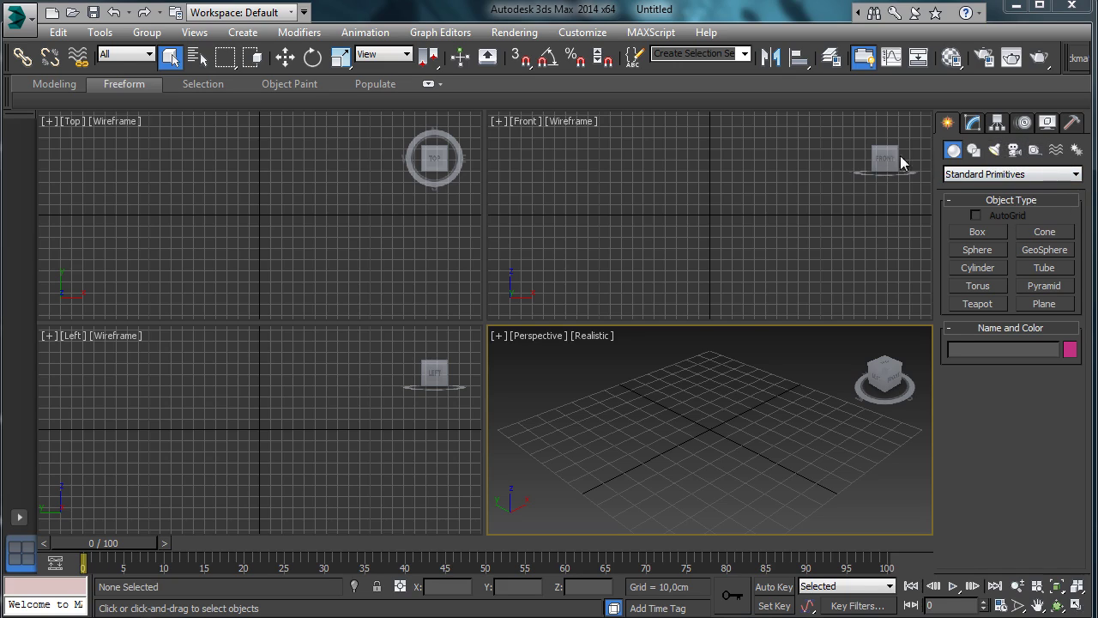
# Draw a plane about 72 cm long in the Top view and set its width to 6200 cm.
pyautogui.click(1044, 304)
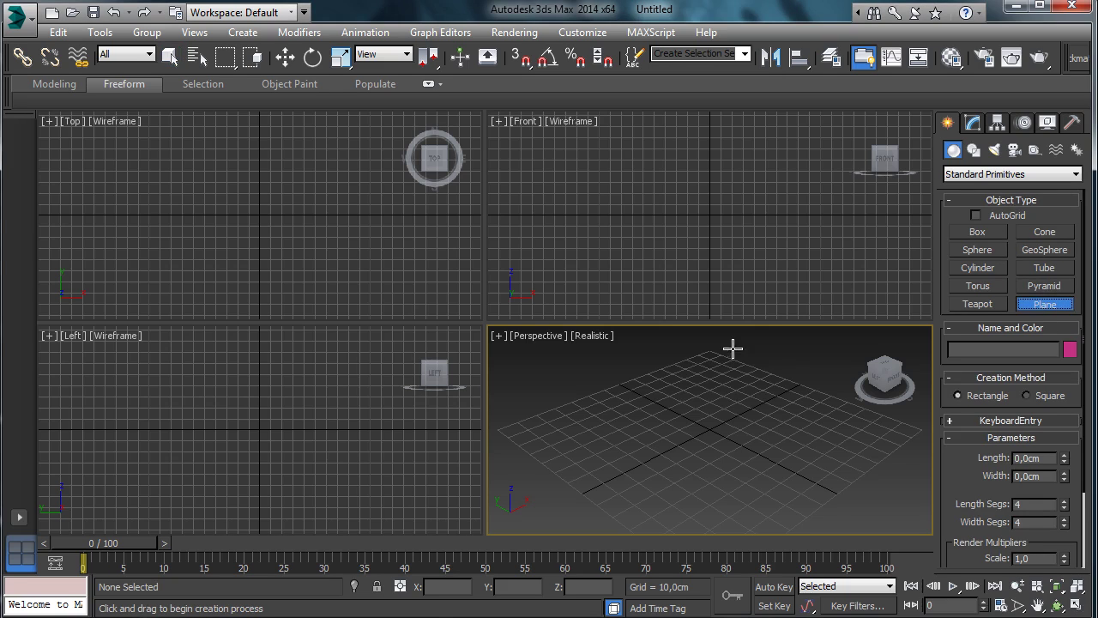
pyautogui.moveTo(146, 161); pyautogui.dragTo(426, 241)
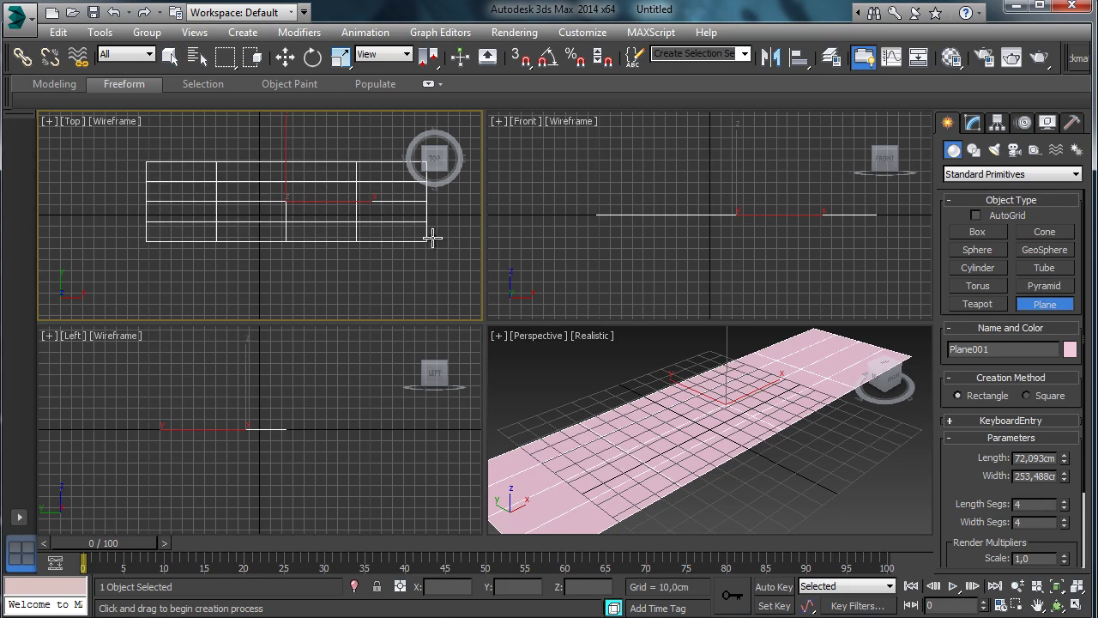
pyautogui.click(973, 123)
pyautogui.doubleClick(1035, 348)
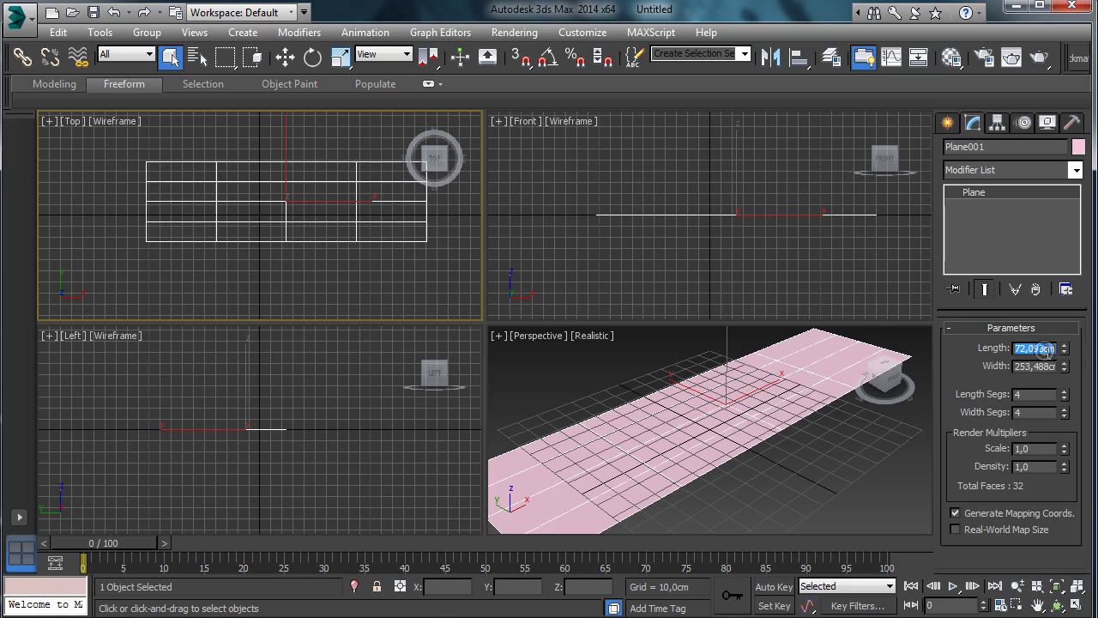
pyautogui.doubleClick(1045, 366)
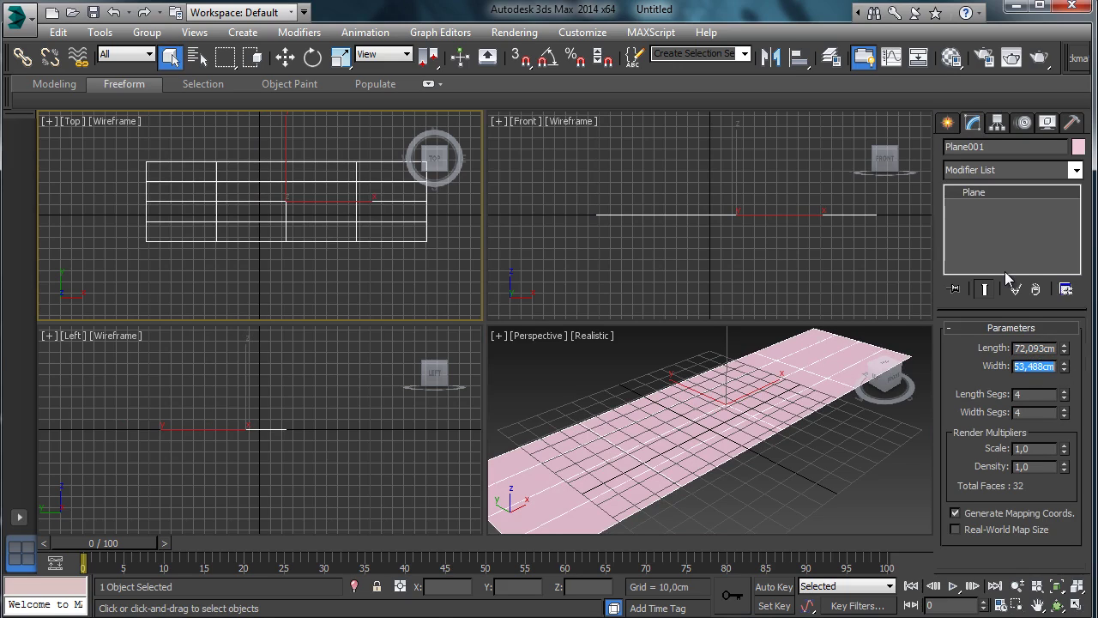
pyautogui.write('60')
pyautogui.press('Return')
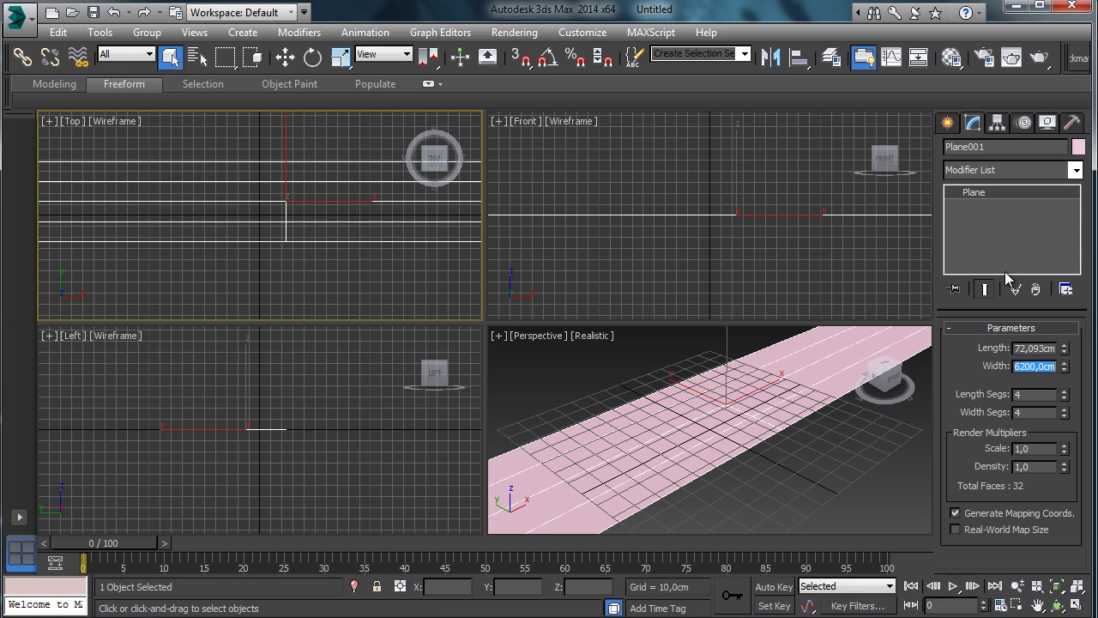
# Increase the plane's length to about 864 cm and rename it Main_road.
pyautogui.doubleClick(1054, 346)
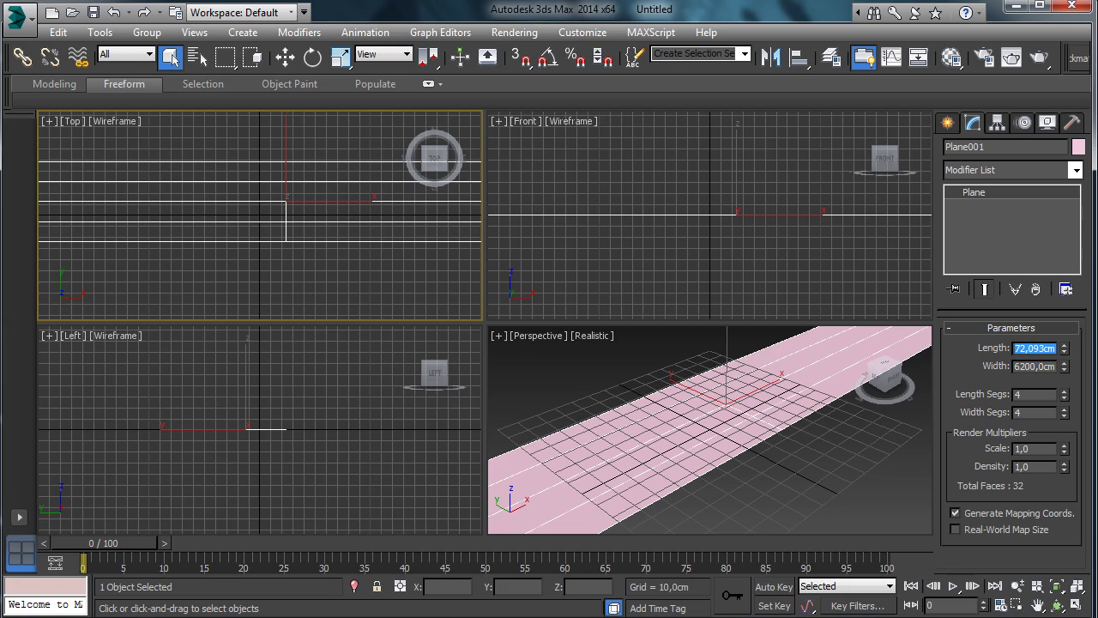
pyautogui.click(1058, 586)
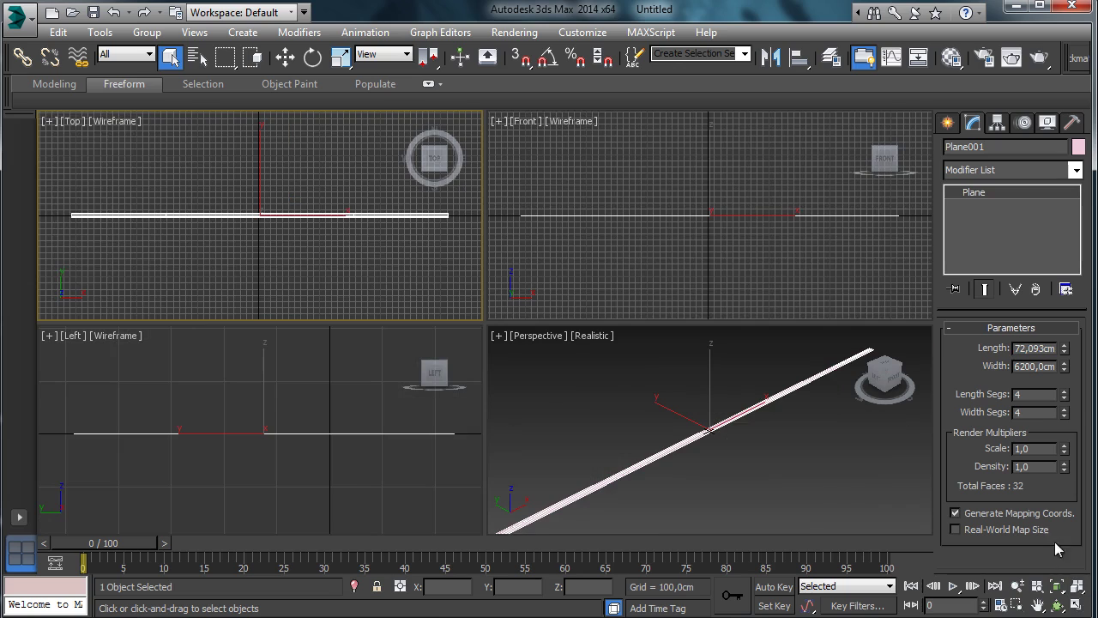
pyautogui.moveTo(1065, 350); pyautogui.dragTo(1083, 290)
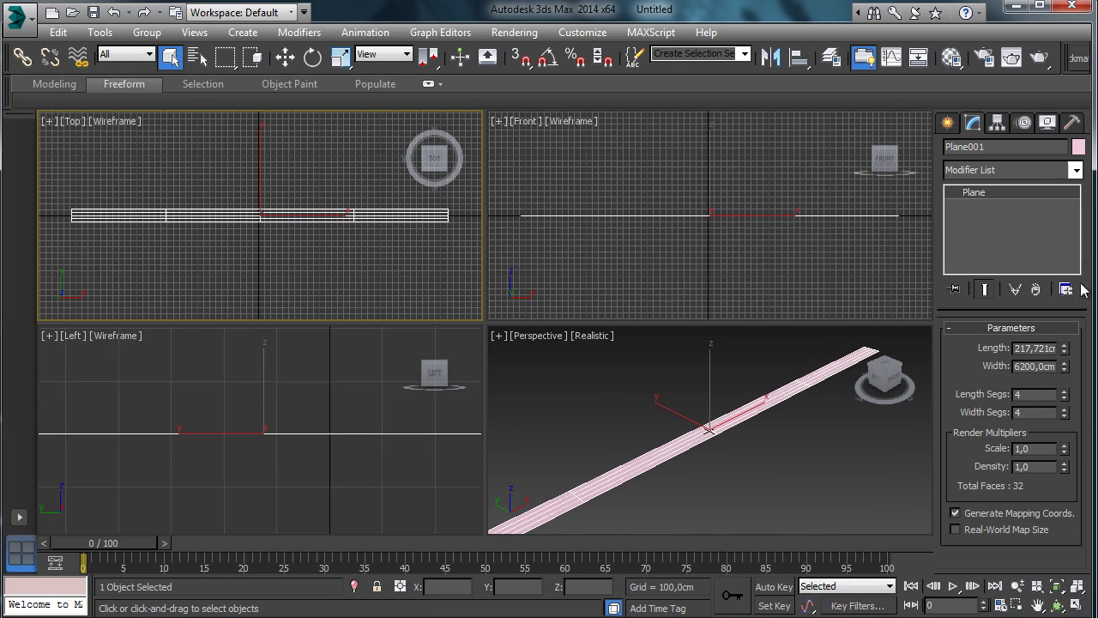
pyautogui.moveTo(1065, 349); pyautogui.dragTo(1081, 314)
pyautogui.moveTo(1065, 350); pyautogui.dragTo(1061, 340)
pyautogui.rightClick(771, 480)
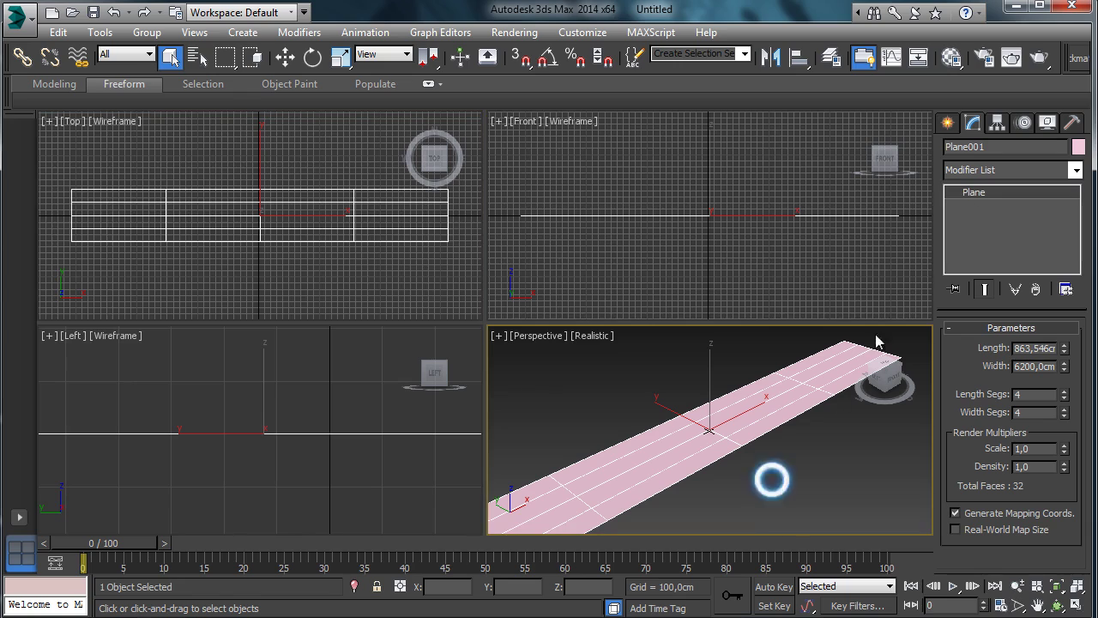
pyautogui.write('Main_road')
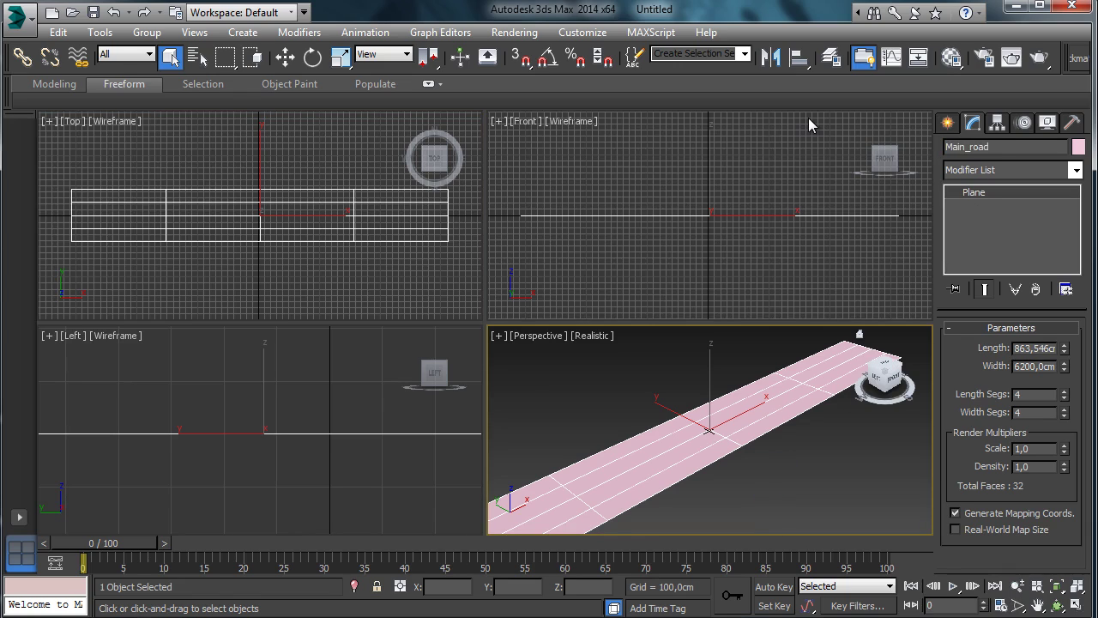
pyautogui.click(1078, 606)
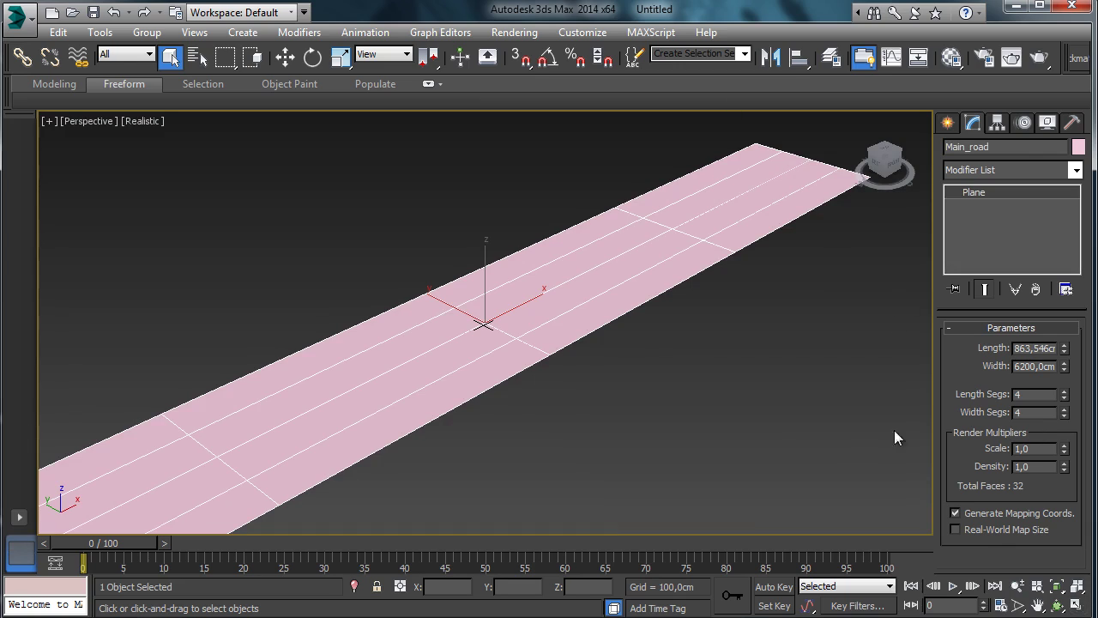
pyautogui.click(1057, 606)
pyautogui.moveTo(493, 341); pyautogui.dragTo(454, 328)
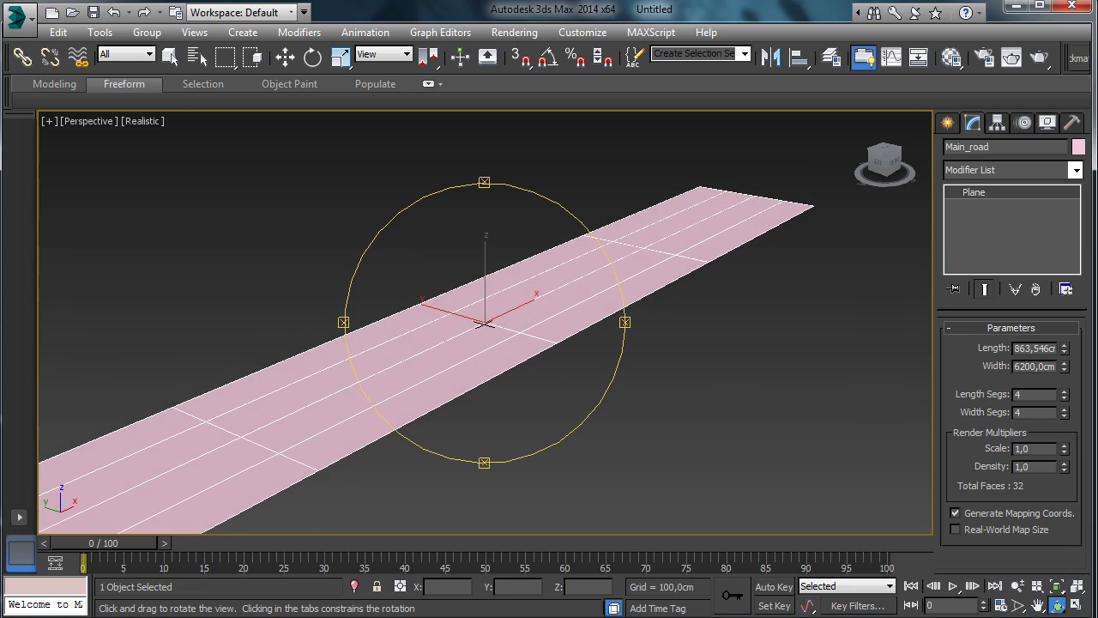
pyautogui.click(1077, 605)
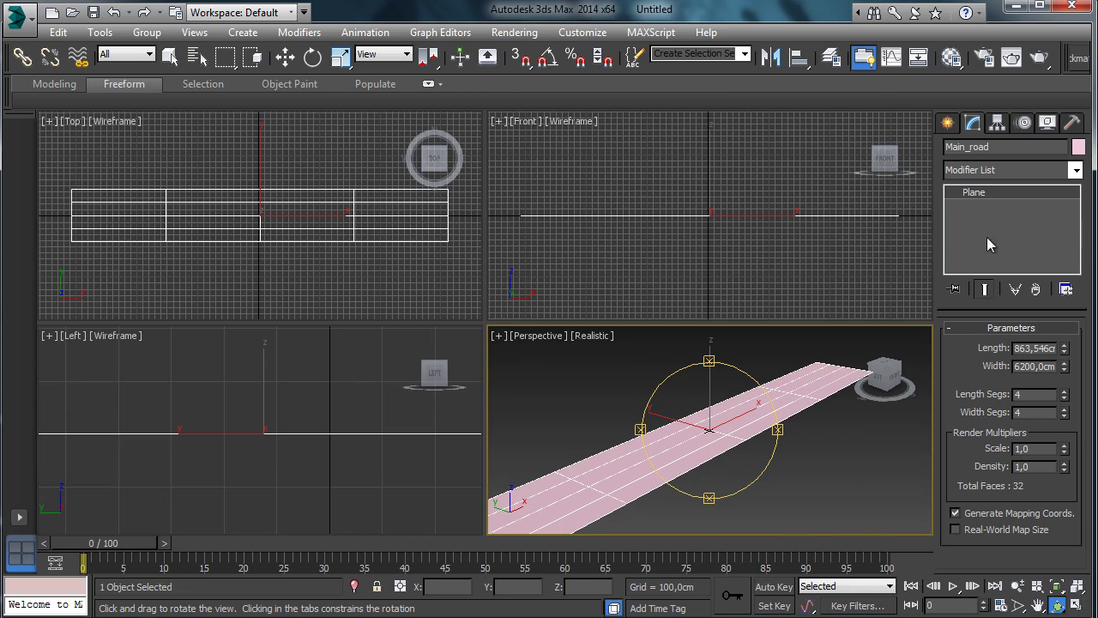
pyautogui.click(285, 57)
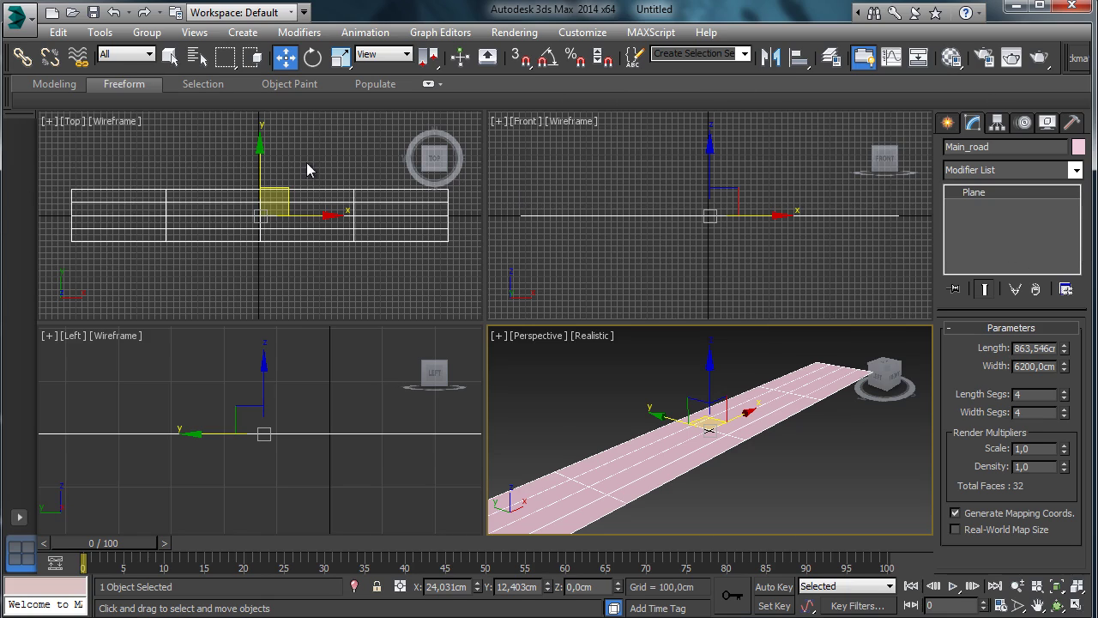
pyautogui.click(1076, 605)
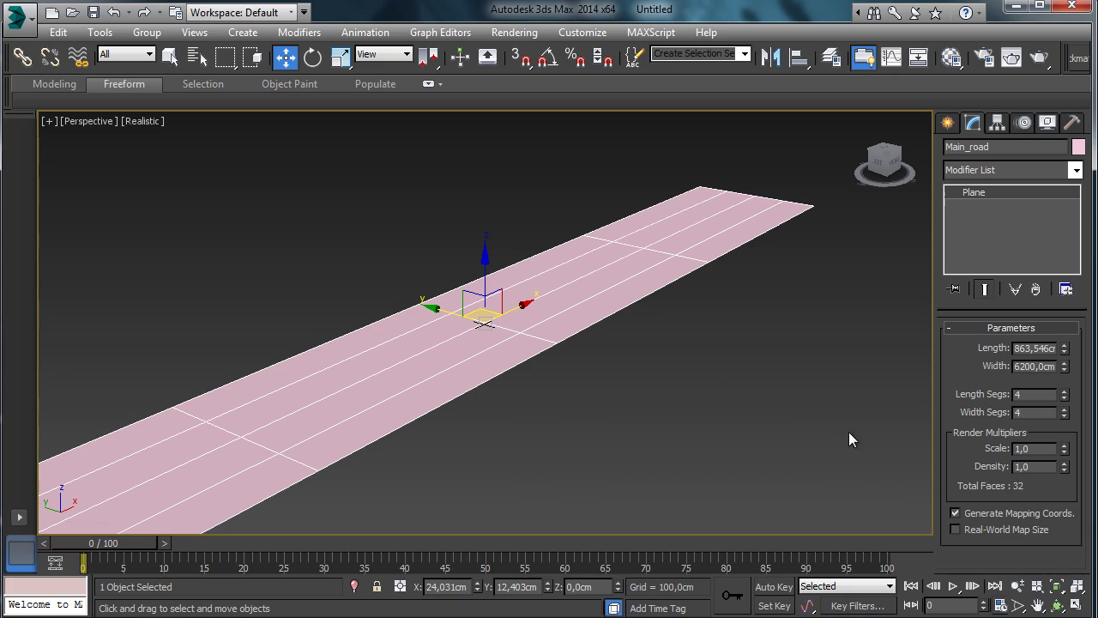
pyautogui.click(1076, 606)
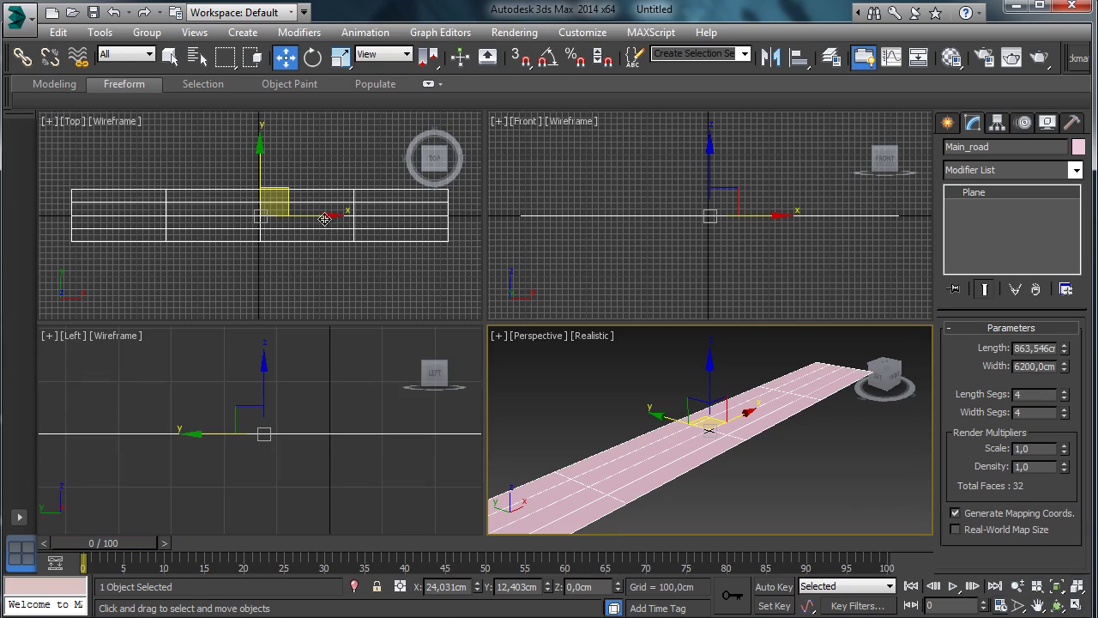
# Set the length of Main_road to 850 cm.
pyautogui.click(1037, 606)
pyautogui.moveTo(345, 213); pyautogui.dragTo(580, 242)
pyautogui.click(285, 57)
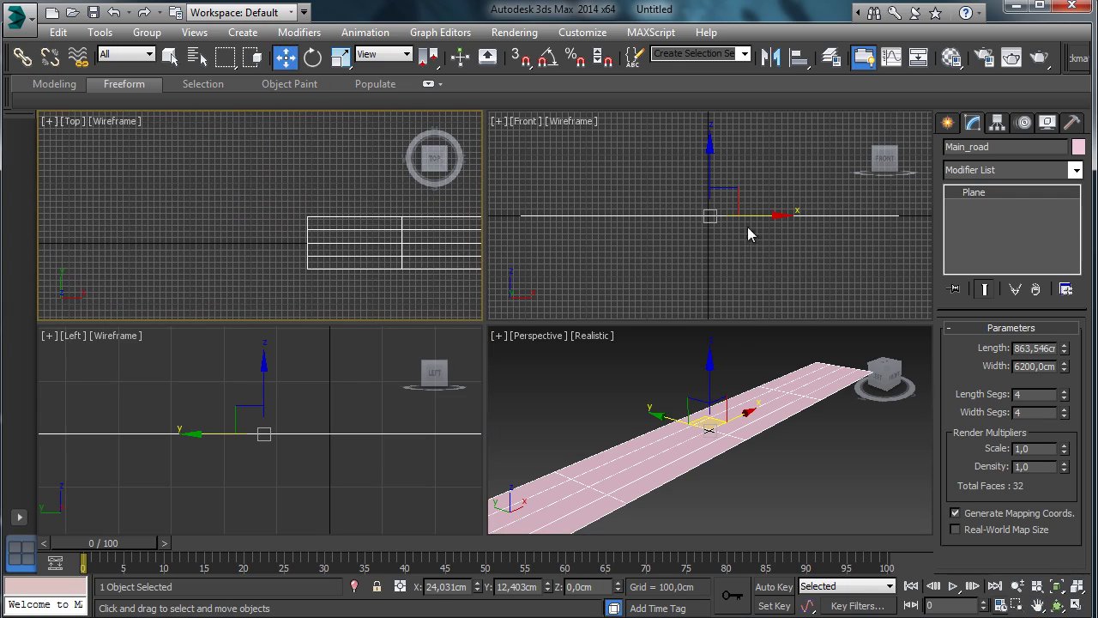
pyautogui.click(949, 124)
pyautogui.click(1017, 604)
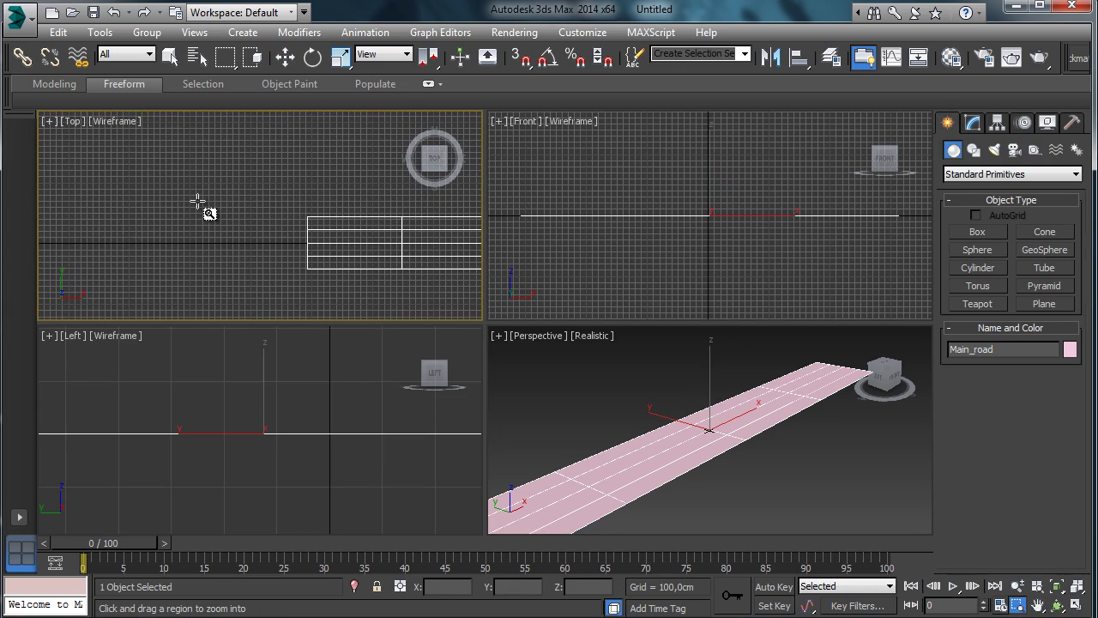
pyautogui.moveTo(127, 178); pyautogui.dragTo(354, 309)
pyautogui.click(170, 56)
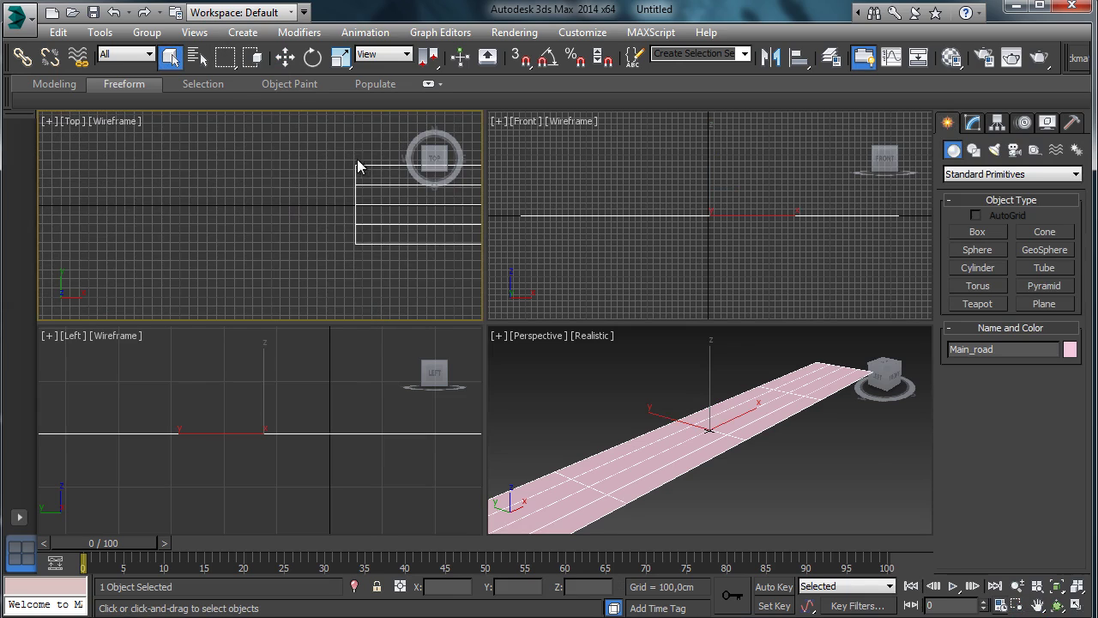
pyautogui.click(972, 125)
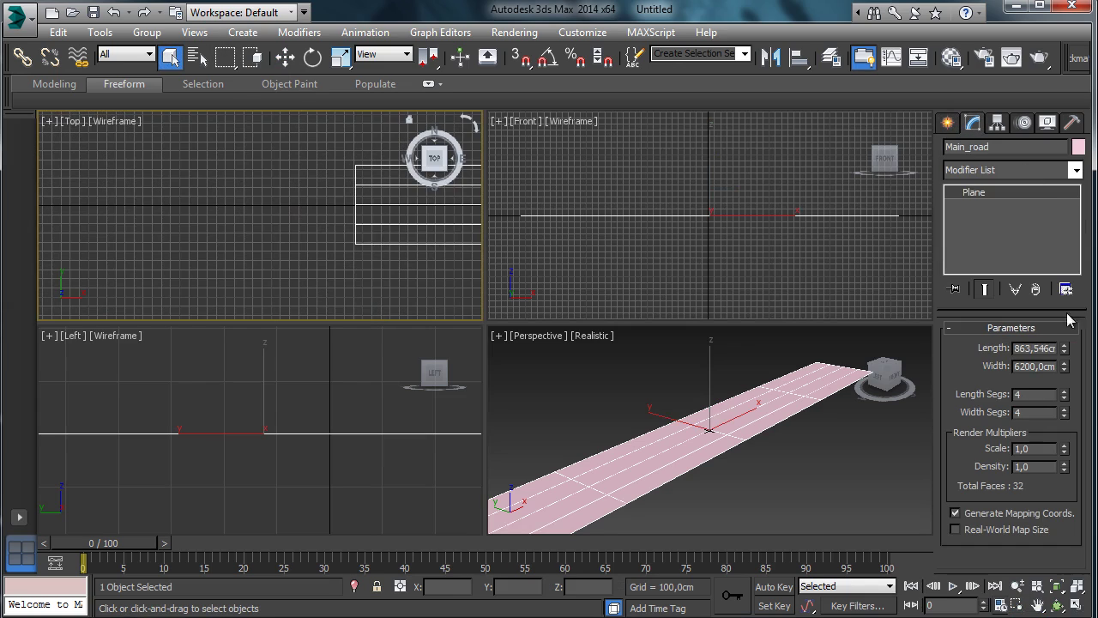
pyautogui.doubleClick(1039, 351)
pyautogui.write('850')
pyautogui.press('Return')
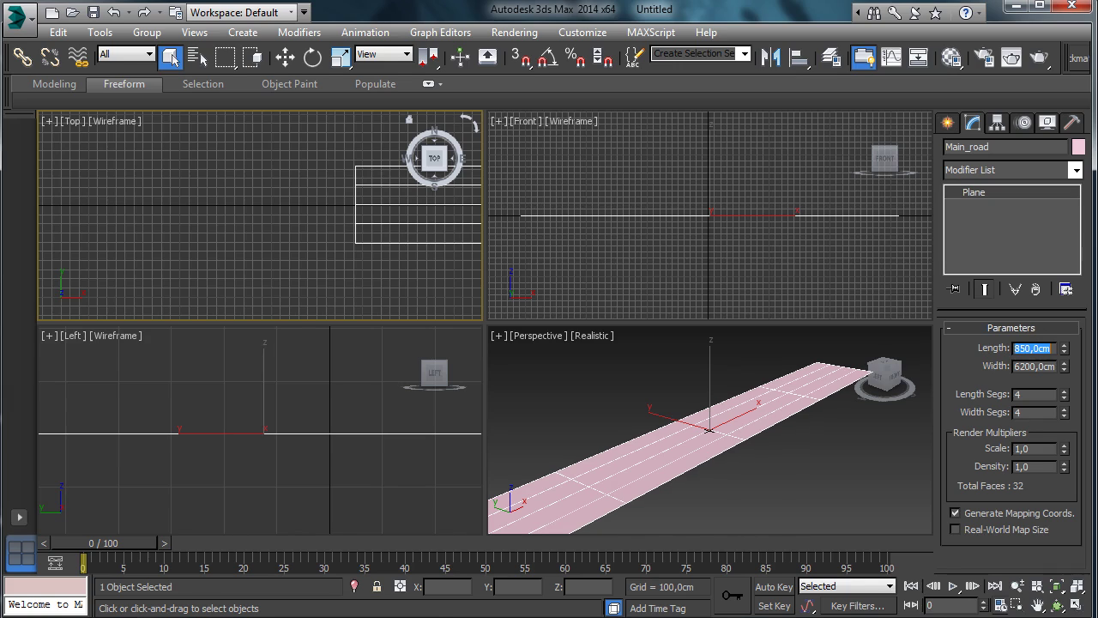
# Draw a second plane of about 957 by 1023 cm in the Top view, just beyond the negative X end of Main_road.
pyautogui.click(948, 124)
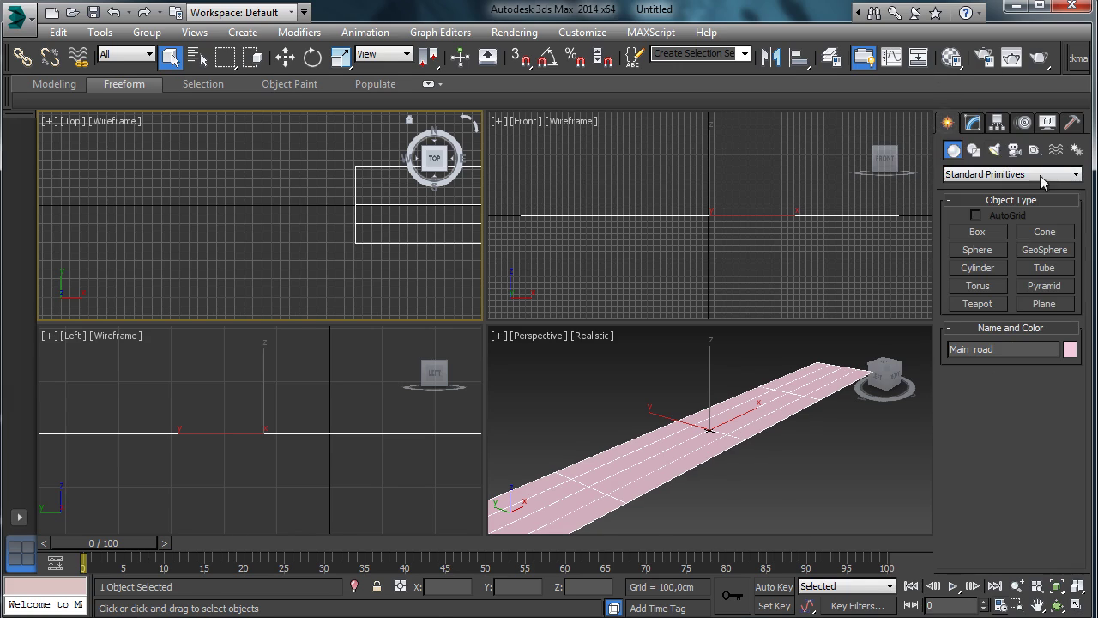
pyautogui.click(1044, 304)
pyautogui.moveTo(207, 161); pyautogui.dragTo(300, 246)
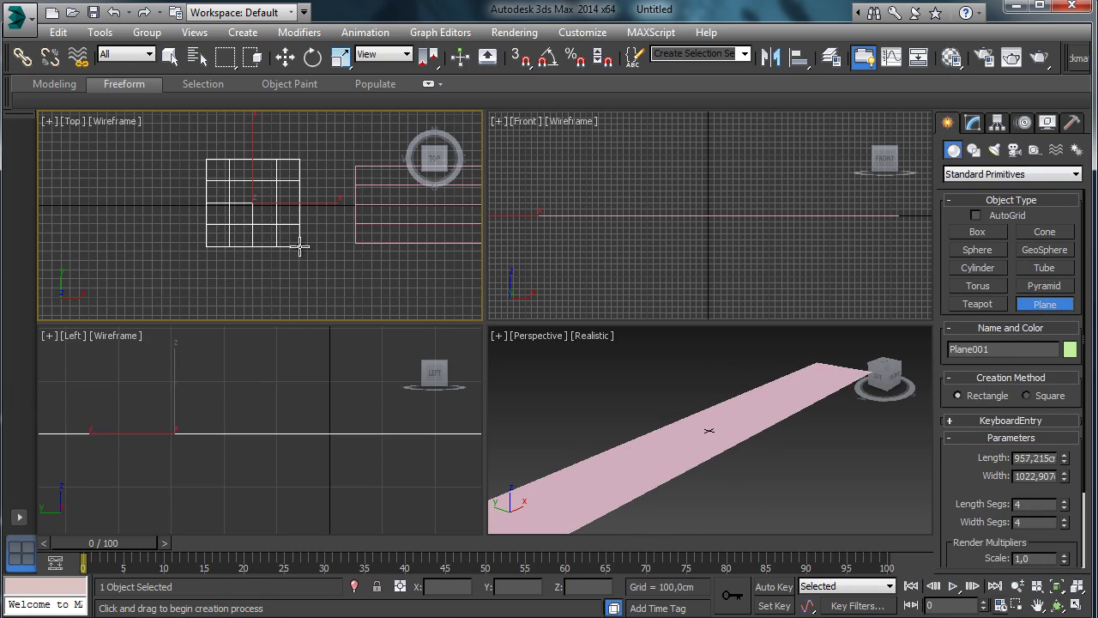
# Set the new plane's length and width to 850 cm each.
pyautogui.click(975, 124)
pyautogui.moveTo(1064, 349); pyautogui.dragTo(1030, 330)
pyautogui.doubleClick(1029, 348)
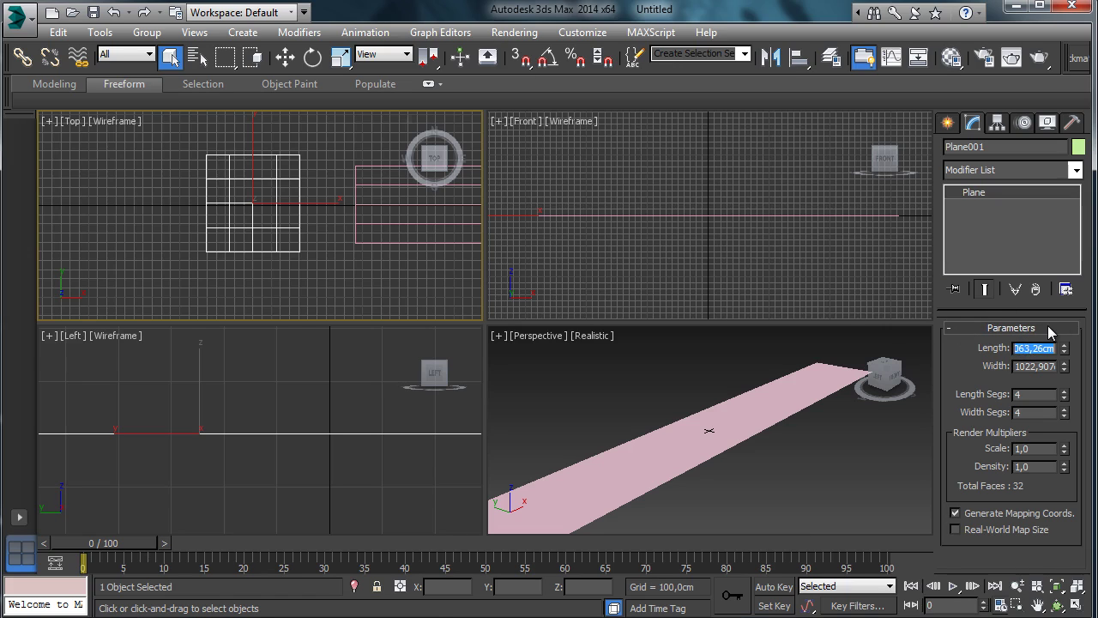
pyautogui.write('850')
pyautogui.press('Tab')
pyautogui.write('850')
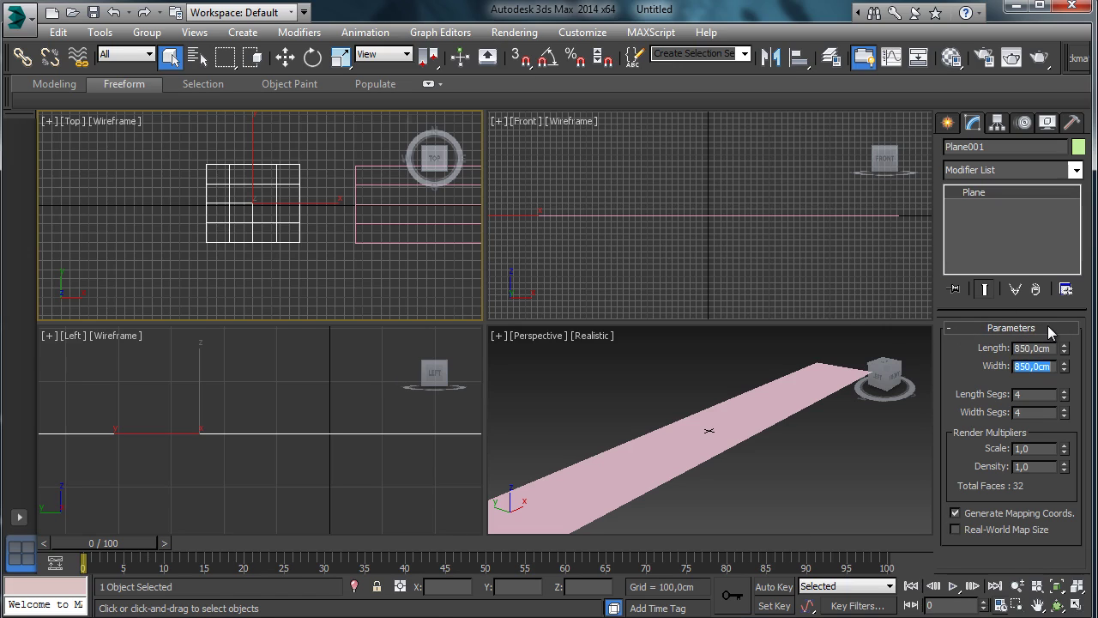
pyautogui.press('Return')
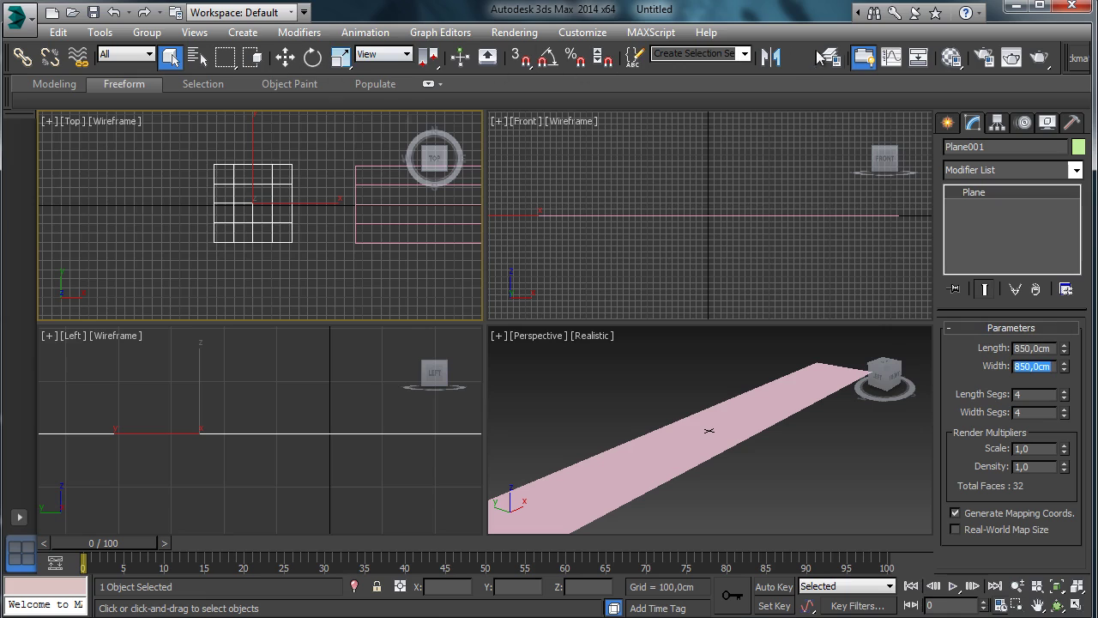
pyautogui.write('350')
pyautogui.press('Return')
# Align the square plane to Main_road by pivot point in Y only, and move it along X until it meets the road's end.
pyautogui.click(799, 57)
pyautogui.click(391, 205)
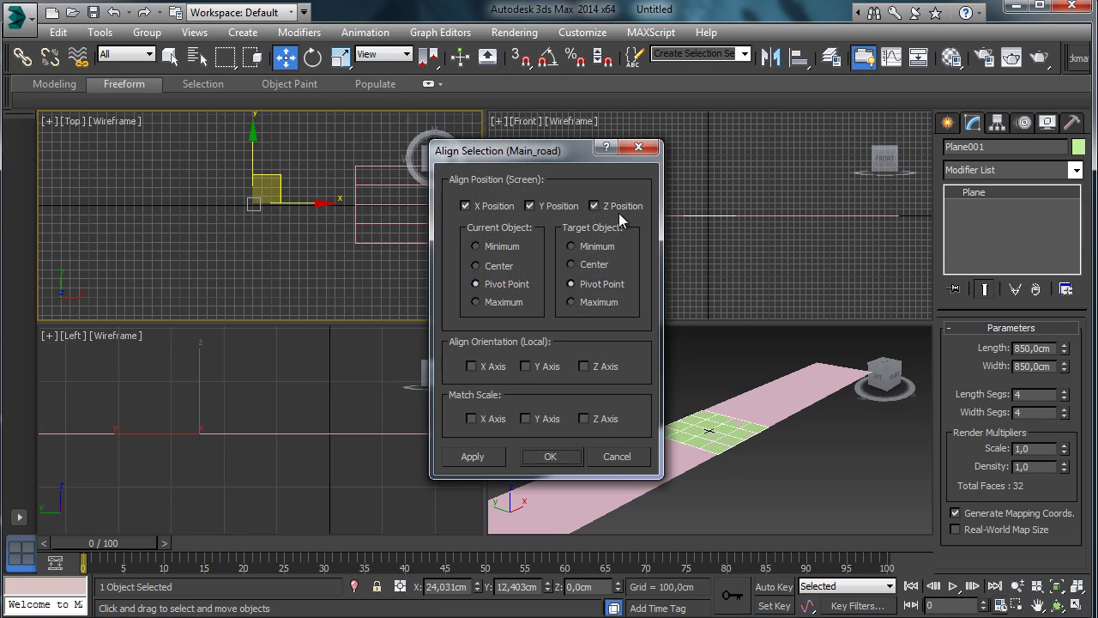
pyautogui.click(508, 209)
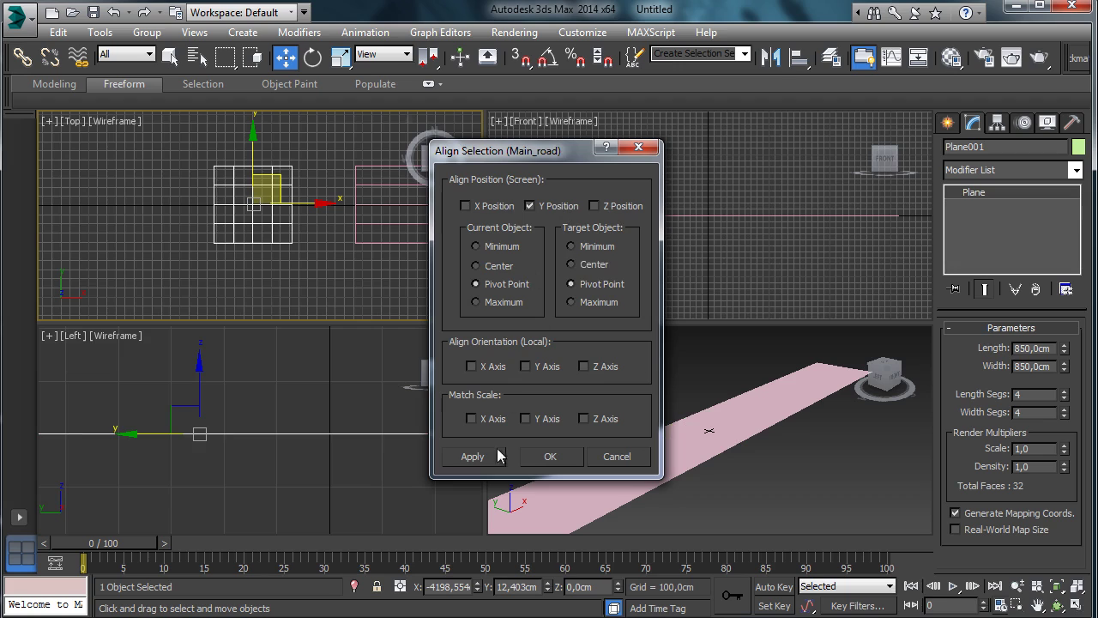
pyautogui.click(550, 455)
pyautogui.moveTo(310, 217); pyautogui.dragTo(374, 217)
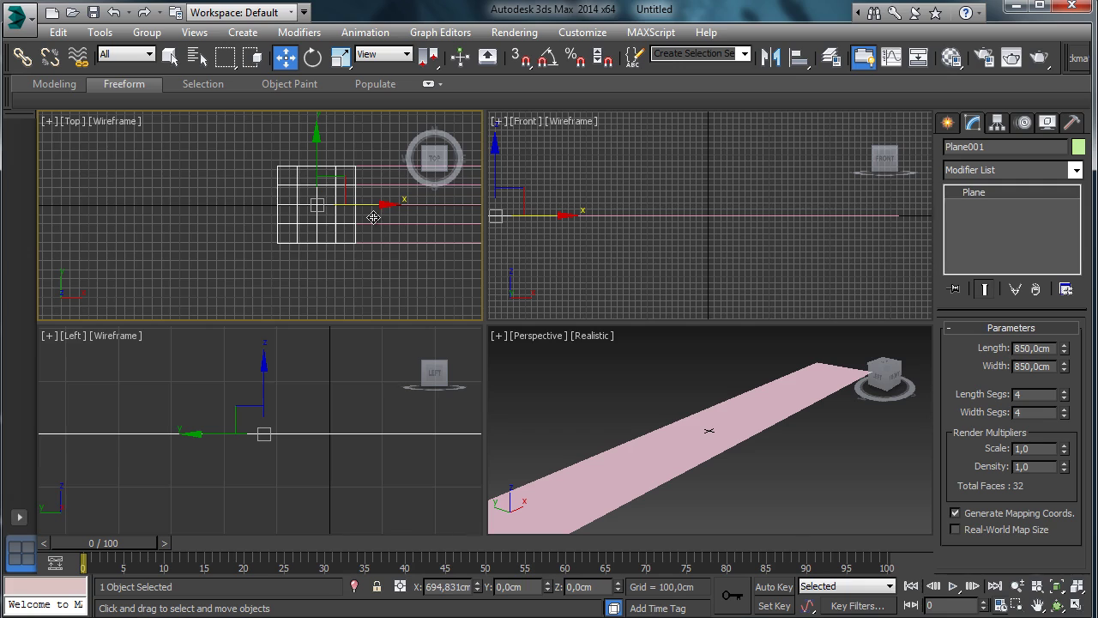
# Clone Main_road as an instance along X and move the copy against the opposite side of the square plane.
pyautogui.click(442, 242)
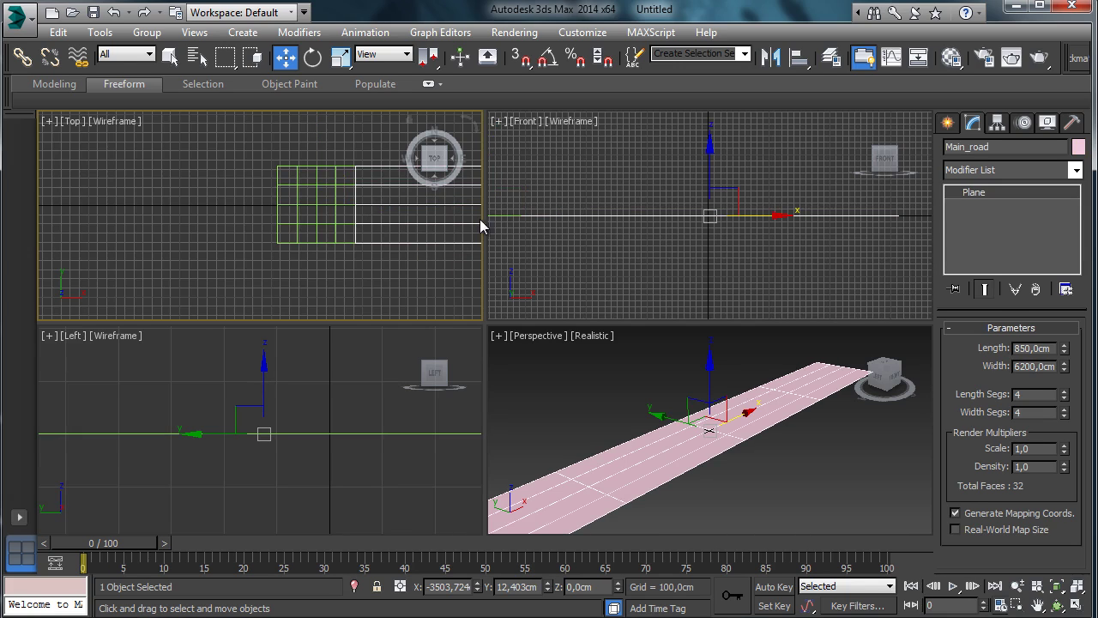
pyautogui.click(736, 403)
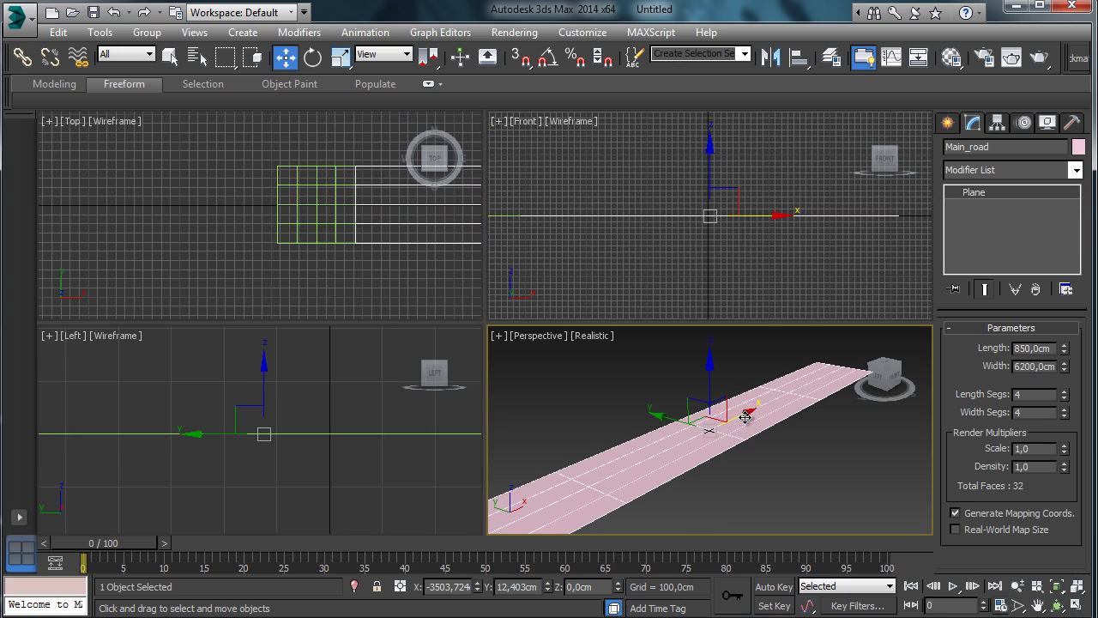
pyautogui.keyDown('shift'); pyautogui.moveTo(738, 410); pyautogui.dragTo(265, 544); pyautogui.keyUp('shift')
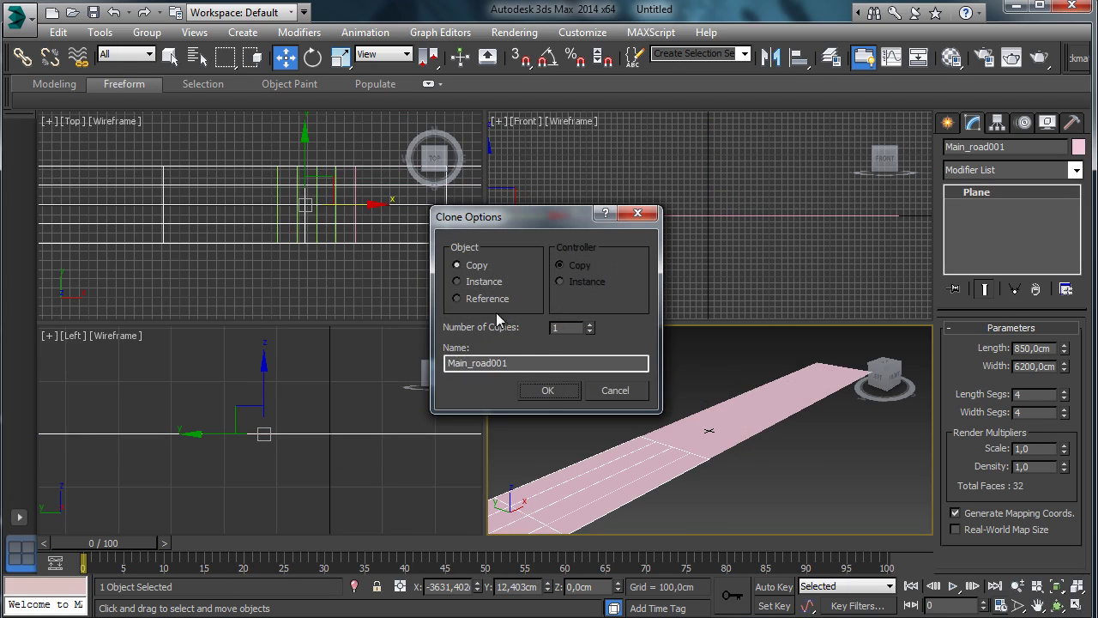
pyautogui.click(481, 283)
pyautogui.click(546, 390)
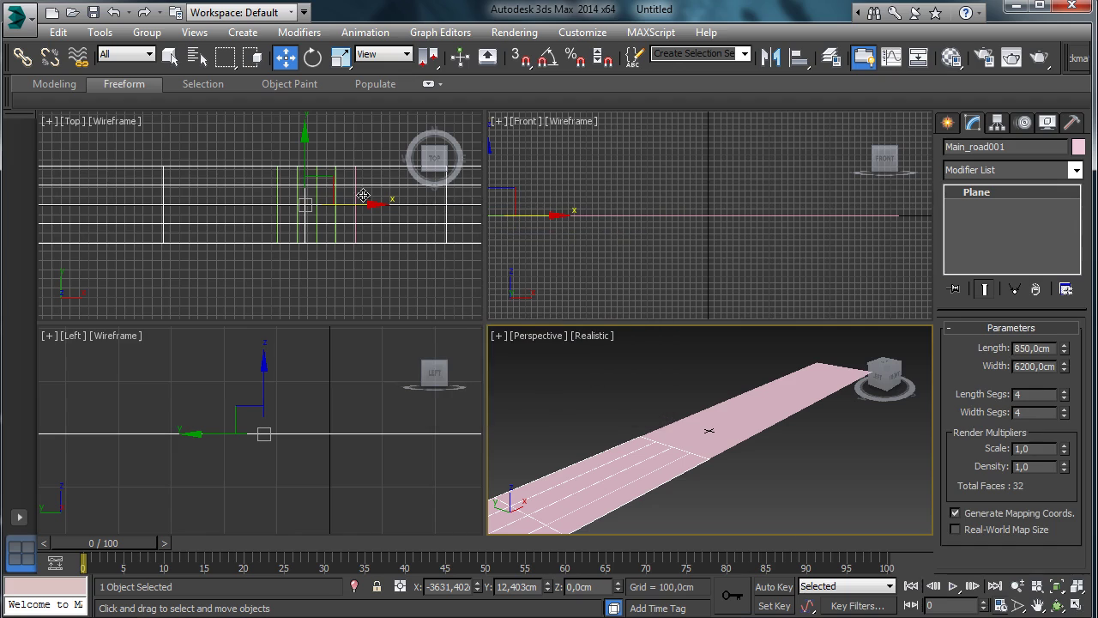
pyautogui.moveTo(368, 204); pyautogui.dragTo(55, 229)
# Clone both Main_road strips as instances rotated 90 degrees in the Top view, with angle snap on, to form the crossing road.
pyautogui.keyDown('ctrl'); pyautogui.click(400, 225); pyautogui.keyUp('ctrl')
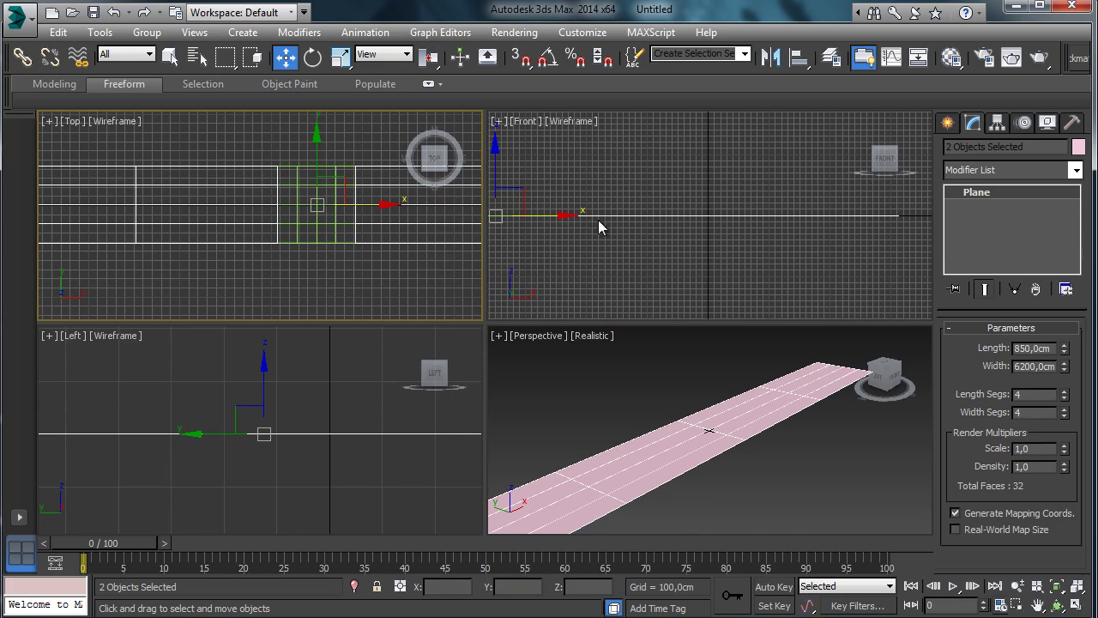
pyautogui.click(312, 56)
pyautogui.click(547, 57)
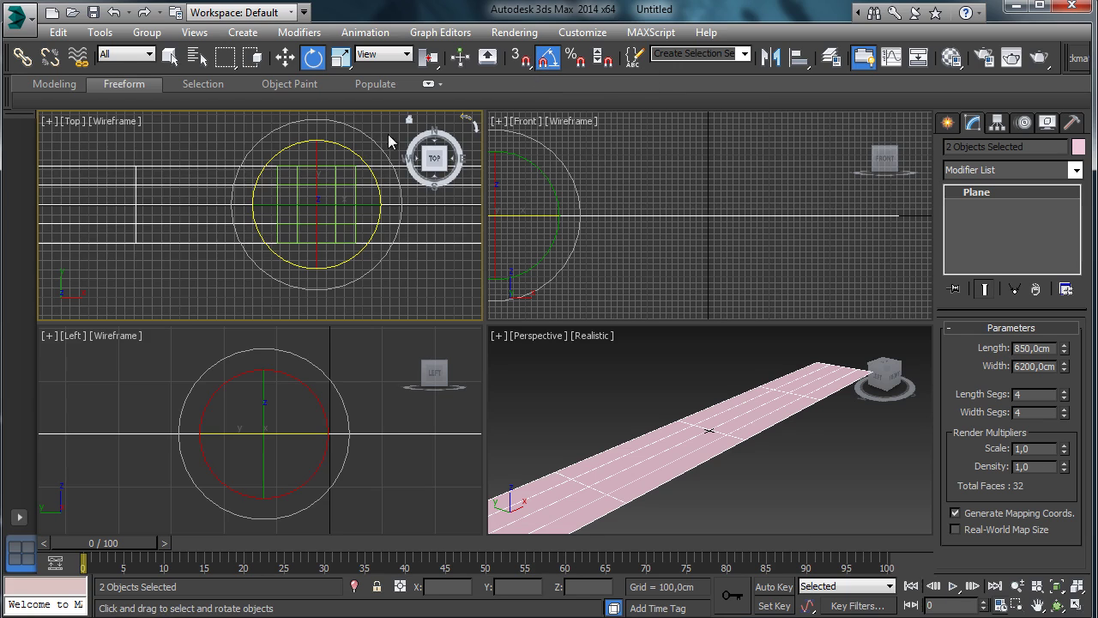
pyautogui.press('shift')
pyautogui.moveTo(358, 158)
pyautogui.keyDown('shift'); pyautogui.mouseDown()
pyautogui.moveTo(394, 199)
pyautogui.moveTo(421, 206)
pyautogui.mouseUp(); pyautogui.keyUp('shift')
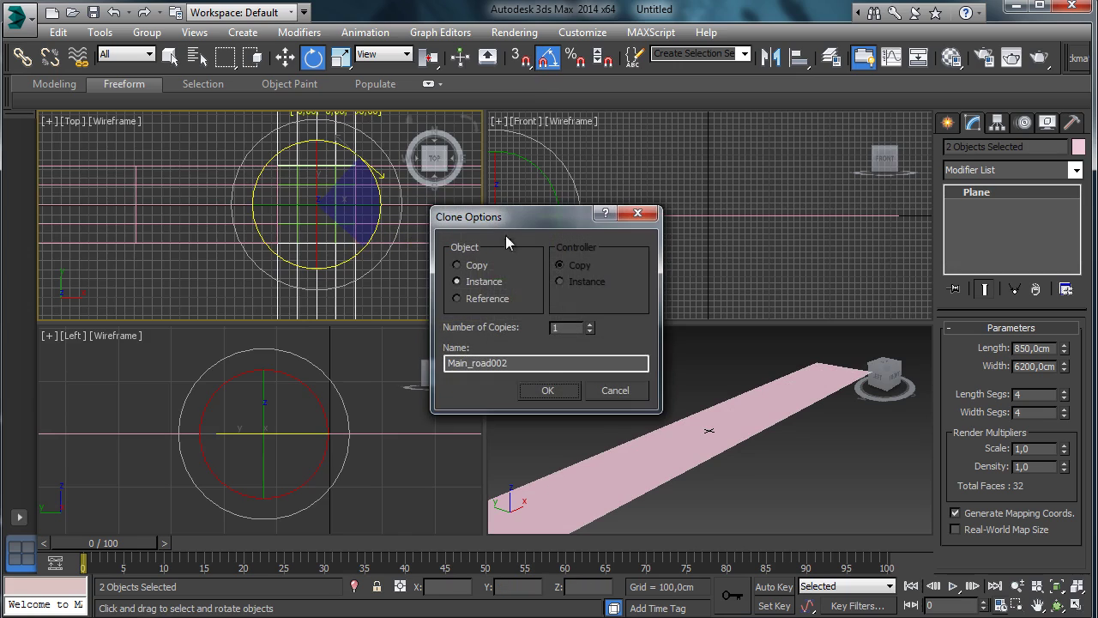
pyautogui.click(546, 389)
# Examine in the Perspective view how the four road strips meet the central square, and clear the selection.
pyautogui.click(1078, 586)
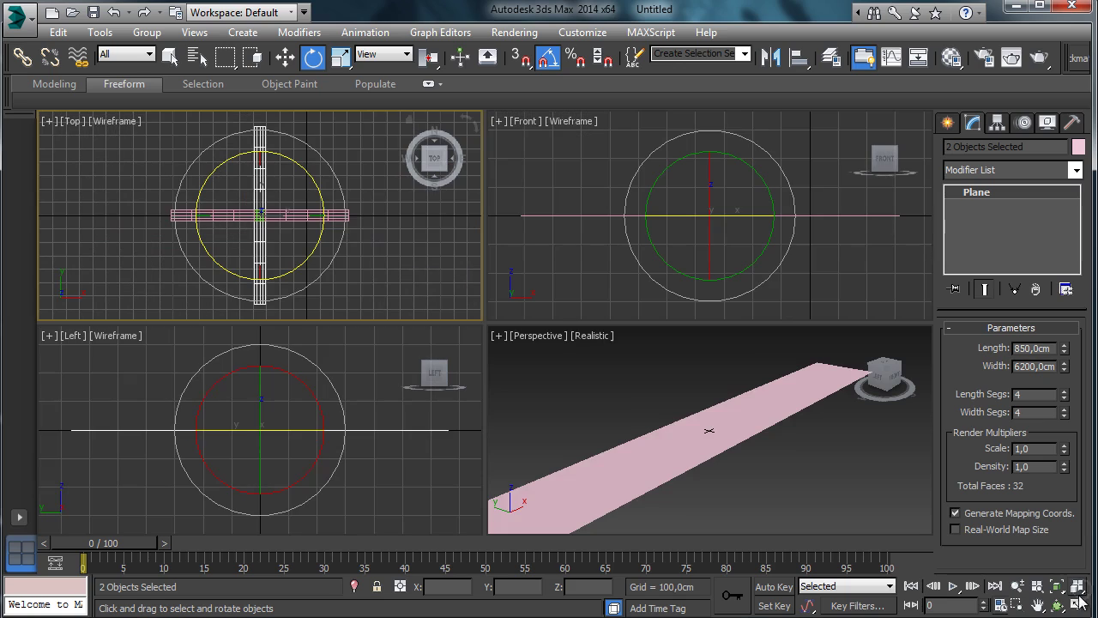
pyautogui.click(1018, 605)
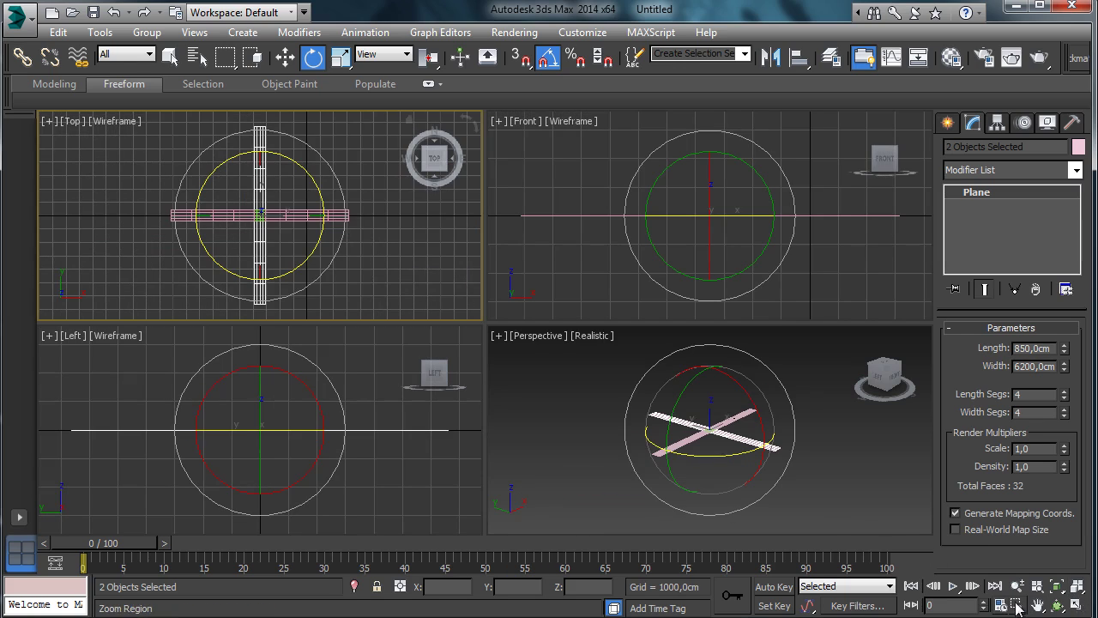
pyautogui.click(813, 461)
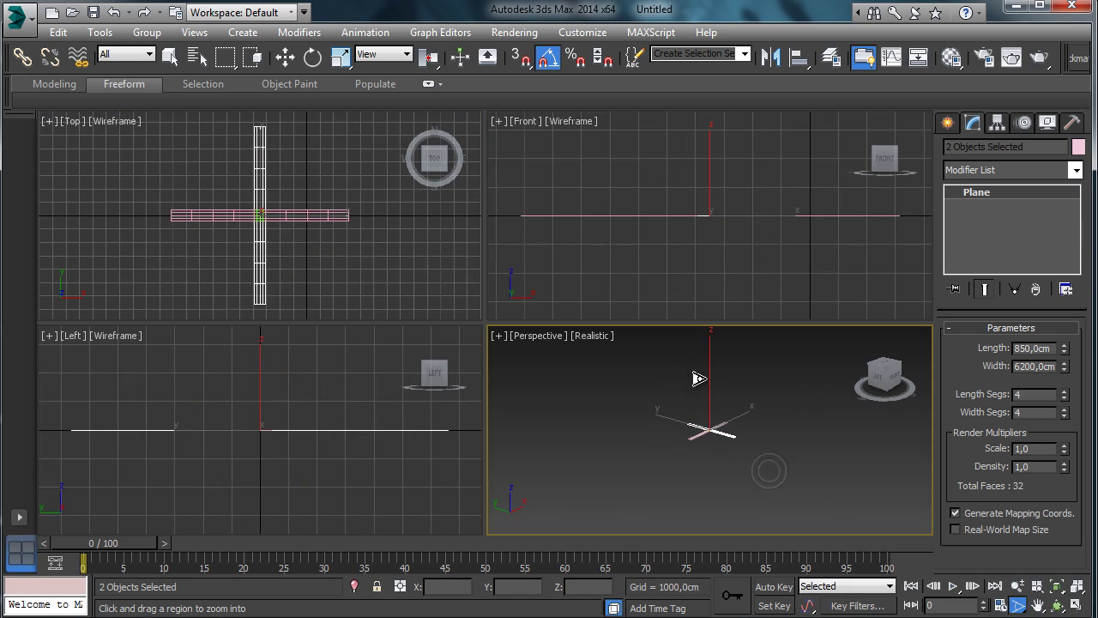
pyautogui.moveTo(699, 377); pyautogui.dragTo(704, 437)
pyautogui.scroll(5, 718, 366)
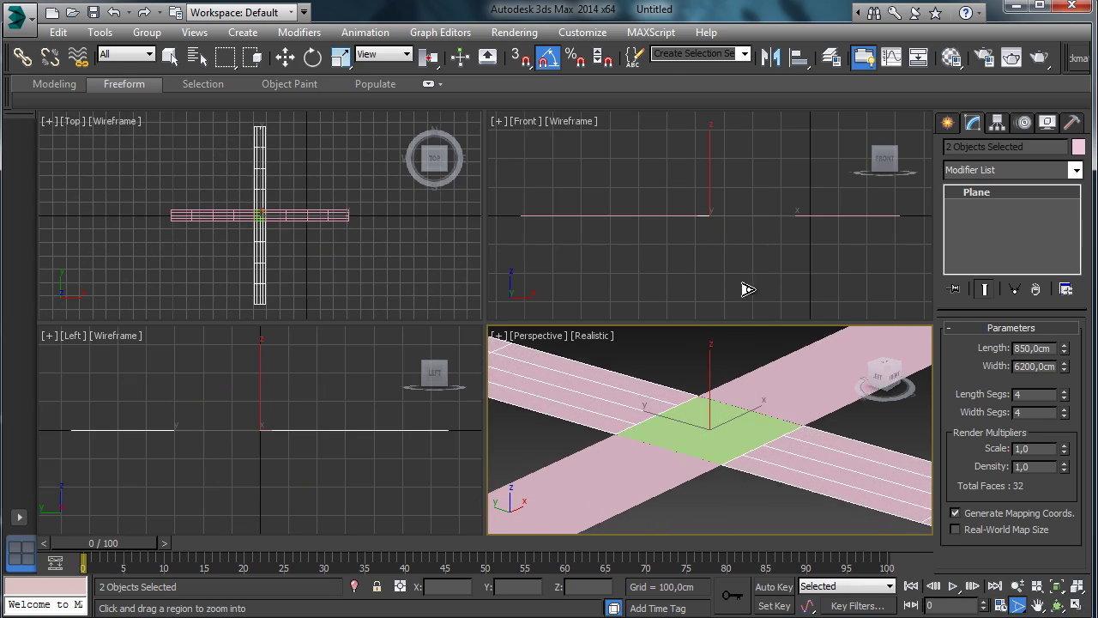
pyautogui.click(1059, 606)
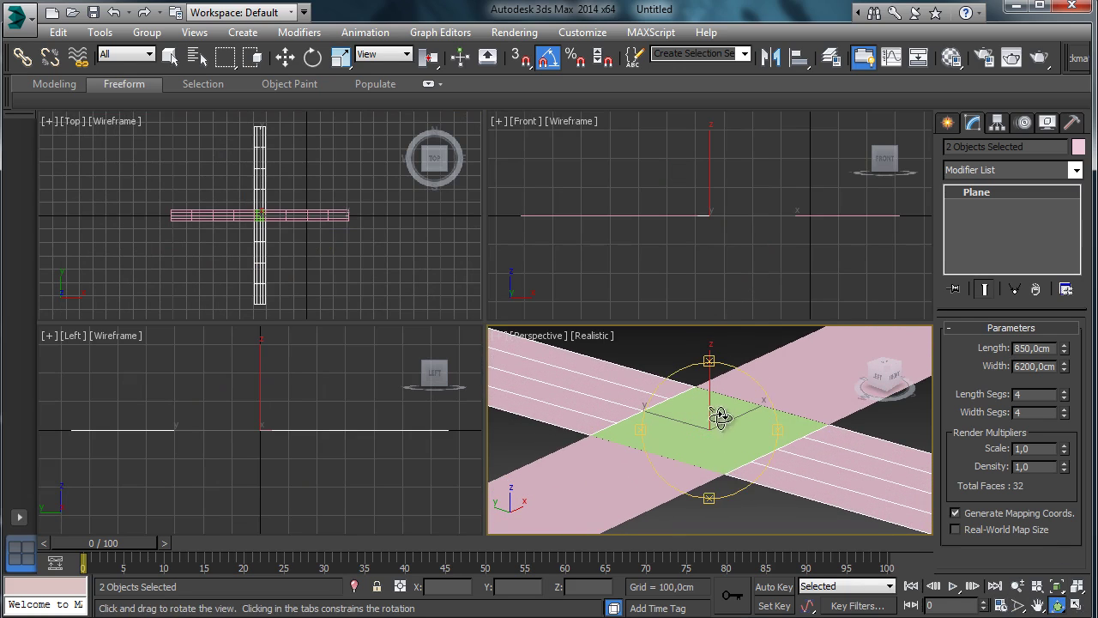
pyautogui.moveTo(724, 419); pyautogui.dragTo(680, 417)
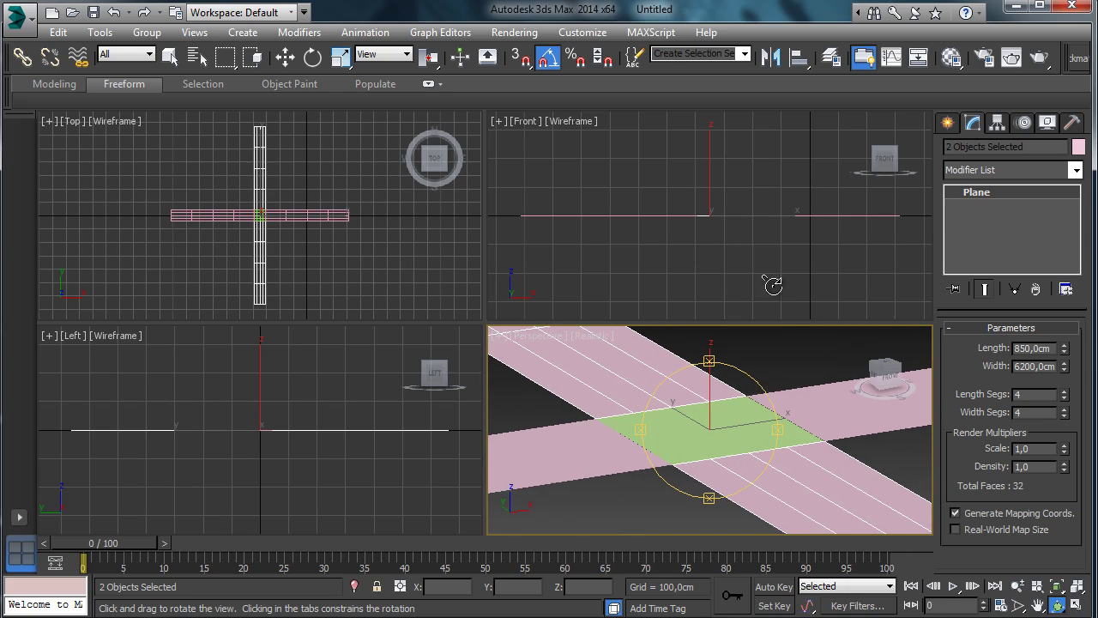
pyautogui.click(169, 56)
pyautogui.click(352, 270)
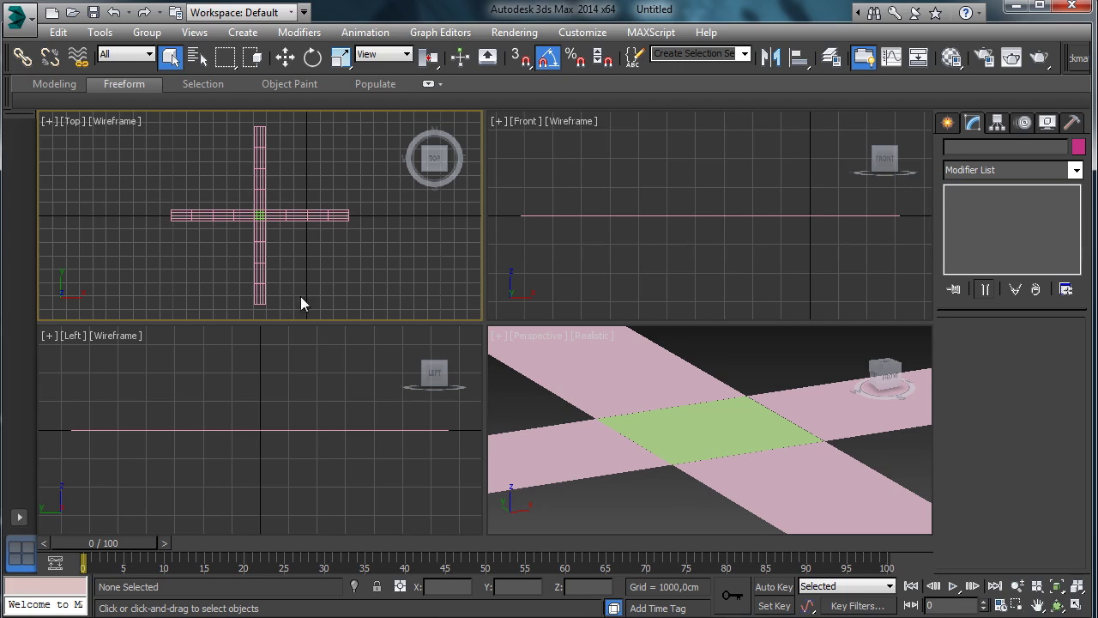
pyautogui.click(268, 269)
# With 3D snapping on, draw an L-shaped line in the Top view along the inner road edges of the positive X, positive Y quadrant.
pyautogui.click(1016, 605)
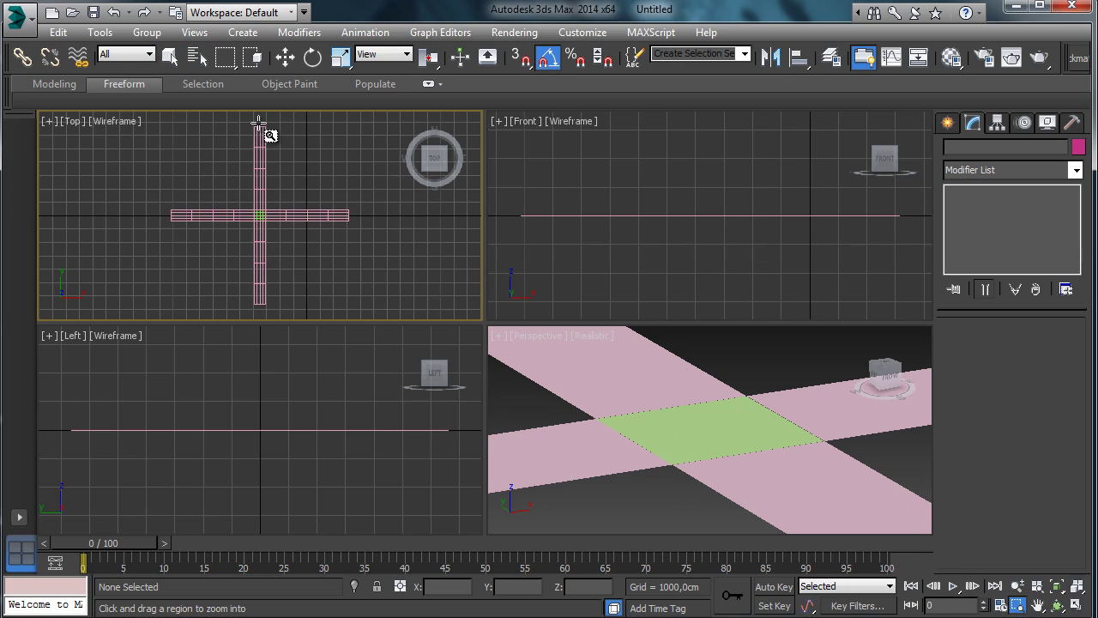
pyautogui.moveTo(258, 123); pyautogui.dragTo(371, 228)
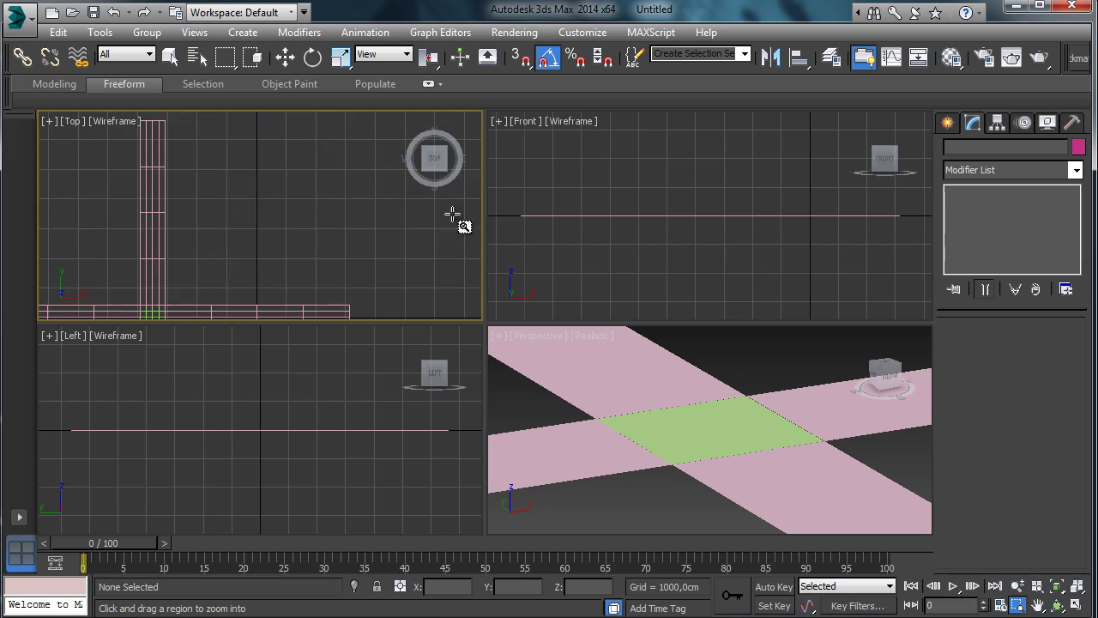
pyautogui.click(1077, 586)
pyautogui.click(947, 122)
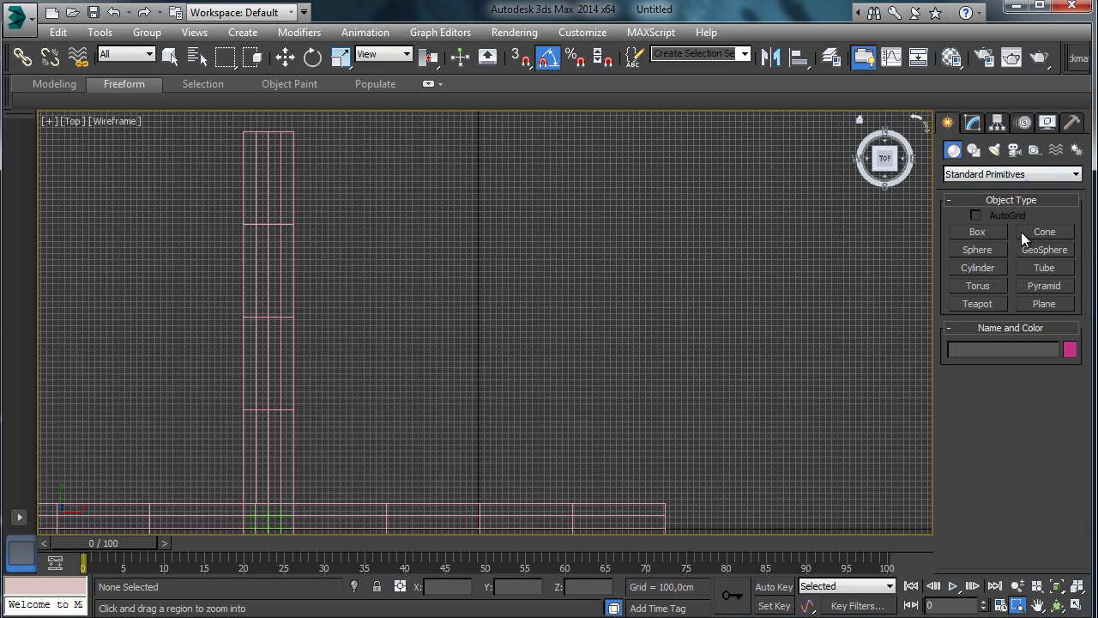
pyautogui.click(975, 150)
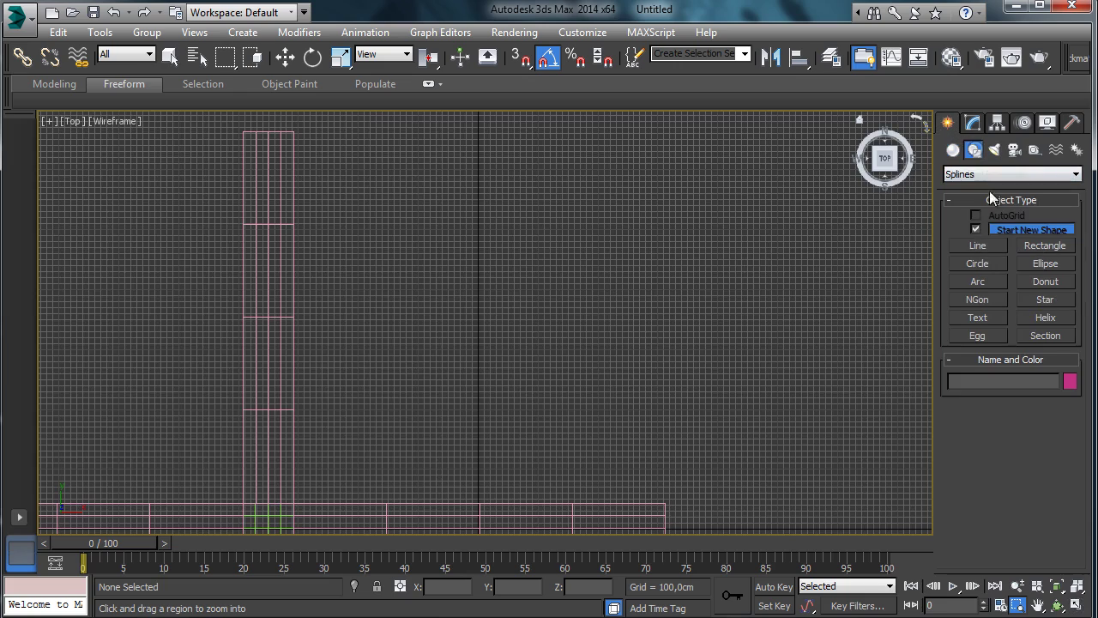
pyautogui.click(989, 247)
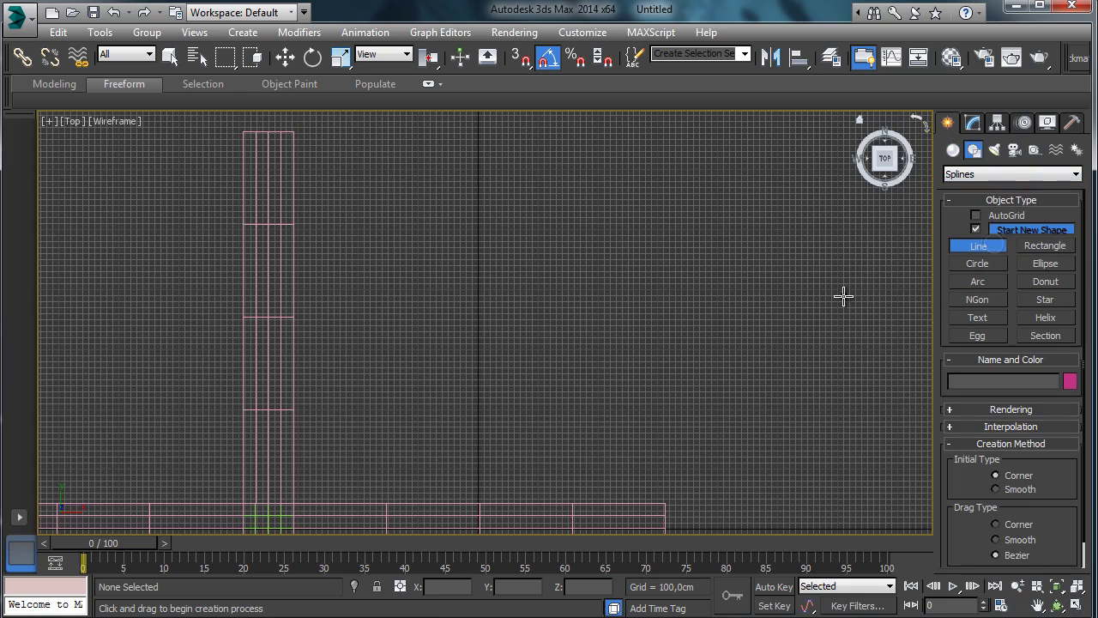
pyautogui.click(285, 57)
pyautogui.click(520, 57)
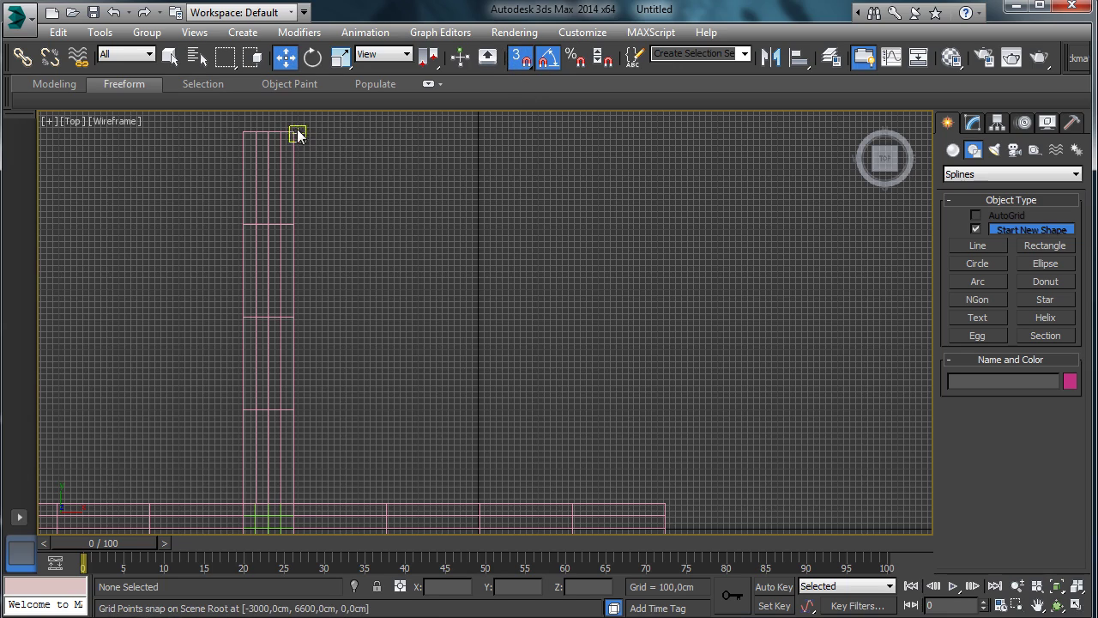
pyautogui.click(957, 245)
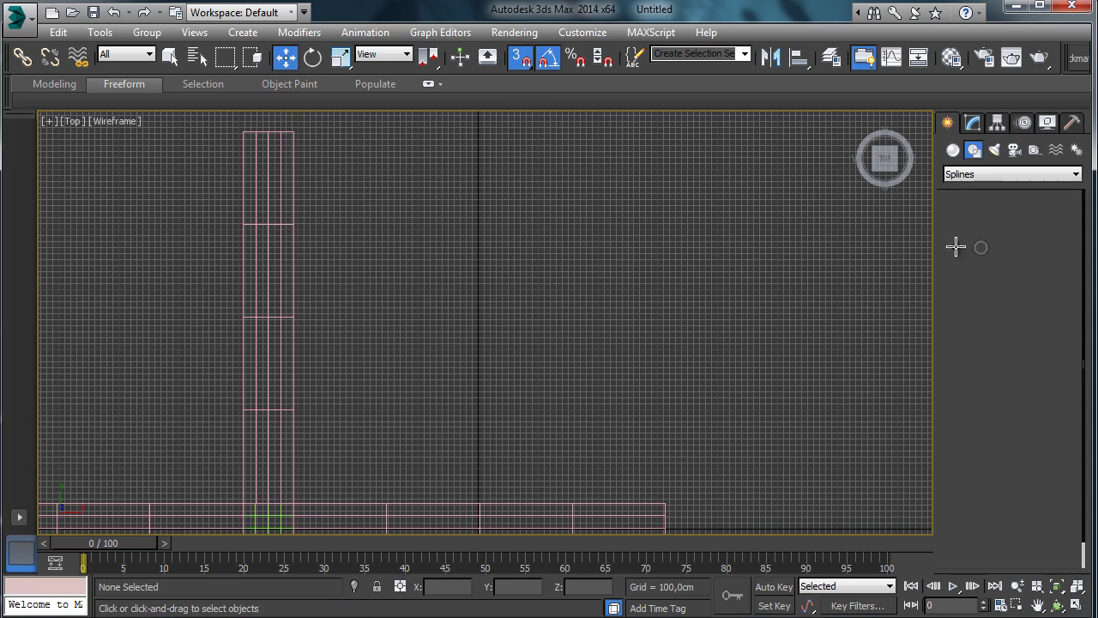
pyautogui.click(292, 133)
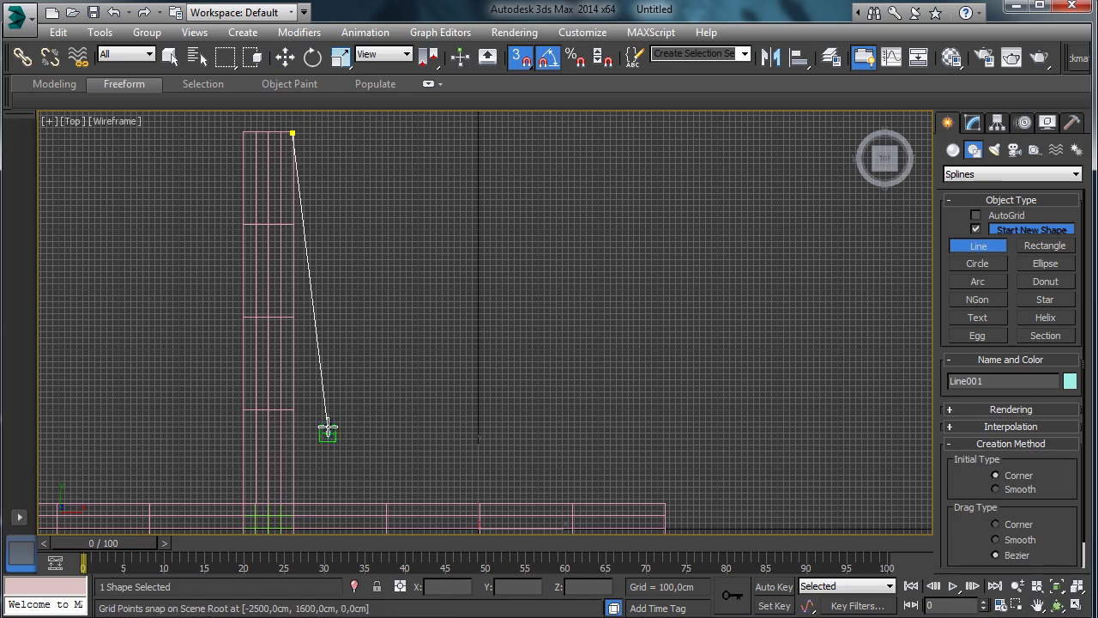
pyautogui.click(291, 504)
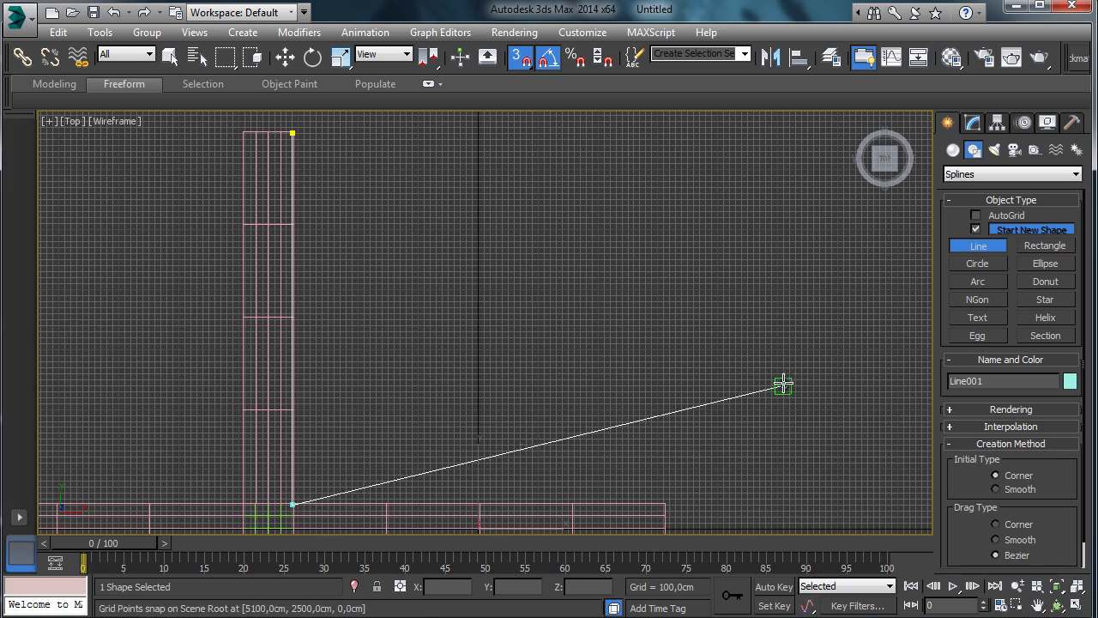
pyautogui.click(664, 502)
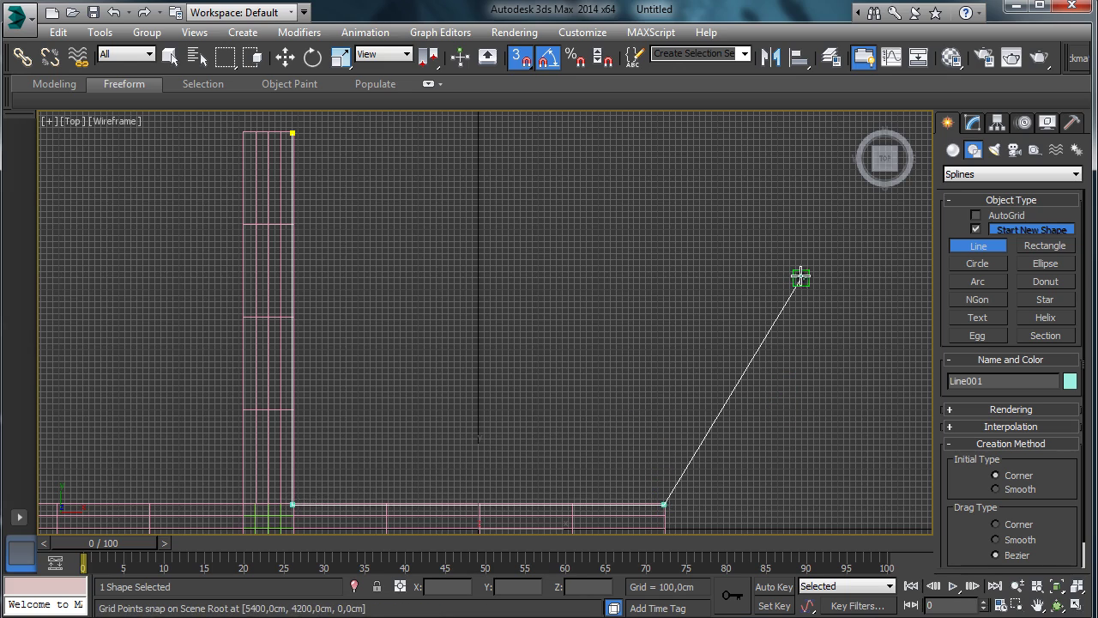
pyautogui.rightClick(802, 275)
pyautogui.click(170, 57)
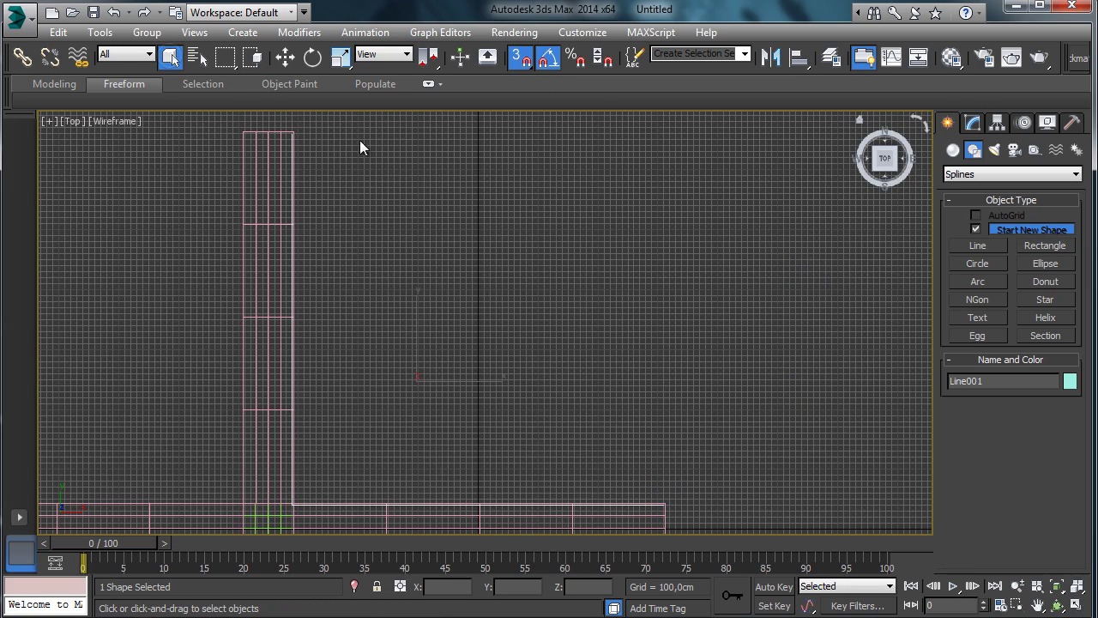
# Turn off 3D snapping and apply a small freehand fillet to the line's corner vertex beside the central square.
pyautogui.click(1018, 605)
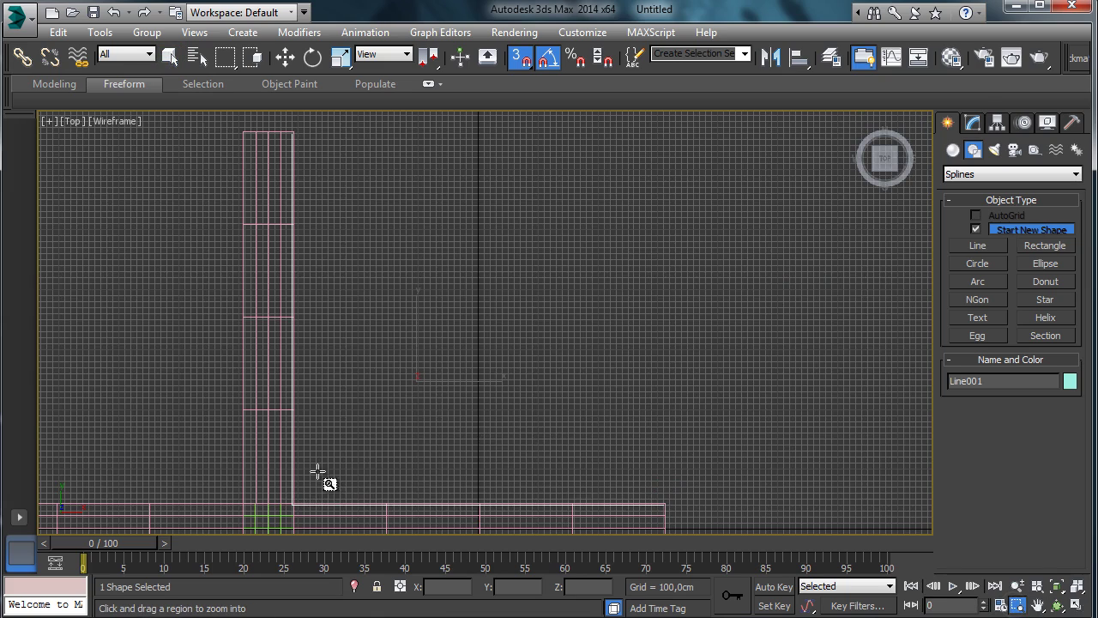
pyautogui.moveTo(252, 457); pyautogui.dragTo(339, 533)
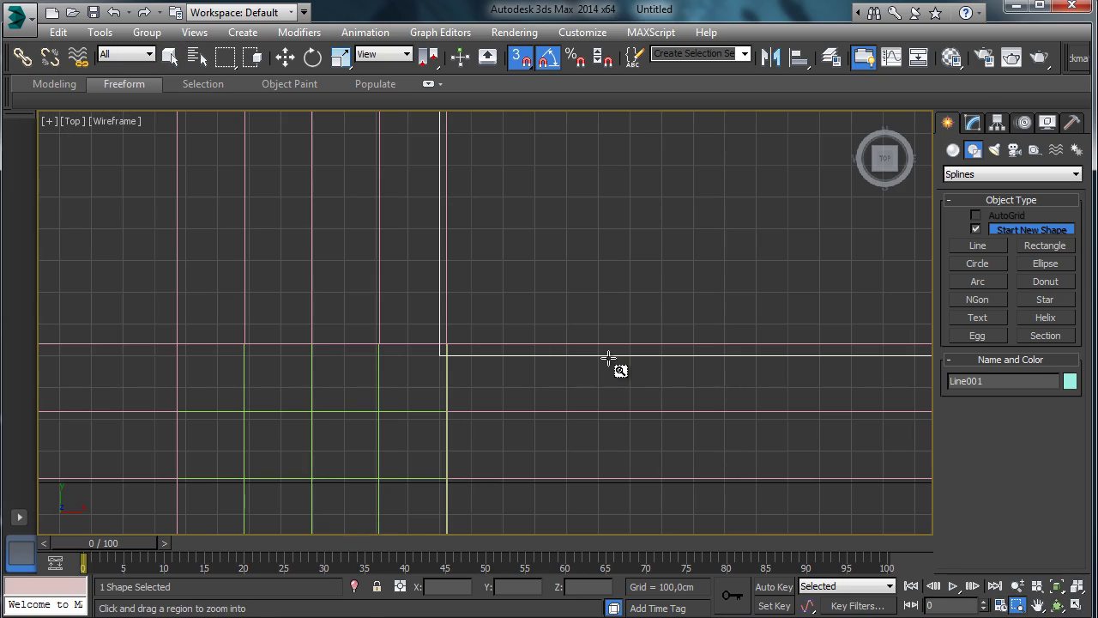
pyautogui.click(281, 59)
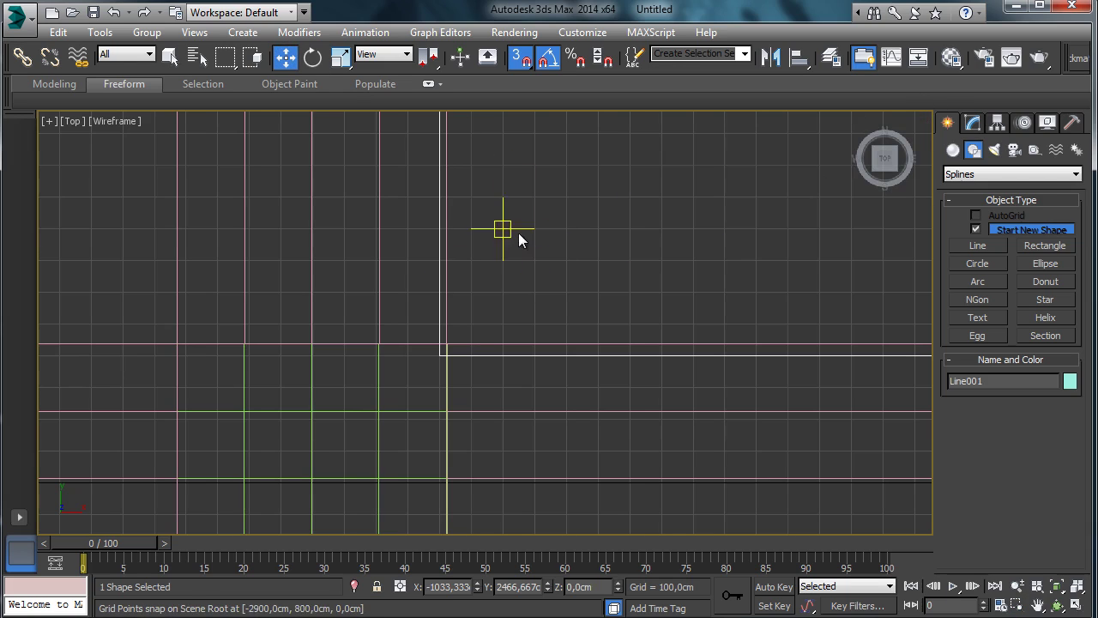
pyautogui.press('s')
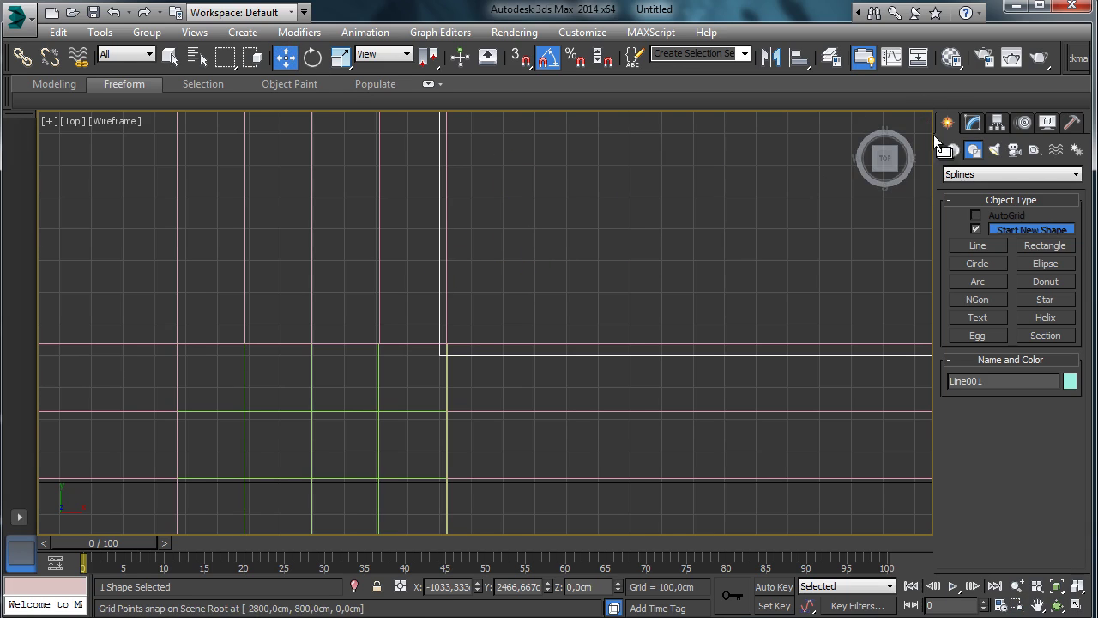
pyautogui.click(974, 123)
pyautogui.click(992, 383)
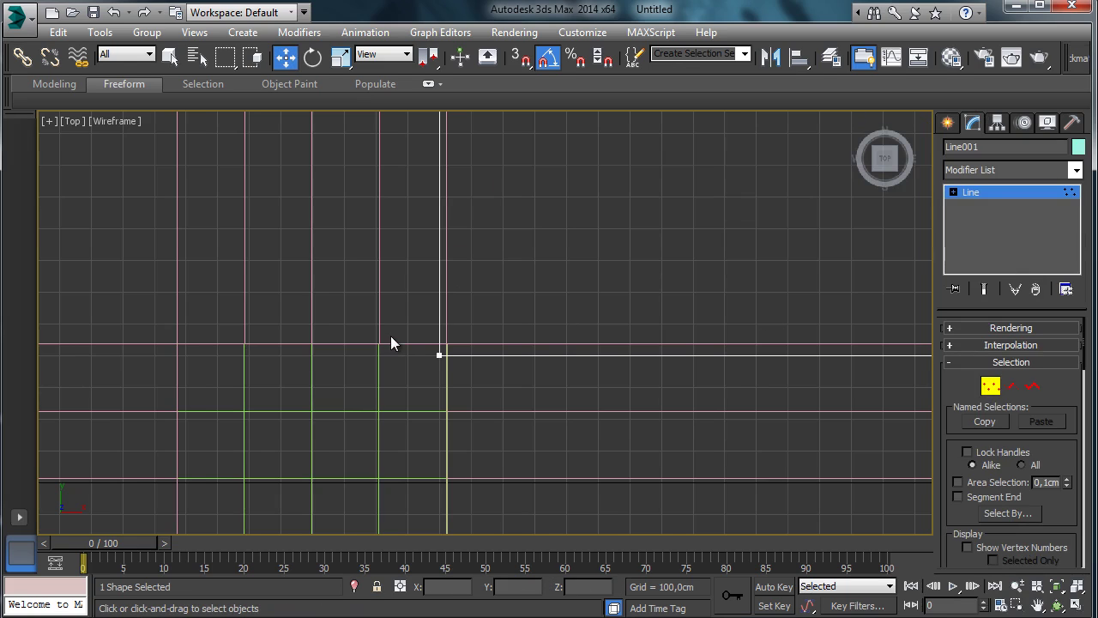
pyautogui.moveTo(392, 341); pyautogui.dragTo(513, 373)
pyautogui.scroll(-5, 1013, 424)
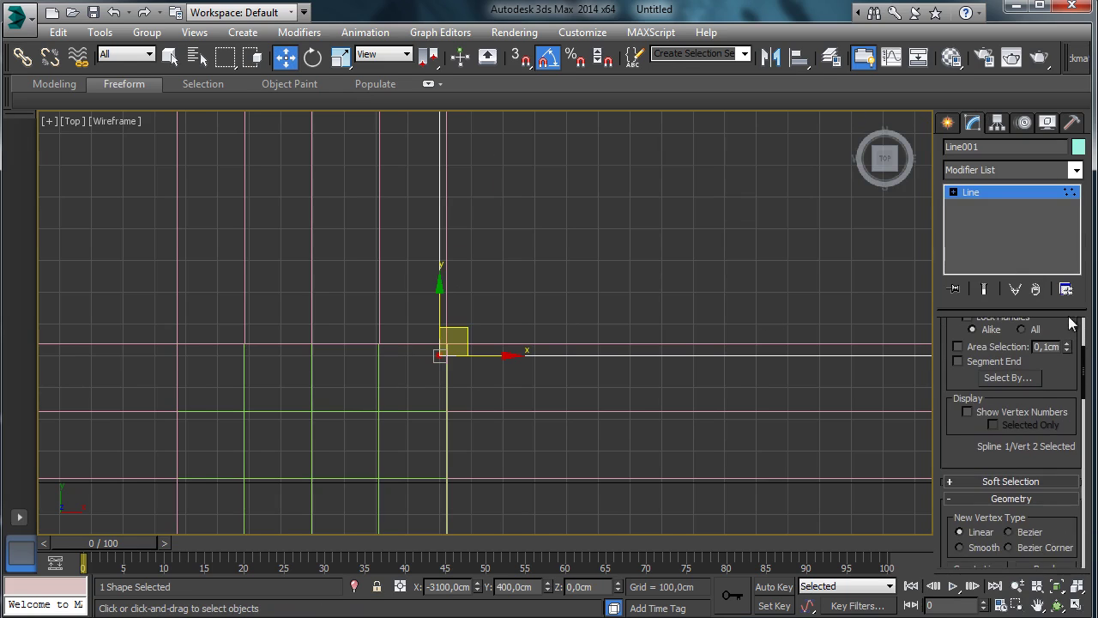
pyautogui.scroll(-6, 1038, 446)
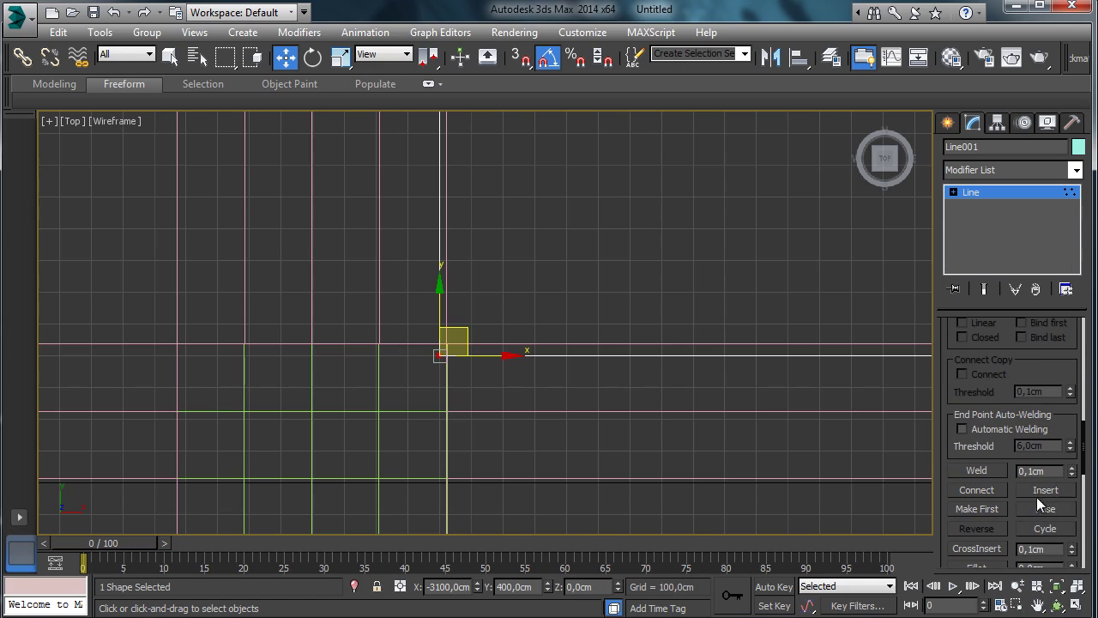
pyautogui.scroll(-5, 997, 430)
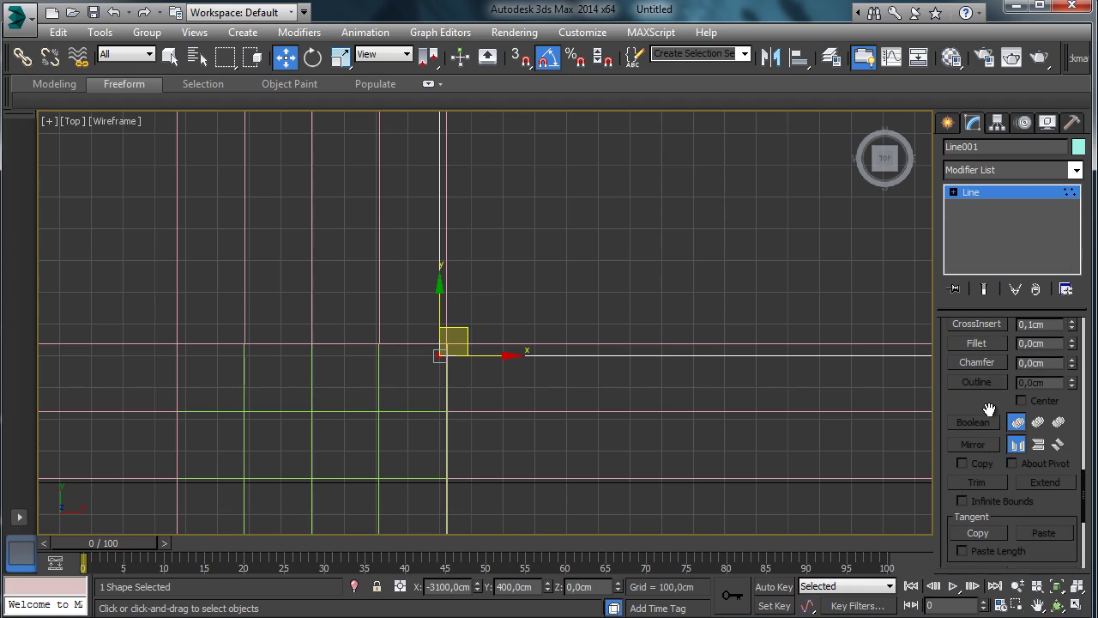
pyautogui.scroll(1, 988, 420)
pyautogui.click(979, 388)
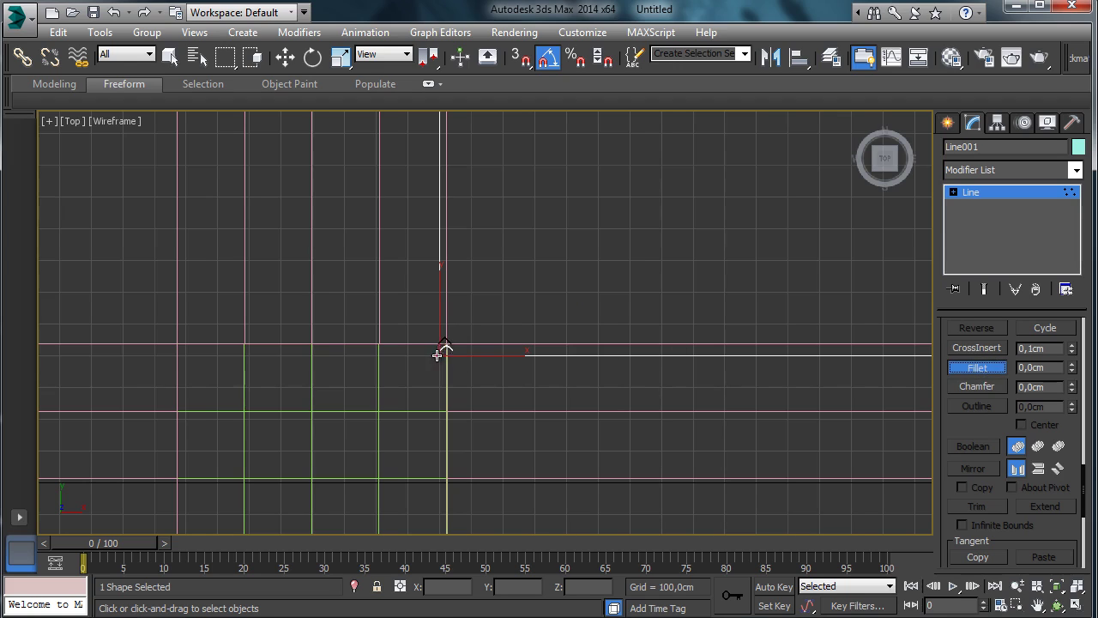
pyautogui.moveTo(437, 355)
pyautogui.mouseDown()
pyautogui.moveTo(444, 327)
pyautogui.moveTo(440, 341)
pyautogui.mouseUp()
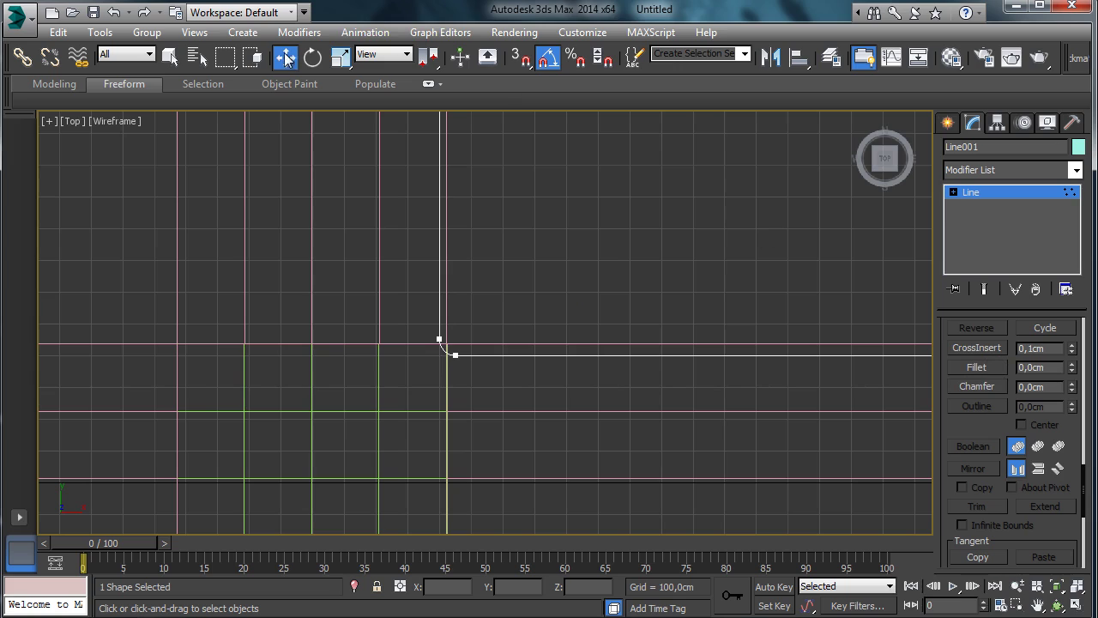
# Leave vertex editing and shift the whole line slightly in negative X, to an absolute X of -1046,869 cm.
pyautogui.click(990, 193)
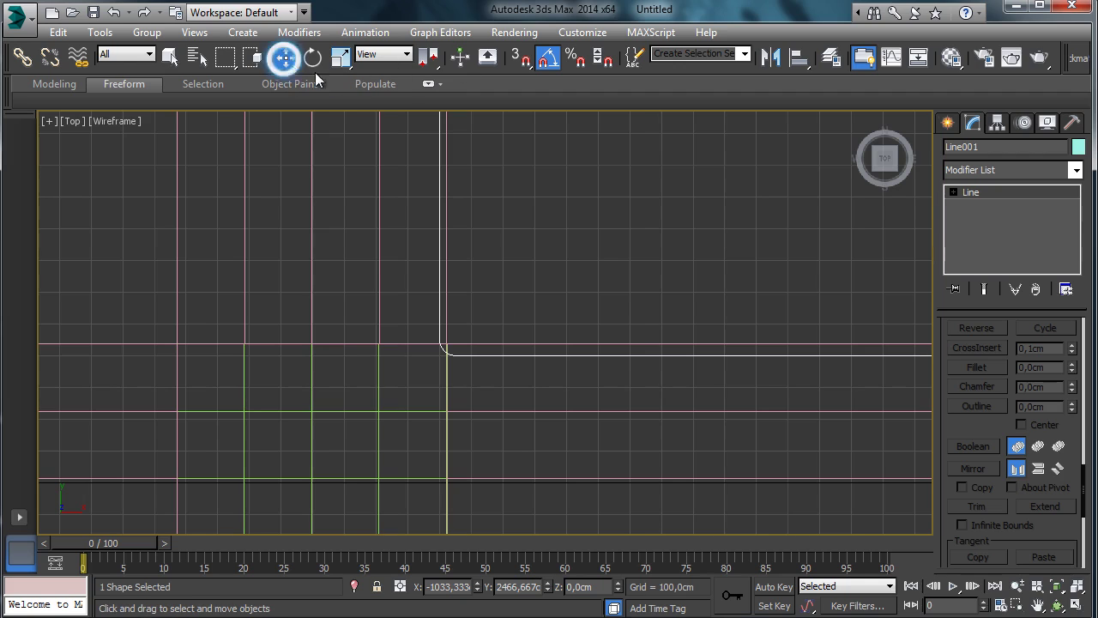
pyautogui.rightClick(286, 57)
pyautogui.moveTo(190, 152); pyautogui.dragTo(158, 149)
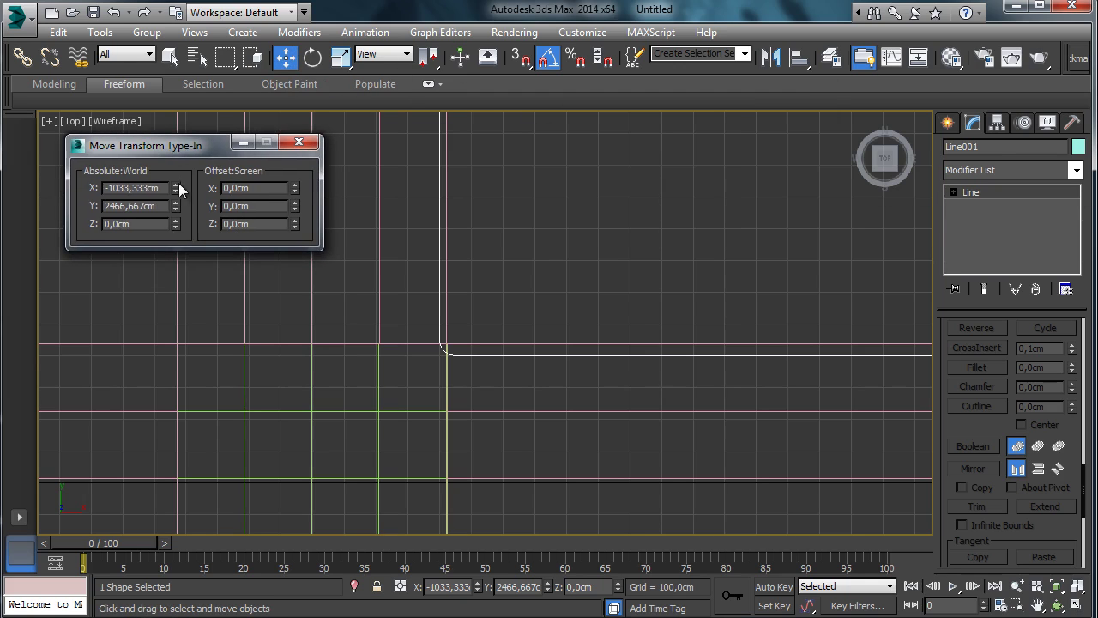
pyautogui.moveTo(176, 188)
pyautogui.mouseDown()
pyautogui.moveTo(176, 168)
pyautogui.moveTo(182, 191)
pyautogui.mouseUp()
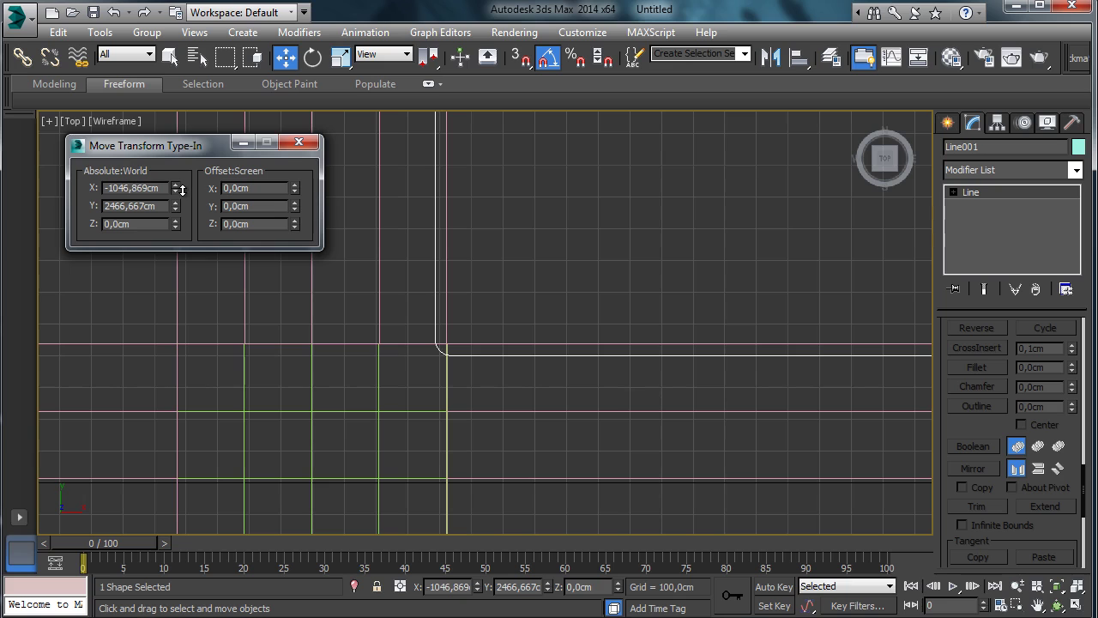
pyautogui.click(298, 141)
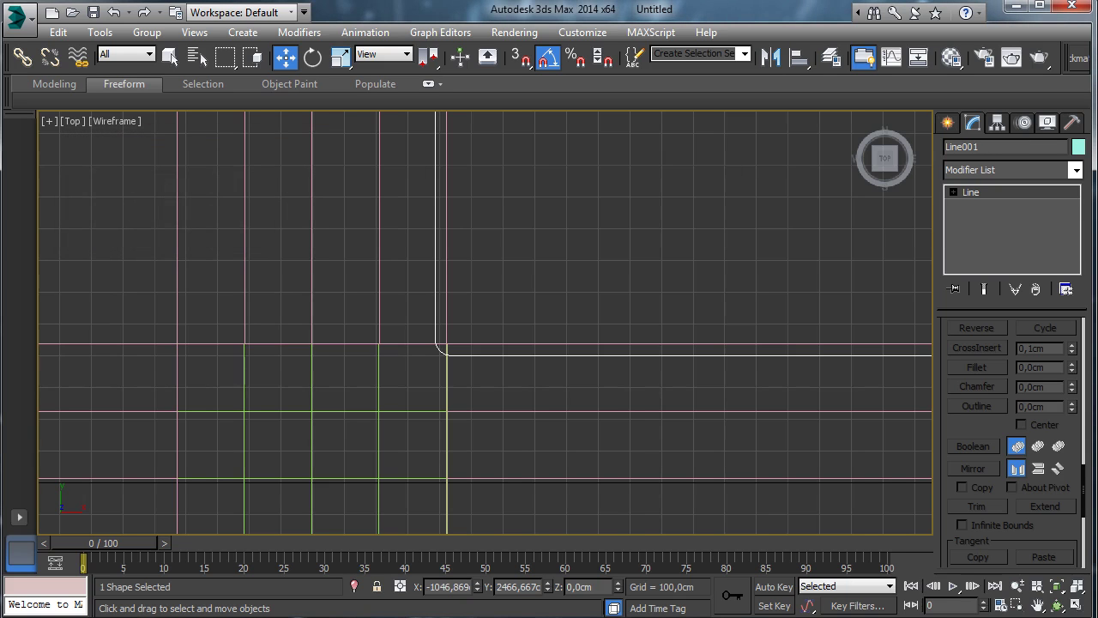
# Enter spline editing on the L-shaped line and select its spline.
pyautogui.click(1017, 587)
pyautogui.moveTo(657, 270); pyautogui.dragTo(664, 408)
pyautogui.click(954, 192)
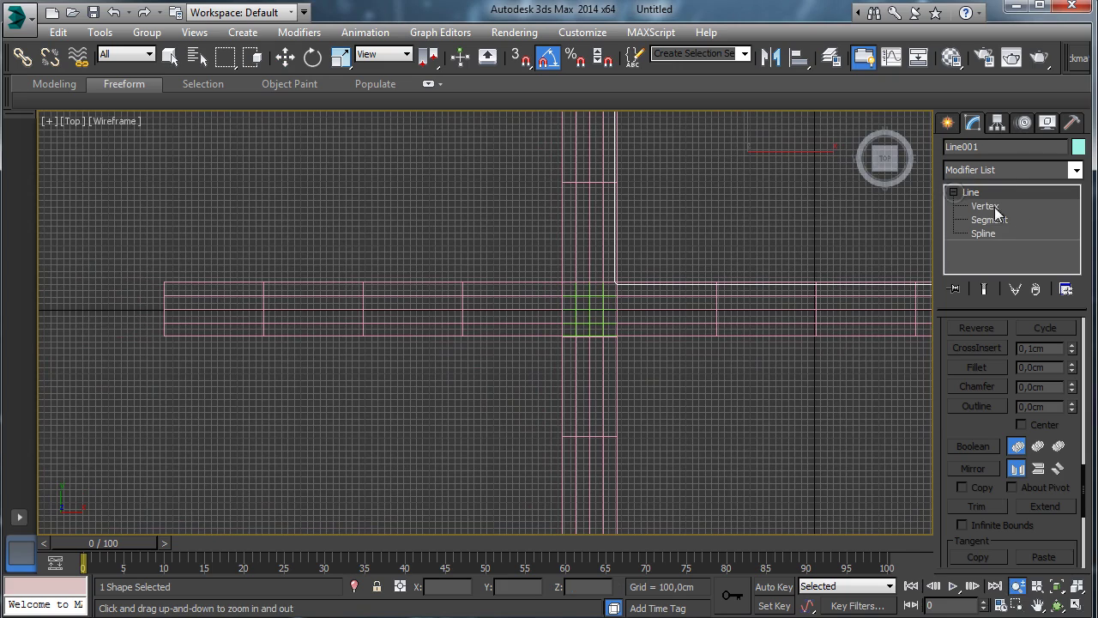
pyautogui.click(987, 234)
pyautogui.click(615, 241)
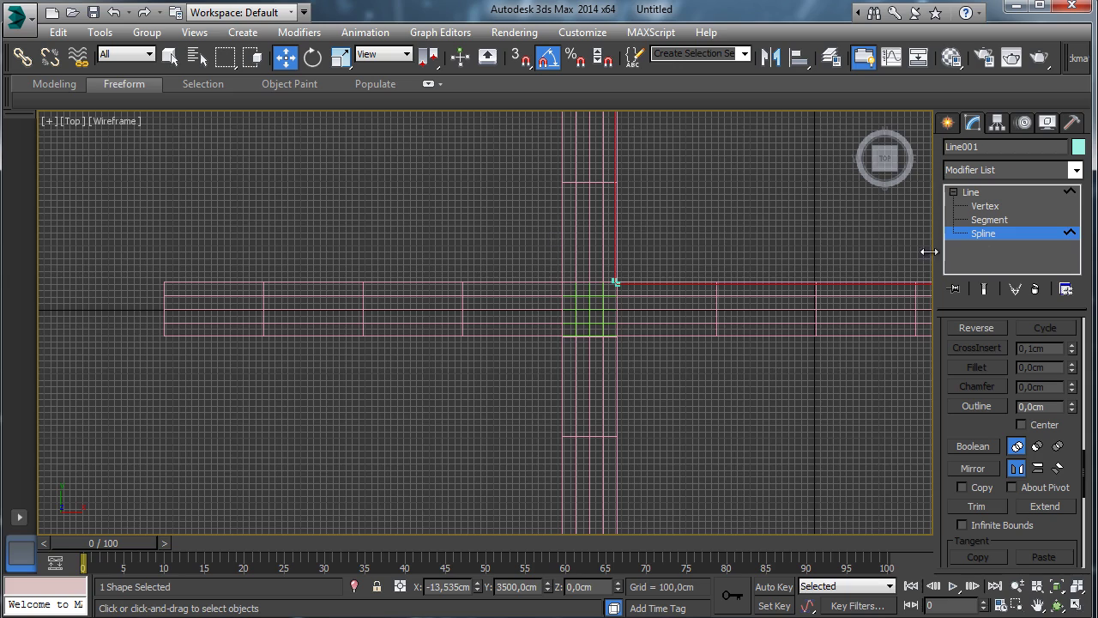
# Try to outline the filleted L-shaped spline freehand into a wide band.
pyautogui.moveTo(974, 431); pyautogui.dragTo(975, 408)
pyautogui.click(986, 386)
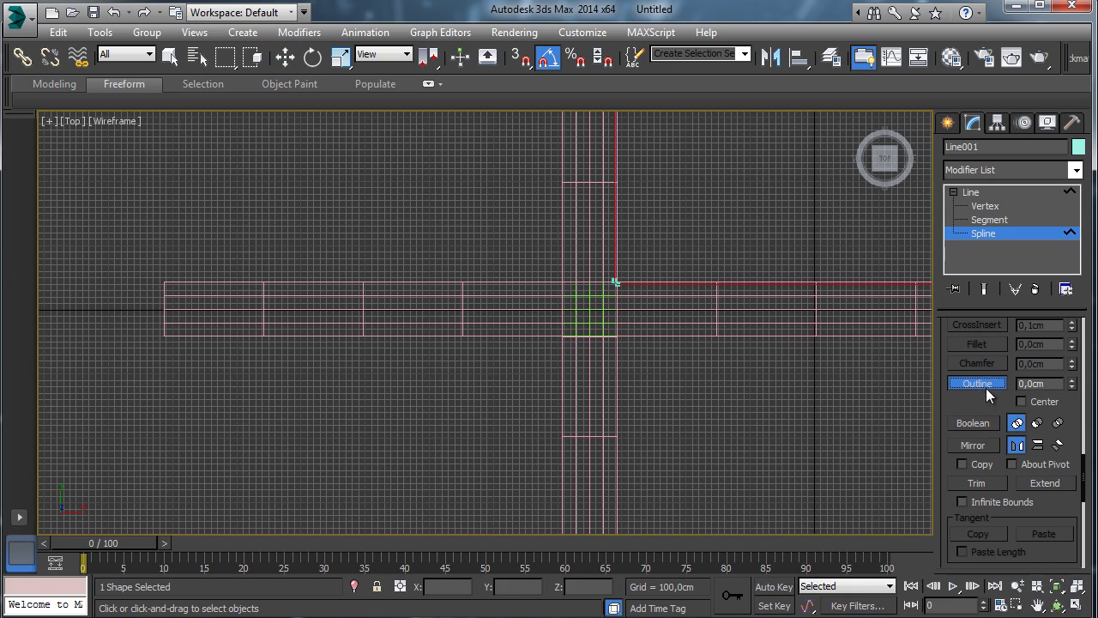
pyautogui.moveTo(650, 282); pyautogui.dragTo(670, 244)
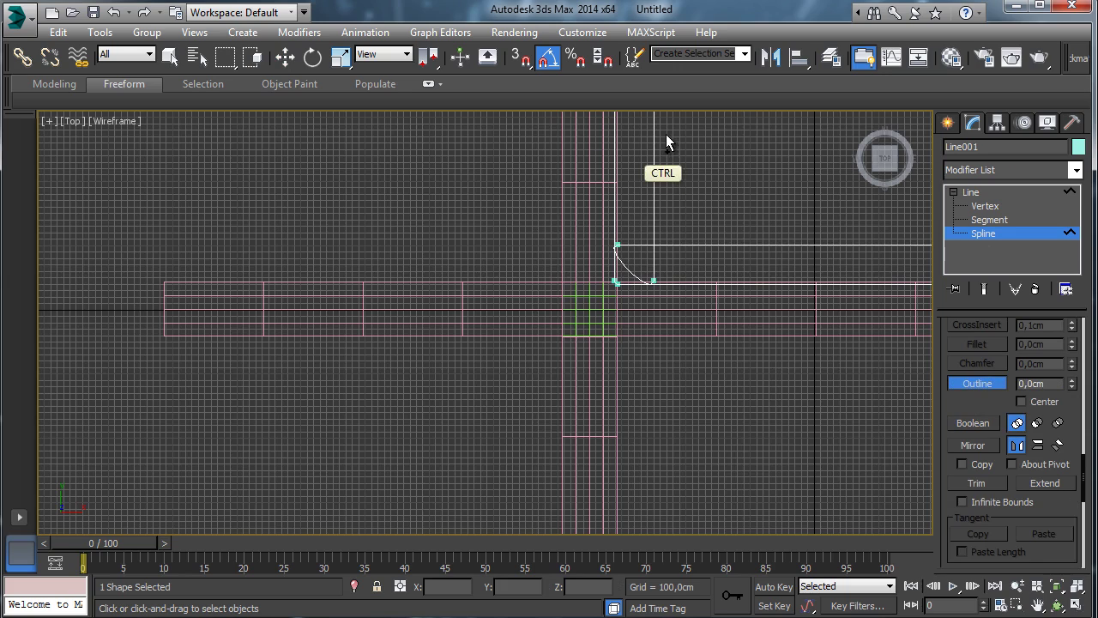
# Undo the outline and the corner fillet, and outline the sharp-cornered spline freehand as a narrower band toward the positive X, positive Y quadrant.
pyautogui.hotkey('ctrl', 'z')
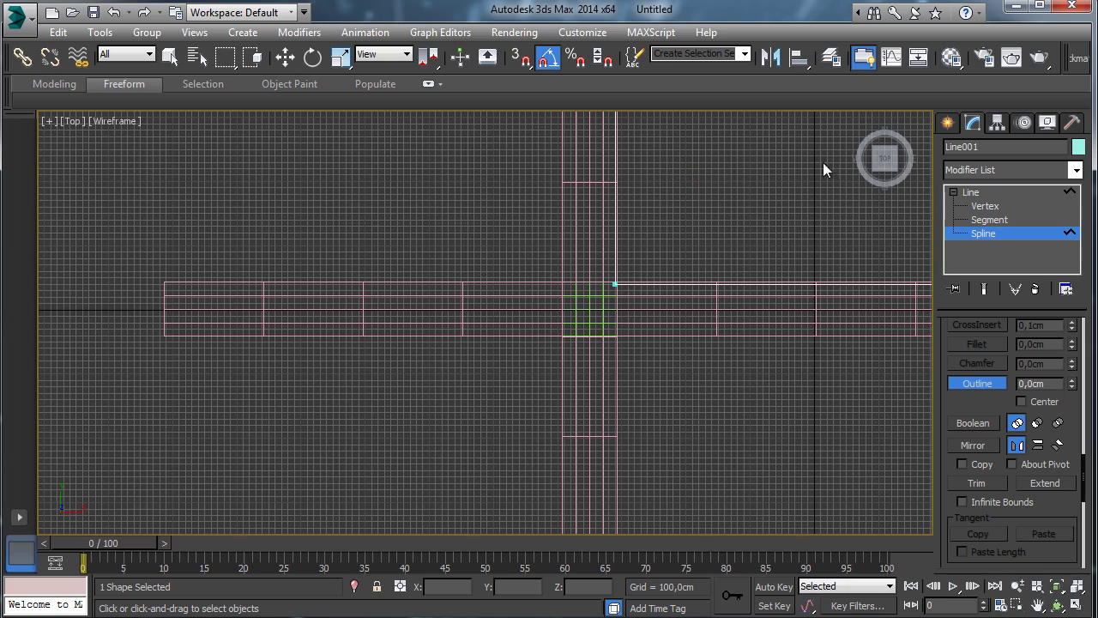
pyautogui.moveTo(651, 285); pyautogui.dragTo(679, 266)
# Apply a small freehand fillet to the band's corner vertex nearest the central square and leave vertex editing.
pyautogui.click(985, 207)
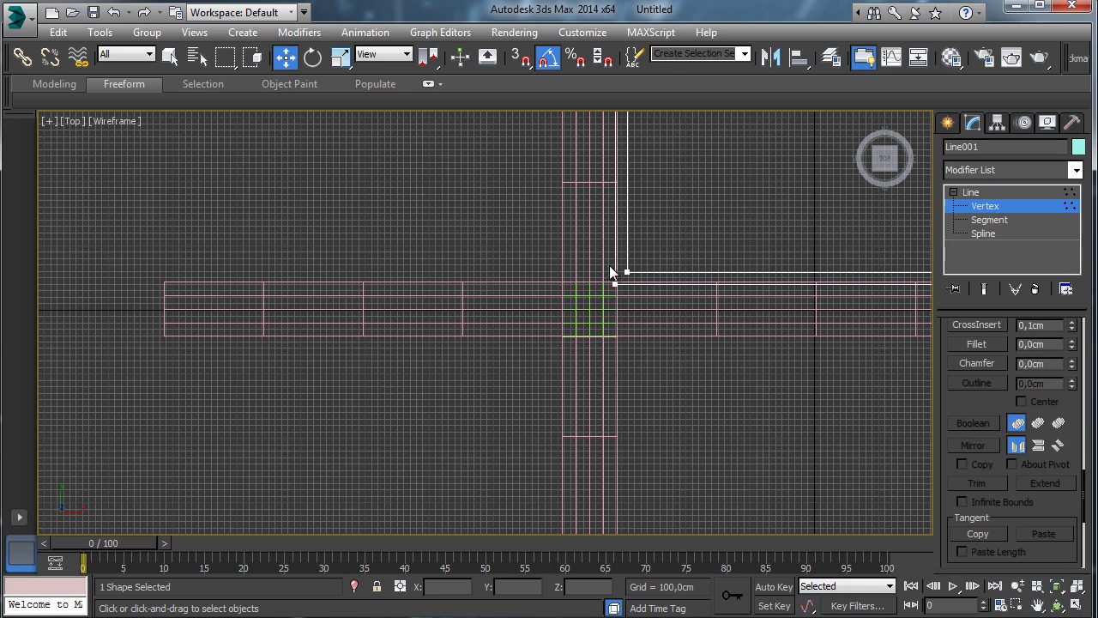
pyautogui.moveTo(622, 295); pyautogui.dragTo(622, 296)
pyautogui.click(1017, 605)
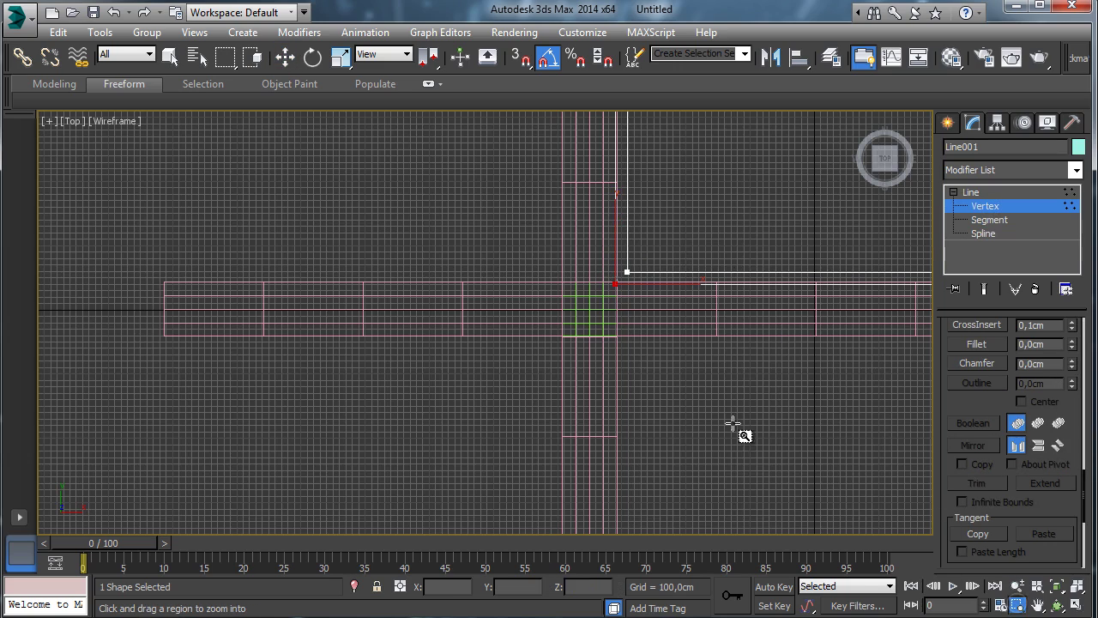
pyautogui.moveTo(586, 263); pyautogui.dragTo(678, 296)
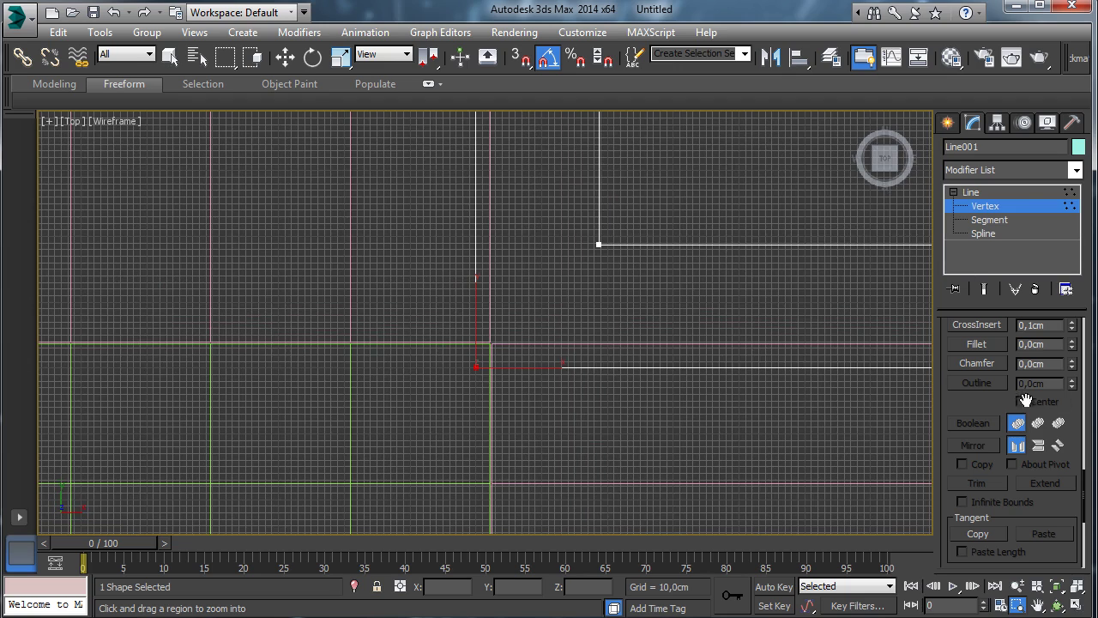
pyautogui.click(978, 344)
pyautogui.moveTo(479, 367); pyautogui.dragTo(478, 351)
pyautogui.click(1002, 210)
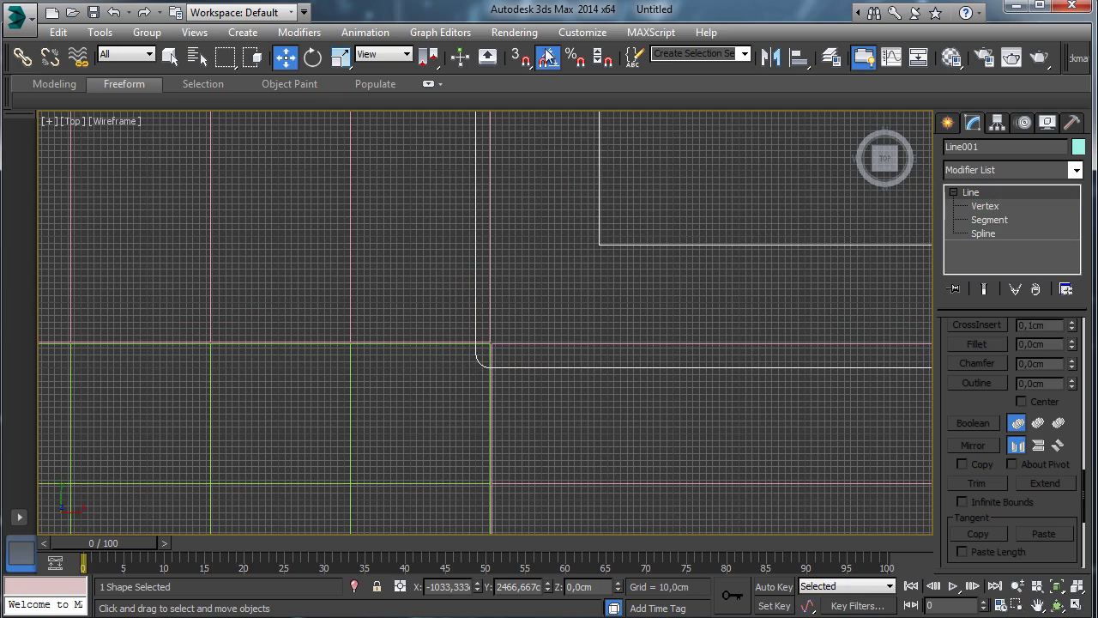
# Nudge the whole band slightly in negative X using the Move Transform Type-In.
pyautogui.click(286, 57)
pyautogui.rightClick(290, 58)
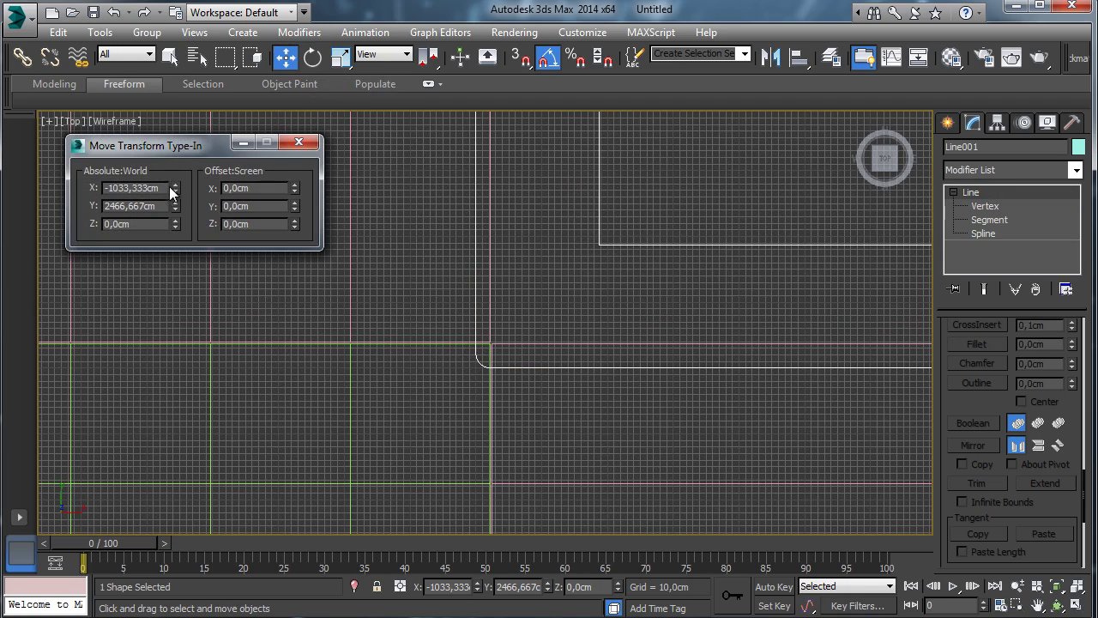
pyautogui.moveTo(177, 186); pyautogui.dragTo(179, 188)
# Nudge the Main_road, Main_road002 and Main_road003 strips to close the small gaps against the central square's edges.
pyautogui.click(507, 484)
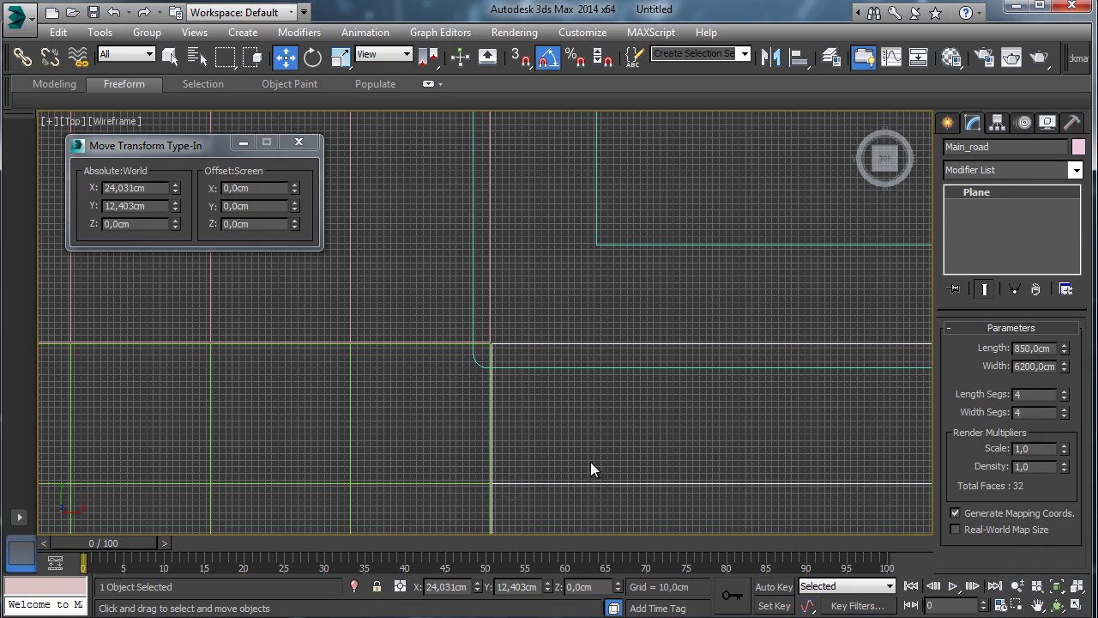
pyautogui.moveTo(178, 187); pyautogui.dragTo(182, 206)
pyautogui.click(490, 260)
pyautogui.click(1038, 605)
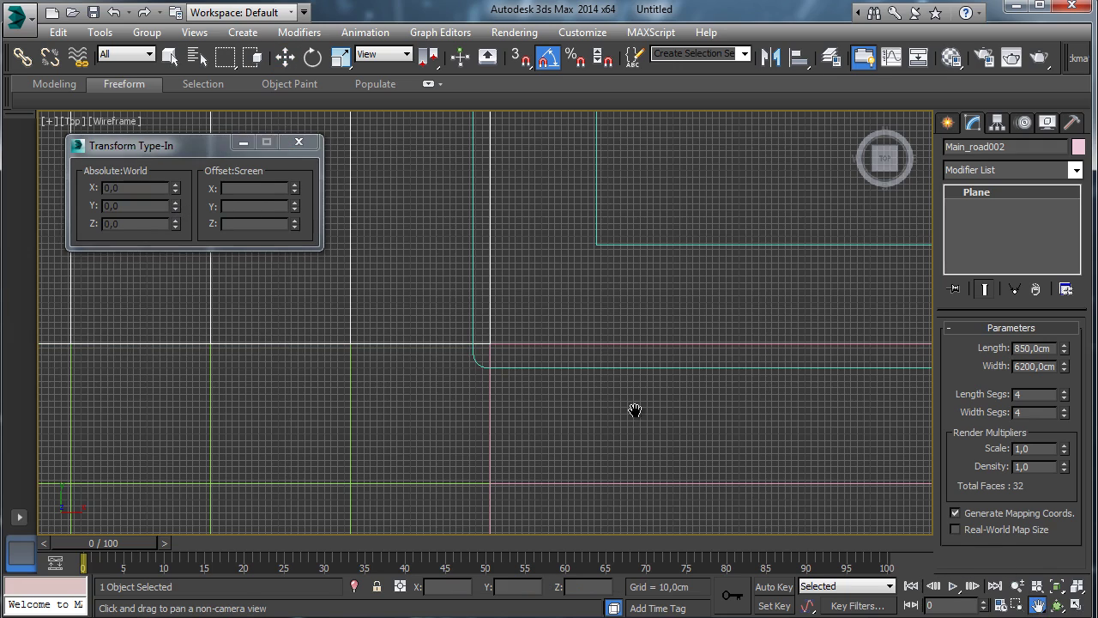
pyautogui.moveTo(635, 409)
pyautogui.mouseDown()
pyautogui.moveTo(932, 221)
pyautogui.moveTo(717, 366)
pyautogui.moveTo(836, 399)
pyautogui.moveTo(698, 237)
pyautogui.moveTo(718, 225)
pyautogui.mouseUp()
pyautogui.moveTo(826, 432); pyautogui.dragTo(729, 303)
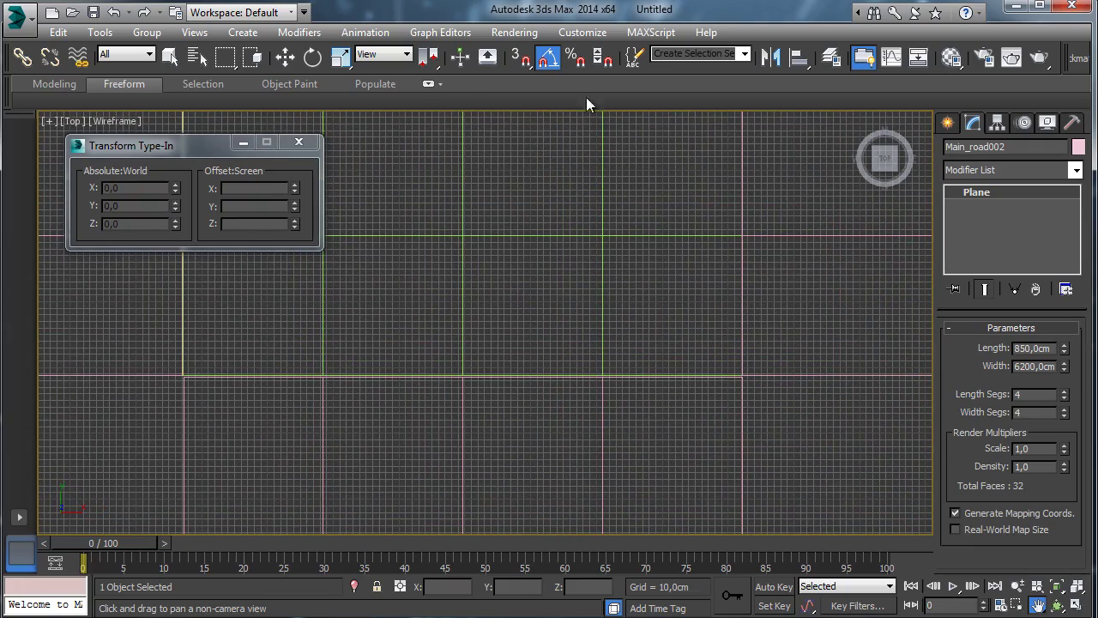
pyautogui.click(285, 57)
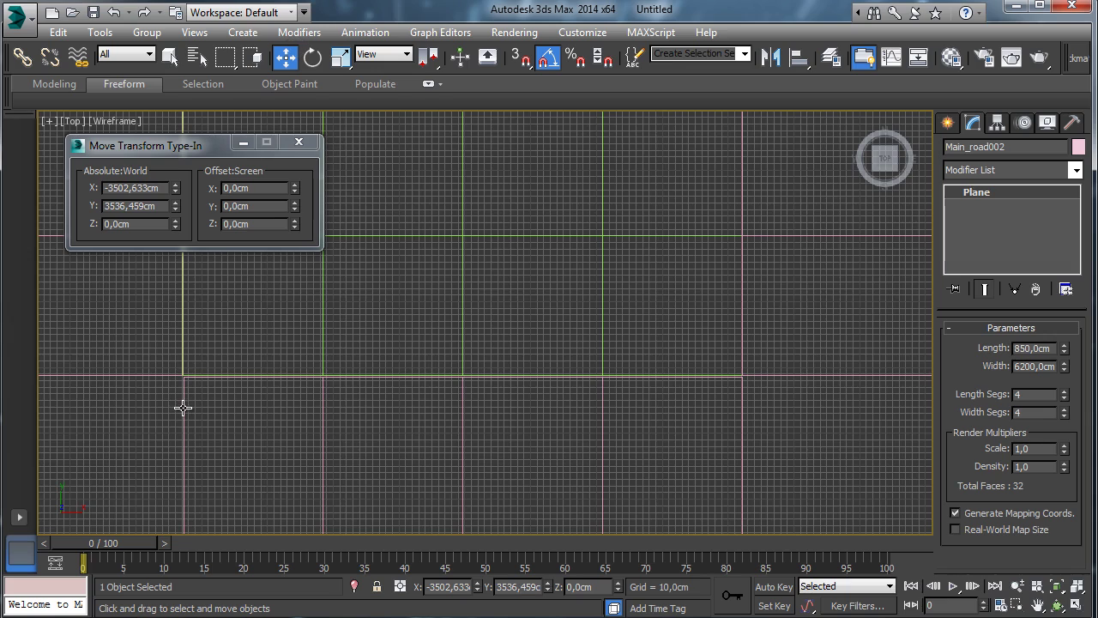
pyautogui.click(183, 408)
pyautogui.moveTo(176, 207); pyautogui.dragTo(176, 206)
# Select the central 850 cm square plane and rename it Center_road.
pyautogui.click(1017, 586)
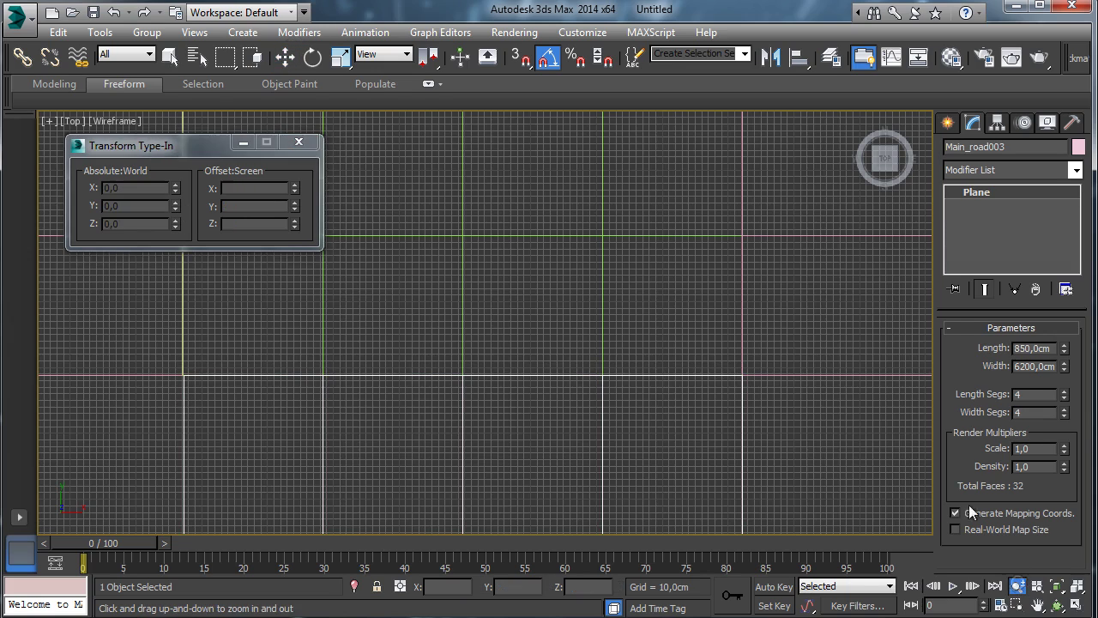
pyautogui.moveTo(672, 284); pyautogui.dragTo(719, 421)
pyautogui.click(1038, 605)
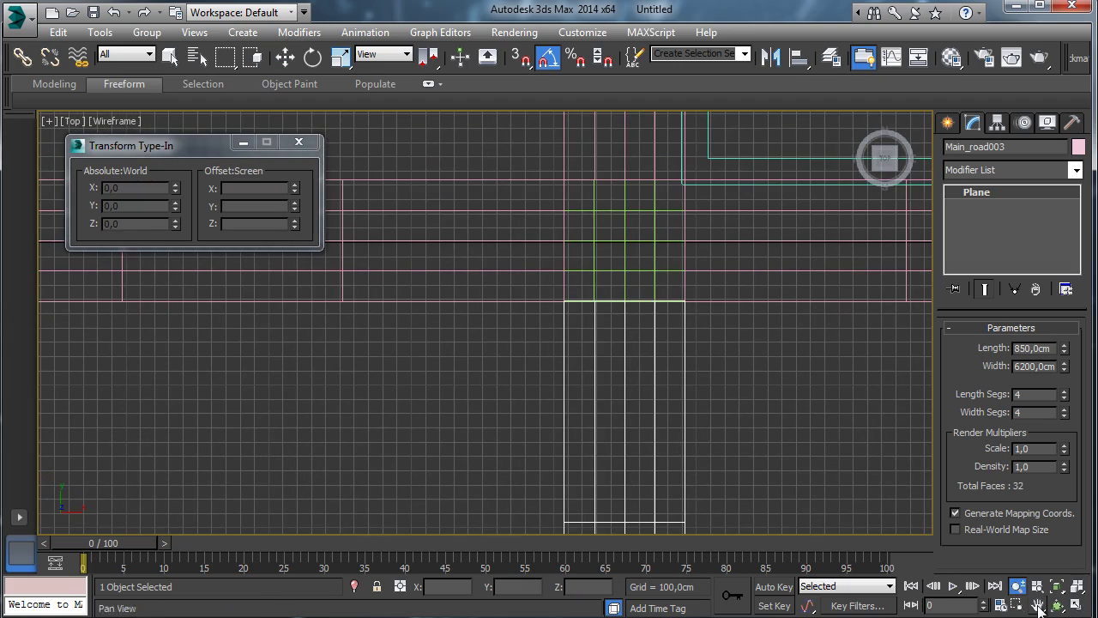
pyautogui.moveTo(644, 318); pyautogui.dragTo(525, 453)
pyautogui.click(174, 56)
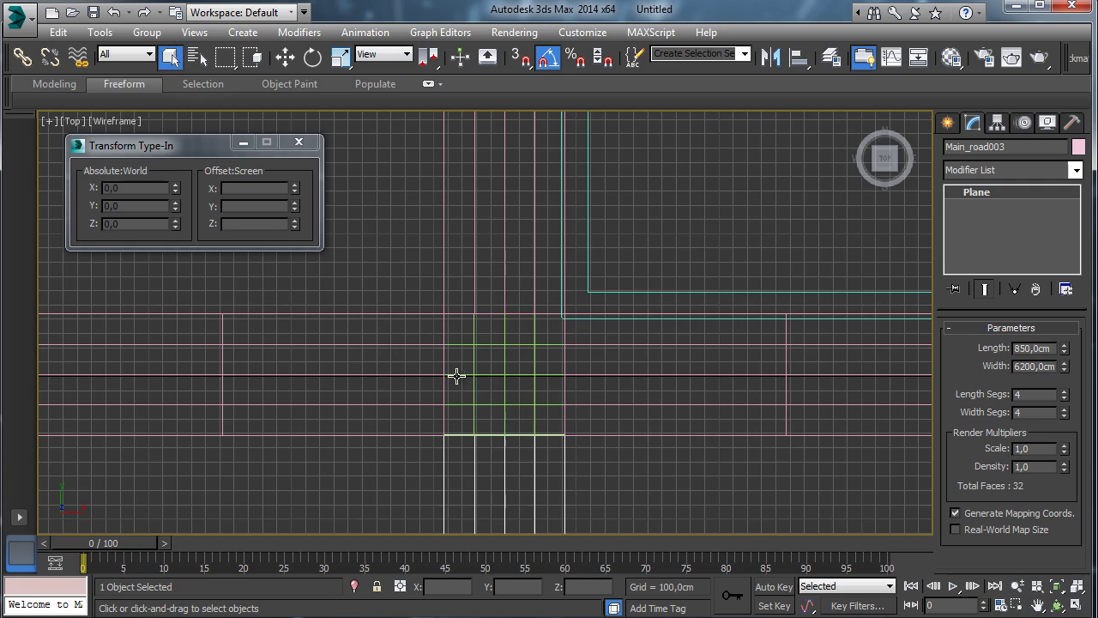
pyautogui.click(476, 370)
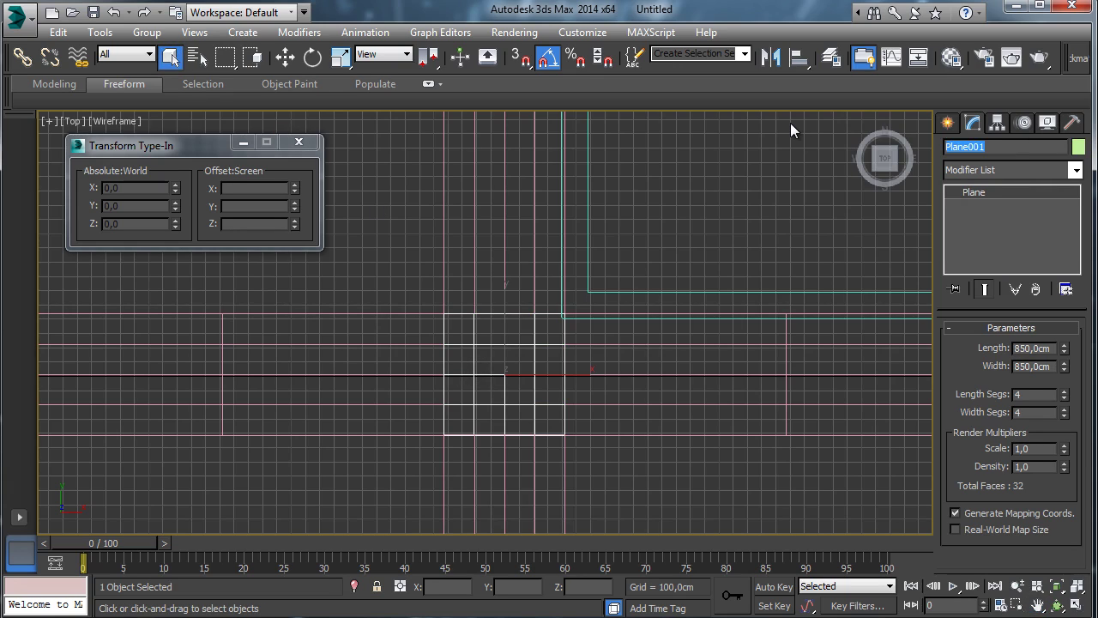
pyautogui.write('Center_road')
# Select the outlined L-shaped line and rename it Pedestrian.
pyautogui.click(629, 292)
pyautogui.doubleClick(963, 147)
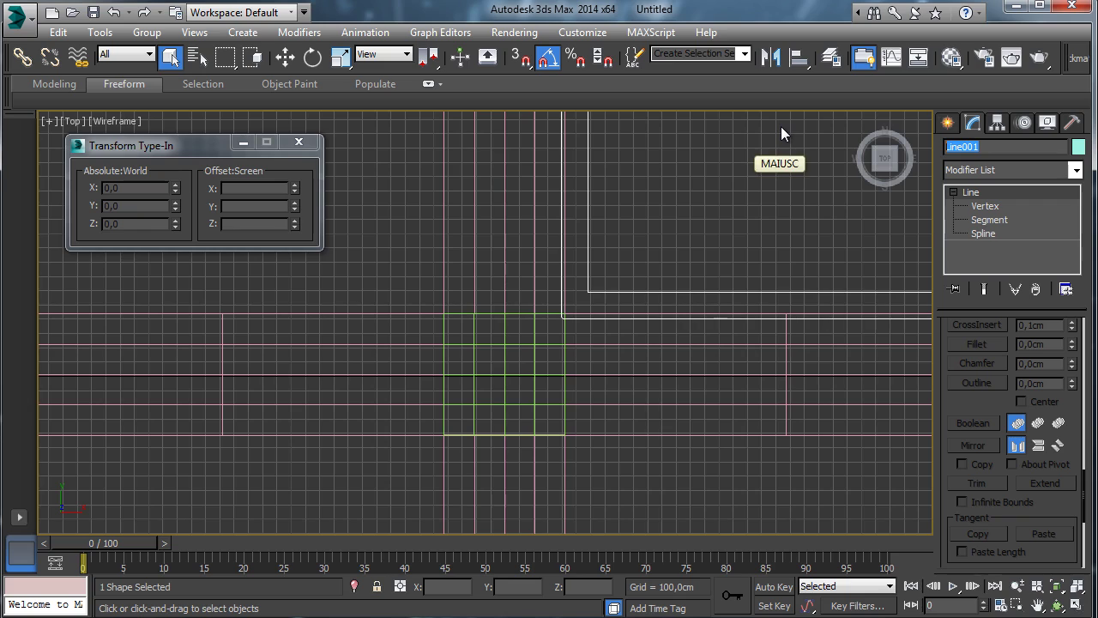
pyautogui.write('Pedestrian')
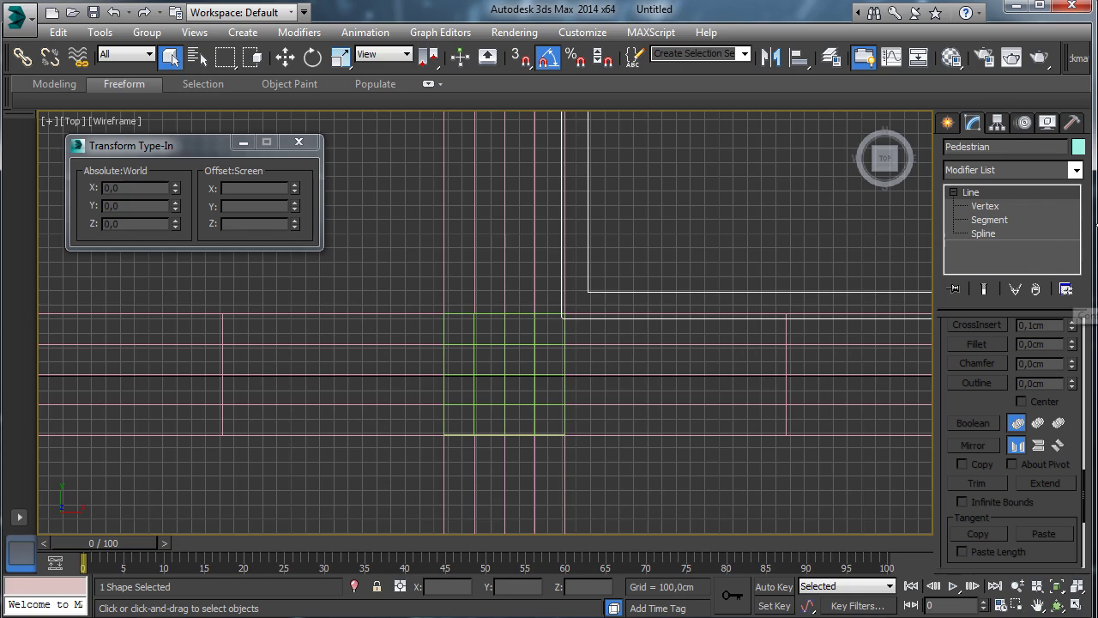
# Add an Extrude modifier to the Pedestrian band and set its amount to 10 cm, checking it in the Perspective view.
pyautogui.click(1075, 170)
pyautogui.scroll(10, 1073, 343)
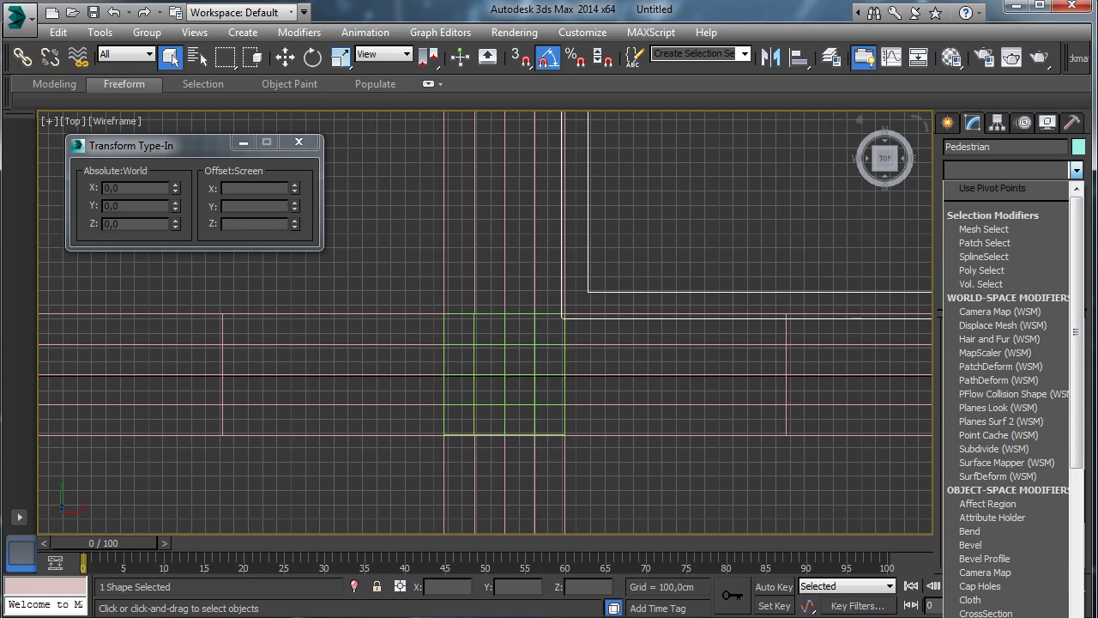
pyautogui.click(1062, 580)
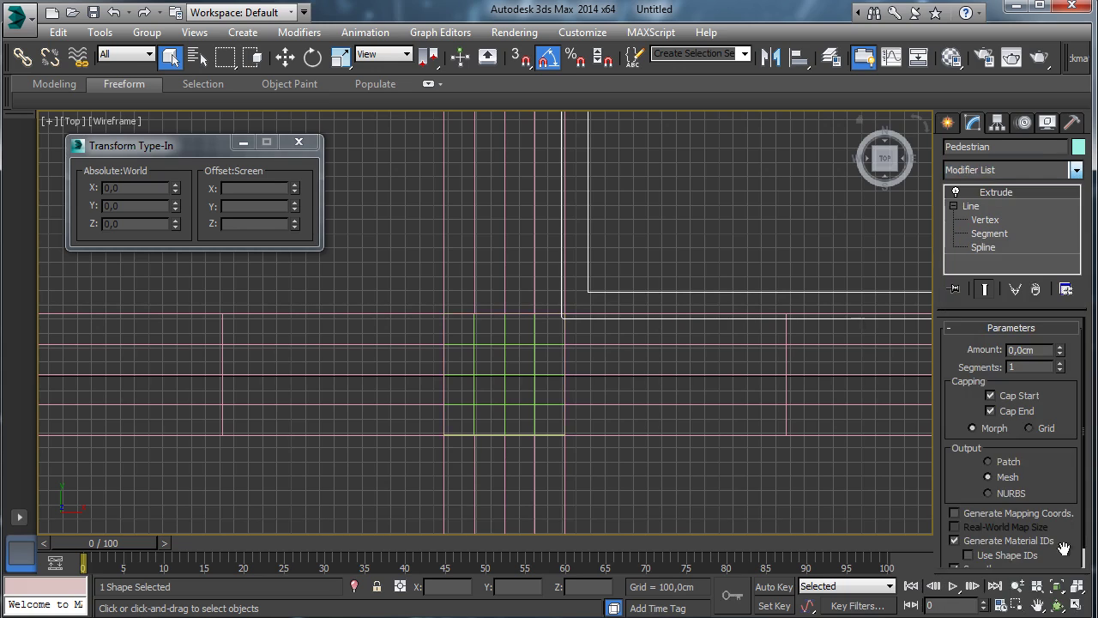
pyautogui.click(1077, 605)
pyautogui.rightClick(803, 464)
pyautogui.click(1077, 605)
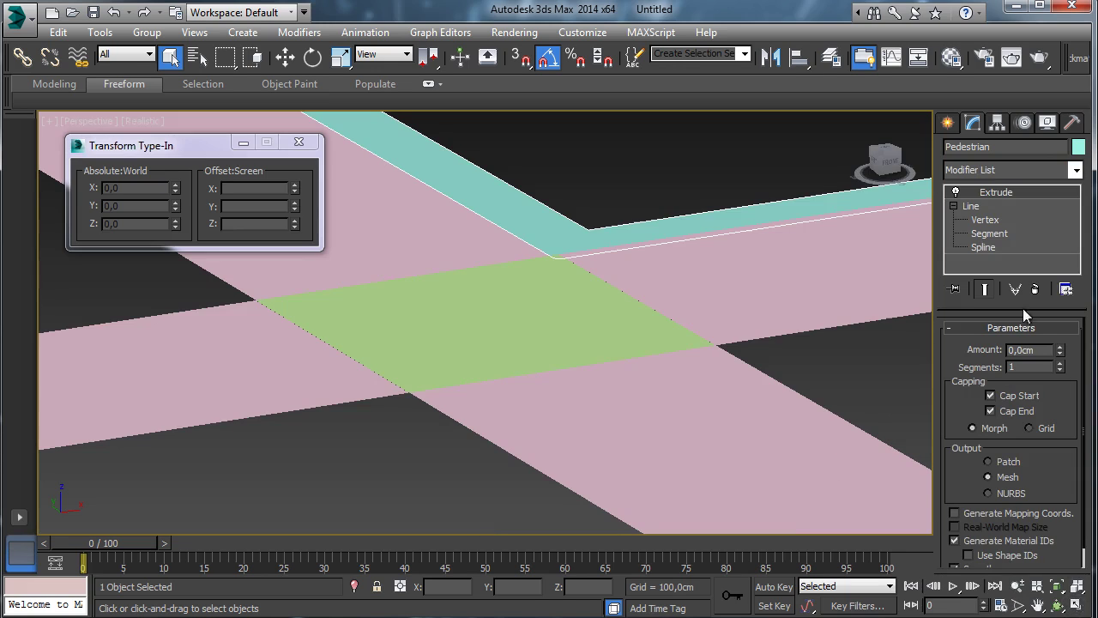
pyautogui.moveTo(1061, 352); pyautogui.dragTo(1057, 332)
pyautogui.doubleClick(1042, 350)
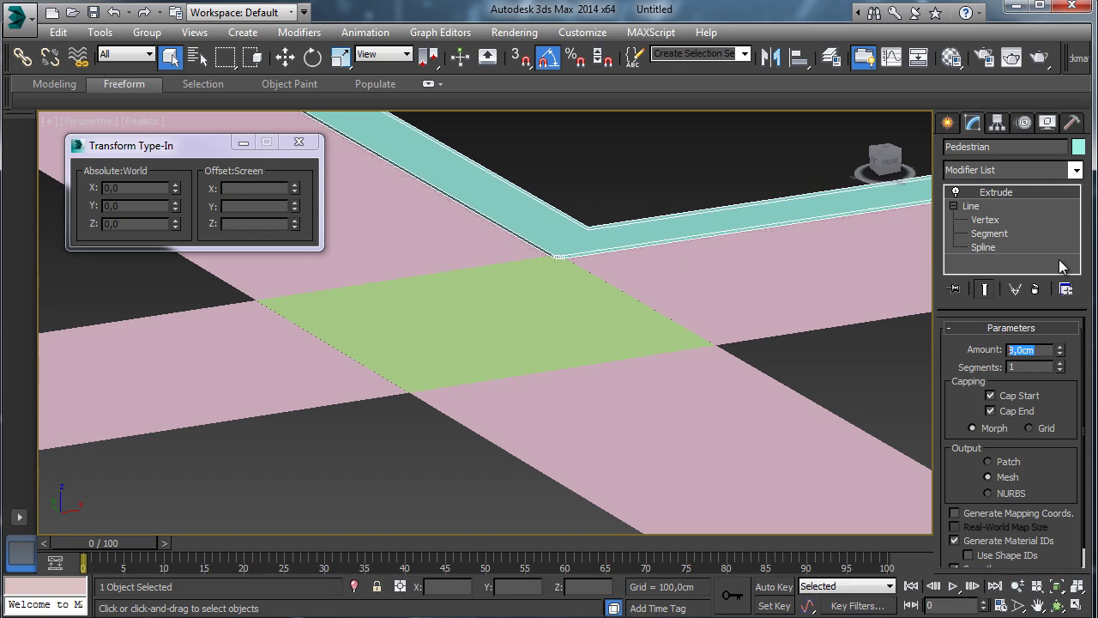
pyautogui.write('10')
pyautogui.press('Return')
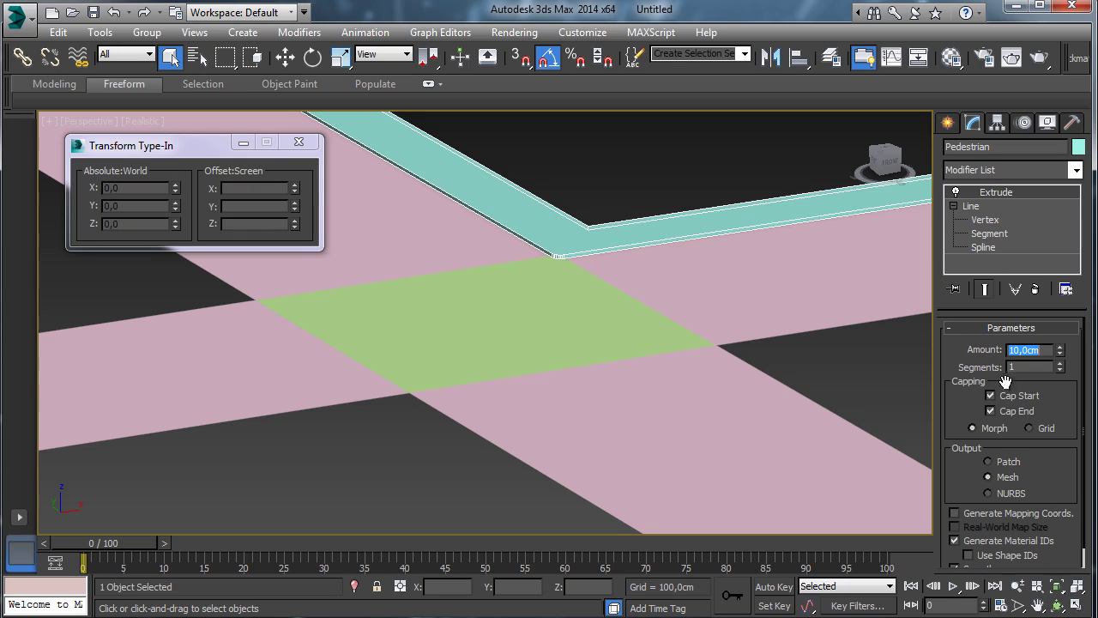
# Try a Normal modifier with flipped normals on the Pedestrian band, and remove it from the modifier stack.
pyautogui.click(1076, 170)
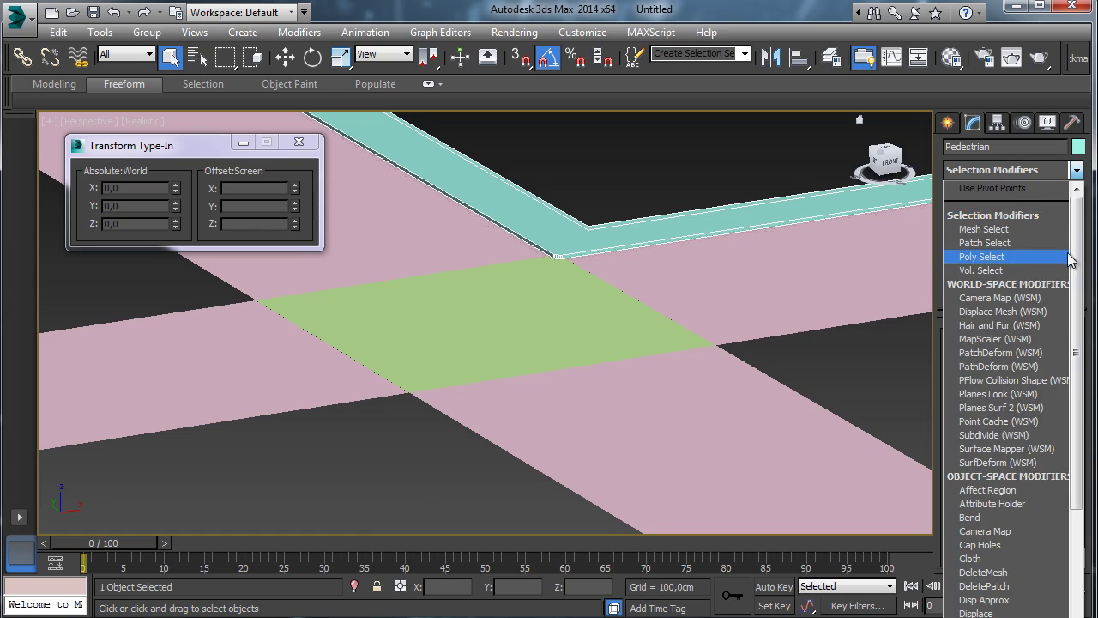
pyautogui.scroll(-12, 1055, 473)
pyautogui.scroll(-1, 1052, 465)
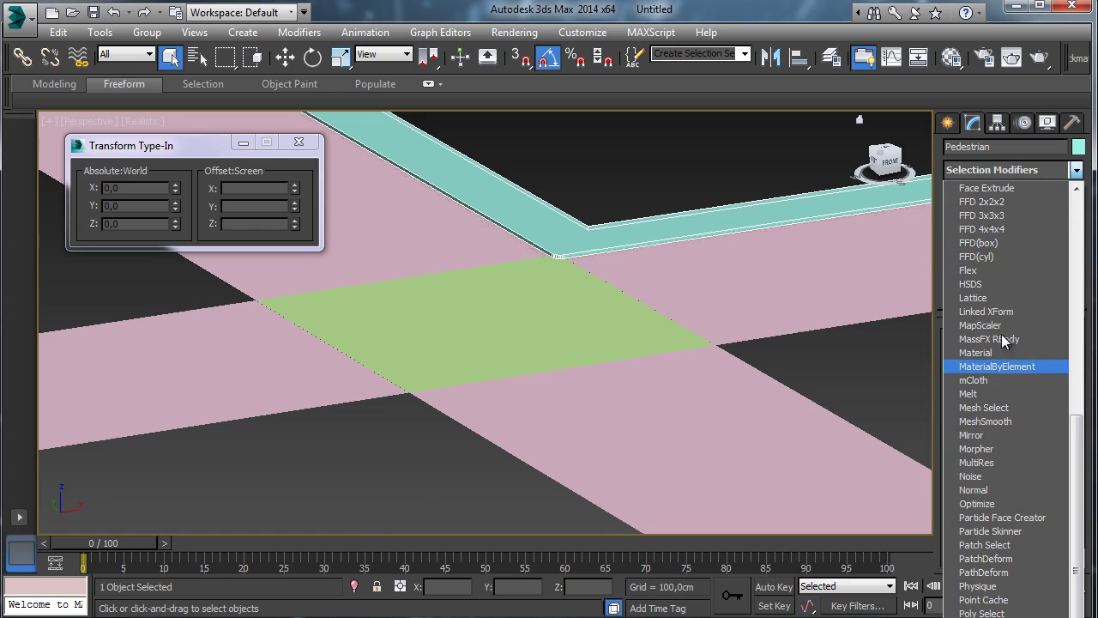
pyautogui.click(984, 489)
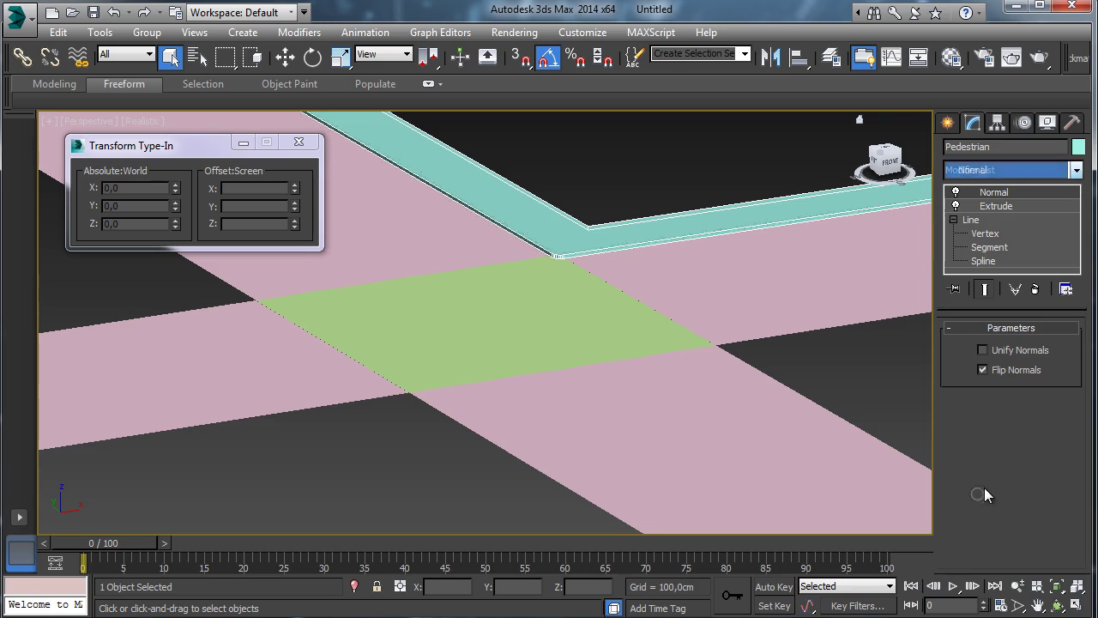
pyautogui.click(1036, 288)
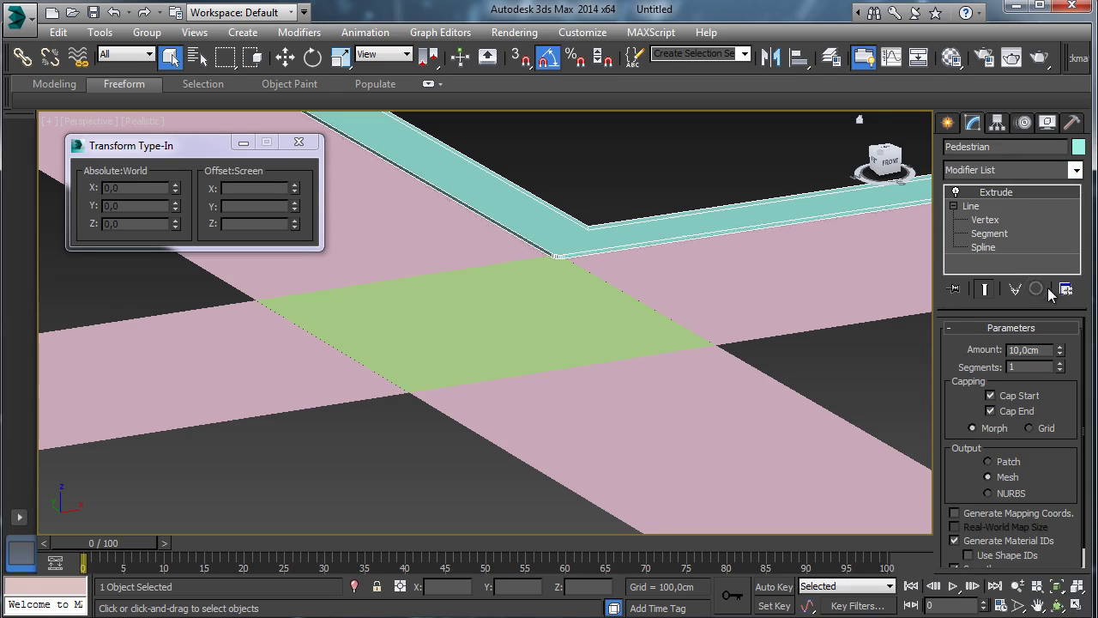
# Set the Perspective view's display mode to Shaded and clear the selection.
pyautogui.click(147, 128)
pyautogui.click(142, 121)
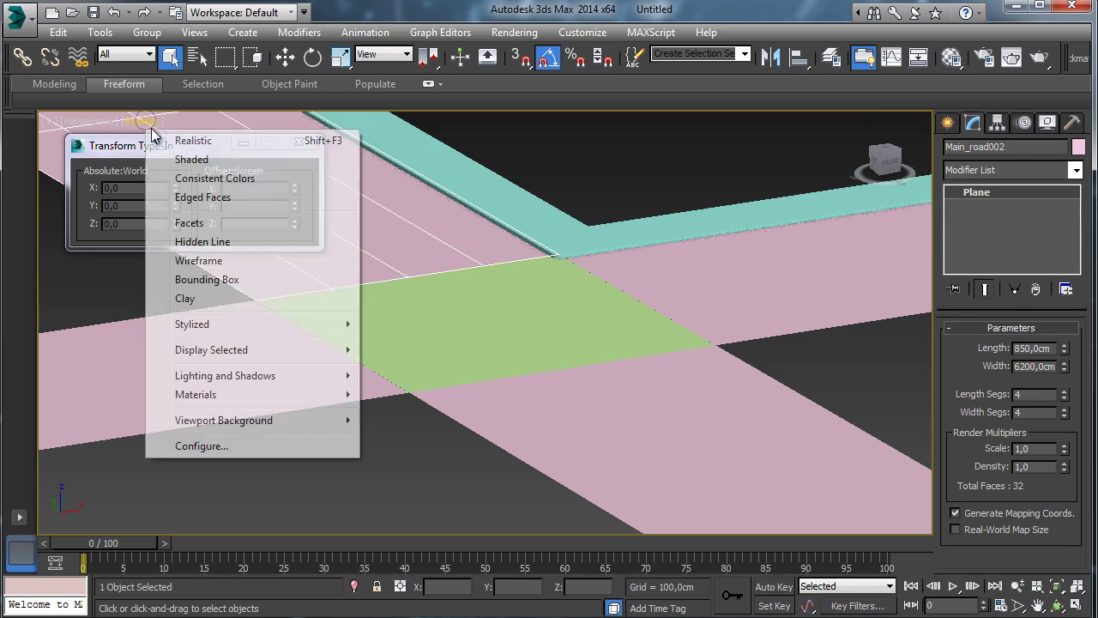
pyautogui.click(182, 161)
pyautogui.click(664, 167)
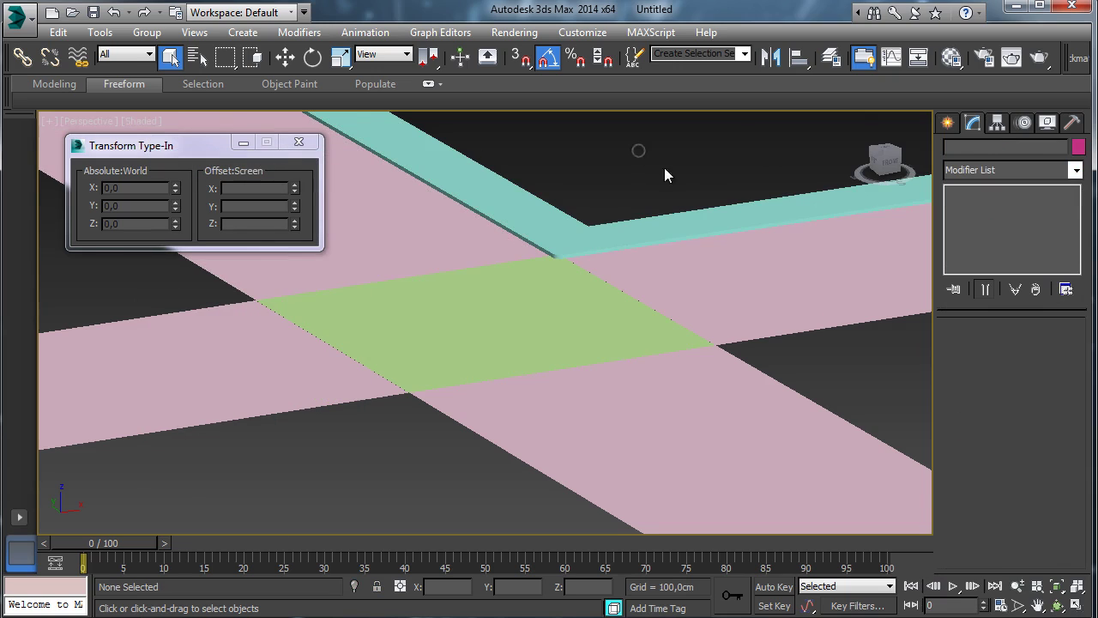
# Mirror the Pedestrian sidewalk across the X axis as an instance in the Top view.
pyautogui.click(578, 215)
pyautogui.hotkey('alt', 'w')
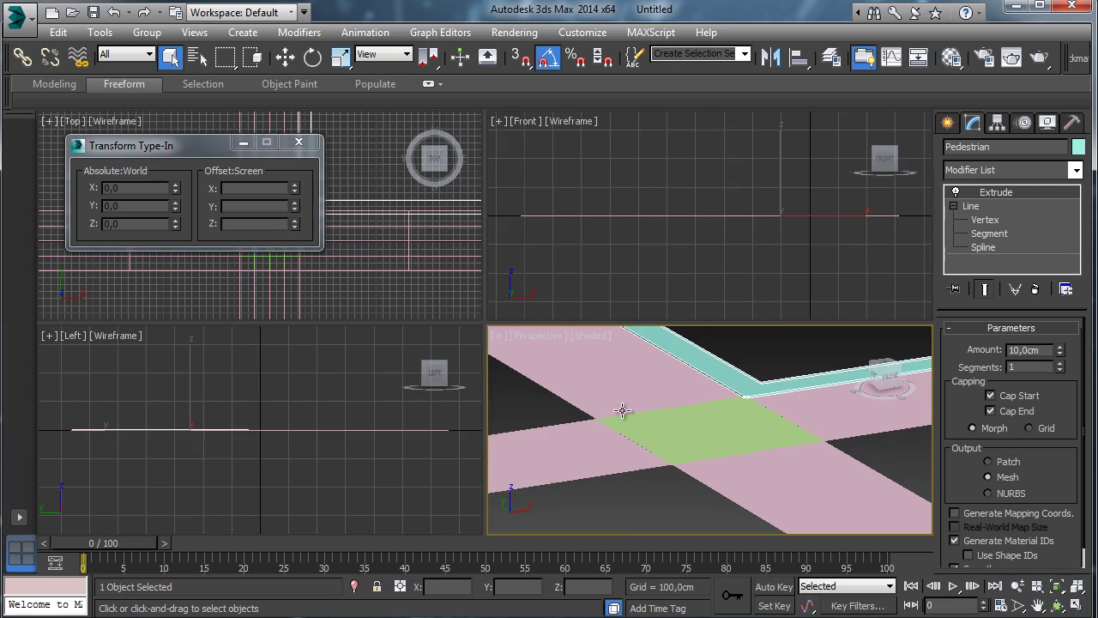
pyautogui.rightClick(458, 300)
pyautogui.click(299, 142)
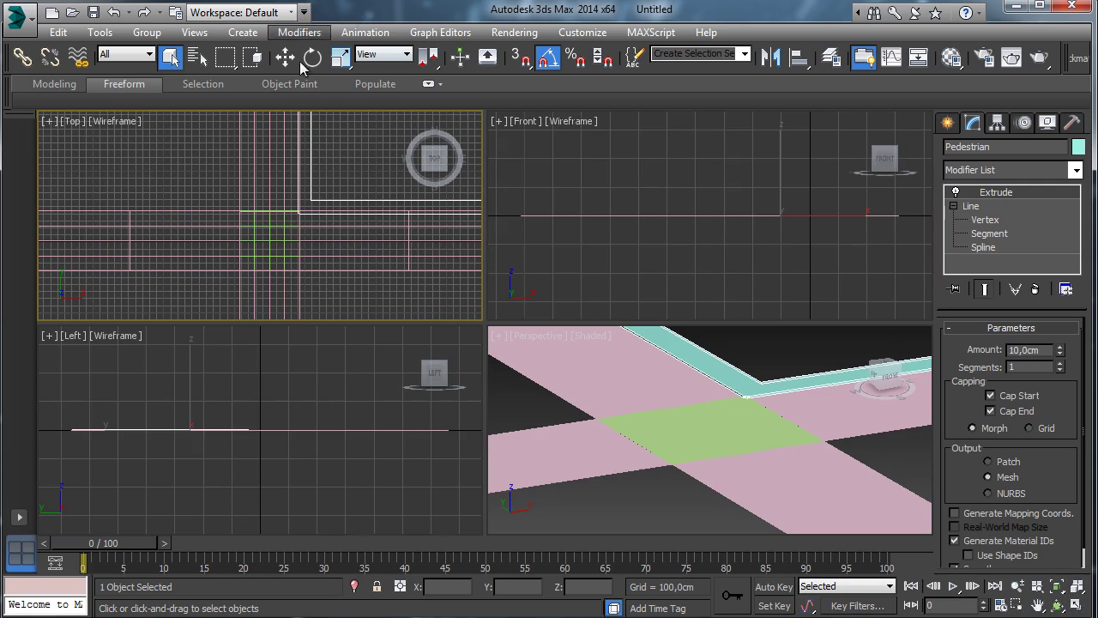
pyautogui.click(771, 57)
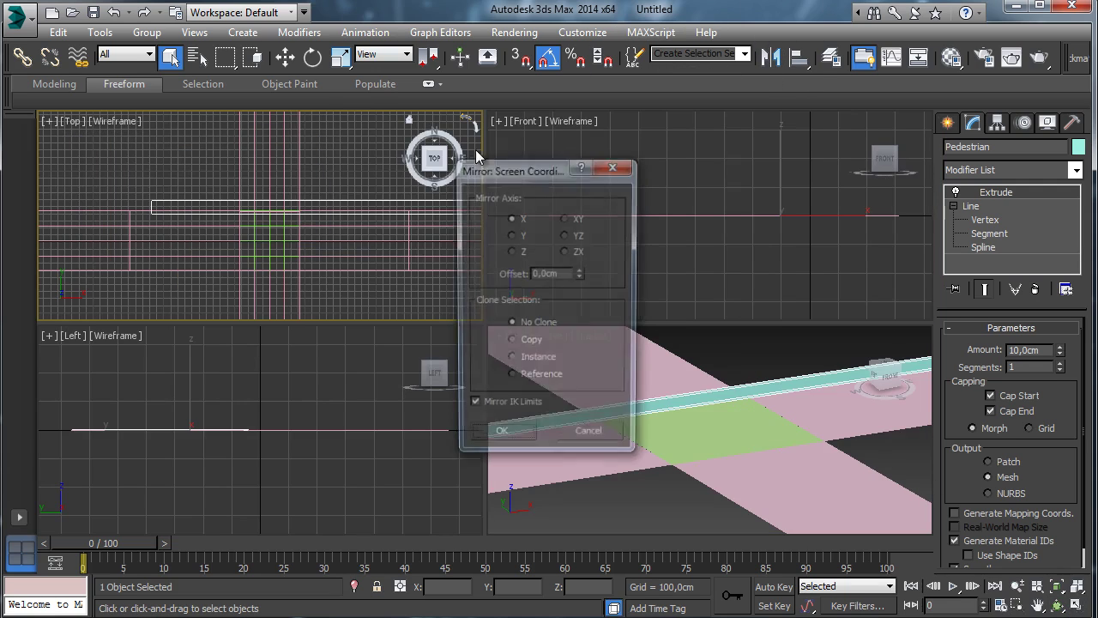
pyautogui.click(533, 341)
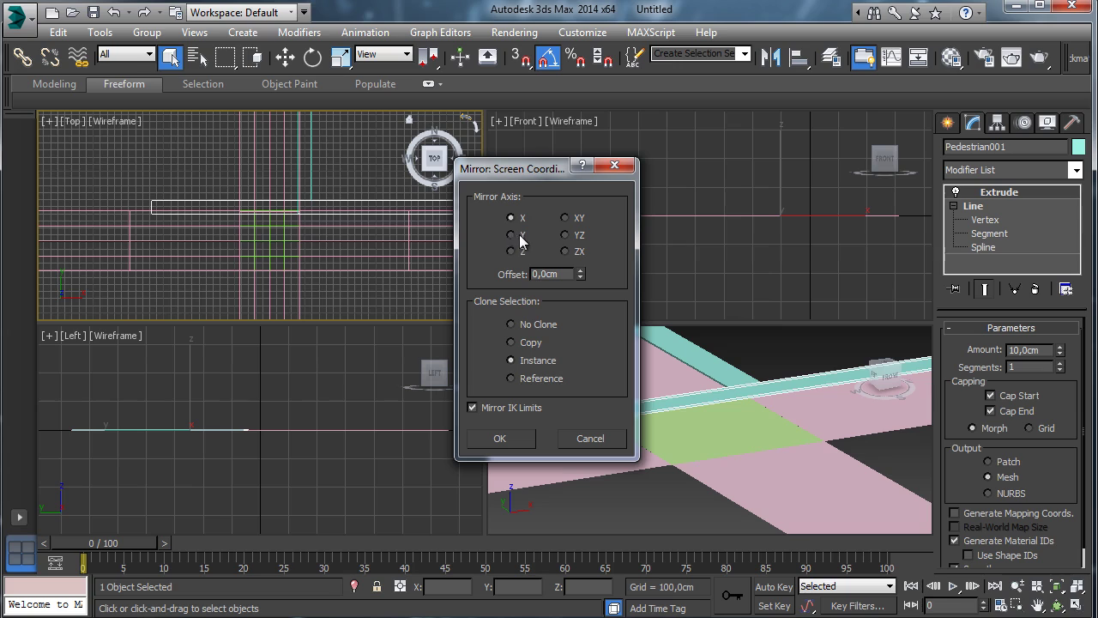
pyautogui.click(525, 441)
# Move the mirrored Pedestrian instance to an absolute X of about -5966 cm, onto the other side of the vertical road.
pyautogui.press('w')
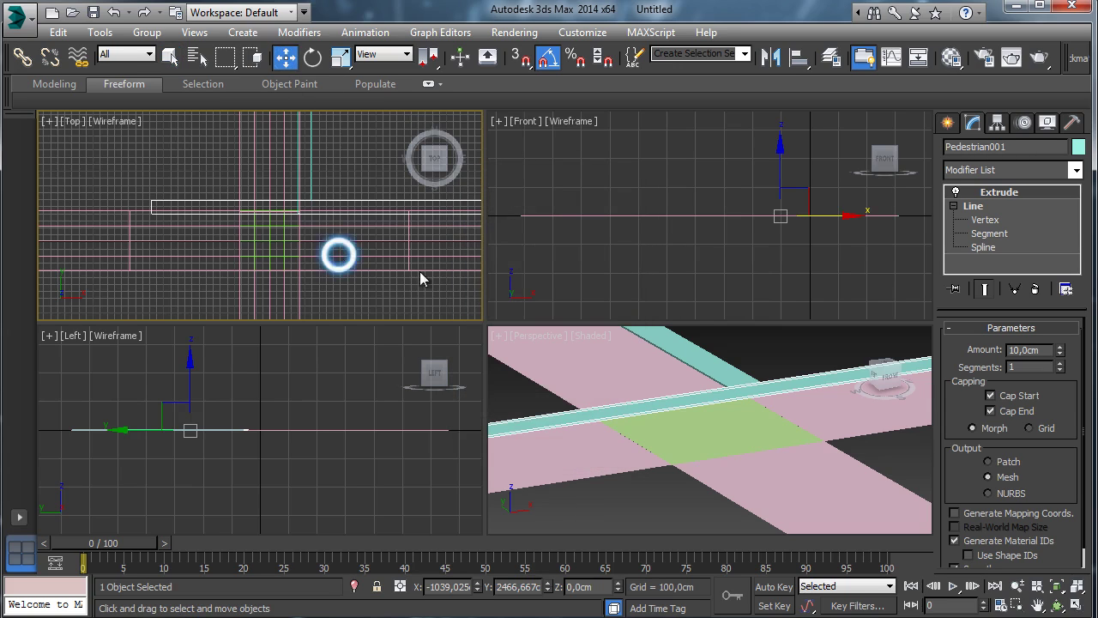
pyautogui.press('e')
pyautogui.hotkey('alt', 'w')
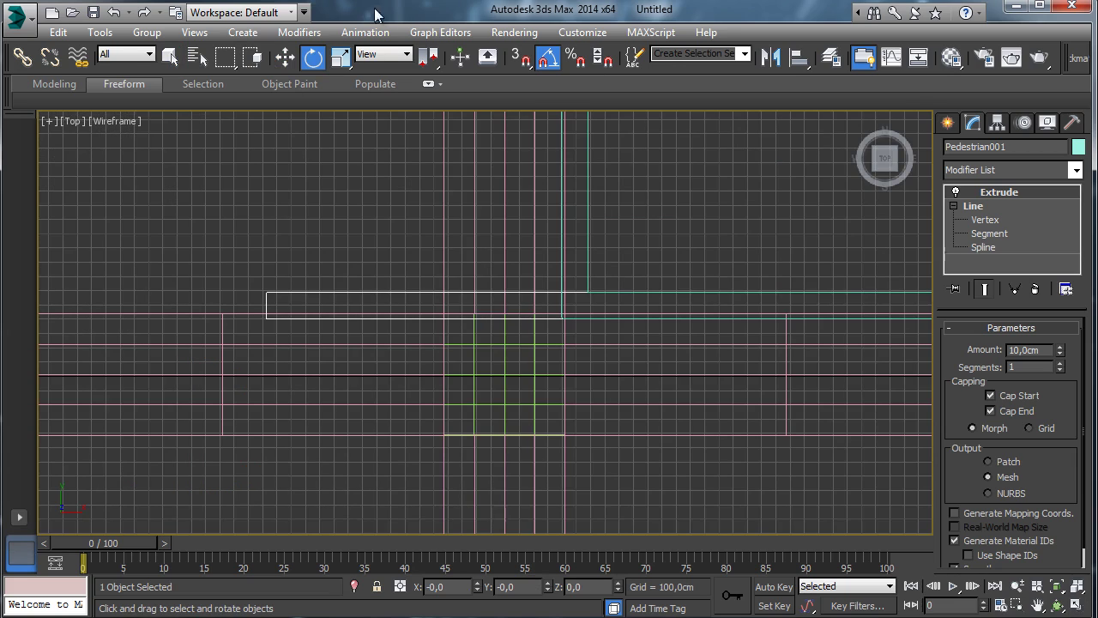
pyautogui.click(285, 57)
pyautogui.rightClick(285, 56)
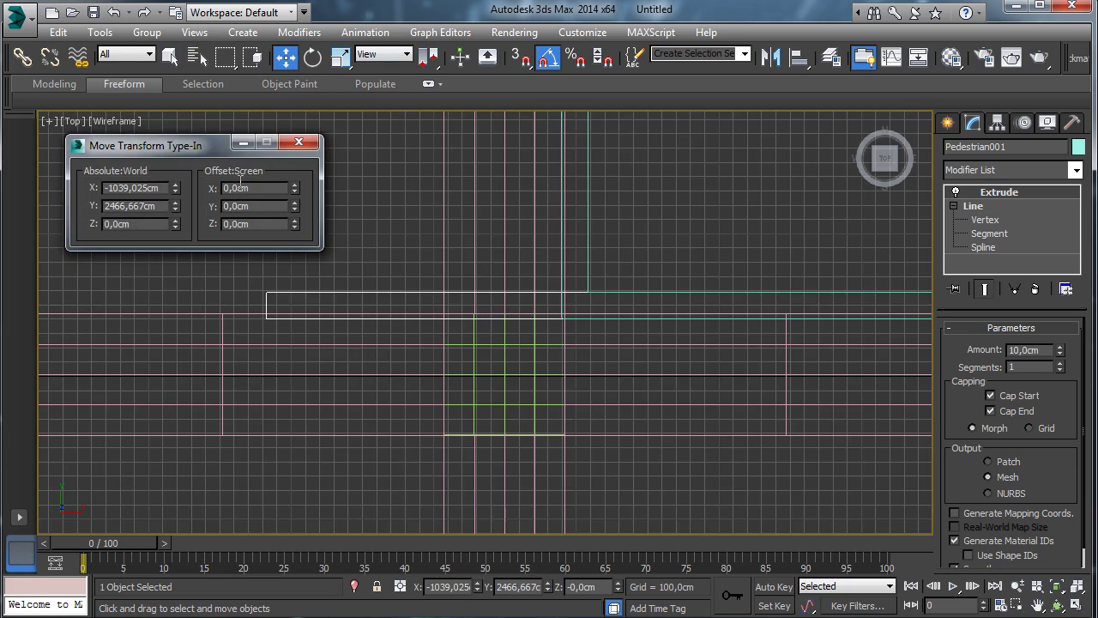
pyautogui.moveTo(175, 194); pyautogui.dragTo(174, 446)
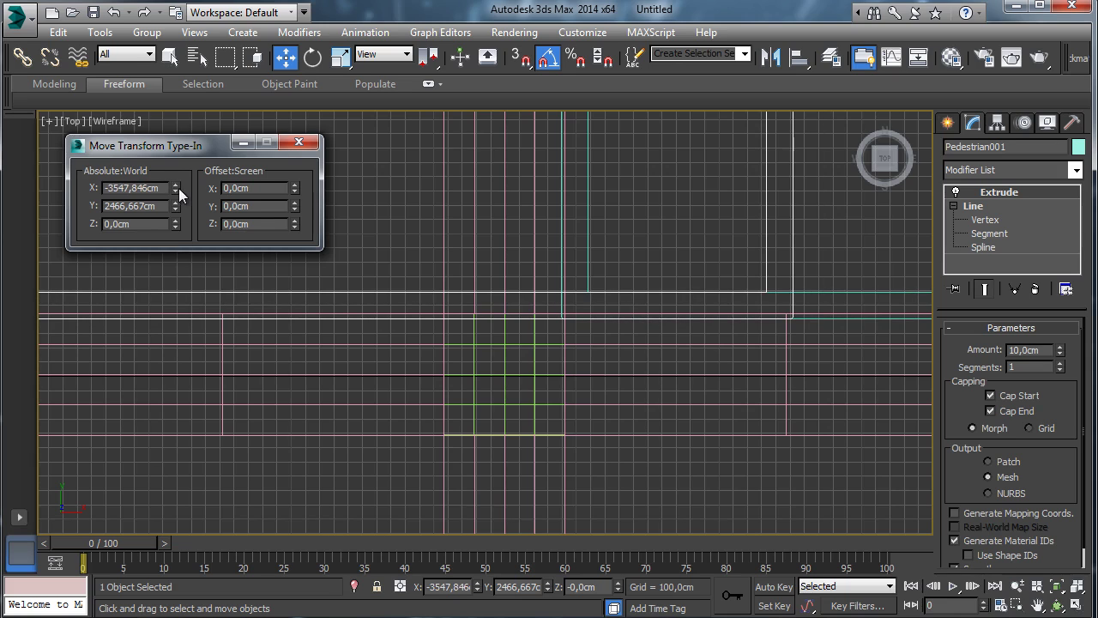
pyautogui.moveTo(175, 188); pyautogui.dragTo(173, 533)
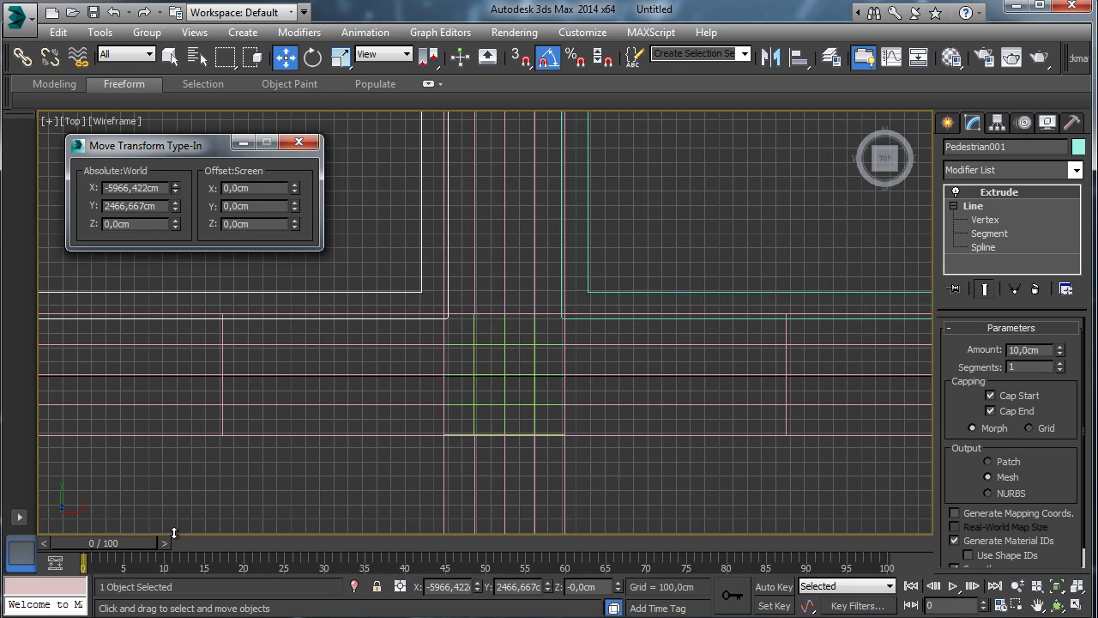
# Select both Pedestrian sidewalks and mirror them across the Y axis as instances.
pyautogui.keyDown('ctrl'); pyautogui.click(588, 239); pyautogui.keyUp('ctrl')
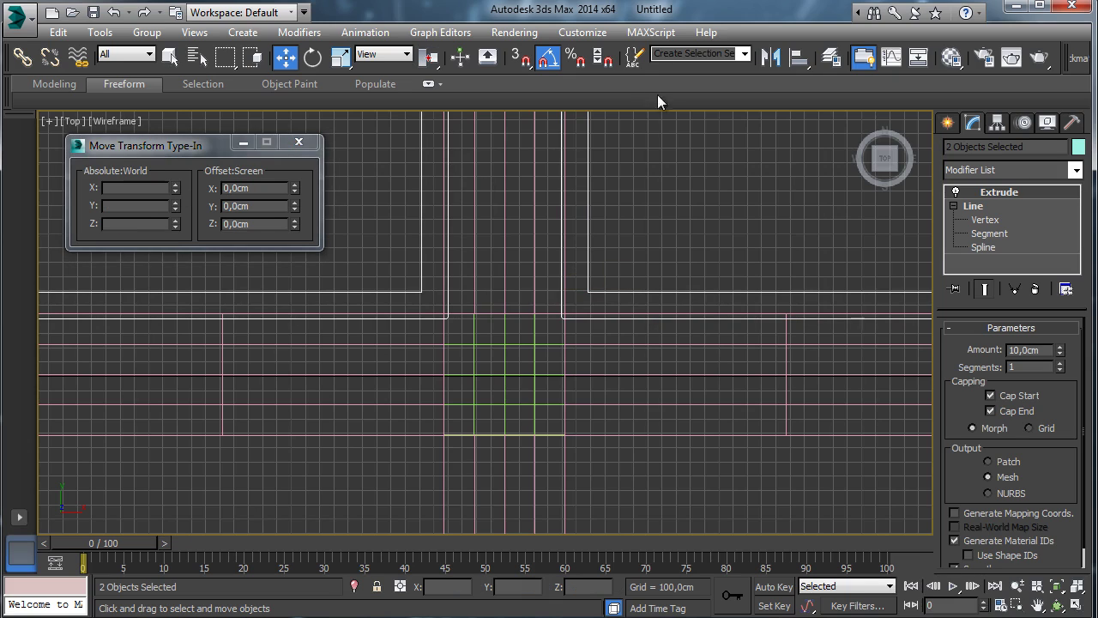
pyautogui.click(774, 57)
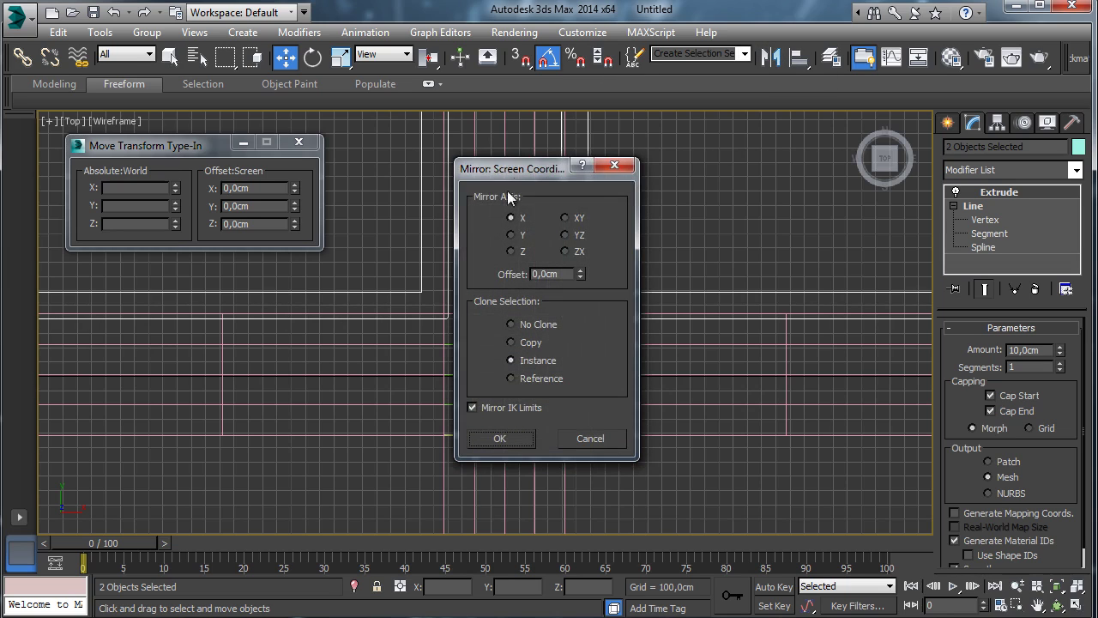
pyautogui.moveTo(515, 159); pyautogui.dragTo(781, 127)
pyautogui.click(769, 197)
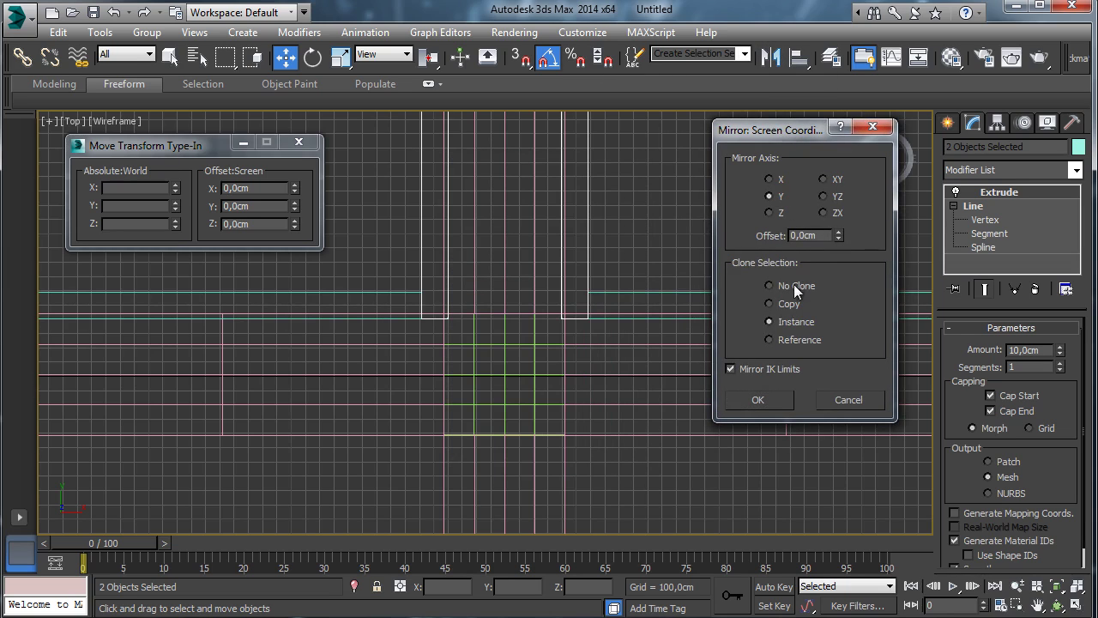
pyautogui.click(761, 399)
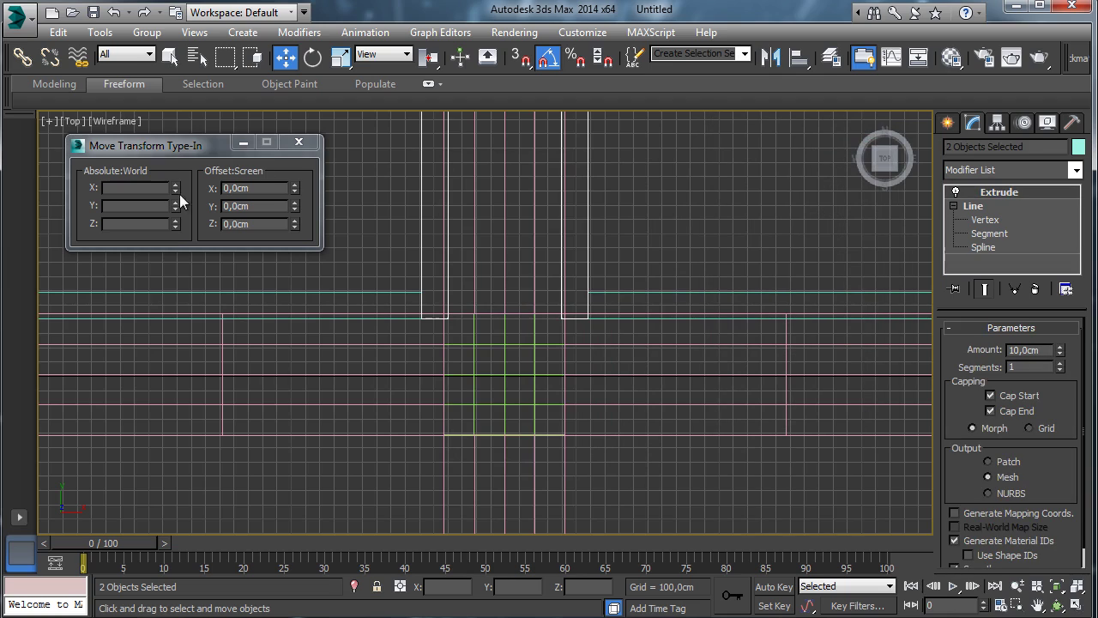
# Move the two newly mirrored sidewalks along negative Y to the opposite side of the horizontal road, aligning them with the central square's lower corners.
pyautogui.click(305, 204)
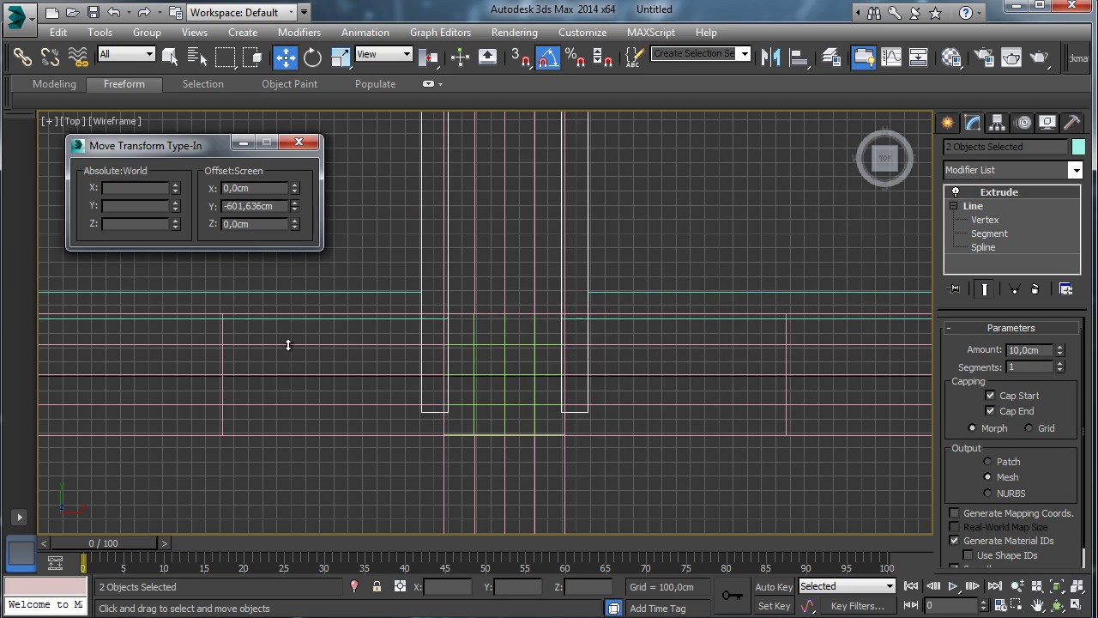
pyautogui.moveTo(297, 206); pyautogui.dragTo(287, 308)
pyautogui.moveTo(294, 211); pyautogui.dragTo(288, 258)
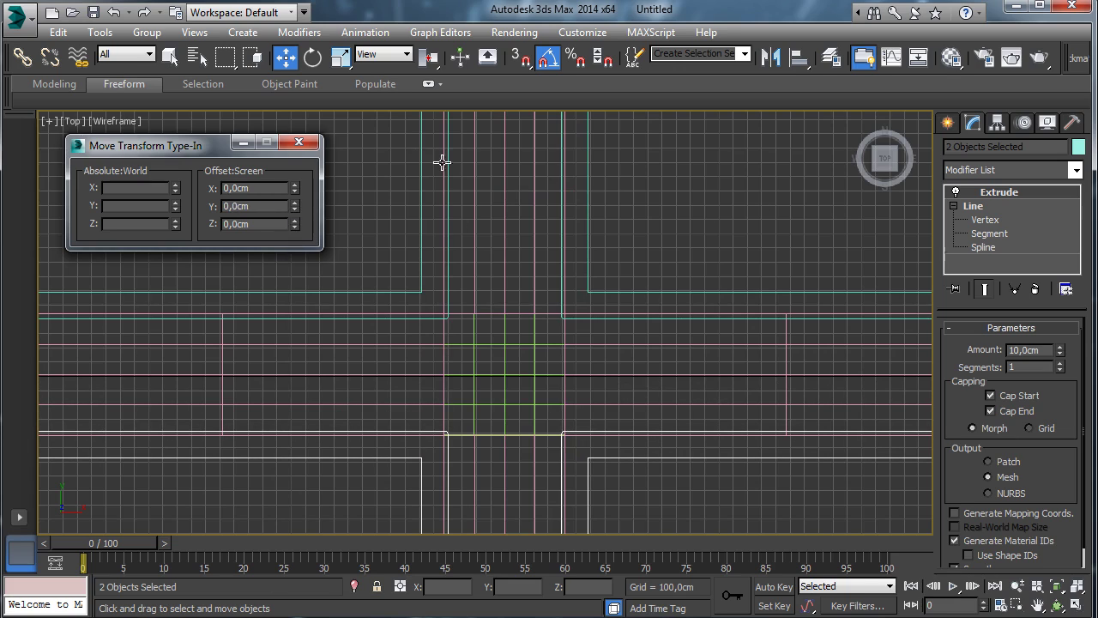
pyautogui.click(299, 142)
pyautogui.click(1074, 605)
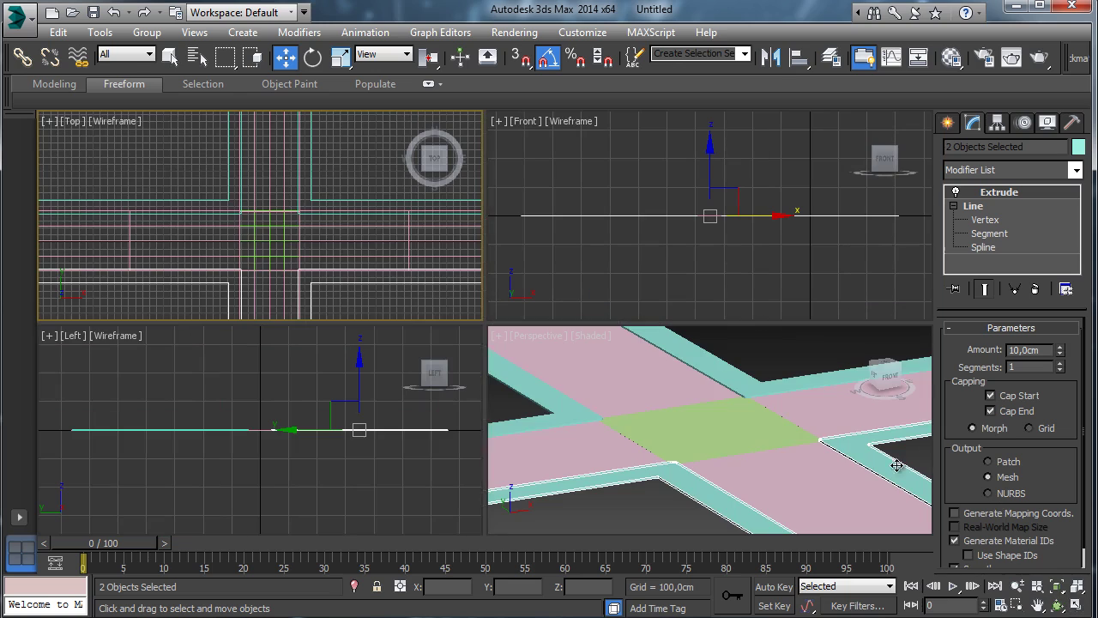
pyautogui.click(702, 409)
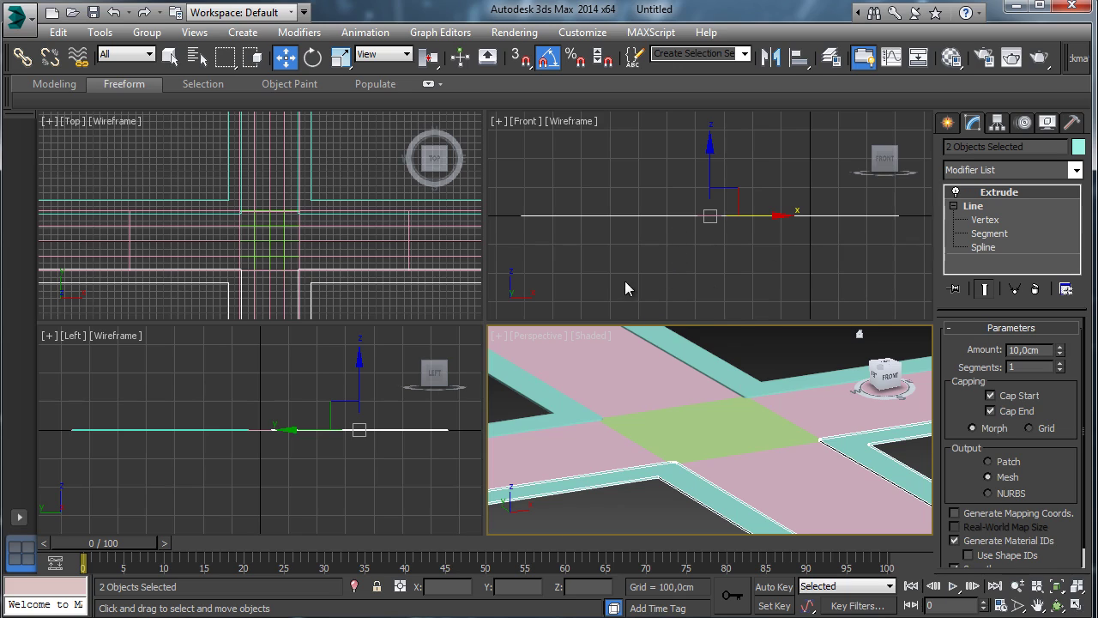
# Create a box about 1517 cm long, 2258 cm wide and 401 cm high inside the original sidewalk's inner corner.
pyautogui.click(948, 123)
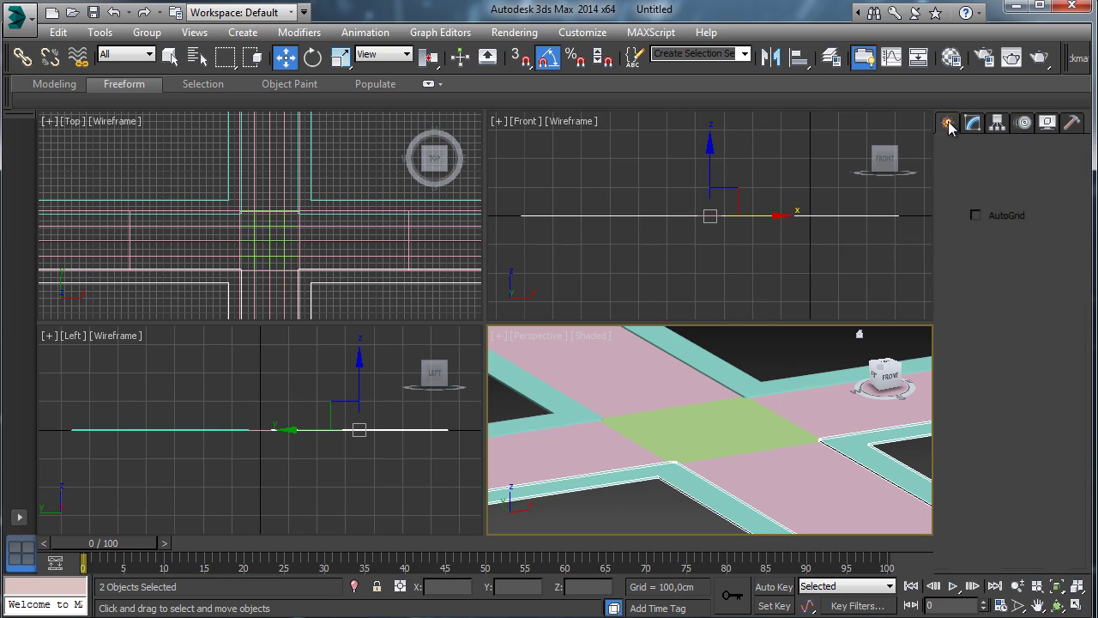
pyautogui.click(954, 150)
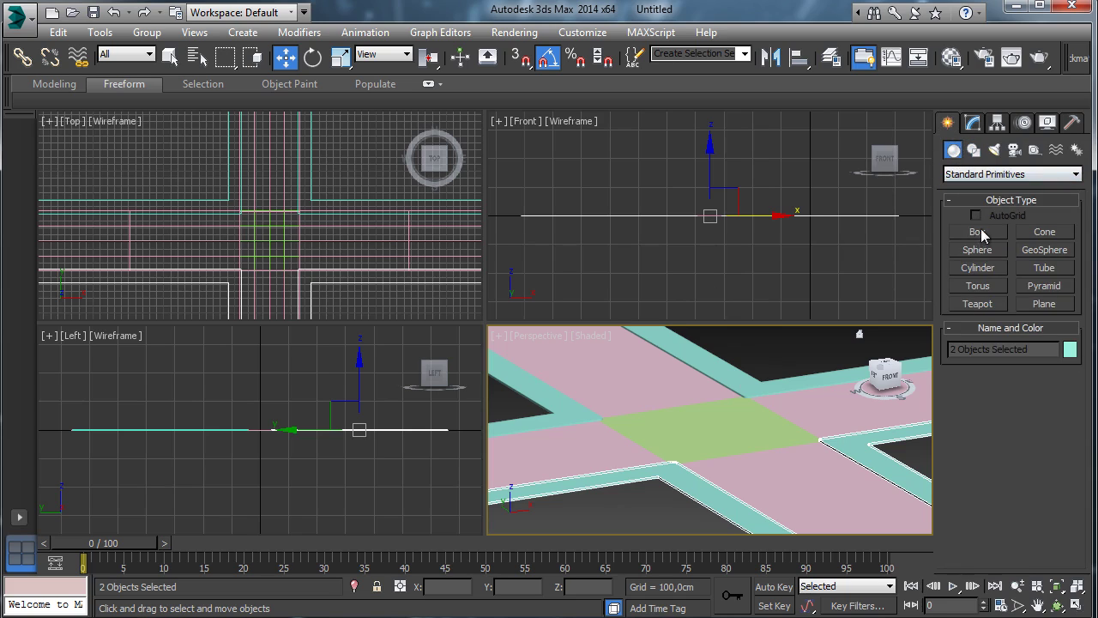
pyautogui.click(980, 233)
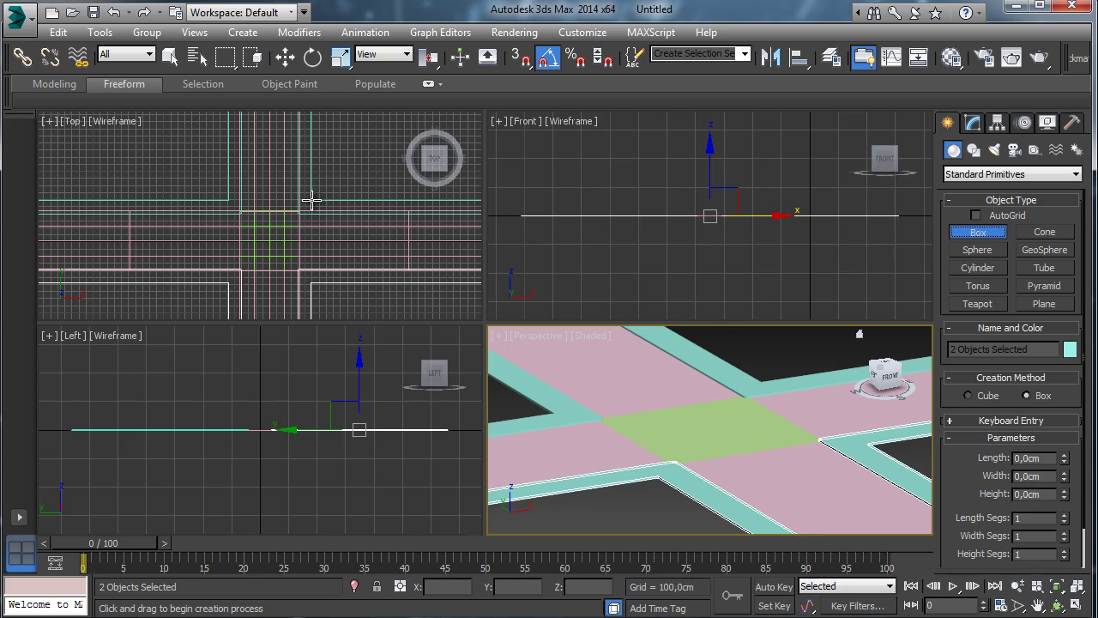
pyautogui.moveTo(312, 201); pyautogui.dragTo(458, 88)
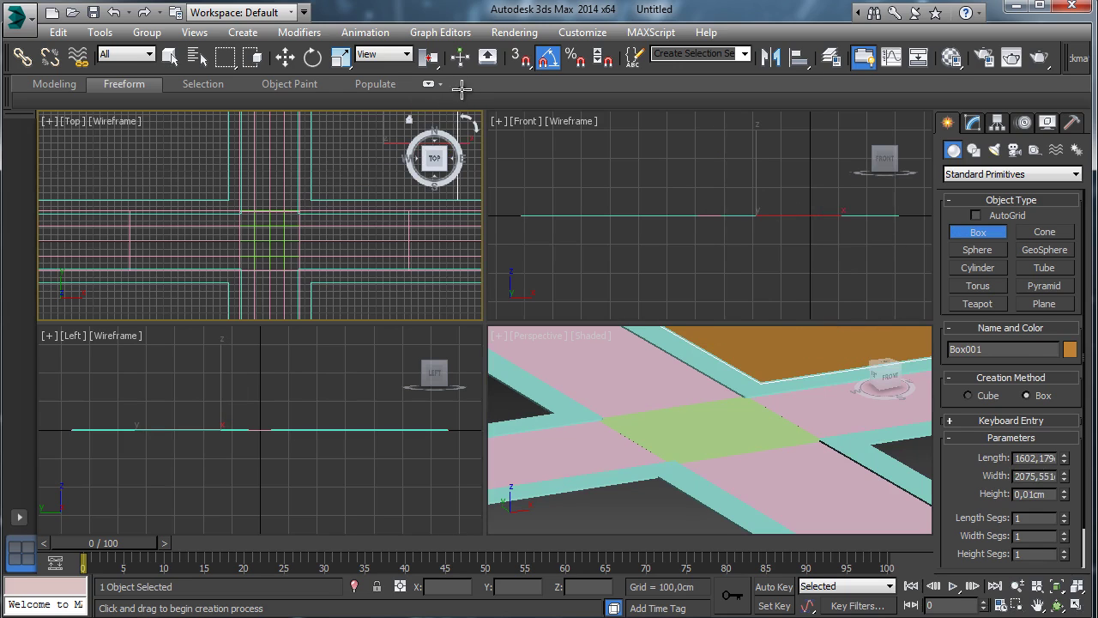
pyautogui.click(473, 62)
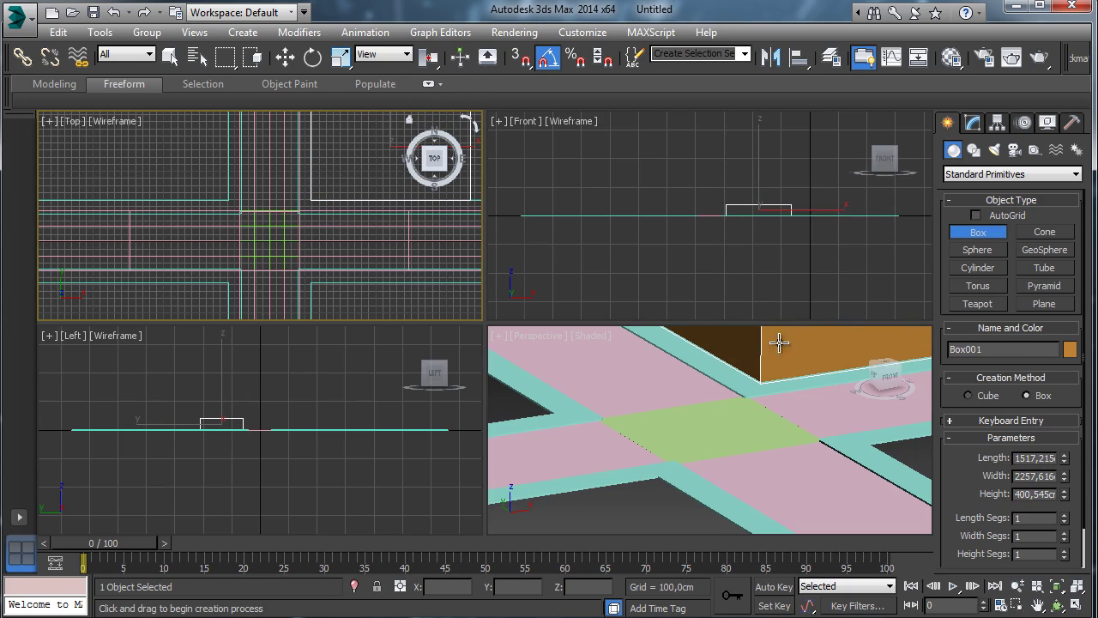
# Rename the new box Building.
pyautogui.click(170, 57)
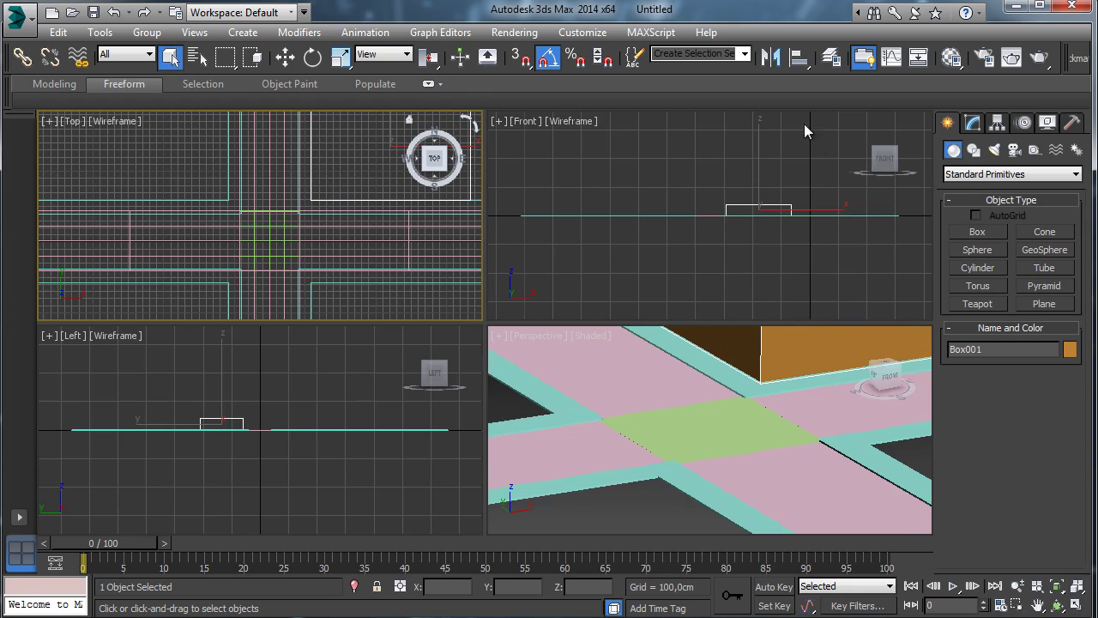
pyautogui.click(973, 123)
pyautogui.click(996, 146)
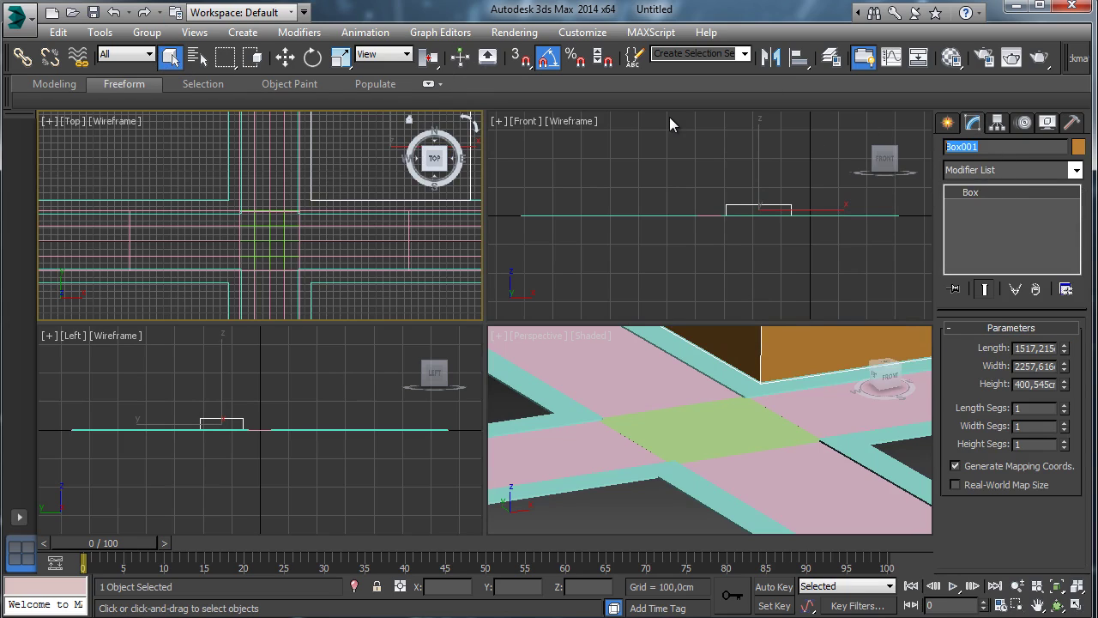
pyautogui.write('Building')
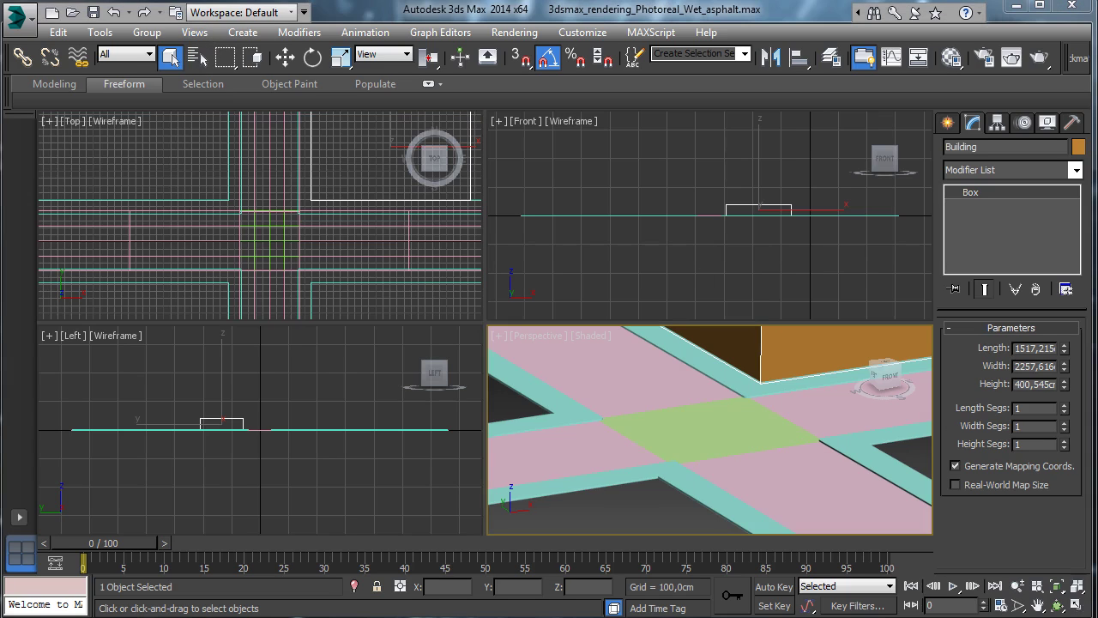
# Assign NVIDIA mental ray as the production renderer and check its Common and Global Illumination settings.
pyautogui.click(948, 123)
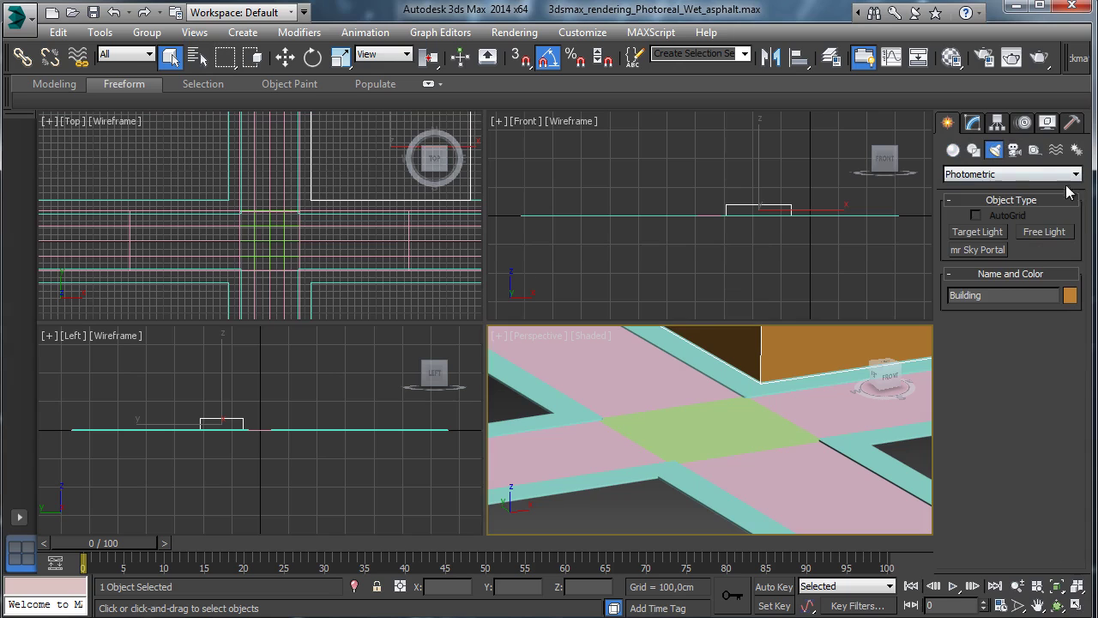
pyautogui.click(985, 57)
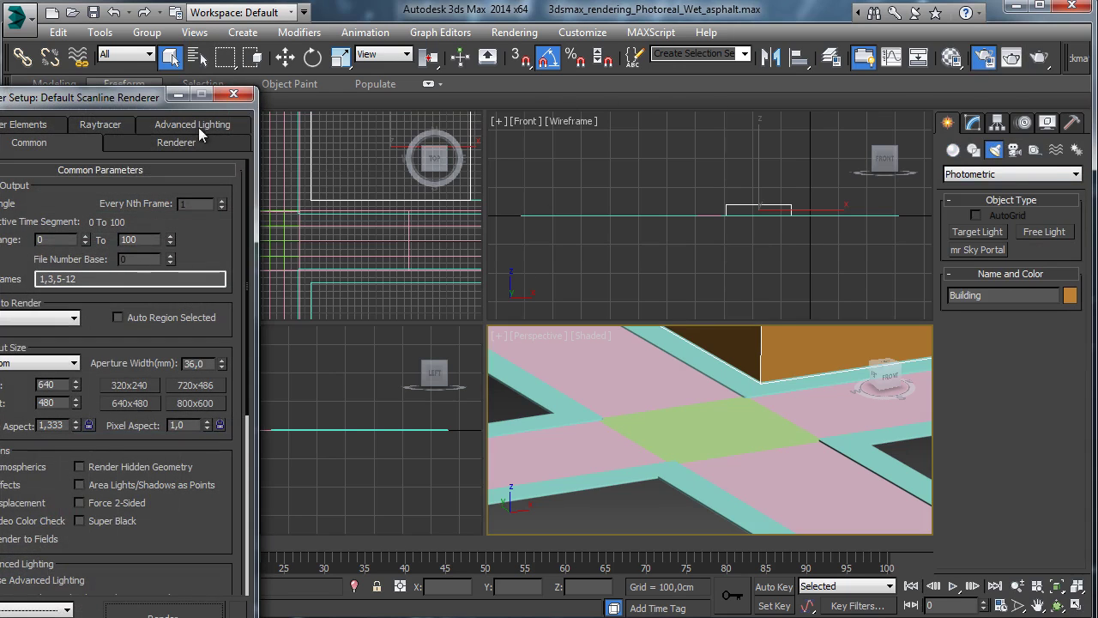
pyautogui.moveTo(97, 103); pyautogui.dragTo(247, 28)
pyautogui.scroll(-5, 247, 28)
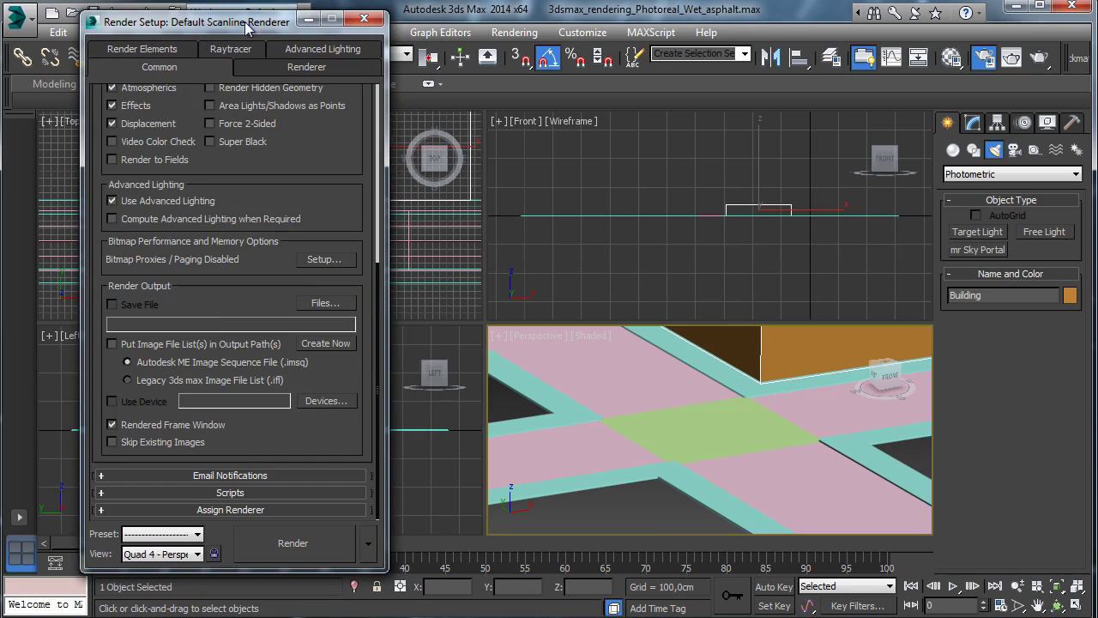
pyautogui.click(254, 510)
pyautogui.click(328, 435)
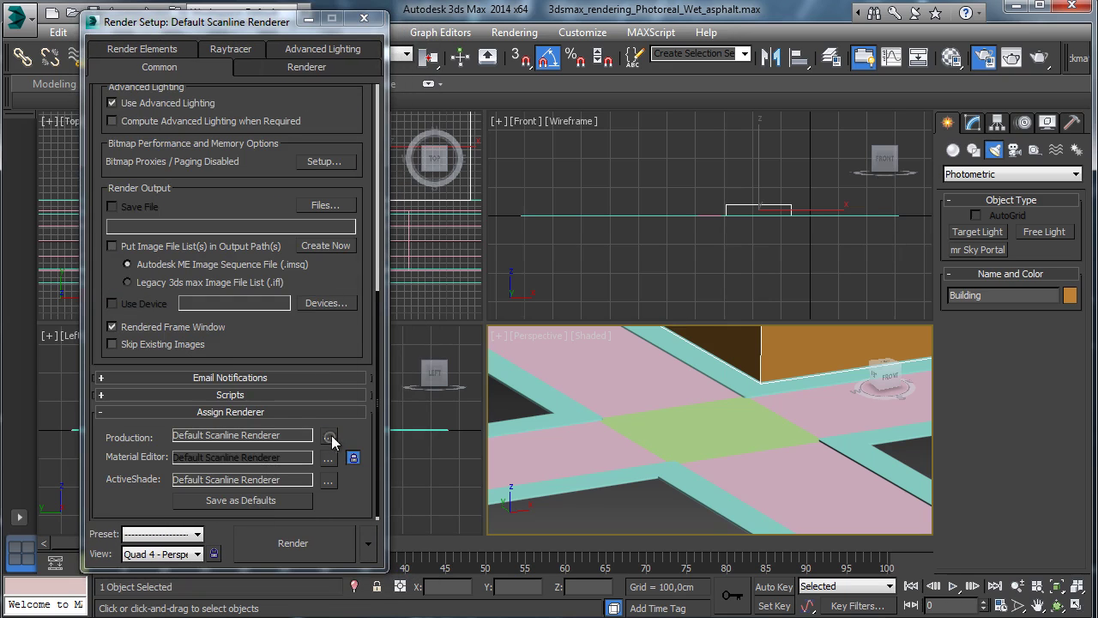
pyautogui.doubleClick(163, 199)
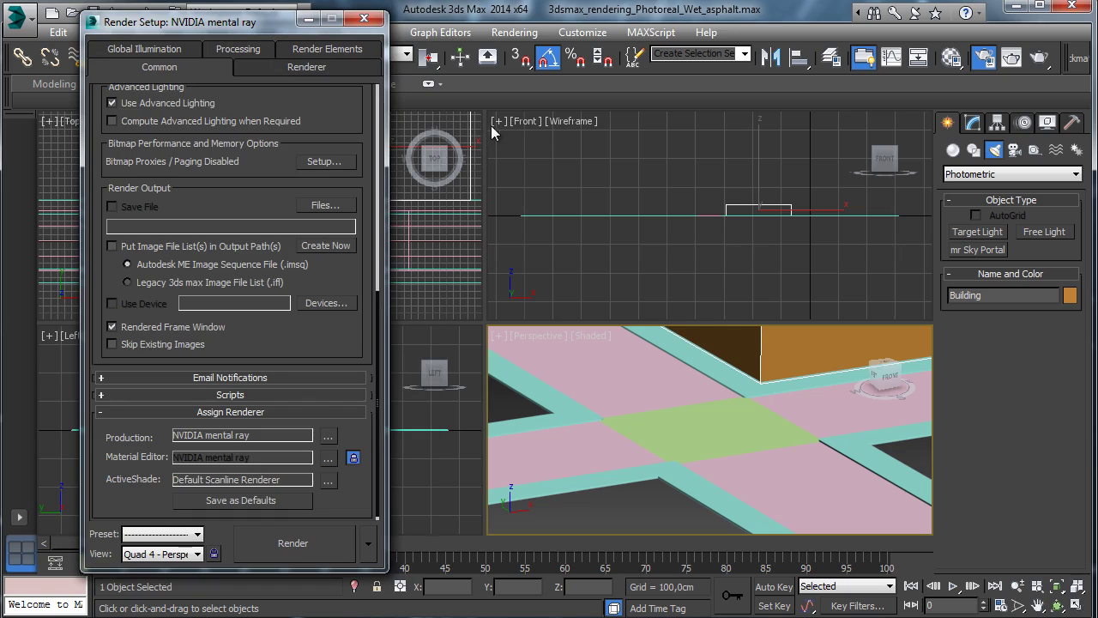
pyautogui.scroll(5, 284, 109)
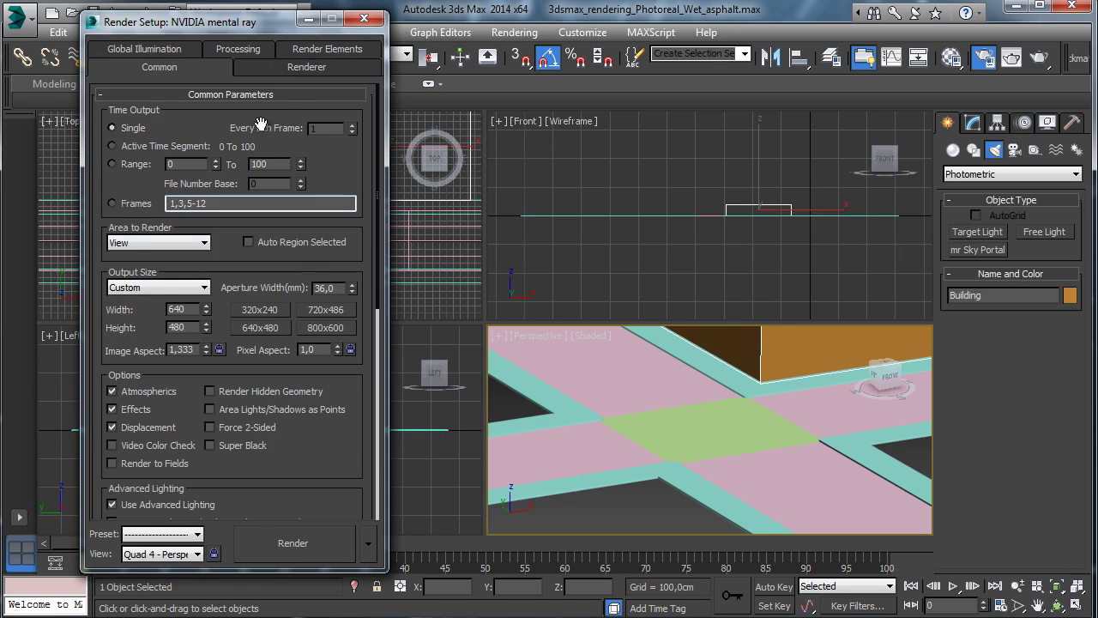
pyautogui.click(176, 51)
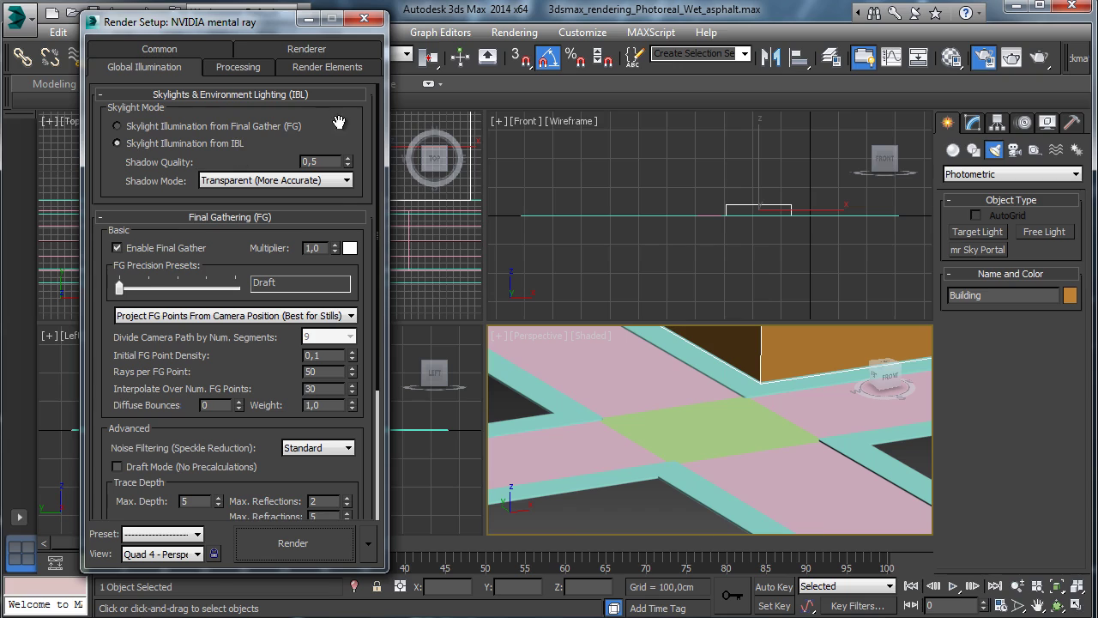
pyautogui.click(151, 49)
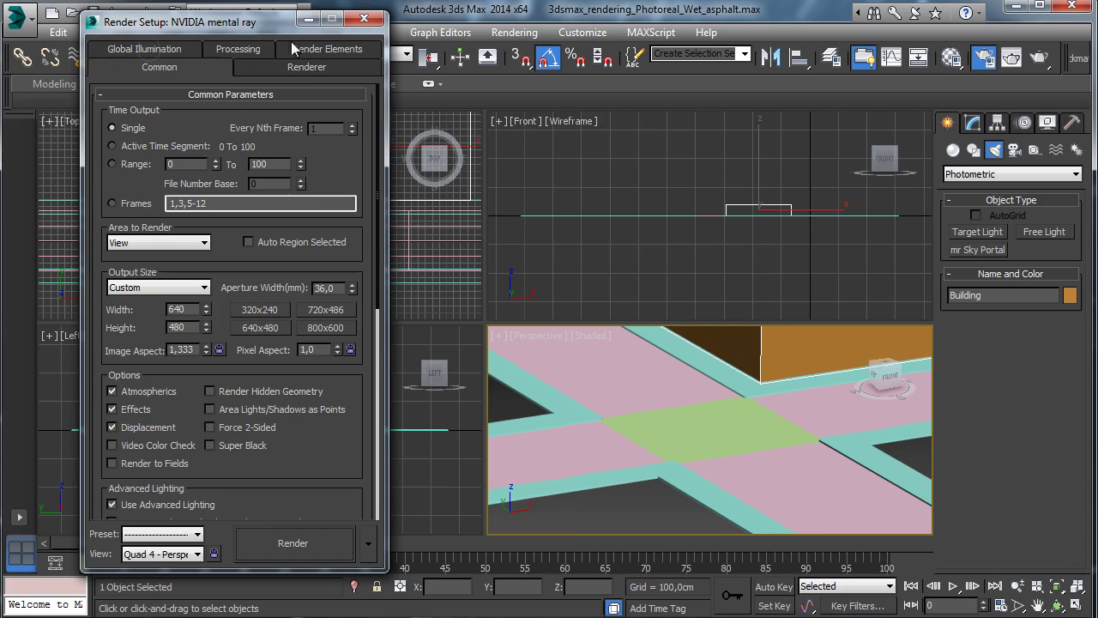
pyautogui.click(364, 18)
# Create a Standard Skylight on the central square of the intersection and show its parameters.
pyautogui.click(996, 174)
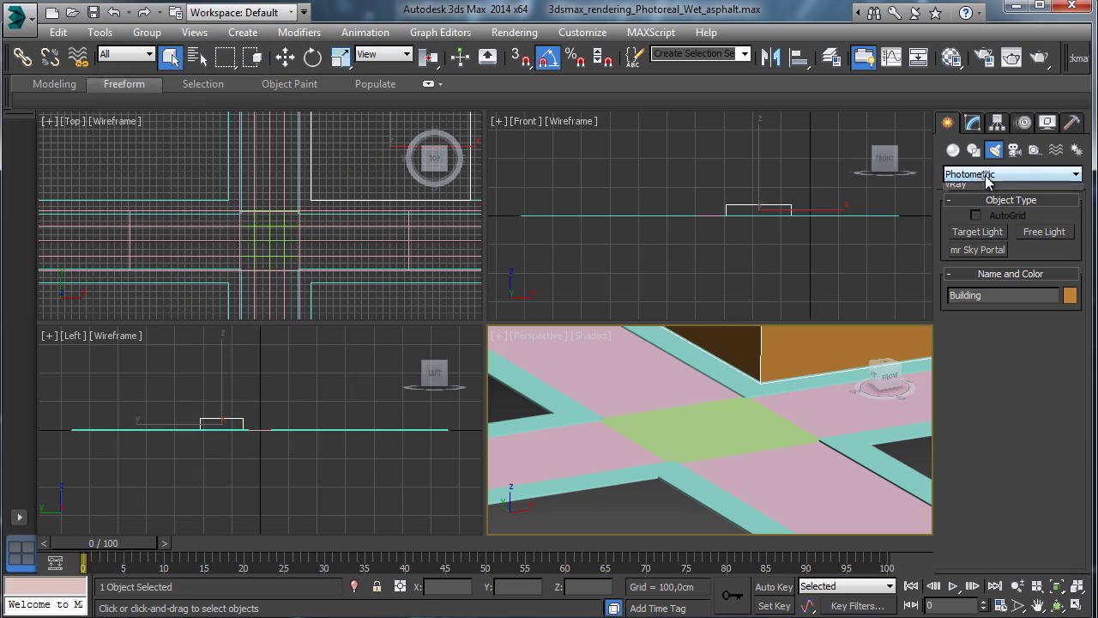
pyautogui.click(992, 202)
pyautogui.click(1040, 267)
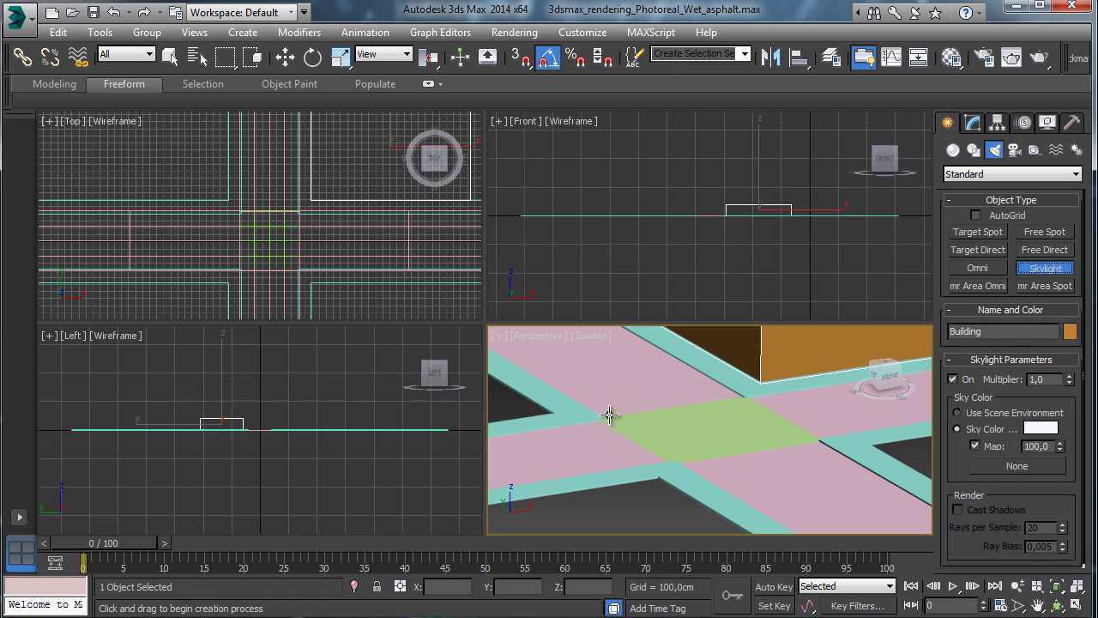
pyautogui.click(648, 437)
pyautogui.moveTo(648, 440); pyautogui.dragTo(660, 437)
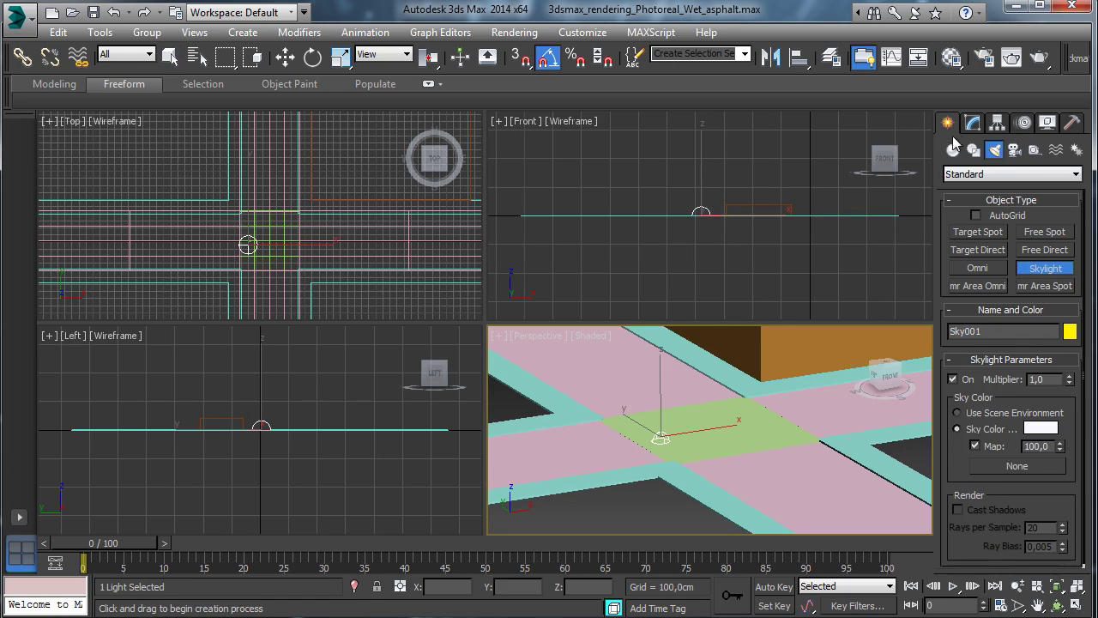
pyautogui.click(972, 122)
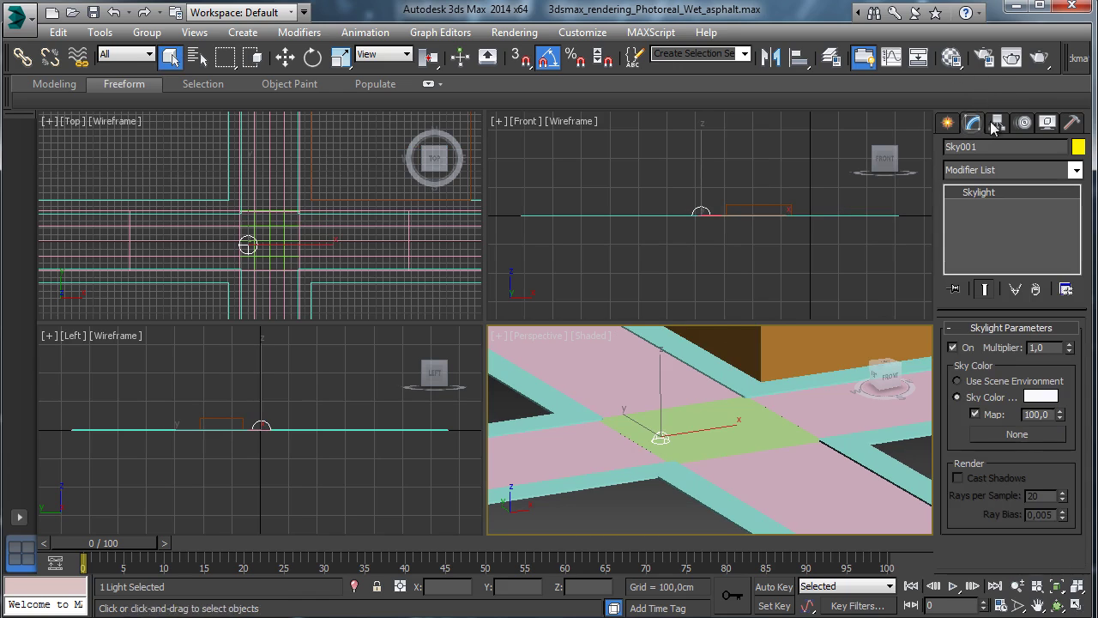
# Show the render's safe frame in the Perspective viewport and maximize that viewport, leaving the render setup closed.
pyautogui.click(984, 56)
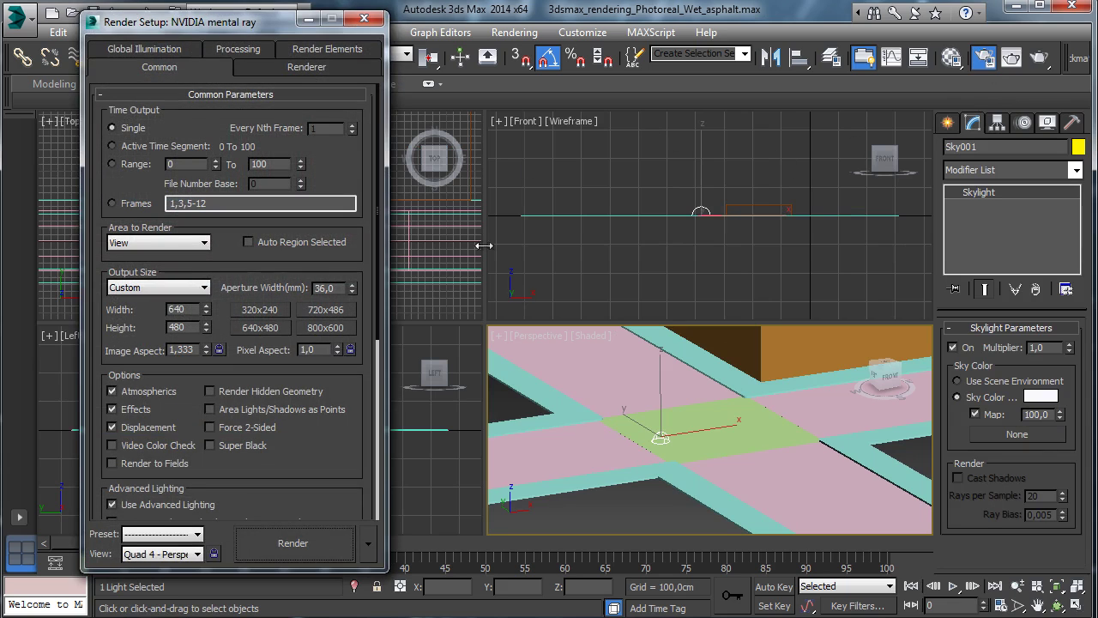
pyautogui.click(520, 338)
pyautogui.click(604, 608)
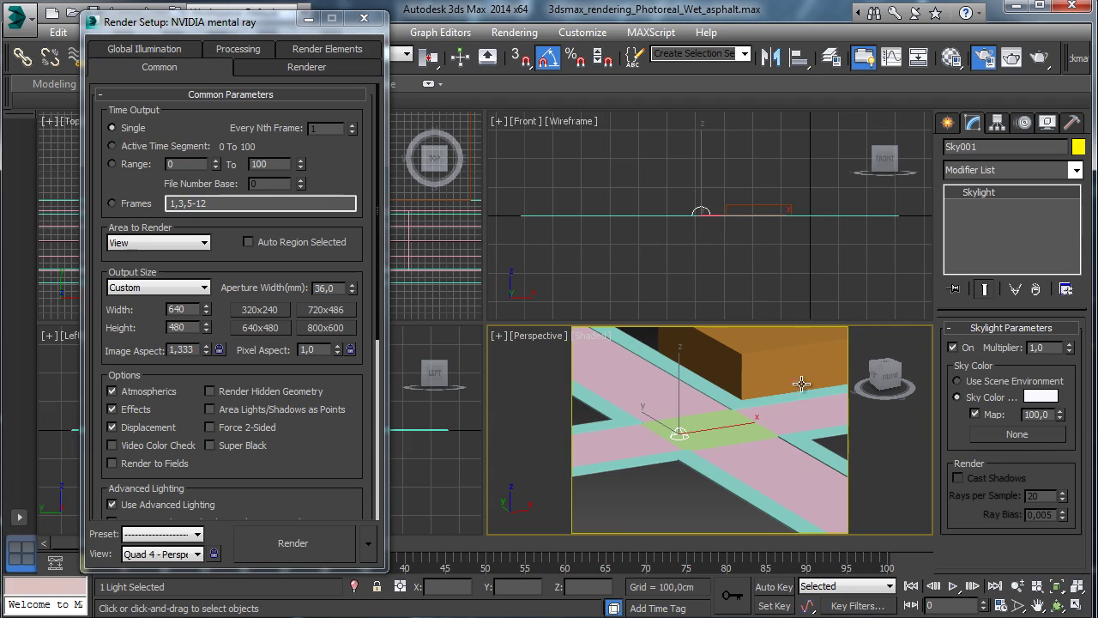
pyautogui.click(1076, 605)
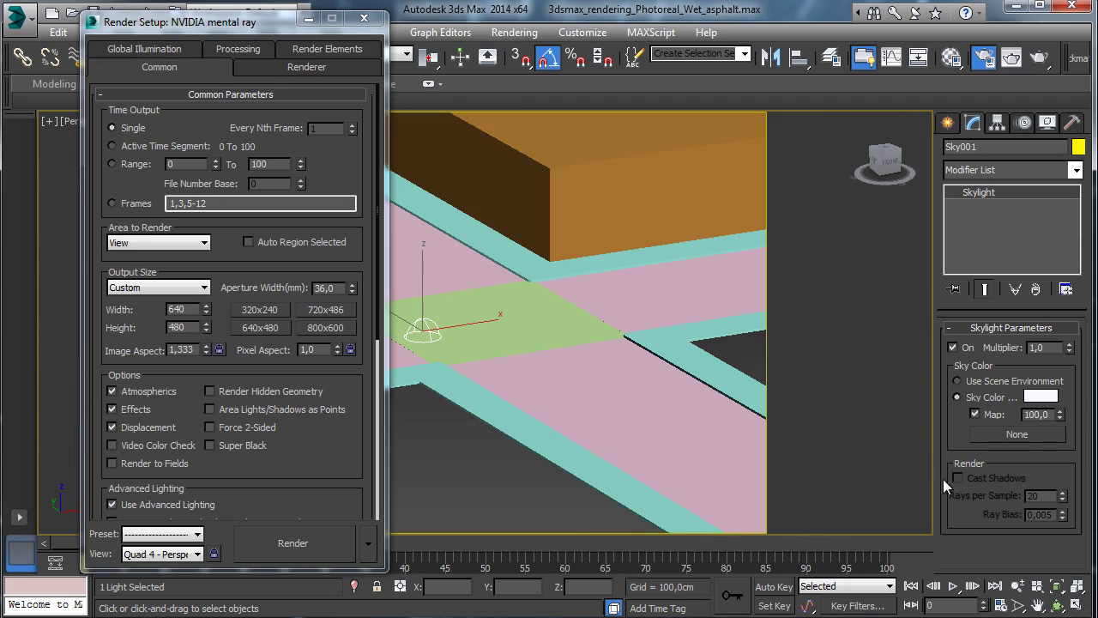
pyautogui.moveTo(218, 21); pyautogui.dragTo(977, 32)
pyautogui.click(1074, 36)
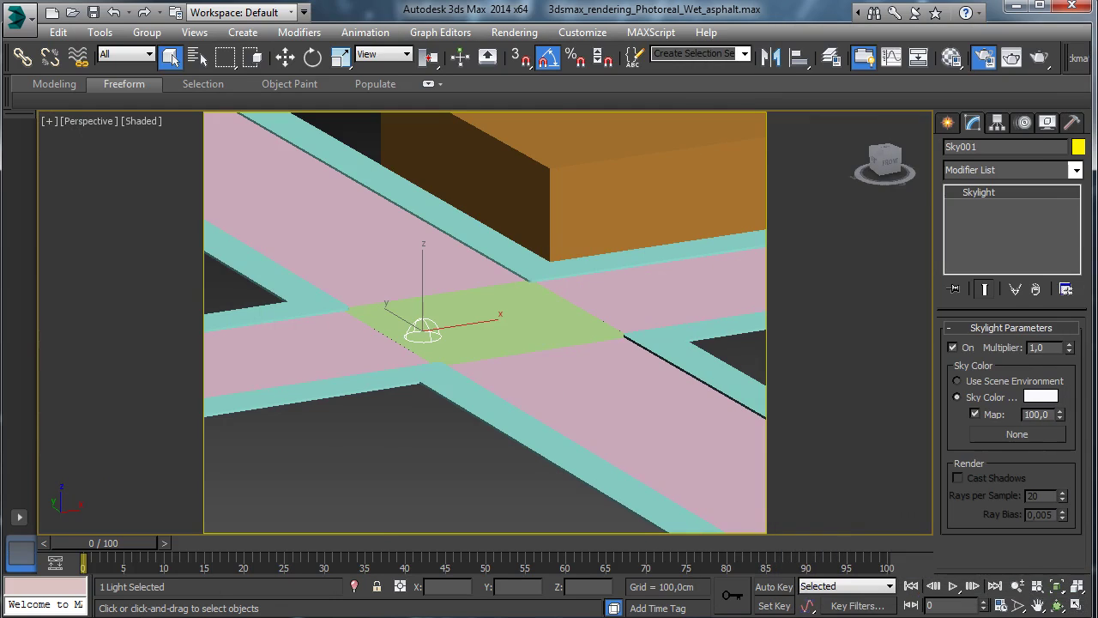
# Frame the intersection and the building in the Perspective view at a lower angle and create a target camera from that view.
pyautogui.click(1057, 605)
pyautogui.moveTo(490, 318); pyautogui.dragTo(478, 311)
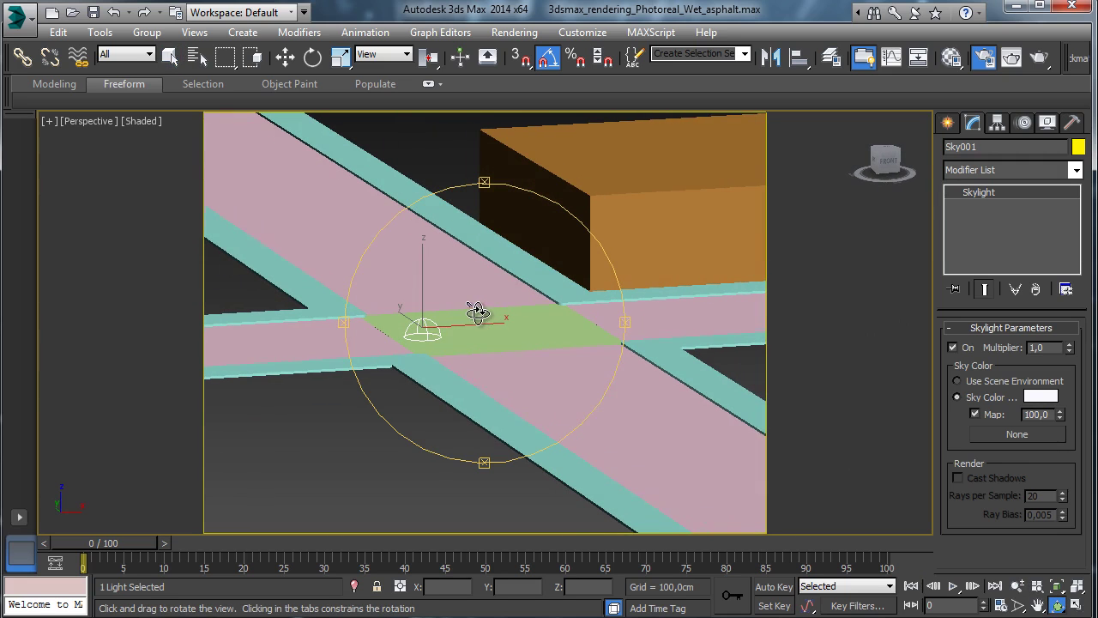
pyautogui.click(1017, 586)
pyautogui.scroll(4, 524, 337)
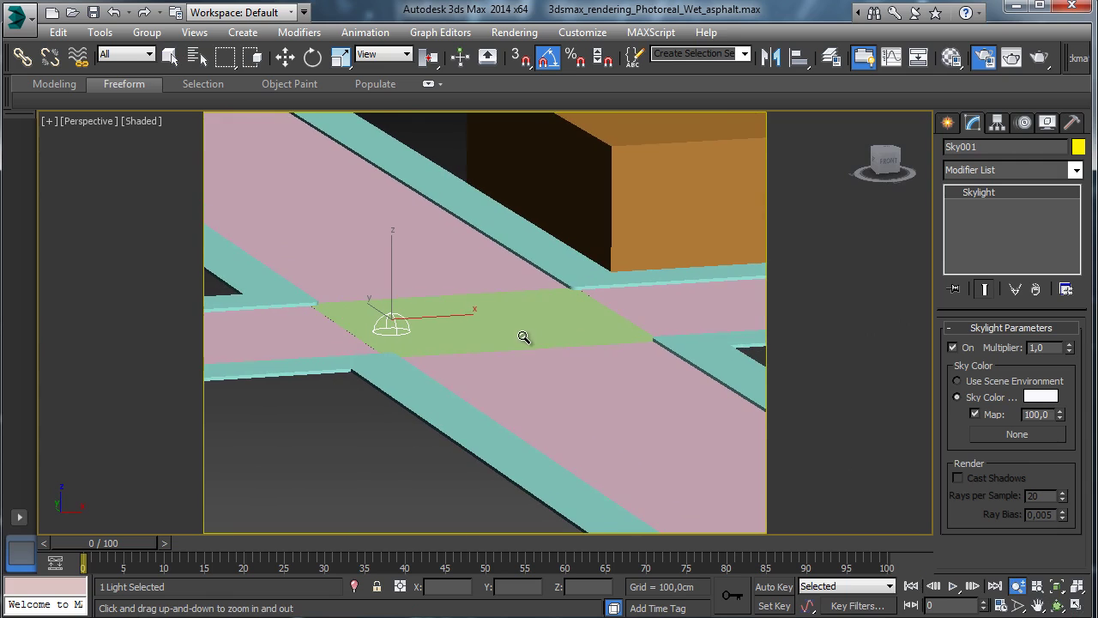
pyautogui.click(1017, 605)
pyautogui.scroll(2, 632, 339)
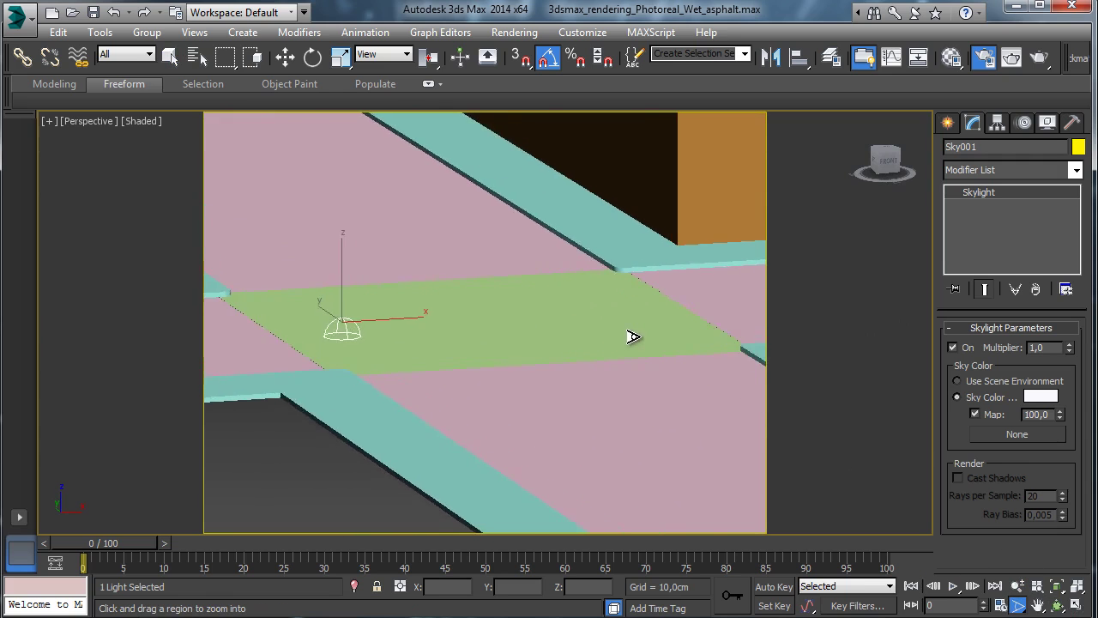
pyautogui.scroll(-4, 655, 451)
pyautogui.scroll(2, 647, 416)
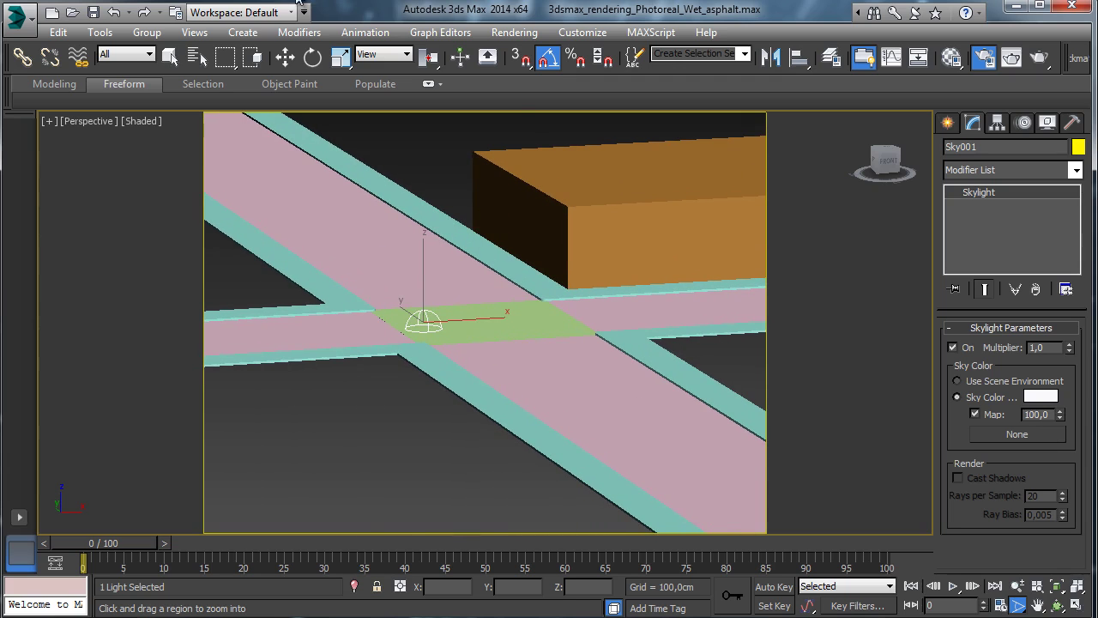
pyautogui.click(195, 32)
pyautogui.click(258, 249)
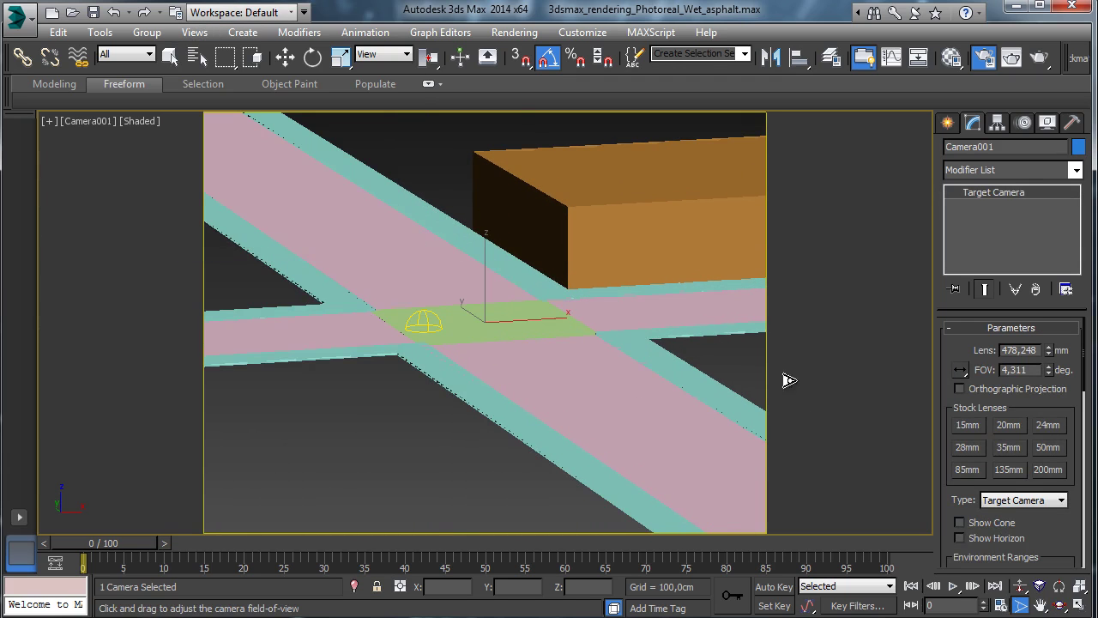
# Set the new camera's lens to 35 mm.
pyautogui.click(1040, 586)
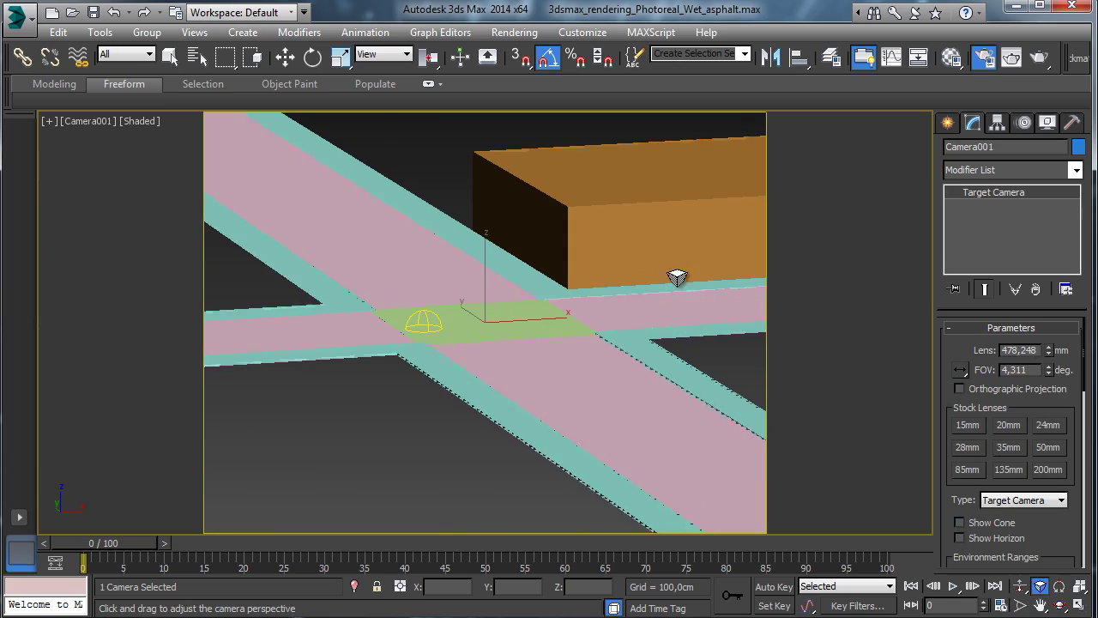
pyautogui.moveTo(677, 280); pyautogui.dragTo(899, 447)
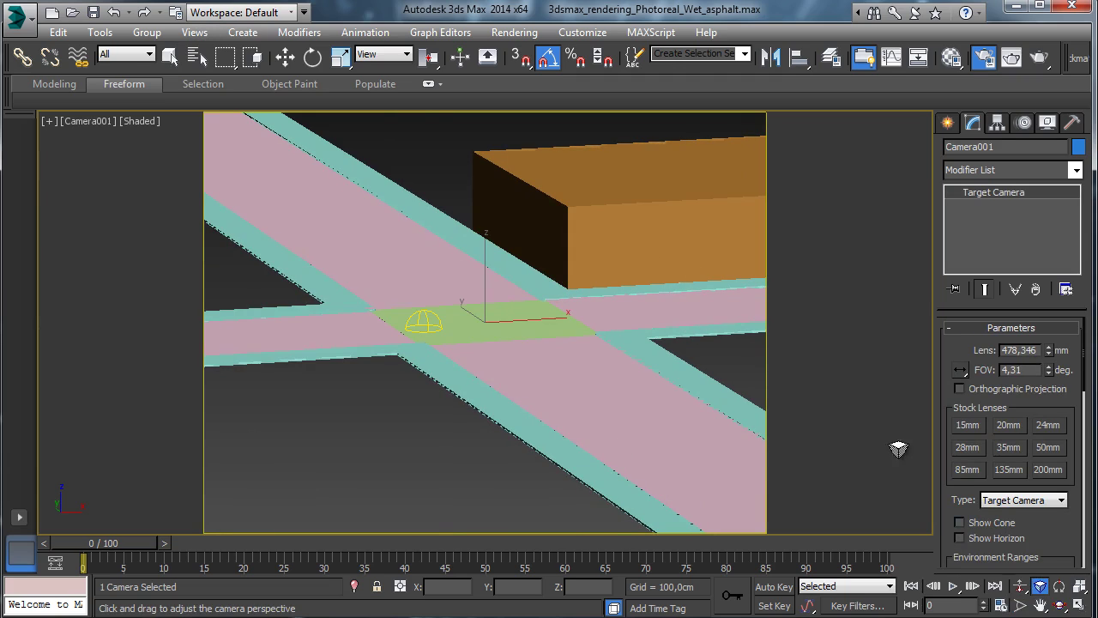
pyautogui.click(1022, 605)
pyautogui.moveTo(627, 341); pyautogui.dragTo(625, 319)
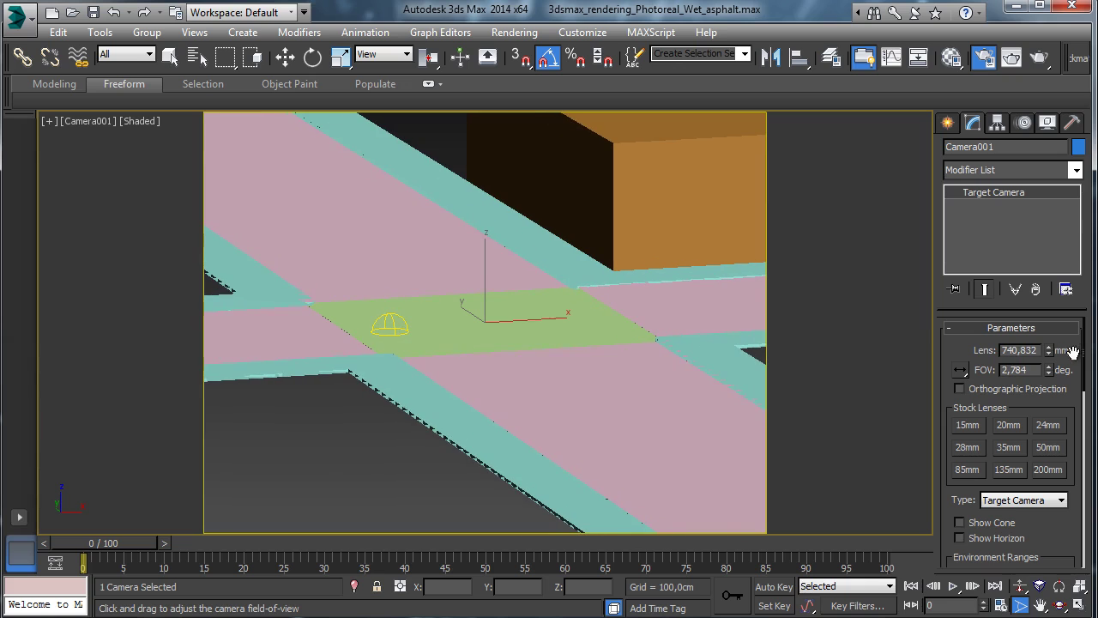
pyautogui.moveTo(1053, 357); pyautogui.dragTo(1029, 524)
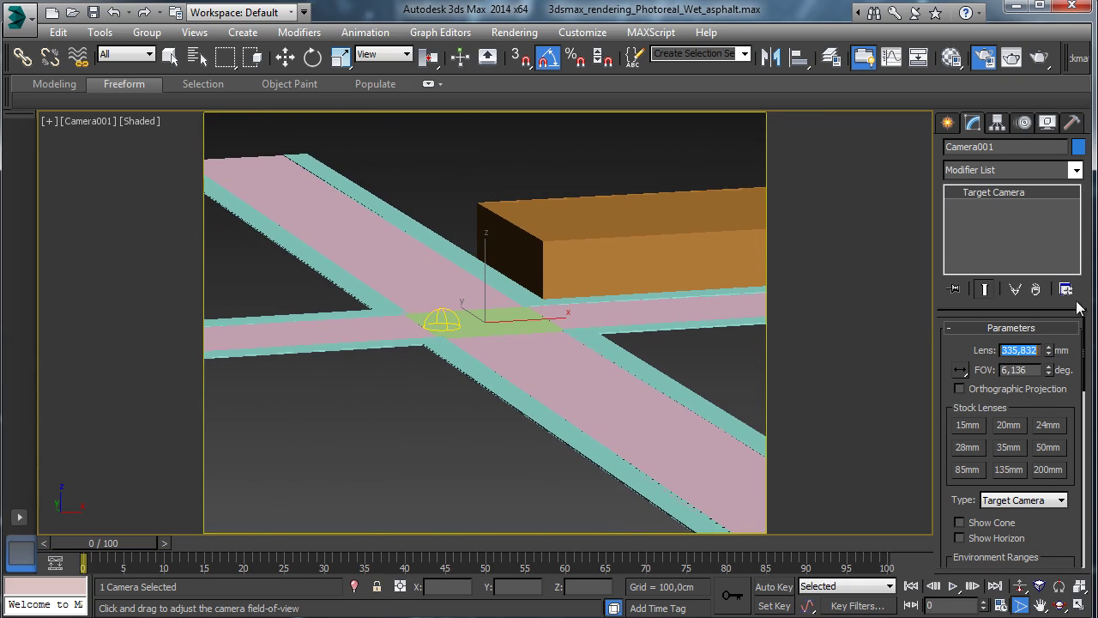
pyautogui.write('35')
pyautogui.press('Return')
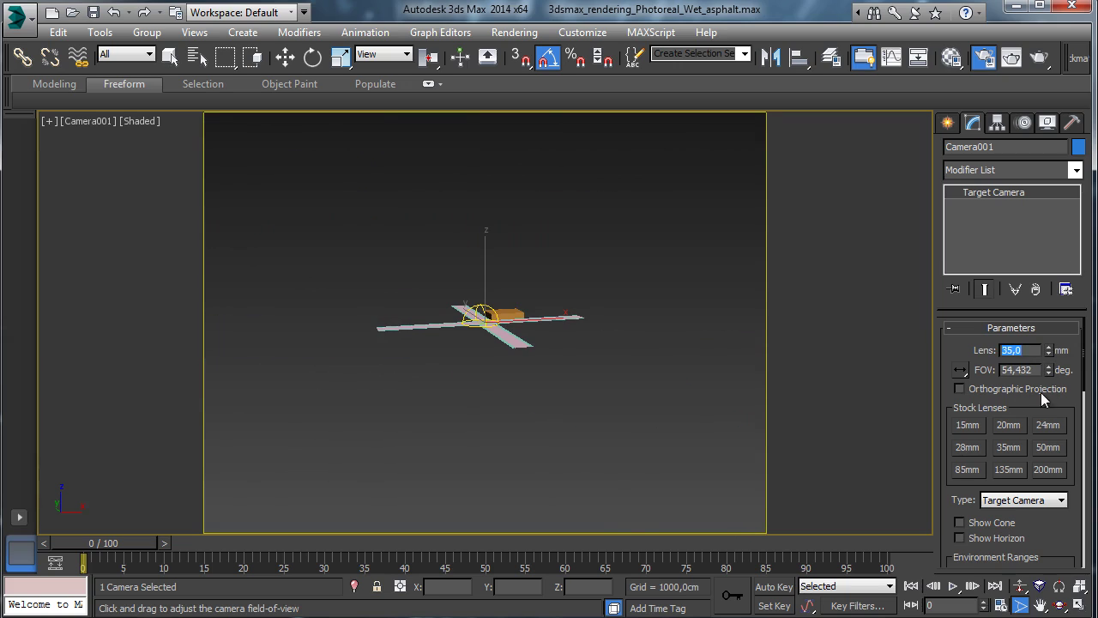
# Dolly, pan and orbit the camera to frame the central square up close with the whole building behind it.
pyautogui.click(1019, 587)
pyautogui.moveTo(612, 393); pyautogui.dragTo(612, 311)
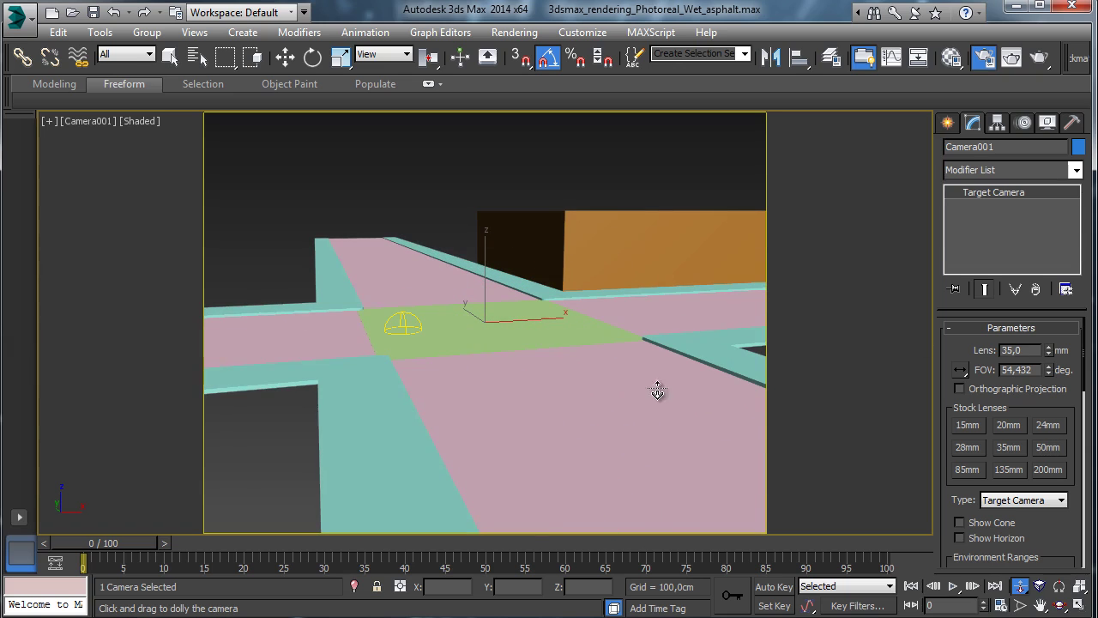
pyautogui.click(1041, 607)
pyautogui.moveTo(595, 400); pyautogui.dragTo(522, 404)
pyautogui.click(1062, 606)
pyautogui.moveTo(485, 358); pyautogui.dragTo(498, 366)
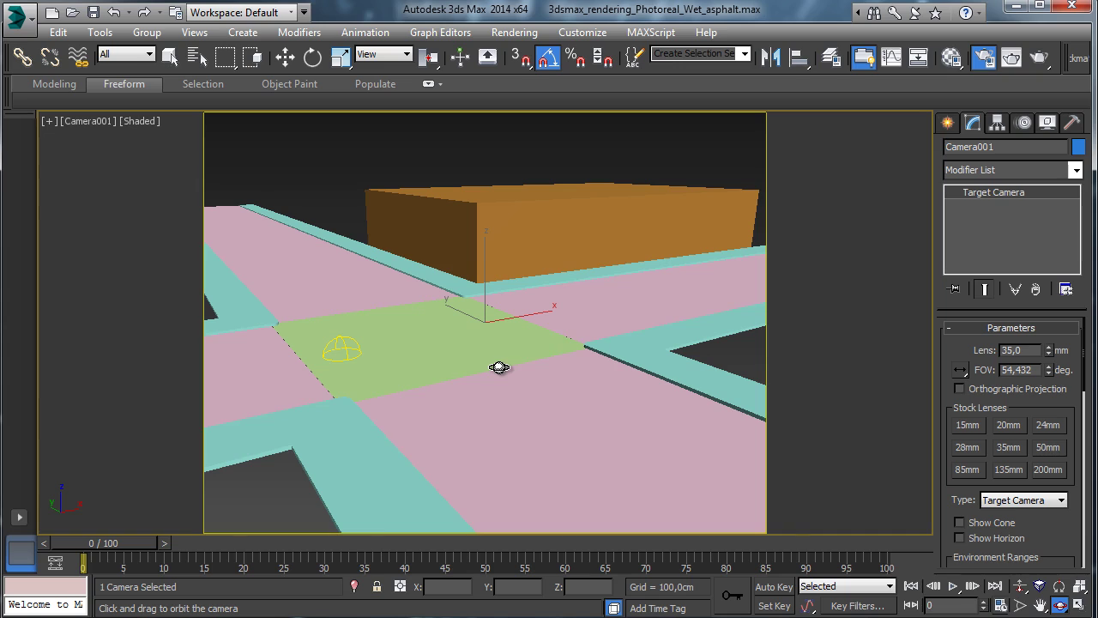
pyautogui.click(171, 56)
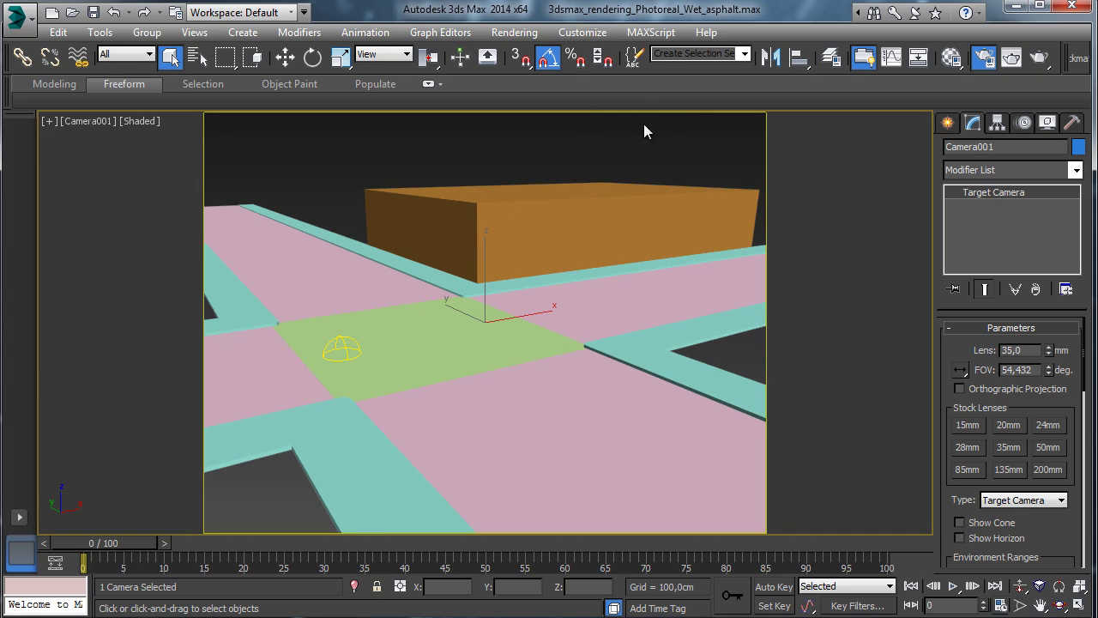
# Create a plane about 494 cm long and 74 cm wide on the central square and rename it Terrain.
pyautogui.click(945, 125)
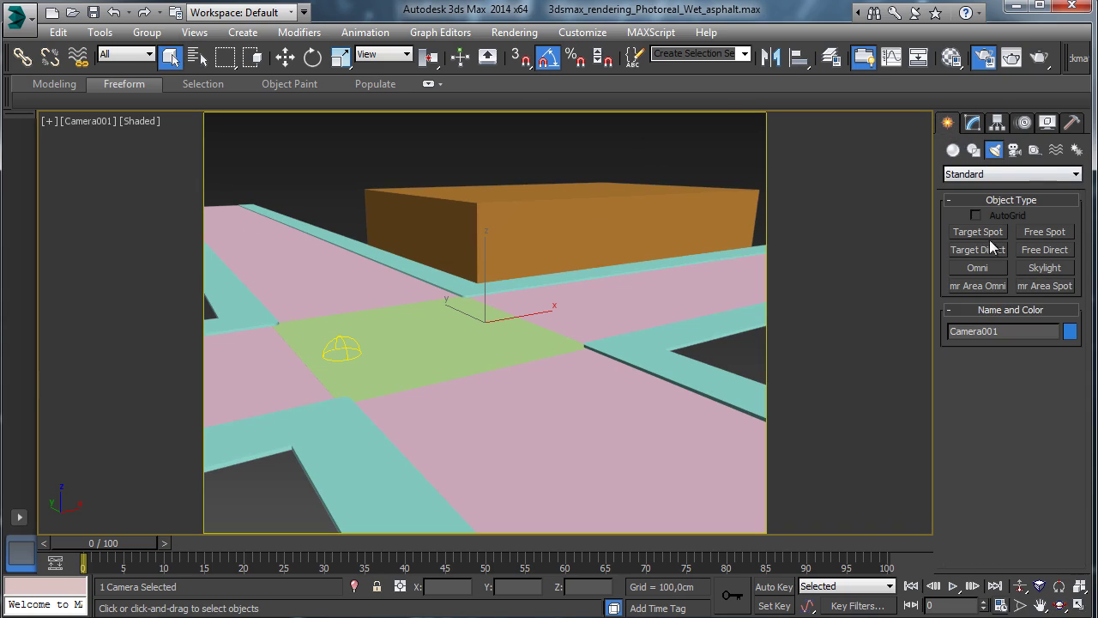
pyautogui.click(953, 150)
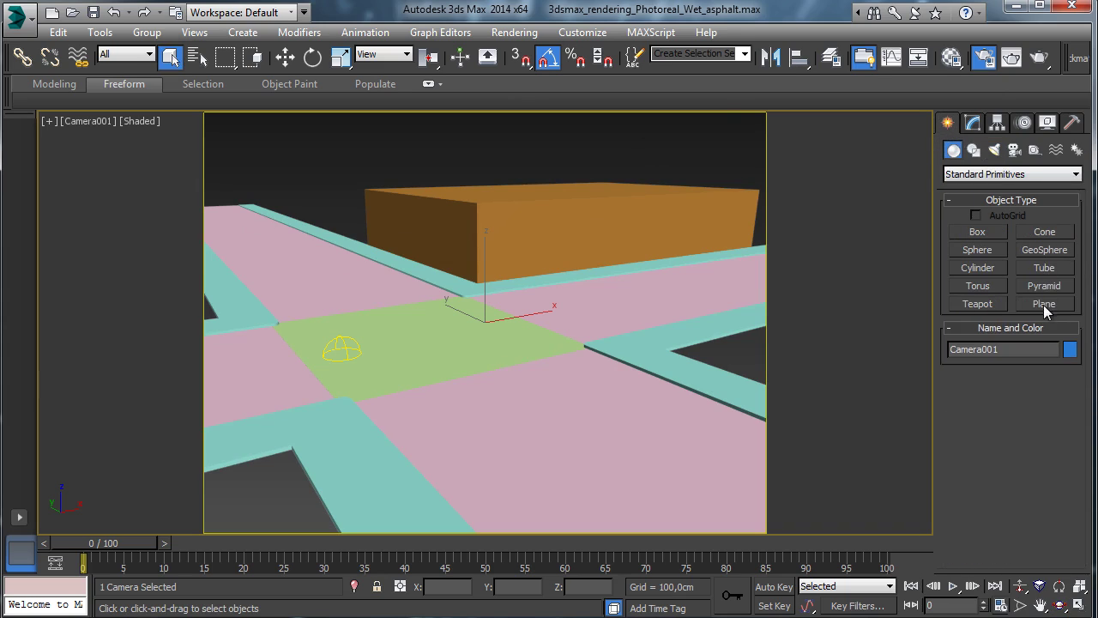
pyautogui.click(1045, 304)
pyautogui.moveTo(380, 334); pyautogui.dragTo(461, 375)
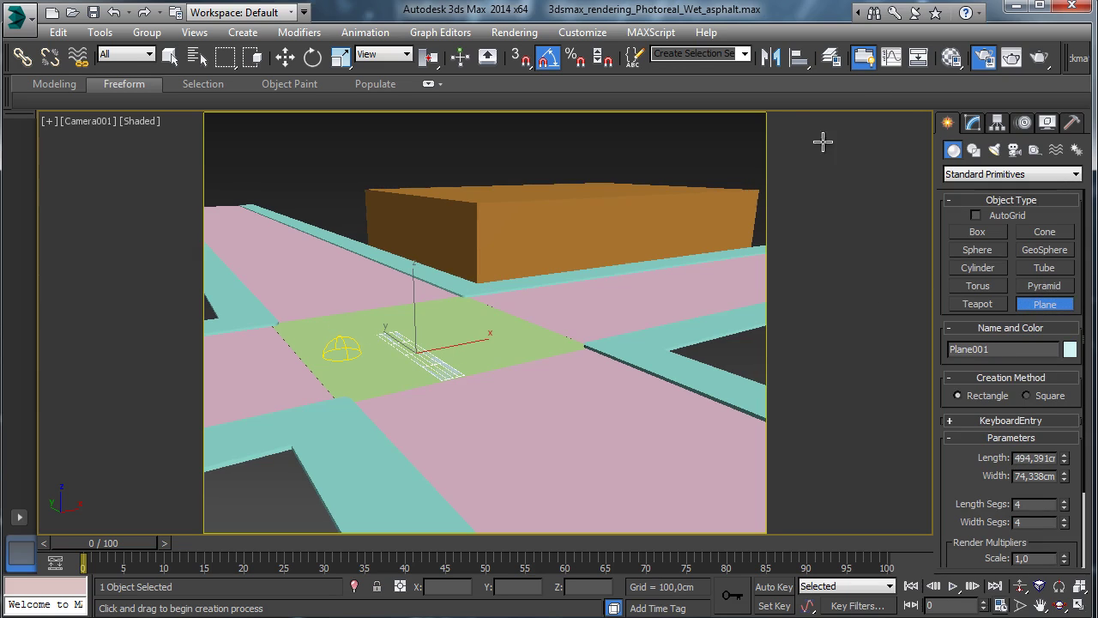
pyautogui.click(972, 123)
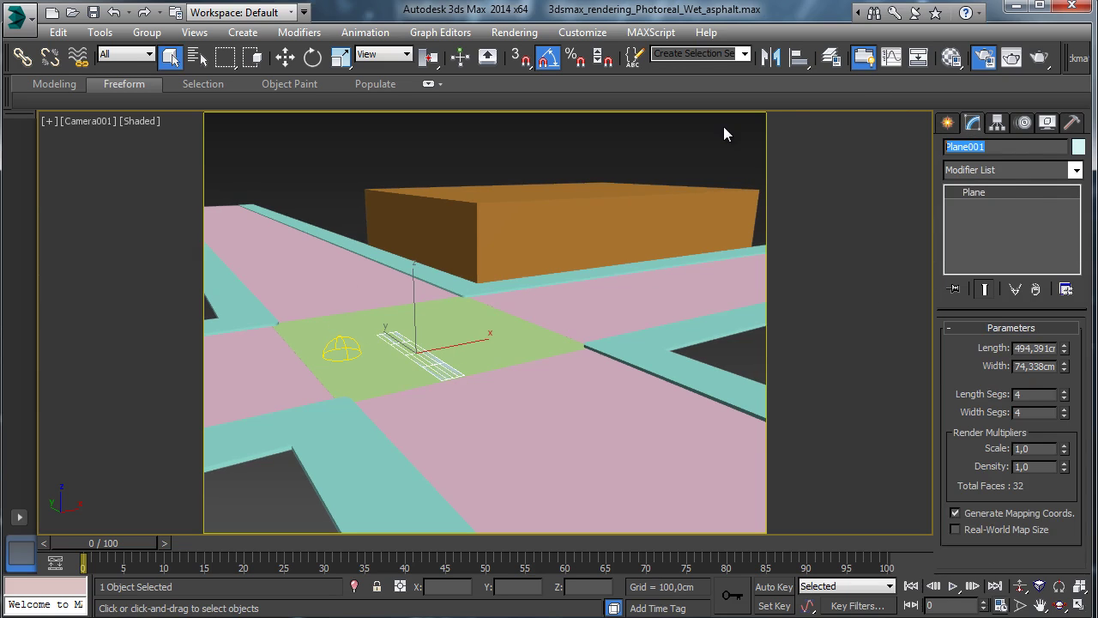
pyautogui.write('Terrain')
# Enlarge the Terrain plane to about 12514 cm by 10745 cm and lower it about 10 cm below the roads.
pyautogui.moveTo(1065, 348); pyautogui.dragTo(1065, 260)
pyautogui.moveTo(1065, 367)
pyautogui.keyDown('ctrl'); pyautogui.mouseDown()
pyautogui.moveTo(1068, 251)
pyautogui.moveTo(1068, 326)
pyautogui.moveTo(1077, 268)
pyautogui.moveTo(1065, 348)
pyautogui.mouseUp(); pyautogui.keyUp('ctrl')
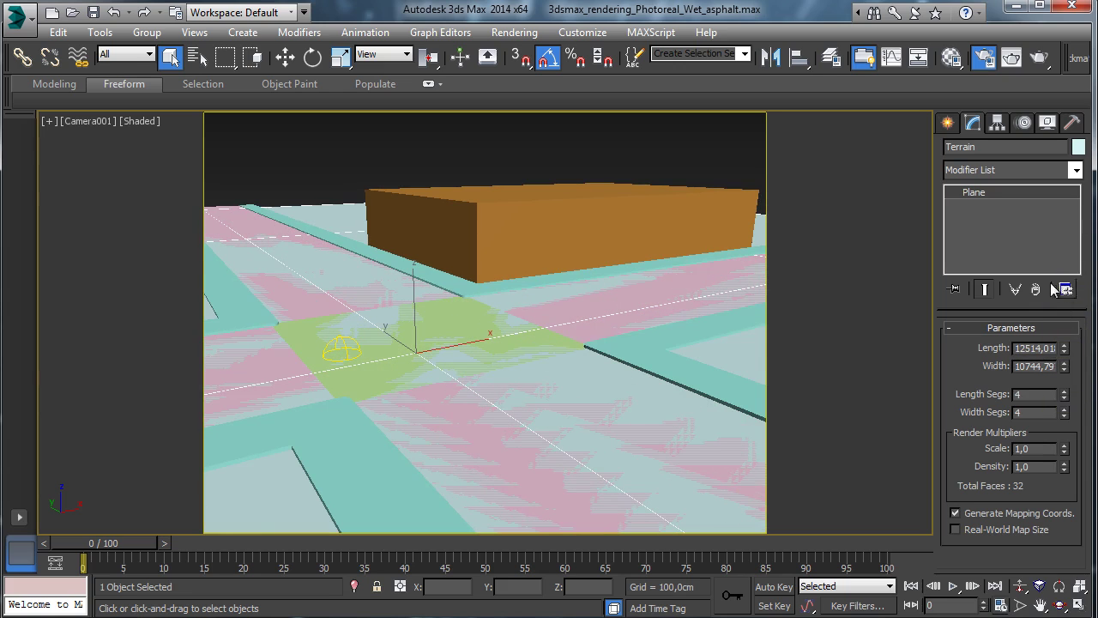
pyautogui.click(285, 58)
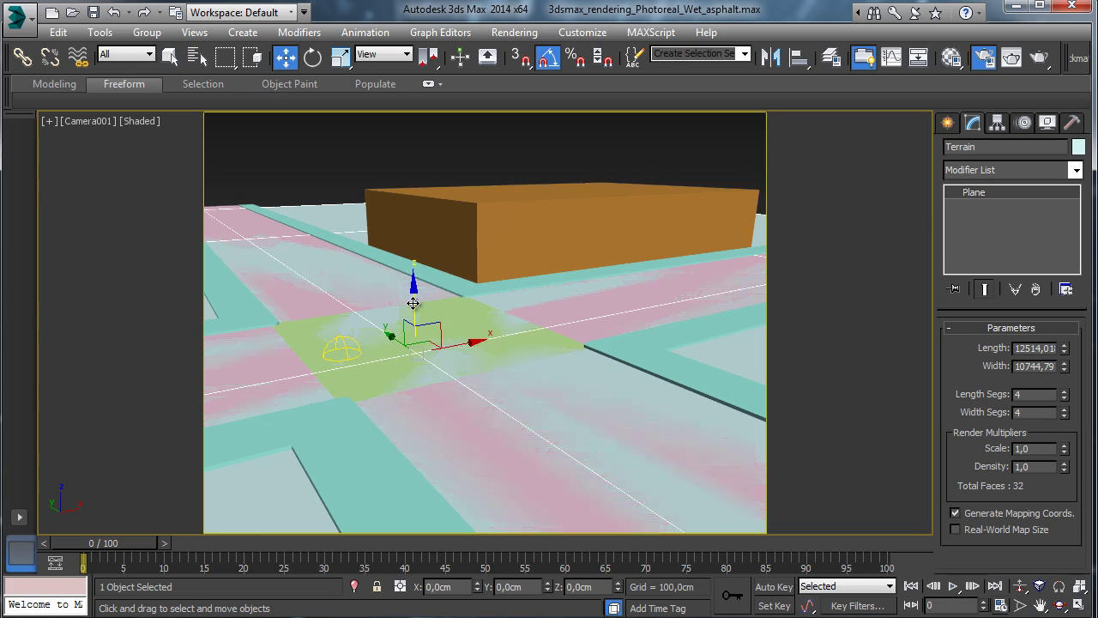
pyautogui.moveTo(413, 303); pyautogui.dragTo(412, 307)
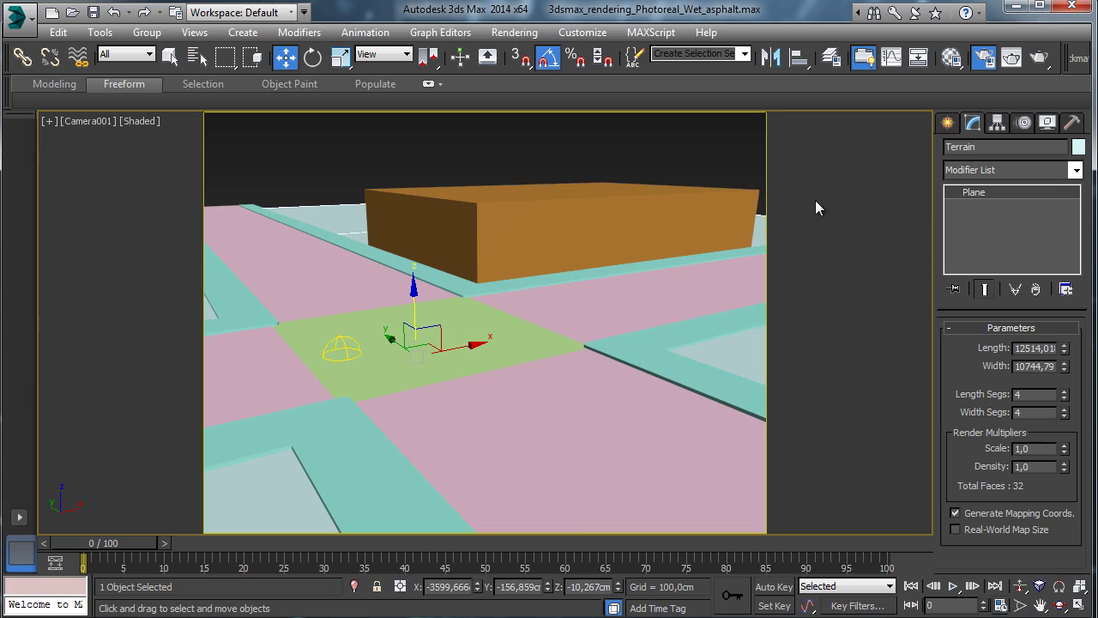
pyautogui.click(170, 56)
# Save the scene and run a mental ray test render of the Camera001 view, closing the render windows when done.
pyautogui.click(93, 12)
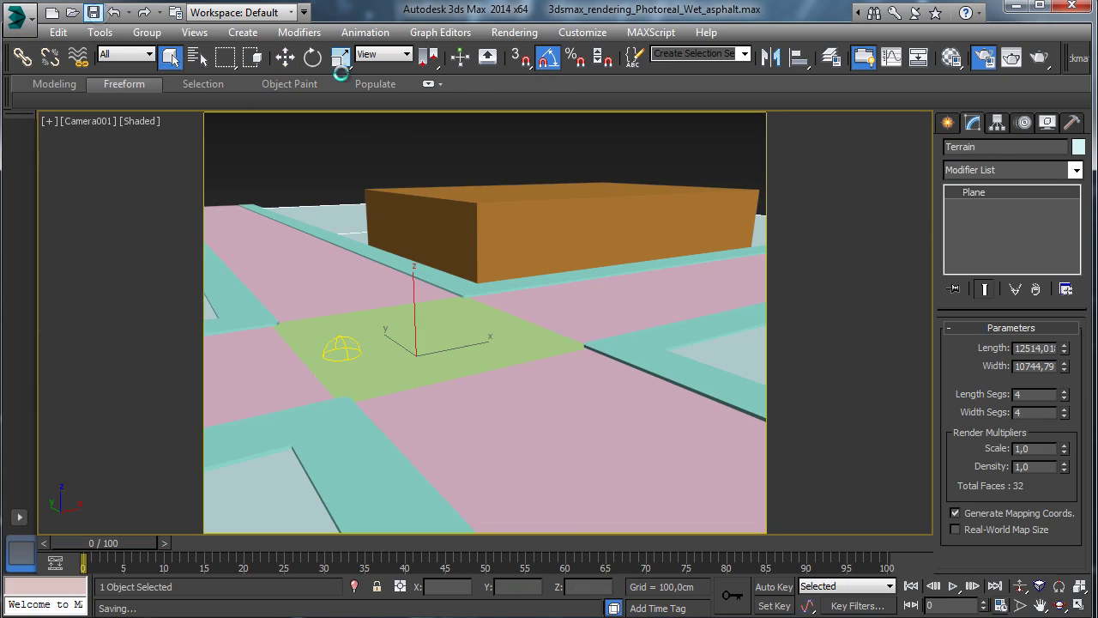
pyautogui.click(951, 57)
pyautogui.moveTo(1067, 69); pyautogui.dragTo(146, 55)
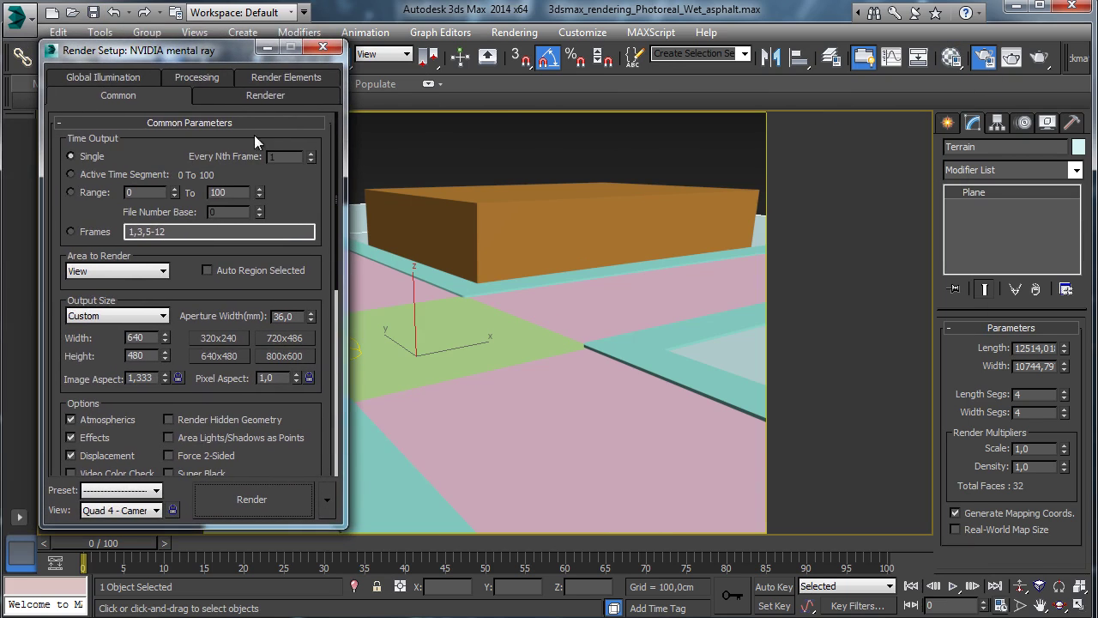
pyautogui.click(232, 100)
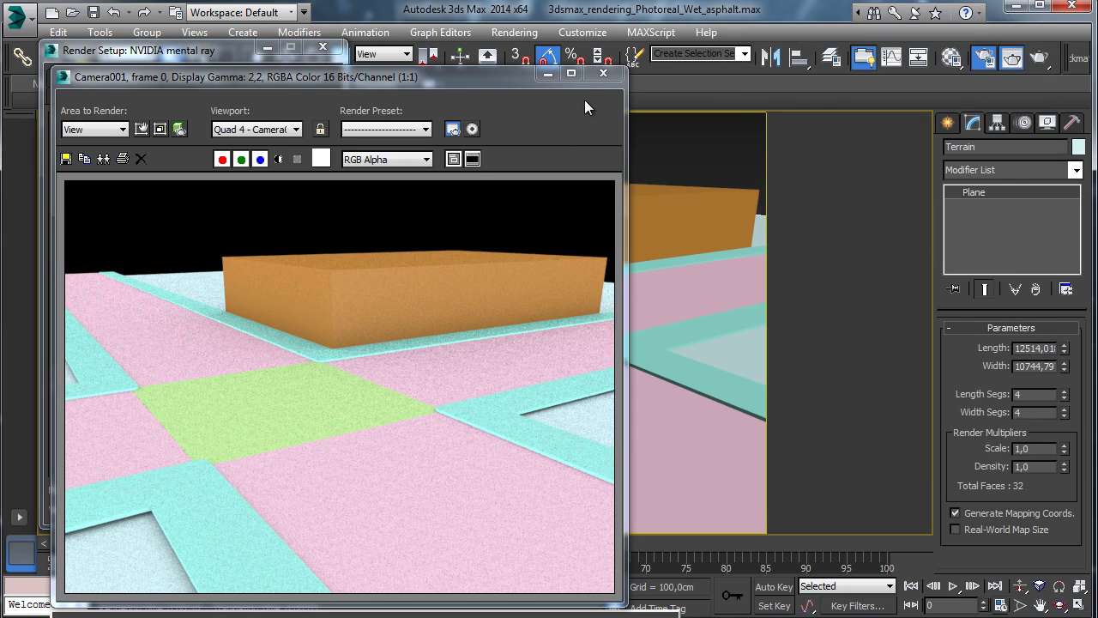
pyautogui.click(548, 75)
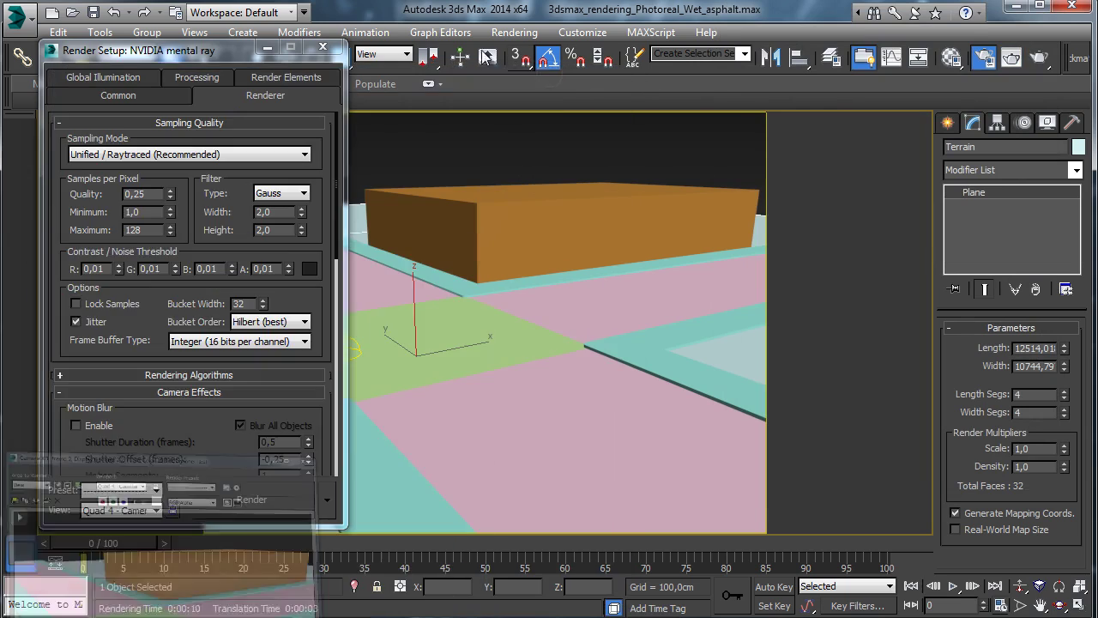
pyautogui.click(317, 48)
# Set the extrusion amount of the sidewalks to 30 cm.
pyautogui.click(632, 341)
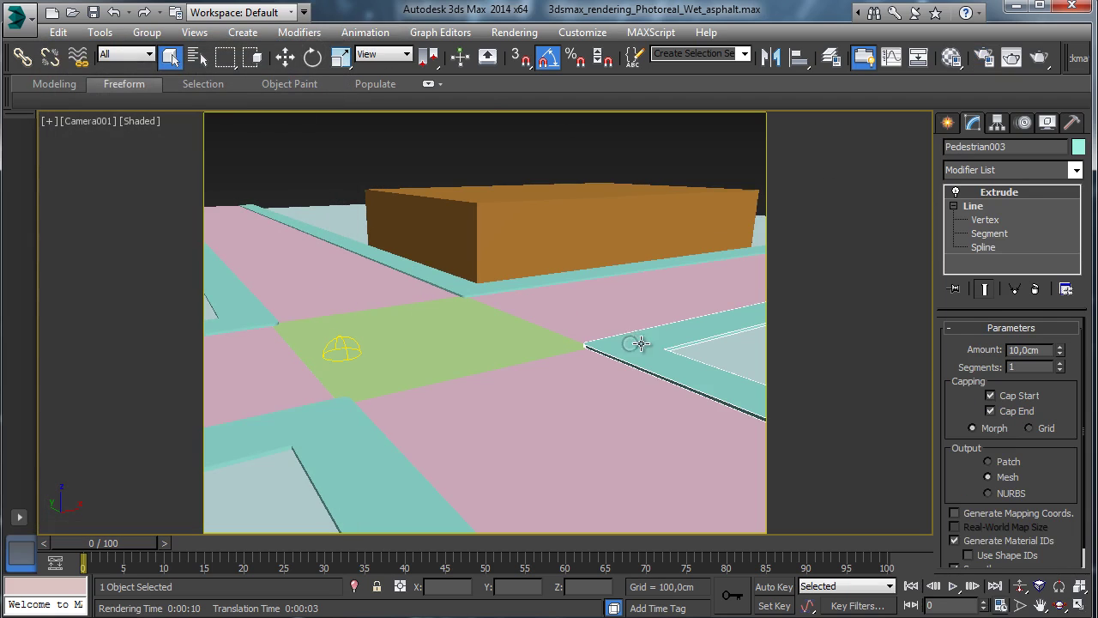
pyautogui.doubleClick(1045, 350)
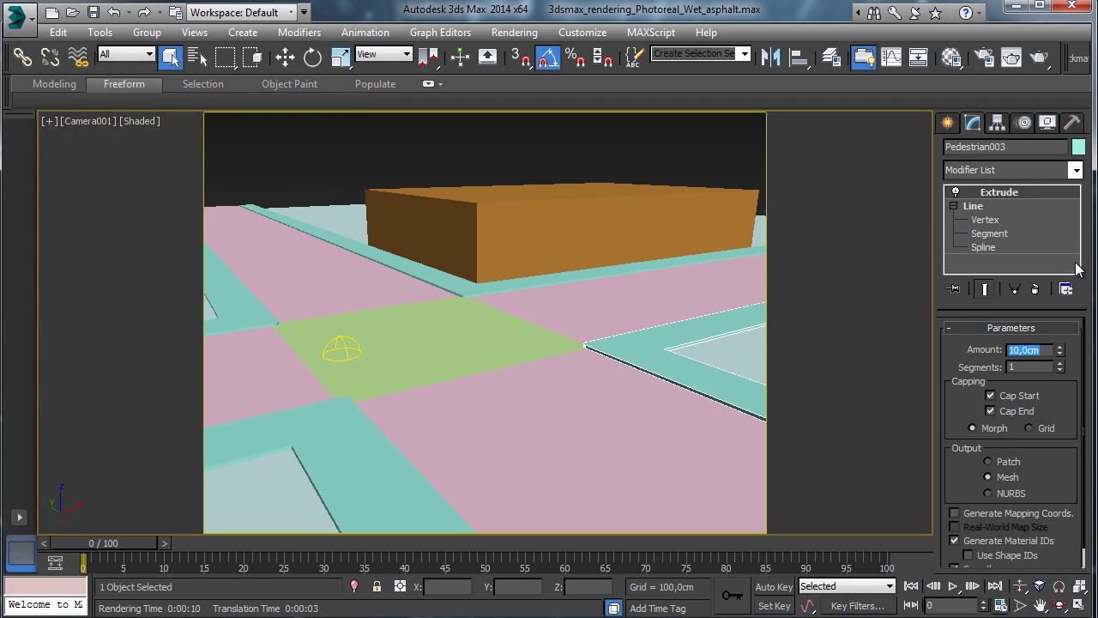
pyautogui.write('30')
pyautogui.press('Return')
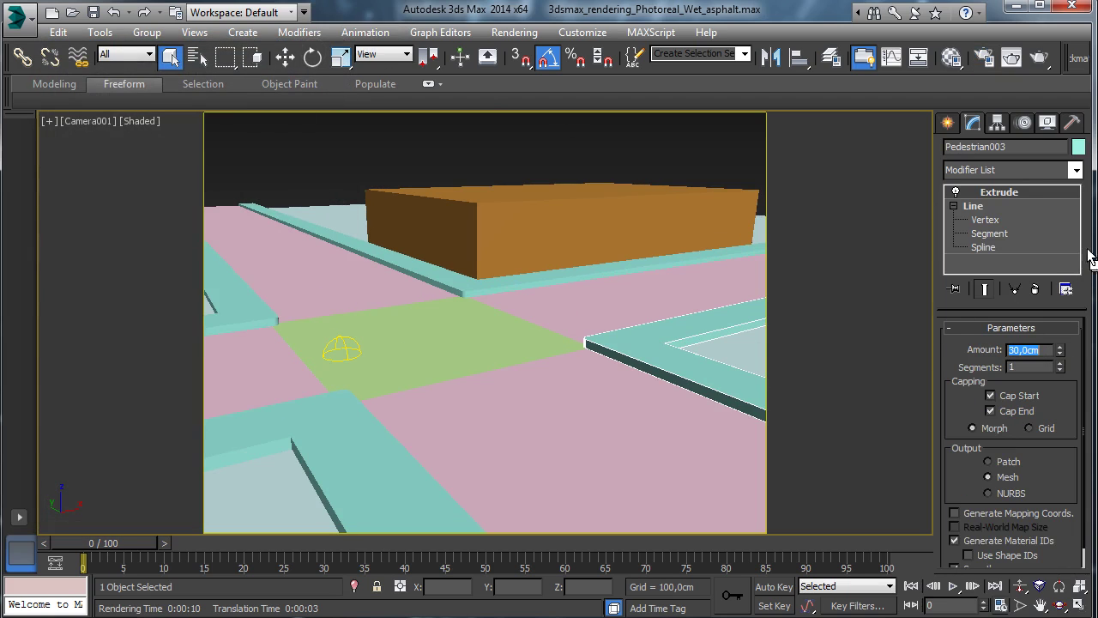
# Select all four sidewalks around the intersection and lower them slightly along the vertical axis.
pyautogui.keyDown('ctrl'); pyautogui.click(436, 279); pyautogui.keyUp('ctrl')
pyautogui.keyDown('ctrl'); pyautogui.click(234, 310); pyautogui.keyUp('ctrl')
pyautogui.keyDown('ctrl'); pyautogui.click(330, 429); pyautogui.keyUp('ctrl')
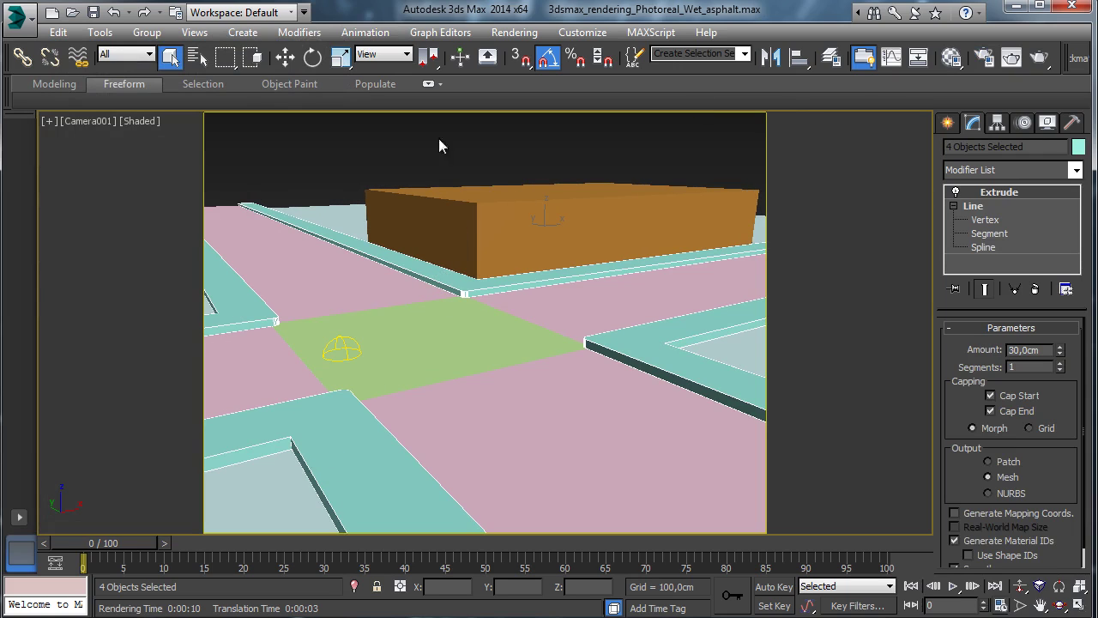
pyautogui.press('w')
pyautogui.moveTo(420, 278); pyautogui.dragTo(419, 281)
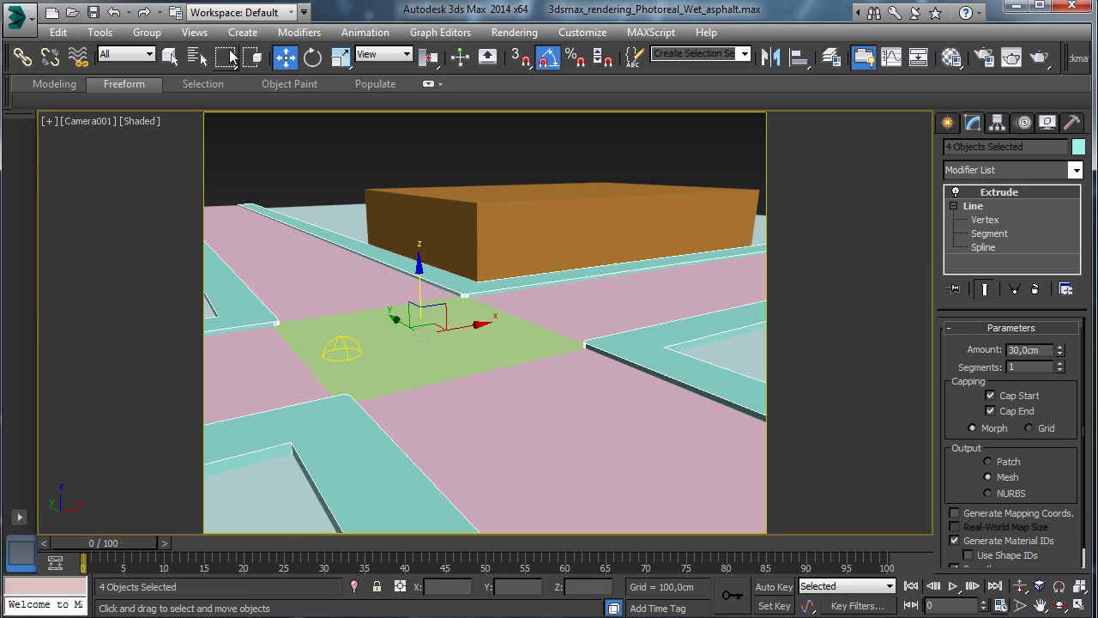
# Name the first sample material Asphalt and assign it to the main road plane nearest the camera.
pyautogui.click(170, 57)
pyautogui.click(640, 296)
pyautogui.click(532, 415)
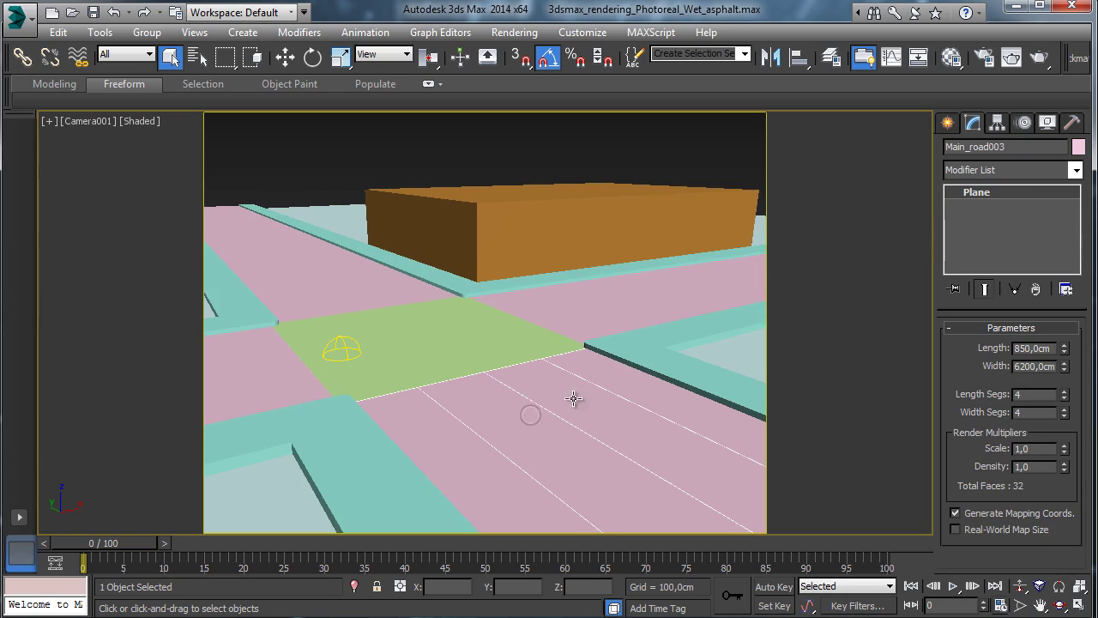
pyautogui.click(956, 58)
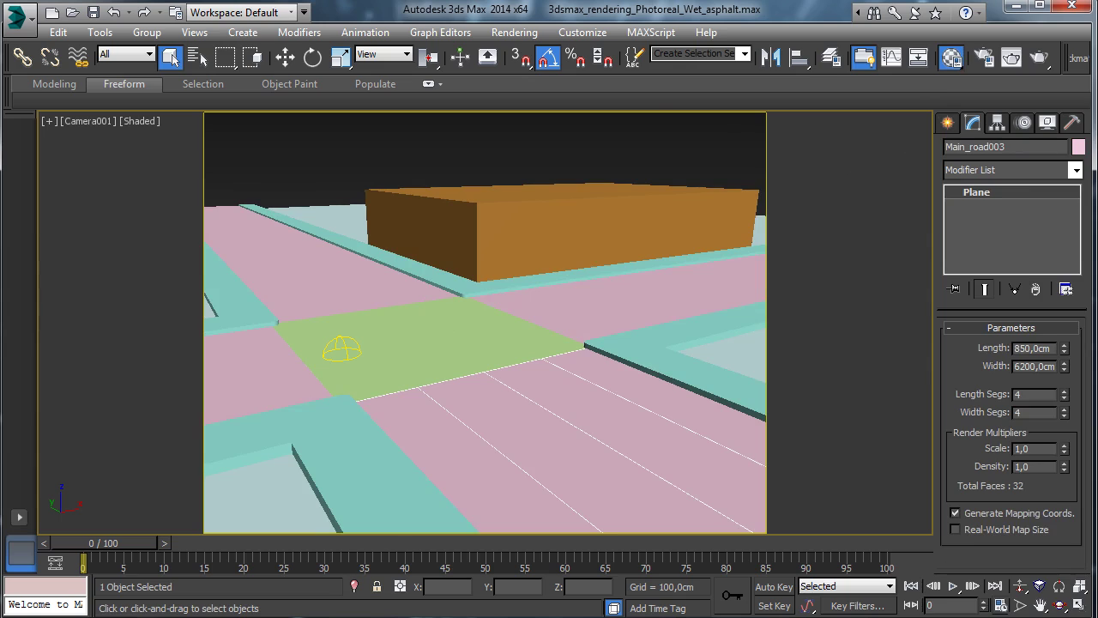
pyautogui.moveTo(952, 30); pyautogui.dragTo(180, 48)
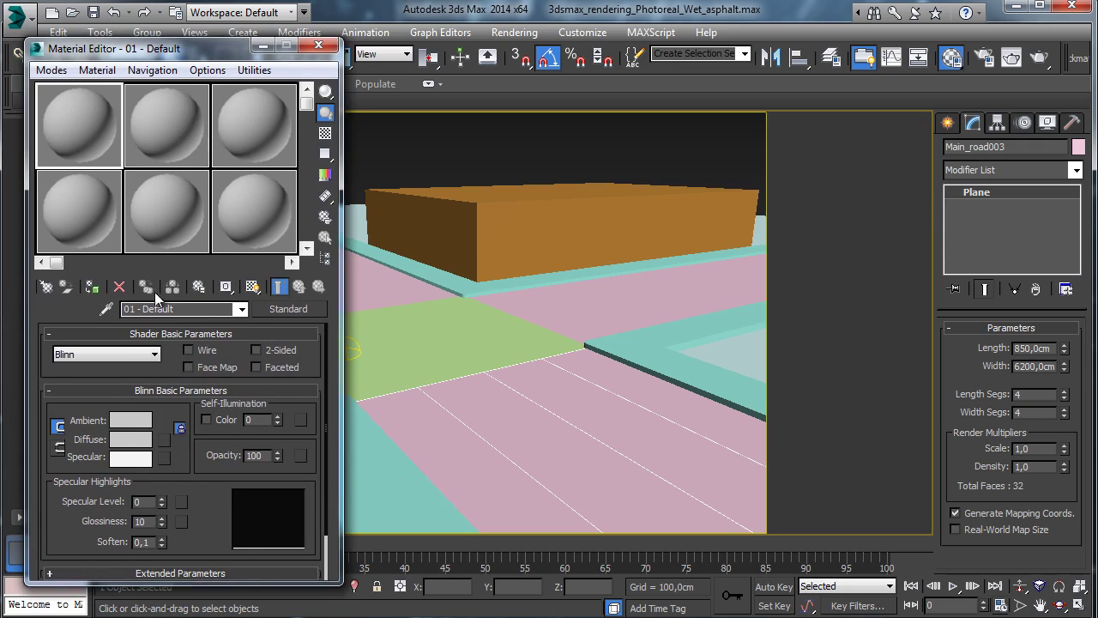
pyautogui.click(188, 310)
pyautogui.write('Asp')
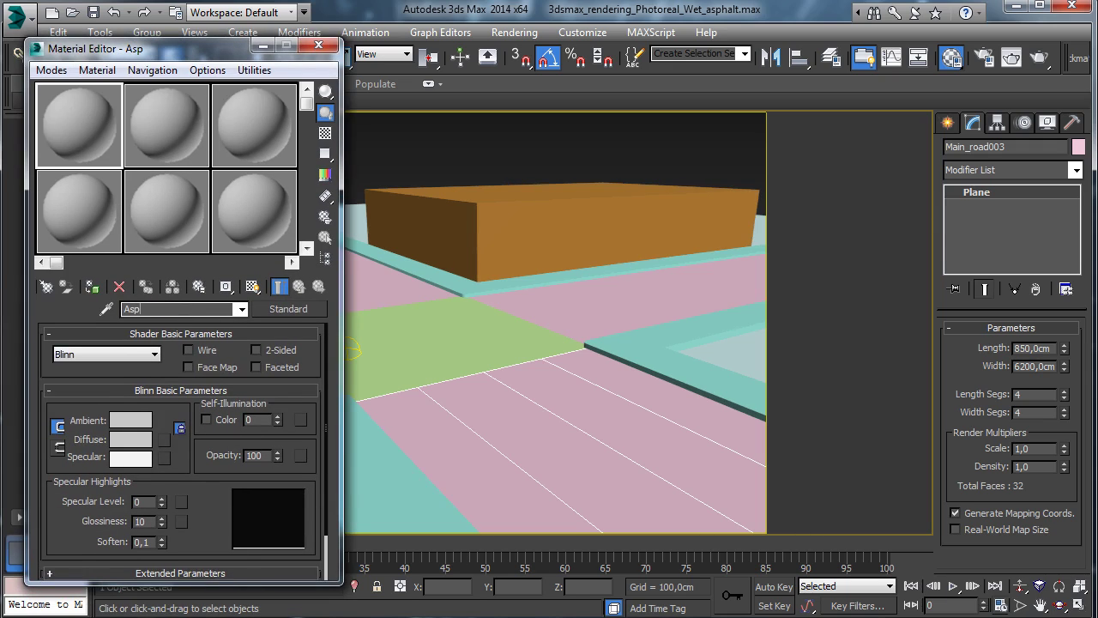
pyautogui.write('halt')
pyautogui.click(95, 286)
pyautogui.moveTo(188, 51); pyautogui.dragTo(184, 42)
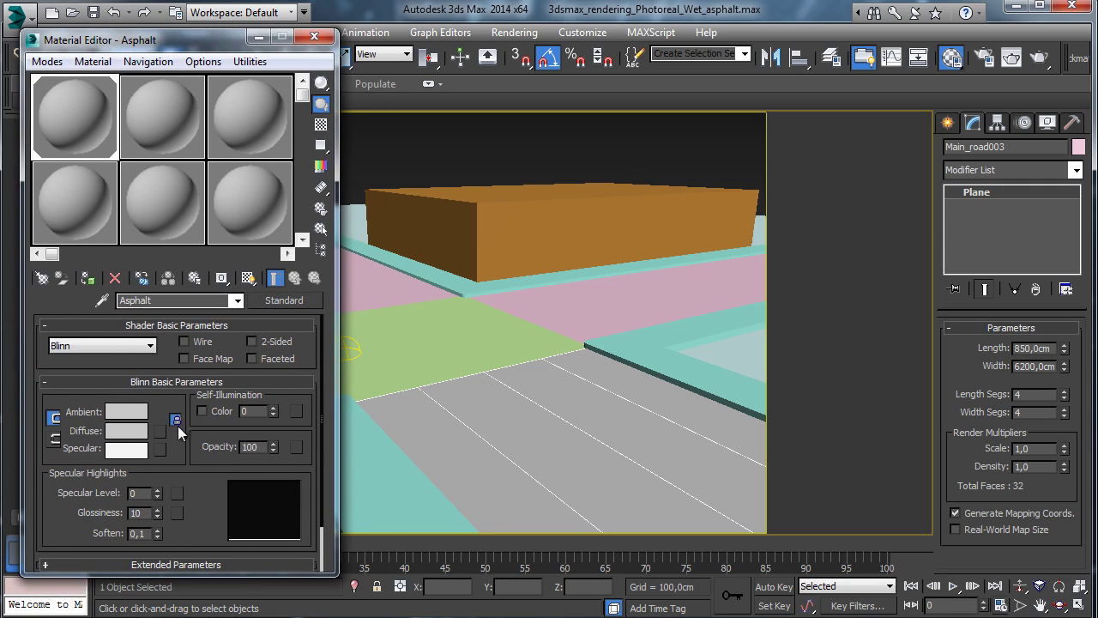
# Change the Asphalt material's type to Arch & Design and put a Substance map in its diffuse color.
pyautogui.click(301, 301)
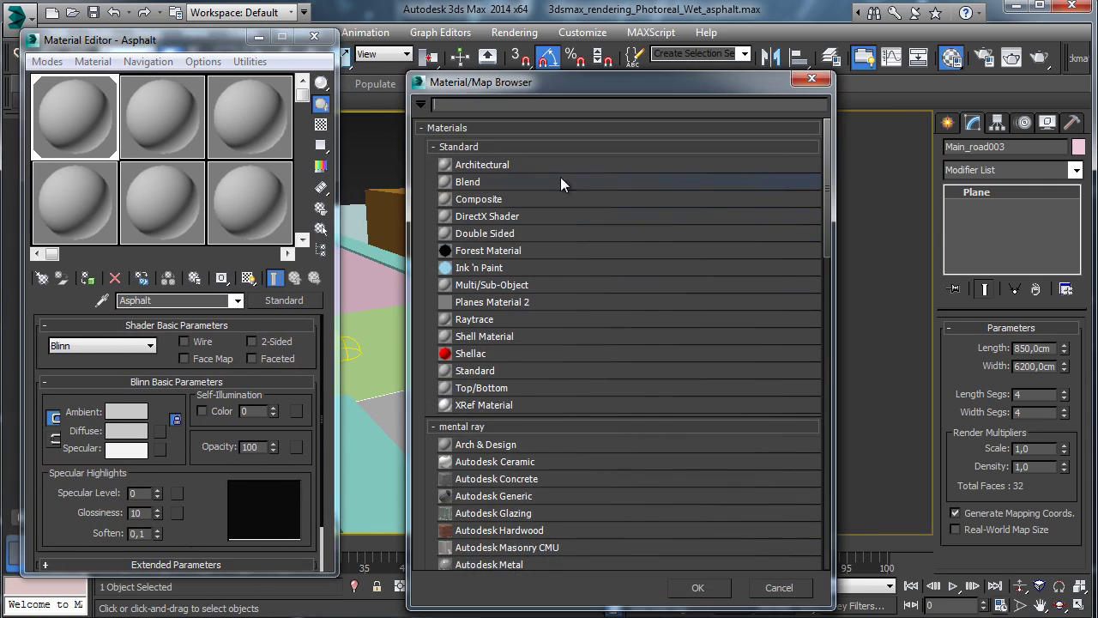
pyautogui.doubleClick(482, 445)
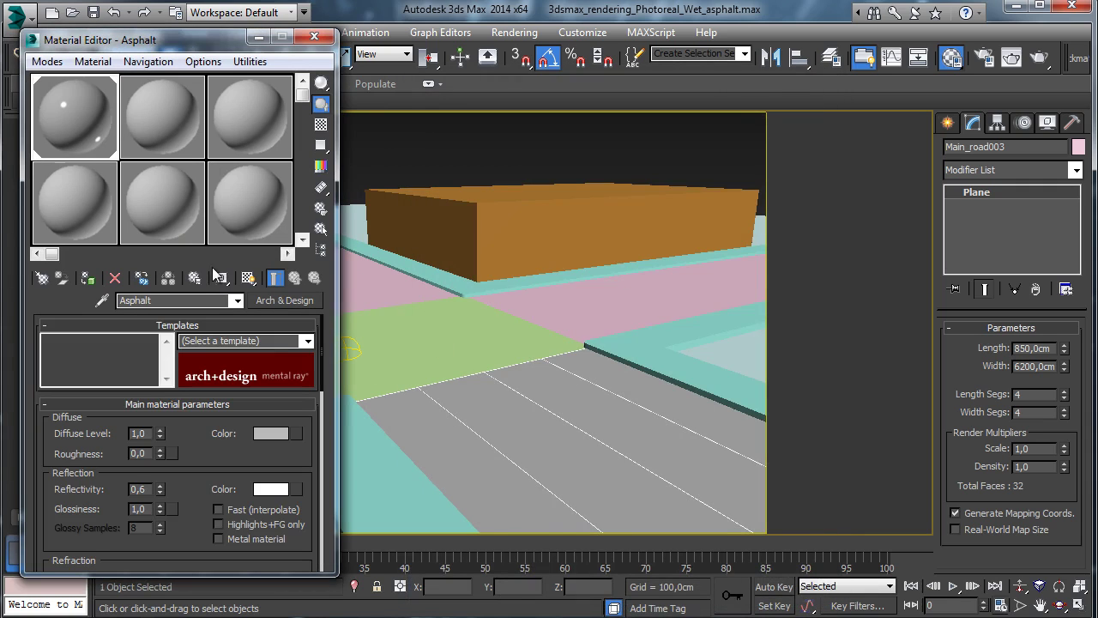
pyautogui.click(296, 434)
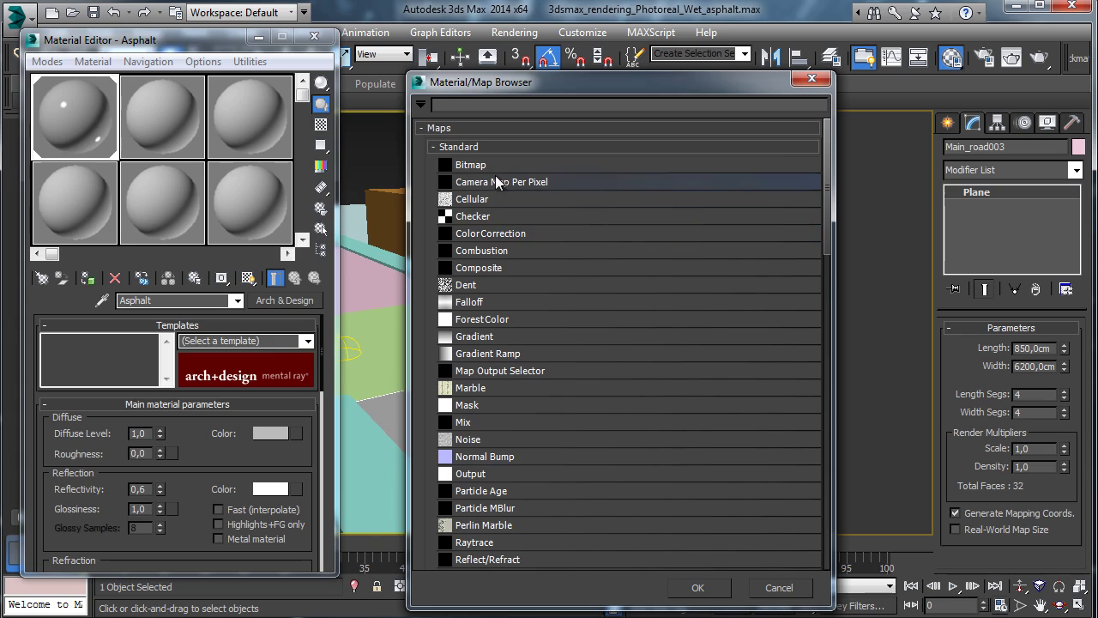
pyautogui.moveTo(829, 214); pyautogui.dragTo(826, 336)
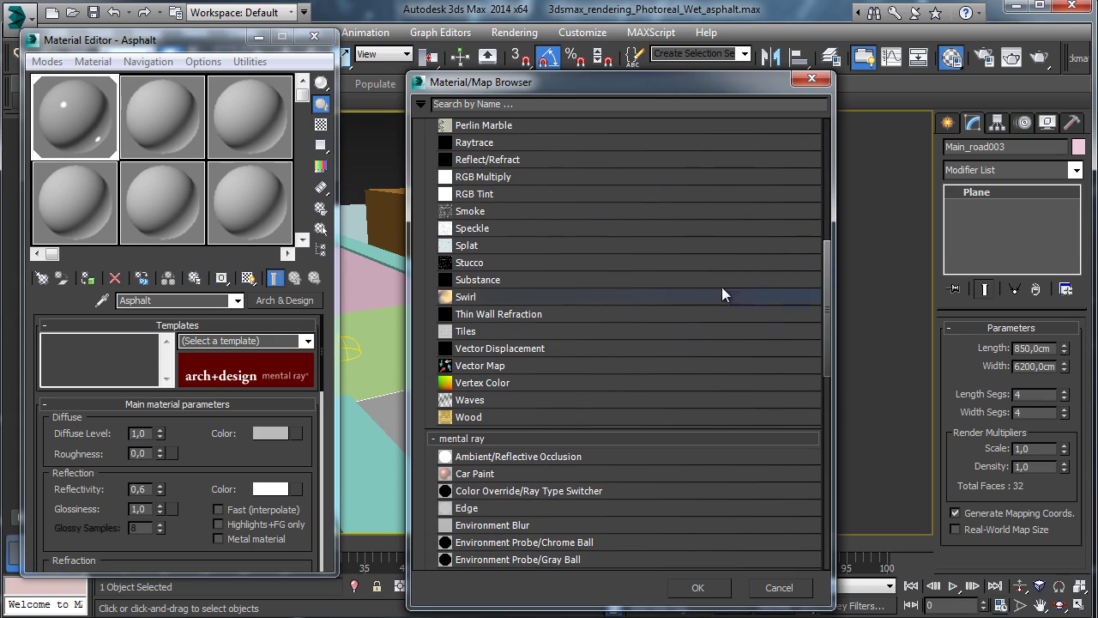
pyautogui.doubleClick(478, 280)
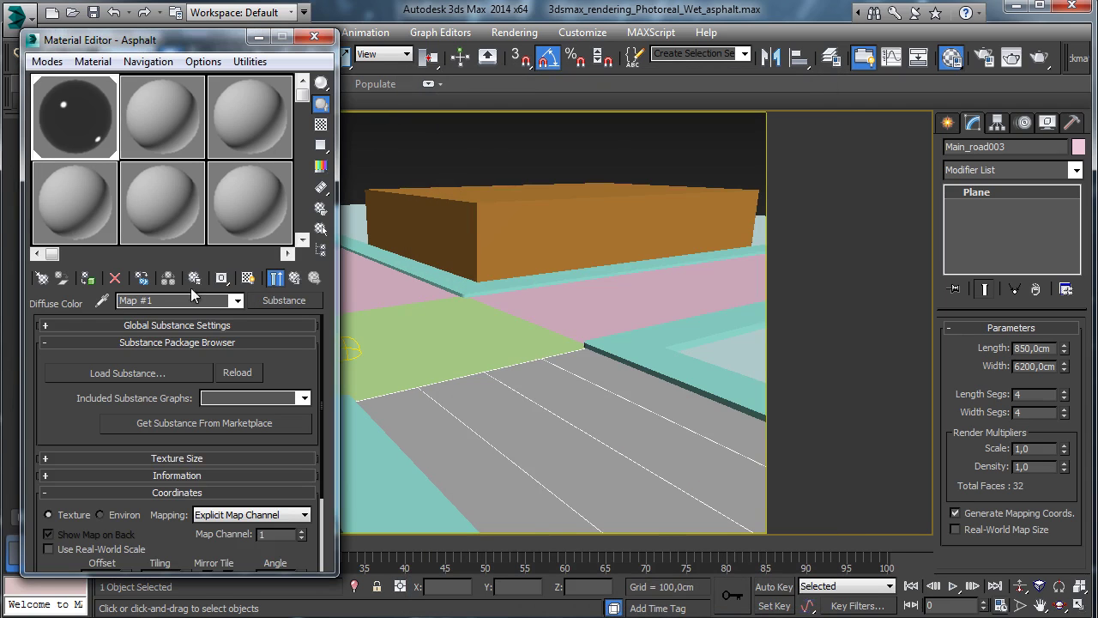
# Load Road_01.sbsar from the Substance textures folder into the diffuse map.
pyautogui.click(160, 371)
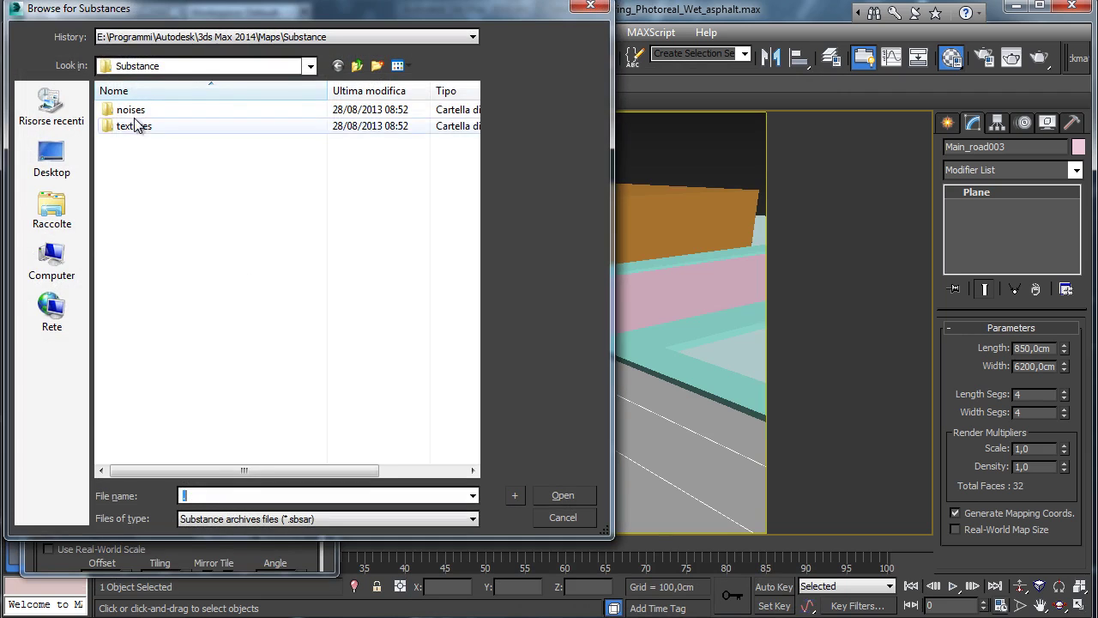
pyautogui.doubleClick(137, 125)
pyautogui.click(168, 126)
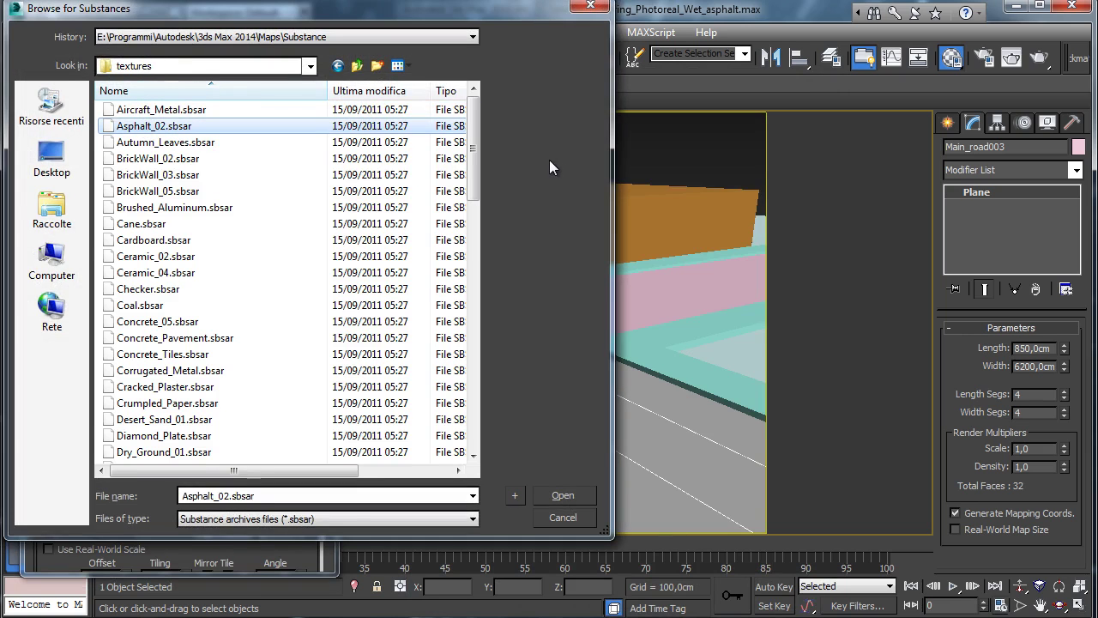
pyautogui.moveTo(478, 197); pyautogui.dragTo(455, 352)
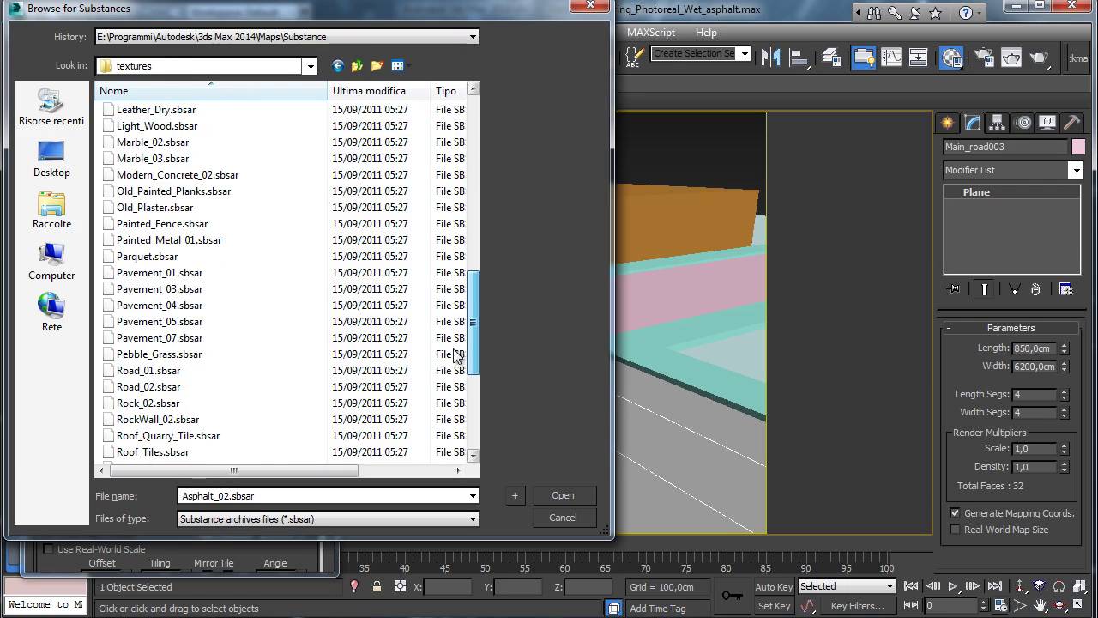
pyautogui.doubleClick(141, 375)
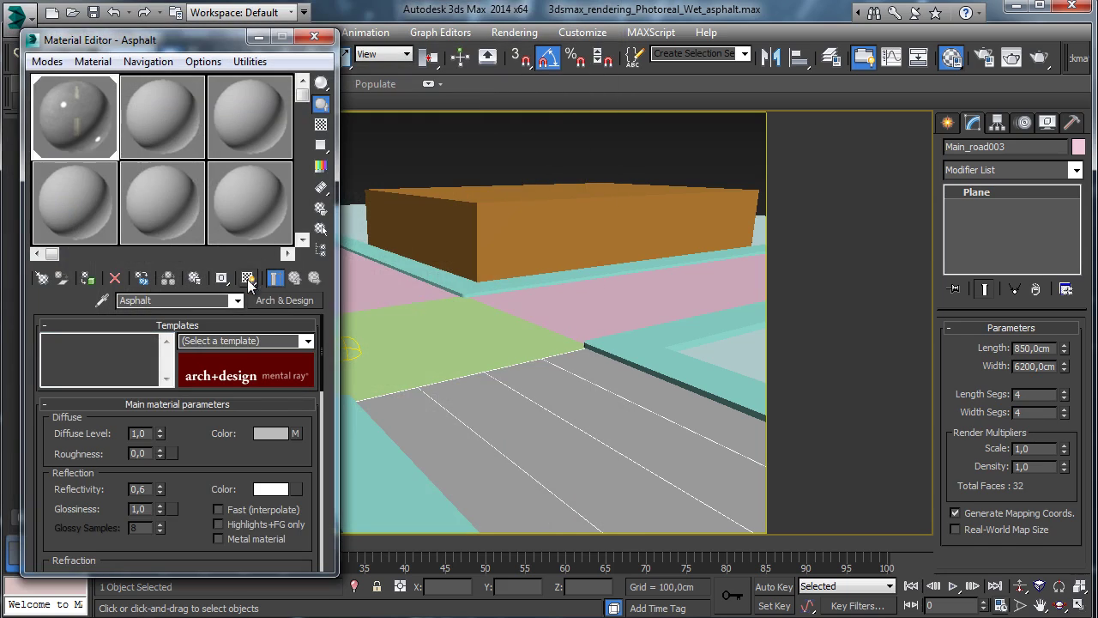
# Load Road_02.sbsar as the diffuse map's substance and show the map on the road in the viewport.
pyautogui.click(320, 105)
pyautogui.click(295, 433)
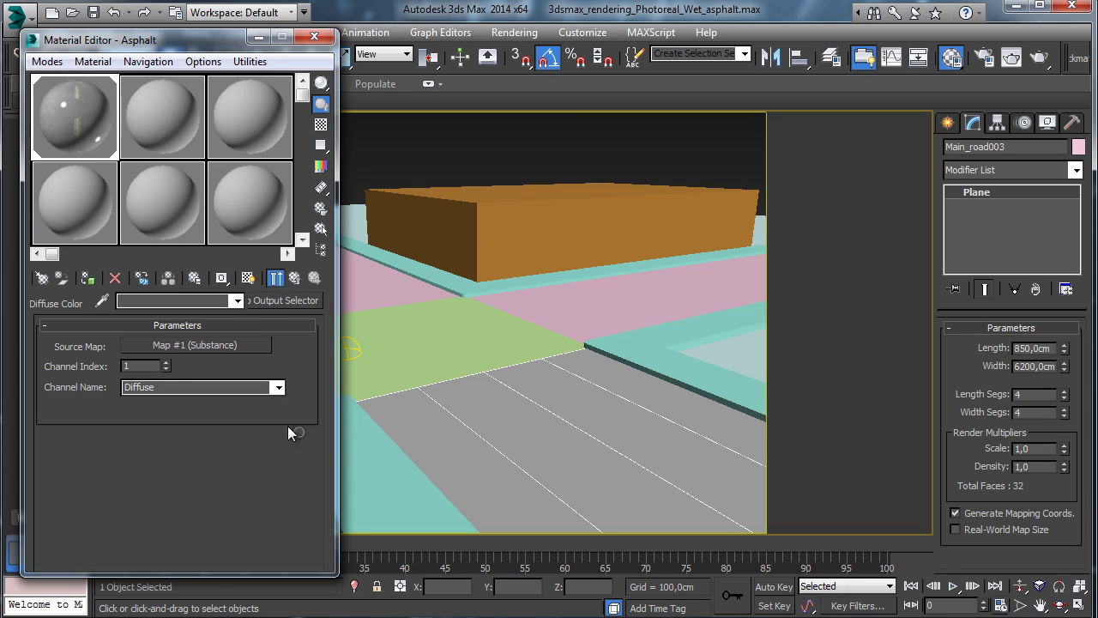
pyautogui.click(276, 279)
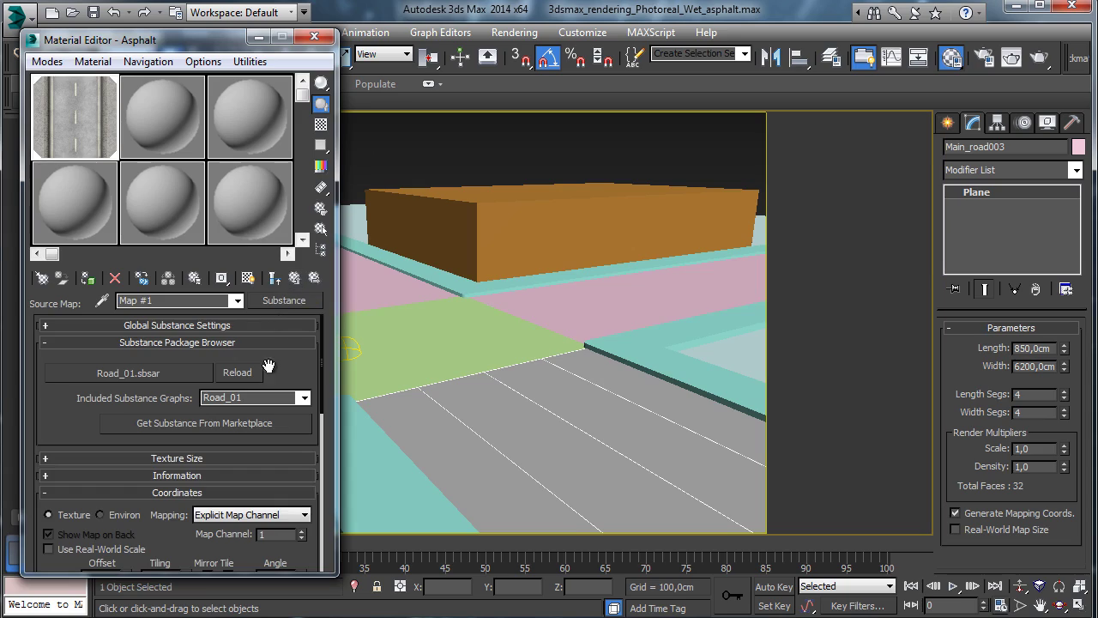
pyautogui.click(185, 374)
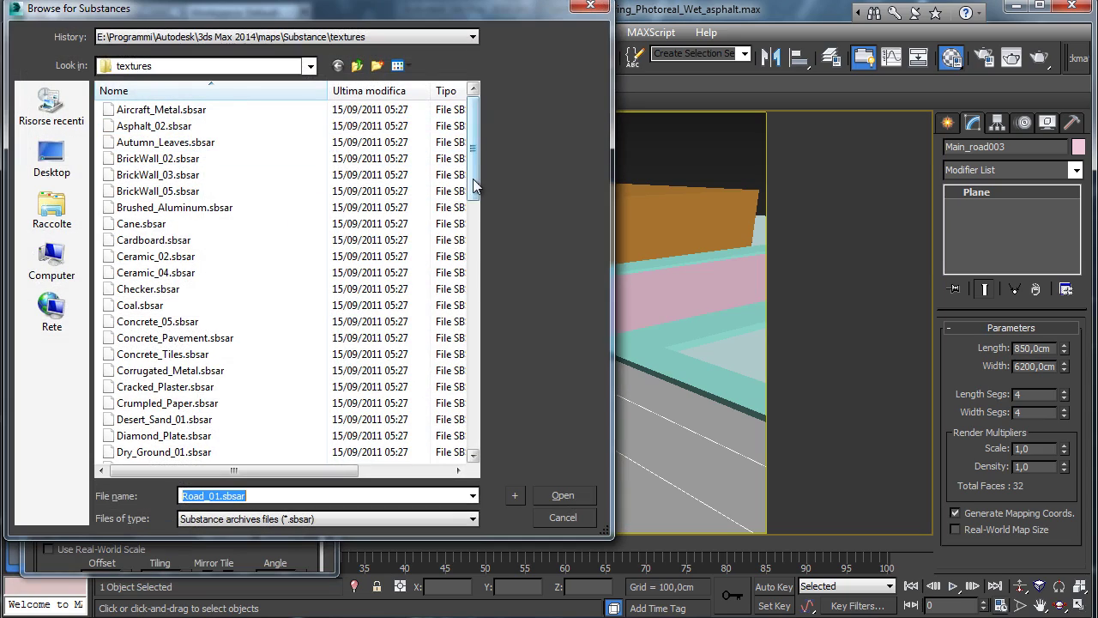
pyautogui.moveTo(473, 146); pyautogui.dragTo(473, 395)
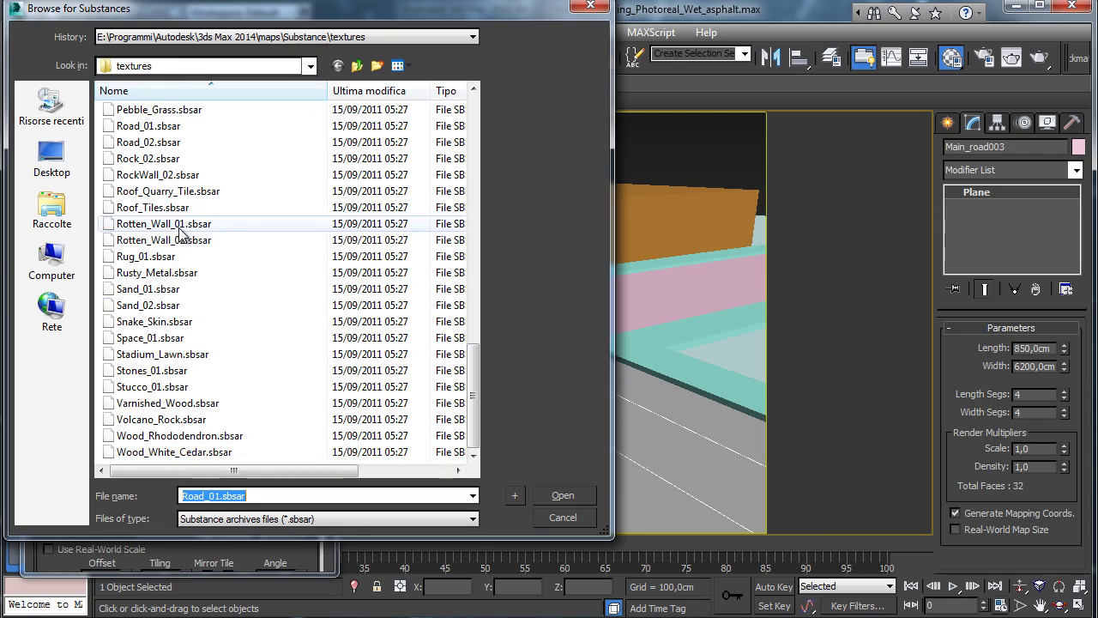
pyautogui.doubleClick(199, 144)
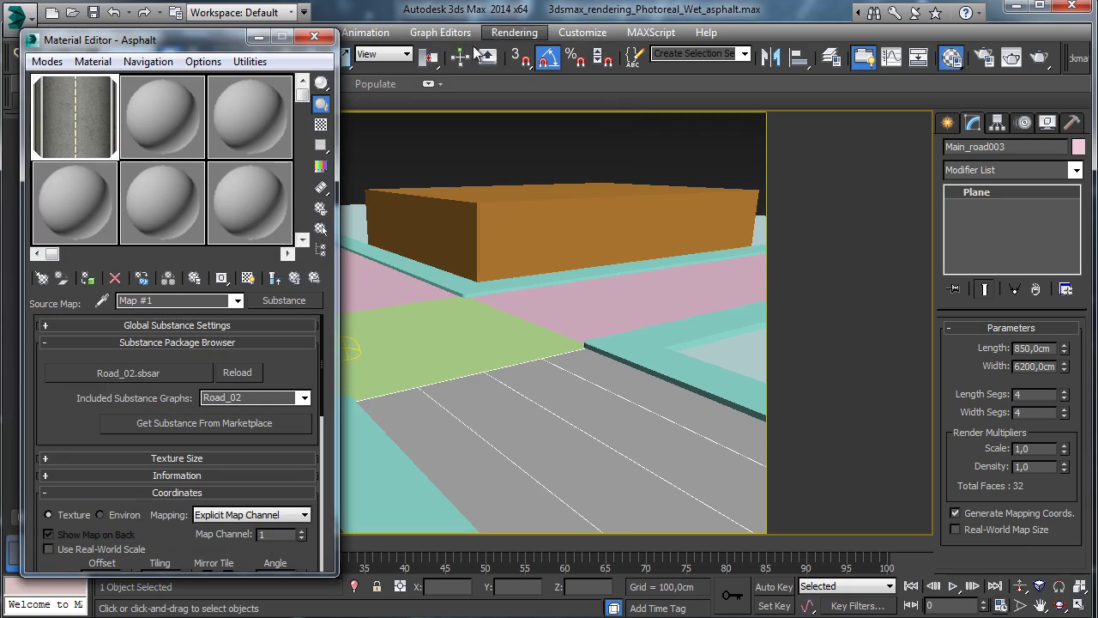
pyautogui.click(250, 283)
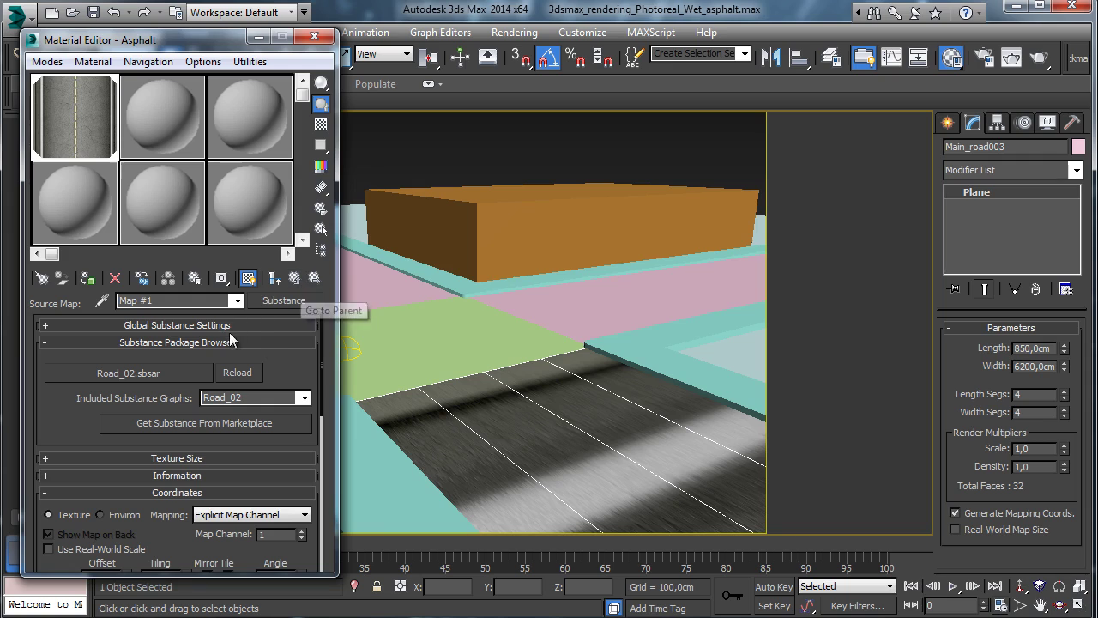
# Rotate the road texture by setting the Substance map's W angle to 90.
pyautogui.click(274, 279)
pyautogui.click(203, 344)
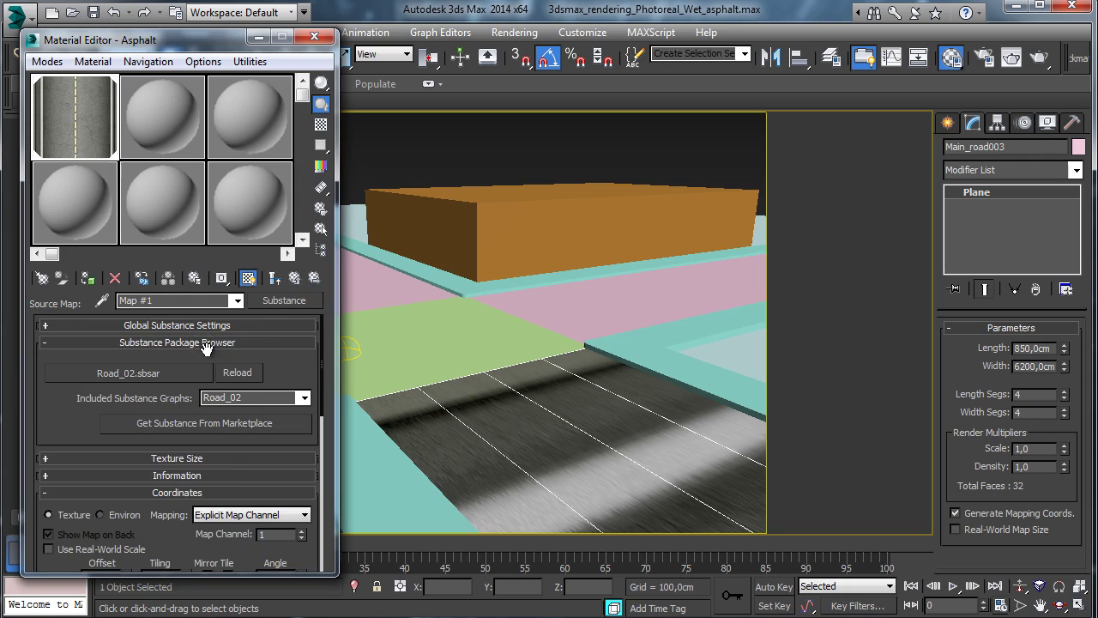
pyautogui.click(202, 325)
pyautogui.click(212, 326)
pyautogui.click(181, 343)
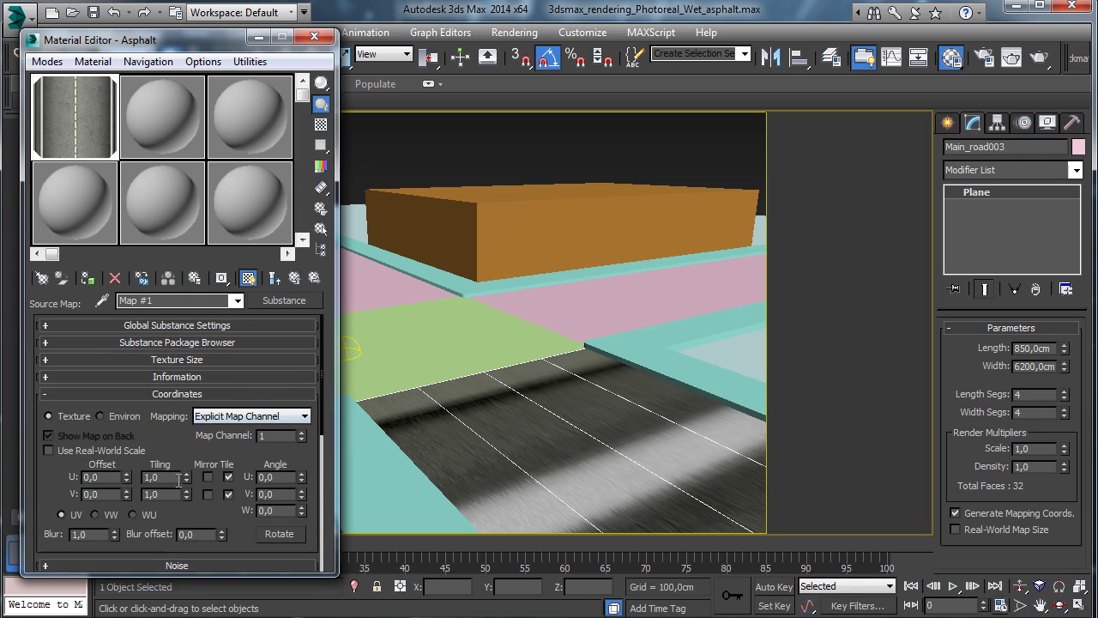
pyautogui.write('90')
pyautogui.press('Return')
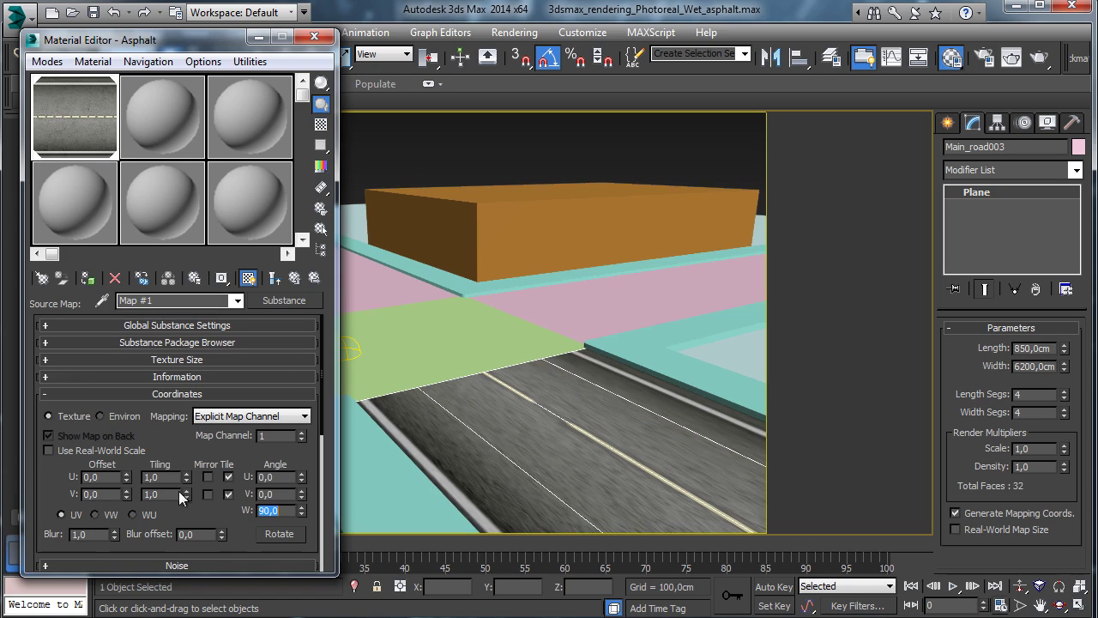
pyautogui.moveTo(186, 477); pyautogui.dragTo(190, 448)
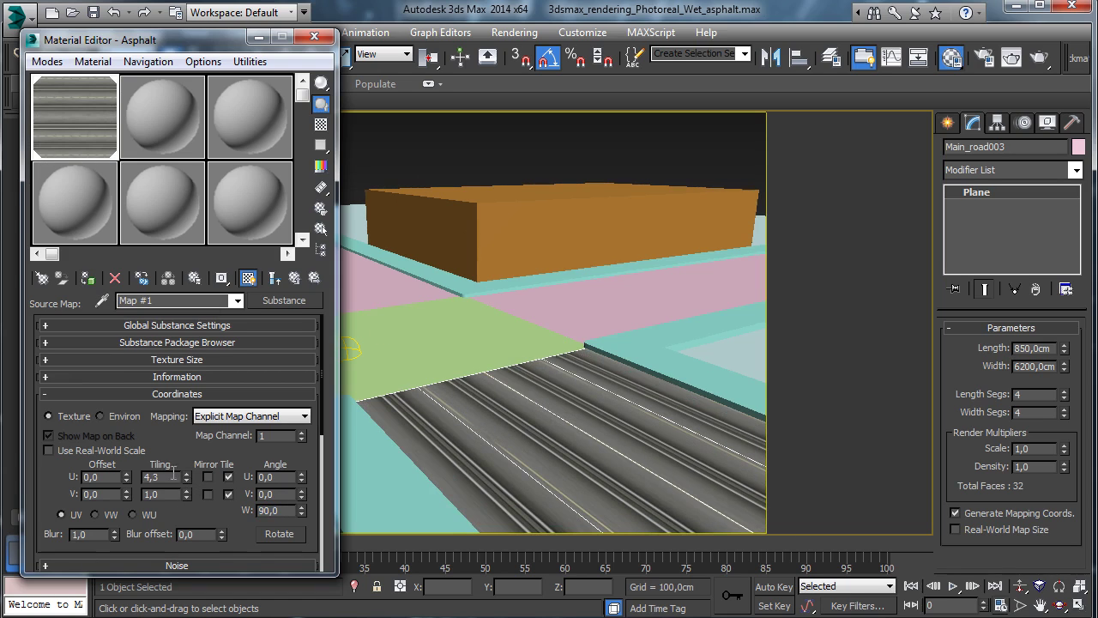
pyautogui.write('1')
pyautogui.press('Return')
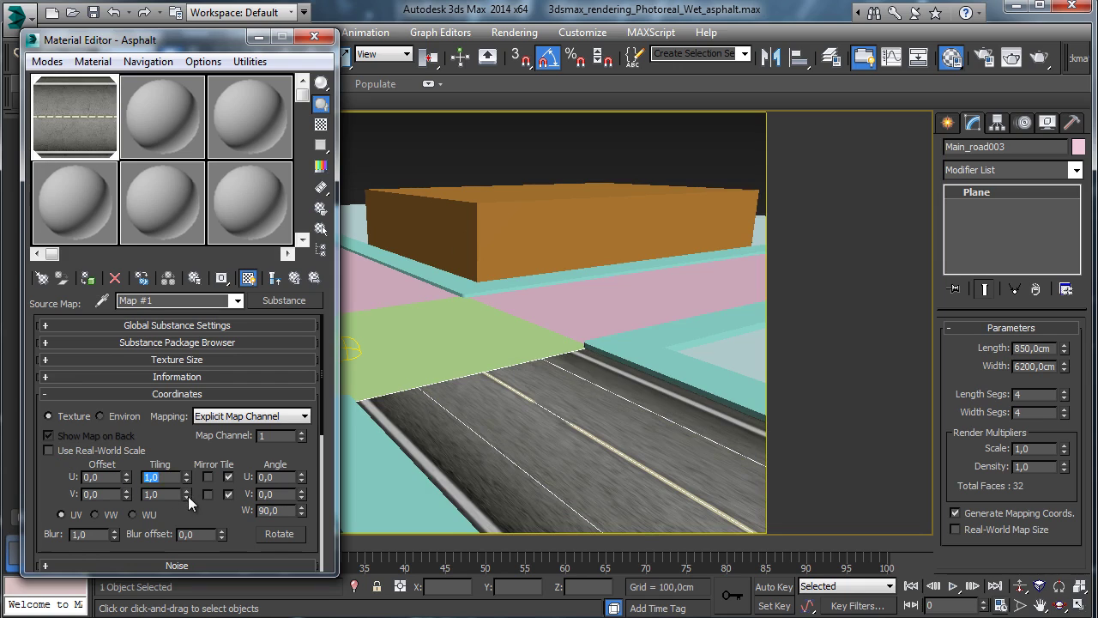
# Set the road texture's V tiling to 7.9 and its blur to 0.01, and return to the parent map.
pyautogui.moveTo(188, 496); pyautogui.dragTo(177, 437)
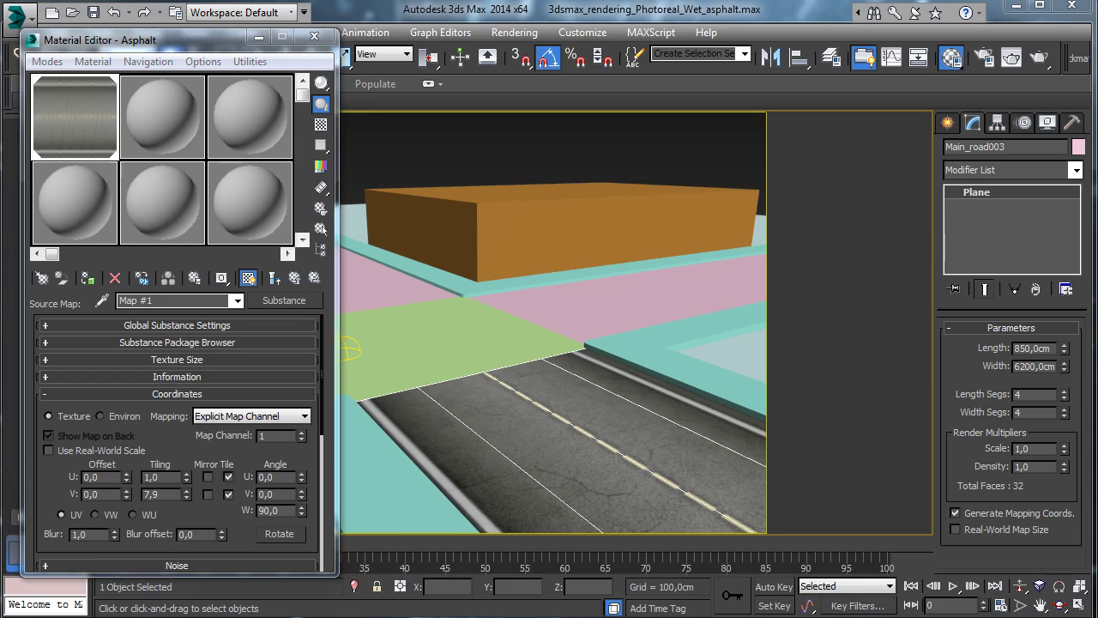
pyautogui.rightClick(114, 537)
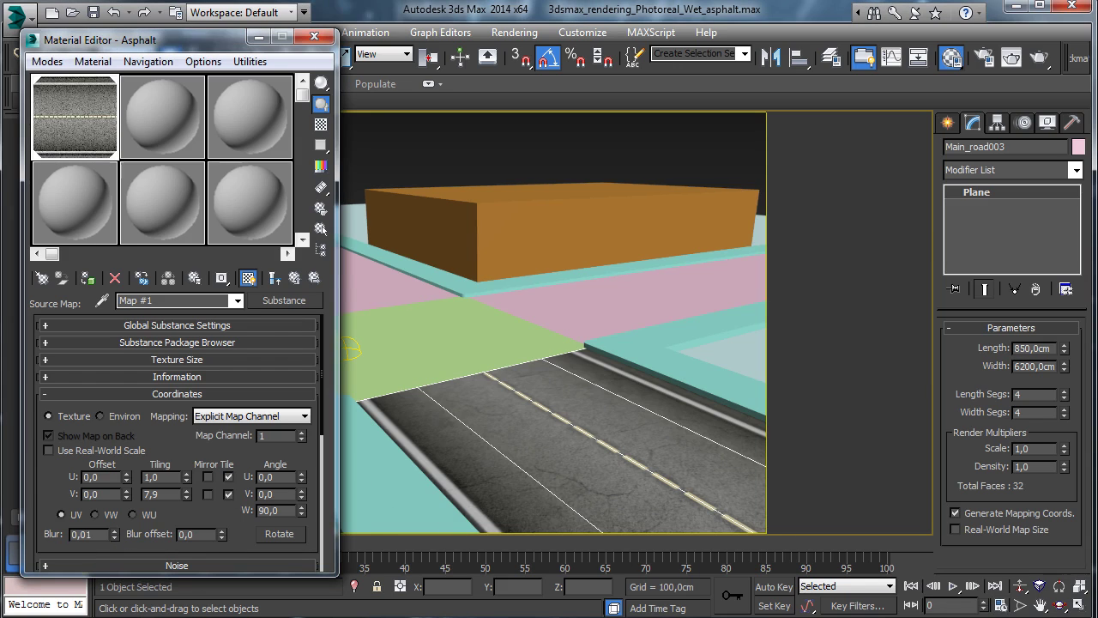
pyautogui.click(296, 277)
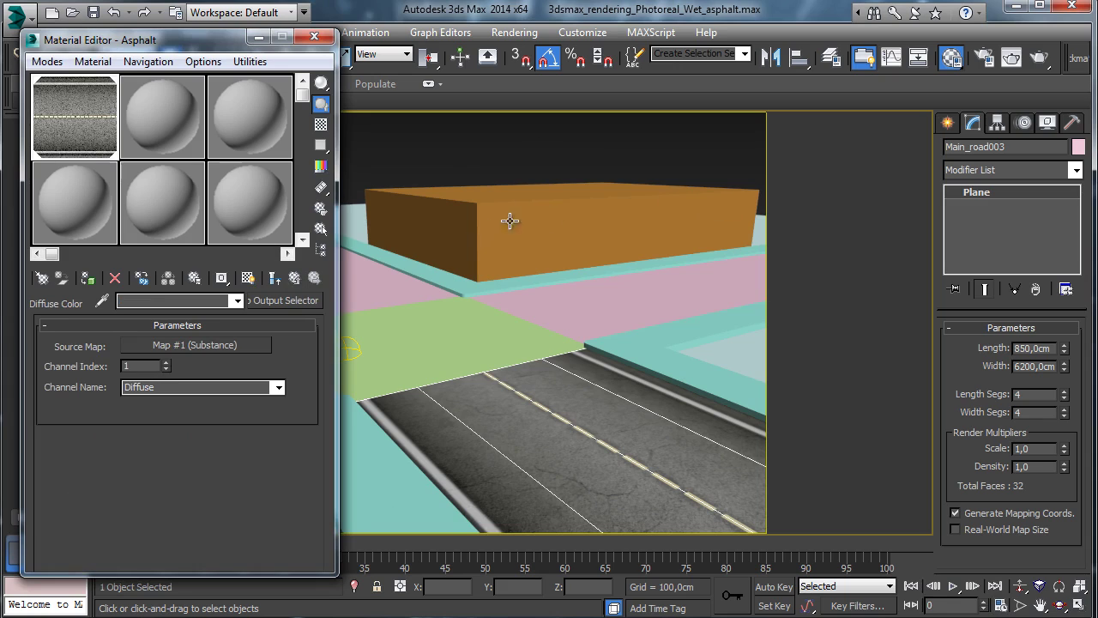
# Assign the Asphalt material to the other three main roads meeting at the intersection.
pyautogui.click(594, 293)
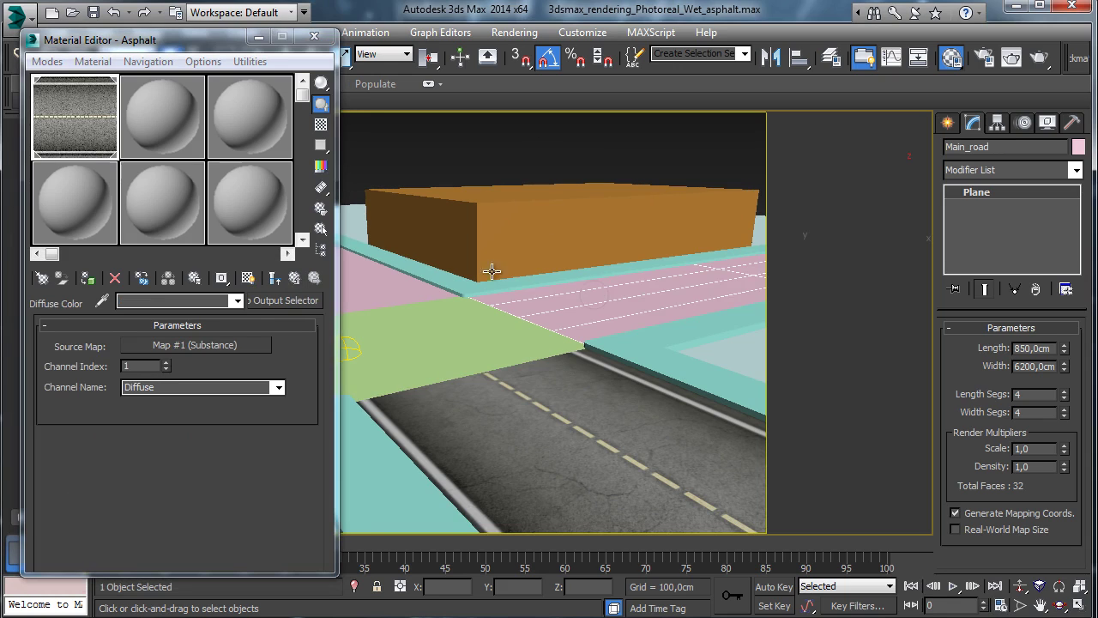
pyautogui.click(87, 278)
pyautogui.moveTo(181, 40); pyautogui.dragTo(861, 51)
pyautogui.click(760, 287)
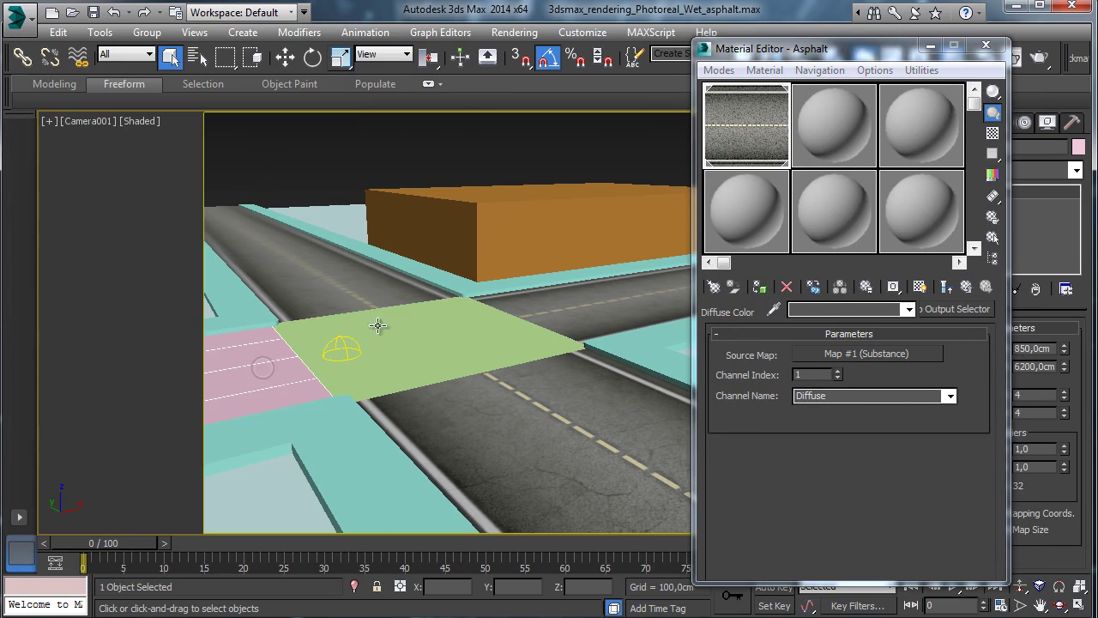
pyautogui.moveTo(748, 52); pyautogui.dragTo(89, 23)
# Set the road Substance map's texture size to an absolute 2048 width and 2048 height.
pyautogui.click(228, 323)
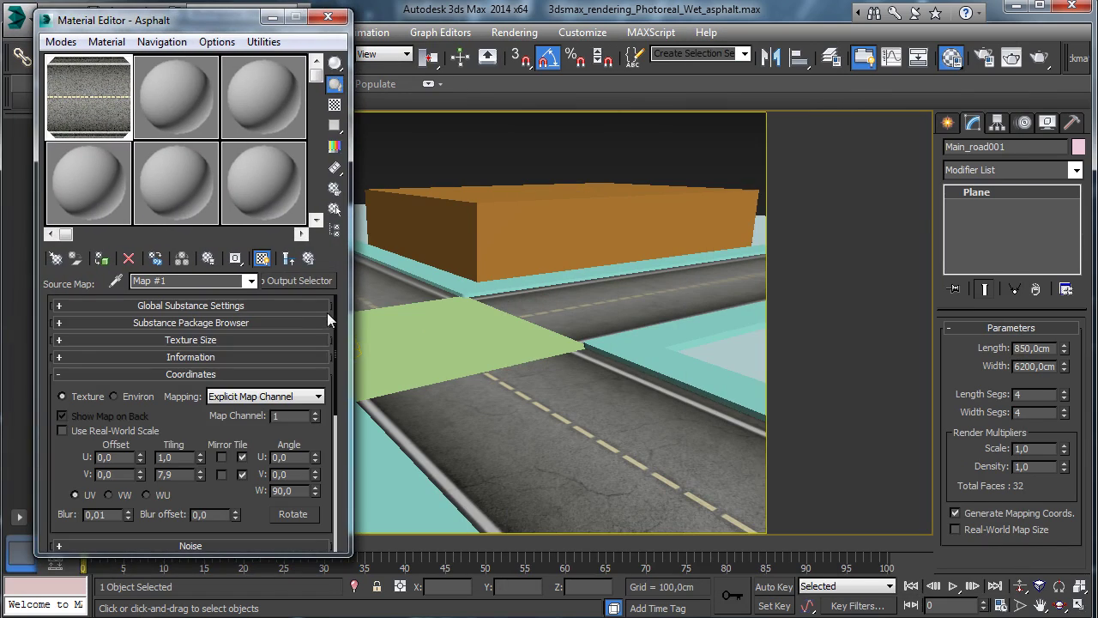
pyautogui.click(207, 340)
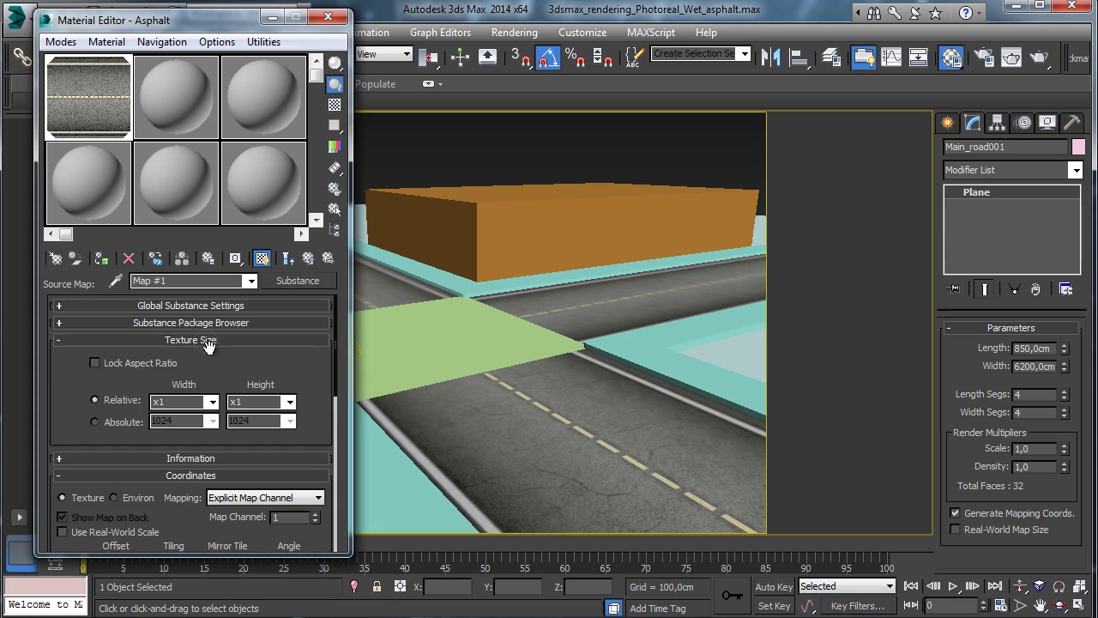
pyautogui.click(212, 421)
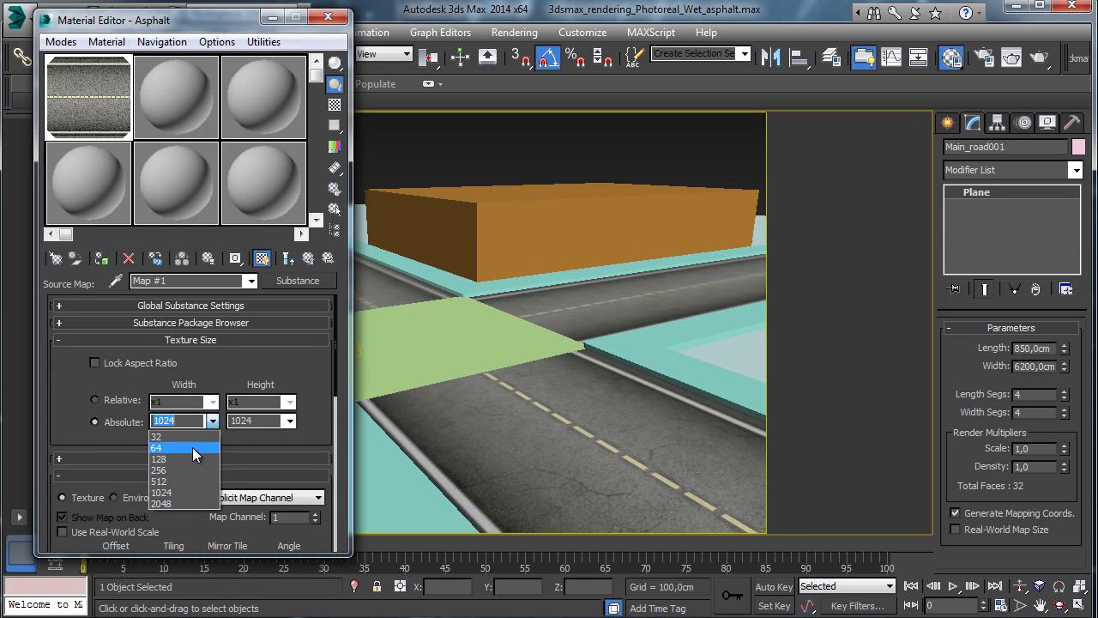
pyautogui.click(176, 507)
pyautogui.click(290, 422)
pyautogui.click(249, 470)
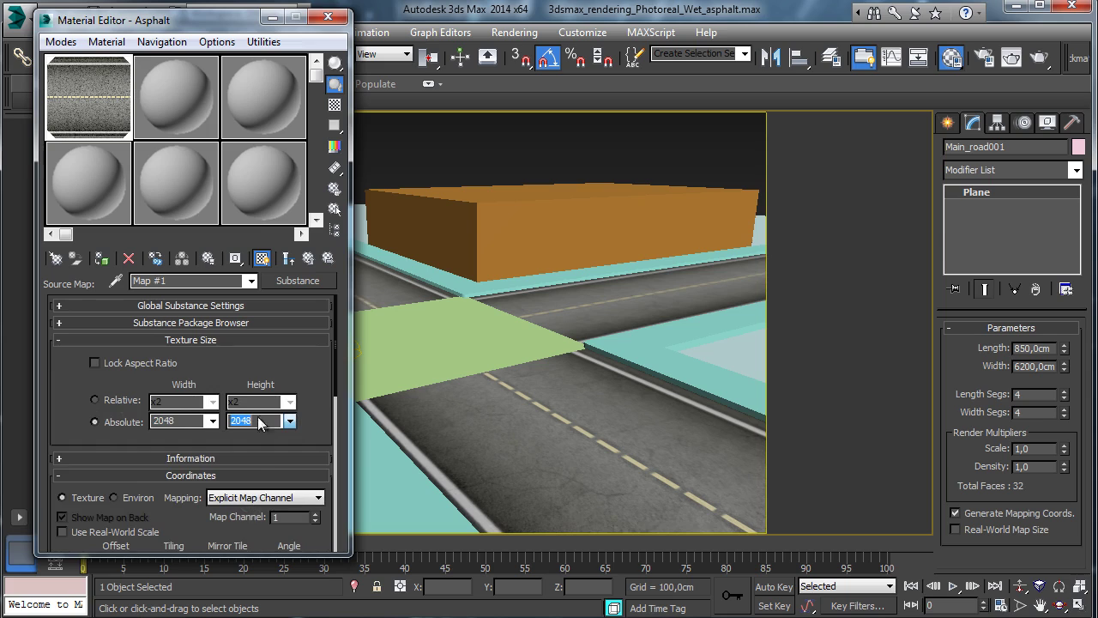
pyautogui.click(176, 340)
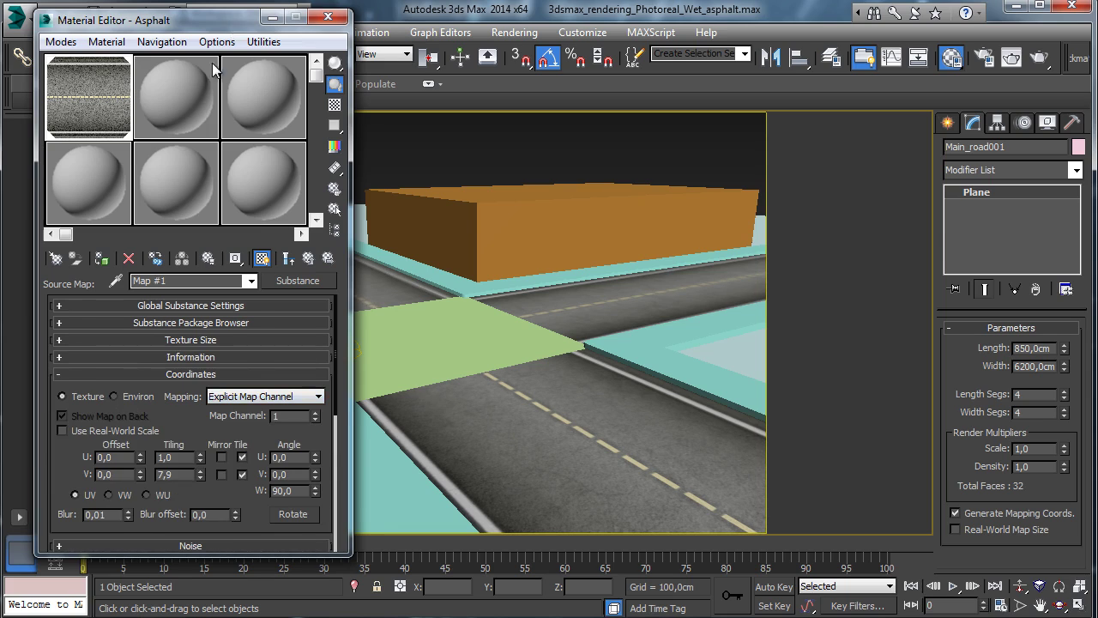
# Test-render the camera view with the higher-resolution road texture, and return to the Asphalt material's top level.
pyautogui.moveTo(212, 63); pyautogui.dragTo(180, 84)
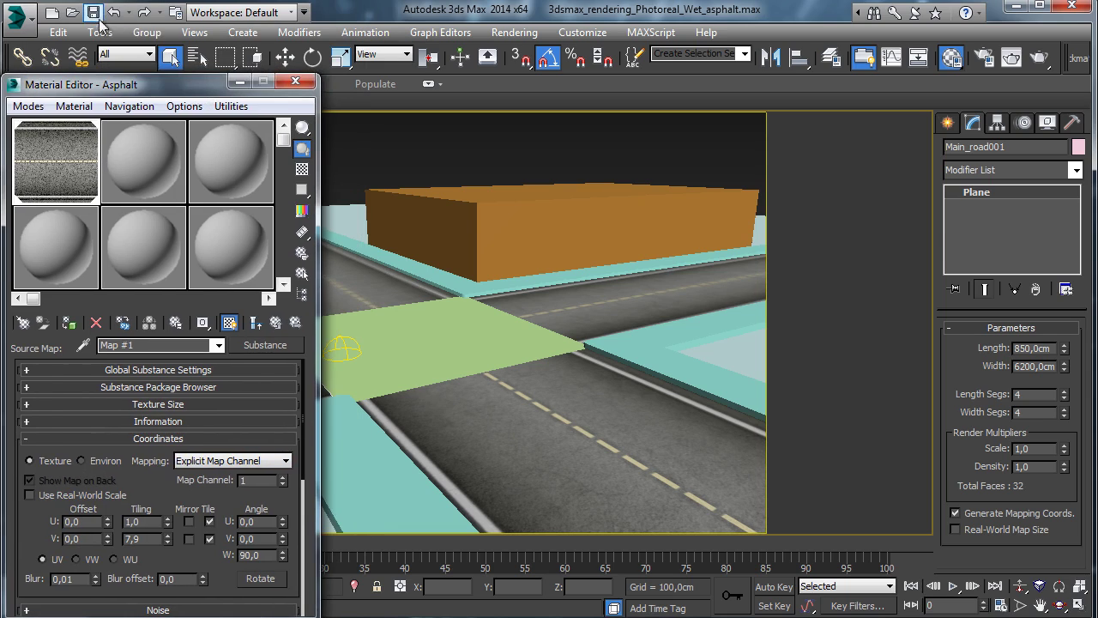
pyautogui.click(1037, 60)
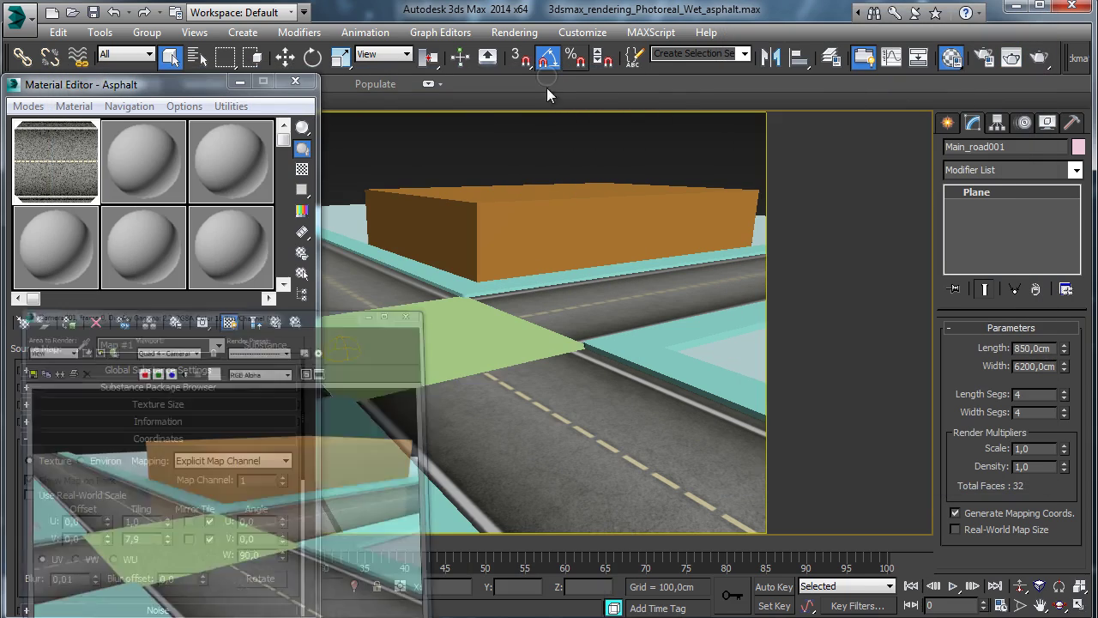
pyautogui.click(548, 75)
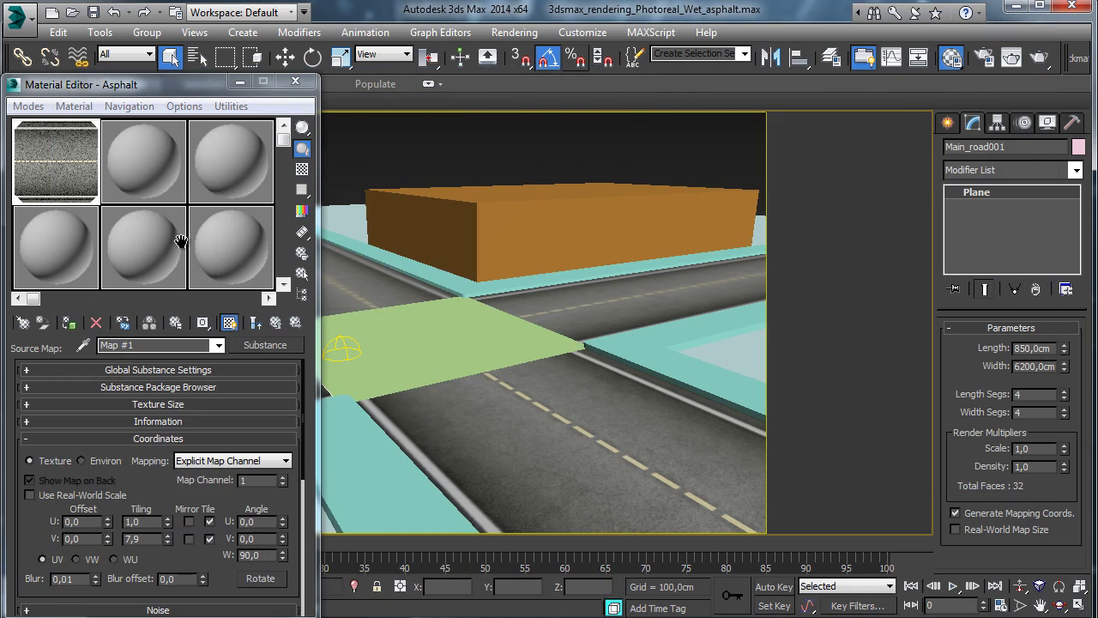
pyautogui.click(254, 324)
pyautogui.click(275, 323)
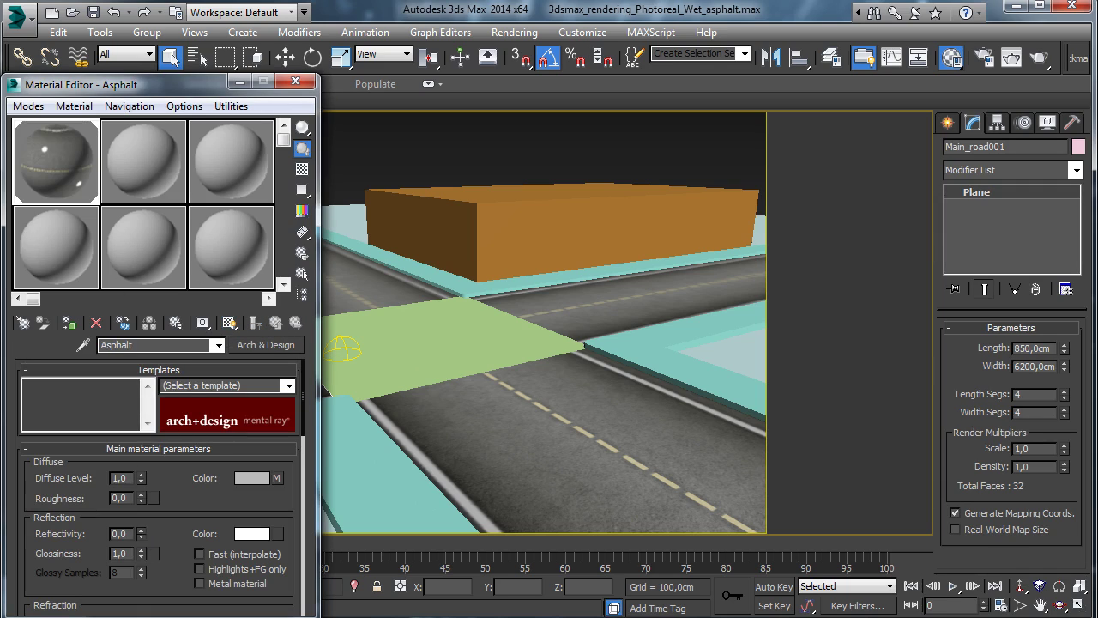
pyautogui.moveTo(195, 93); pyautogui.dragTo(207, 51)
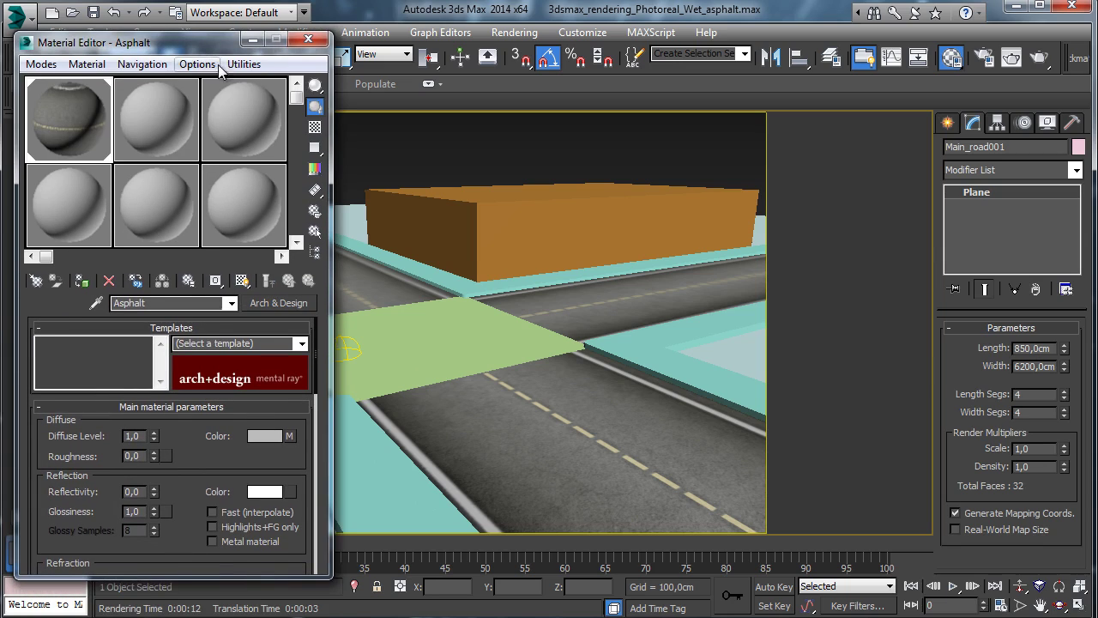
pyautogui.click(429, 348)
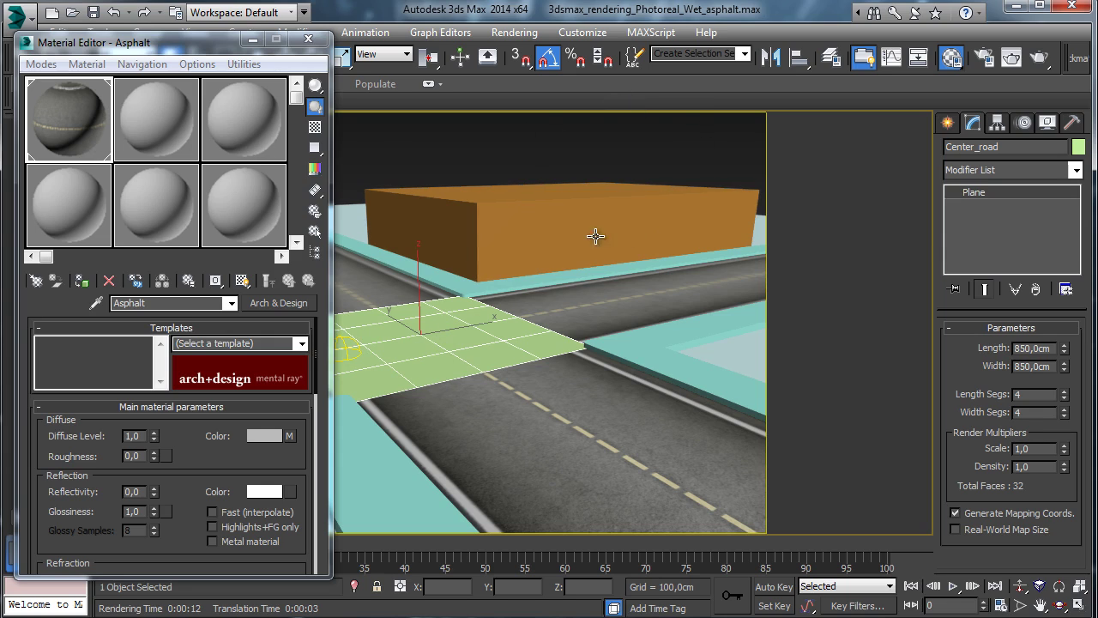
pyautogui.click(252, 39)
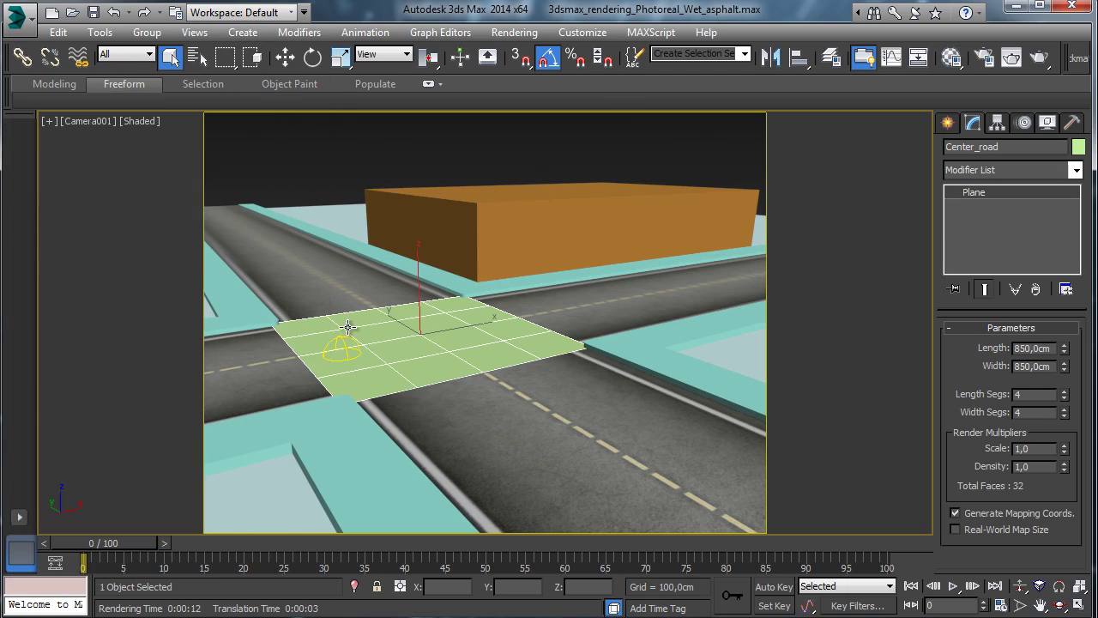
pyautogui.click(944, 57)
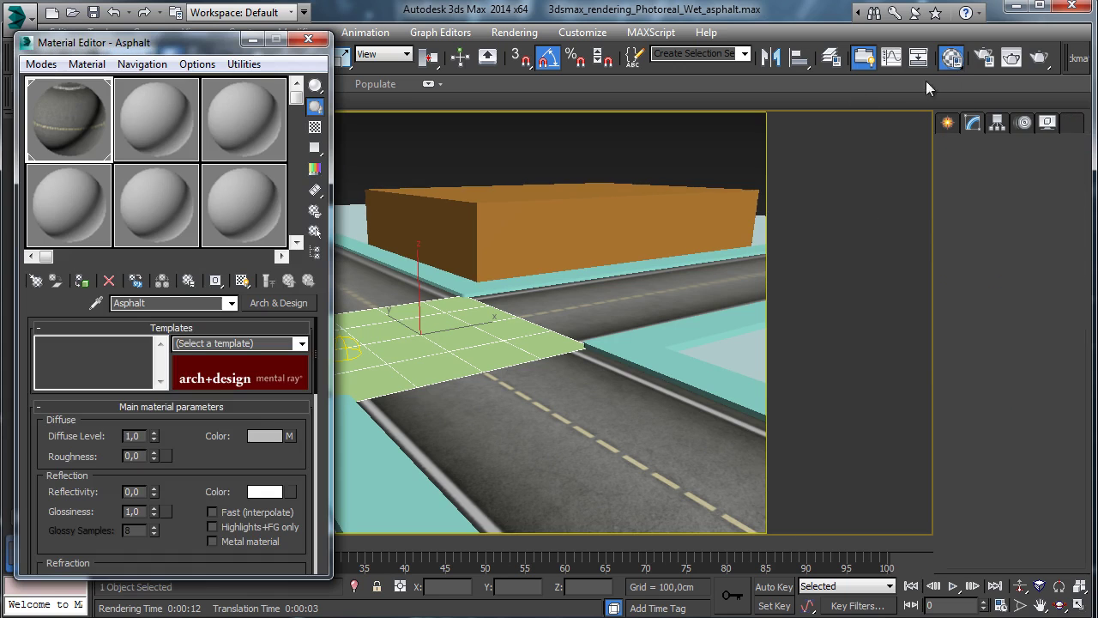
# Add a Bitmap map to the diffuse color of the unused 02 - Default material.
pyautogui.click(184, 131)
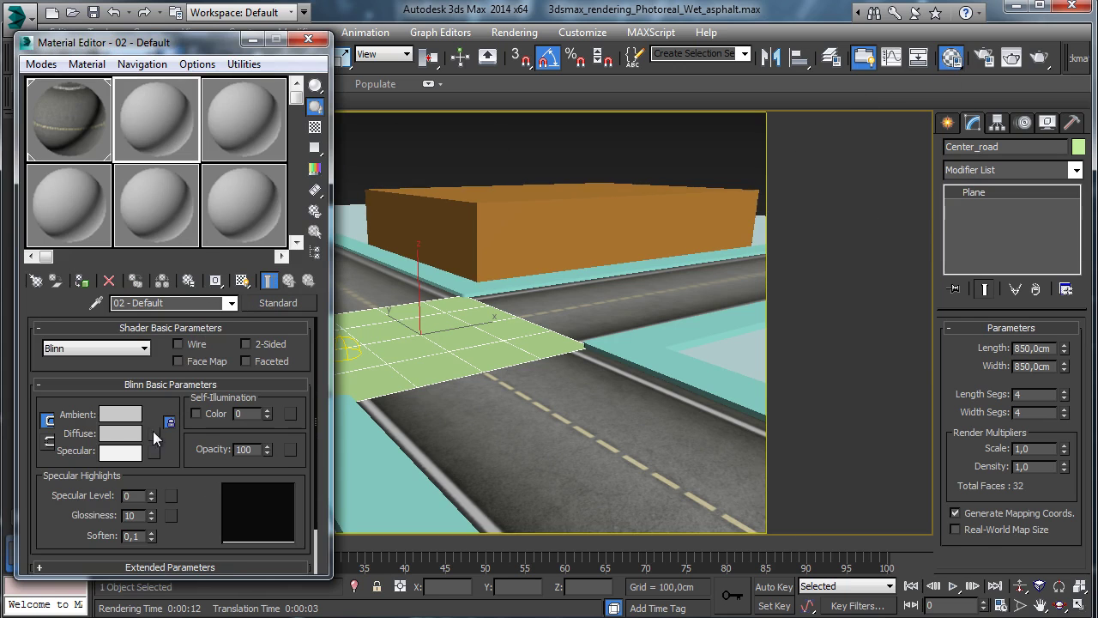
pyautogui.click(154, 433)
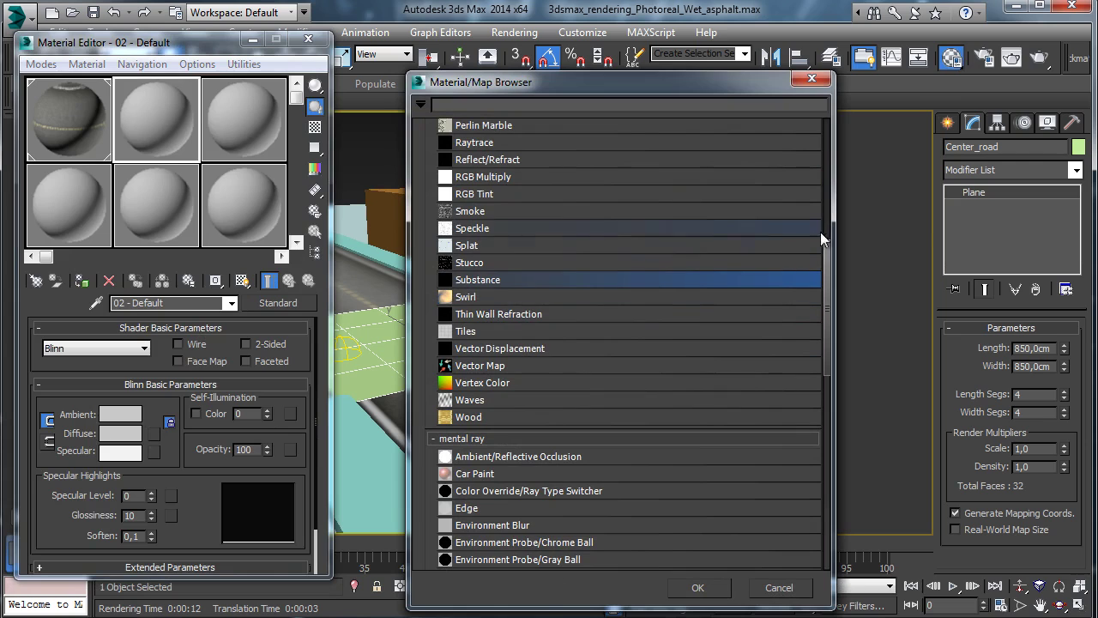
pyautogui.moveTo(826, 251); pyautogui.dragTo(839, 123)
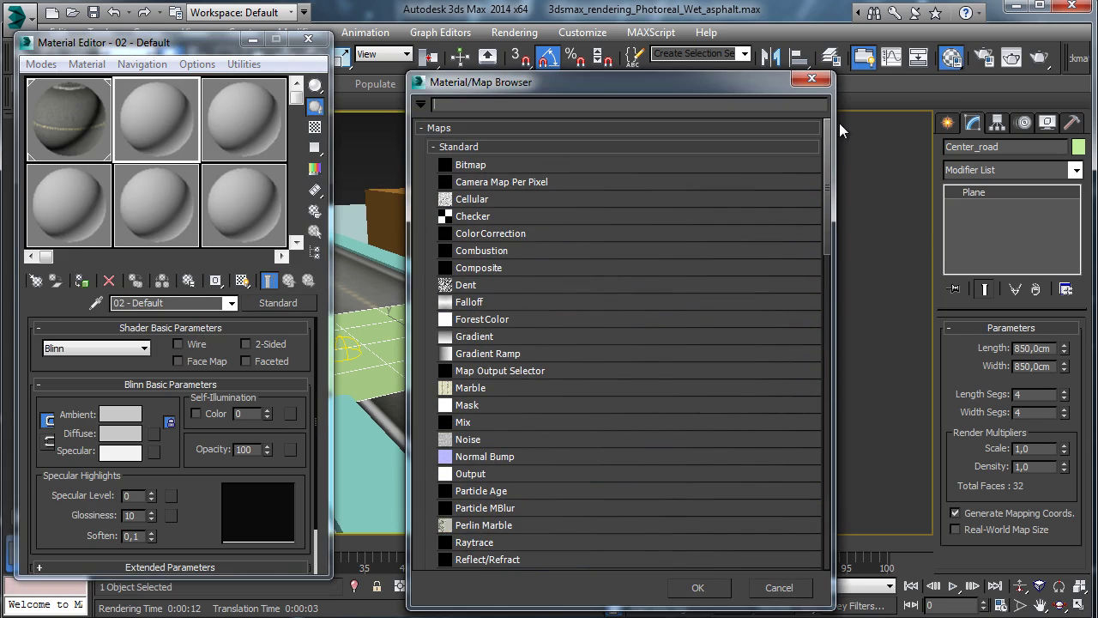
pyautogui.doubleClick(474, 168)
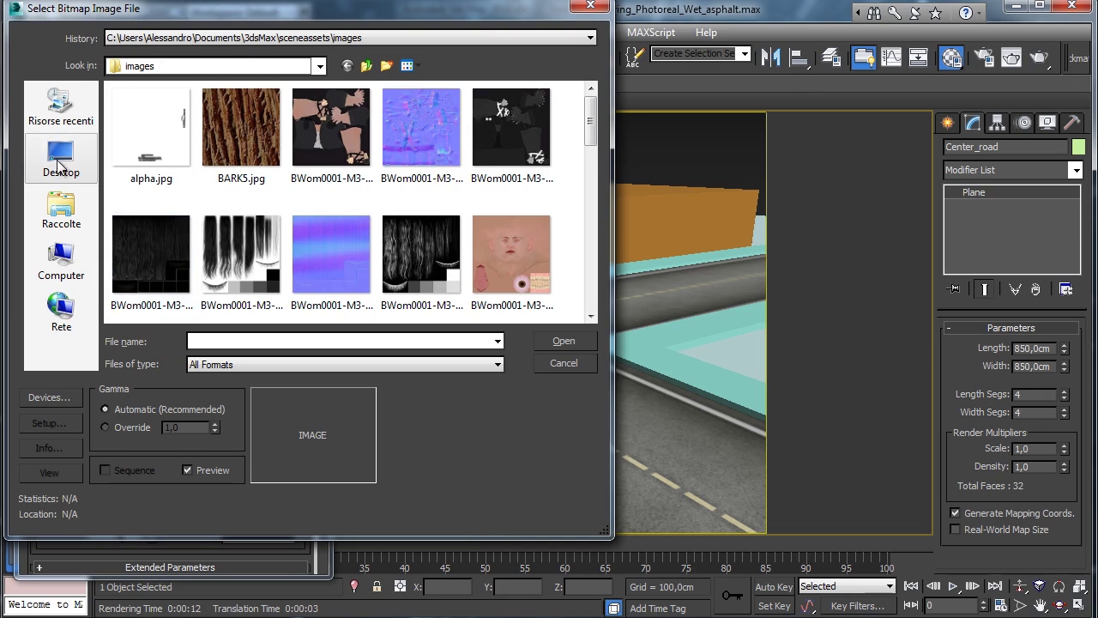
# Load Sky.exr from the Textures folder of the 3dsmax_rendering_Photoreal_Wet_asphalt project with the default OpenEXR settings.
pyautogui.click(60, 158)
pyautogui.moveTo(590, 145); pyautogui.dragTo(577, 267)
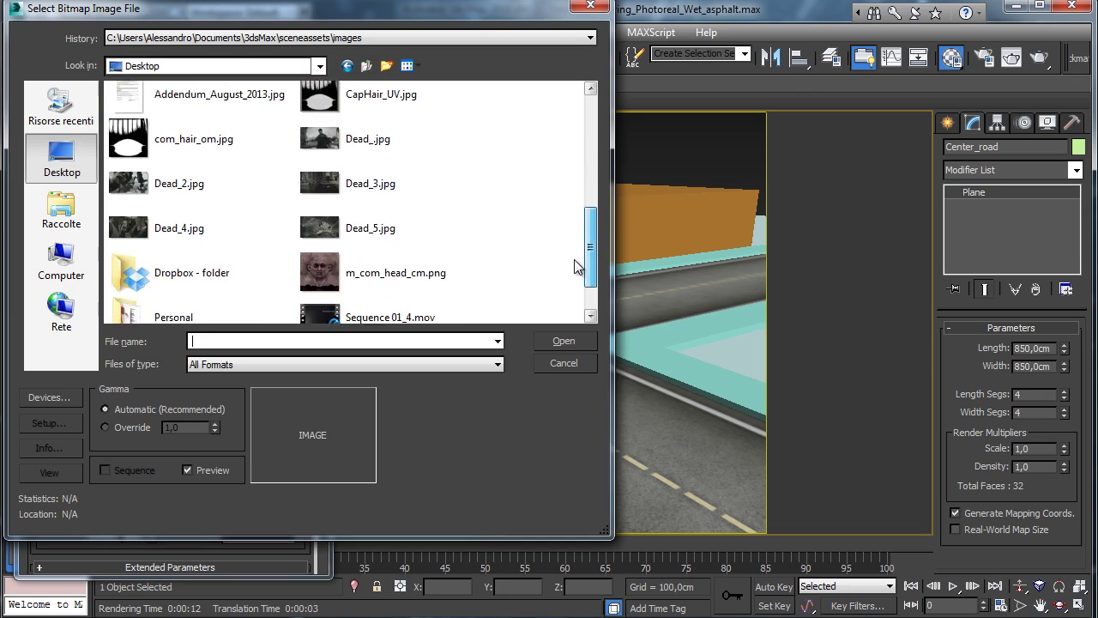
pyautogui.doubleClick(124, 208)
pyautogui.doubleClick(172, 127)
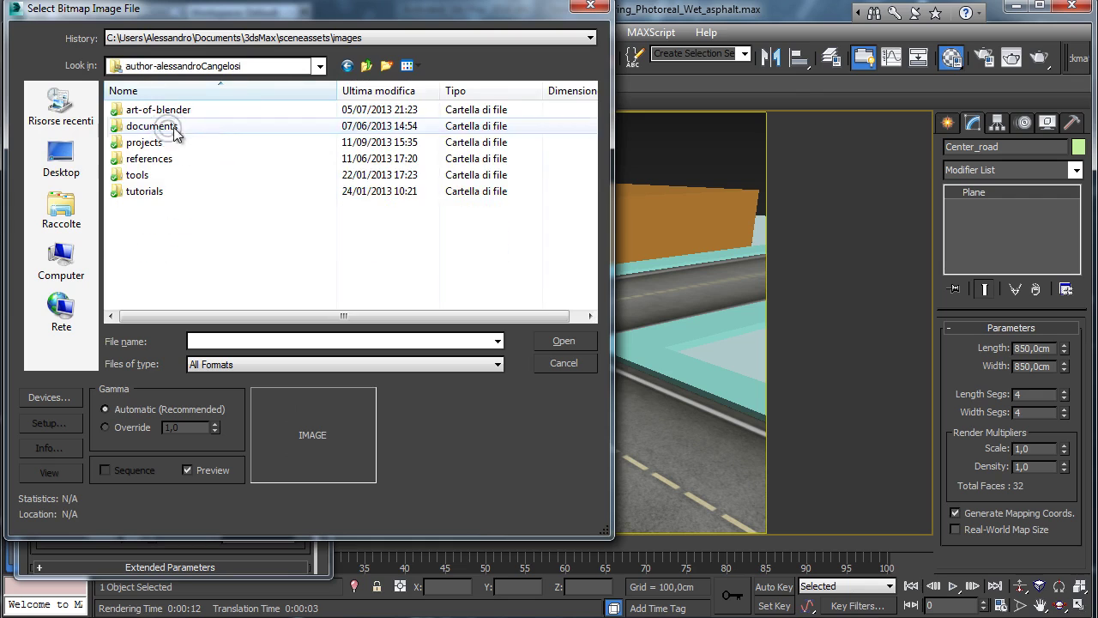
pyautogui.doubleClick(147, 192)
pyautogui.doubleClick(150, 112)
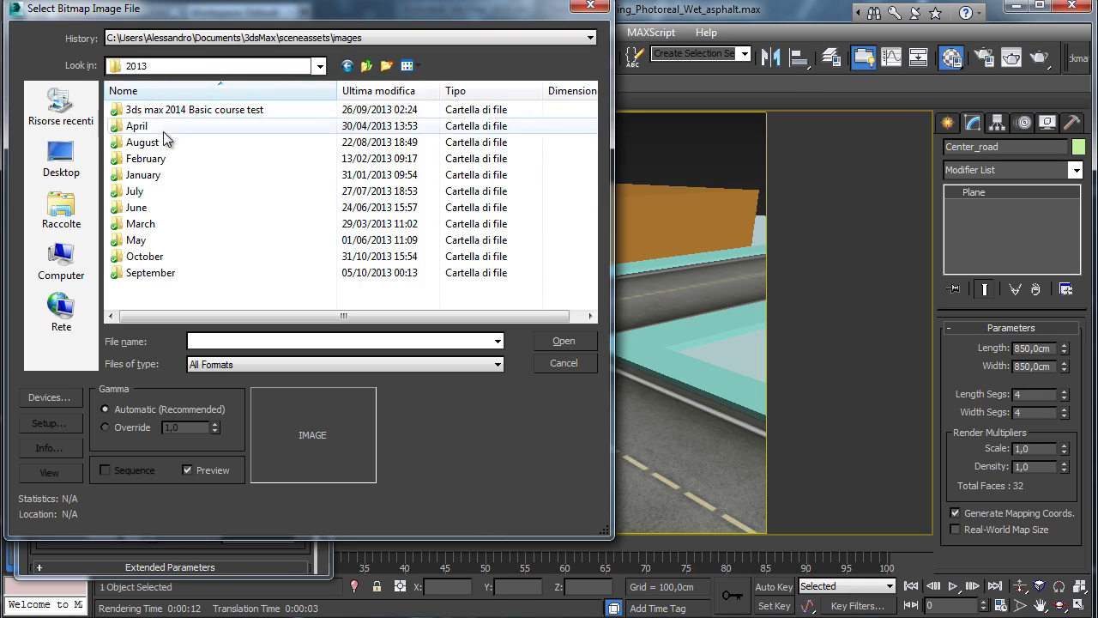
pyautogui.doubleClick(147, 255)
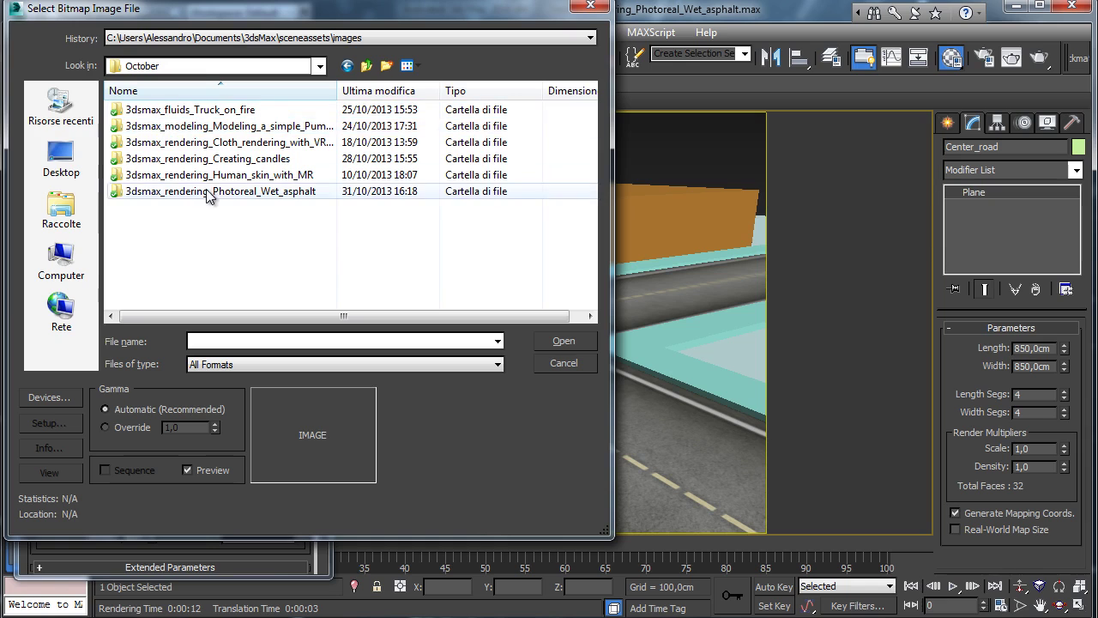
pyautogui.doubleClick(209, 192)
pyautogui.doubleClick(157, 113)
pyautogui.click(161, 112)
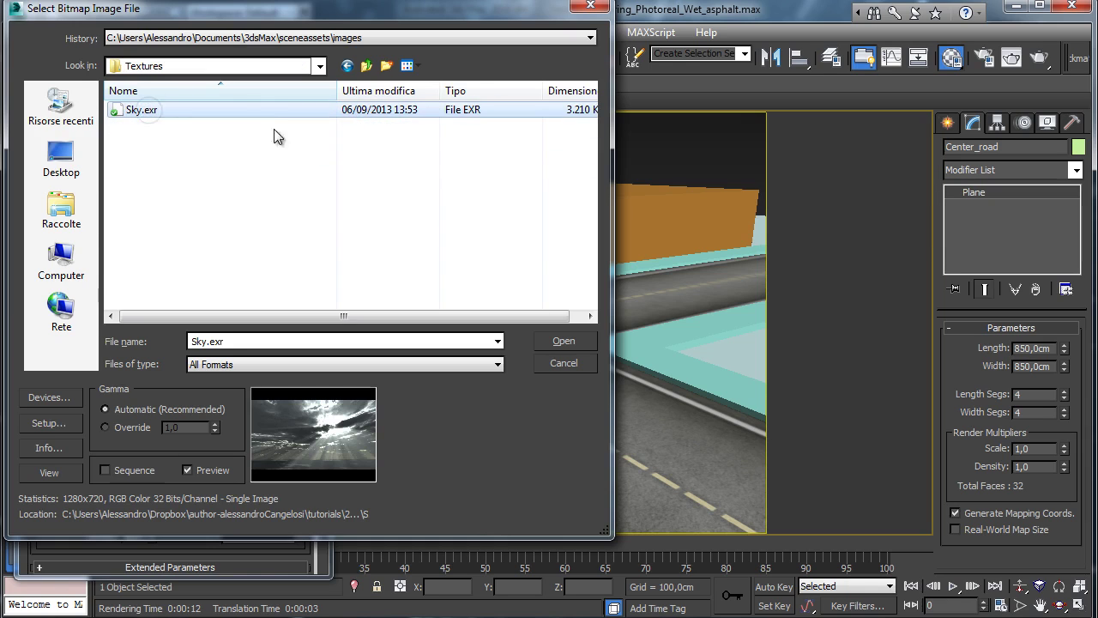
pyautogui.click(574, 341)
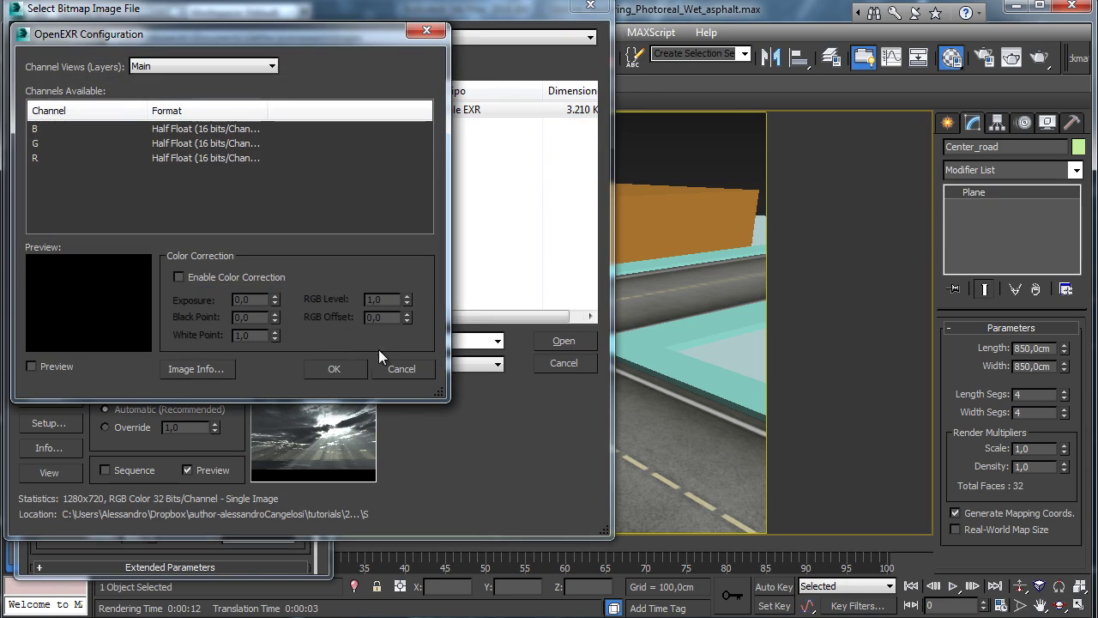
pyautogui.click(333, 369)
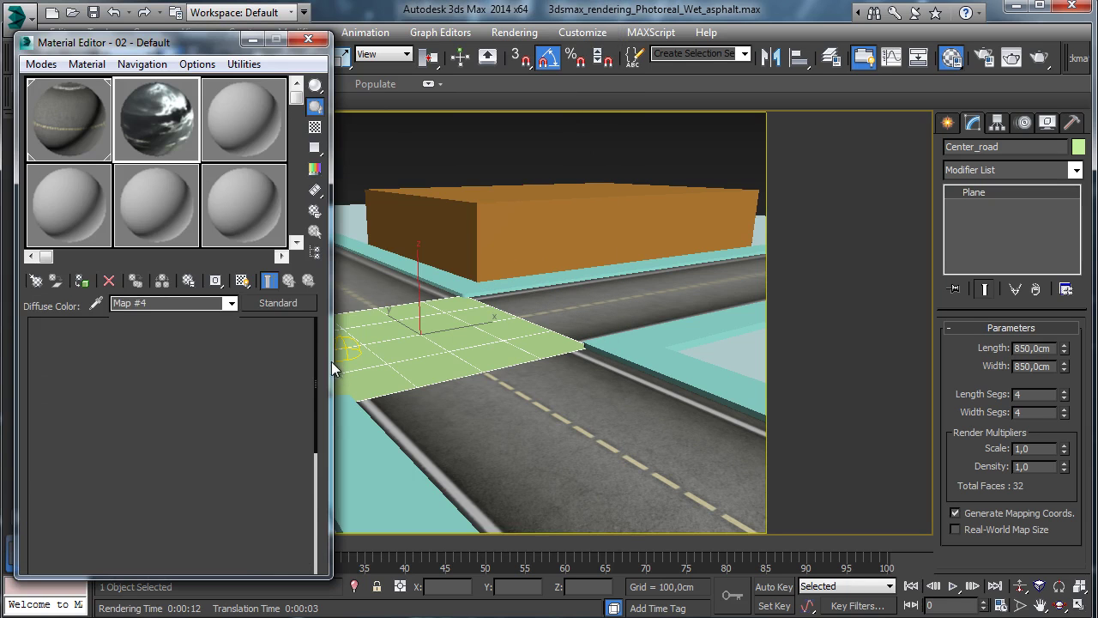
# Switch the sky bitmap's coordinates to Environ with Spherical Environment mapping.
pyautogui.click(268, 285)
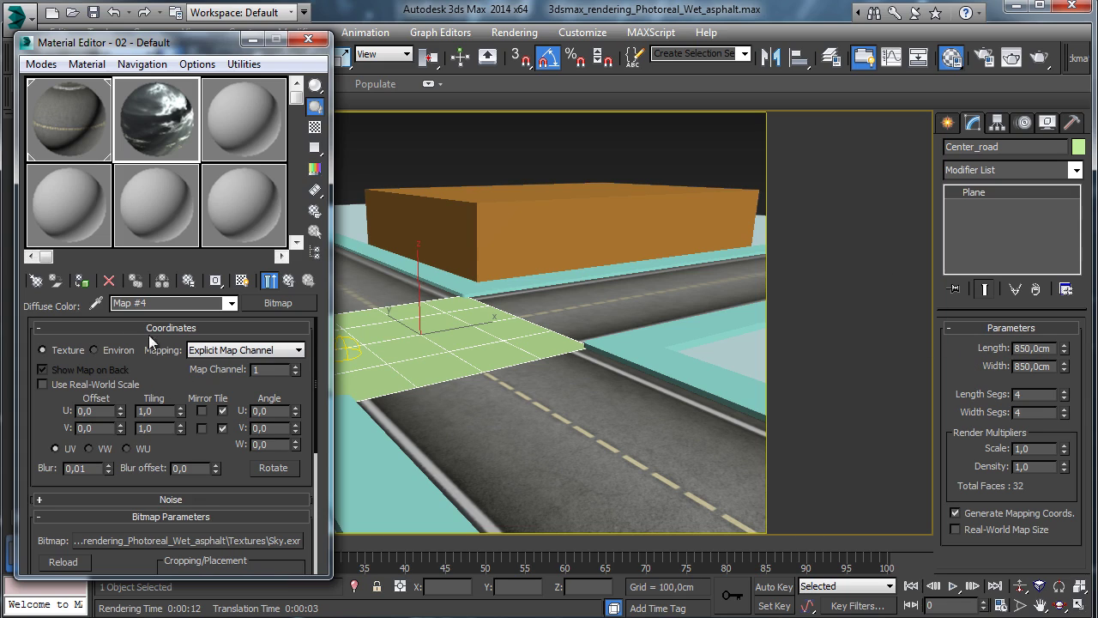
pyautogui.click(95, 351)
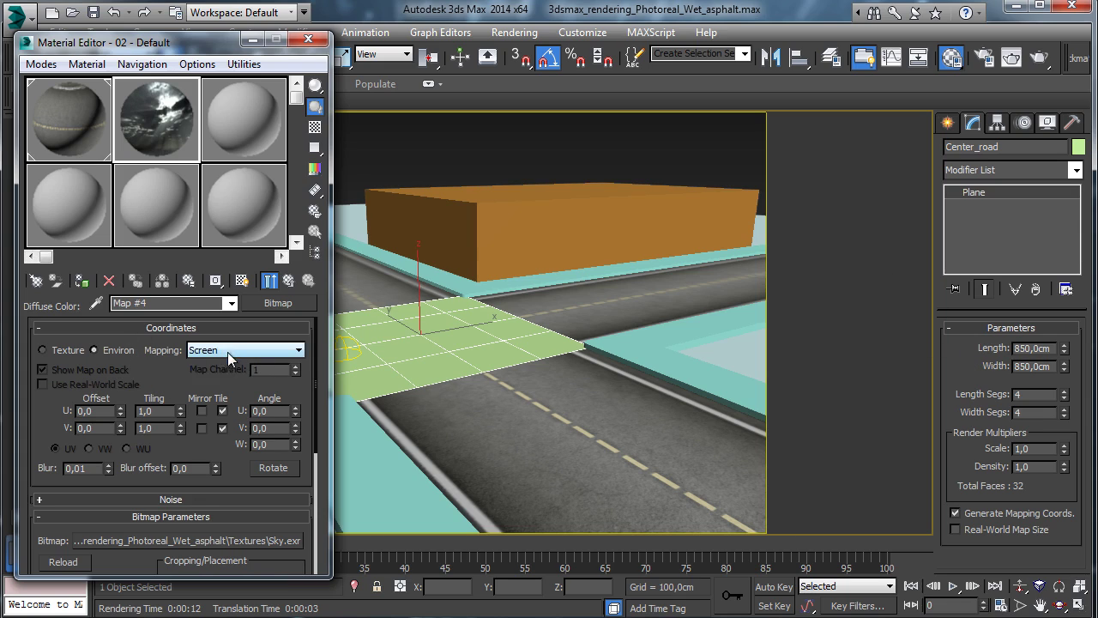
pyautogui.click(228, 352)
pyautogui.click(245, 366)
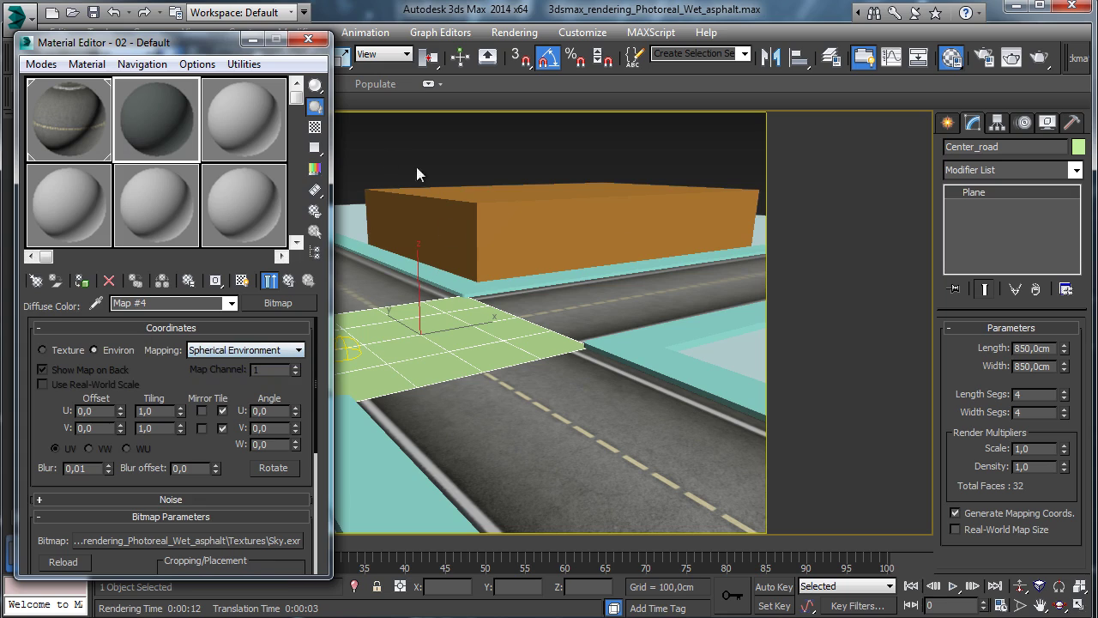
# Assign the sky bitmap as the Skylight's sky color map, and test-render the camera view.
pyautogui.click(343, 343)
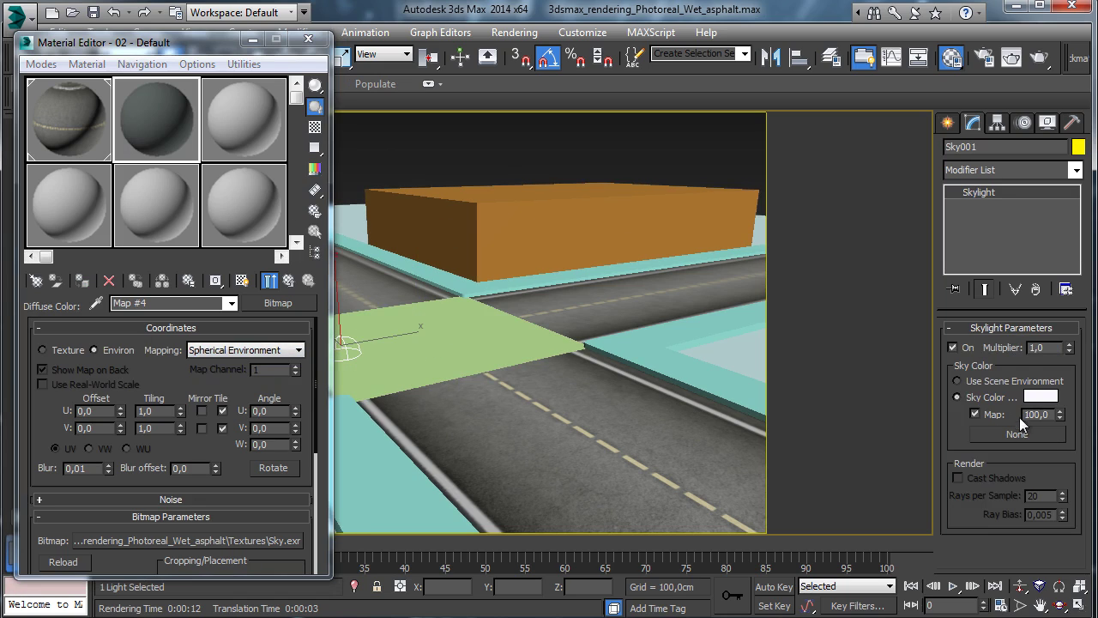
pyautogui.moveTo(256, 305); pyautogui.dragTo(1016, 434)
pyautogui.click(515, 365)
pyautogui.click(1037, 60)
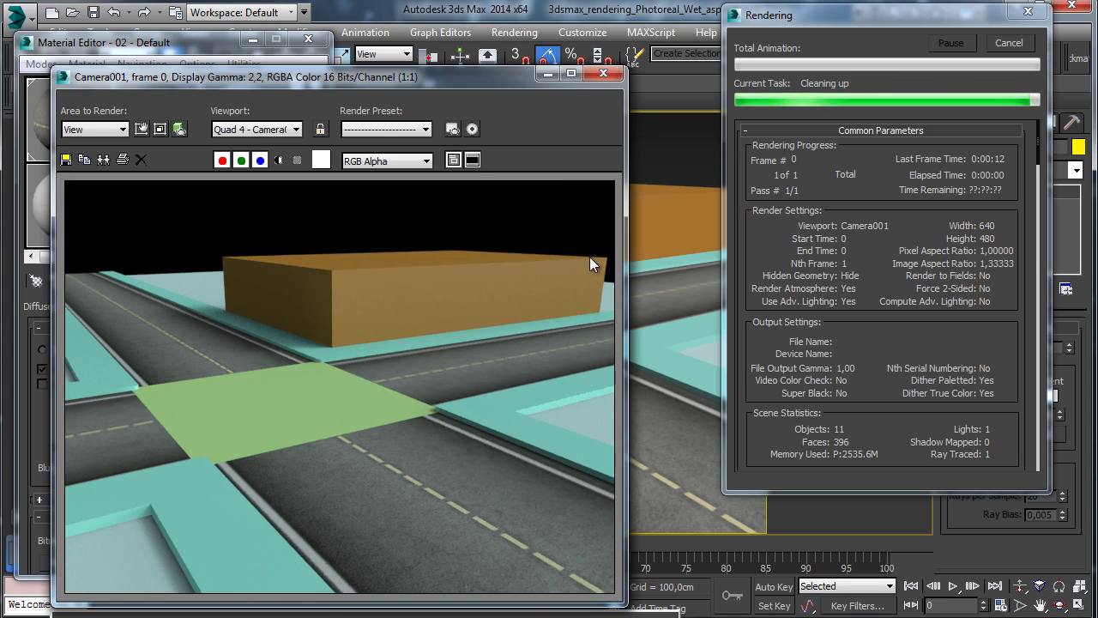
pyautogui.click(548, 74)
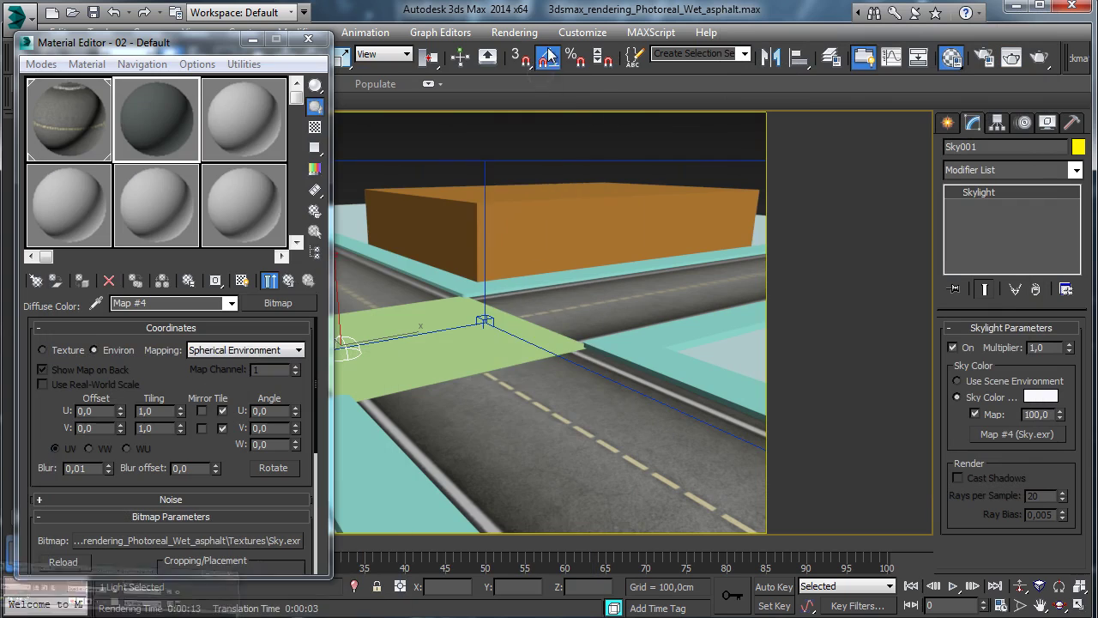
# Assign the sky bitmap as an instance to the scene's environment map, and render the camera view.
pyautogui.click(514, 31)
pyautogui.click(566, 188)
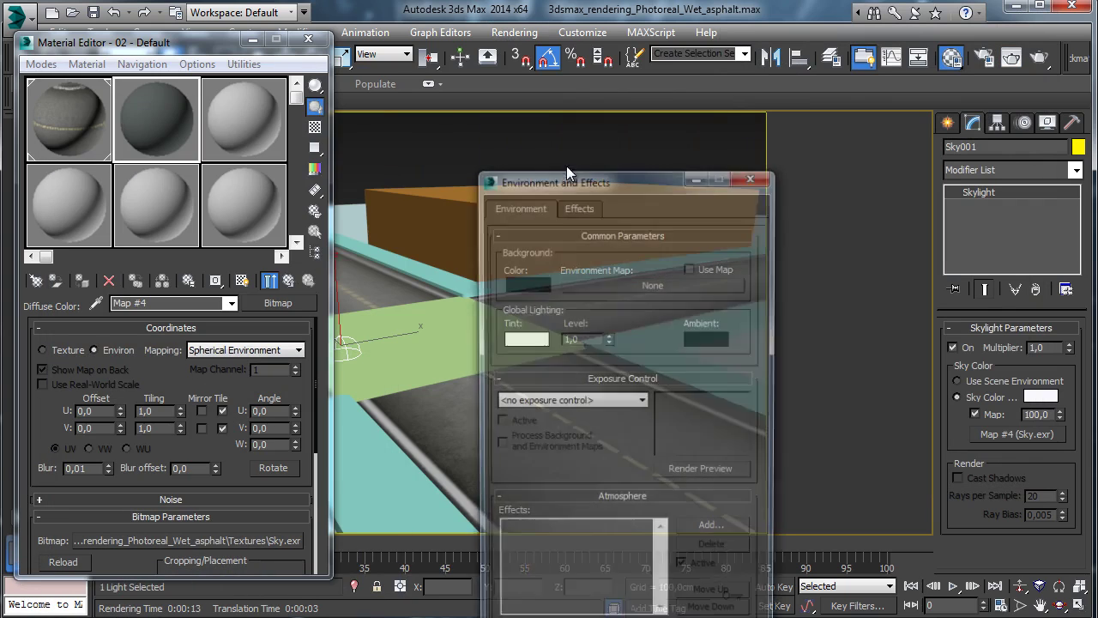
pyautogui.moveTo(590, 183); pyautogui.dragTo(502, 34)
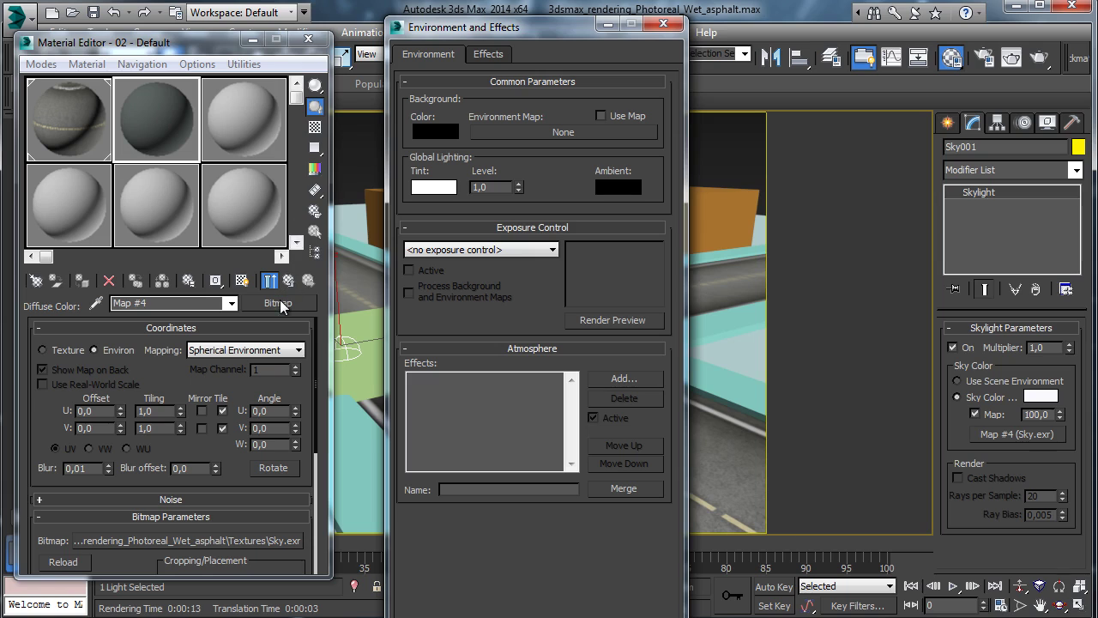
pyautogui.moveTo(280, 307); pyautogui.dragTo(565, 133)
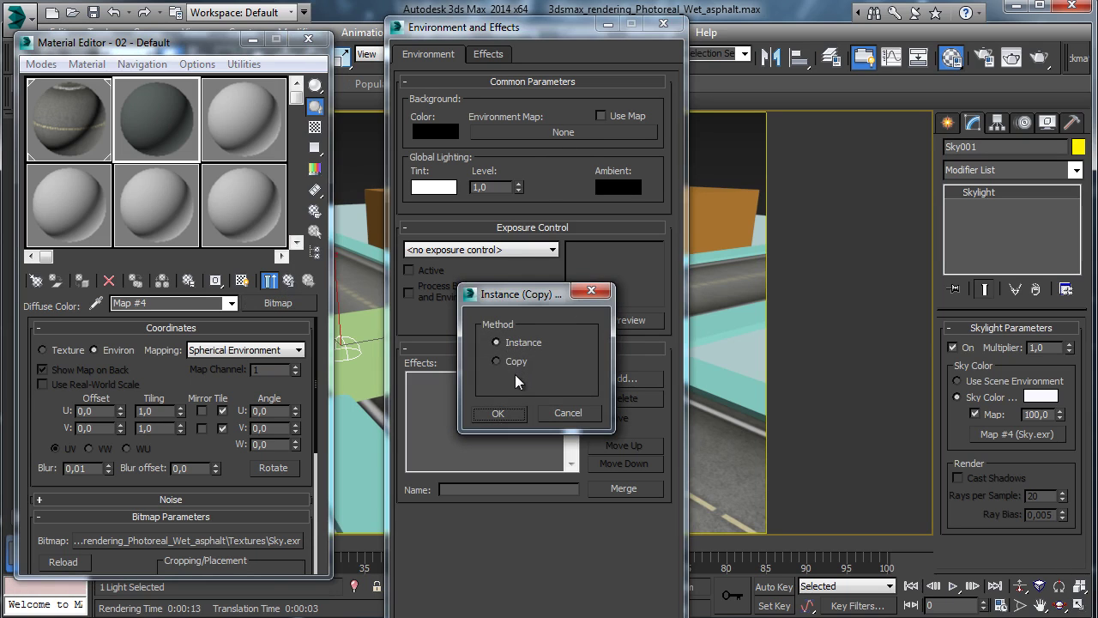
pyautogui.click(498, 413)
pyautogui.click(663, 23)
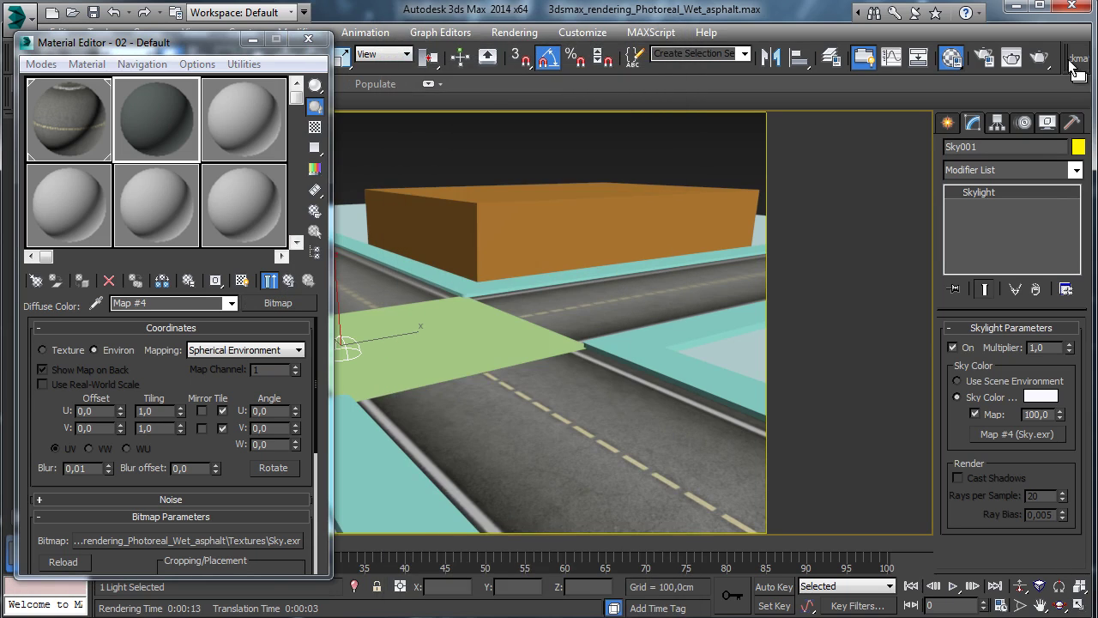
pyautogui.click(1039, 58)
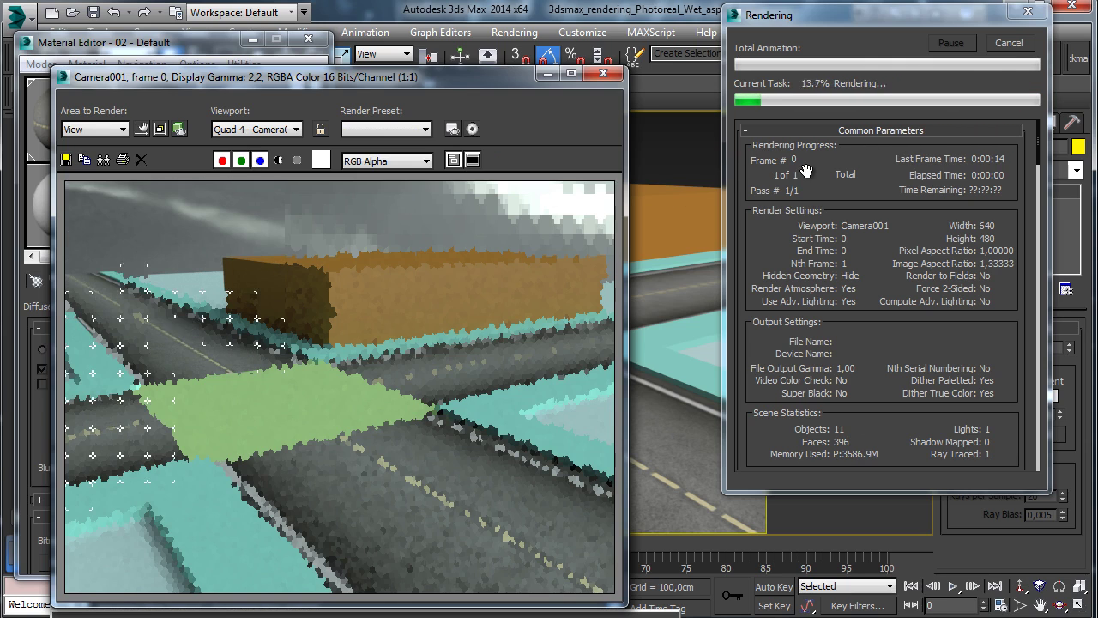
# Stop the running camera test render and put the rendered frame away.
pyautogui.click(1010, 46)
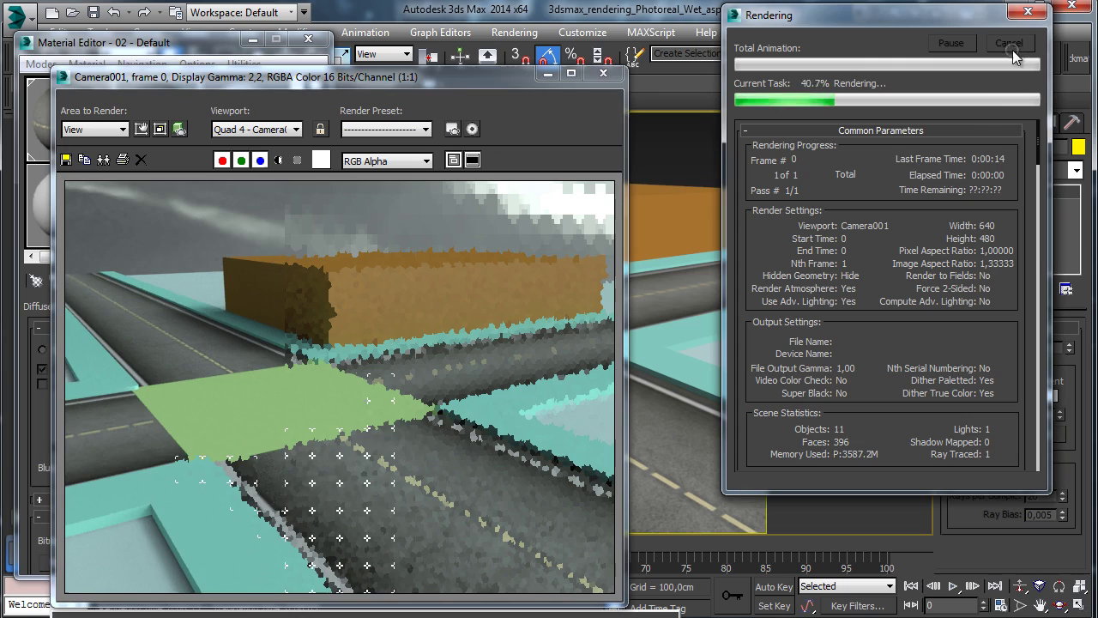
pyautogui.click(548, 74)
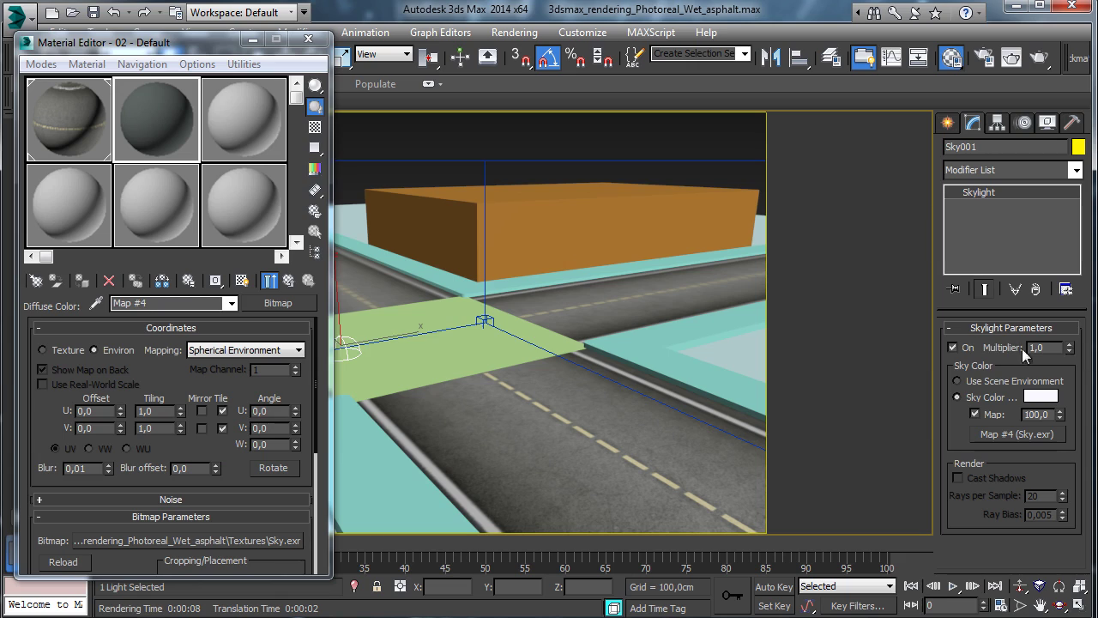
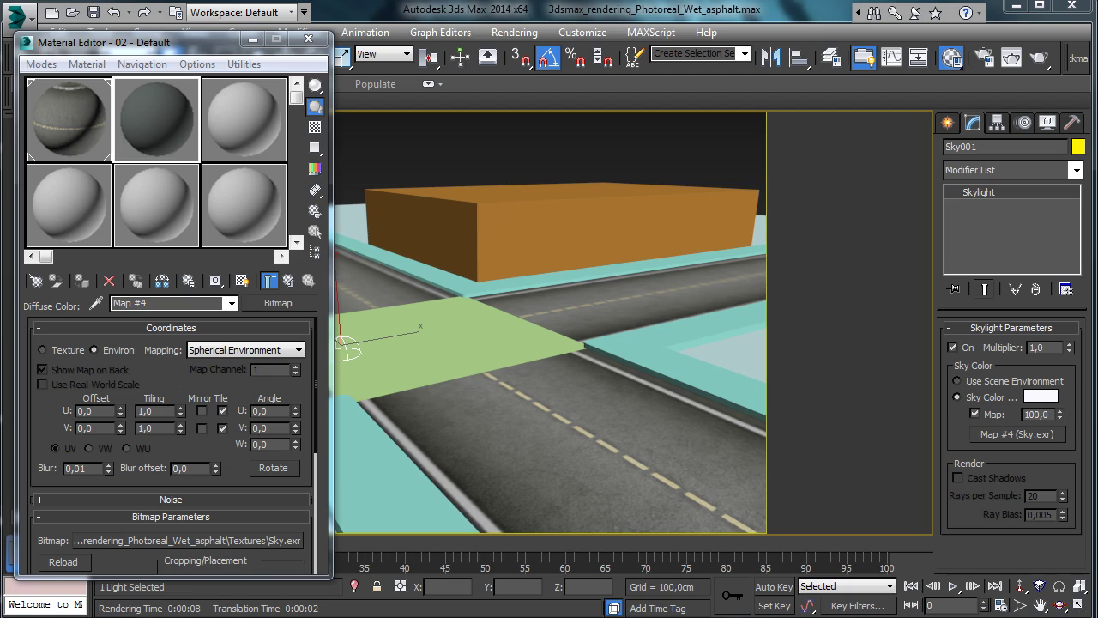
# Replace the Asphalt material's diffuse color map with a Composite map, keeping the old map as a sub-map.
pyautogui.click(70, 115)
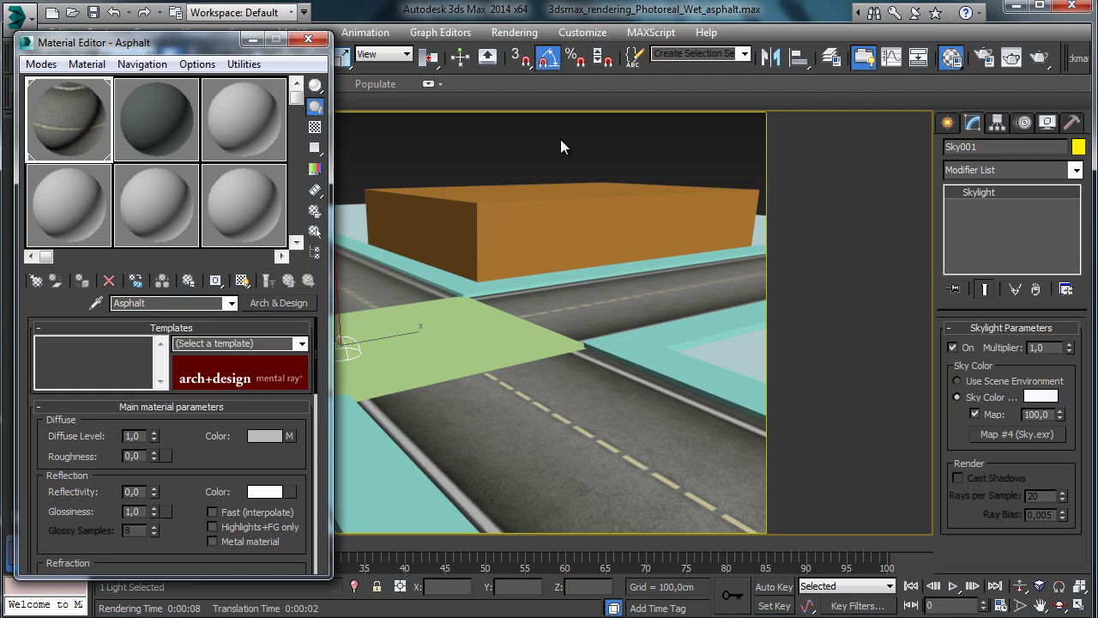
pyautogui.click(289, 435)
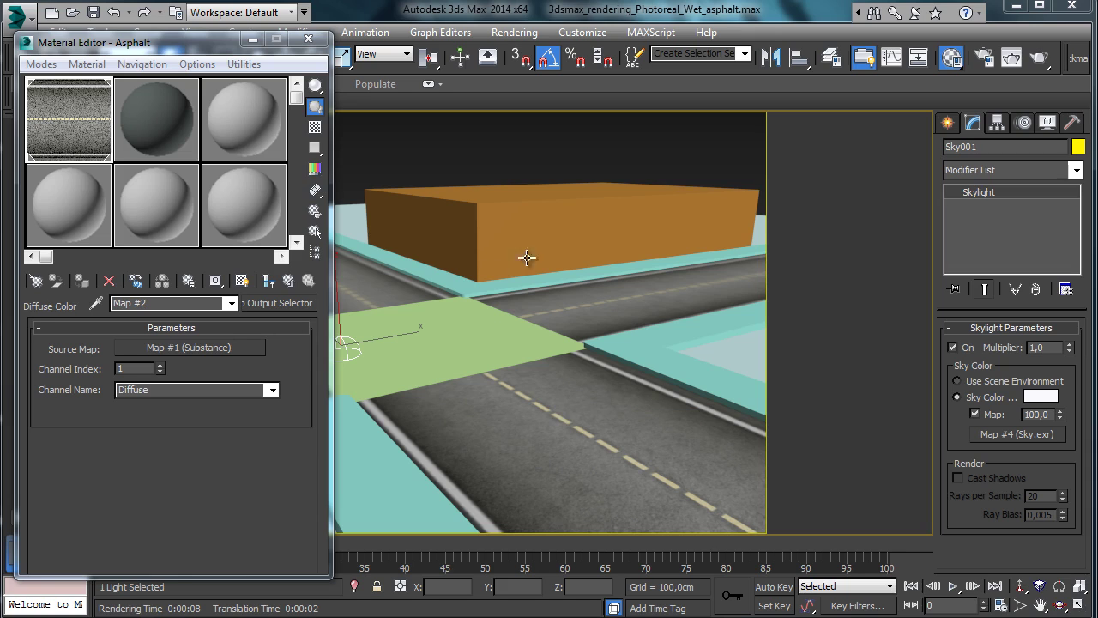
pyautogui.click(285, 305)
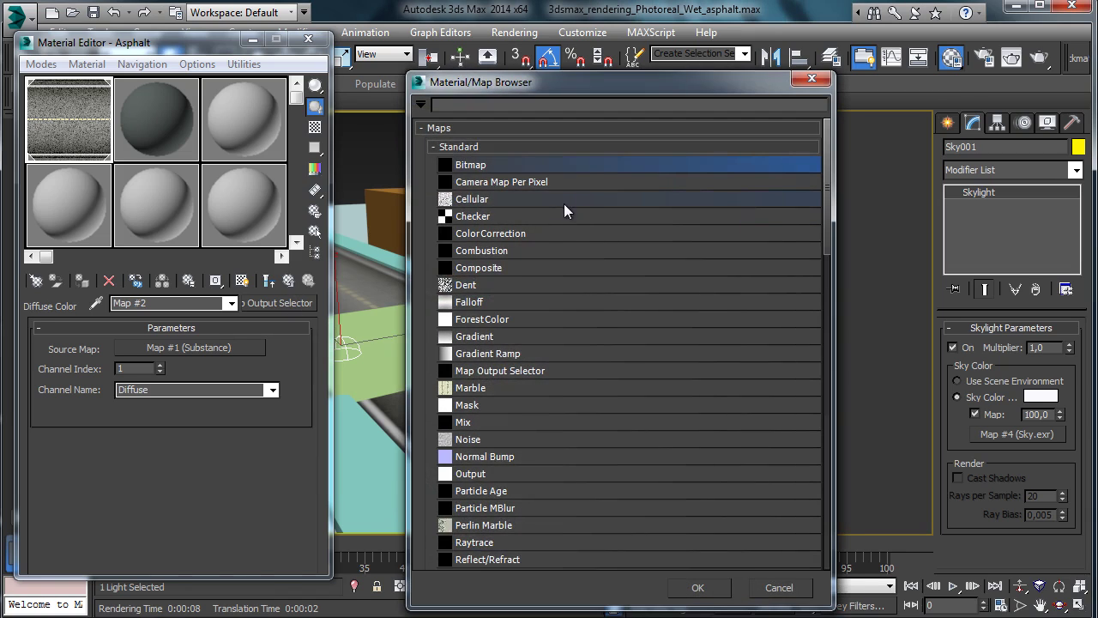
pyautogui.doubleClick(489, 268)
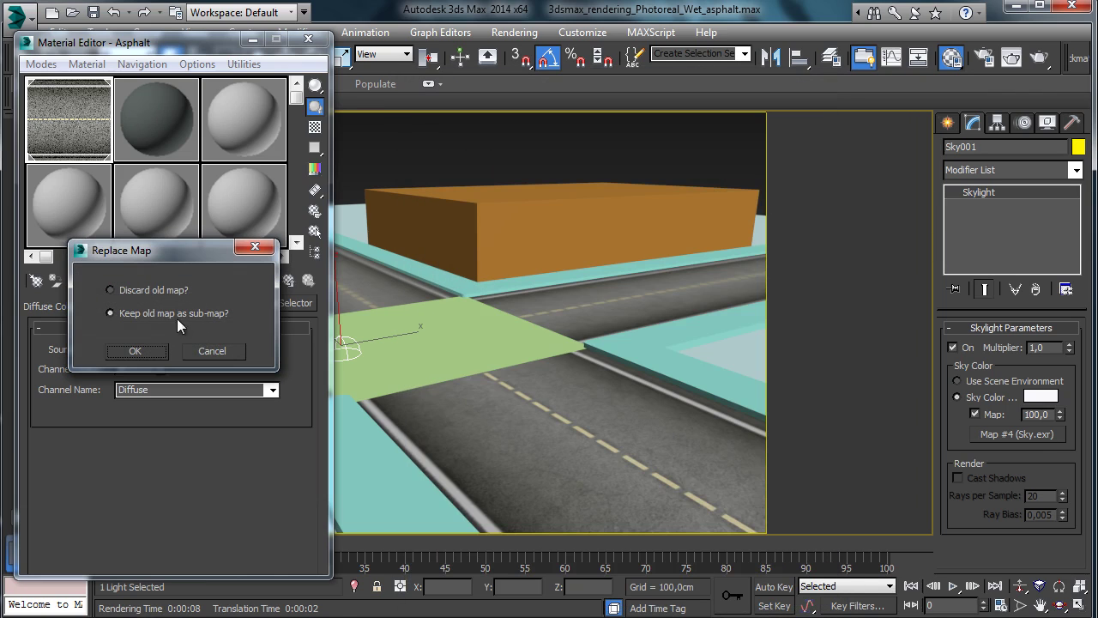
pyautogui.click(146, 354)
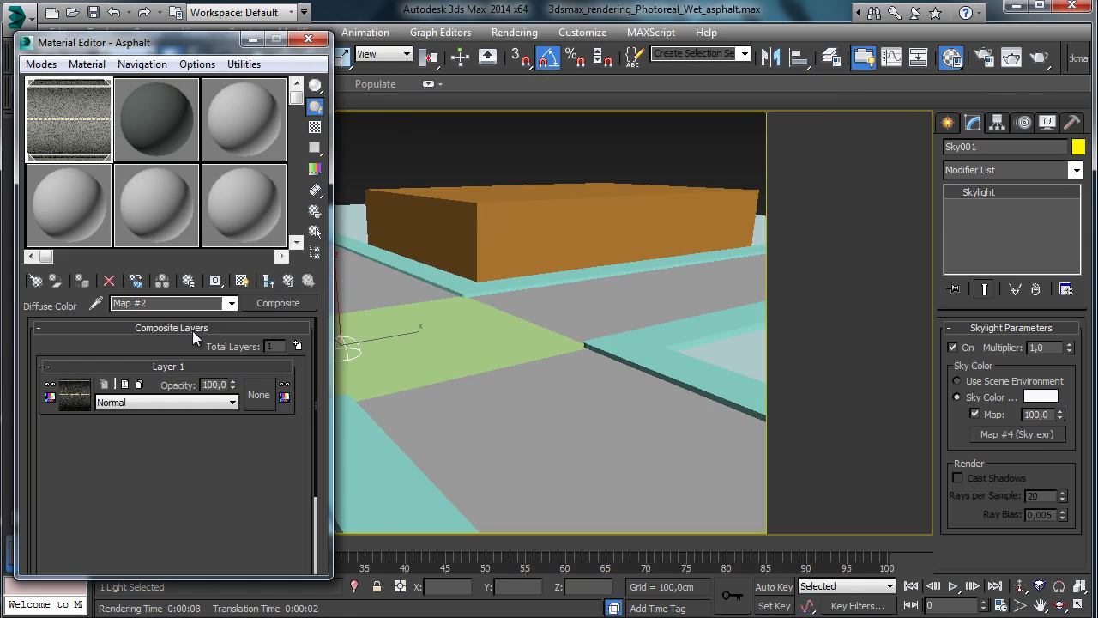
# Add a second layer to the Composite map and assign a Noise map to it.
pyautogui.click(297, 346)
pyautogui.click(73, 394)
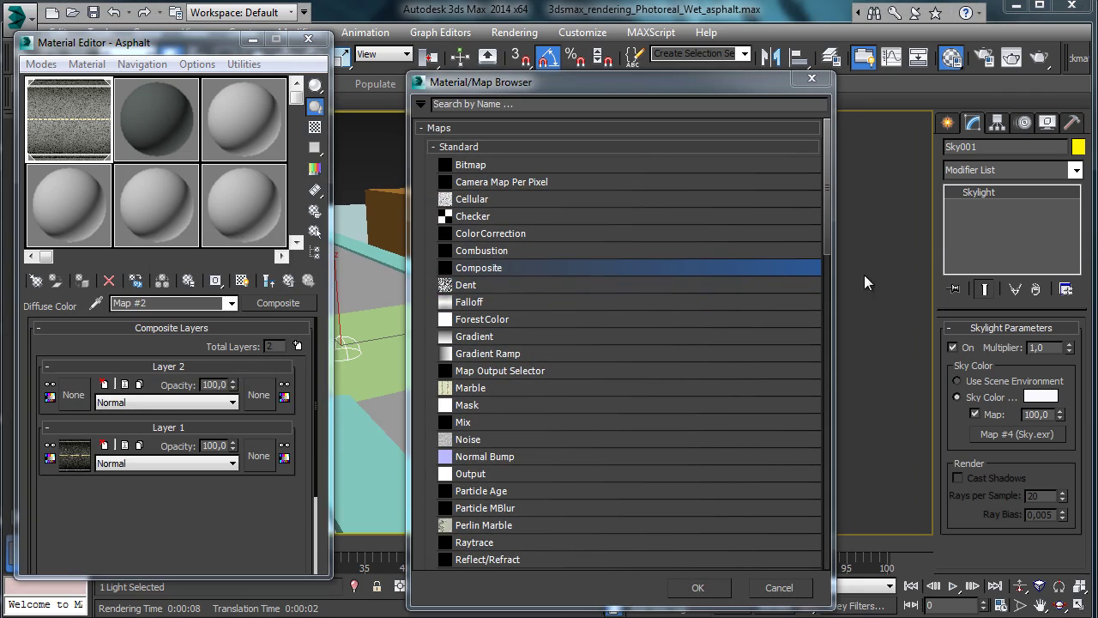
pyautogui.moveTo(826, 254); pyautogui.dragTo(827, 316)
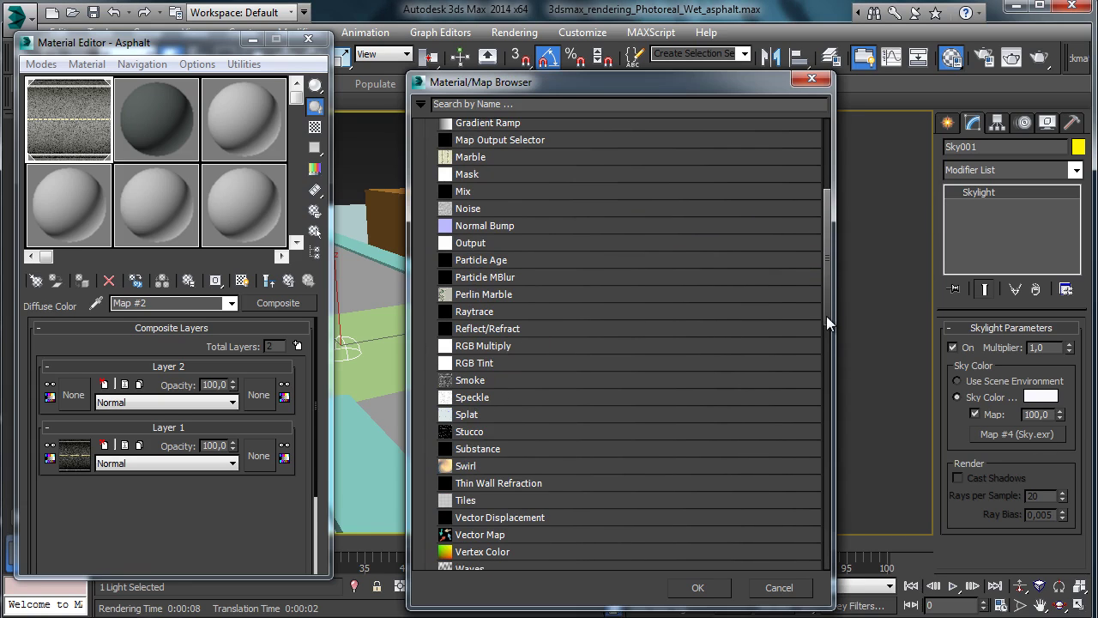
pyautogui.click(496, 218)
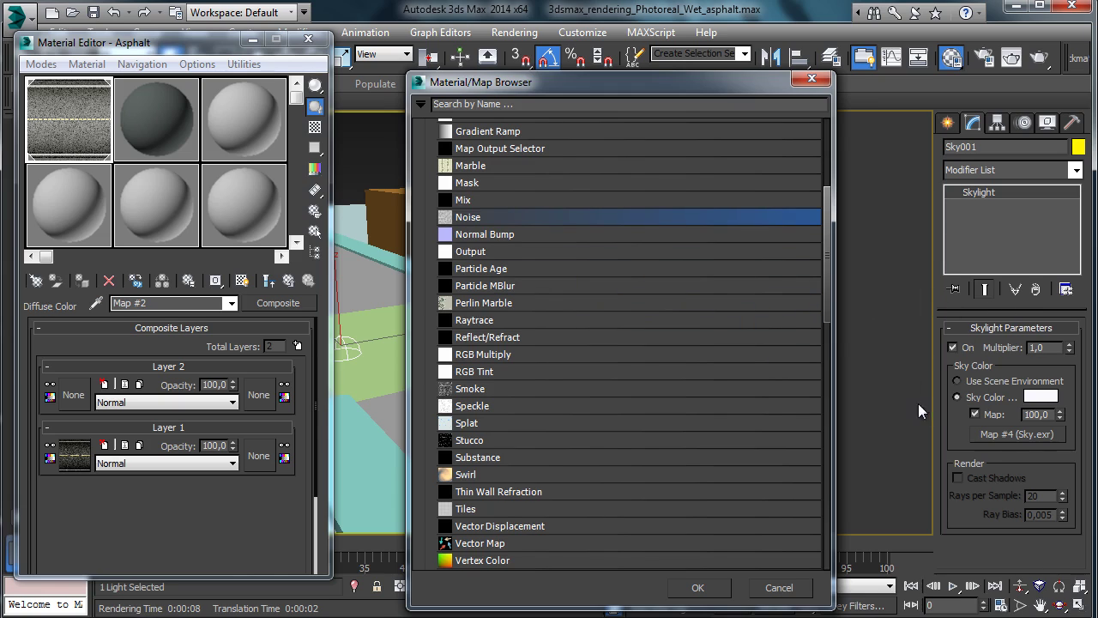
pyautogui.click(698, 583)
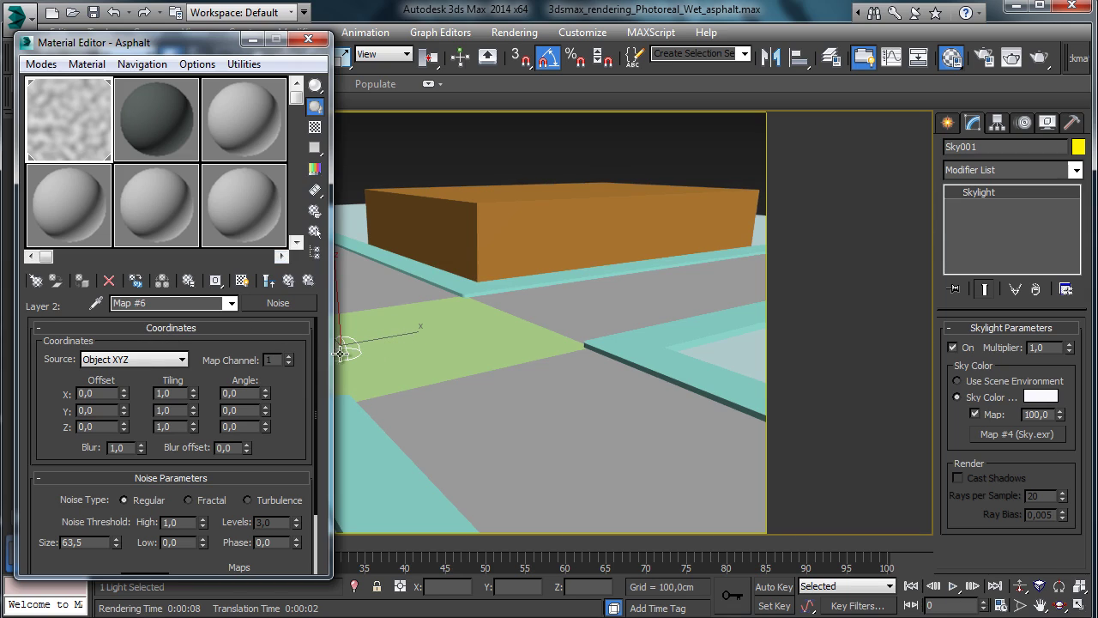
# Set the layer 2 noise to Turbulence with size 240, and display the map on the roads in the viewport.
pyautogui.click(272, 499)
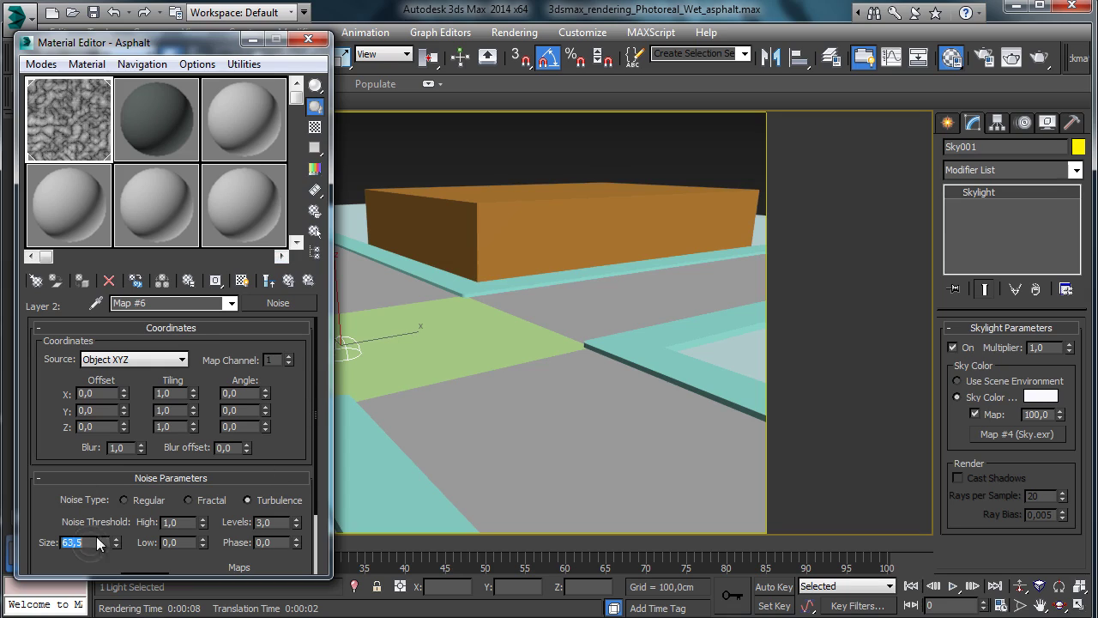
pyautogui.click(243, 280)
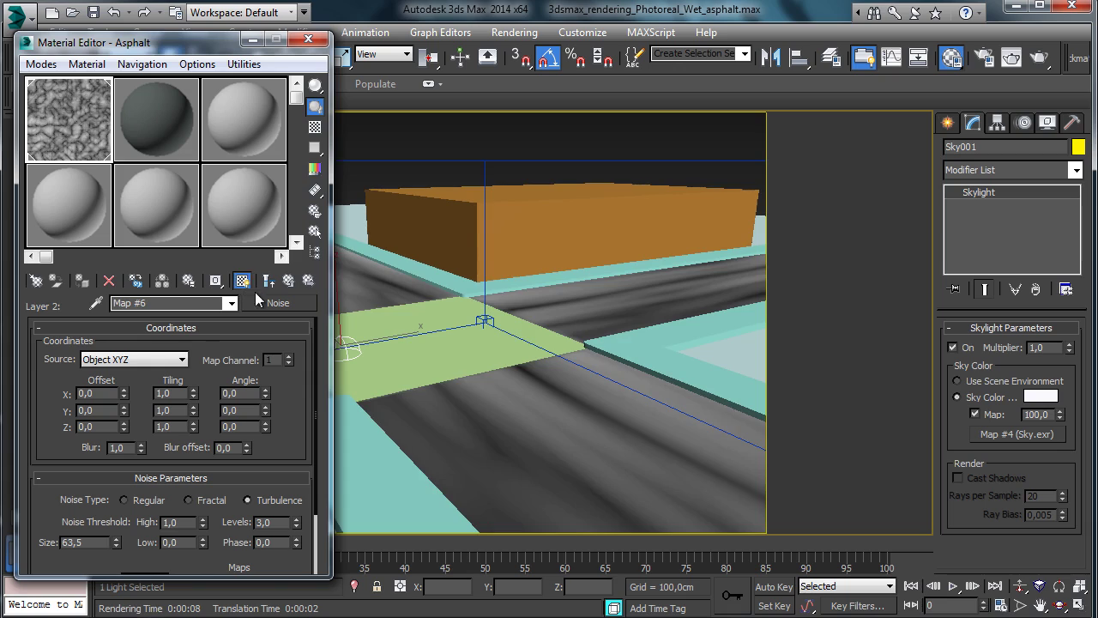
pyautogui.doubleClick(100, 542)
pyautogui.write('240')
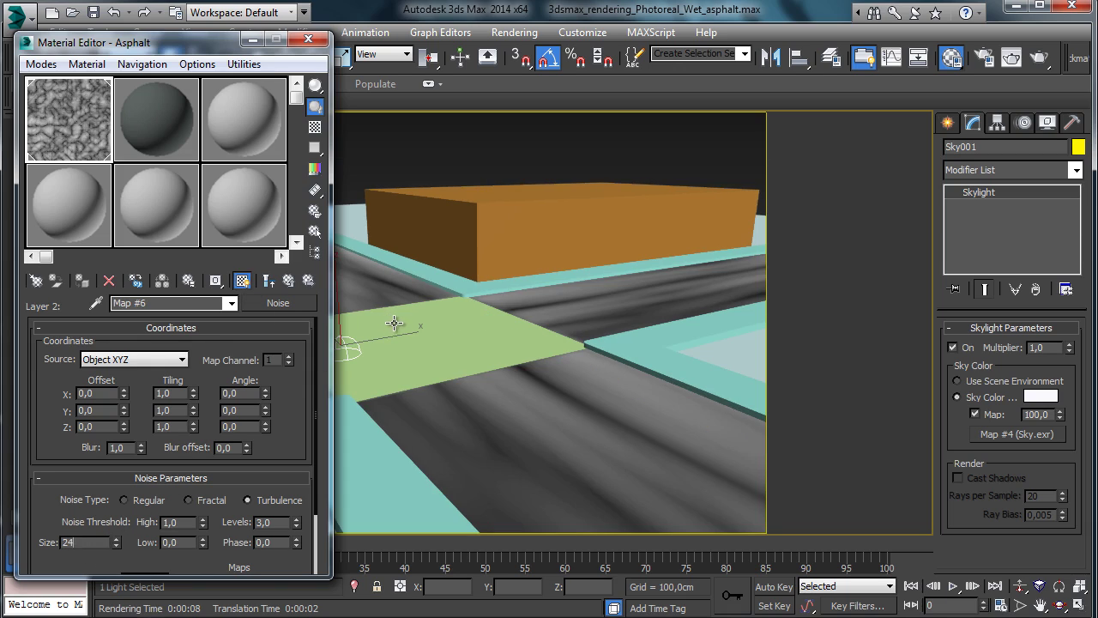
pyautogui.press('Return')
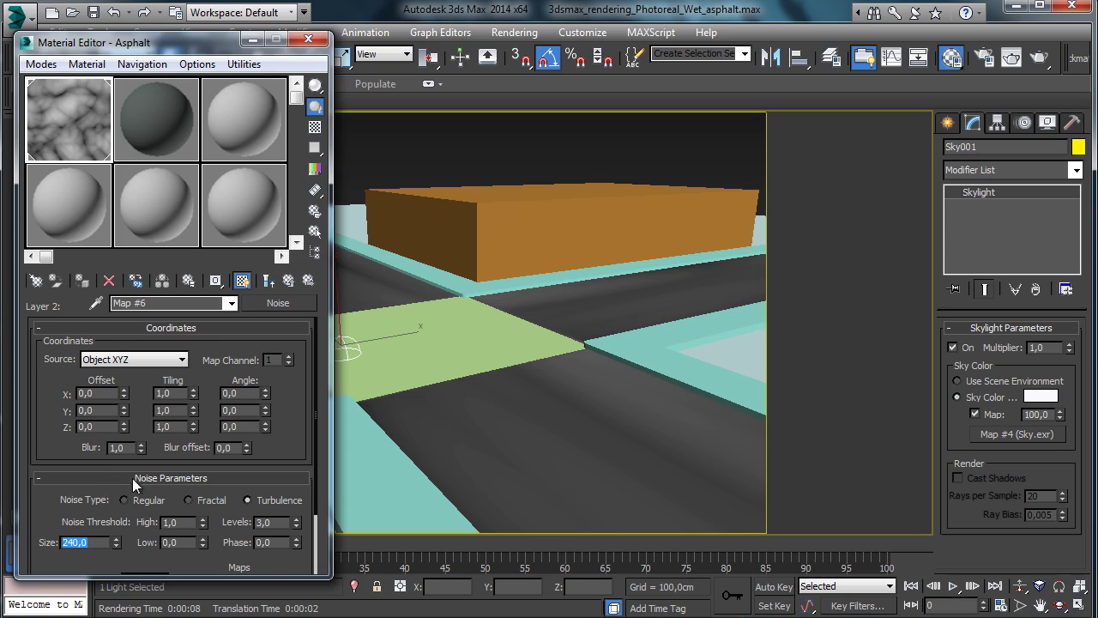
# Set the noise threshold to High 0,35 and Low 0,32, with Levels 10.
pyautogui.press('Tab')
pyautogui.write('0,35')
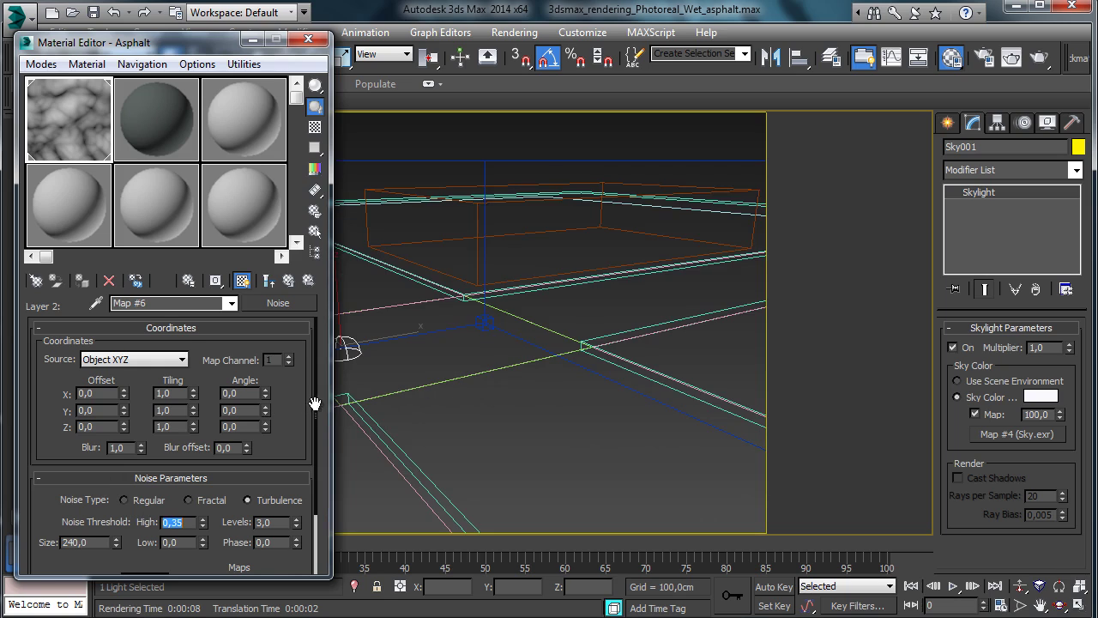
pyautogui.press('Tab')
pyautogui.write('0')
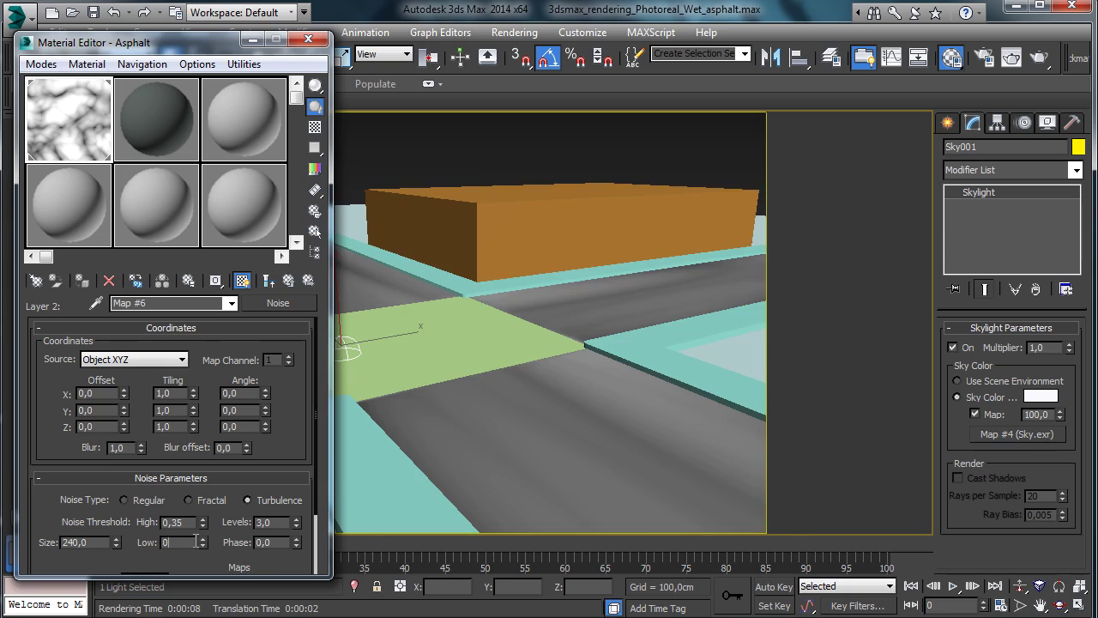
pyautogui.write(',32')
pyautogui.press('Return')
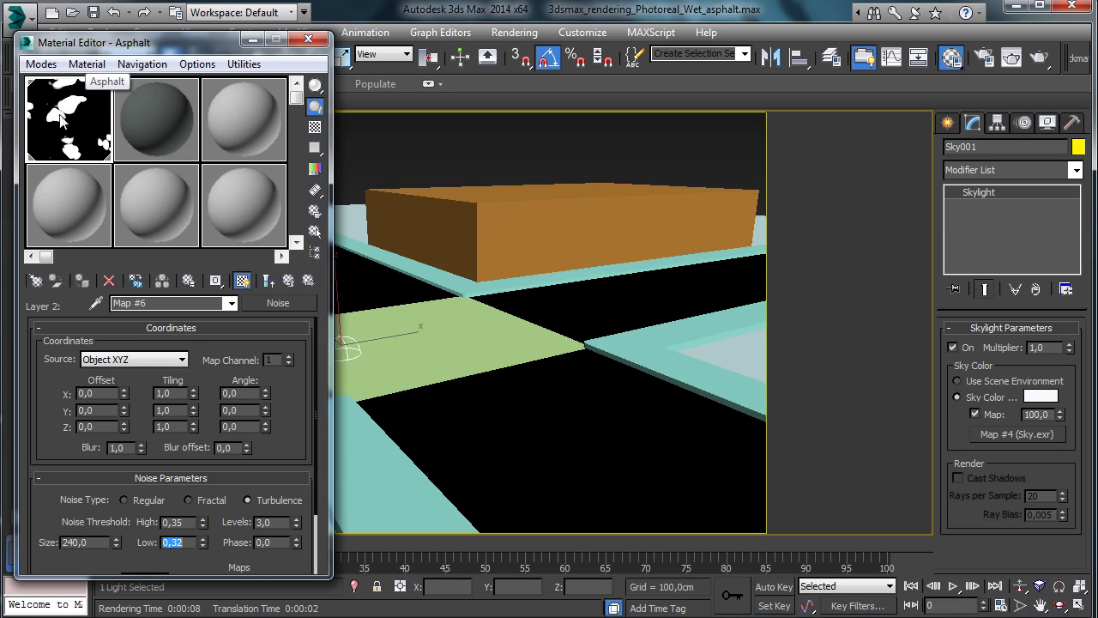
pyautogui.doubleClick(266, 522)
pyautogui.write('10')
pyautogui.press('Return')
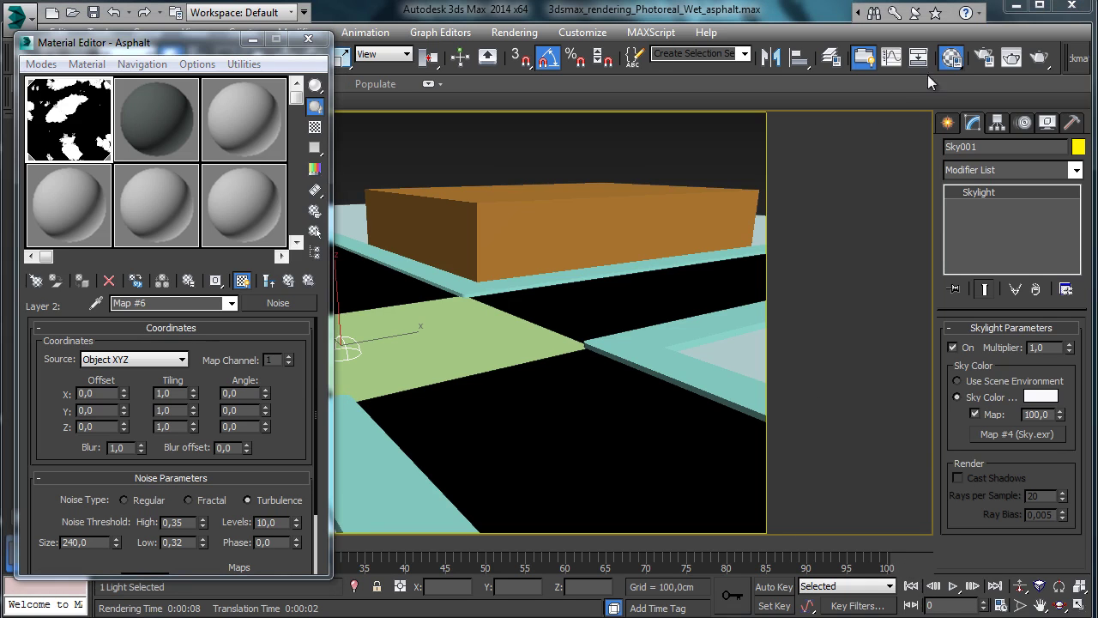
# Test-render the camera view to check the noise patches on the roads, and stop the render early.
pyautogui.click(1043, 60)
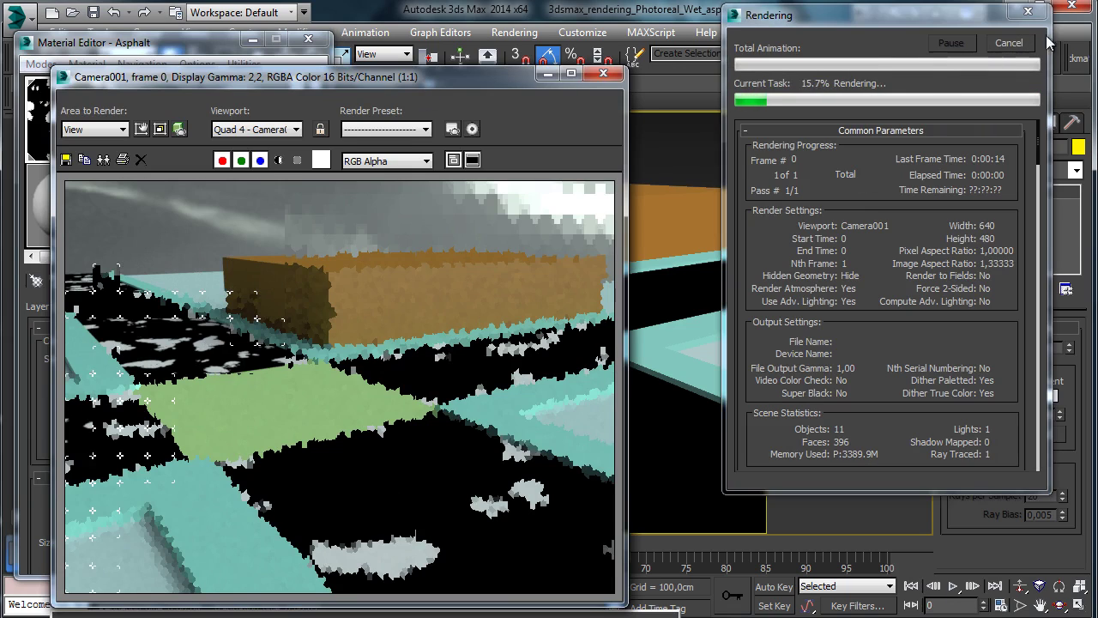
pyautogui.click(1020, 44)
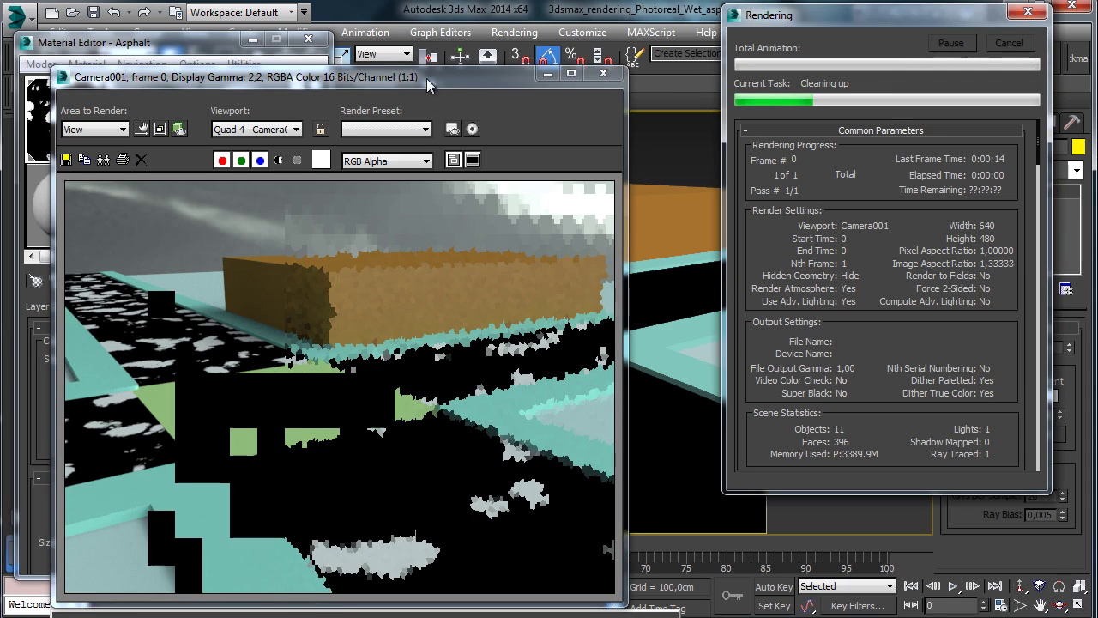
pyautogui.click(603, 73)
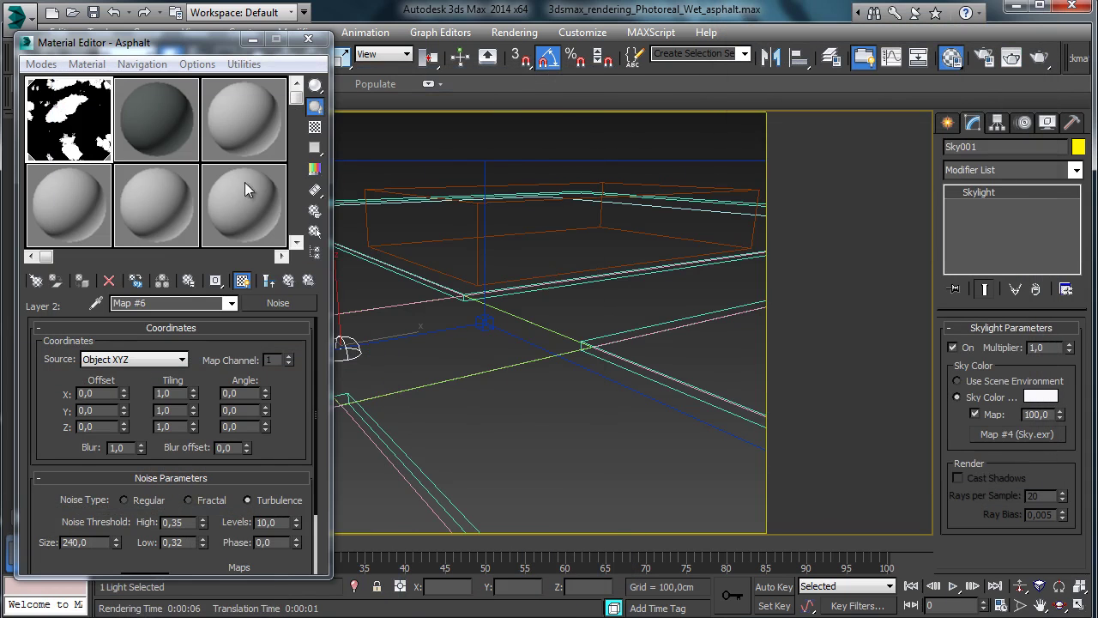
# Swap the two colors of the layer 2 noise and return to the Composite layers.
pyautogui.click(215, 282)
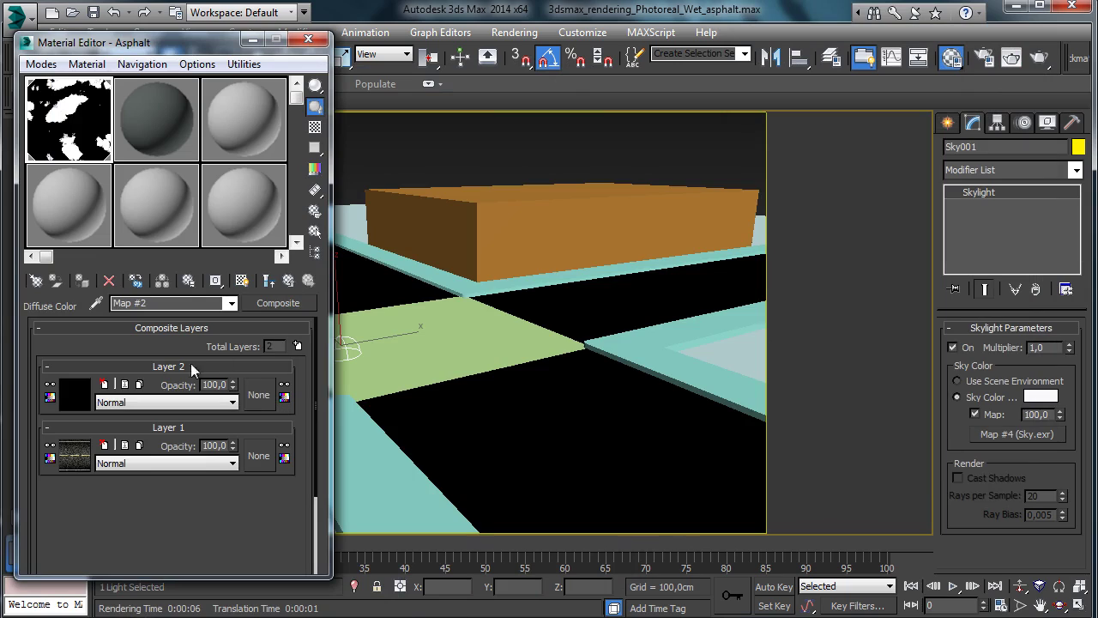
pyautogui.click(60, 385)
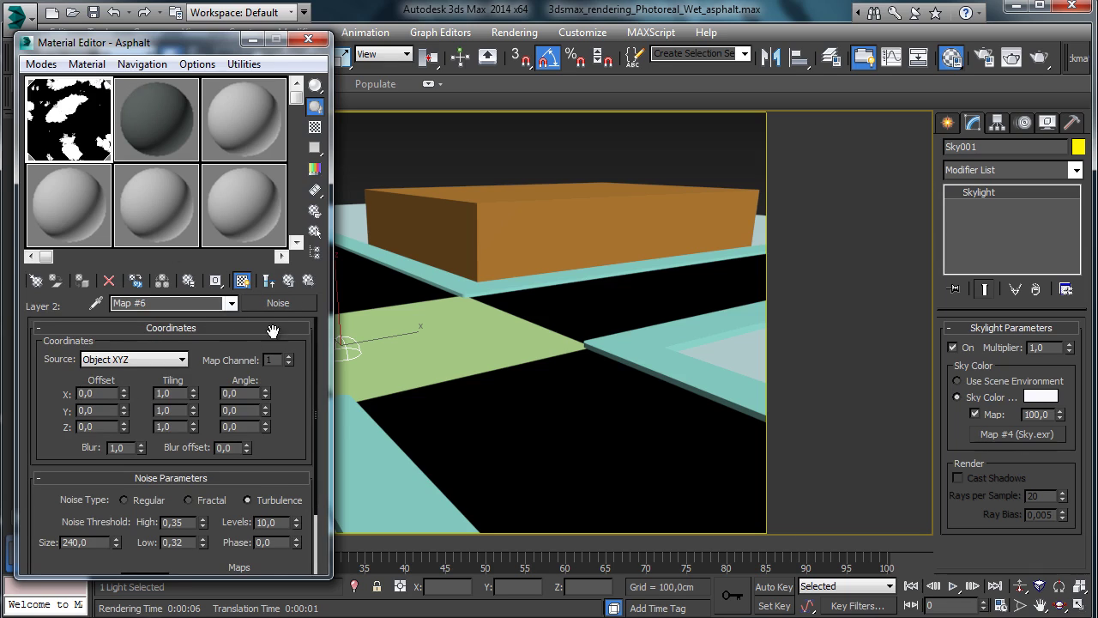
pyautogui.scroll(-3, 129, 507)
pyautogui.click(56, 518)
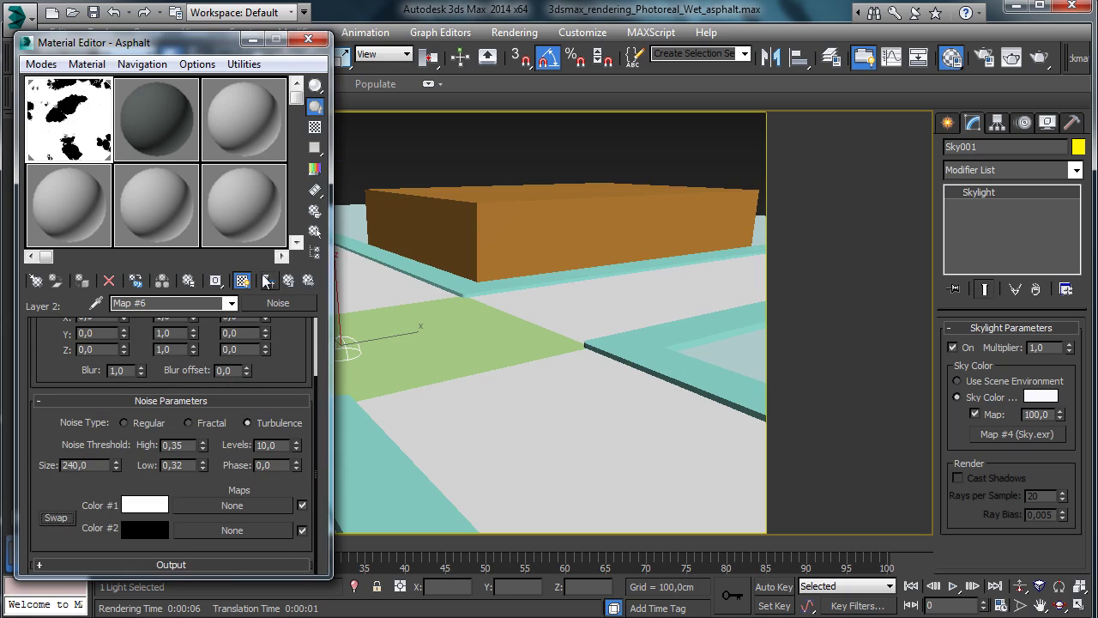
pyautogui.click(290, 281)
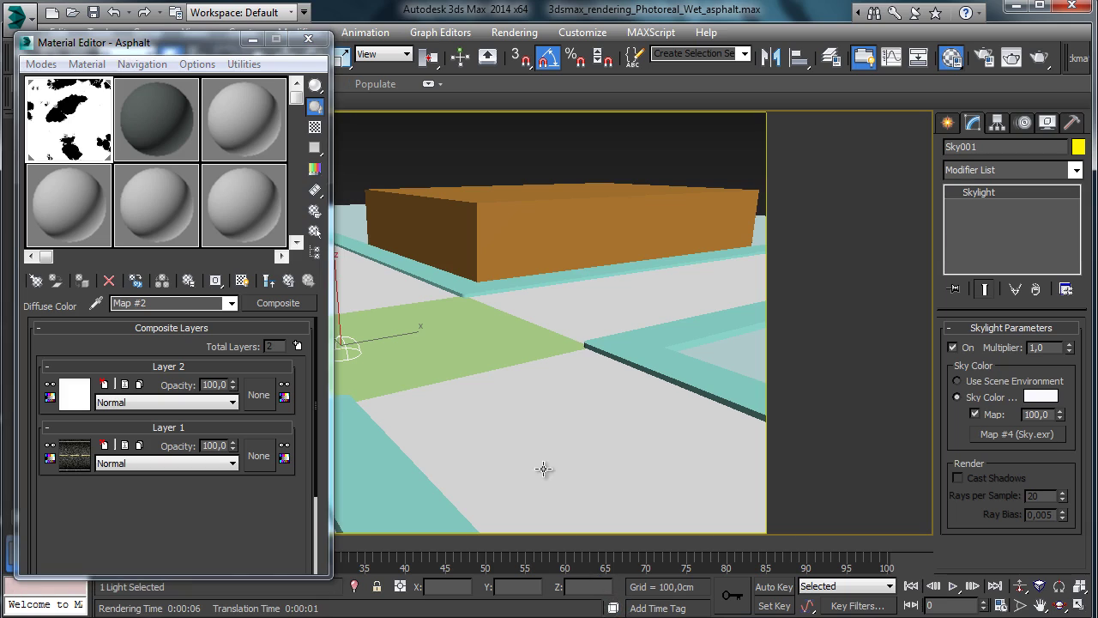
# Set layer 2 of the Composite map to Multiply blending with 50 opacity.
pyautogui.click(142, 402)
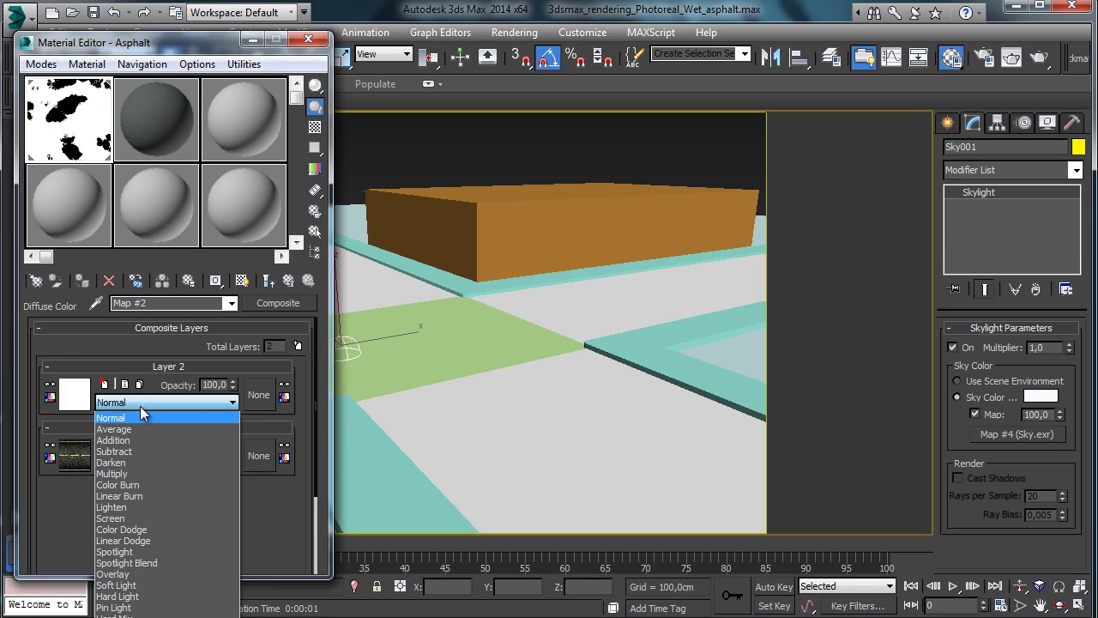
pyautogui.click(655, 346)
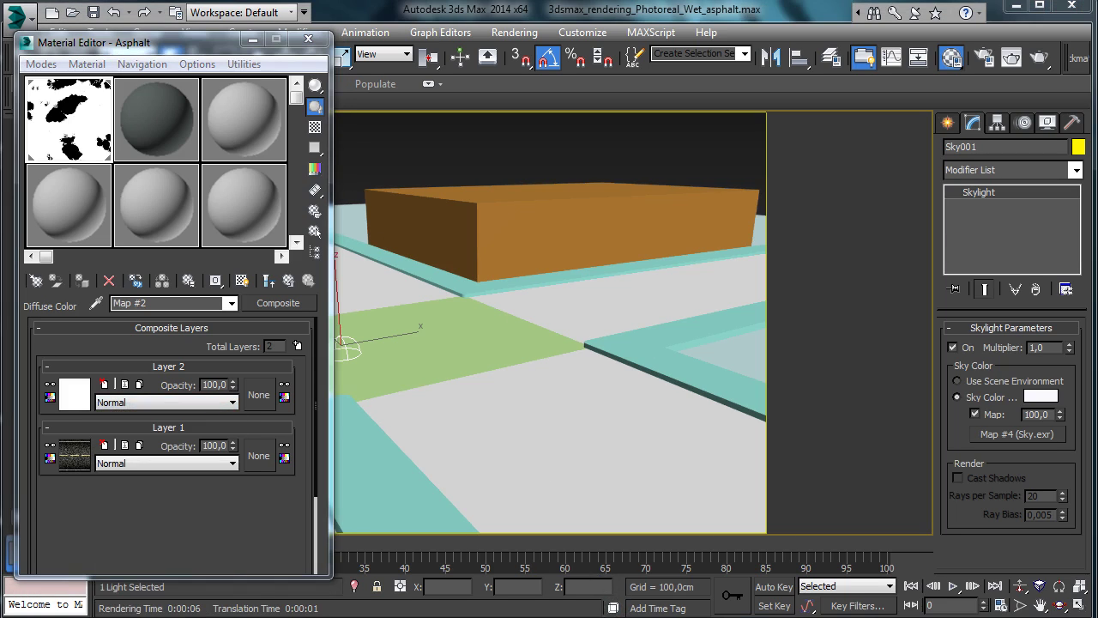
pyautogui.click(160, 402)
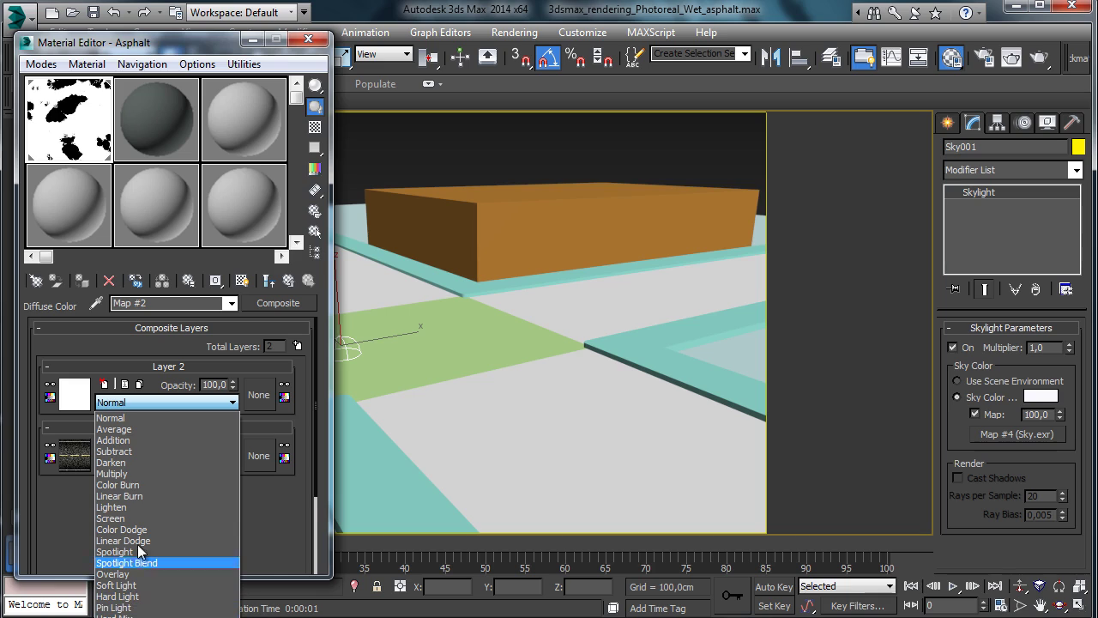
pyautogui.click(137, 473)
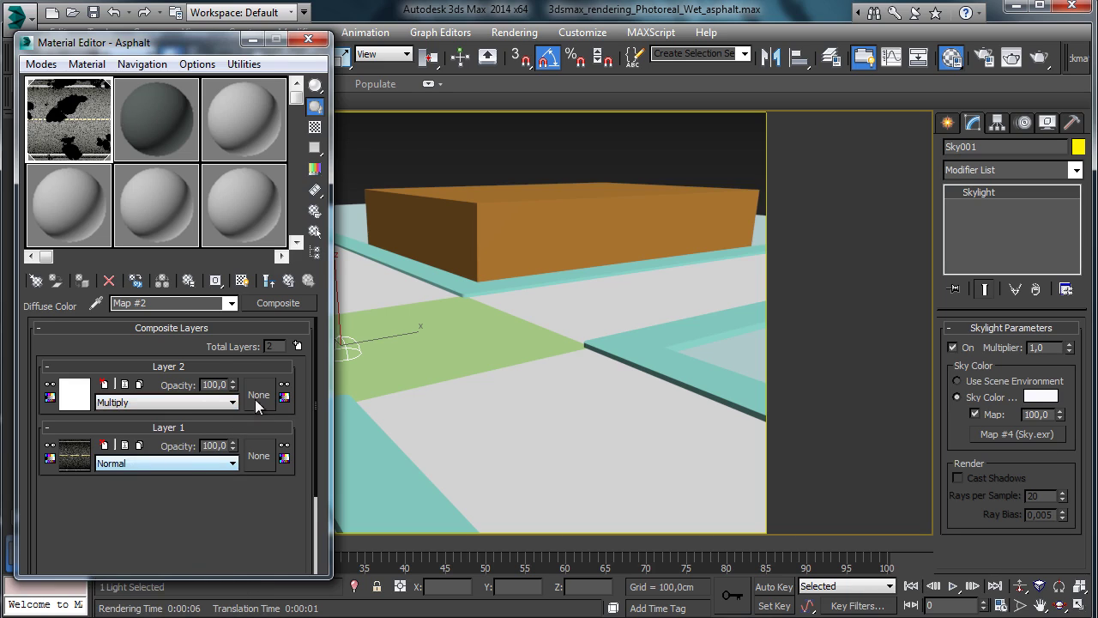
pyautogui.doubleClick(215, 385)
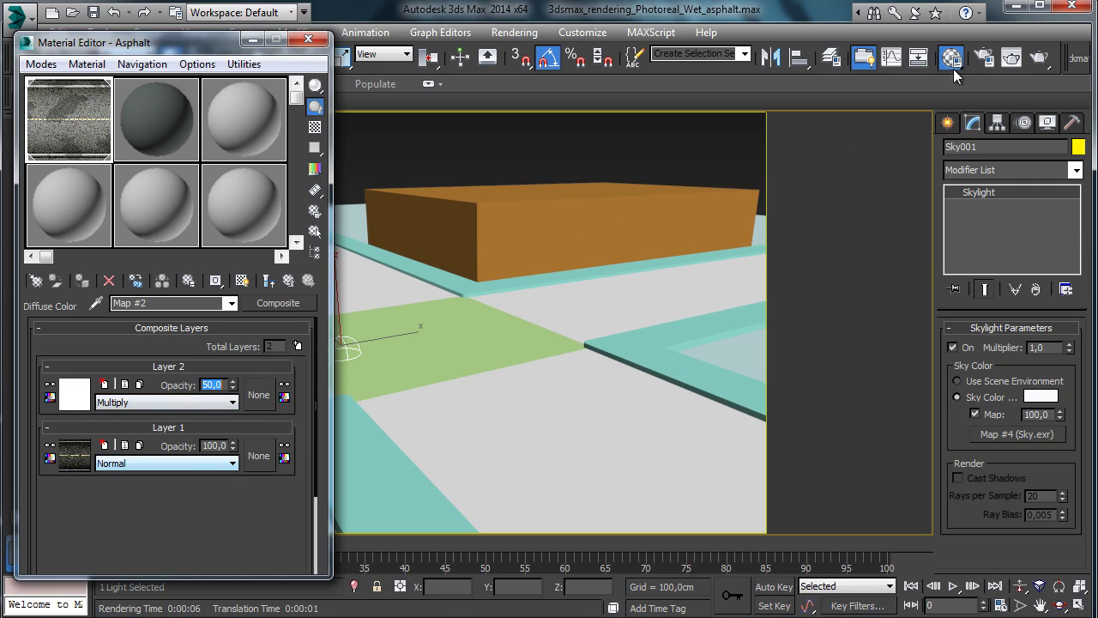
# Render the camera view, place the frame beside the Material Editor, and return to the Asphalt material's main parameters.
pyautogui.click(1037, 57)
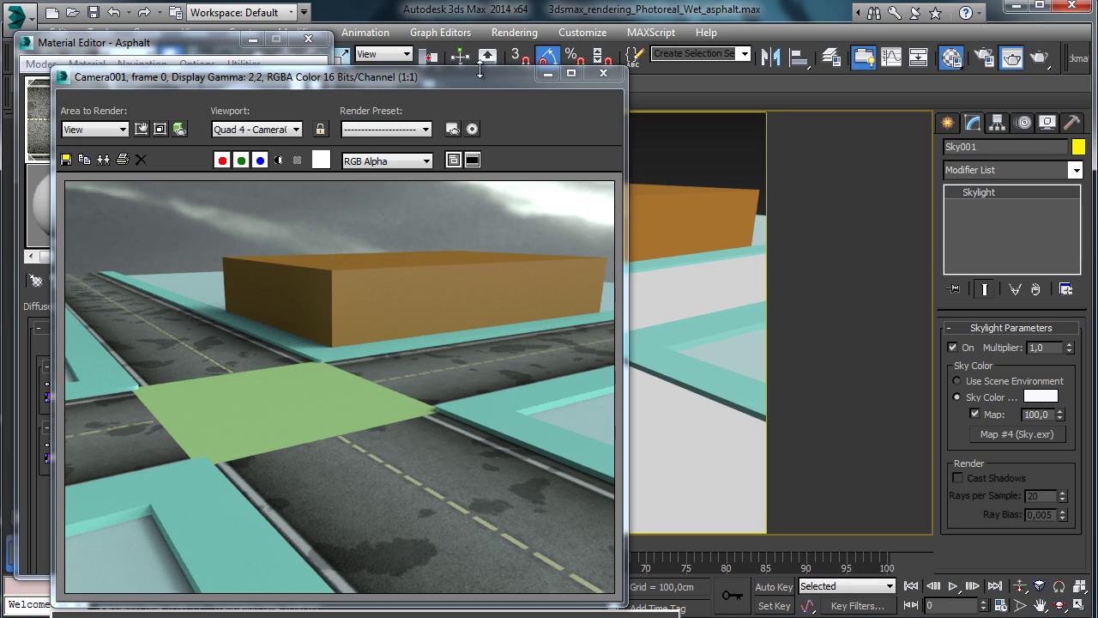
pyautogui.moveTo(477, 84); pyautogui.dragTo(734, 28)
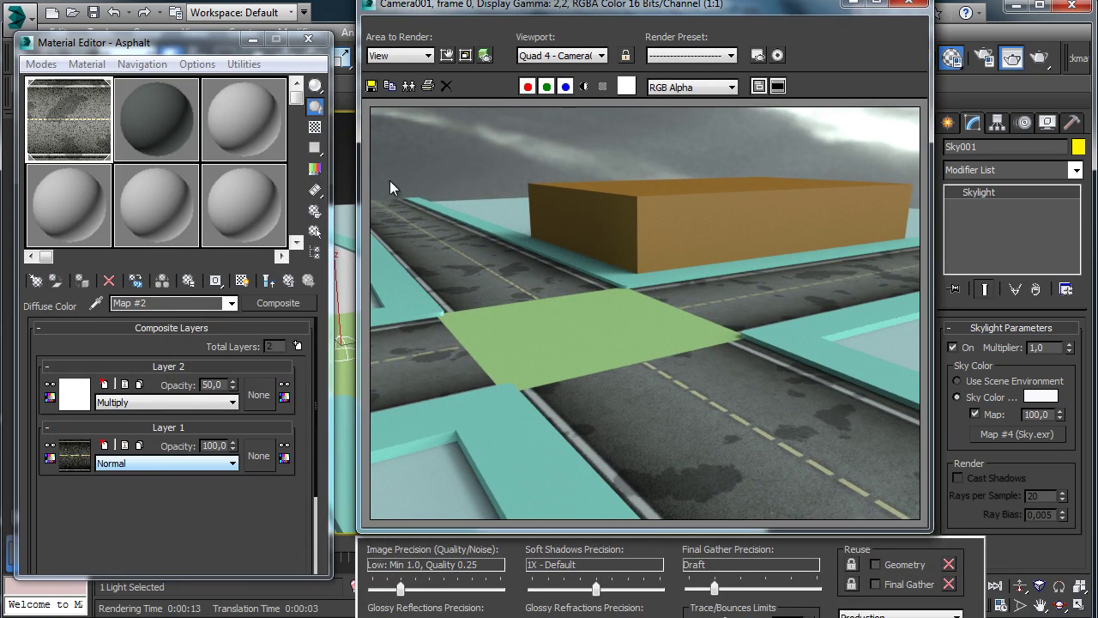
pyautogui.click(290, 280)
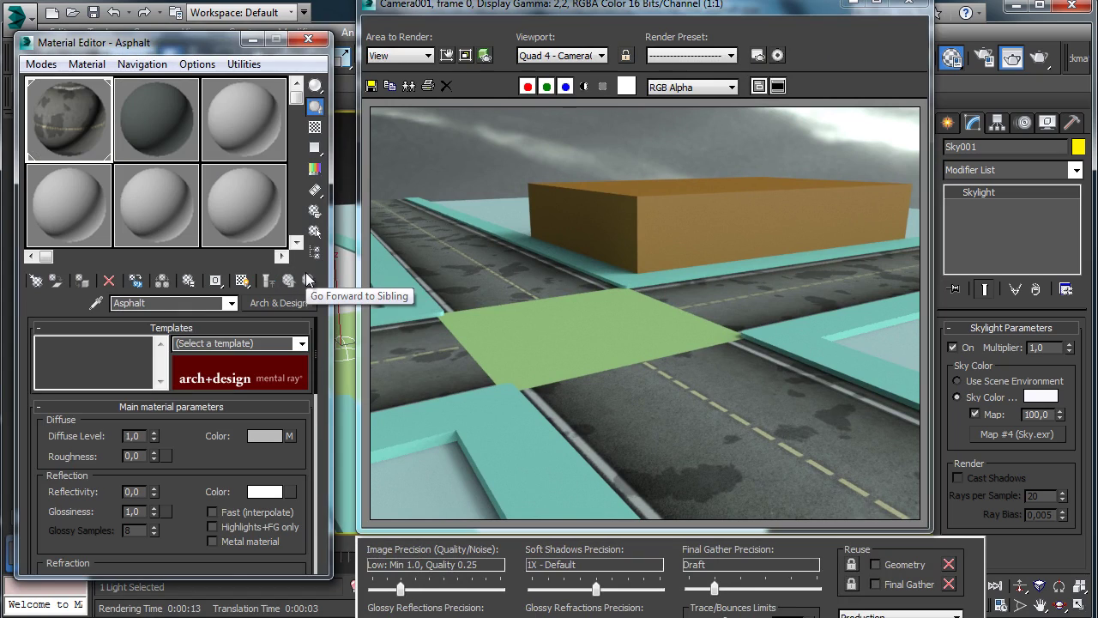
# Set the Asphalt material's reflectivity to 1.0 and turn on the checkered background for its sample sphere.
pyautogui.moveTo(213, 481); pyautogui.dragTo(224, 335)
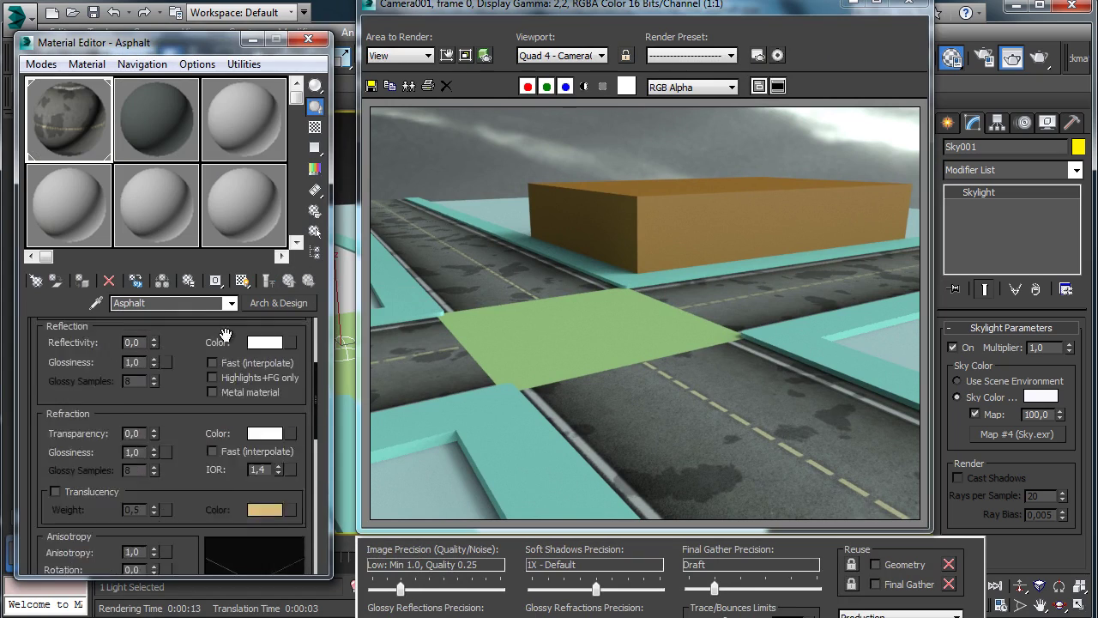
pyautogui.scroll(2, 224, 334)
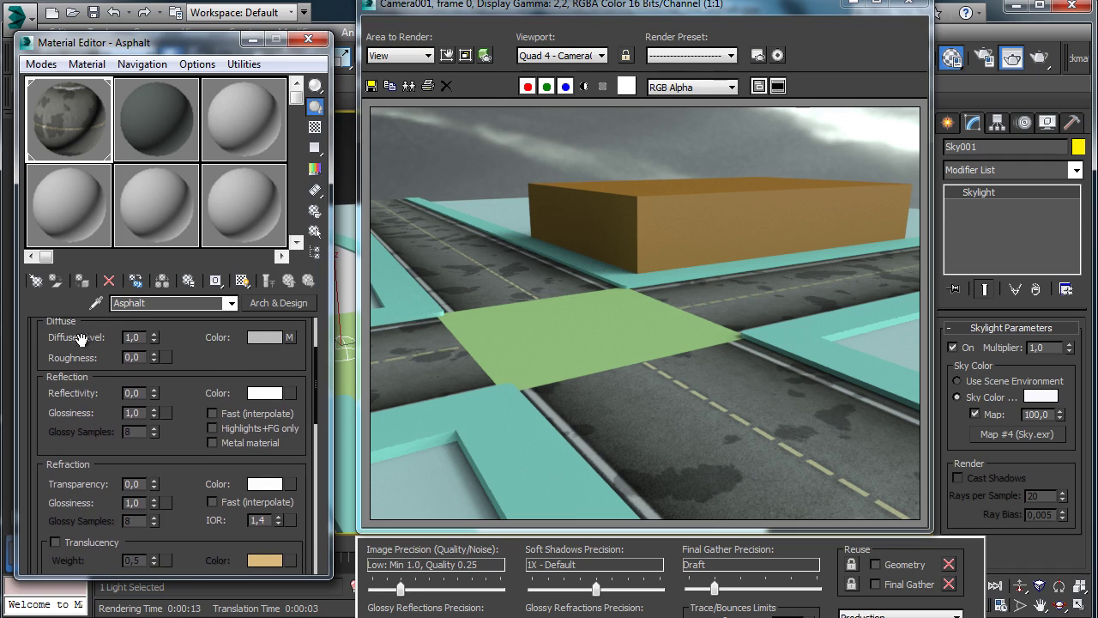
pyautogui.scroll(2, 190, 360)
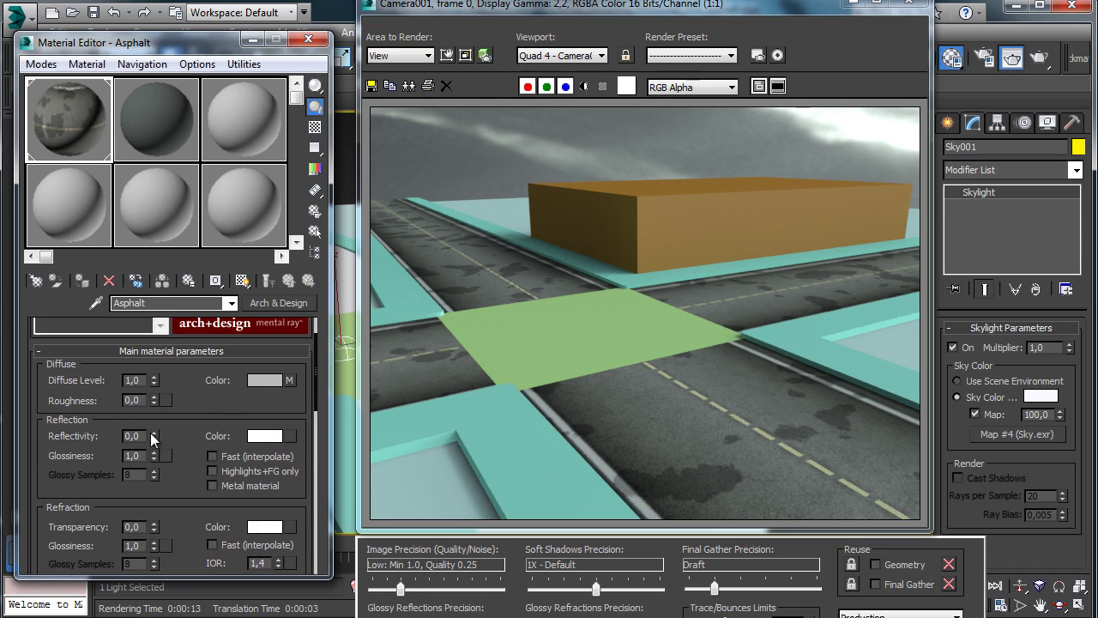
pyautogui.moveTo(154, 433); pyautogui.dragTo(154, 420)
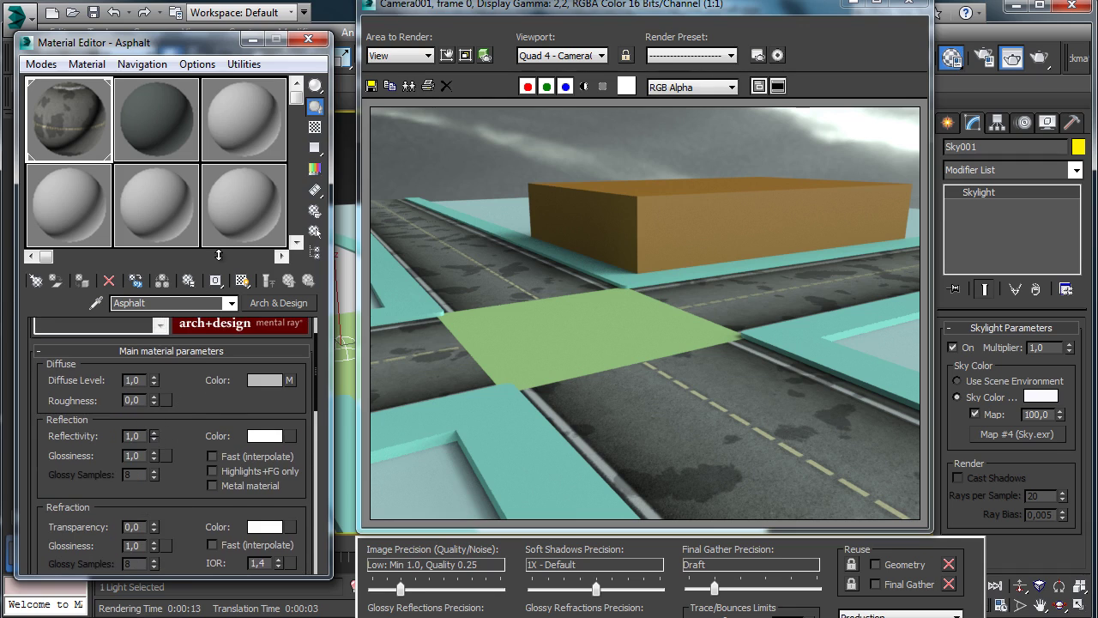
pyautogui.click(315, 127)
# Switch the Asphalt material's BRDF to By IOR (fresnel reflections) and set its IOR to 14.0.
pyautogui.scroll(-10, 185, 395)
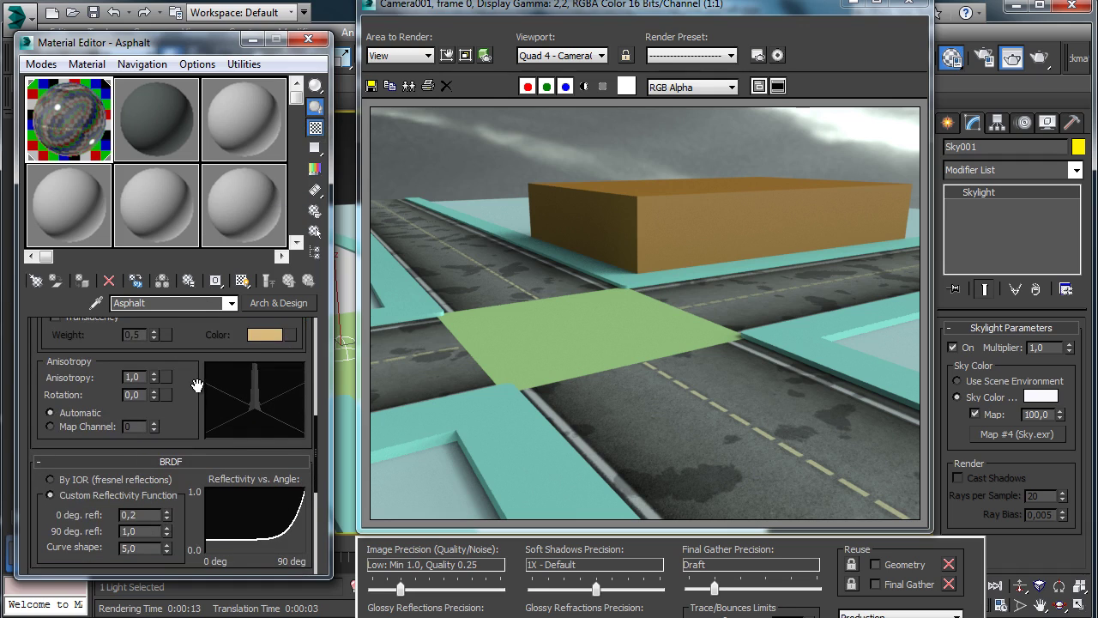
pyautogui.scroll(-3, 197, 386)
pyautogui.click(71, 405)
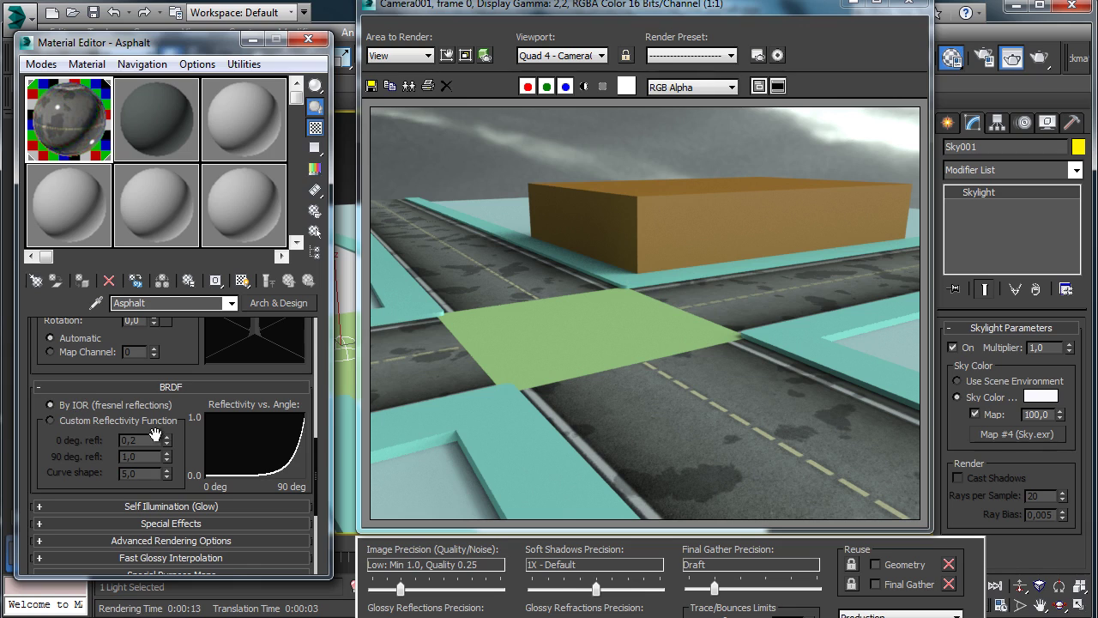
pyautogui.scroll(6, 189, 355)
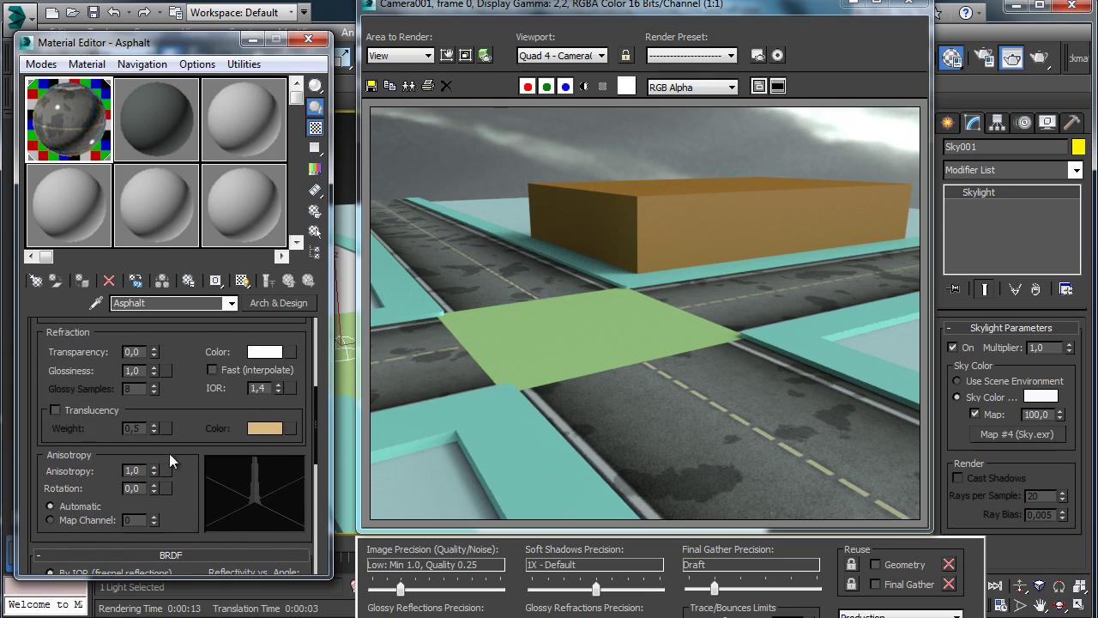
pyautogui.click(258, 436)
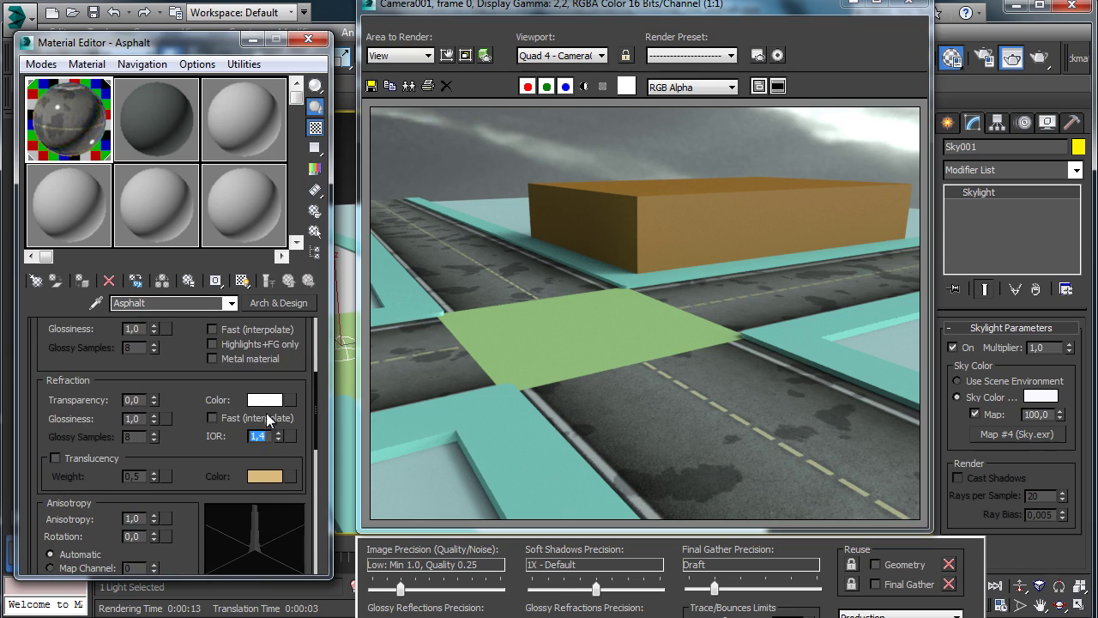
pyautogui.press('Return')
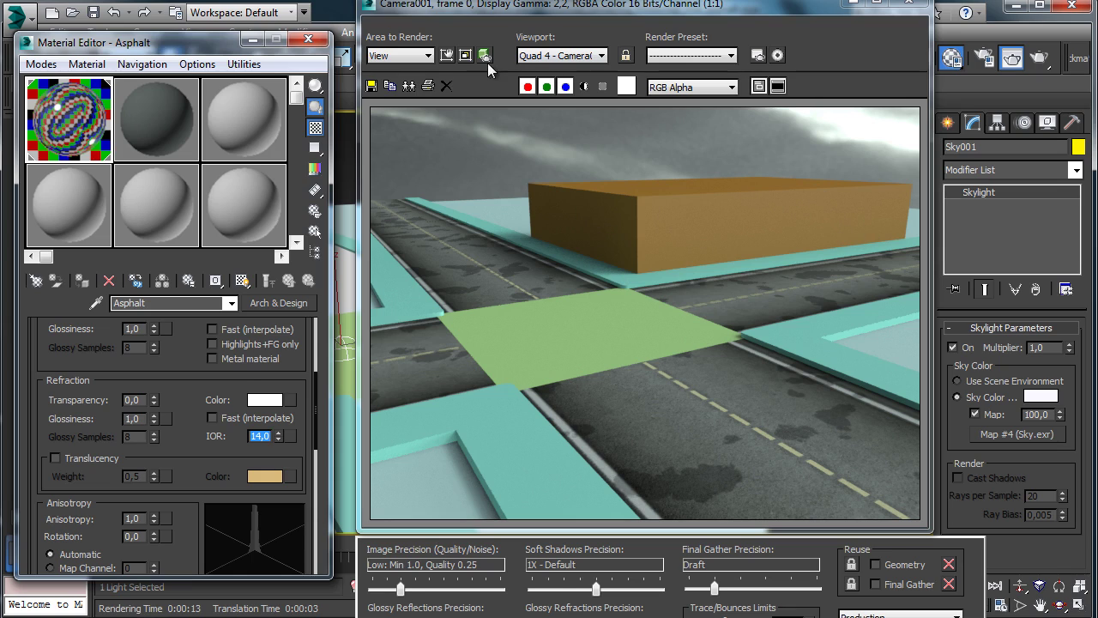
# Define a render region around the center of the intersection, covering road and part of the building, and render it.
pyautogui.click(447, 55)
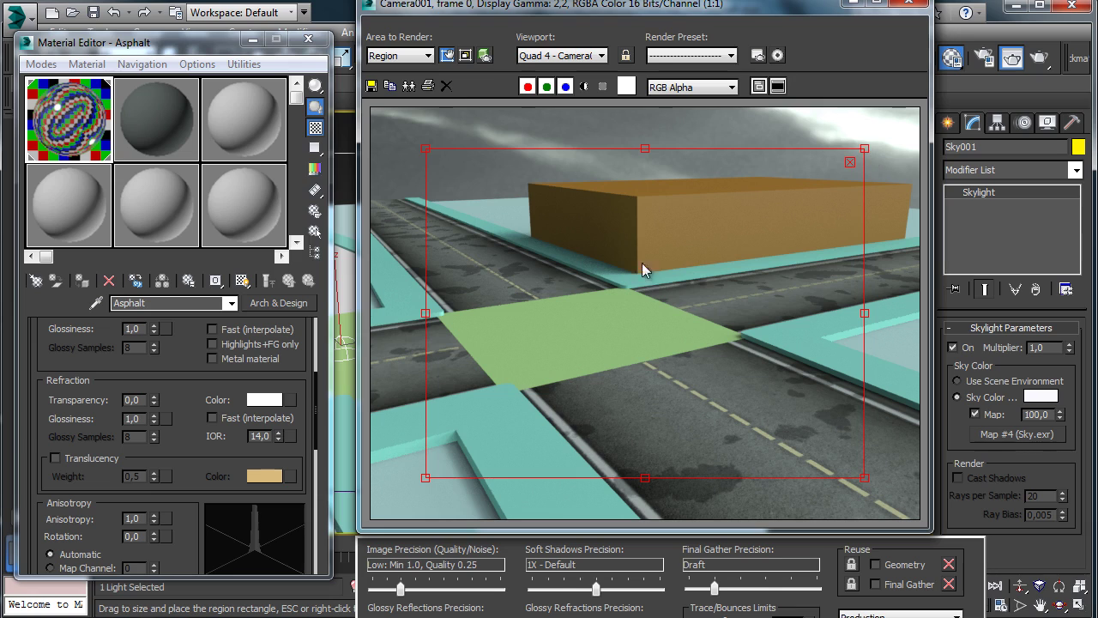
pyautogui.moveTo(865, 150); pyautogui.dragTo(650, 239)
pyautogui.moveTo(538, 358); pyautogui.dragTo(605, 324)
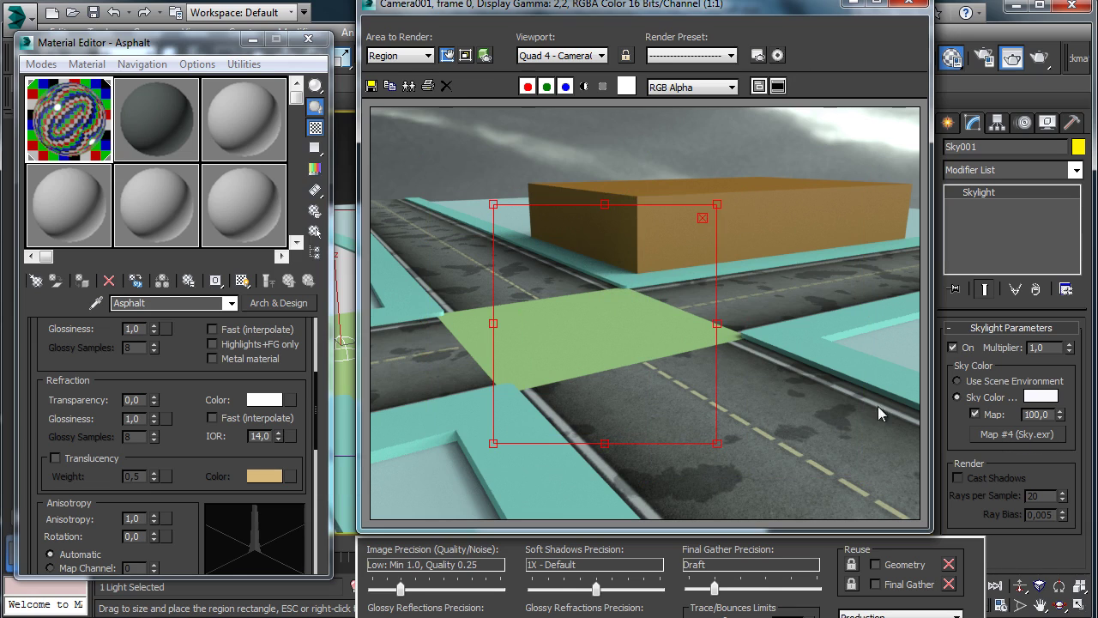
pyautogui.click(447, 55)
pyautogui.click(1040, 60)
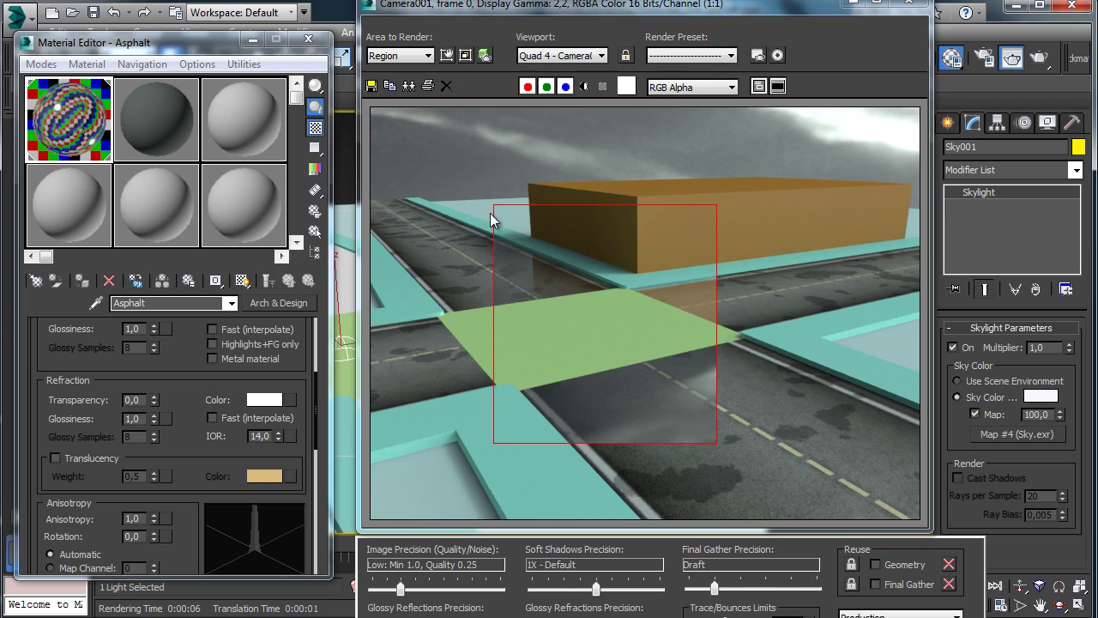
# Enlarge the render region down to the lower edge of the frame to take in more road, and put the rendered frame away.
pyautogui.click(446, 55)
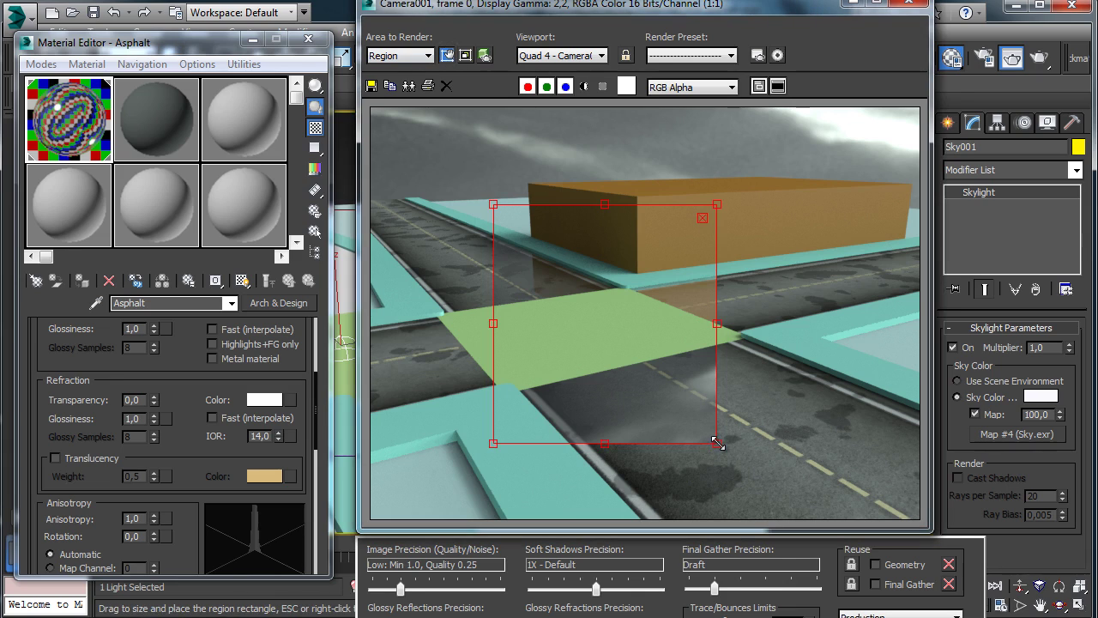
pyautogui.moveTo(718, 443); pyautogui.dragTo(778, 519)
pyautogui.click(446, 55)
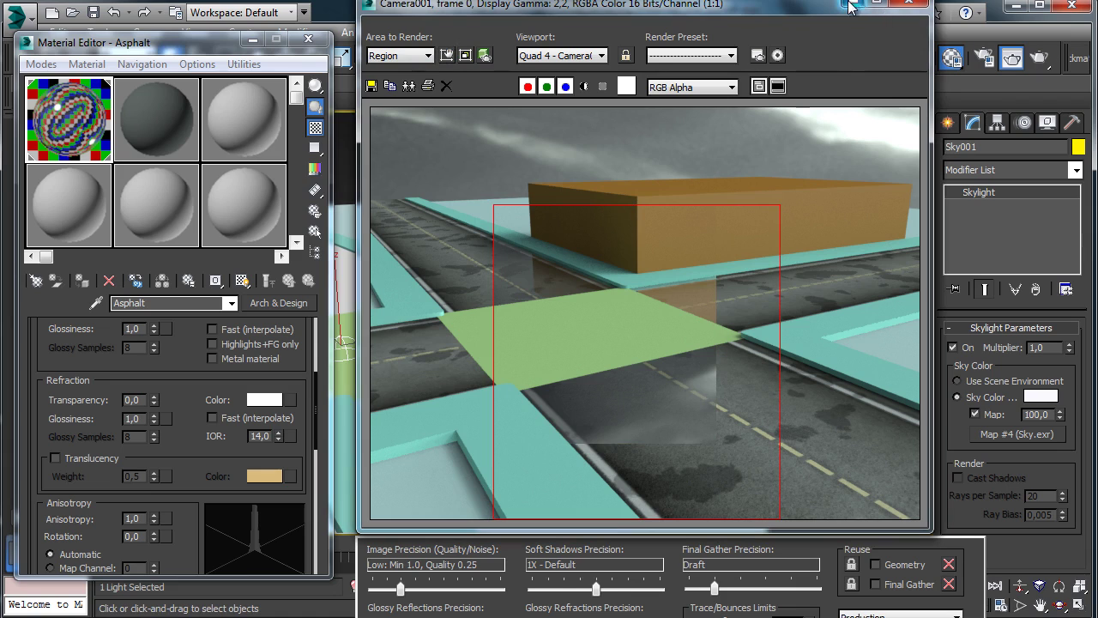
pyautogui.click(897, 5)
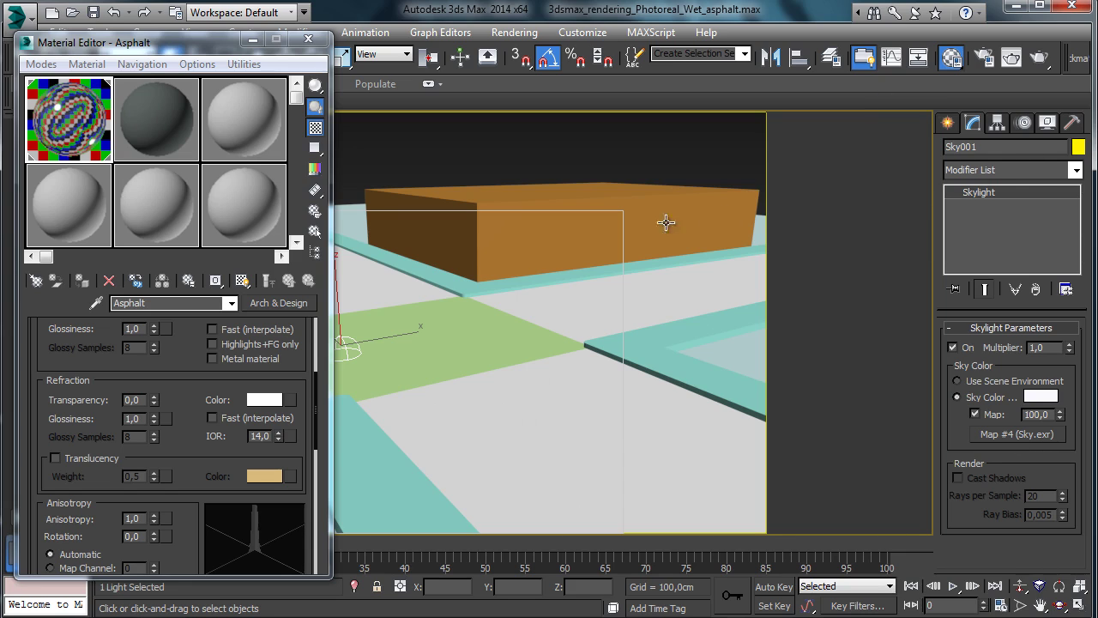
# Copy the Asphalt material's Diffuse Color Composite map to its Reflection Color map as an independent copy.
pyautogui.scroll(4, 176, 358)
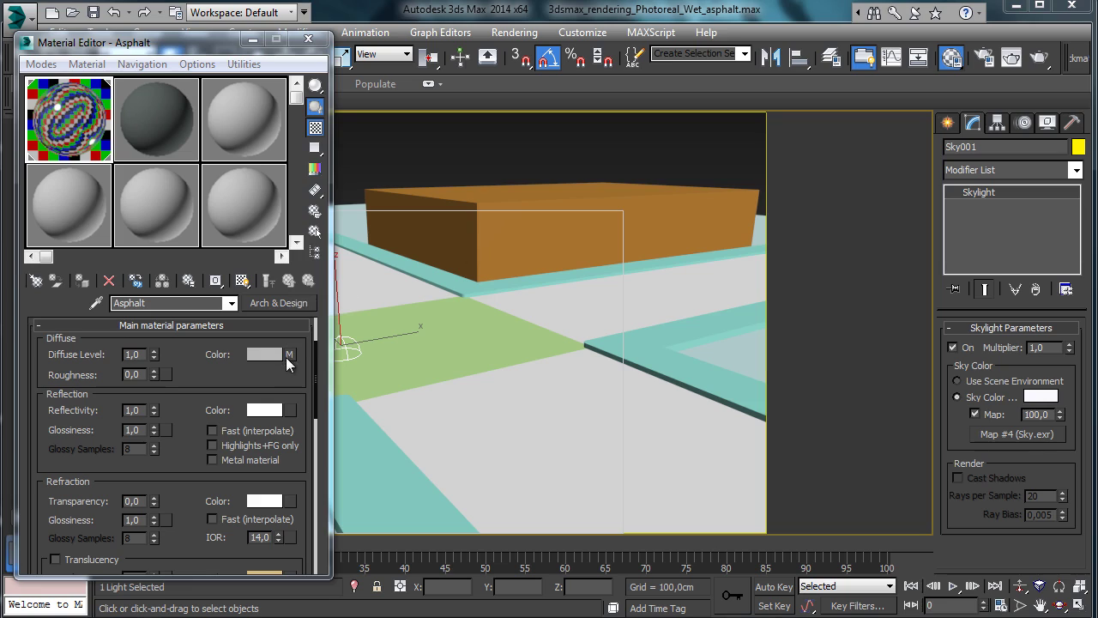
pyautogui.moveTo(290, 355); pyautogui.dragTo(287, 408)
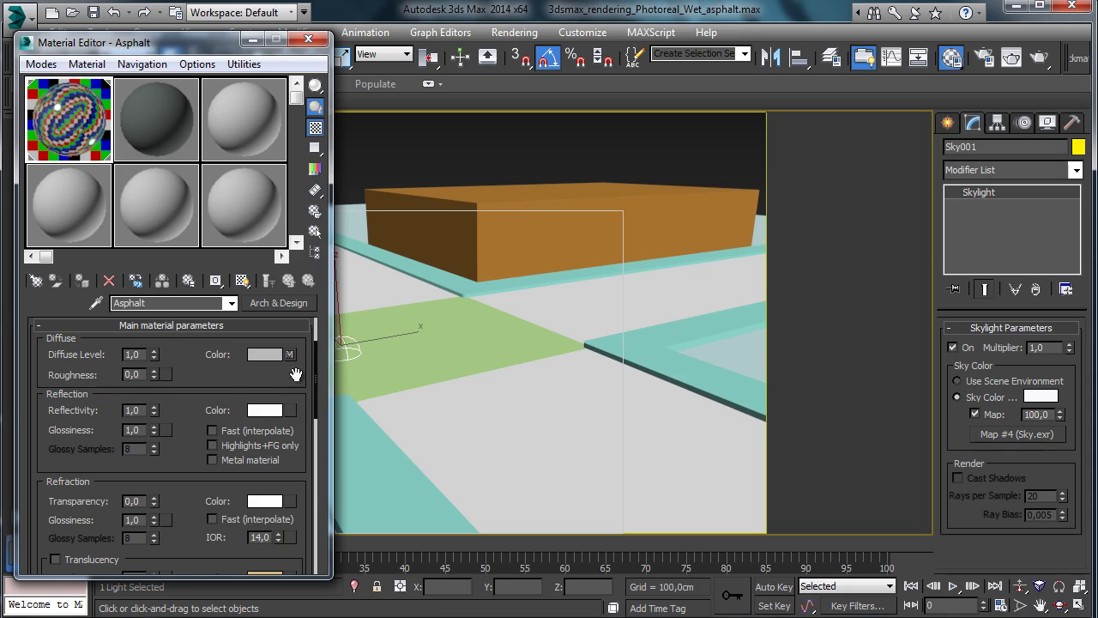
pyautogui.scroll(-10, 183, 451)
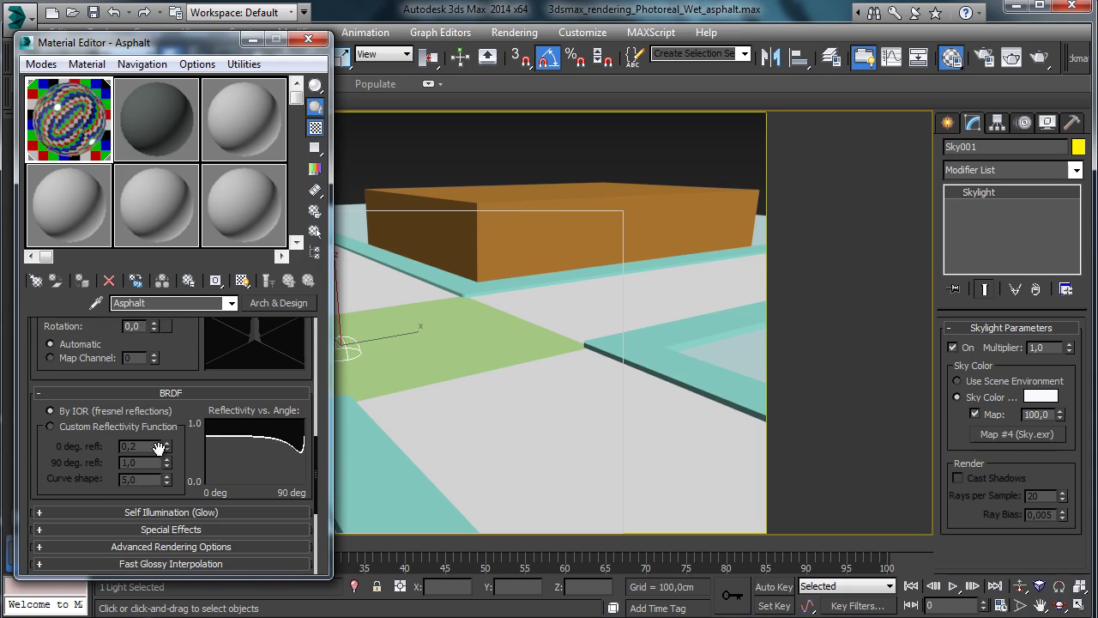
pyautogui.scroll(-5, 182, 484)
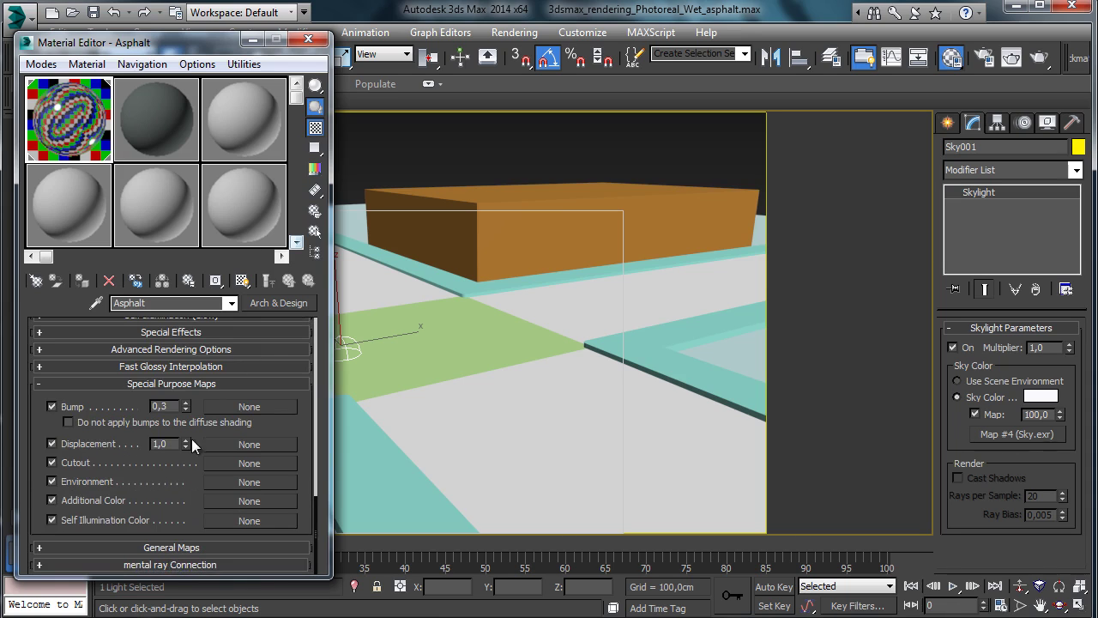
pyautogui.click(178, 539)
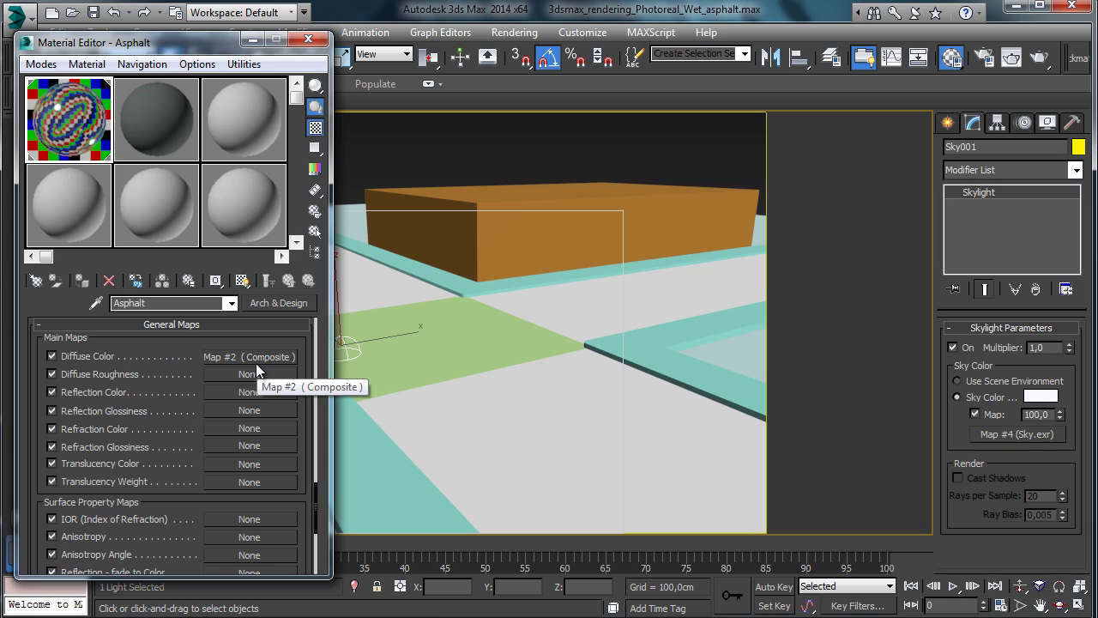
pyautogui.moveTo(251, 361); pyautogui.dragTo(225, 393)
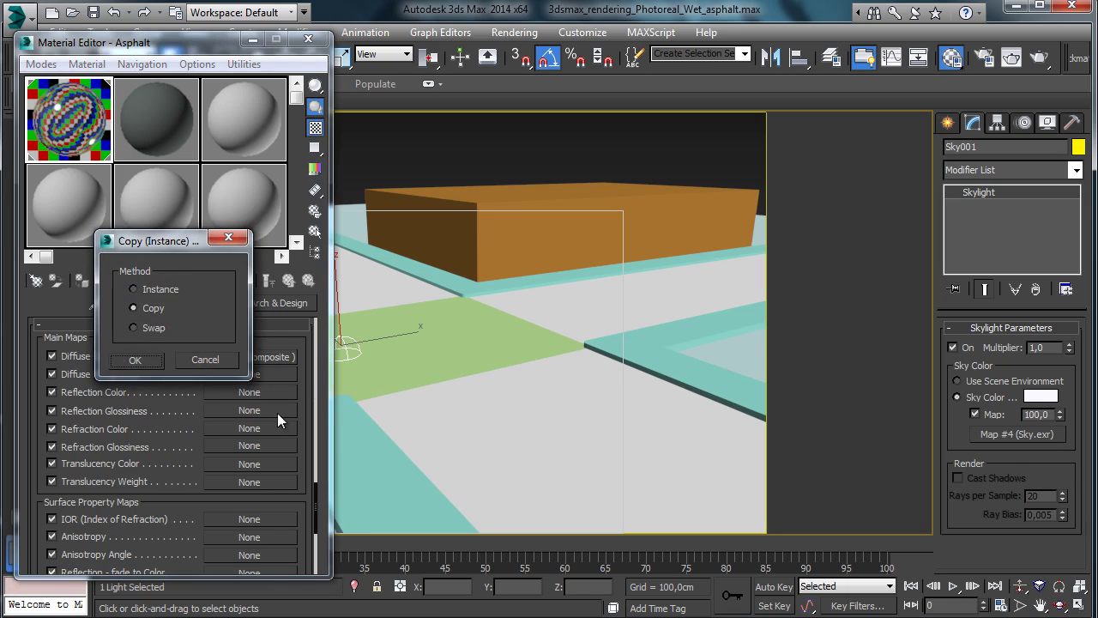
pyautogui.click(145, 364)
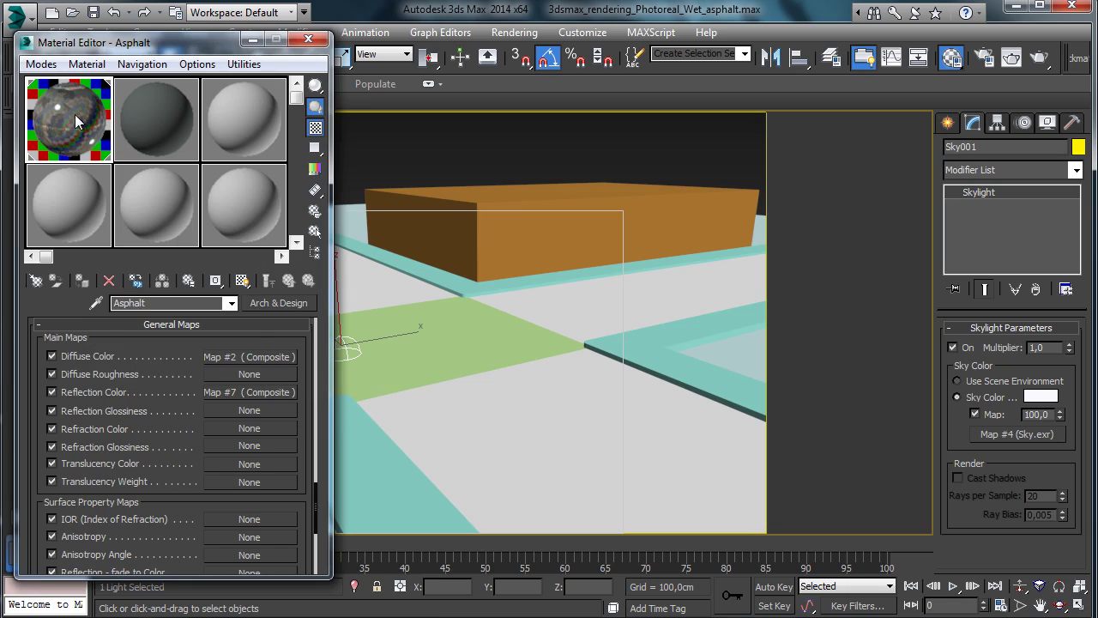
# In the Reflection Color Composite map, set Color #1 of the layer 2 noise to a gray with value 90.
pyautogui.click(232, 391)
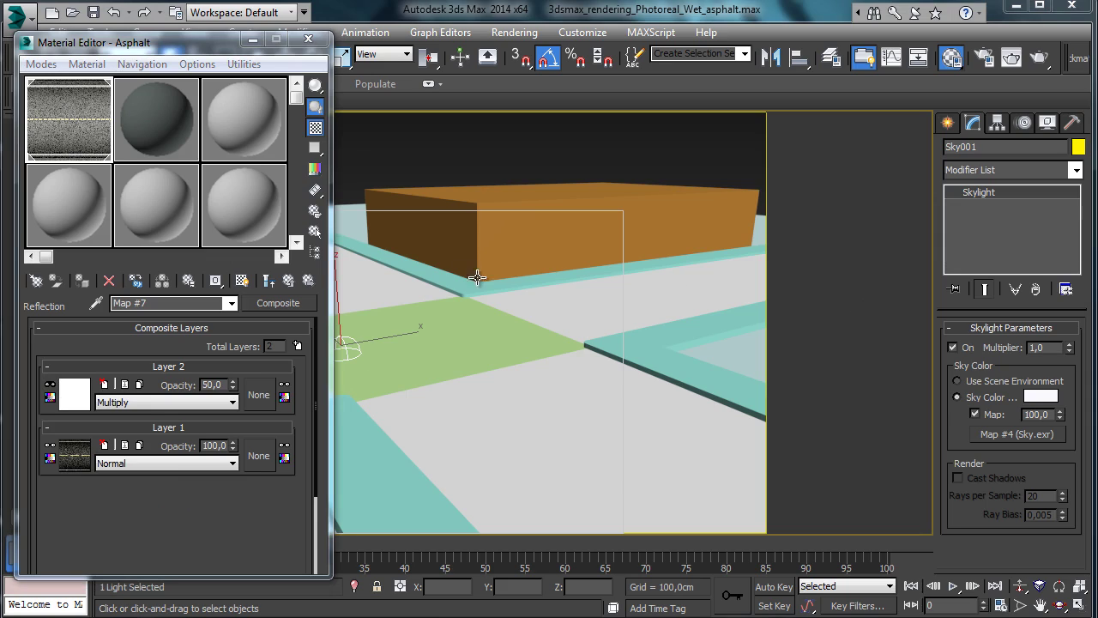
pyautogui.click(291, 283)
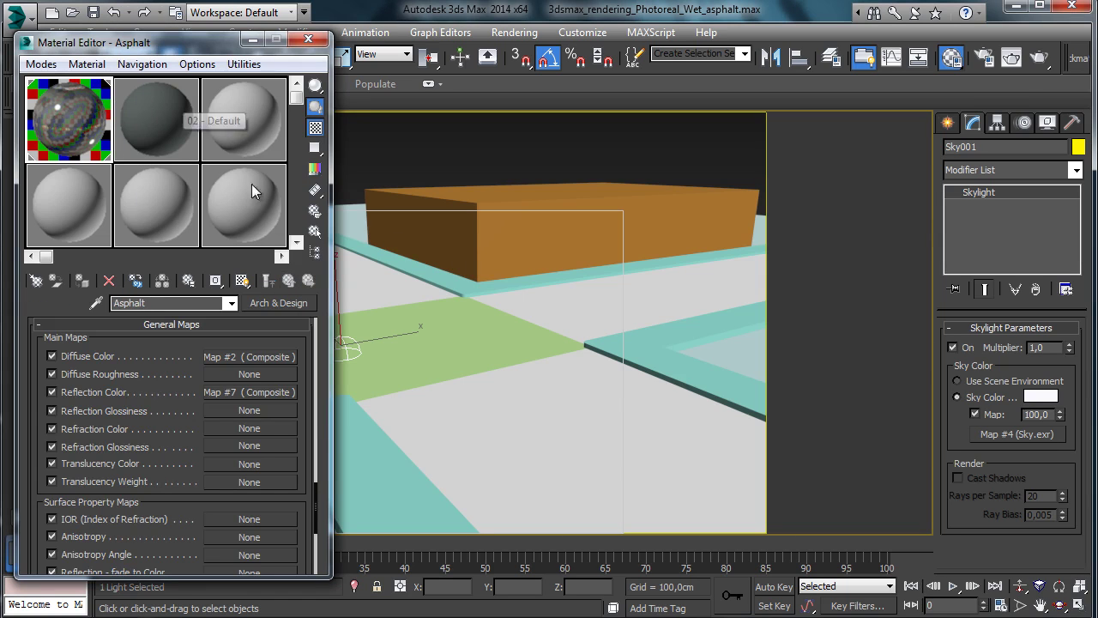
pyautogui.click(237, 392)
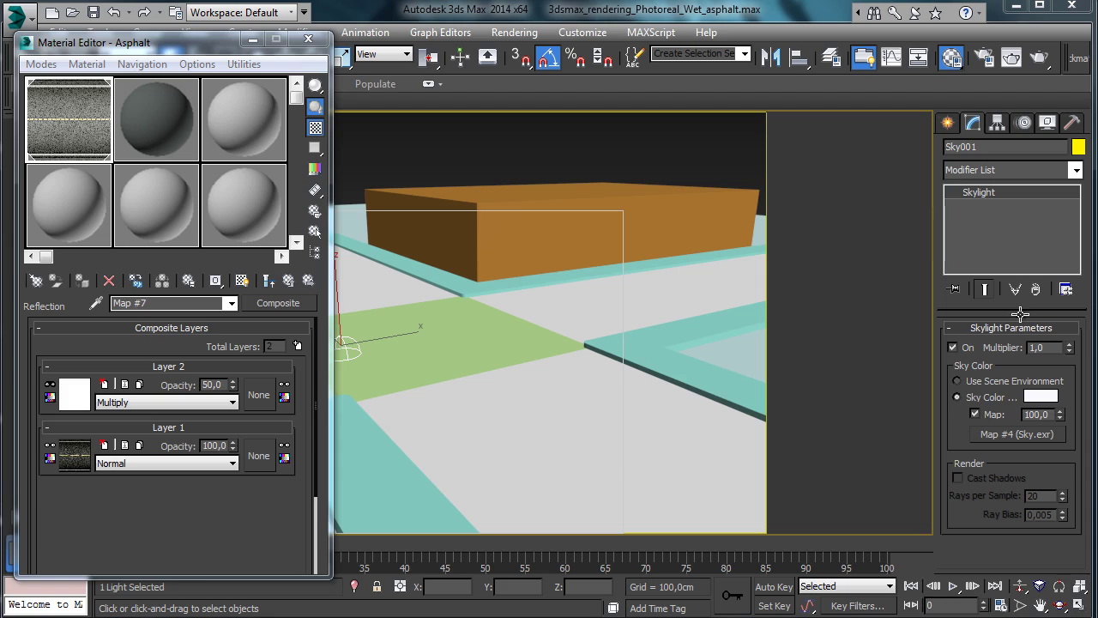
pyautogui.click(72, 400)
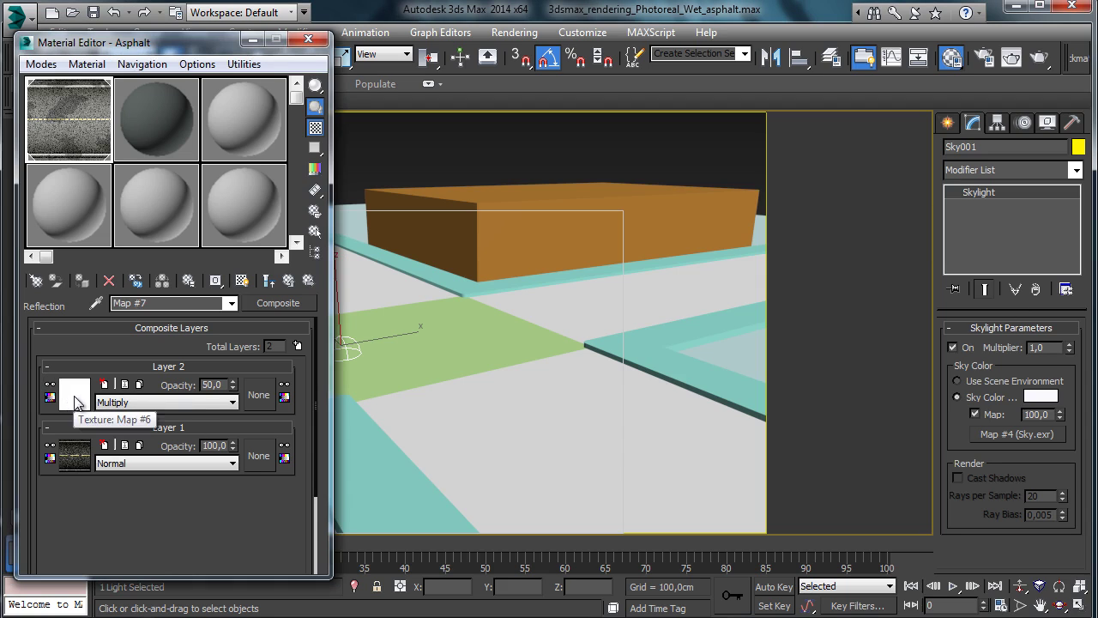
pyautogui.click(72, 401)
pyautogui.scroll(-3, 294, 448)
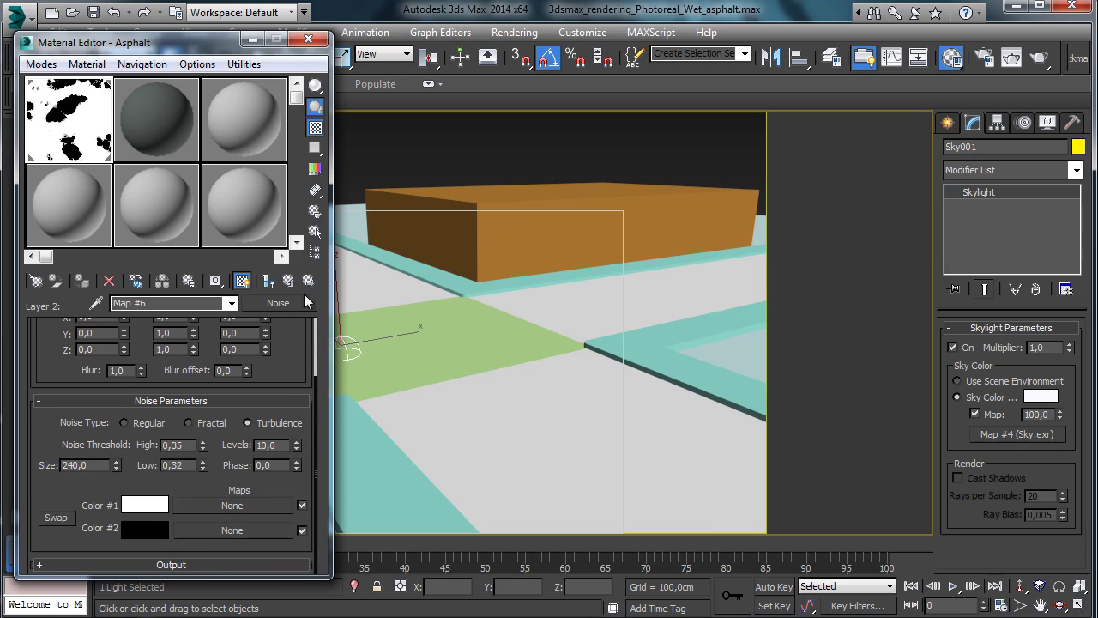
pyautogui.click(147, 505)
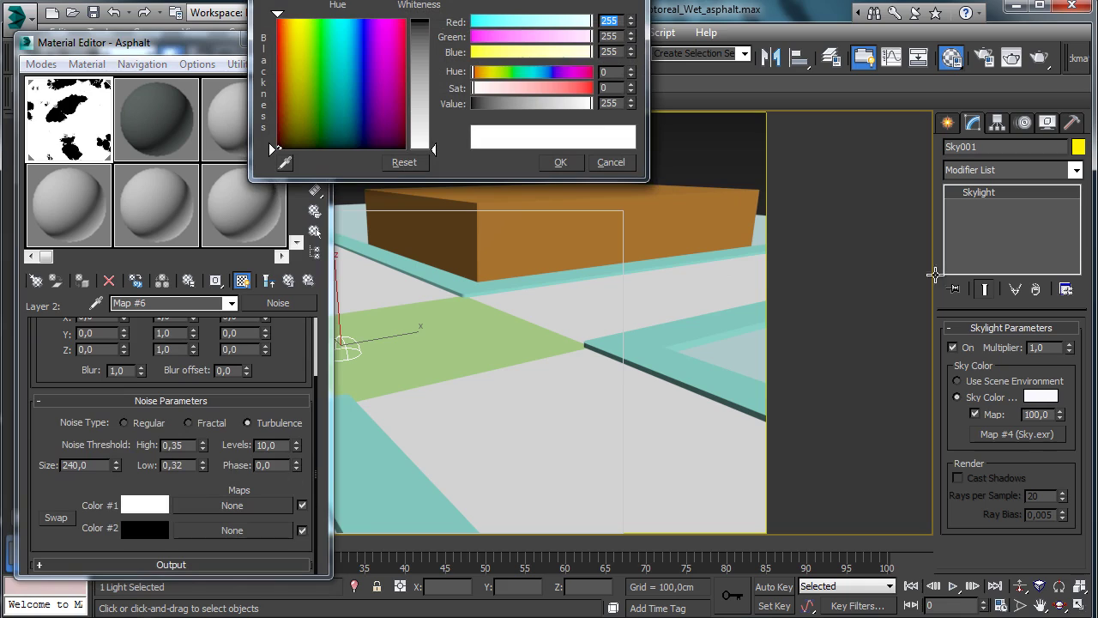
pyautogui.click(611, 103)
pyautogui.write('90')
pyautogui.press('Return')
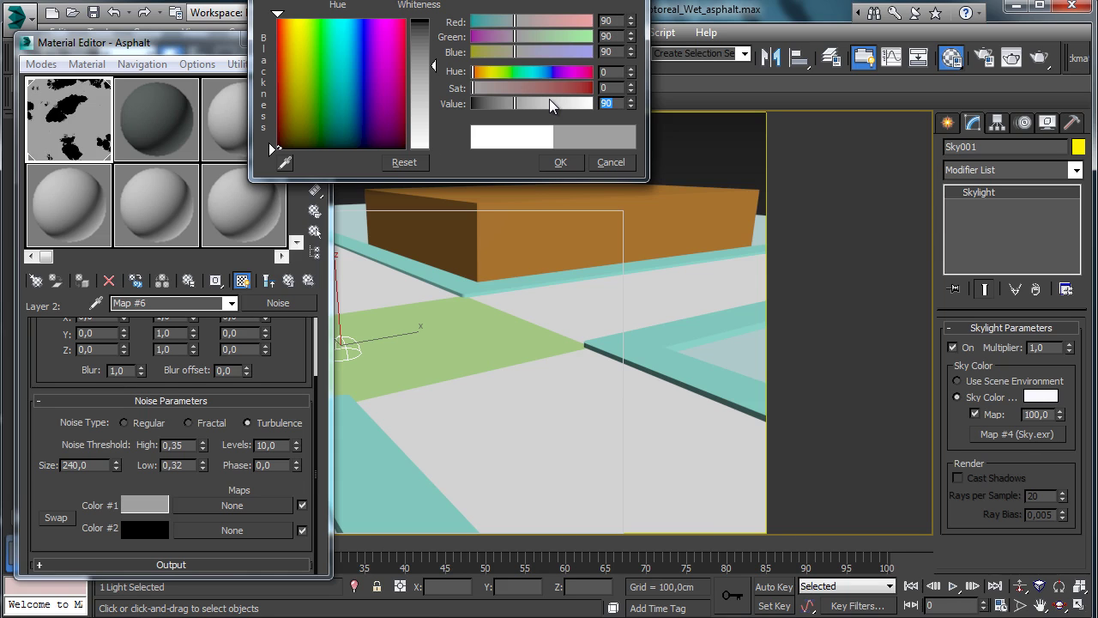
pyautogui.click(562, 163)
# Set Color #2 of the reflection map's layer 2 noise to a light gray with value 160.
pyautogui.click(147, 532)
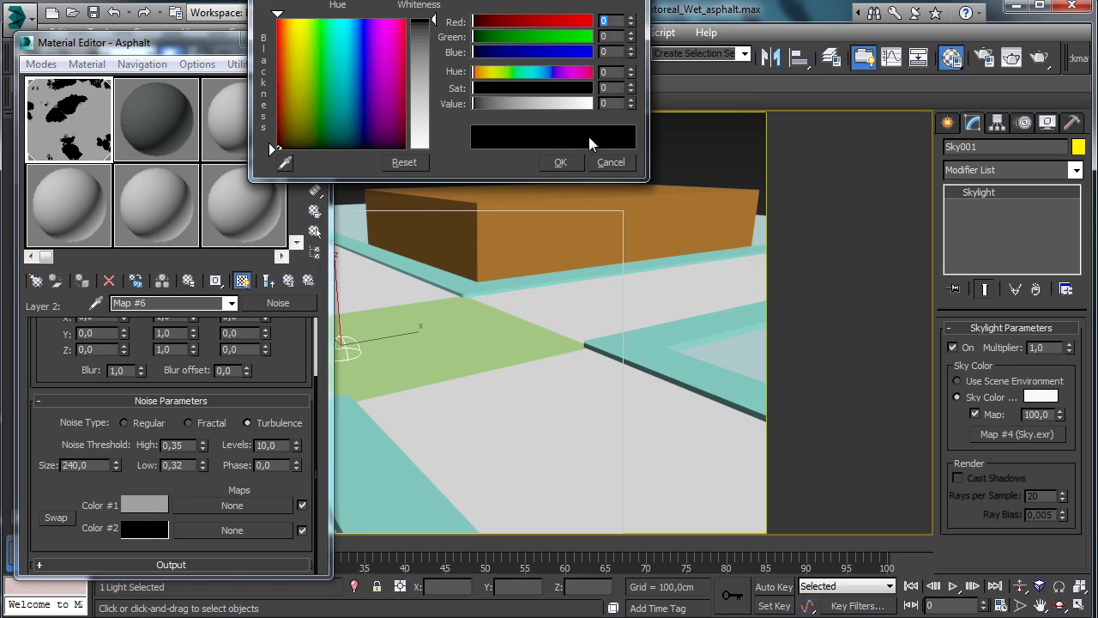
pyautogui.click(611, 103)
pyautogui.press('Return')
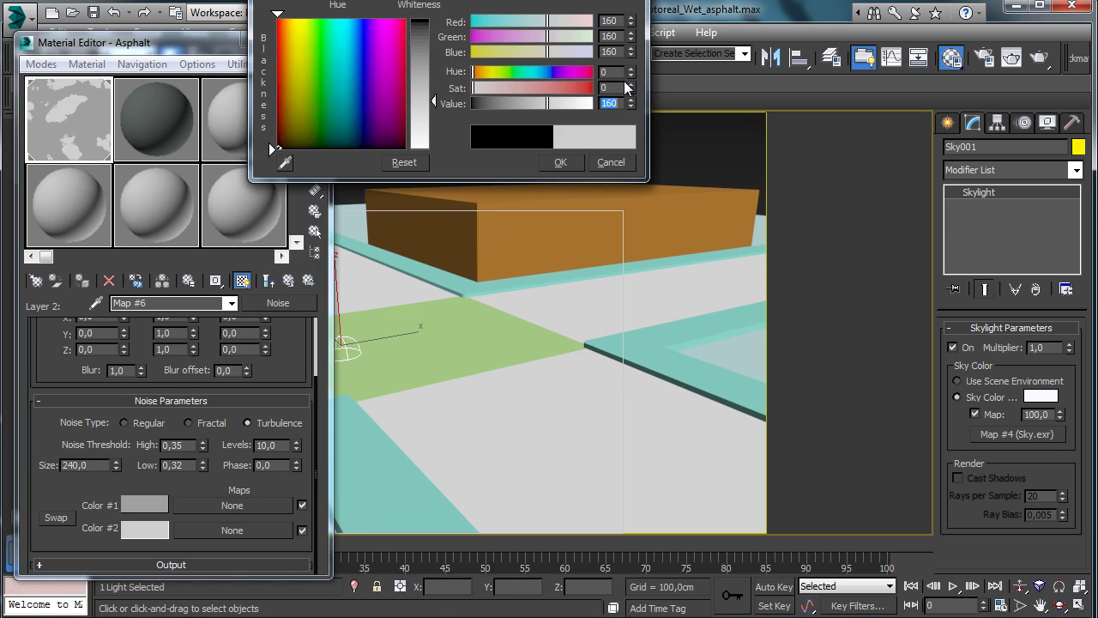
pyautogui.click(562, 162)
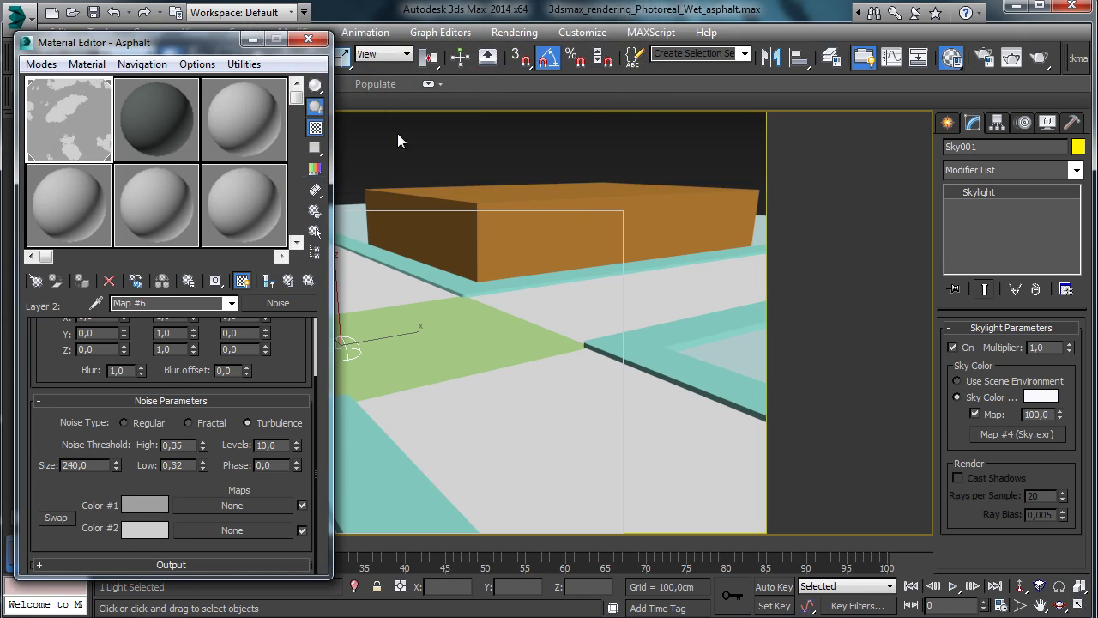
# Return to the reflection Composite layers and set layer 2's blending mode to Addition.
pyautogui.click(294, 280)
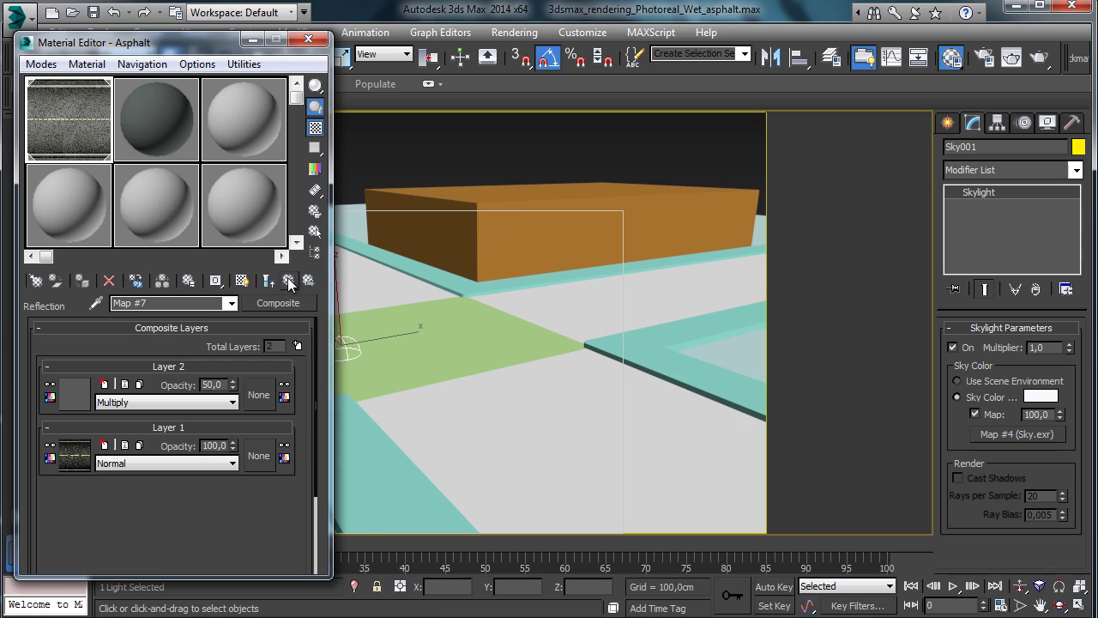
pyautogui.click(197, 401)
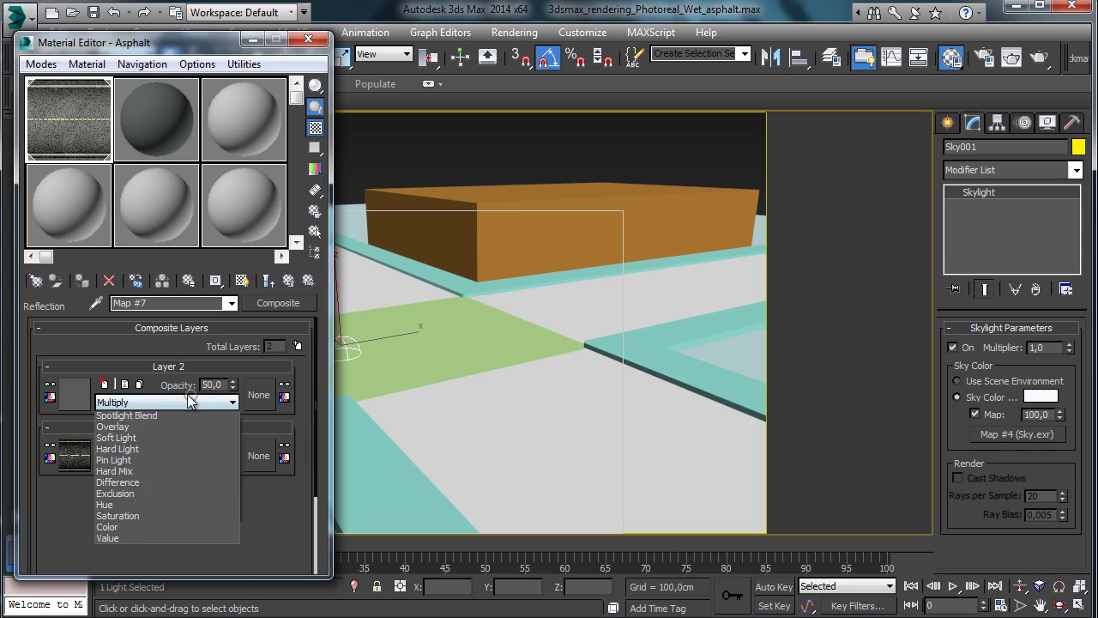
pyautogui.click(136, 440)
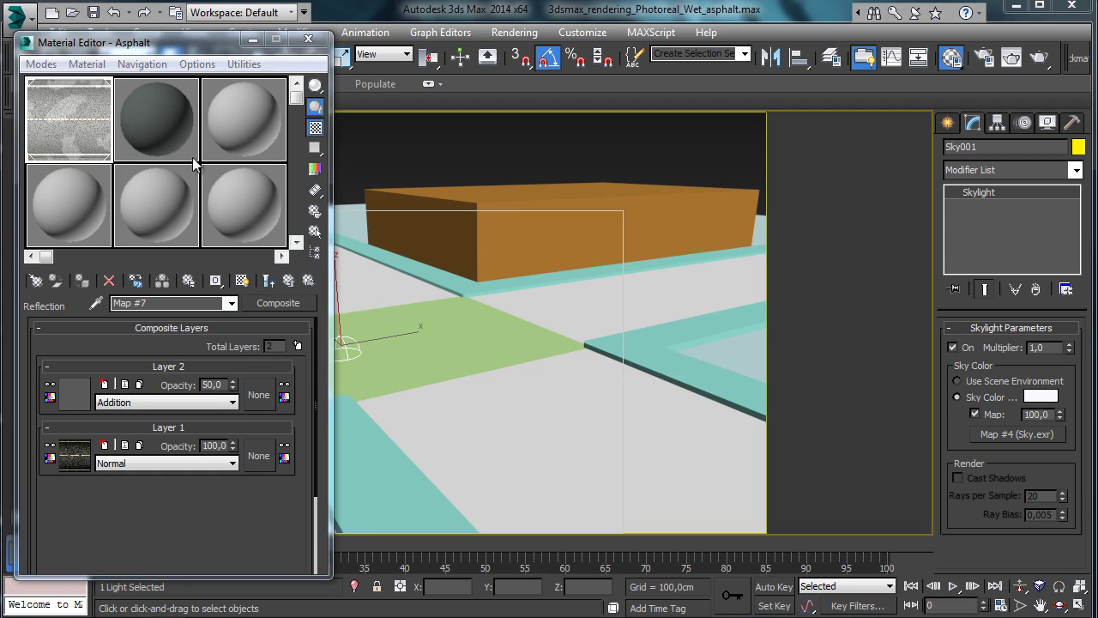
# Render the region and set the Luminosity of the reflection map's layer 1 Substance texture to 0.45.
pyautogui.click(1046, 62)
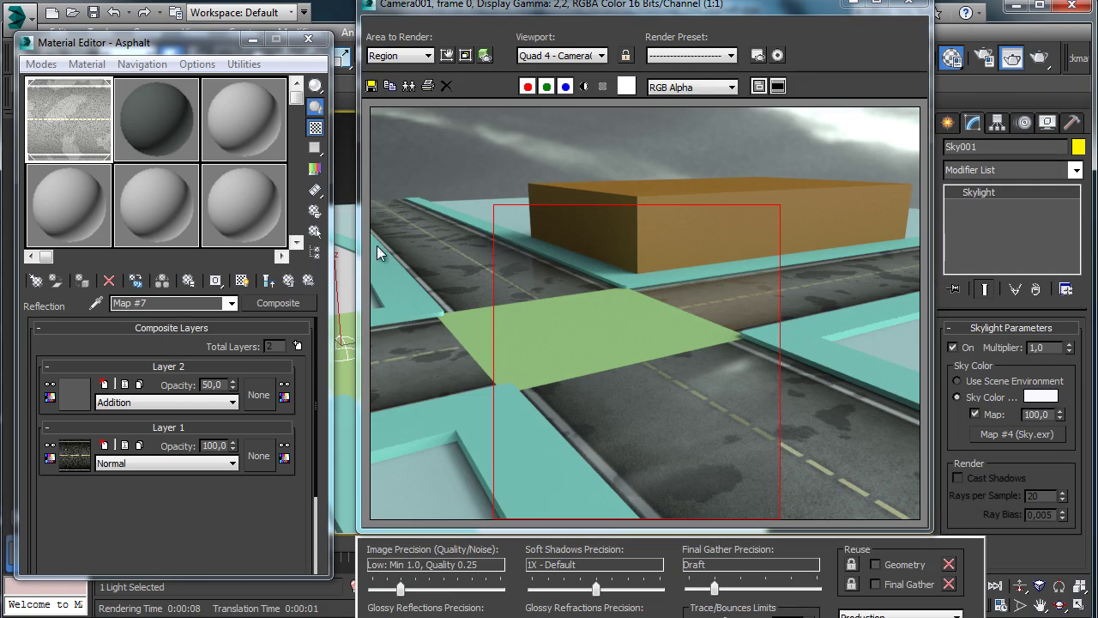
pyautogui.click(80, 463)
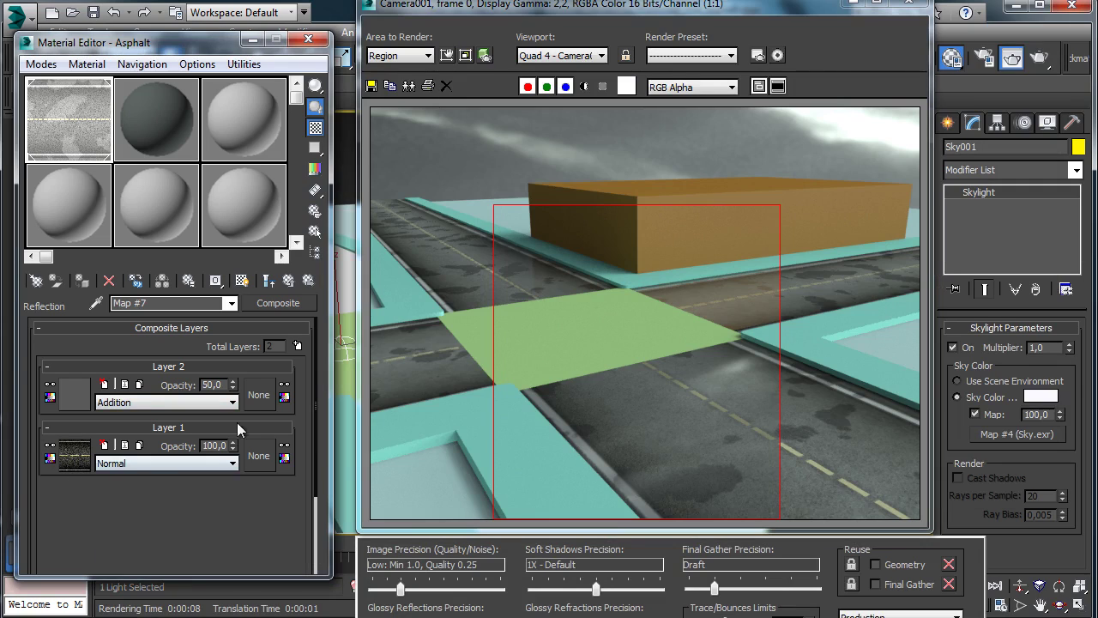
pyautogui.click(75, 456)
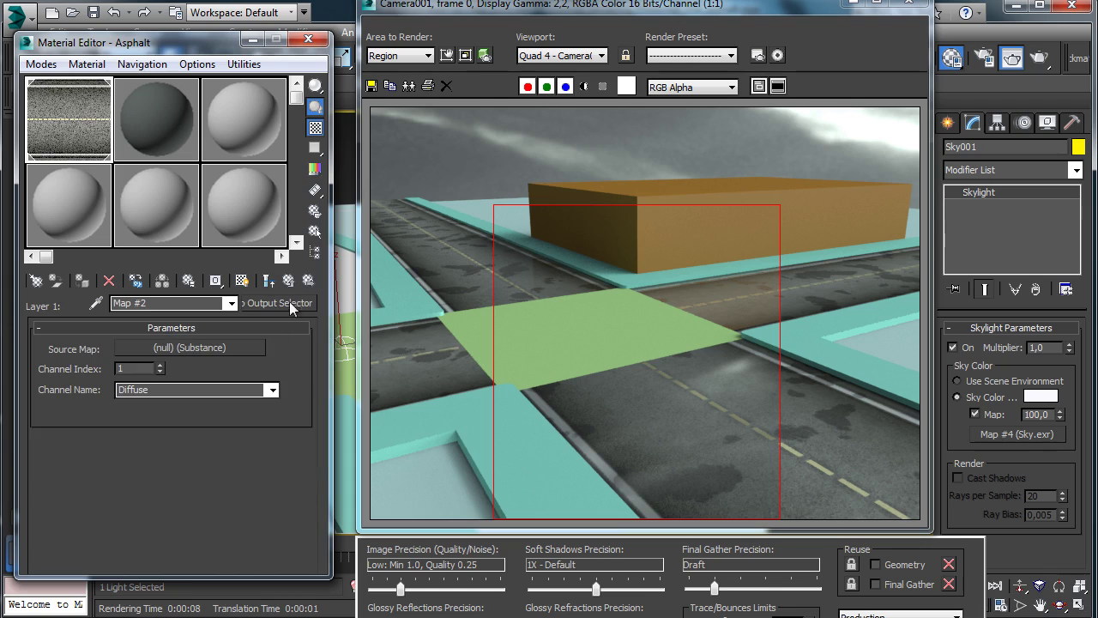
pyautogui.click(234, 347)
pyautogui.scroll(-5, 158, 449)
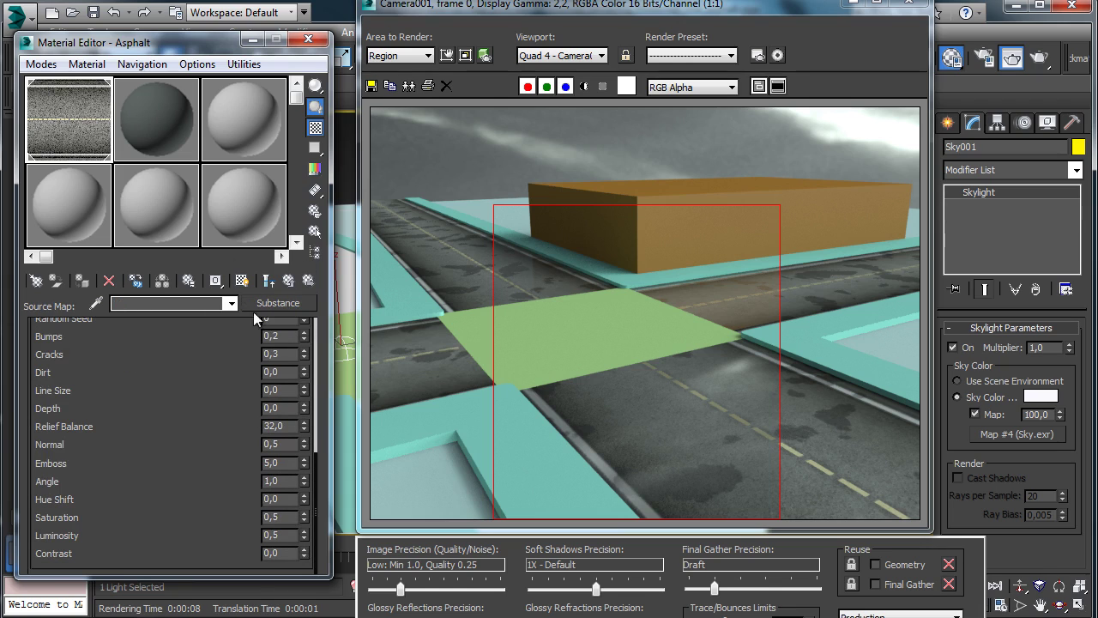
pyautogui.click(302, 533)
pyautogui.write('4')
pyautogui.press('Return')
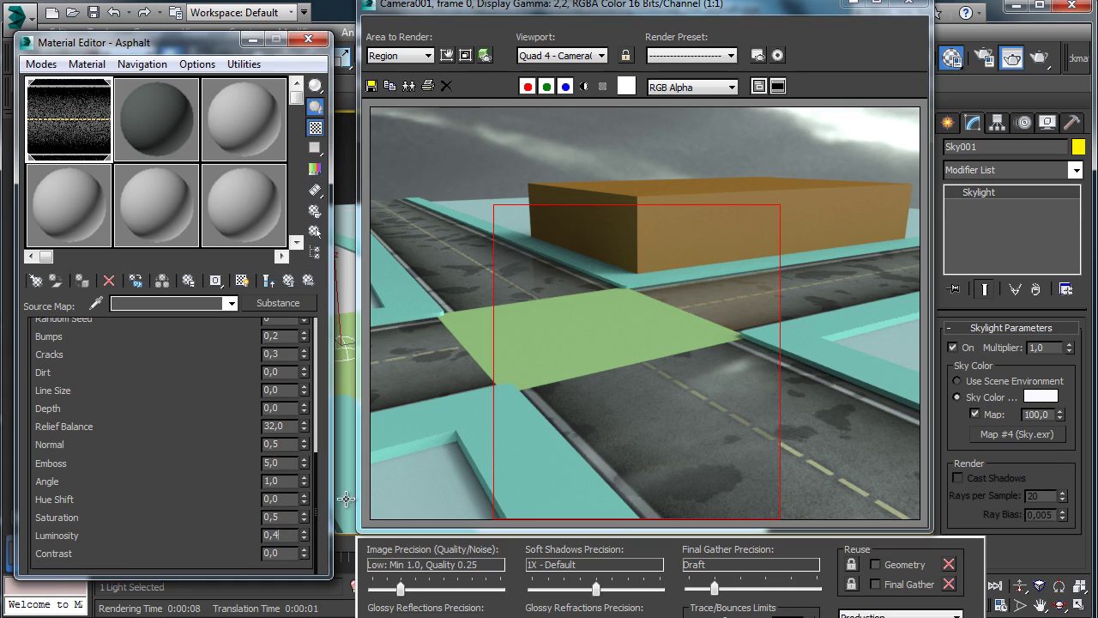
pyautogui.write('5')
pyautogui.press('Return')
pyautogui.click(288, 281)
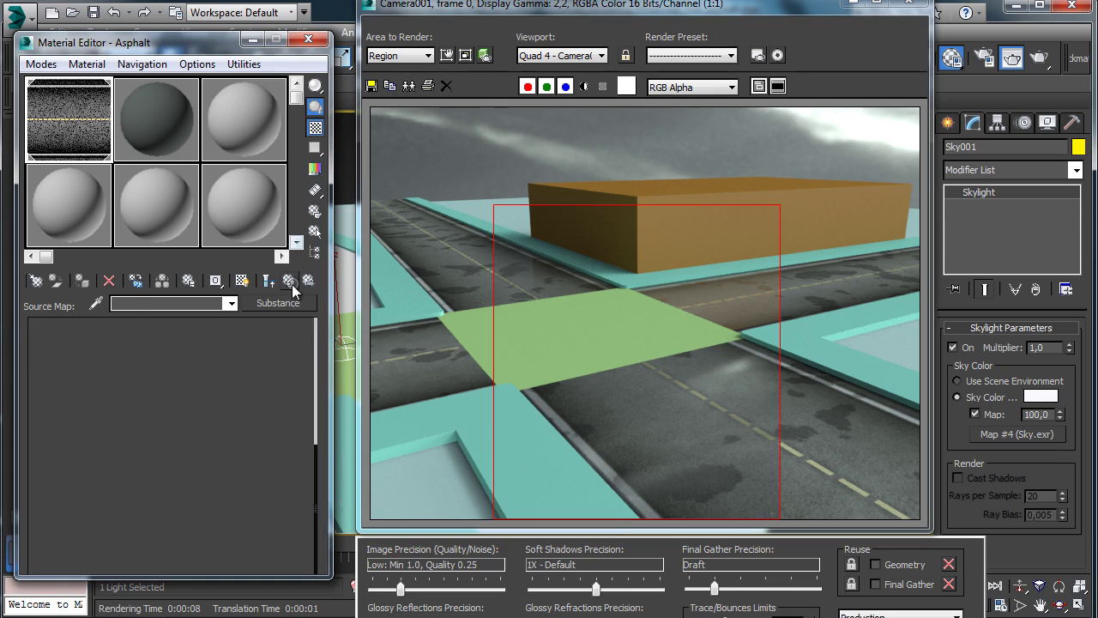
pyautogui.click(289, 281)
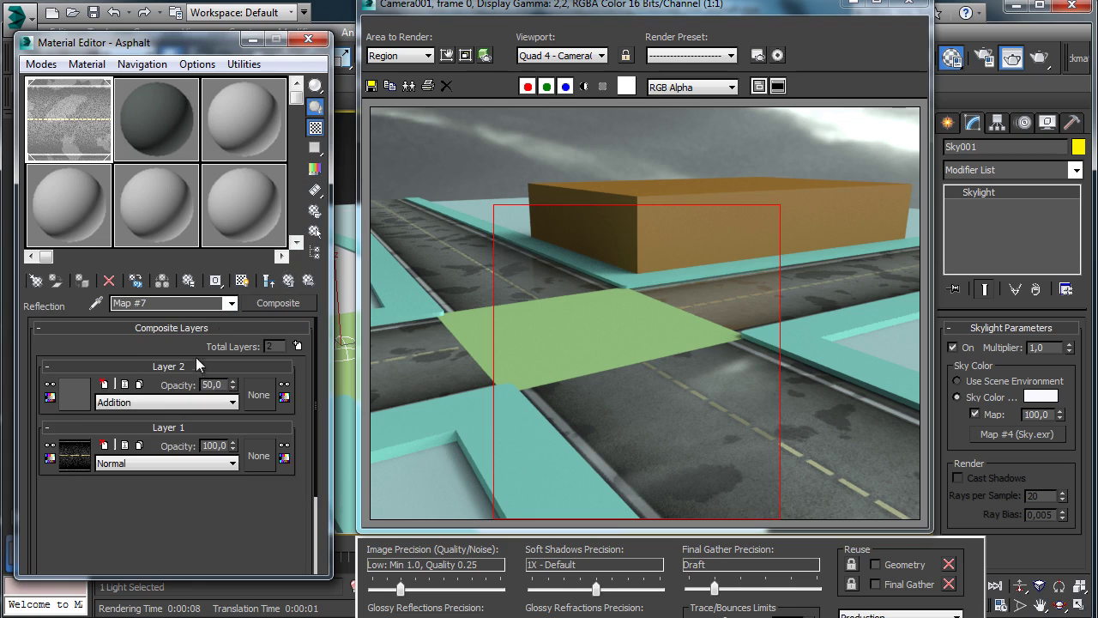
# Darken Color #1 of the reflection map's layer 2 noise to a dark gray and return to the Asphalt material.
pyautogui.click(89, 394)
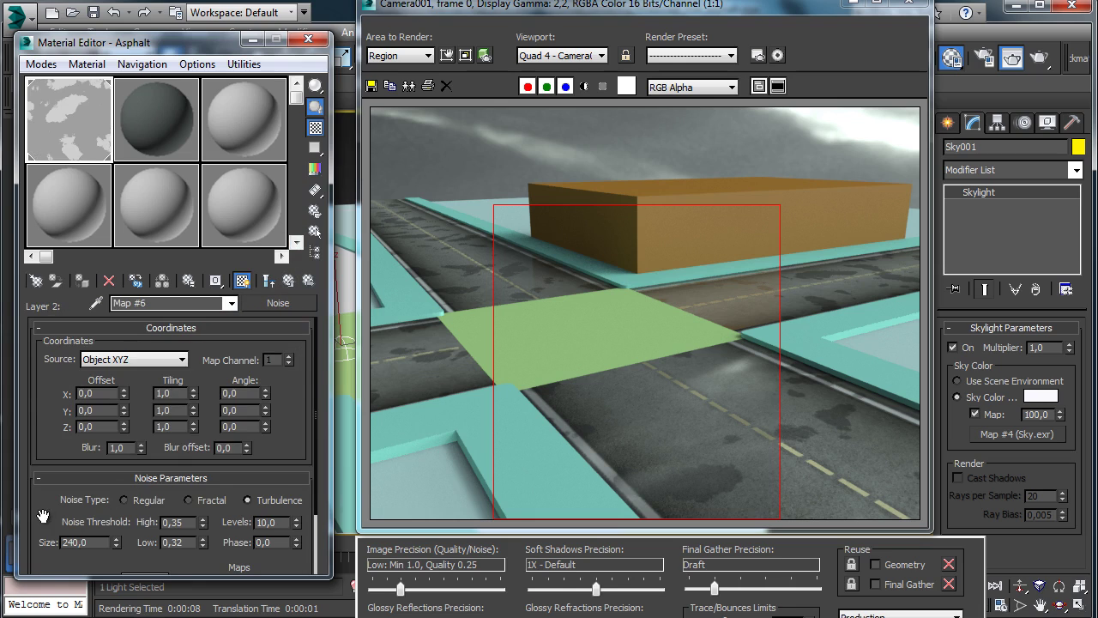
pyautogui.moveTo(44, 517); pyautogui.dragTo(80, 386)
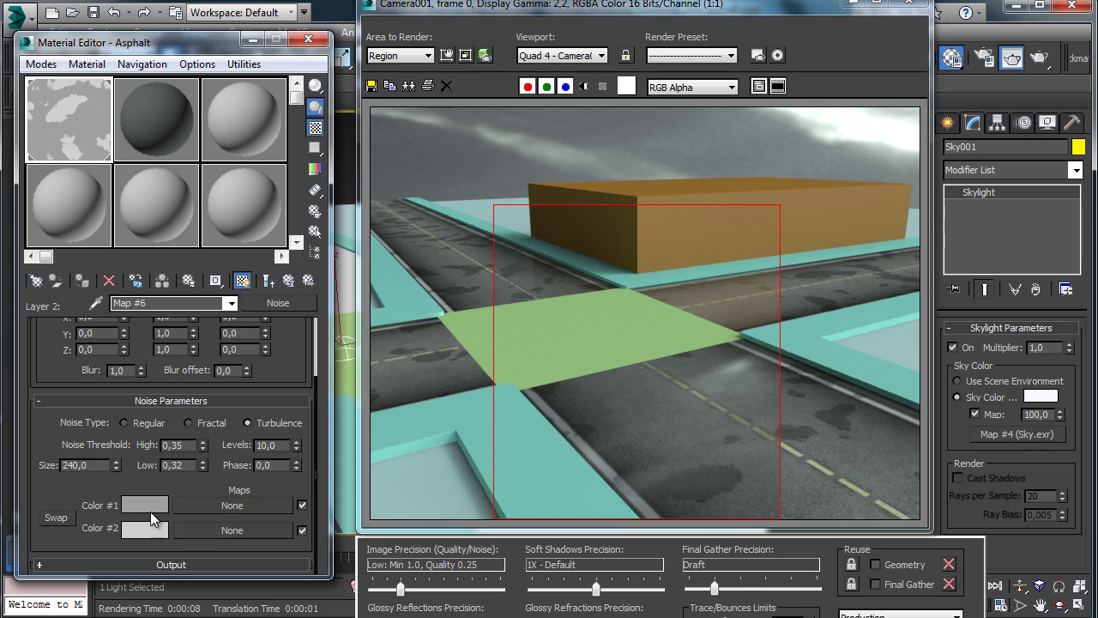
pyautogui.click(152, 506)
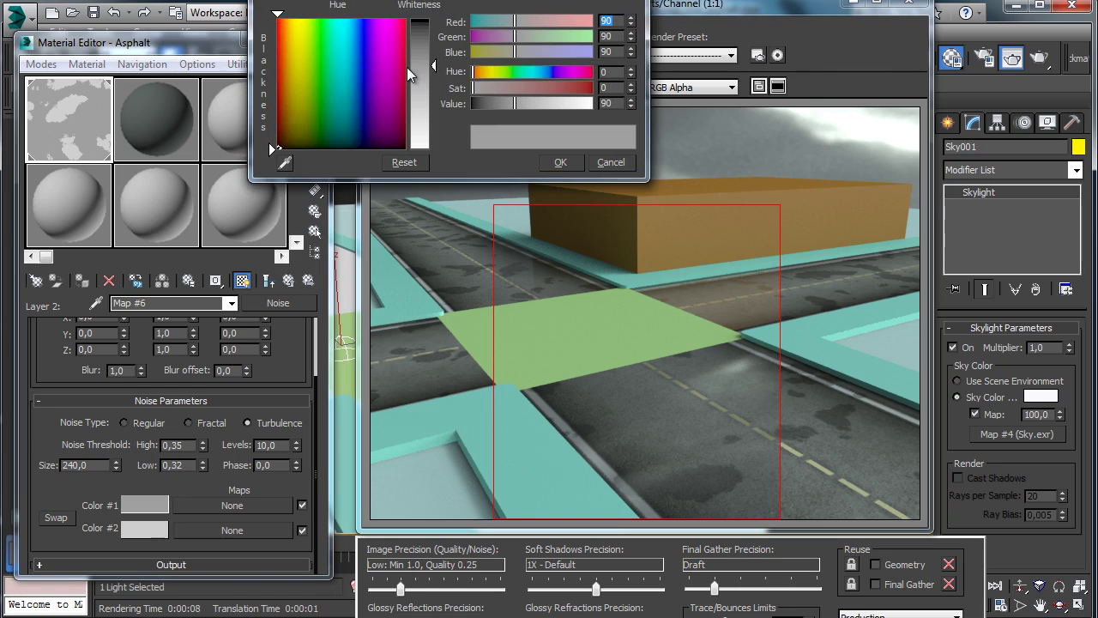
pyautogui.moveTo(432, 50); pyautogui.dragTo(437, 31)
pyautogui.click(553, 163)
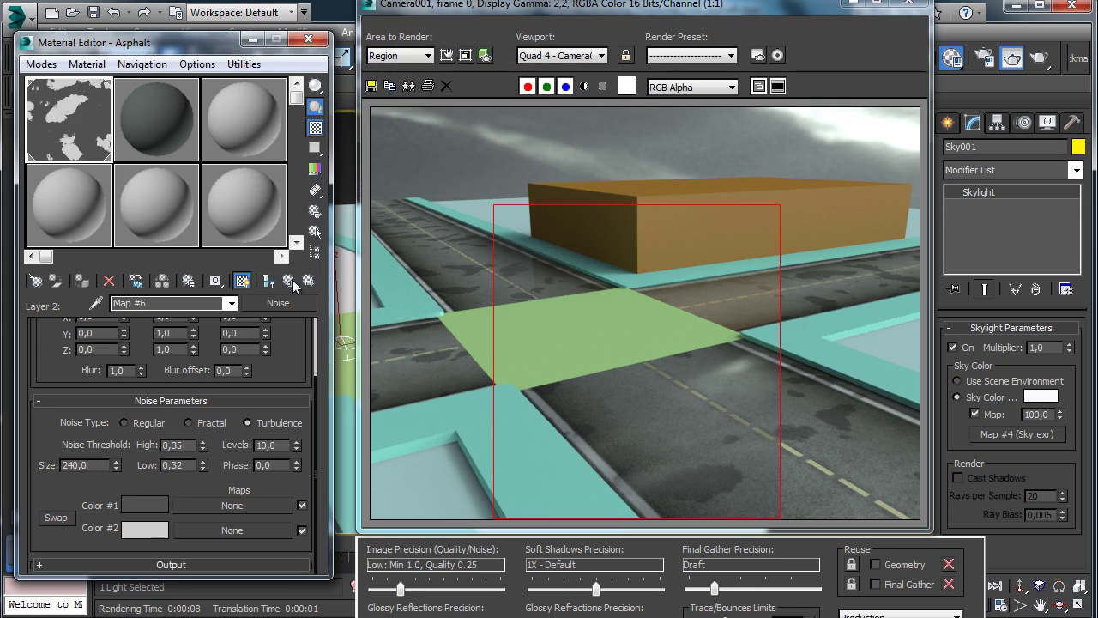
pyautogui.click(269, 281)
pyautogui.click(269, 280)
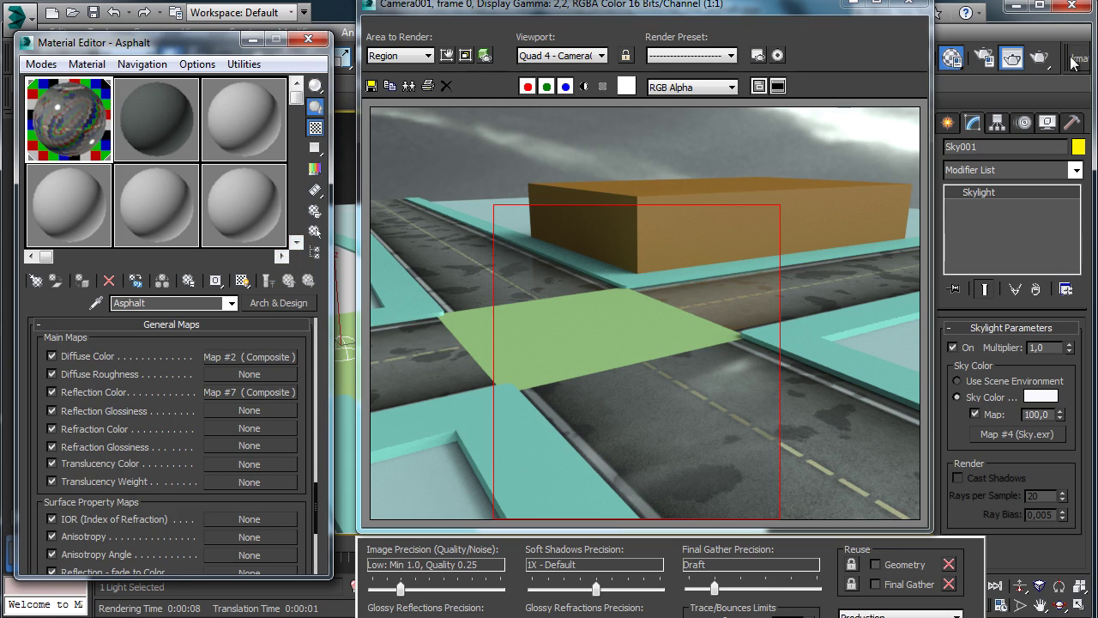
# Render the region again, switch the area to render from Region to View, and put the render window away.
pyautogui.click(1040, 59)
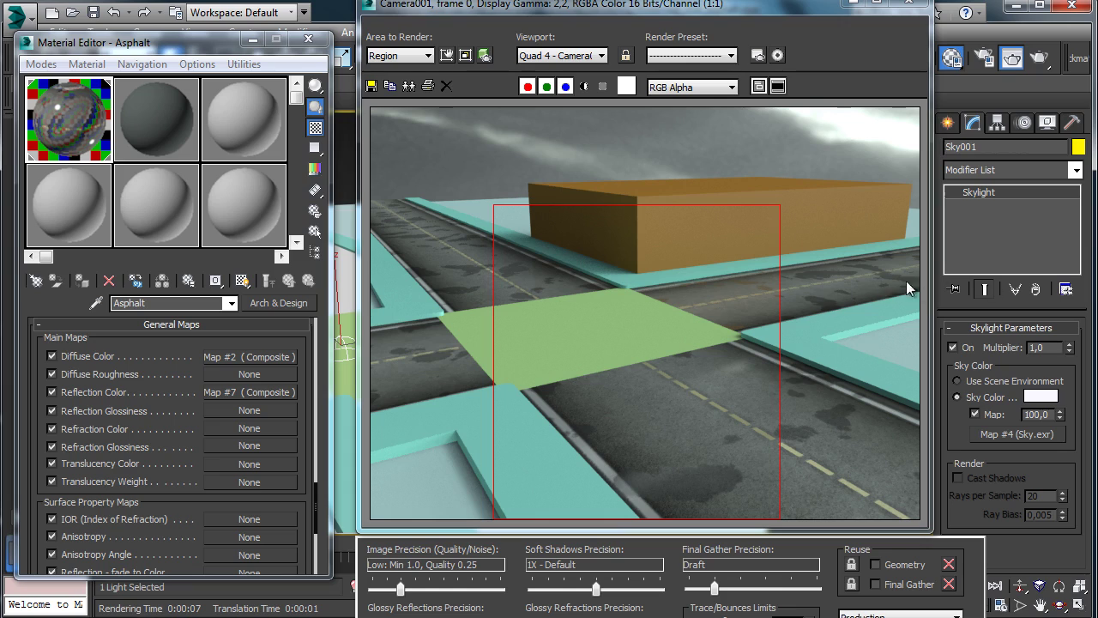
pyautogui.click(447, 55)
pyautogui.click(401, 55)
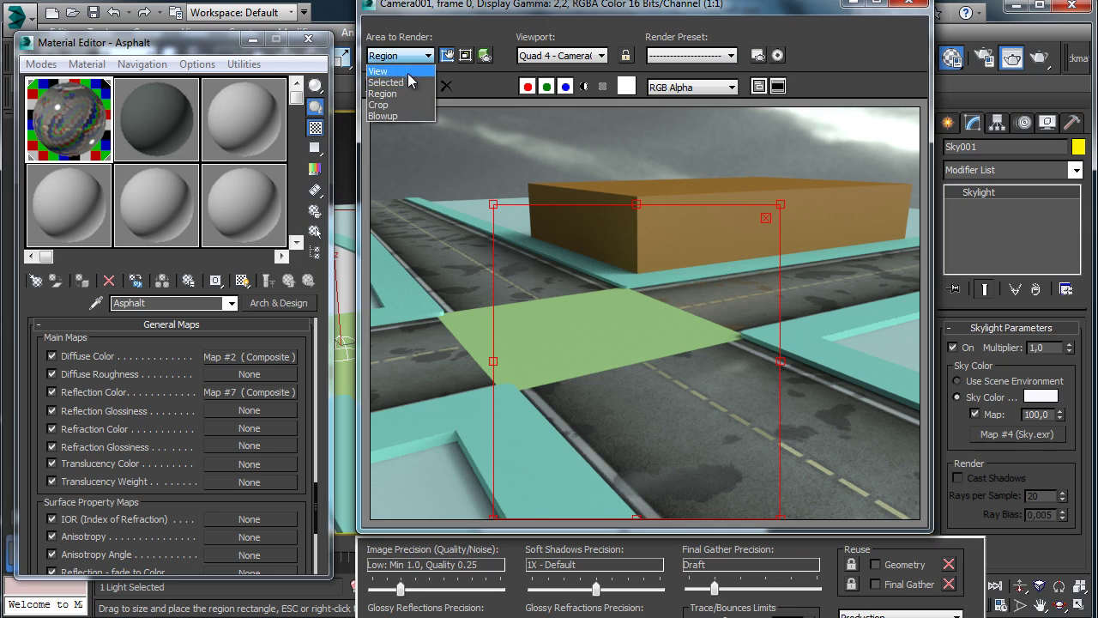
pyautogui.click(394, 67)
pyautogui.click(850, 5)
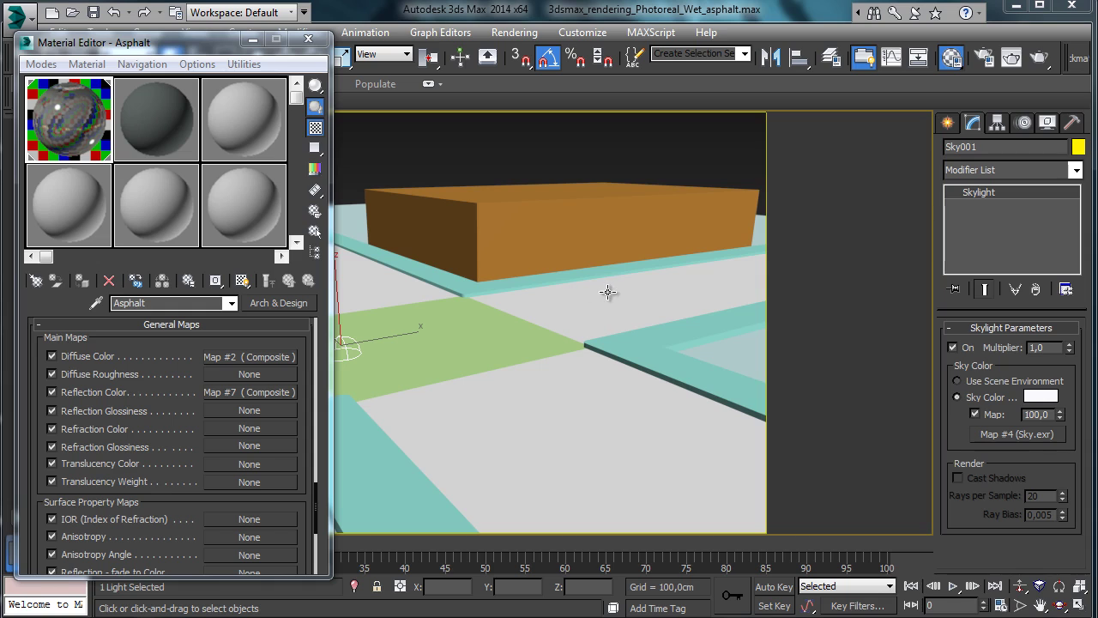
# Assign a Composite map to the Asphalt material's Reflection Glossiness and load an RGB Tint map into its layer 1.
pyautogui.click(254, 410)
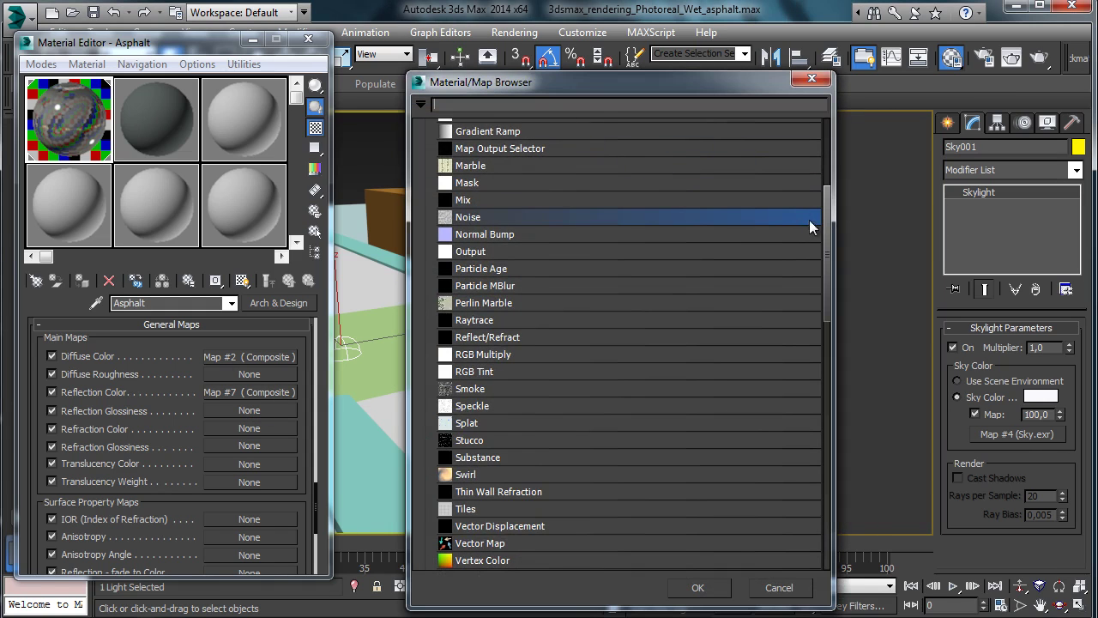
pyautogui.moveTo(829, 193); pyautogui.dragTo(775, 154)
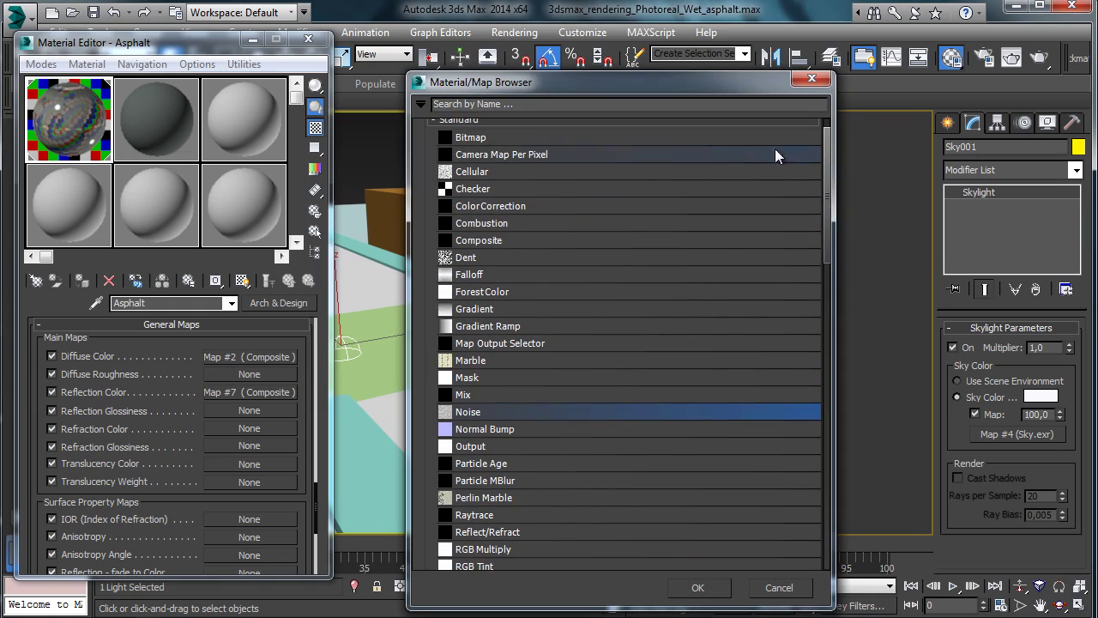
pyautogui.doubleClick(492, 242)
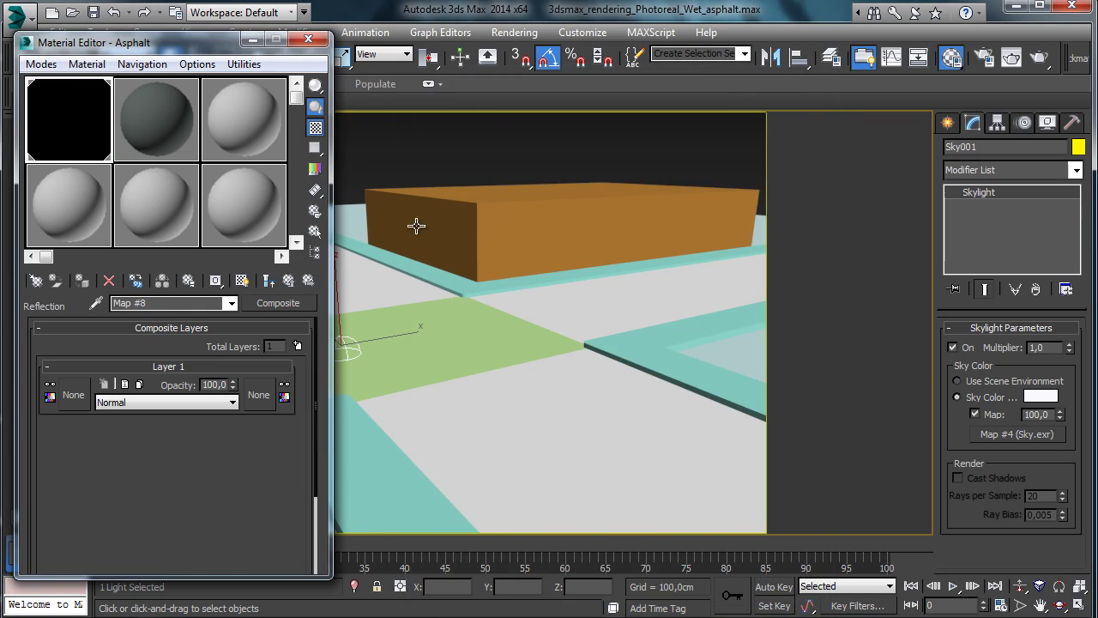
pyautogui.click(72, 396)
pyautogui.moveTo(829, 257); pyautogui.dragTo(824, 379)
pyautogui.doubleClick(479, 166)
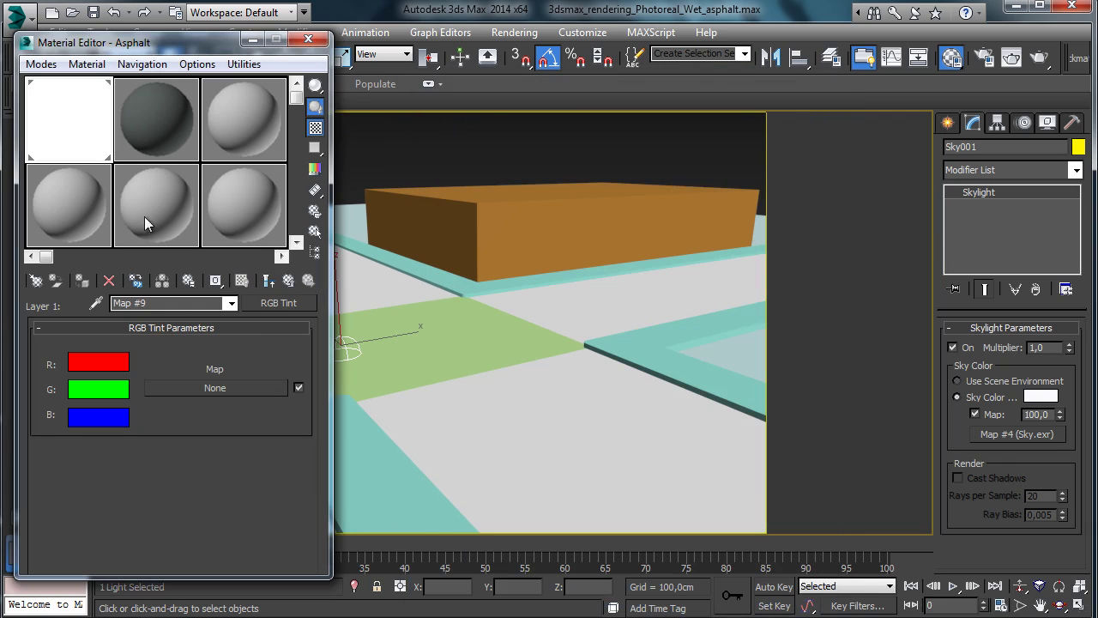
# Set the RGB Tint map's green color to black and copy it to the blue color.
pyautogui.click(93, 388)
pyautogui.moveTo(503, 101); pyautogui.dragTo(468, 101)
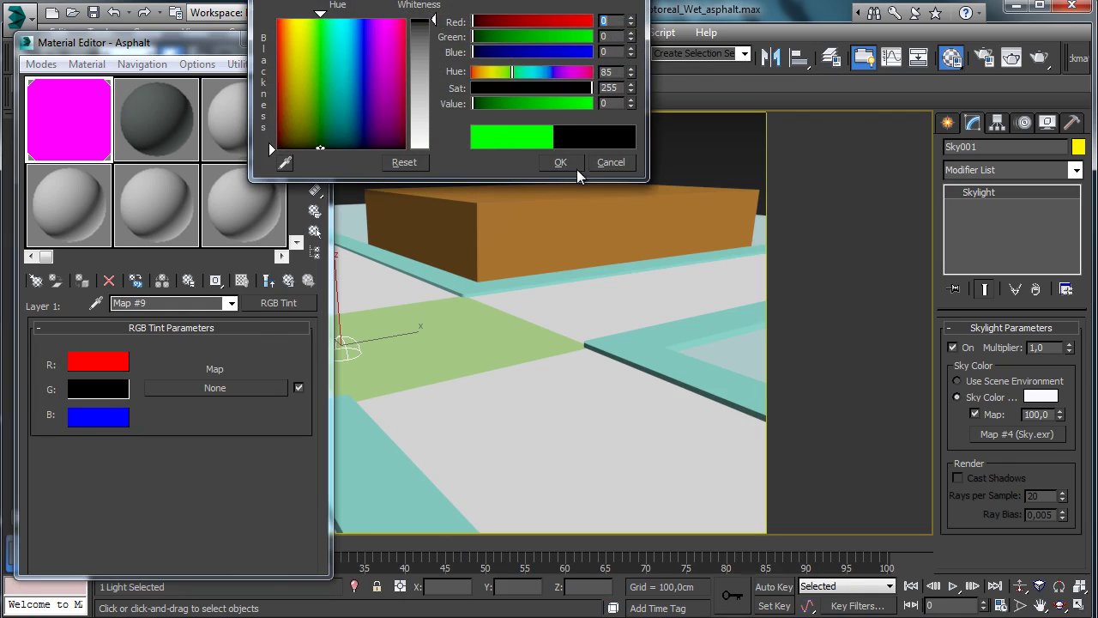
pyautogui.click(567, 161)
pyautogui.moveTo(115, 391); pyautogui.dragTo(122, 418)
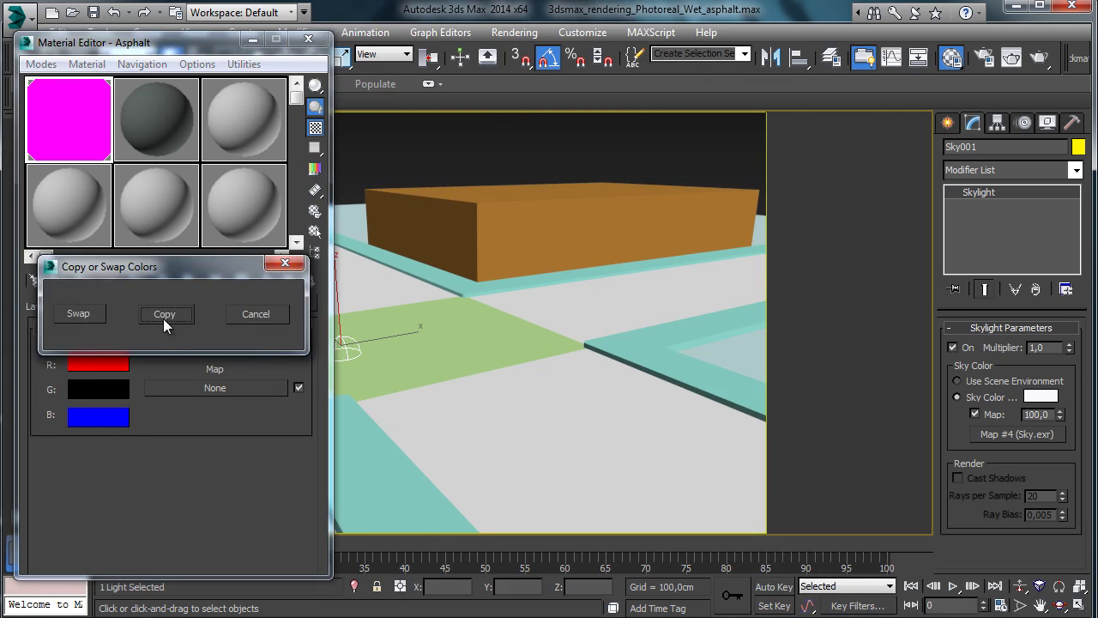
pyautogui.click(166, 316)
# Set the RGB Tint map's red color to a light gray with value 200 and return to the Asphalt material.
pyautogui.click(94, 369)
pyautogui.moveTo(421, 52); pyautogui.dragTo(431, 98)
pyautogui.click(545, 165)
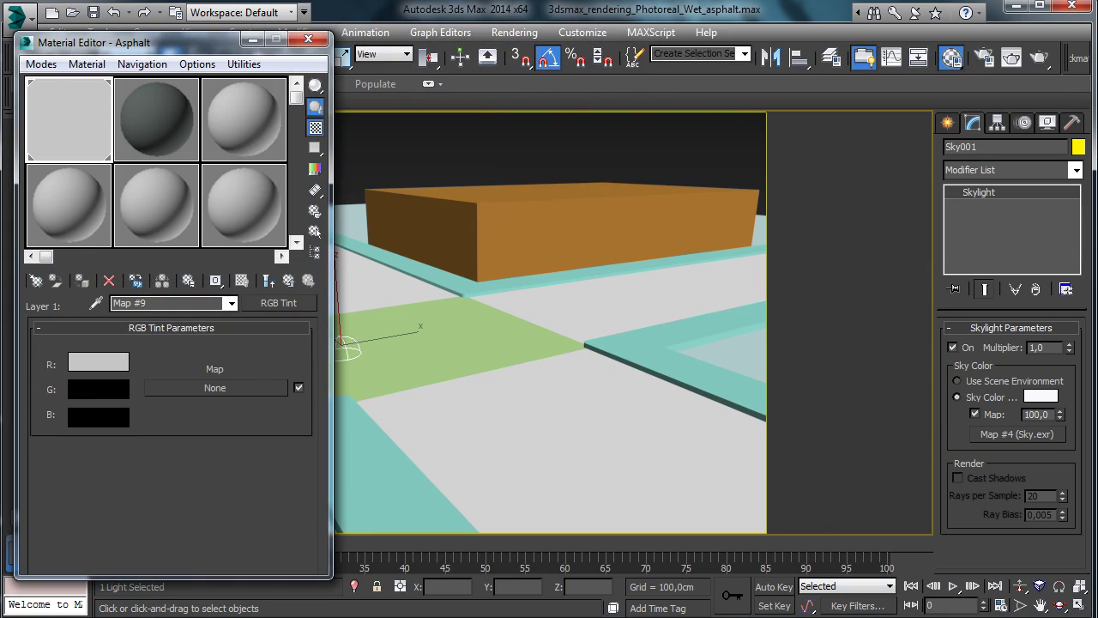
pyautogui.click(104, 364)
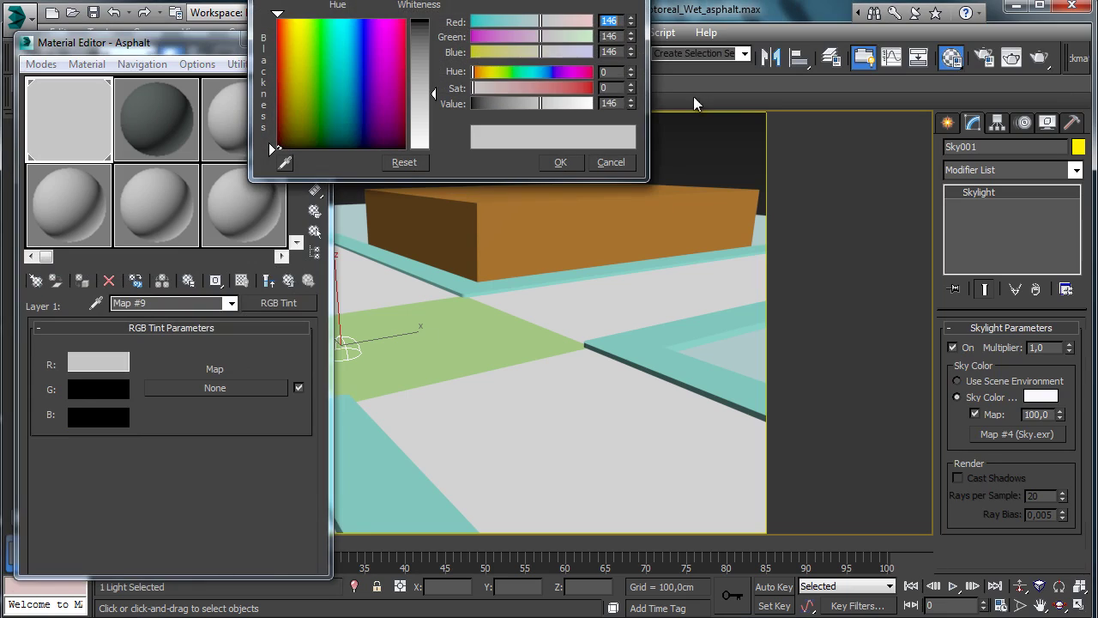
pyautogui.write('200')
pyautogui.press('Return')
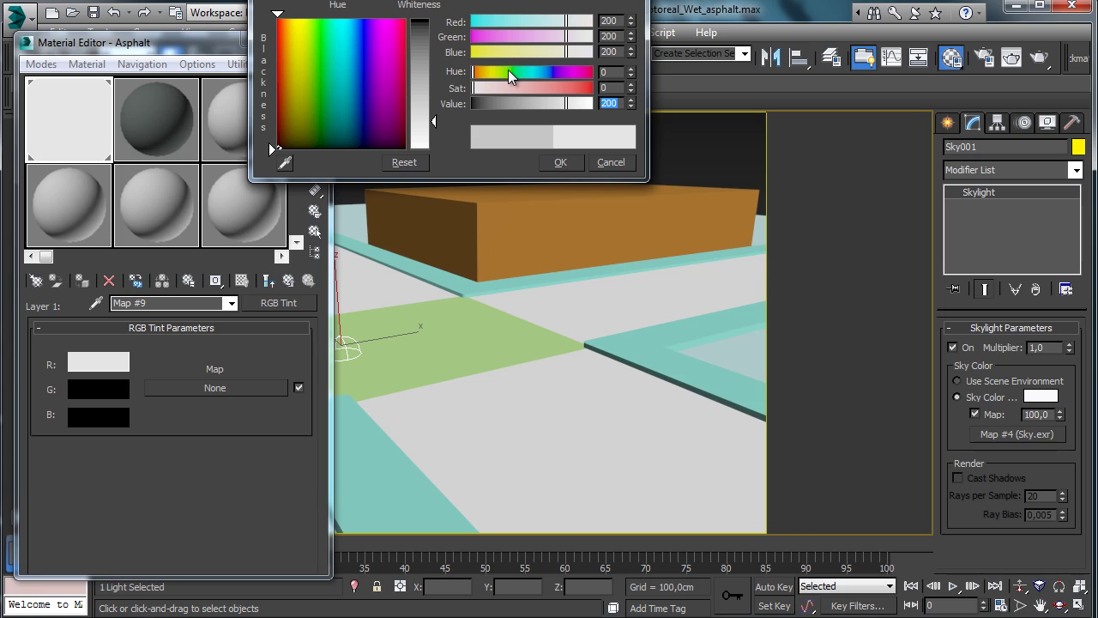
pyautogui.click(579, 162)
pyautogui.click(277, 280)
pyautogui.click(277, 280)
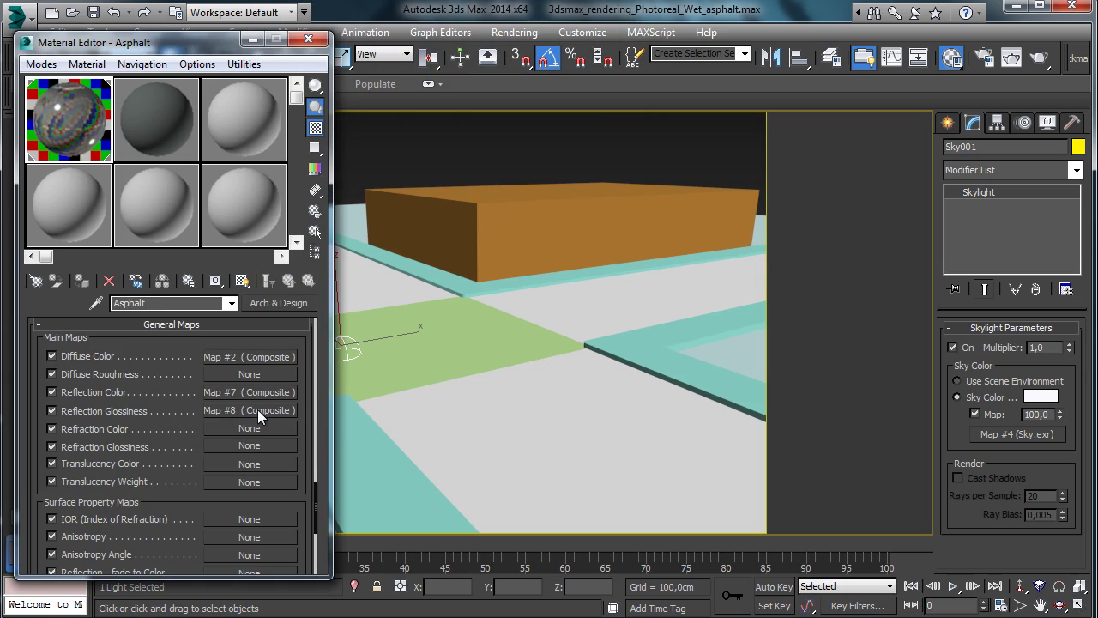
# Set the red color of the Reflection Glossiness map's RGB Tint to a gray with value 159 and render the view.
pyautogui.click(255, 409)
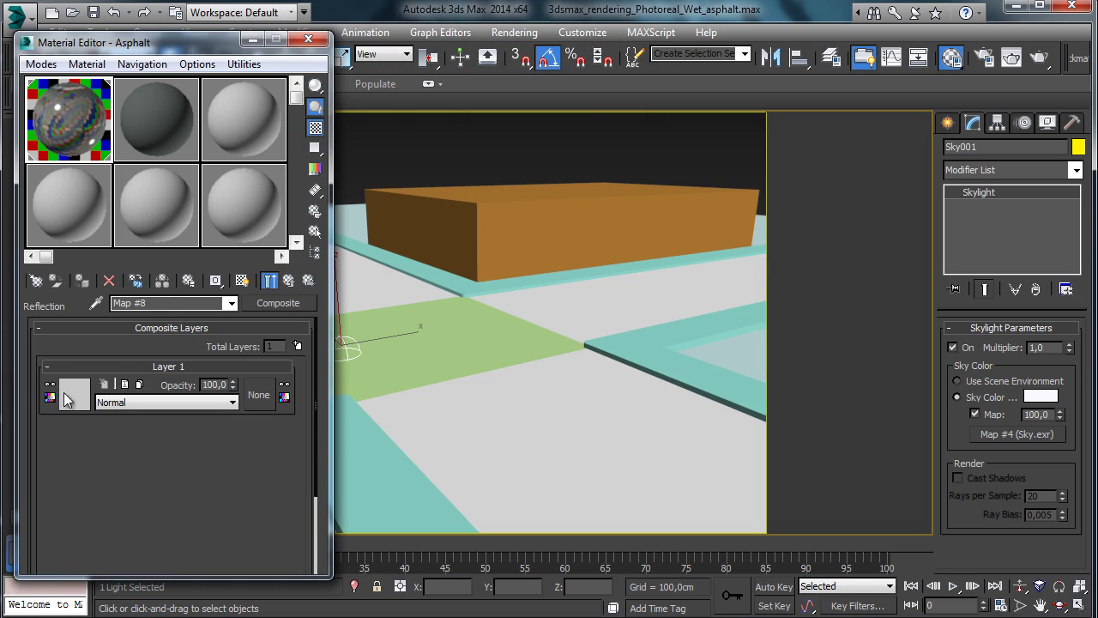
pyautogui.click(74, 395)
pyautogui.click(99, 367)
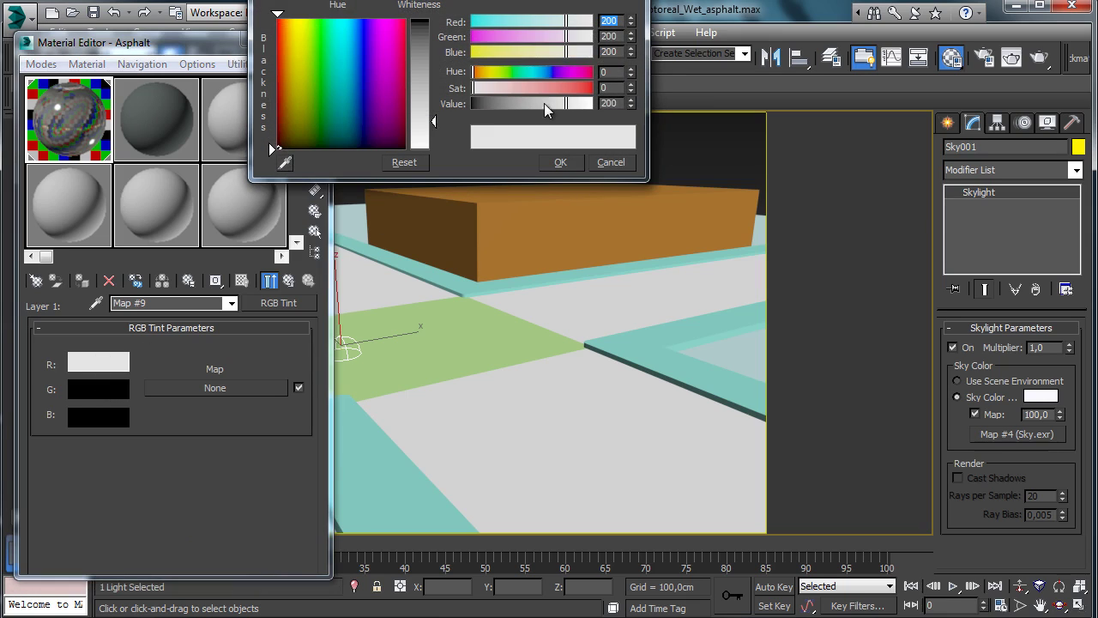
pyautogui.click(545, 103)
pyautogui.click(529, 104)
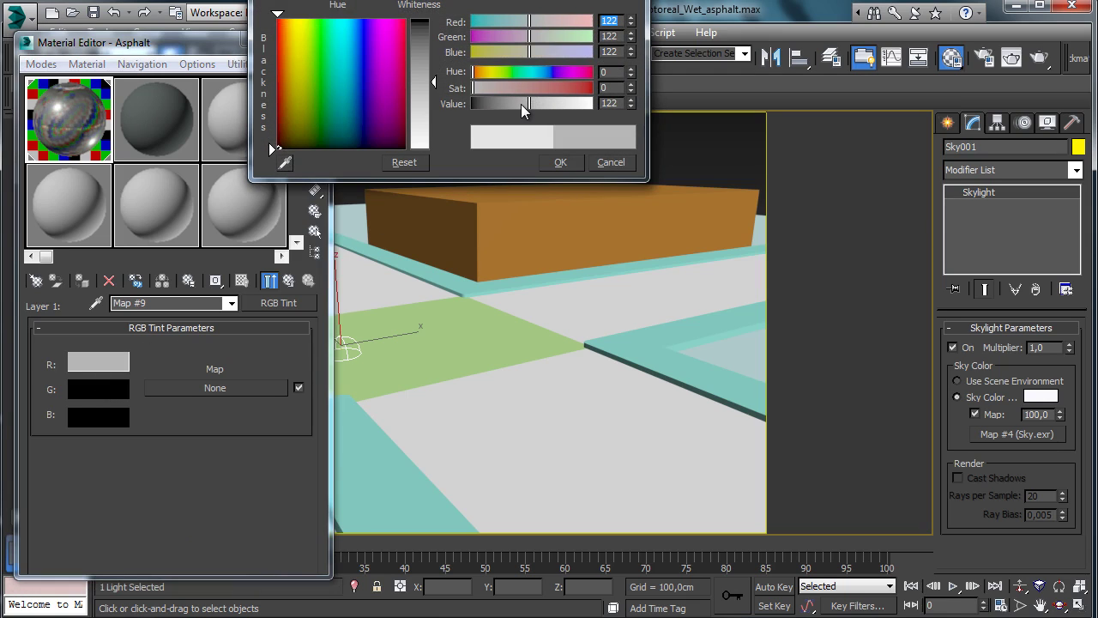
pyautogui.click(545, 104)
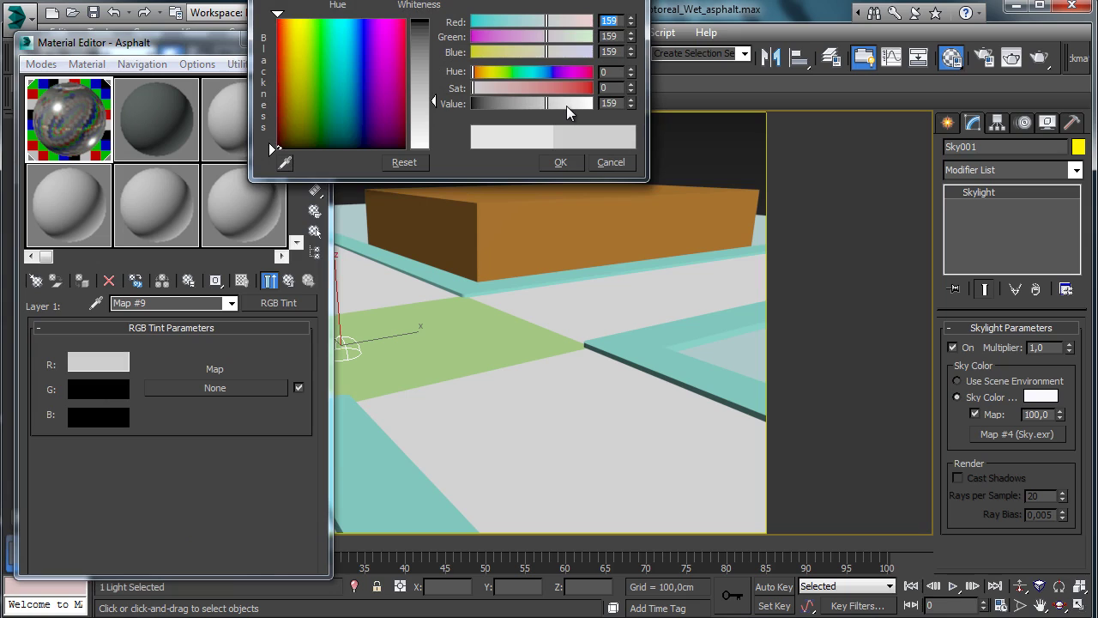
pyautogui.click(561, 163)
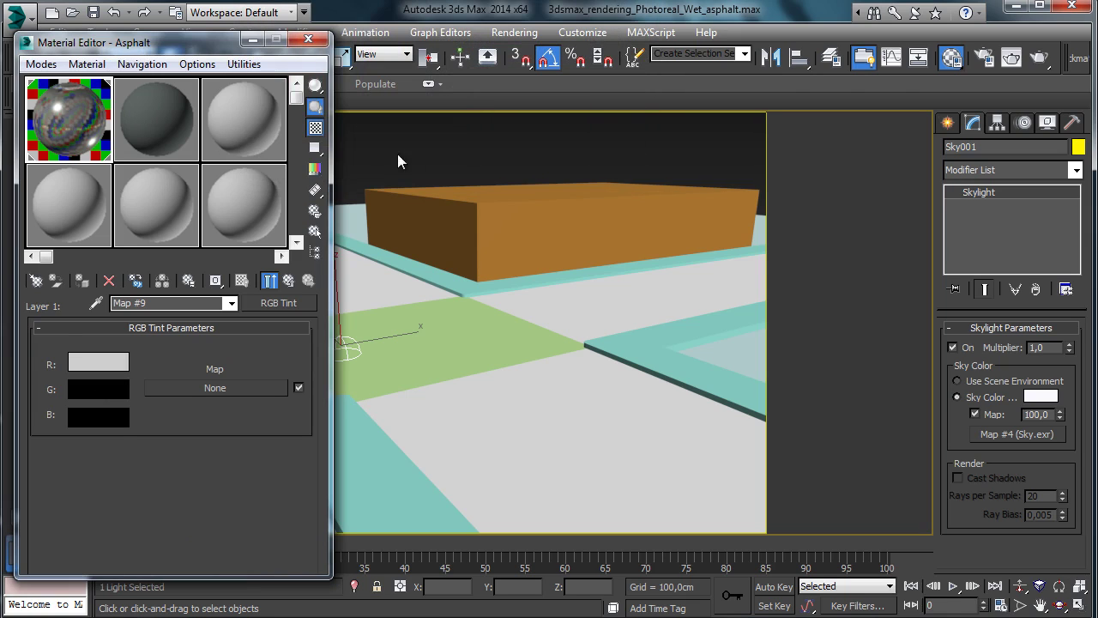
pyautogui.click(1034, 58)
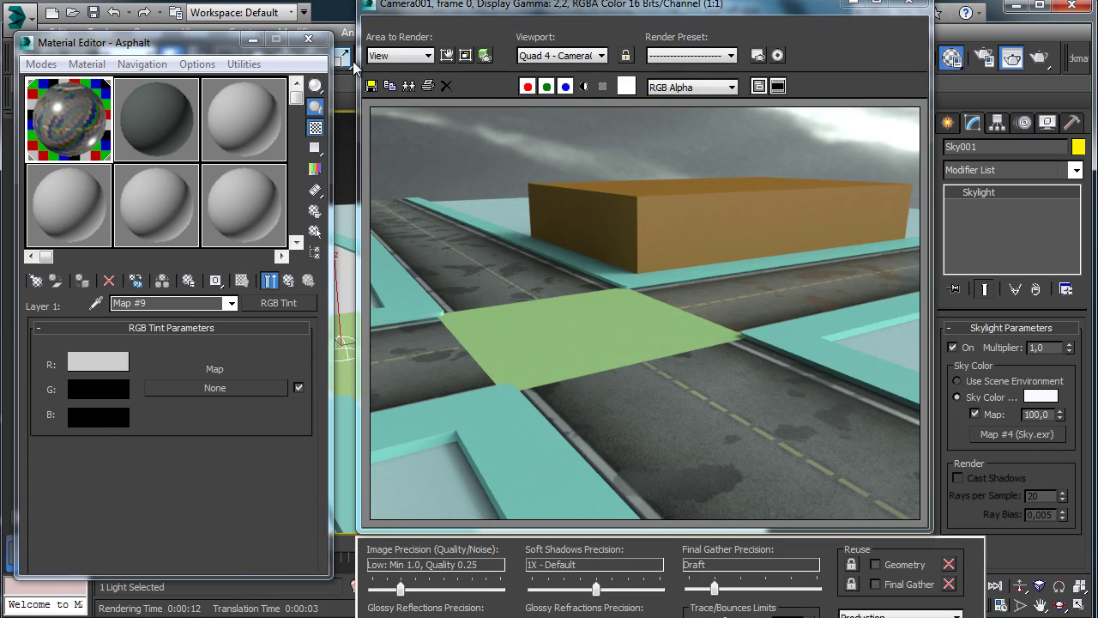
# Add a second layer to the Reflection Glossiness Composite map and paste in a copy of the Reflection Color map's layer 2 Noise.
pyautogui.click(287, 280)
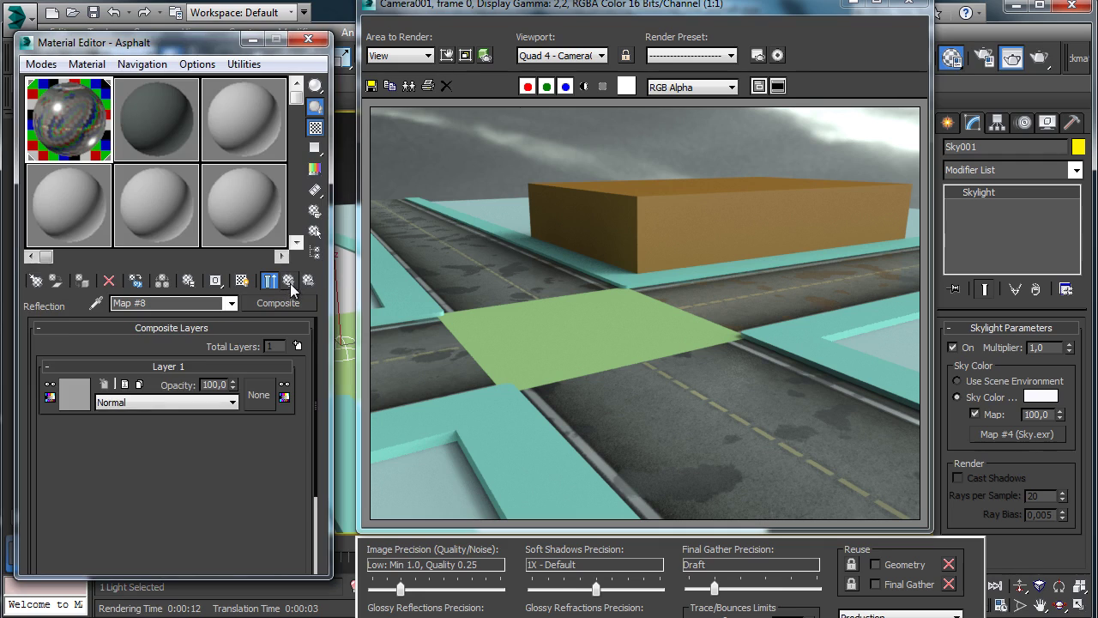
pyautogui.click(298, 346)
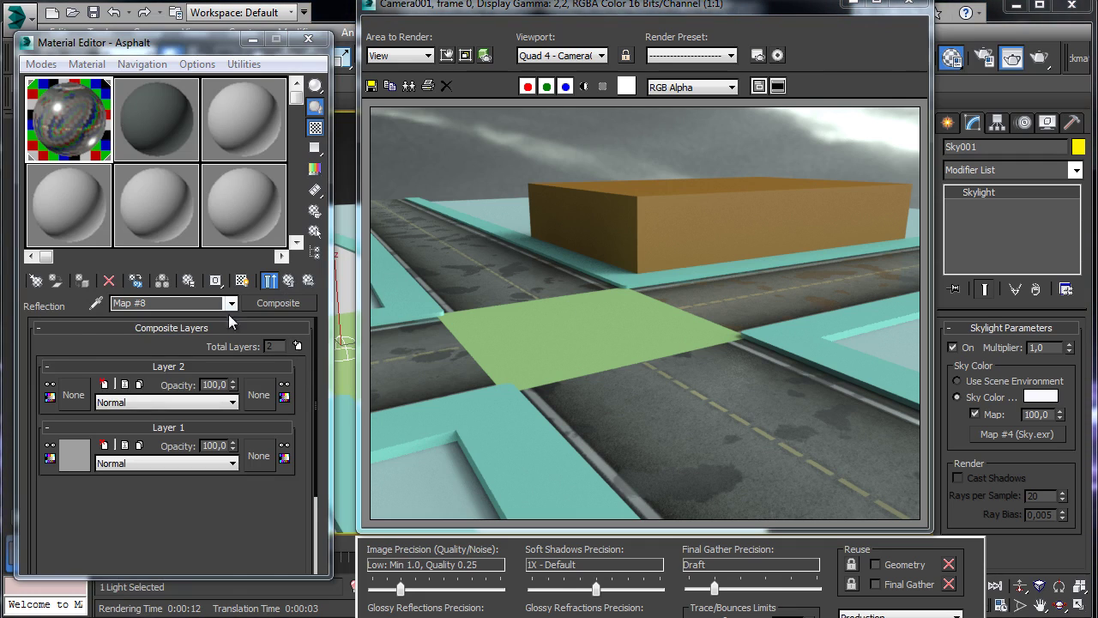
pyautogui.click(289, 281)
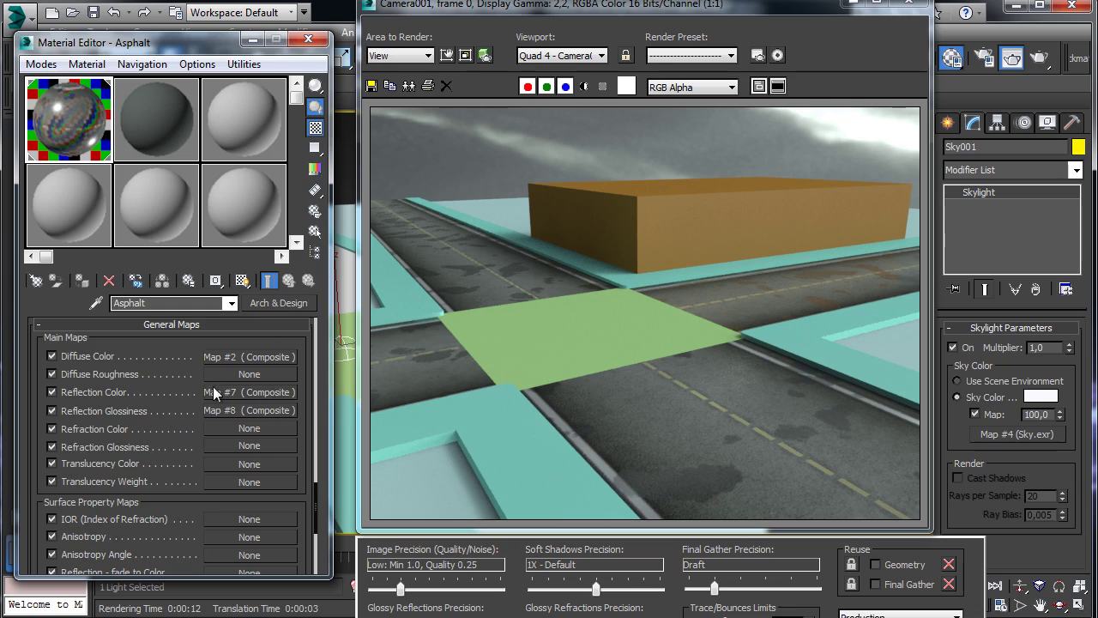
pyautogui.click(238, 391)
pyautogui.rightClick(73, 394)
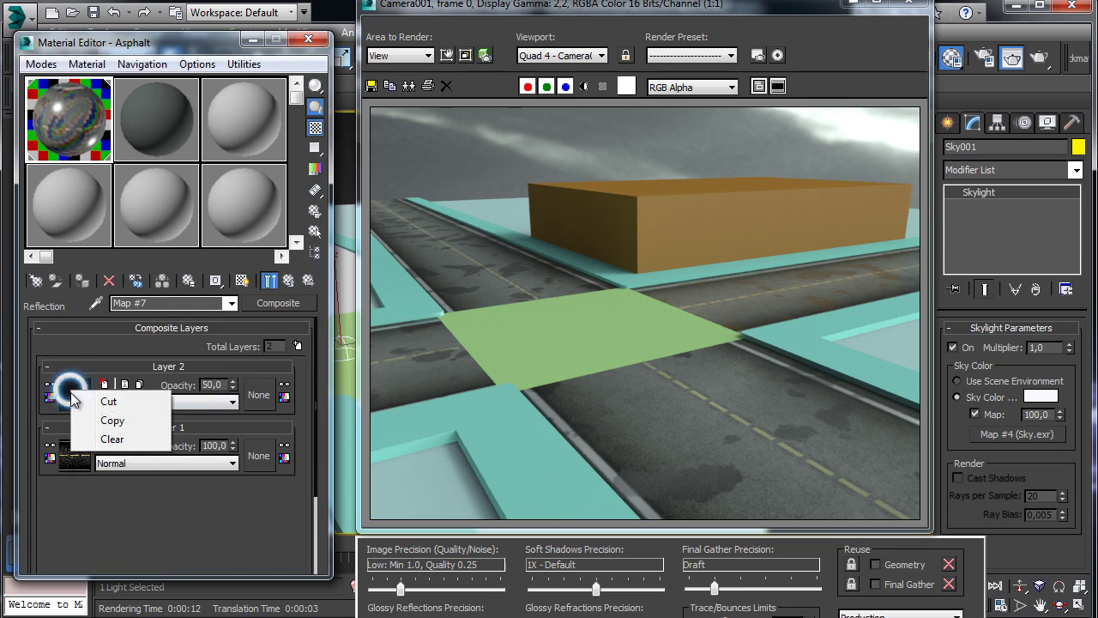
pyautogui.click(113, 419)
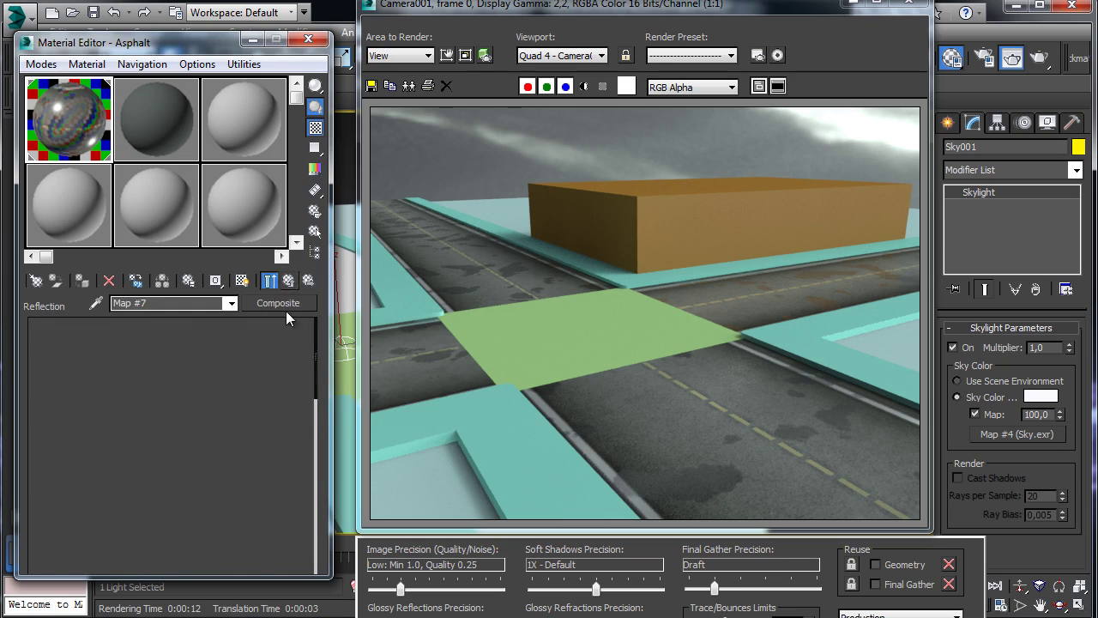
pyautogui.click(290, 281)
pyautogui.click(264, 410)
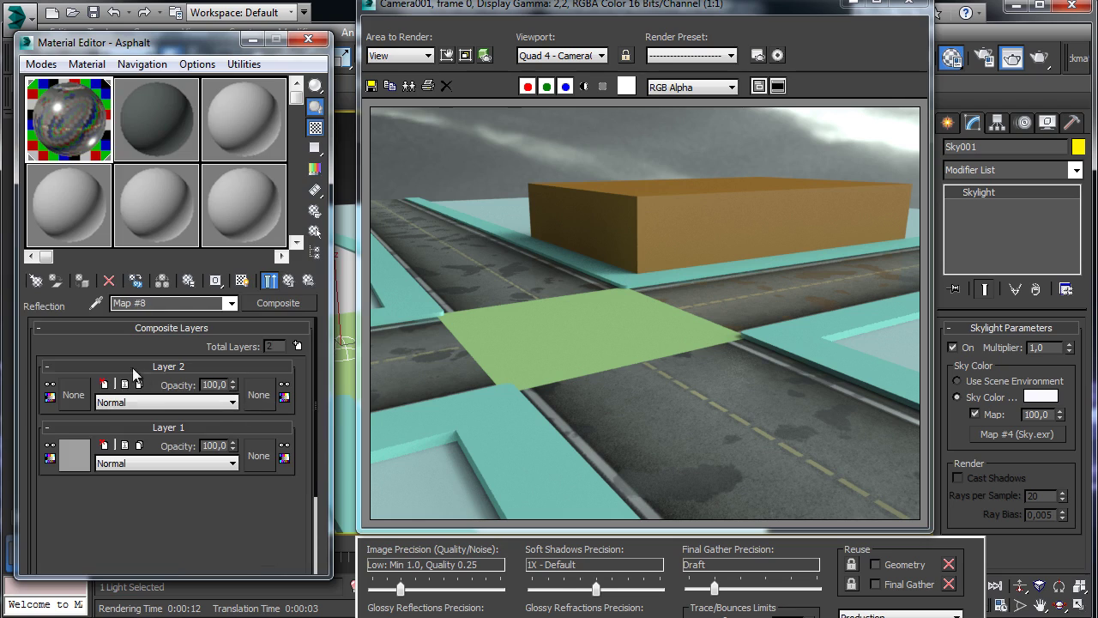
pyautogui.rightClick(74, 393)
pyautogui.click(101, 397)
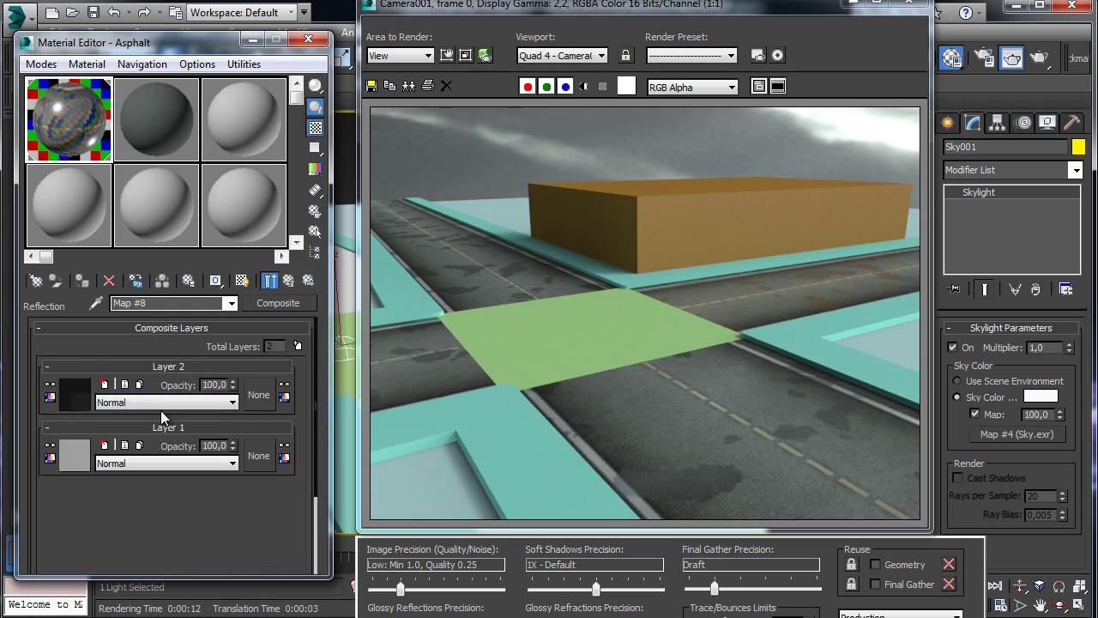
# Set the pasted Noise map's Color #1 to black and Color #2 to white.
pyautogui.click(78, 396)
pyautogui.click(270, 281)
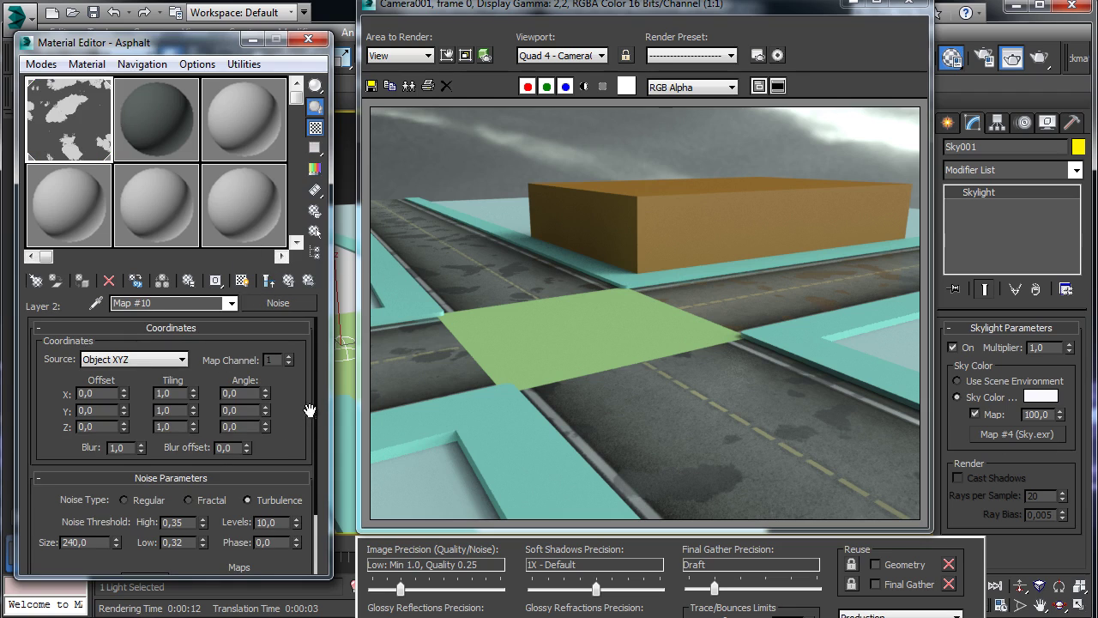
pyautogui.moveTo(280, 446); pyautogui.dragTo(291, 367)
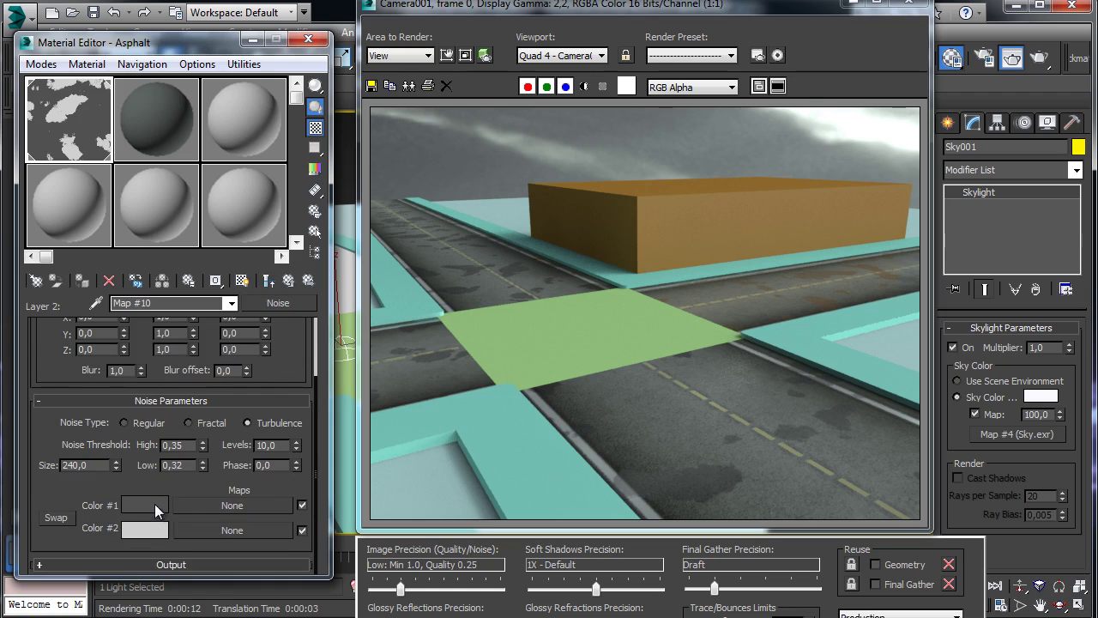
pyautogui.click(157, 511)
pyautogui.moveTo(482, 92); pyautogui.dragTo(427, 177)
pyautogui.click(558, 163)
pyautogui.click(144, 530)
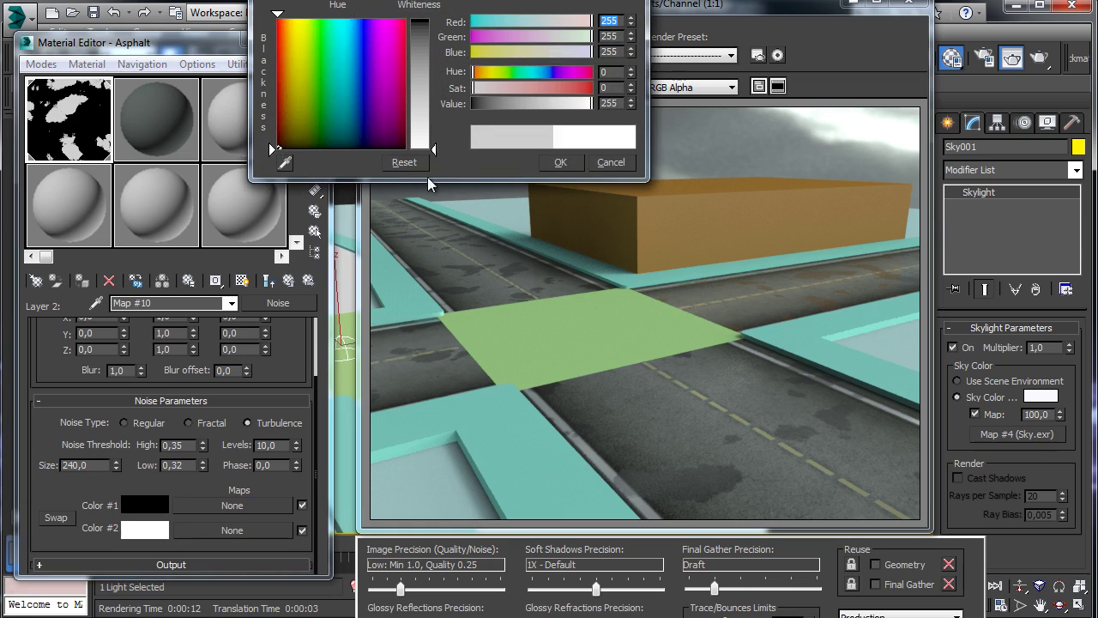
pyautogui.click(561, 162)
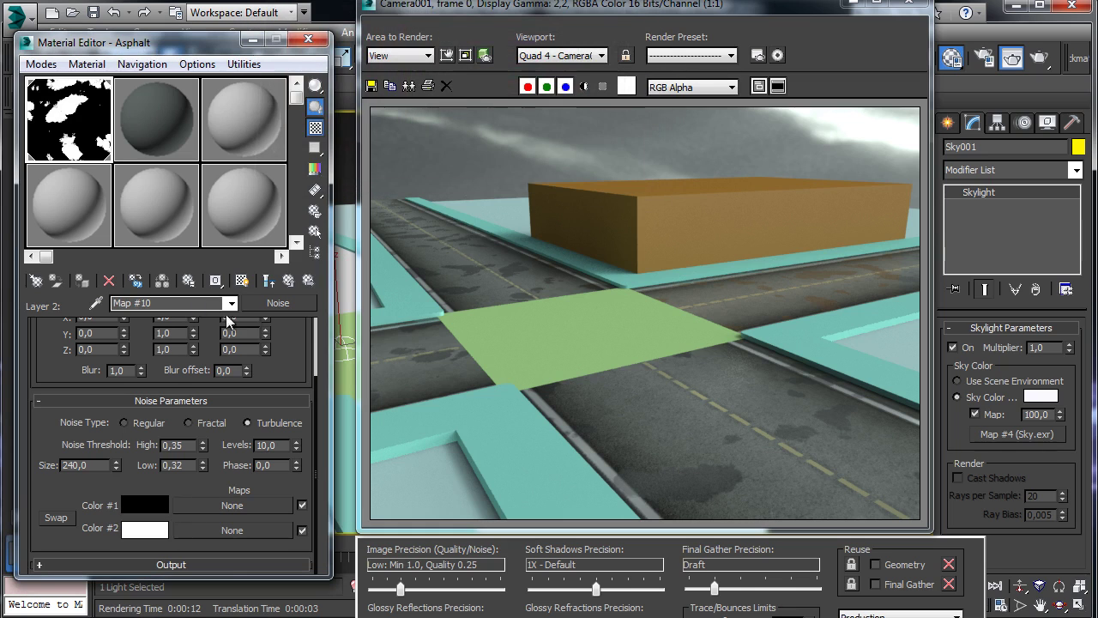
# Set layer 2 of the Reflection Glossiness Composite map to Addition blending and render the view.
pyautogui.click(288, 285)
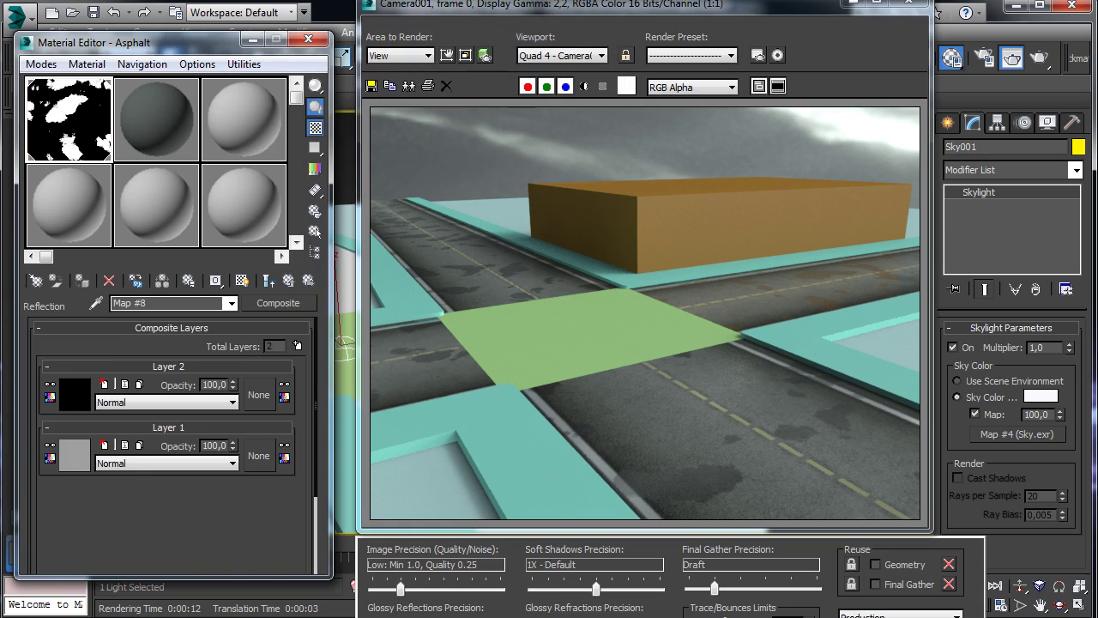
pyautogui.click(138, 403)
pyautogui.click(137, 439)
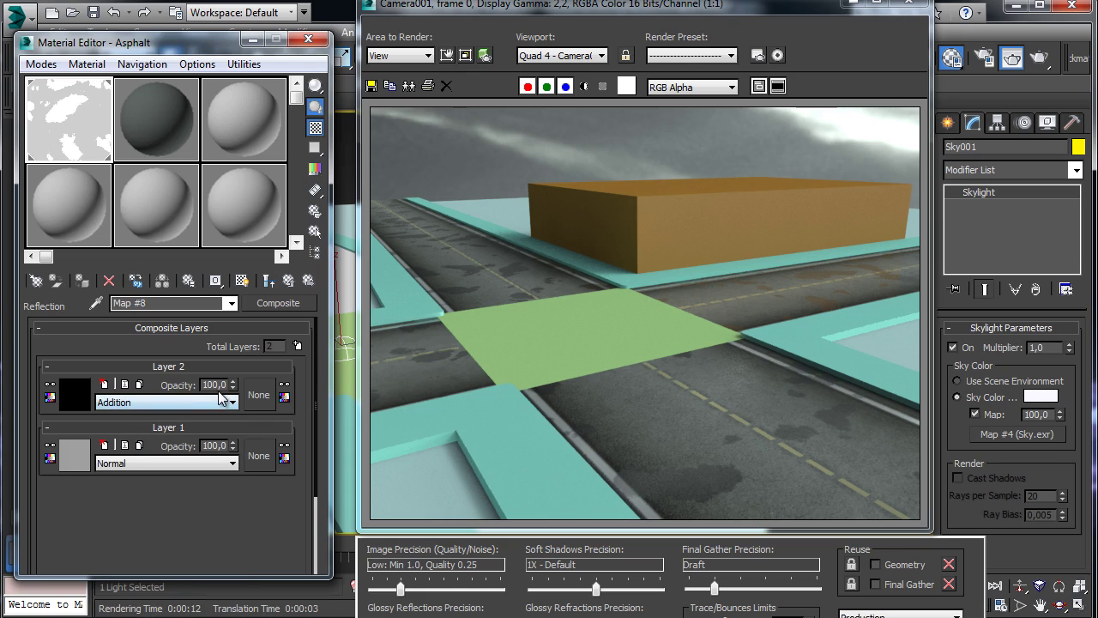
pyautogui.doubleClick(214, 385)
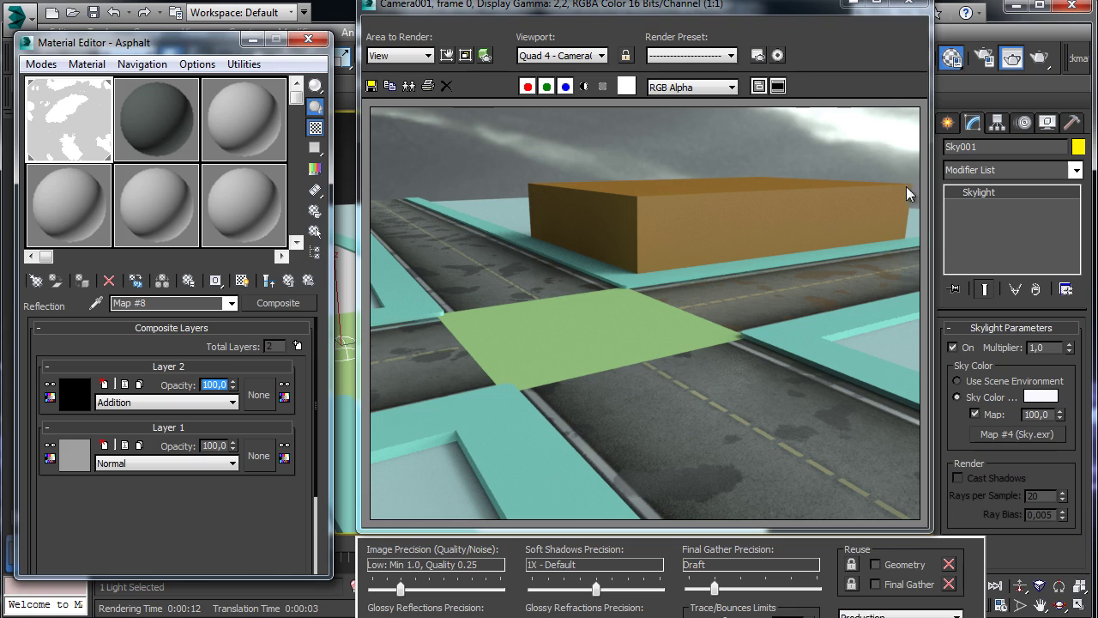
pyautogui.click(1041, 59)
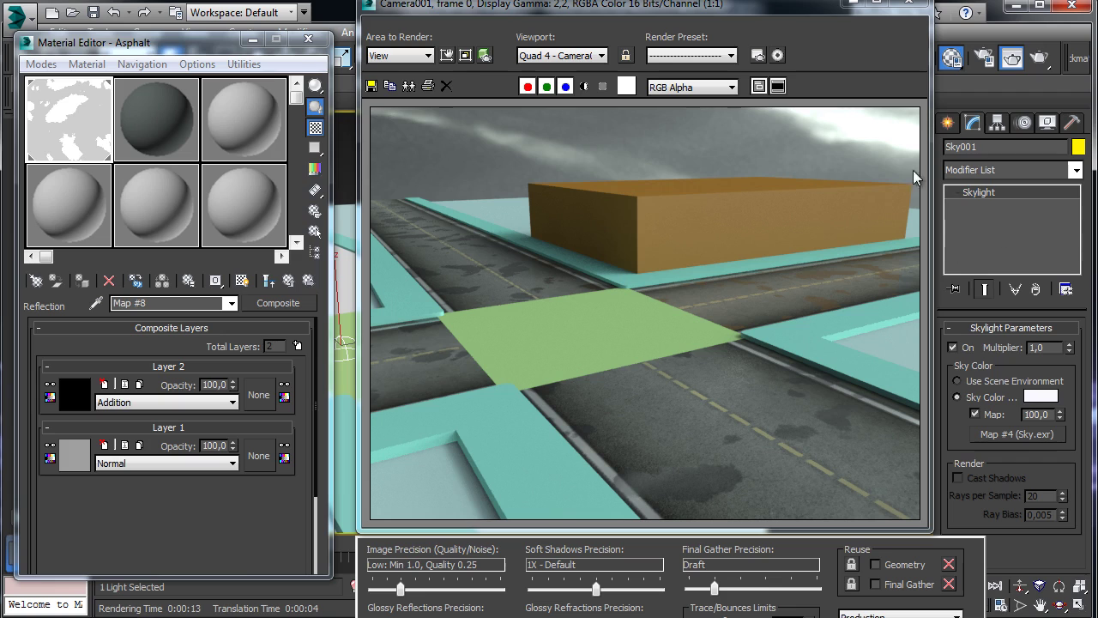
# Brighten Color #2 of the layer 2 Noise in the Reflection Color Composite map to a very light gray.
pyautogui.click(288, 280)
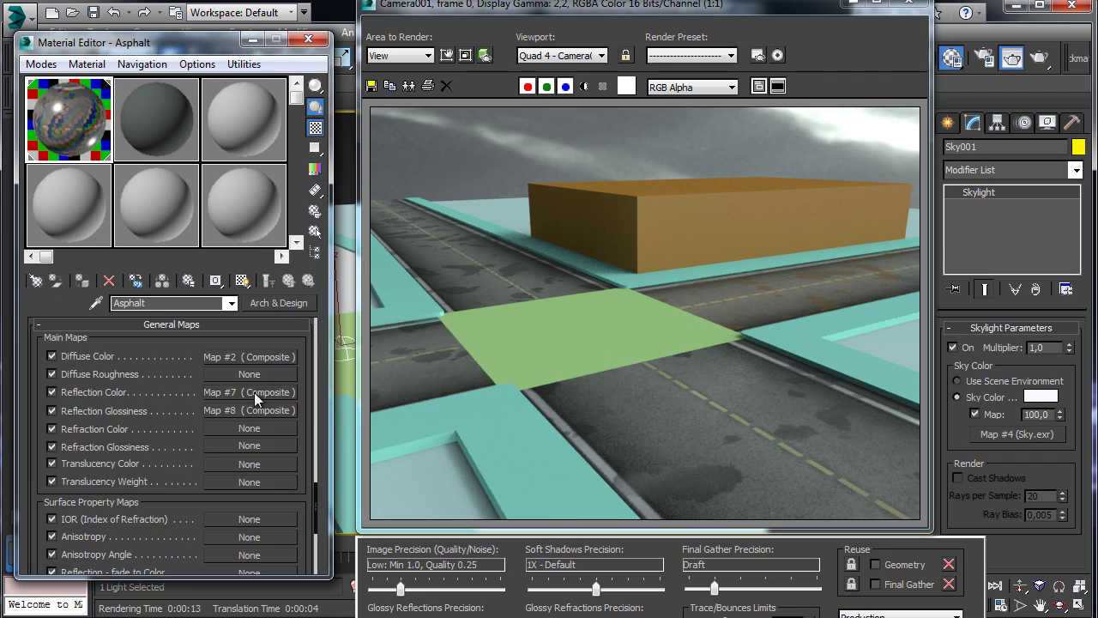
pyautogui.click(254, 392)
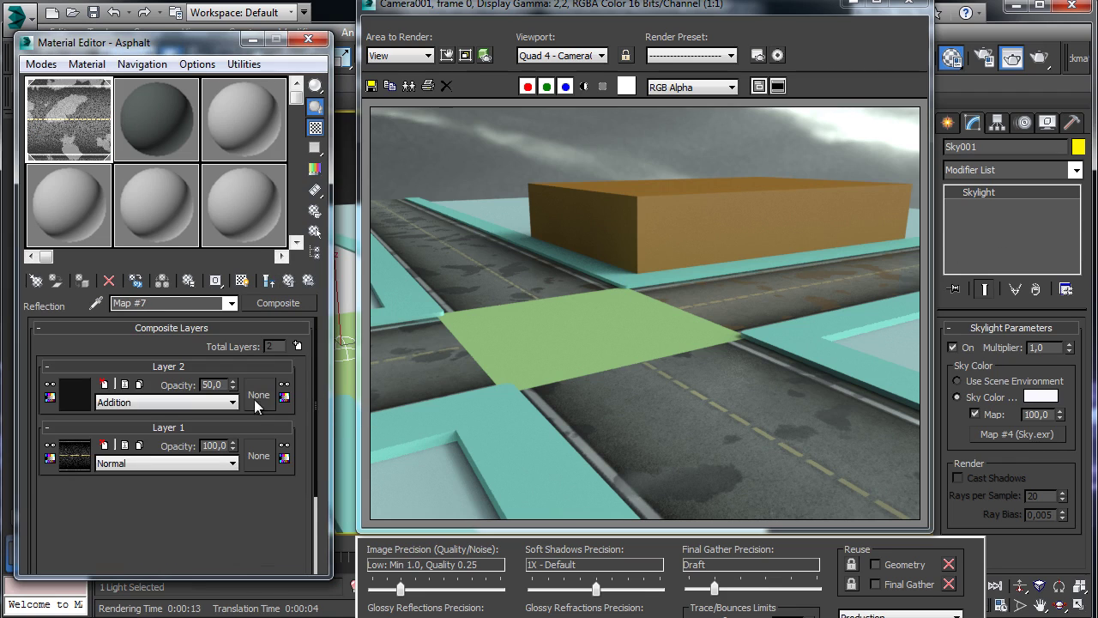
pyautogui.click(80, 395)
pyautogui.scroll(-3, 234, 415)
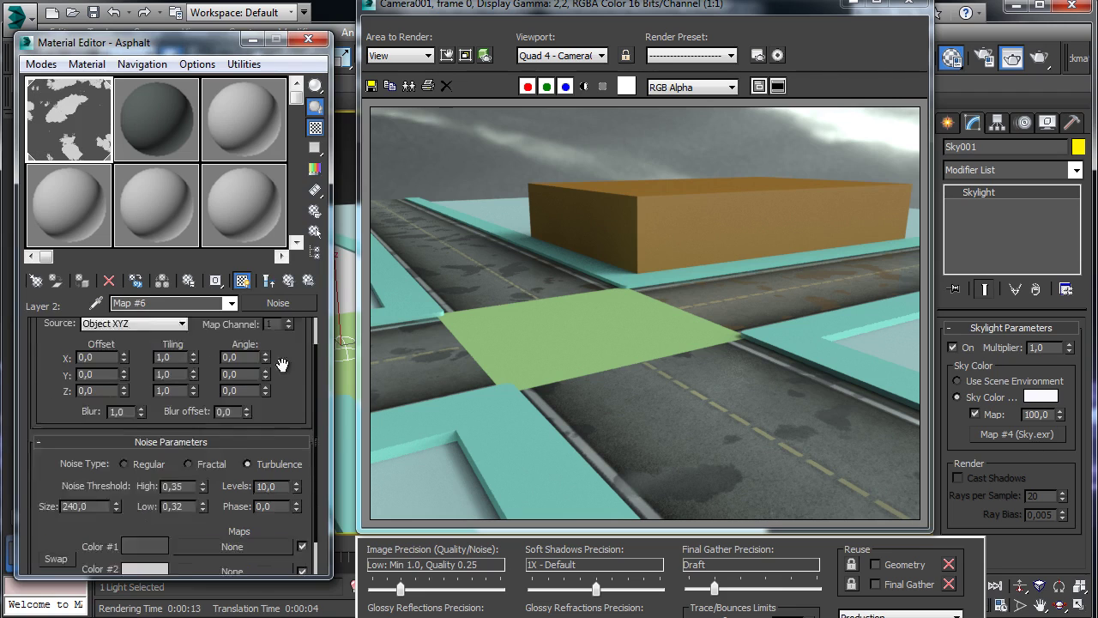
pyautogui.click(144, 506)
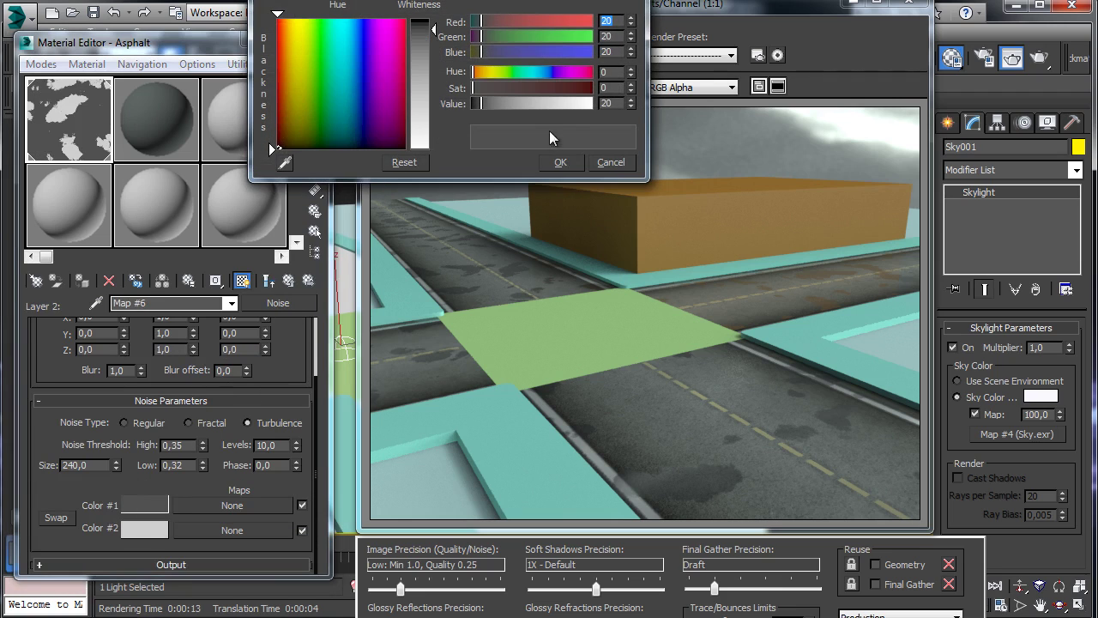
pyautogui.click(608, 163)
pyautogui.click(144, 528)
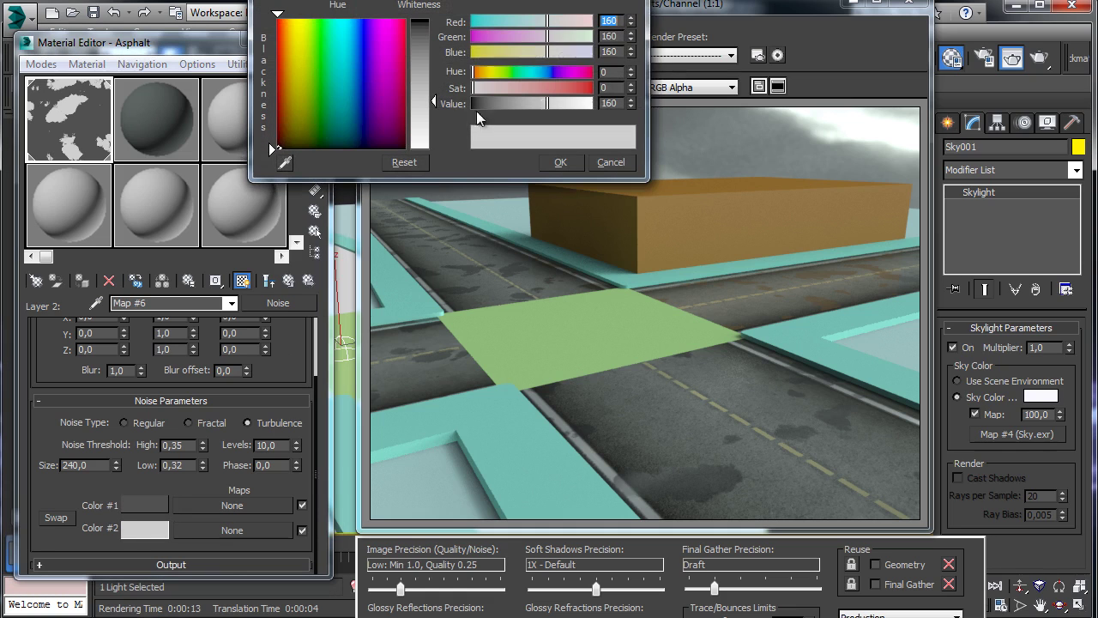
pyautogui.moveTo(562, 104); pyautogui.dragTo(568, 104)
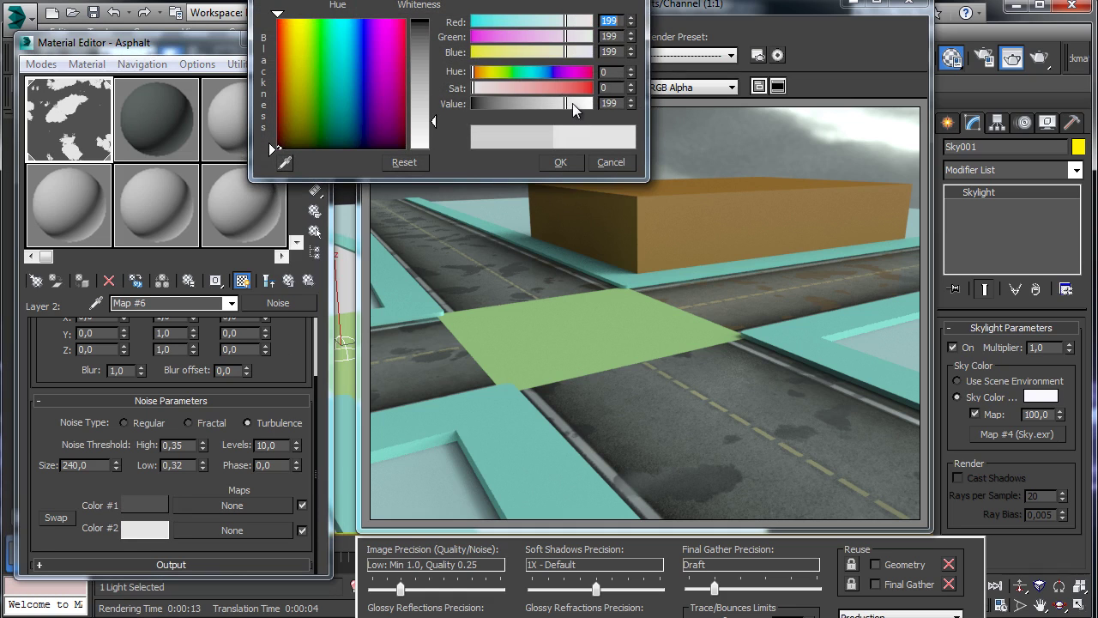
pyautogui.click(561, 162)
# Set the same Noise map's Color #1 to a gray with value 58 and render the view.
pyautogui.click(152, 504)
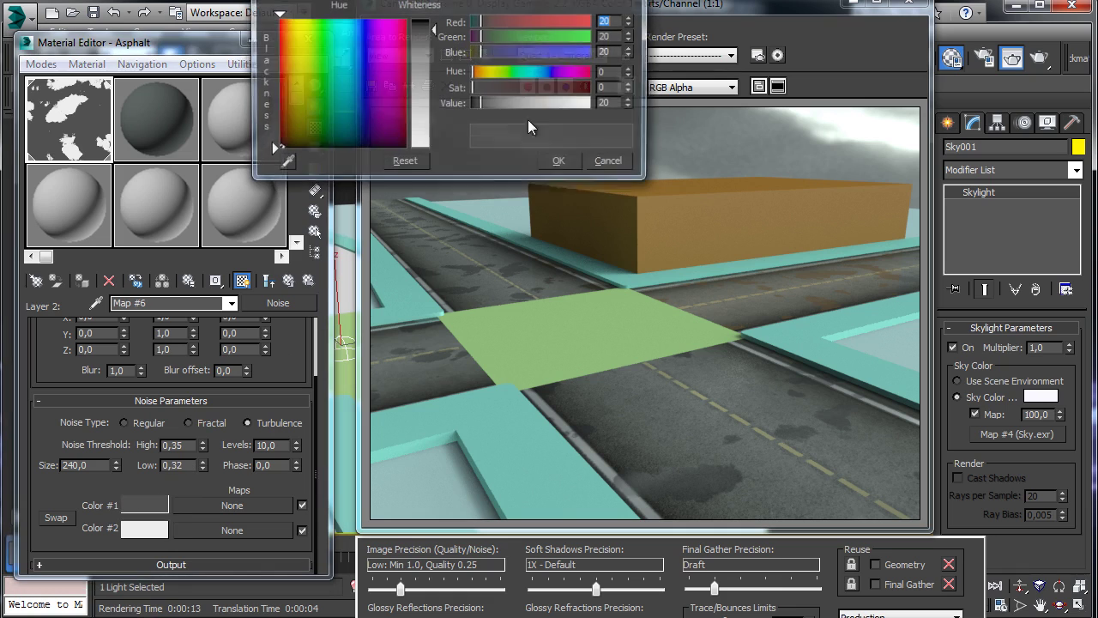
pyautogui.moveTo(506, 101); pyautogui.dragTo(504, 103)
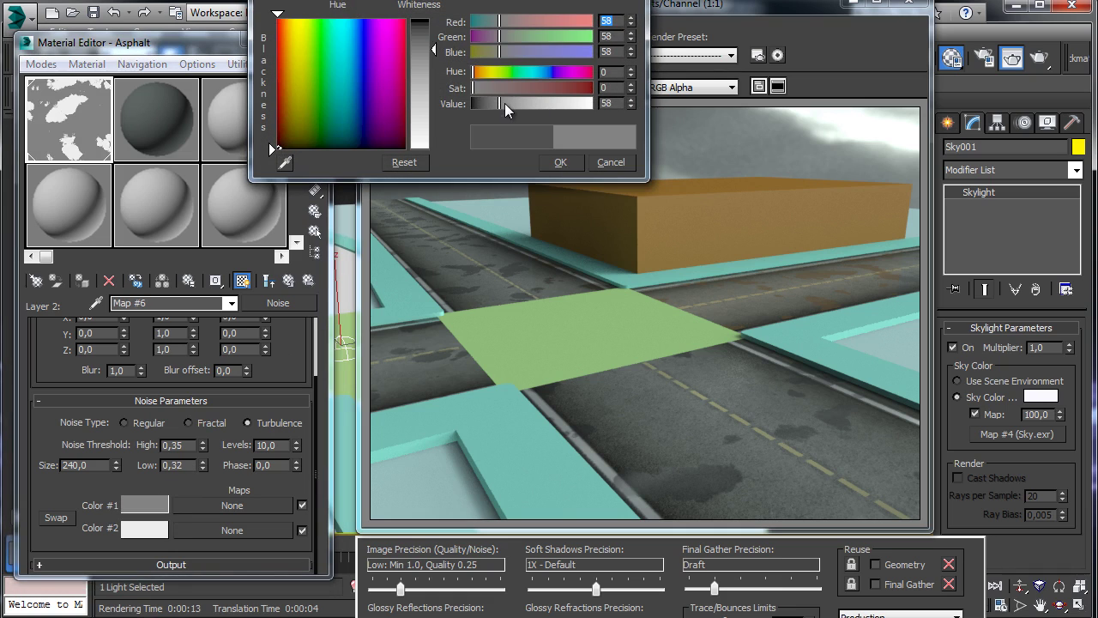
pyautogui.click(561, 162)
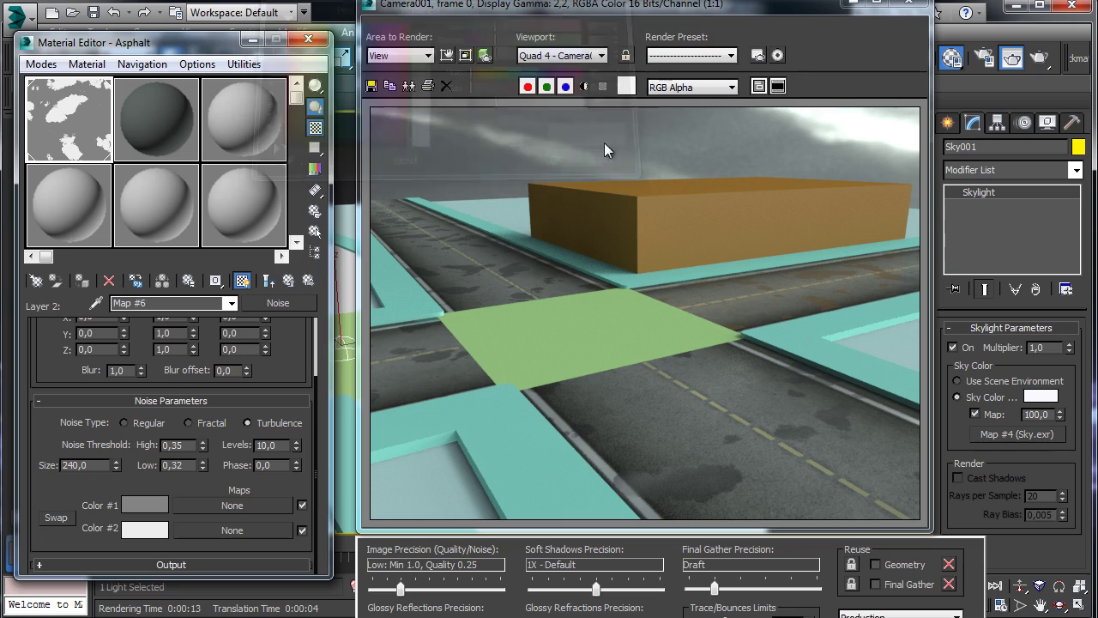
pyautogui.click(1040, 56)
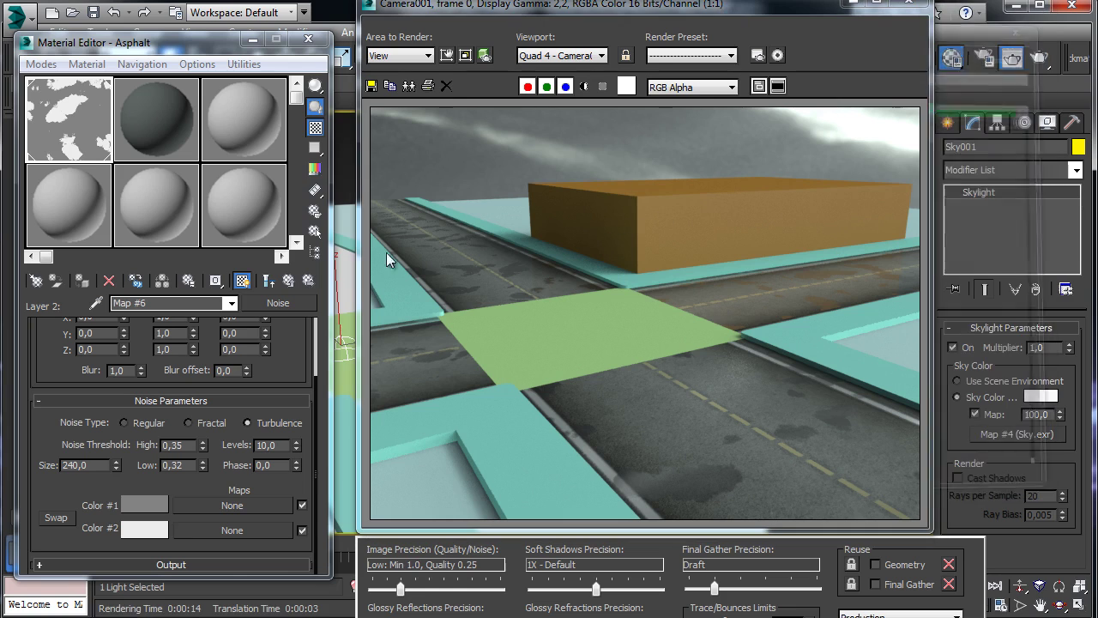
# Return to the Asphalt material and set its Bump amount to 2,0.
pyautogui.click(288, 280)
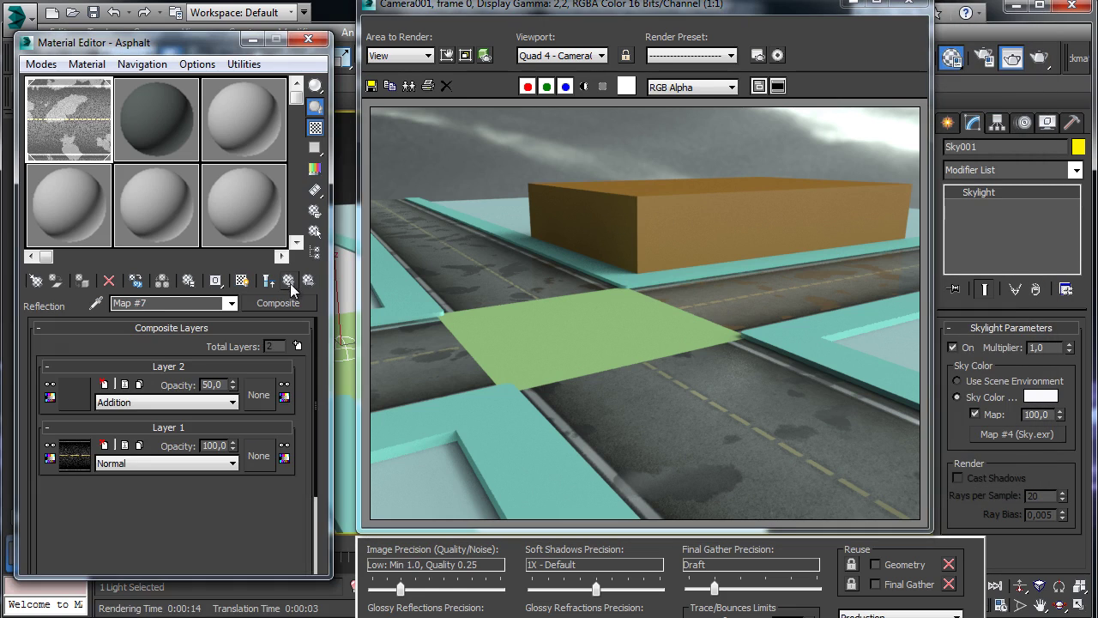
pyautogui.click(290, 282)
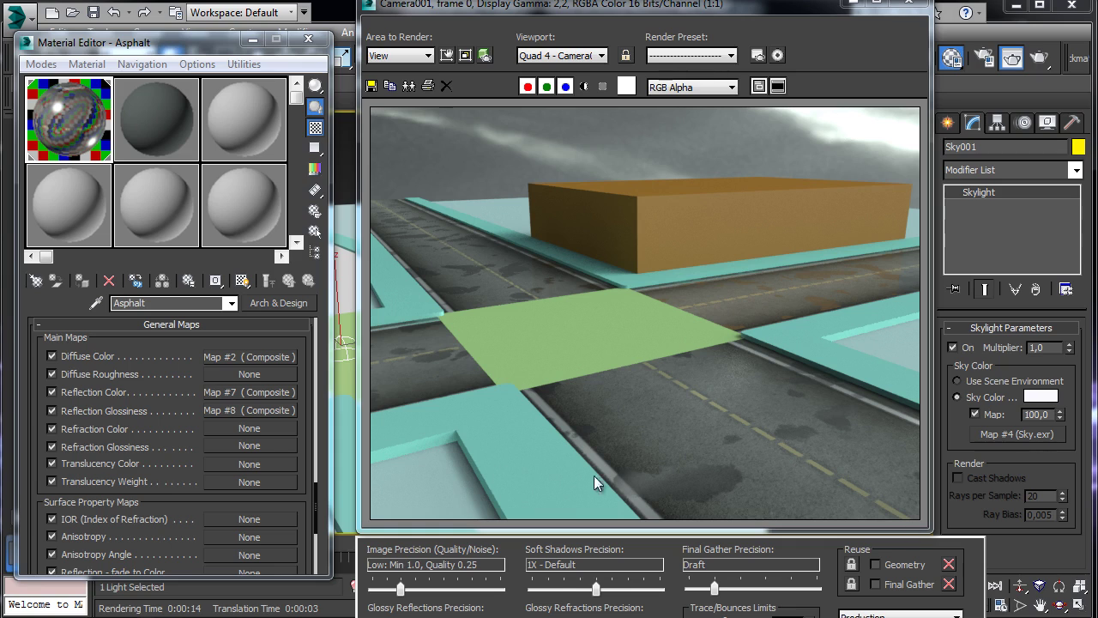
pyautogui.scroll(-10, 181, 344)
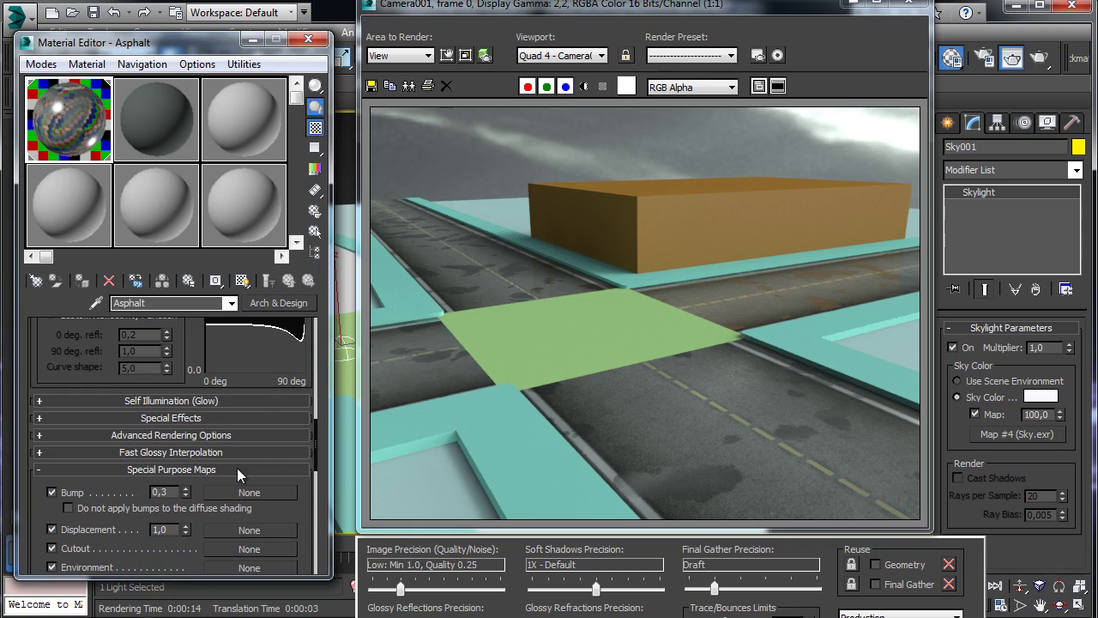
pyautogui.doubleClick(170, 492)
pyautogui.press('Return')
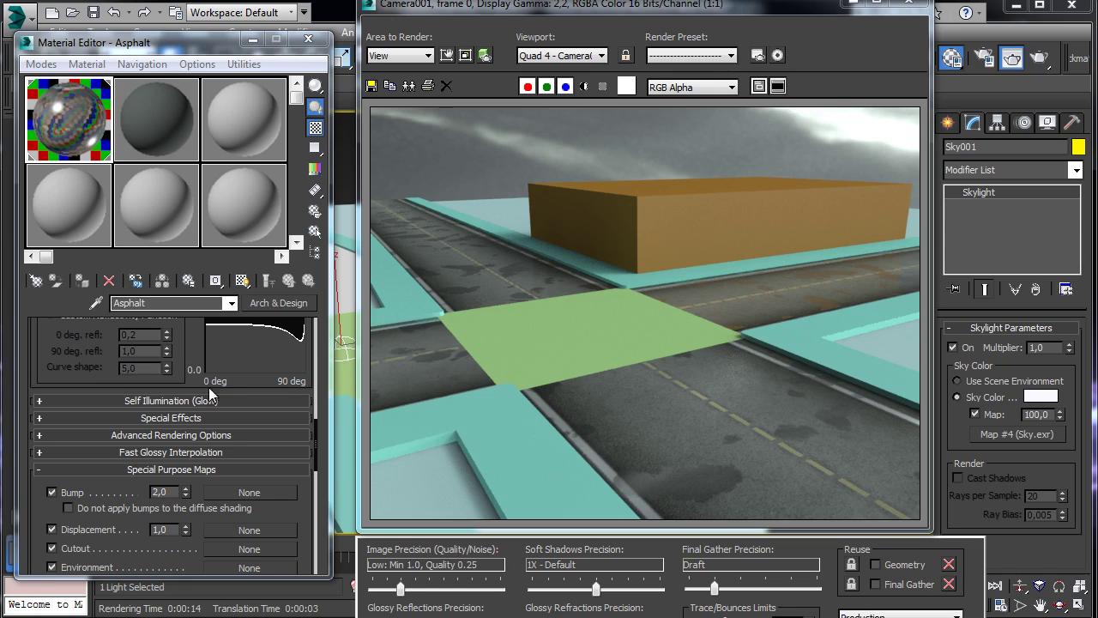
pyautogui.click(231, 492)
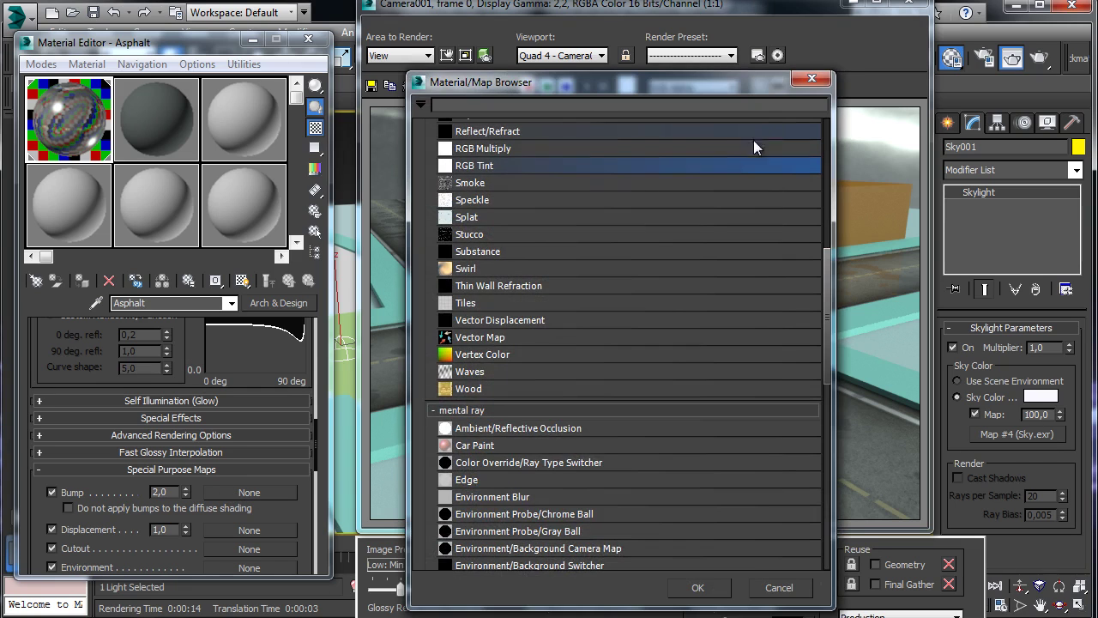
pyautogui.click(802, 591)
# Copy the Asphalt material's Diffuse Color Composite map and paste it as a copy into the Bump map slot.
pyautogui.scroll(5, 196, 375)
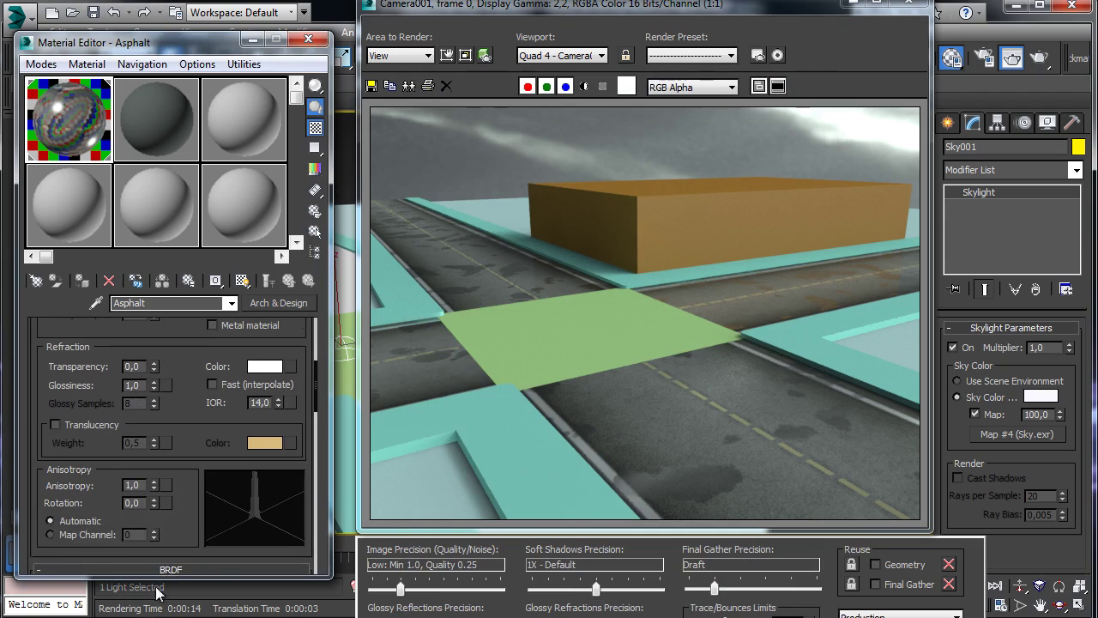
pyautogui.scroll(5, 191, 364)
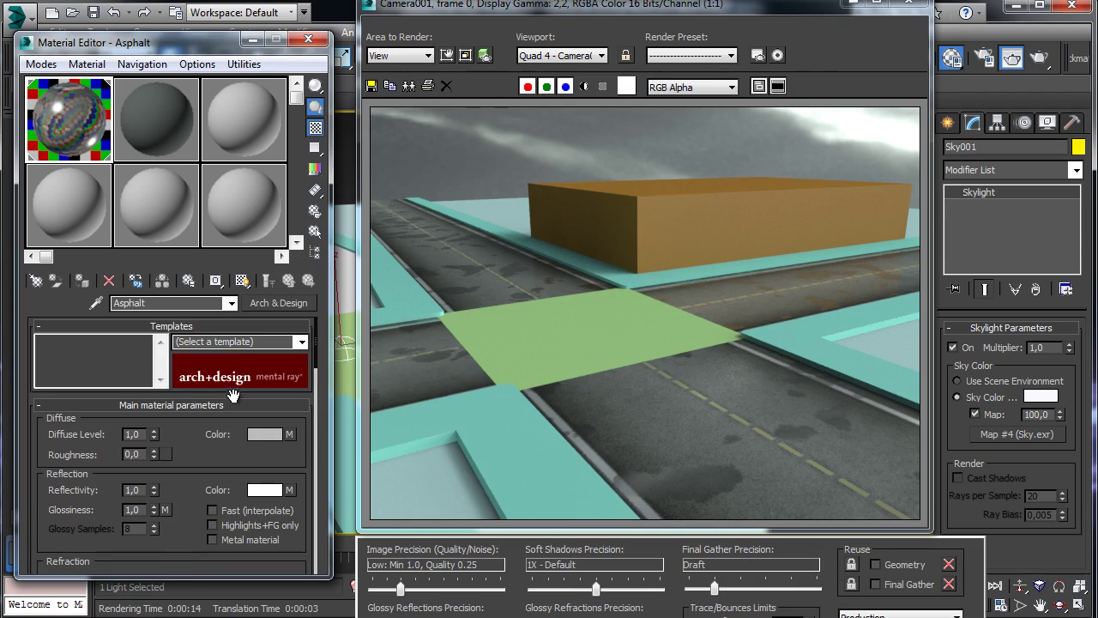
pyautogui.rightClick(286, 434)
pyautogui.click(321, 466)
pyautogui.scroll(-8, 185, 468)
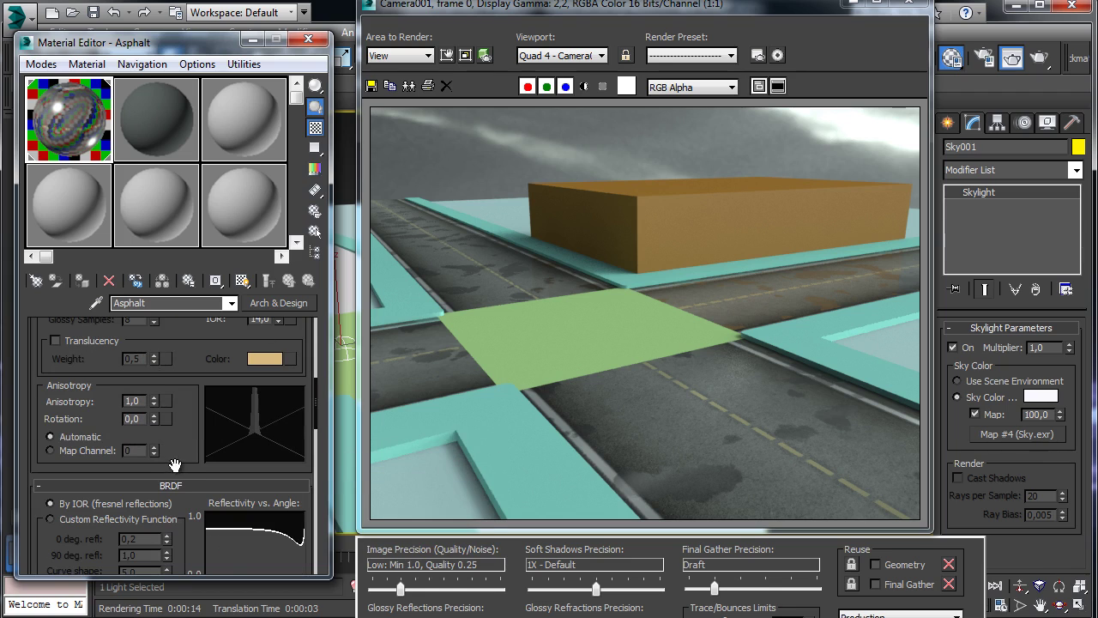
pyautogui.scroll(-5, 260, 306)
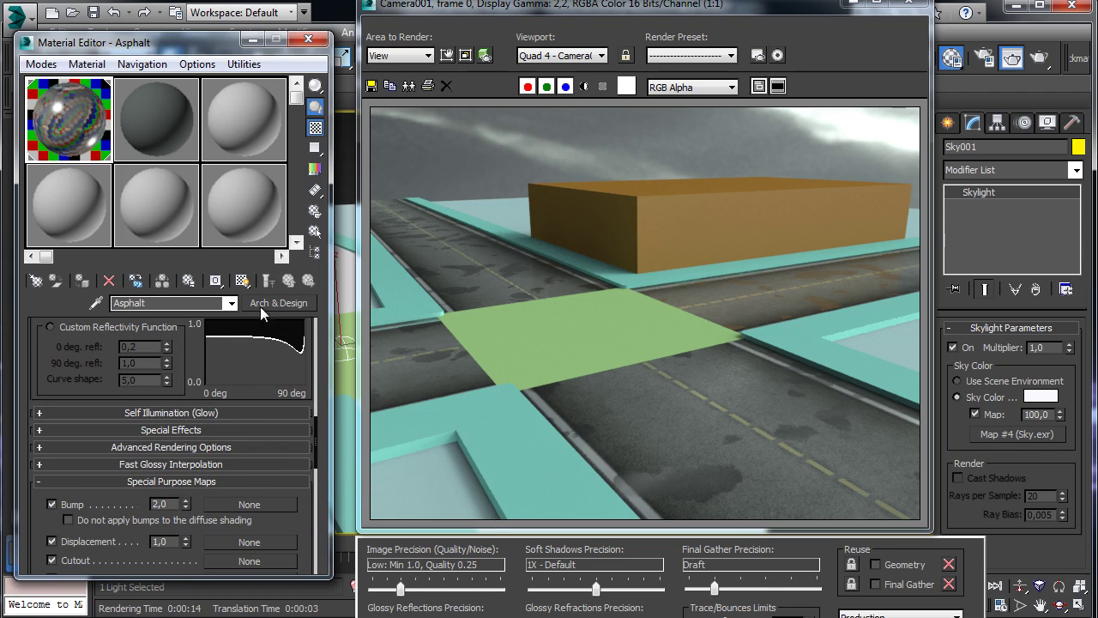
pyautogui.rightClick(247, 506)
pyautogui.click(254, 513)
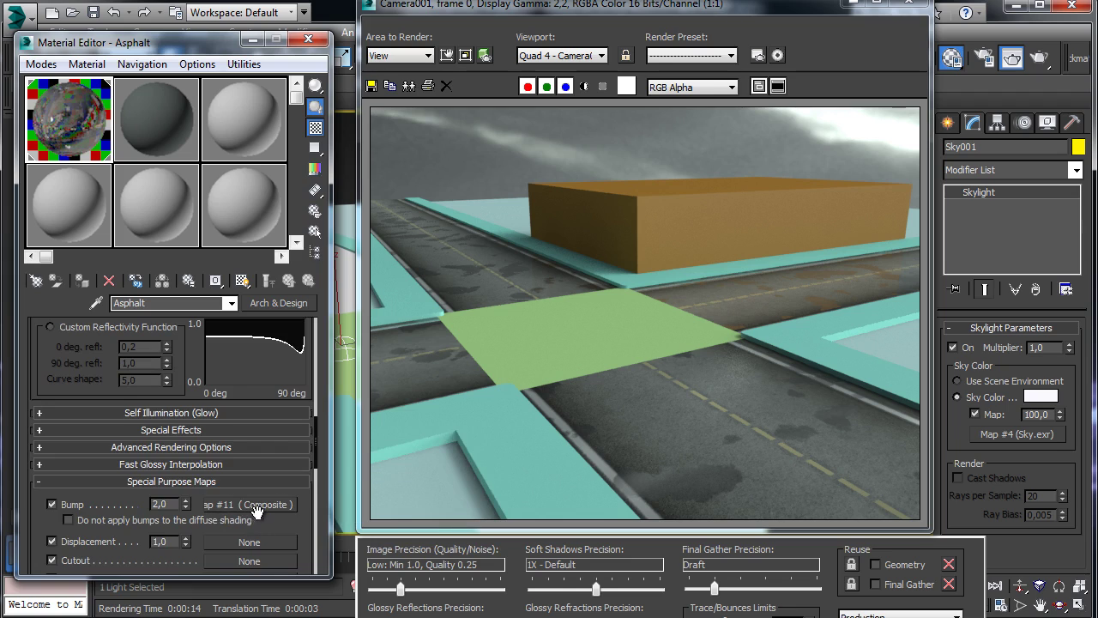
# Switch layer 1 of the Bump Composite map to the Substance's Bump channel and render the view.
pyautogui.click(259, 504)
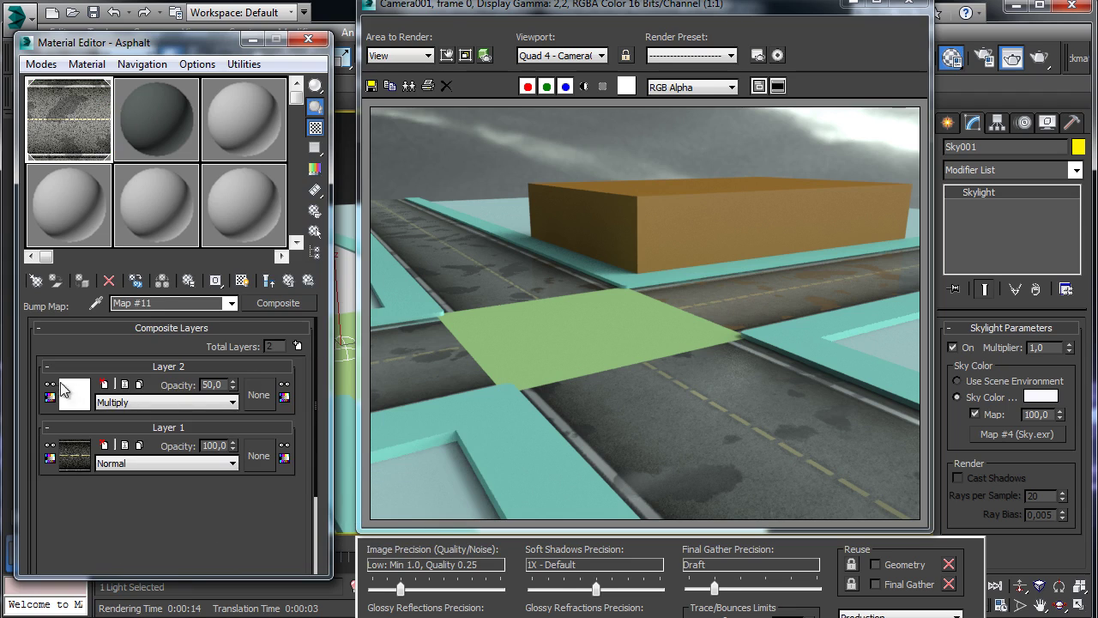
pyautogui.click(74, 455)
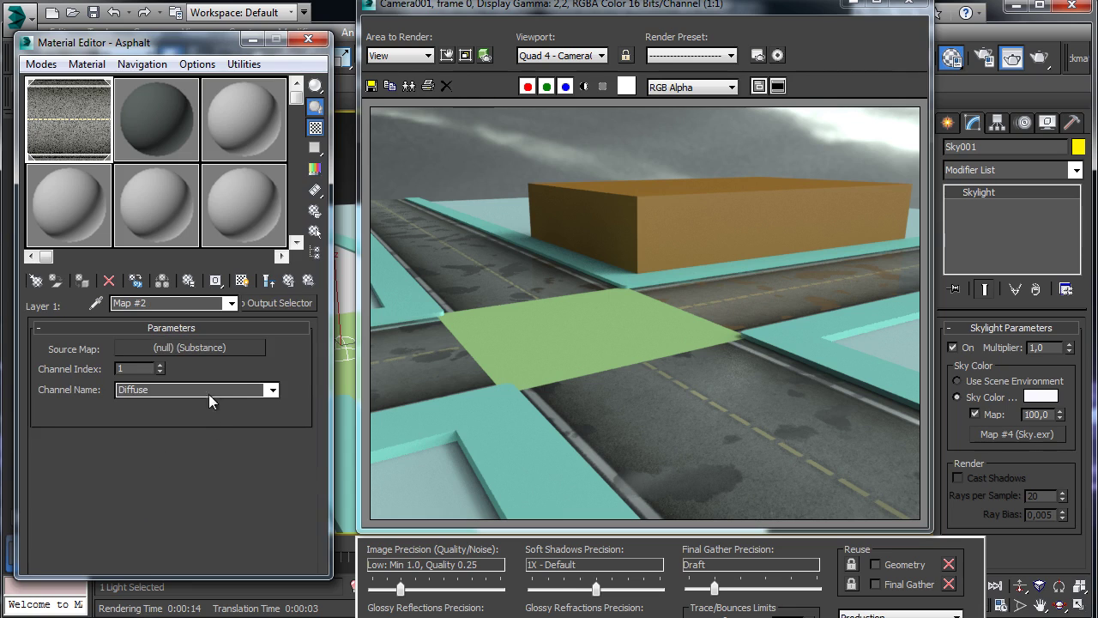
pyautogui.click(264, 391)
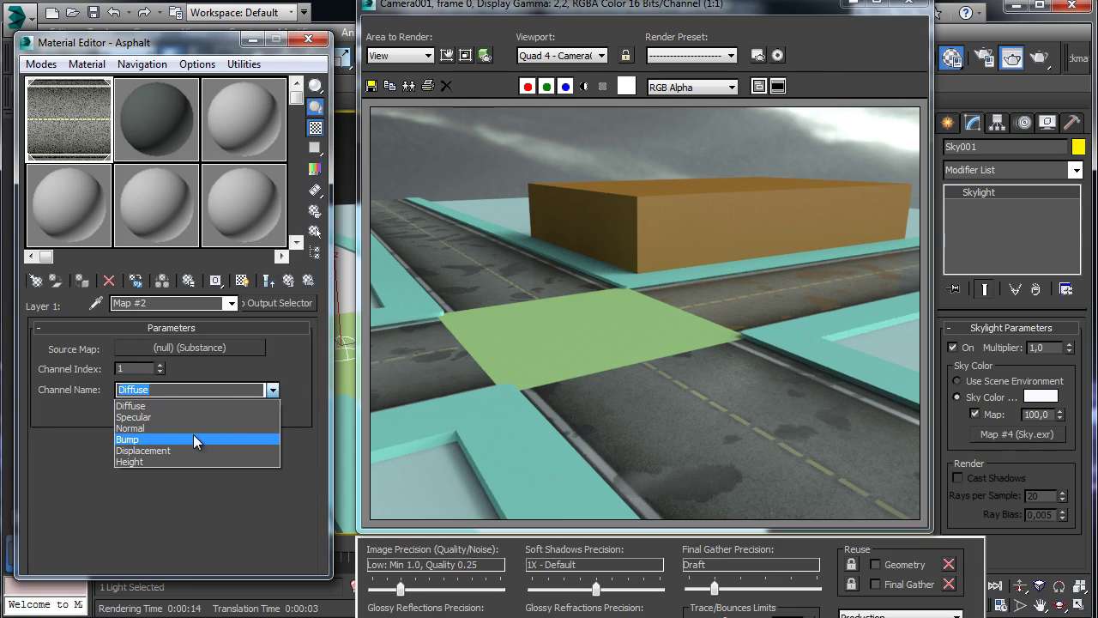
pyautogui.click(194, 437)
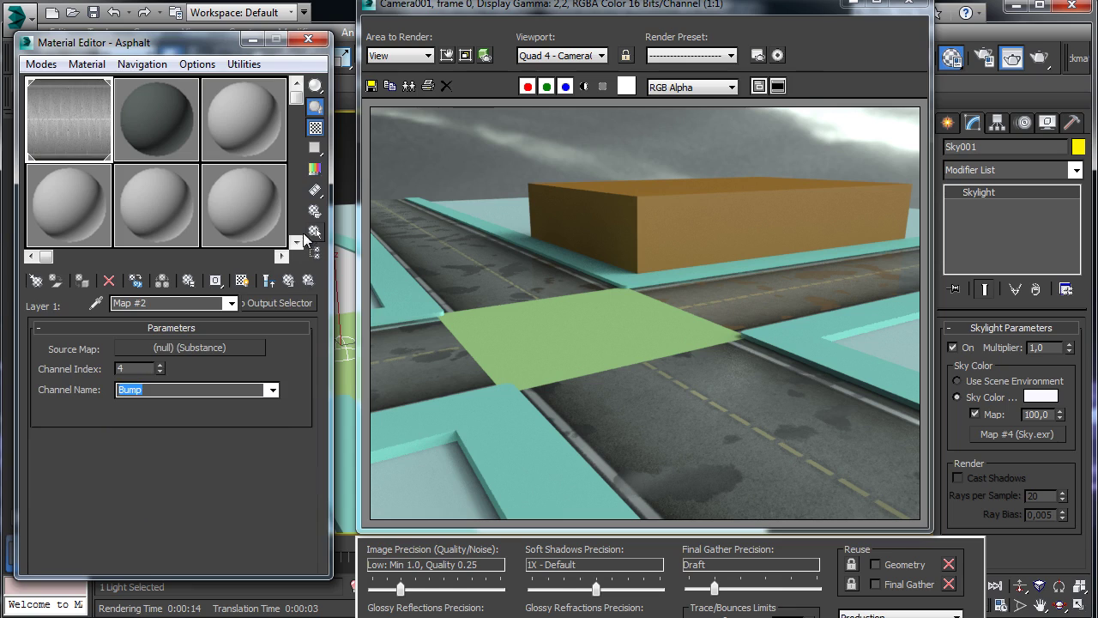
pyautogui.click(293, 284)
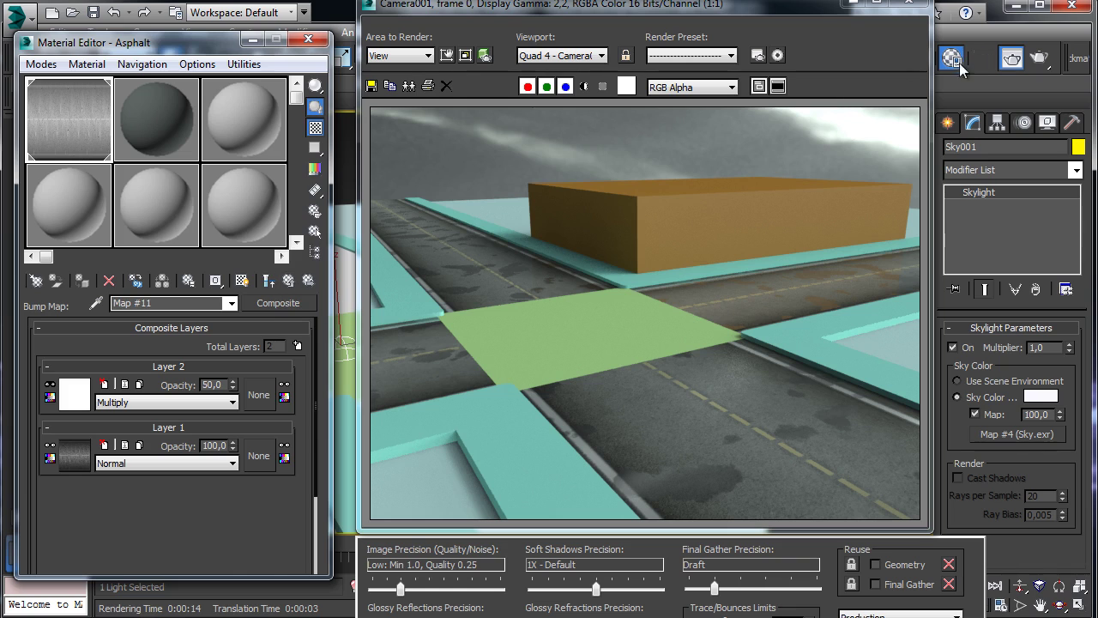
pyautogui.click(1041, 57)
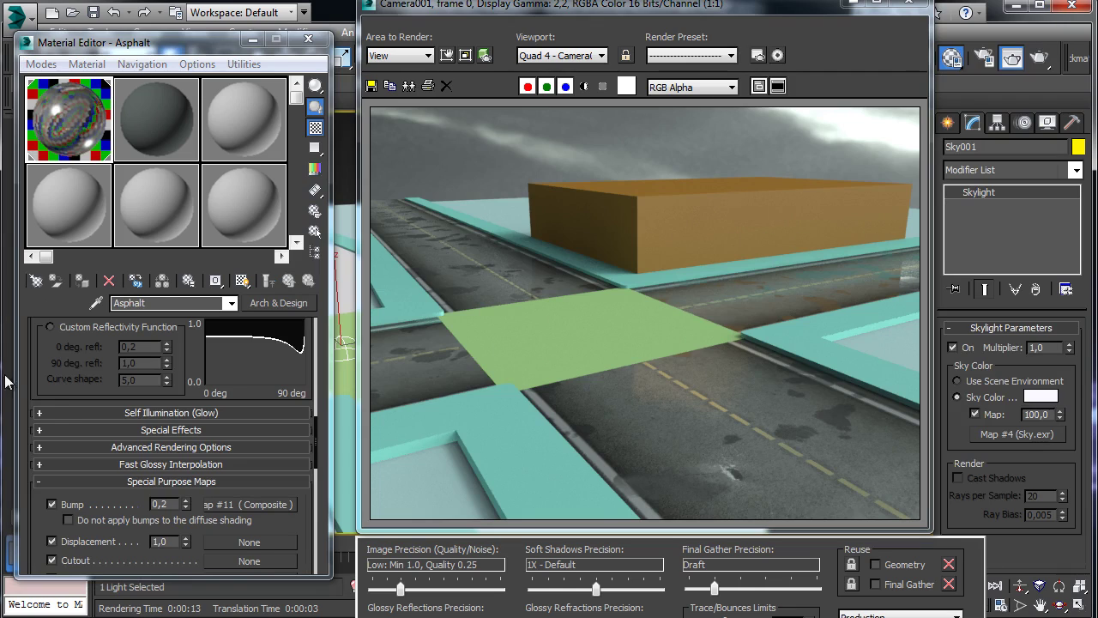
# Swap the Noise map of the Bump Composite's layer 2 into that layer's mask slot and set its blend mode to Normal.
pyautogui.click(221, 504)
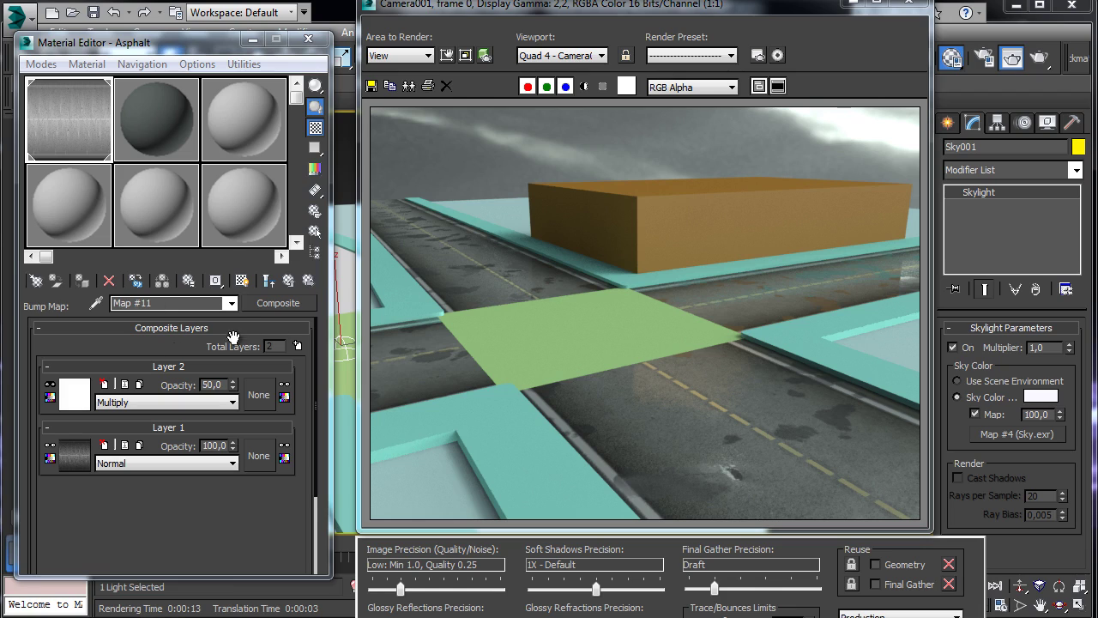
pyautogui.moveTo(73, 394); pyautogui.dragTo(258, 395)
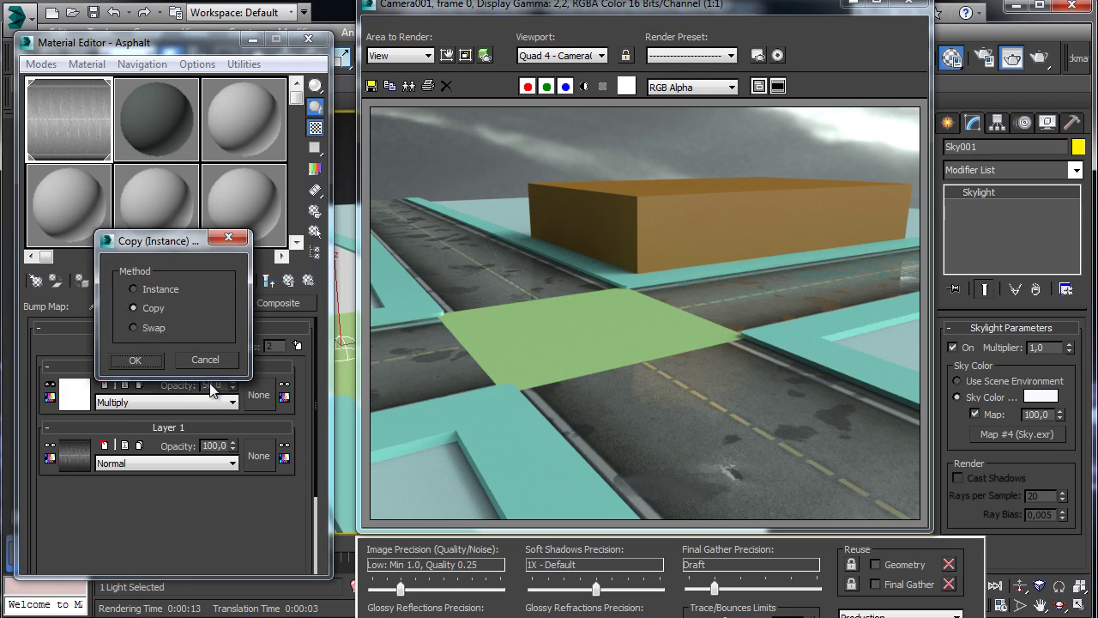
pyautogui.click(136, 359)
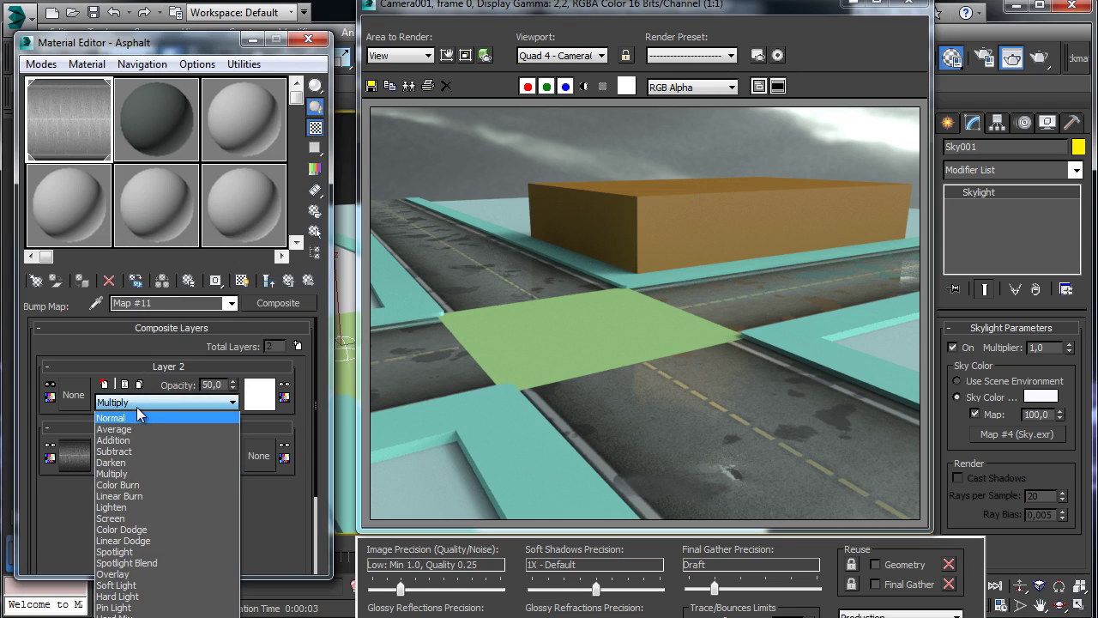
pyautogui.click(139, 417)
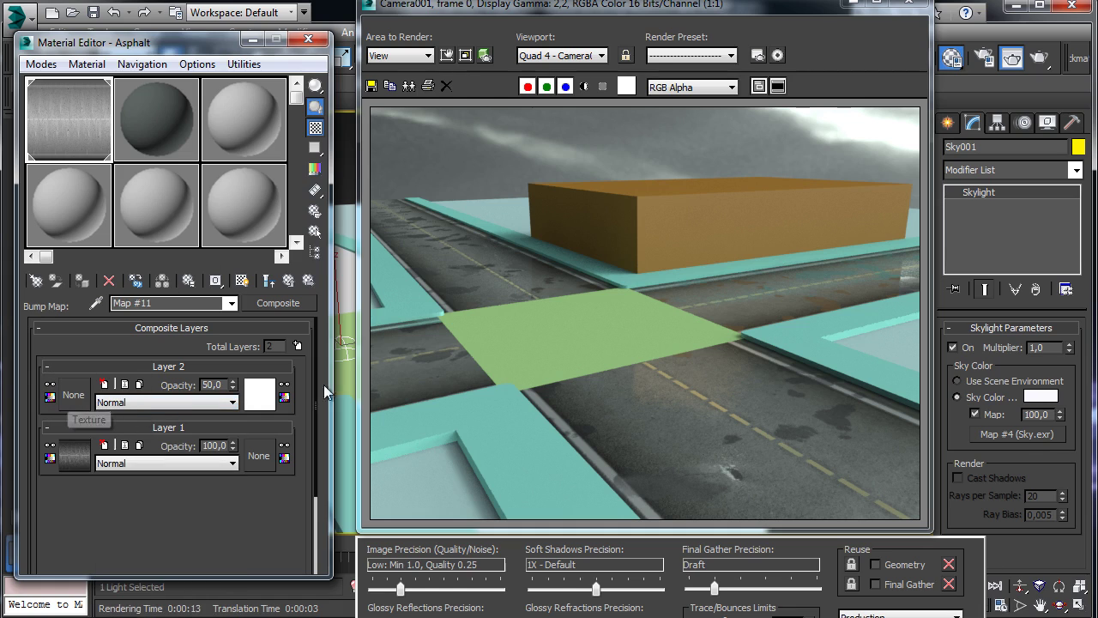
# Invert the layer 2 mask Noise by making Color #1 black and Color #2 white.
pyautogui.click(258, 396)
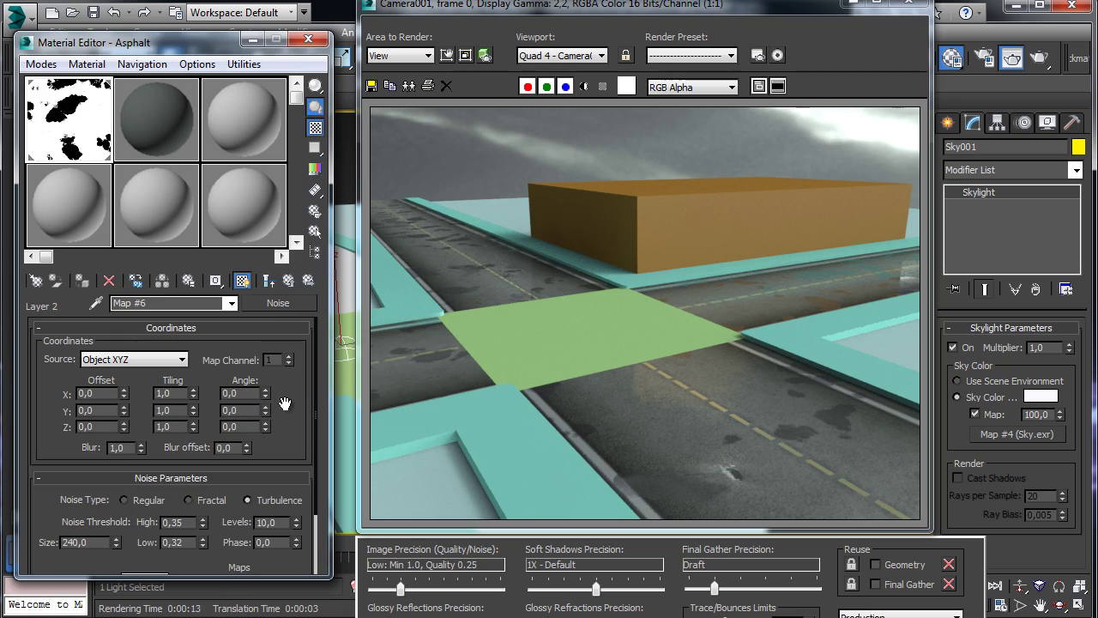
pyautogui.moveTo(284, 403); pyautogui.dragTo(284, 326)
pyautogui.click(144, 528)
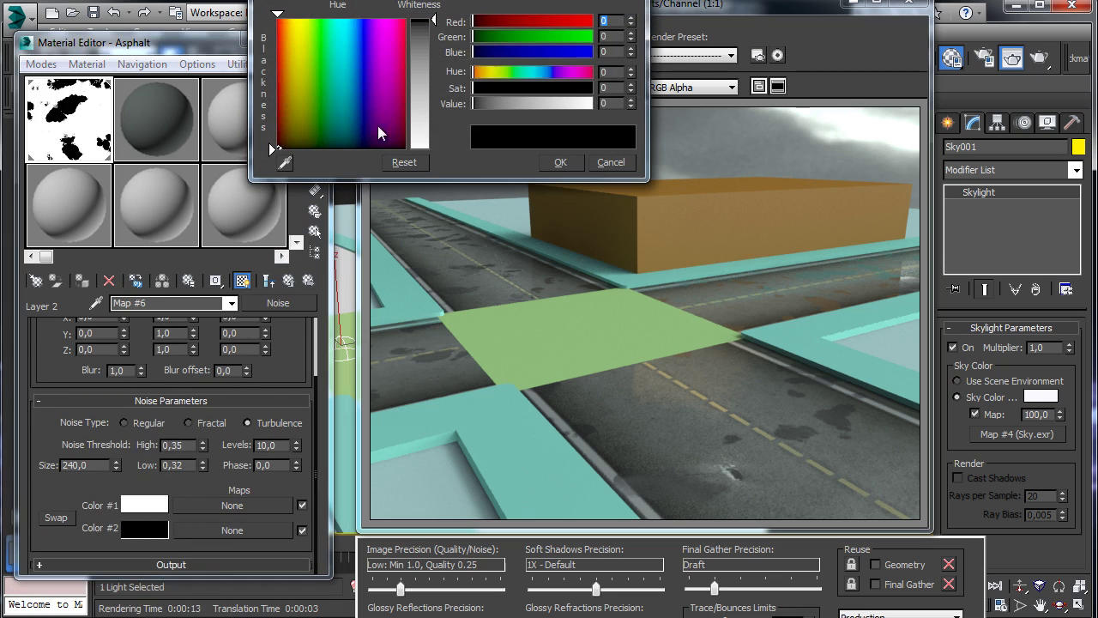
pyautogui.moveTo(433, 19)
pyautogui.mouseDown()
pyautogui.moveTo(433, 182)
pyautogui.moveTo(433, 19)
pyautogui.mouseUp()
pyautogui.click(560, 162)
pyautogui.click(144, 505)
pyautogui.click(561, 162)
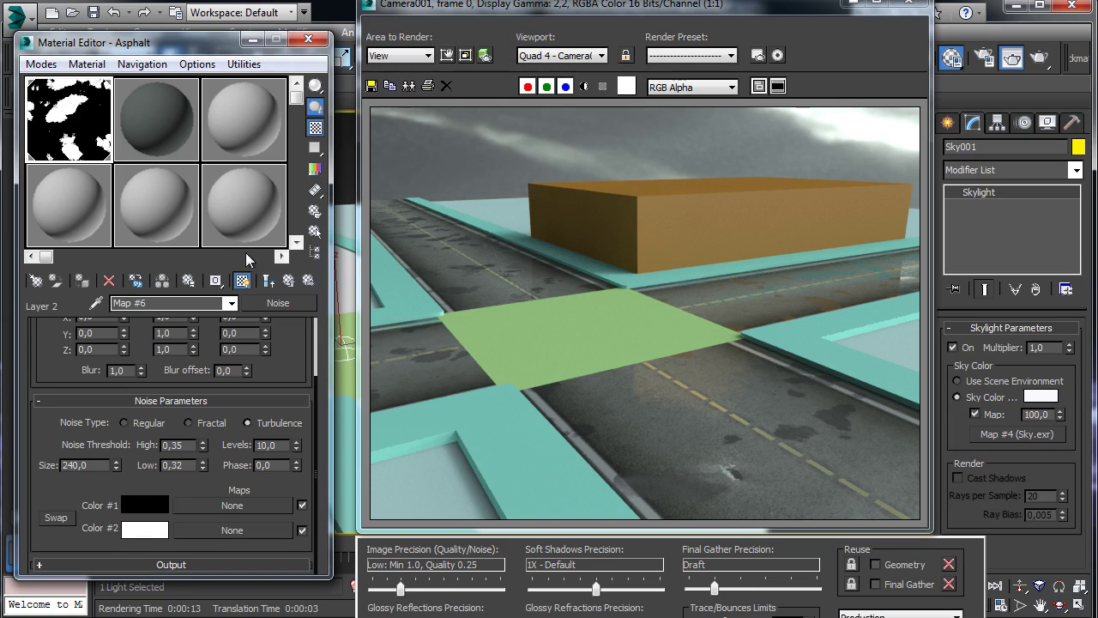
pyautogui.click(268, 280)
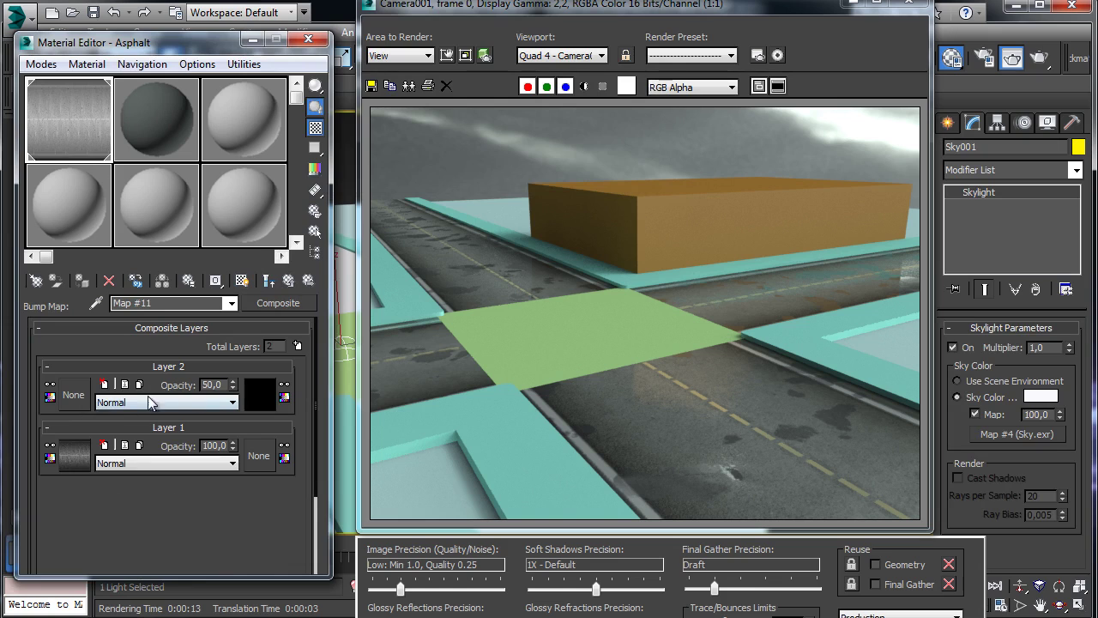
# Assign a new Noise map as the texture of layer 2 in the Bump Composite map.
pyautogui.click(76, 396)
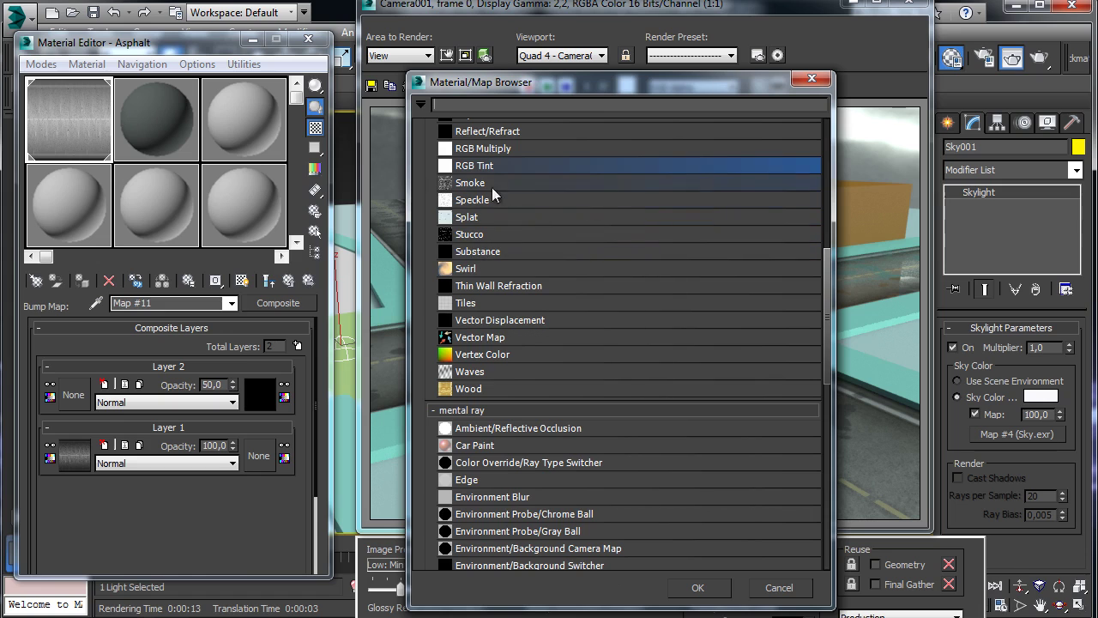
pyautogui.moveTo(821, 267); pyautogui.dragTo(794, 192)
pyautogui.doubleClick(484, 259)
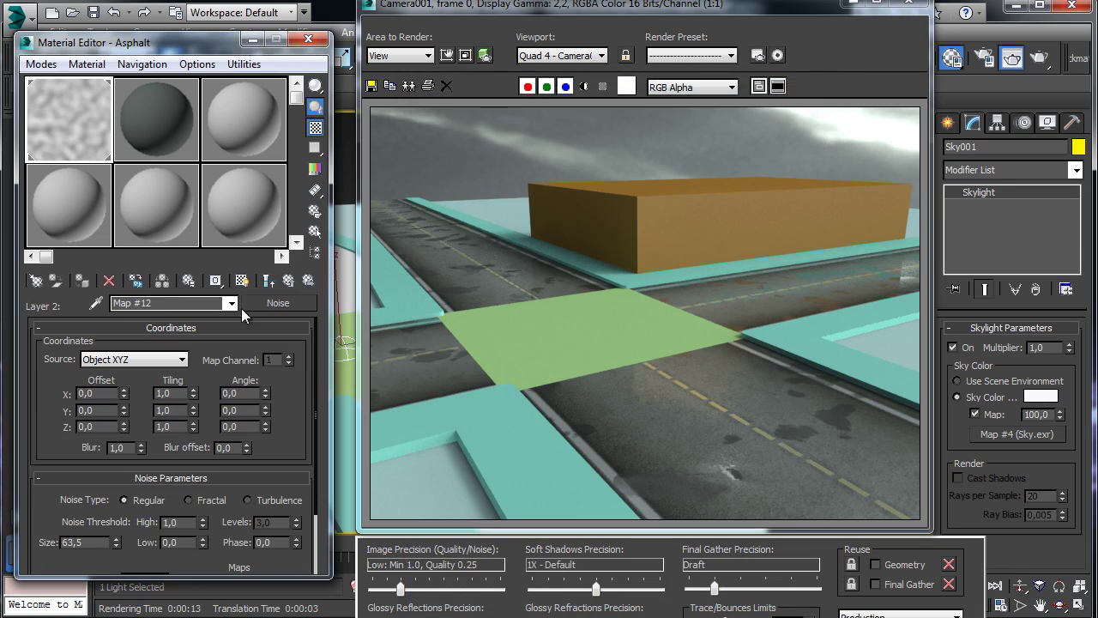
pyautogui.click(287, 282)
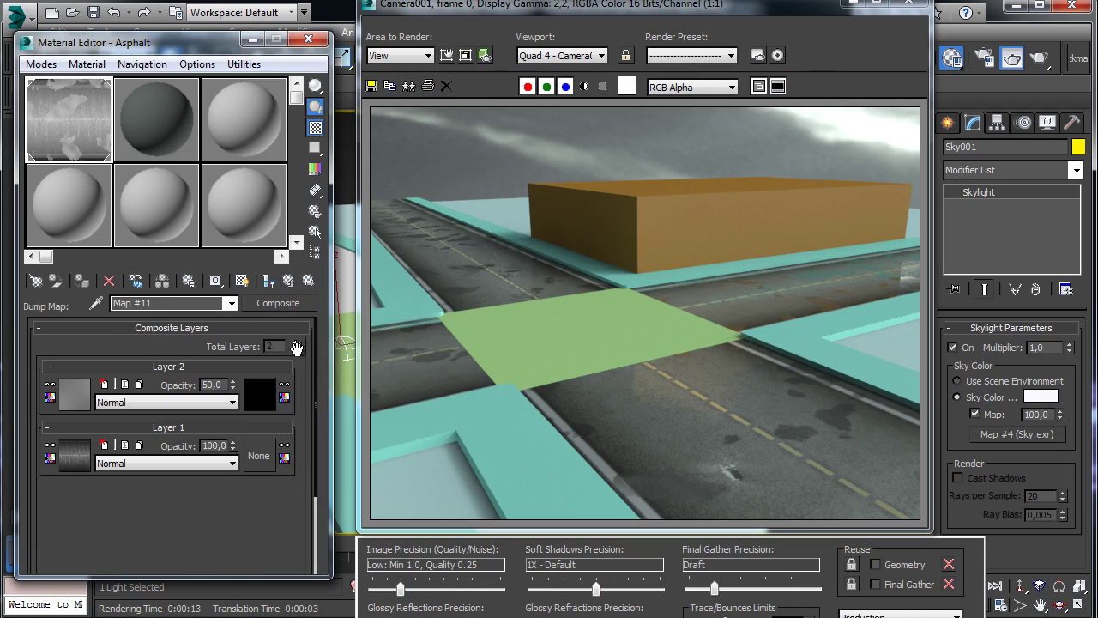
# Set the Size of the layer 2 texture Noise to 30,0 and return to the Bump Composite map.
pyautogui.click(257, 396)
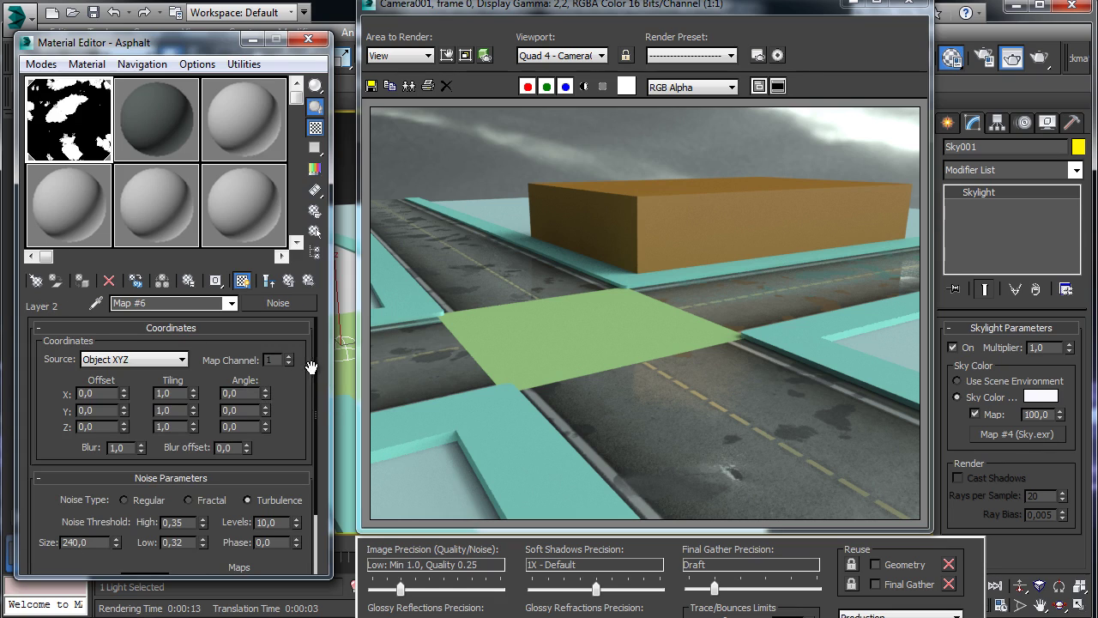
pyautogui.click(289, 279)
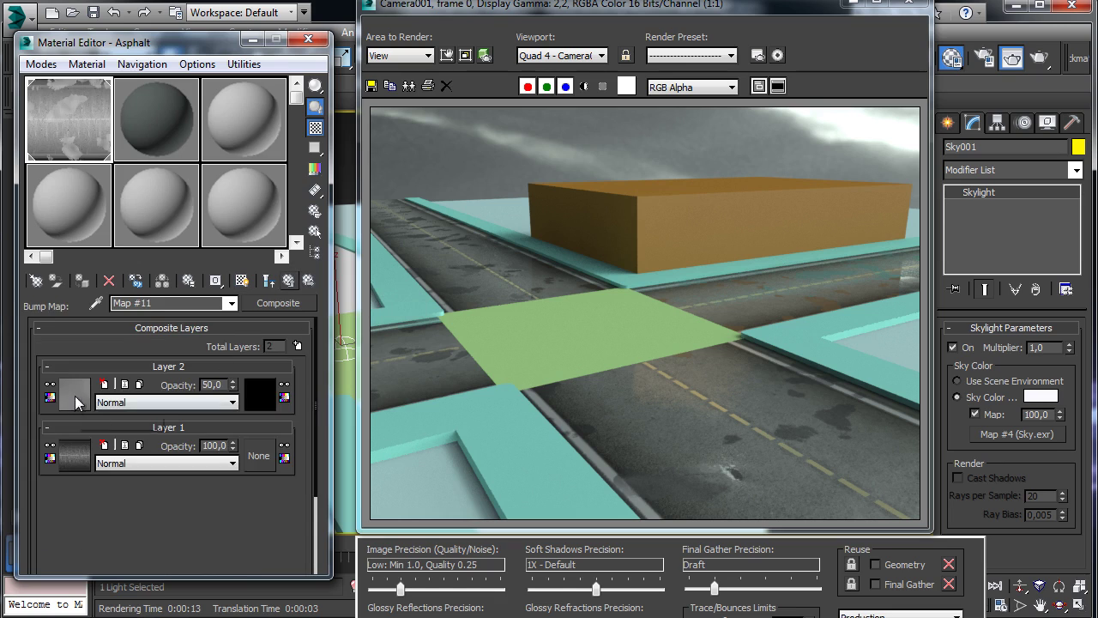
pyautogui.click(74, 395)
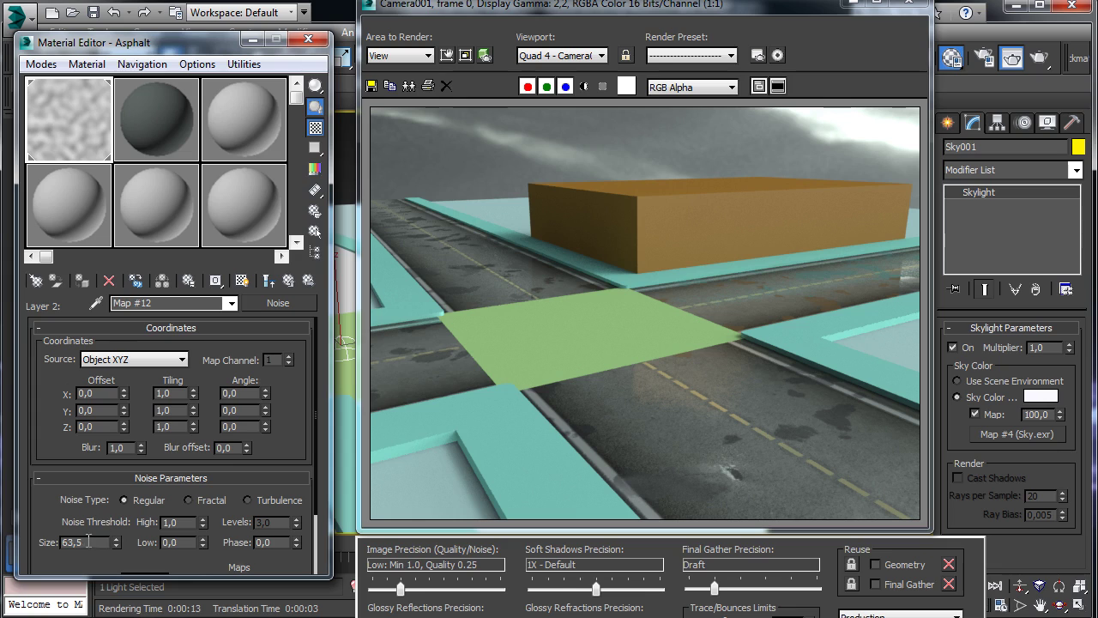
pyautogui.press('Return')
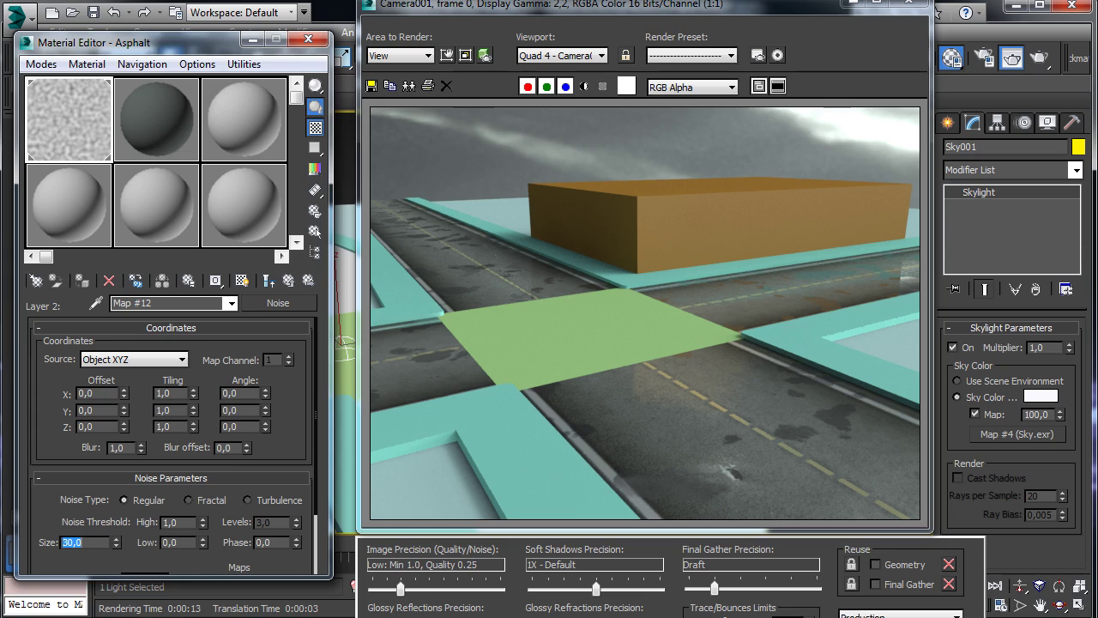
pyautogui.click(268, 280)
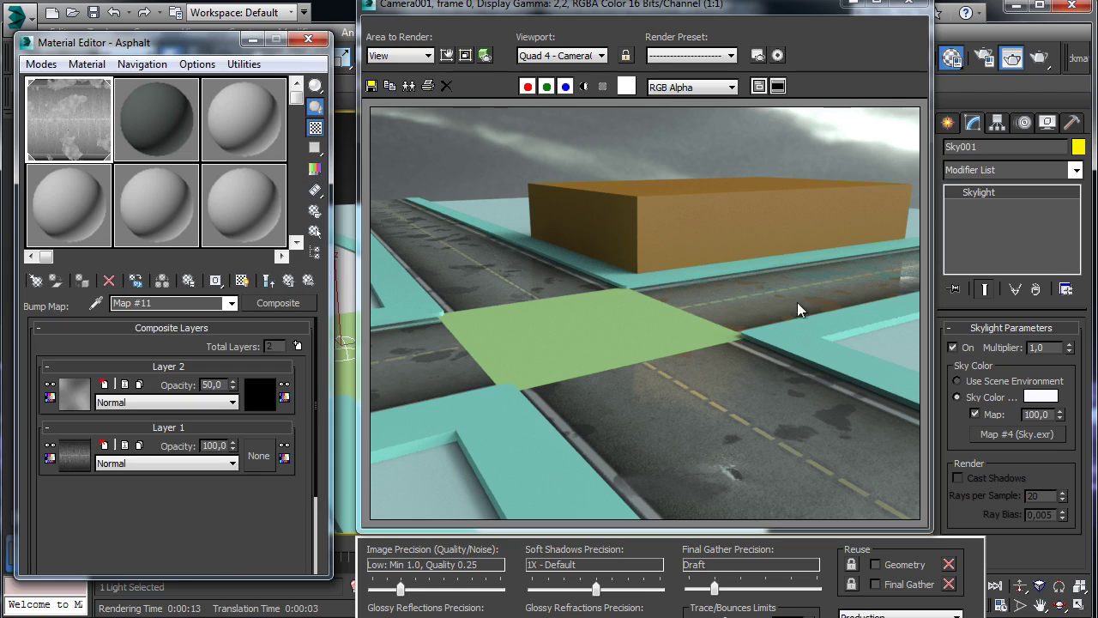
# Limit rendering to a region covering most of the brown building and the road beside it, and render that region.
pyautogui.click(465, 55)
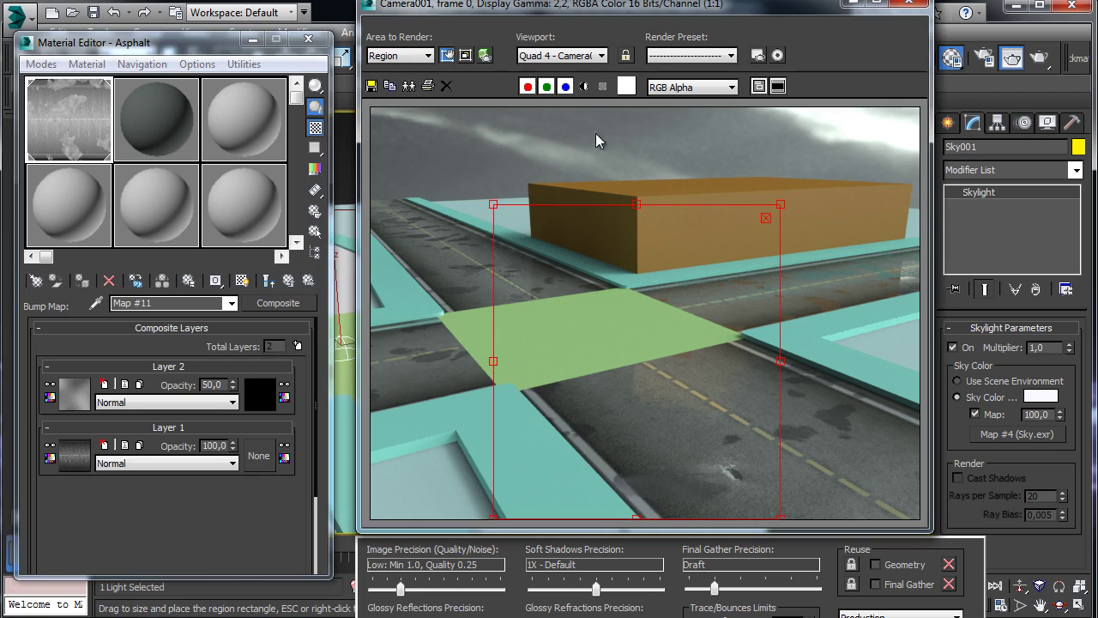
pyautogui.moveTo(684, 277); pyautogui.dragTo(817, 262)
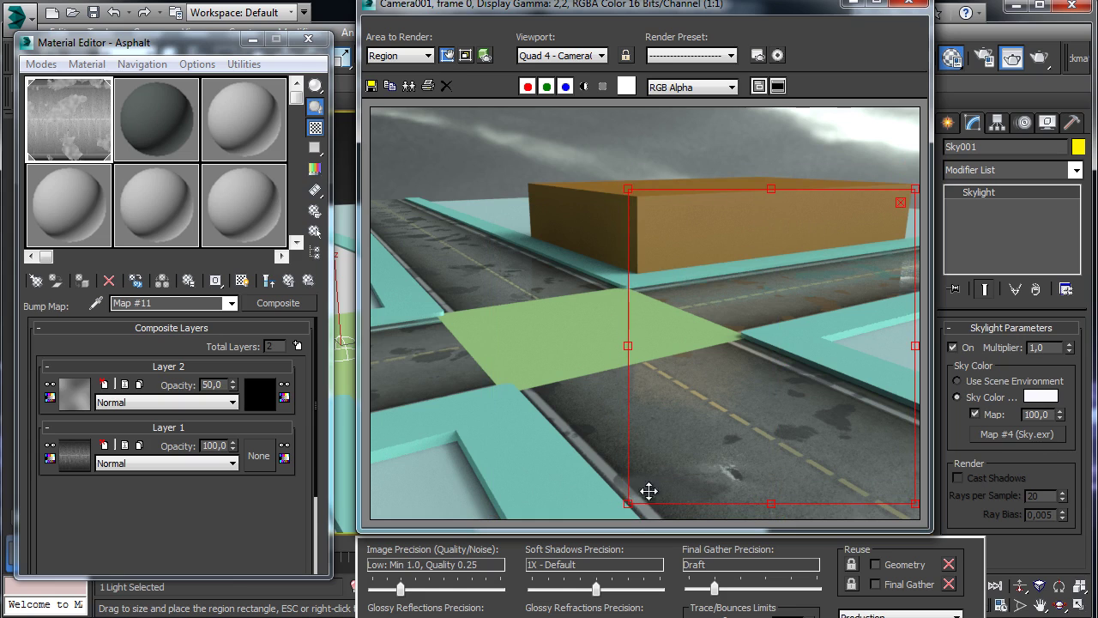
pyautogui.moveTo(659, 462); pyautogui.dragTo(639, 329)
pyautogui.click(447, 56)
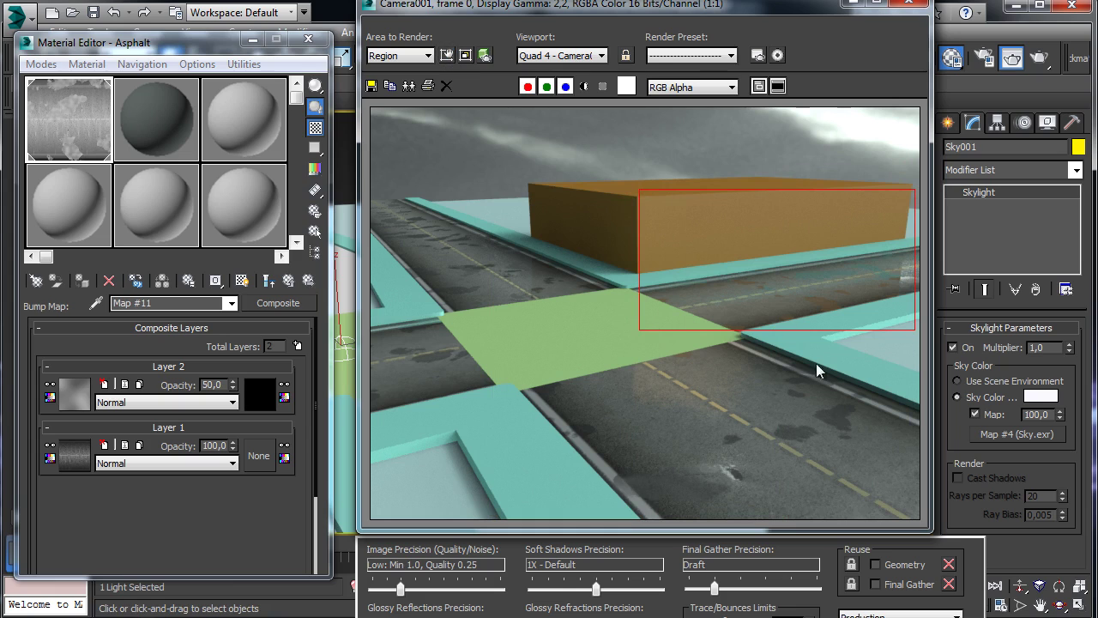
pyautogui.click(953, 58)
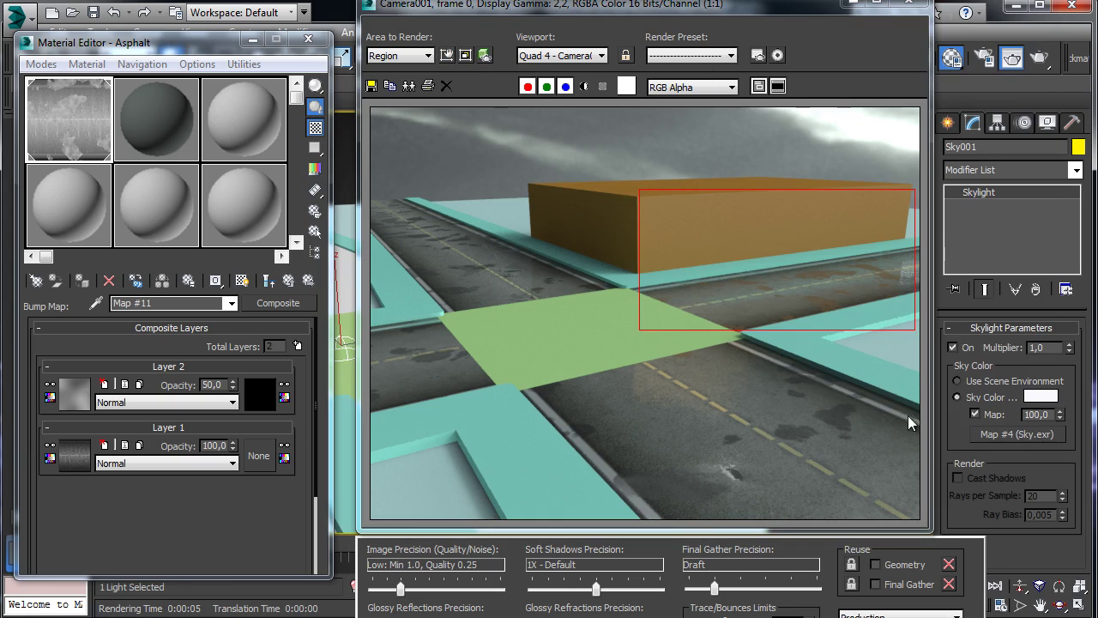
# Set the size of the Noise map in Layer 2 of the Asphalt material's bump composite to 10.
pyautogui.click(69, 385)
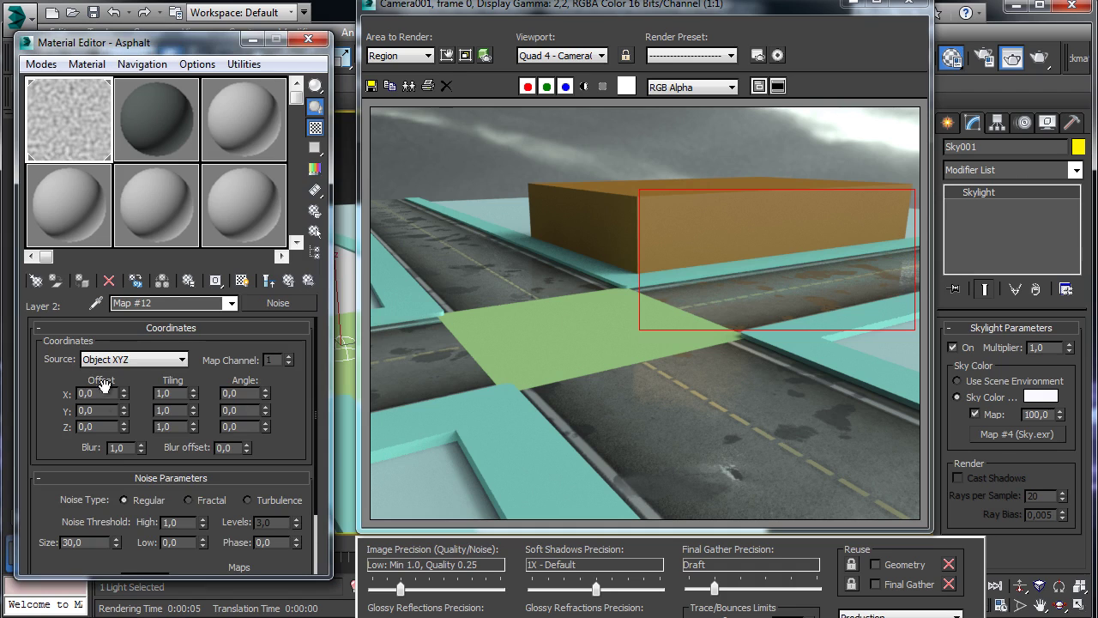
pyautogui.write('10')
pyautogui.press('Return')
pyautogui.click(308, 39)
pyautogui.click(857, 6)
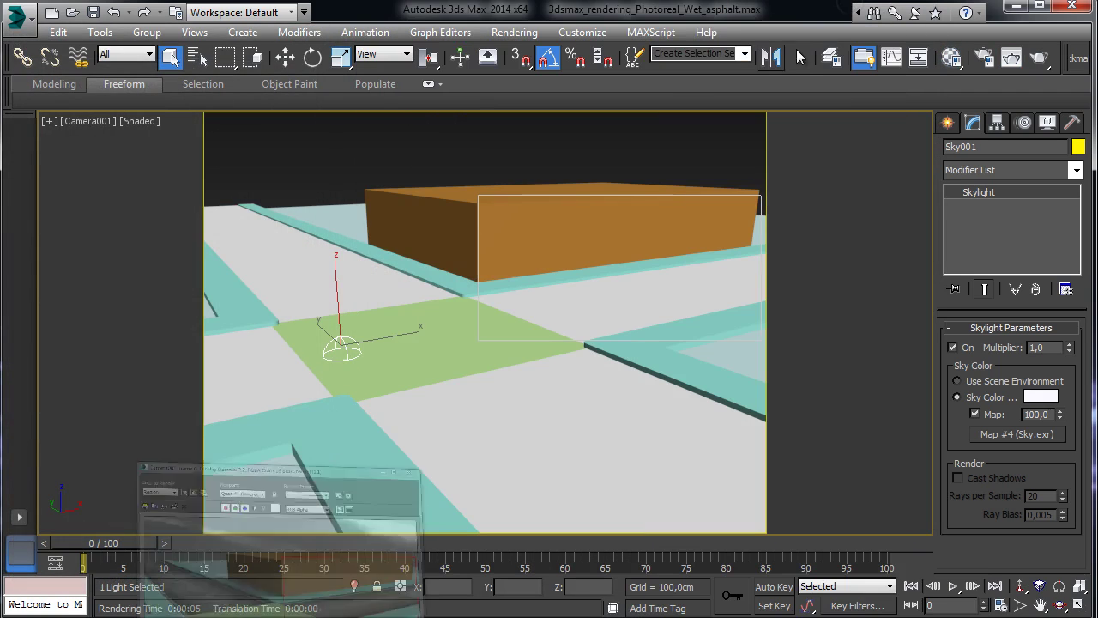
# Raise the height of the orange building box to about 765 cm.
pyautogui.click(515, 208)
pyautogui.moveTo(1065, 387); pyautogui.dragTo(1059, 326)
pyautogui.click(284, 57)
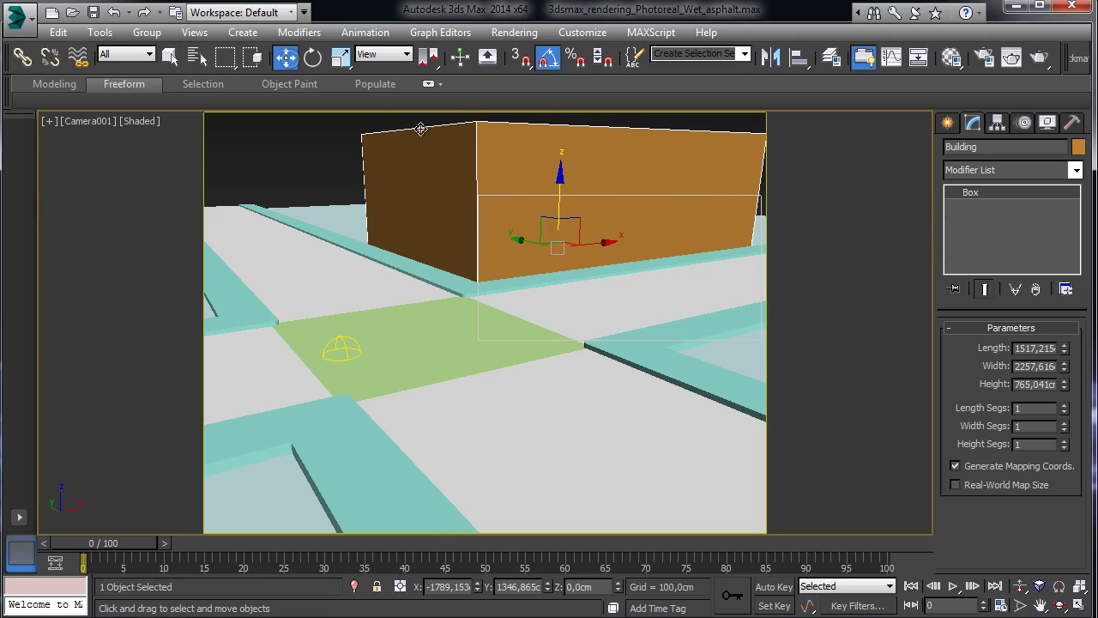
# Name the unused third sample material Building and assign it to the selected building box.
pyautogui.click(950, 56)
pyautogui.click(242, 131)
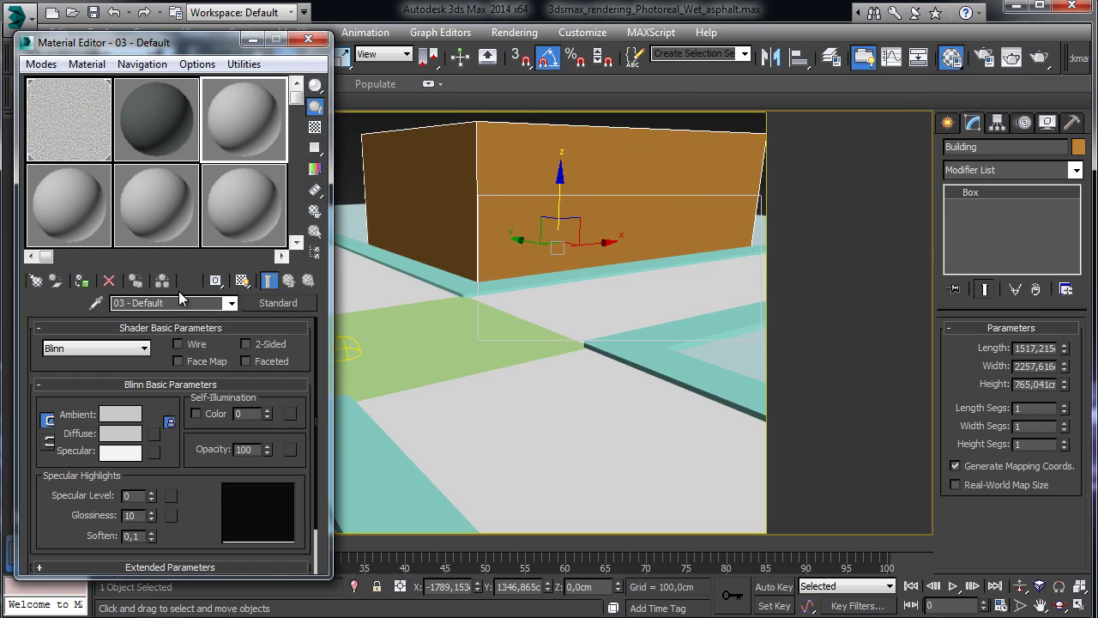
pyautogui.click(170, 303)
pyautogui.write('Building')
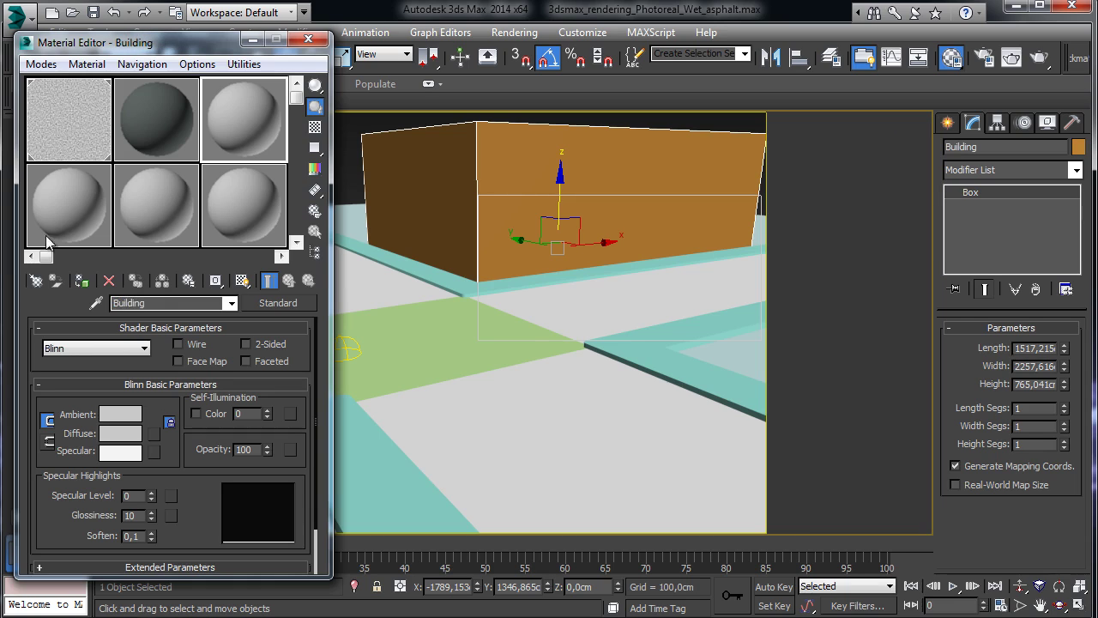
pyautogui.click(82, 281)
# Change the Building material's type to Arch & Design and set its reflectivity to 0.
pyautogui.click(276, 305)
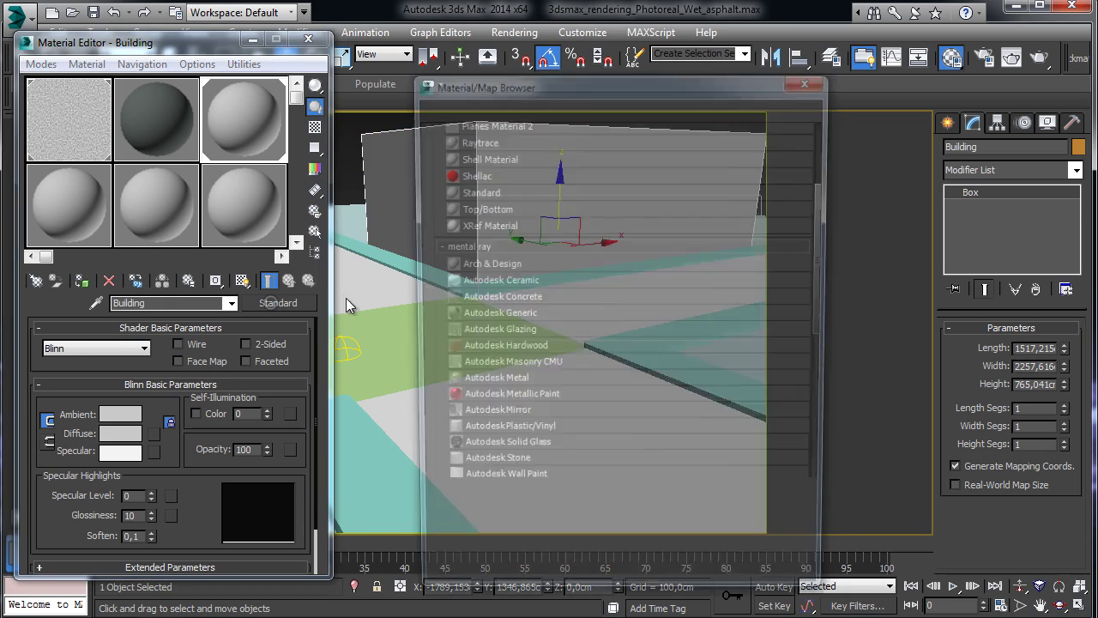
pyautogui.doubleClick(518, 263)
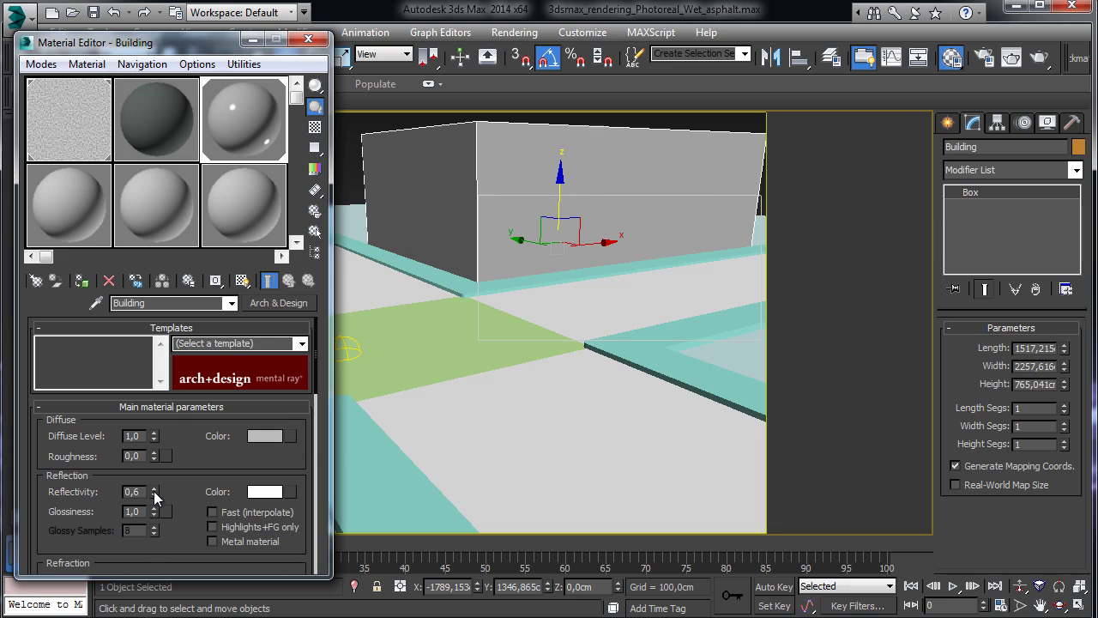
pyautogui.rightClick(155, 492)
# Add a Substance map using BrickWall_05.sbsar to the Building material's diffuse color and show it shaded in the viewport.
pyautogui.click(290, 435)
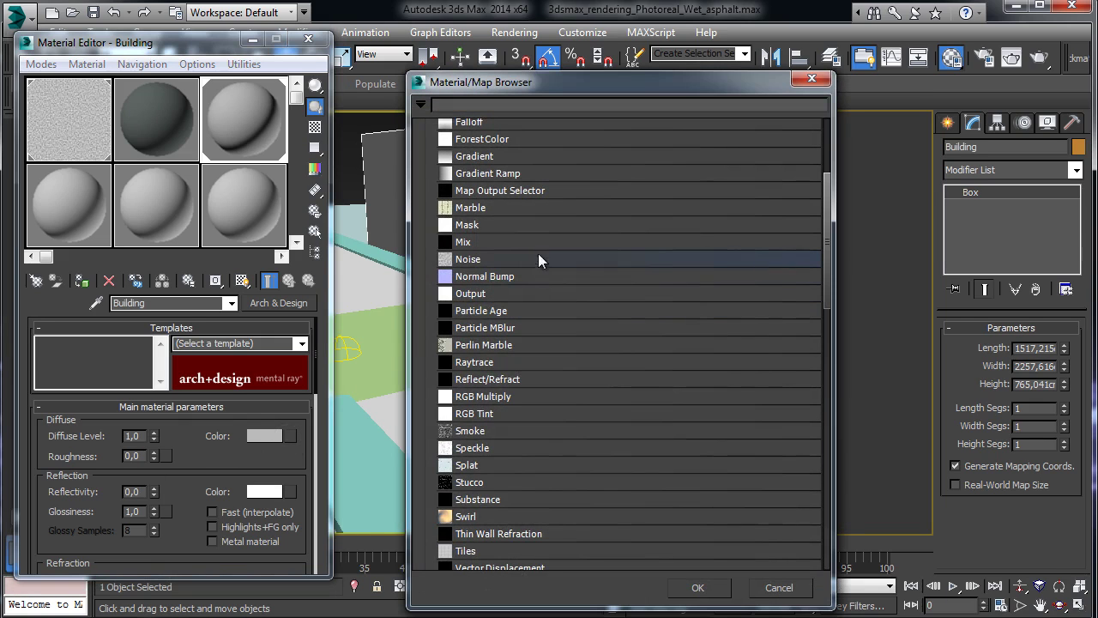
pyautogui.doubleClick(501, 498)
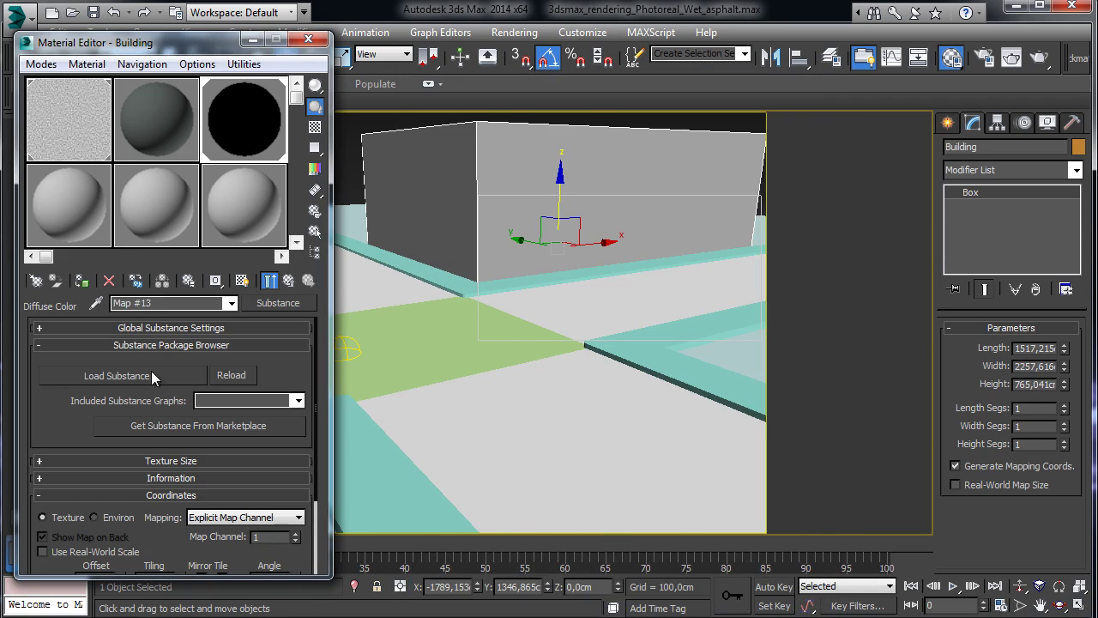
pyautogui.click(151, 375)
pyautogui.doubleClick(140, 128)
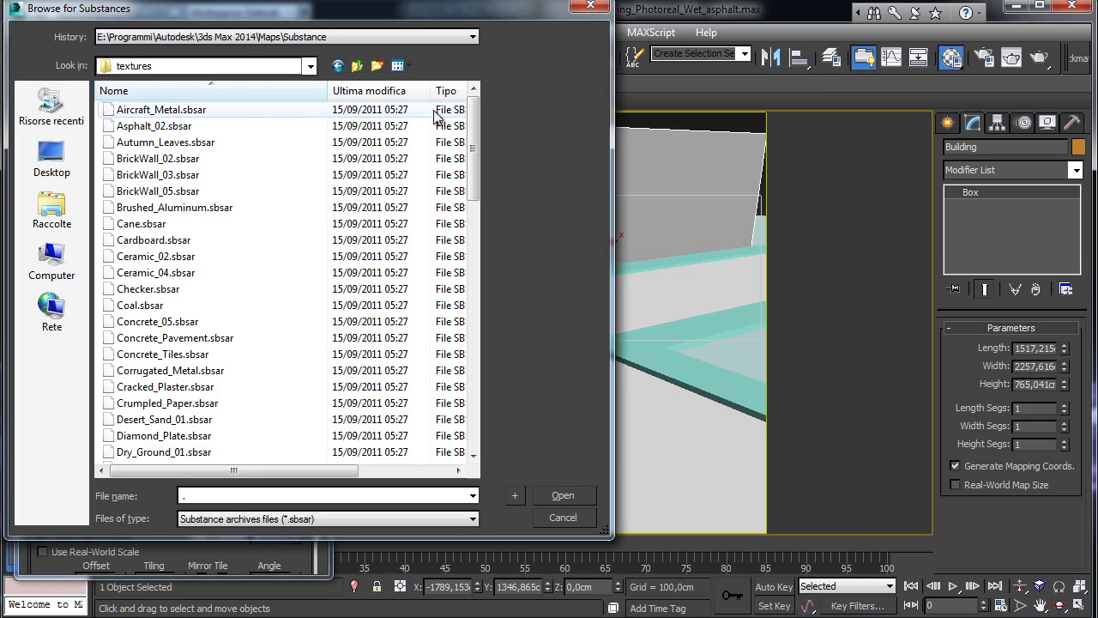
pyautogui.click(219, 191)
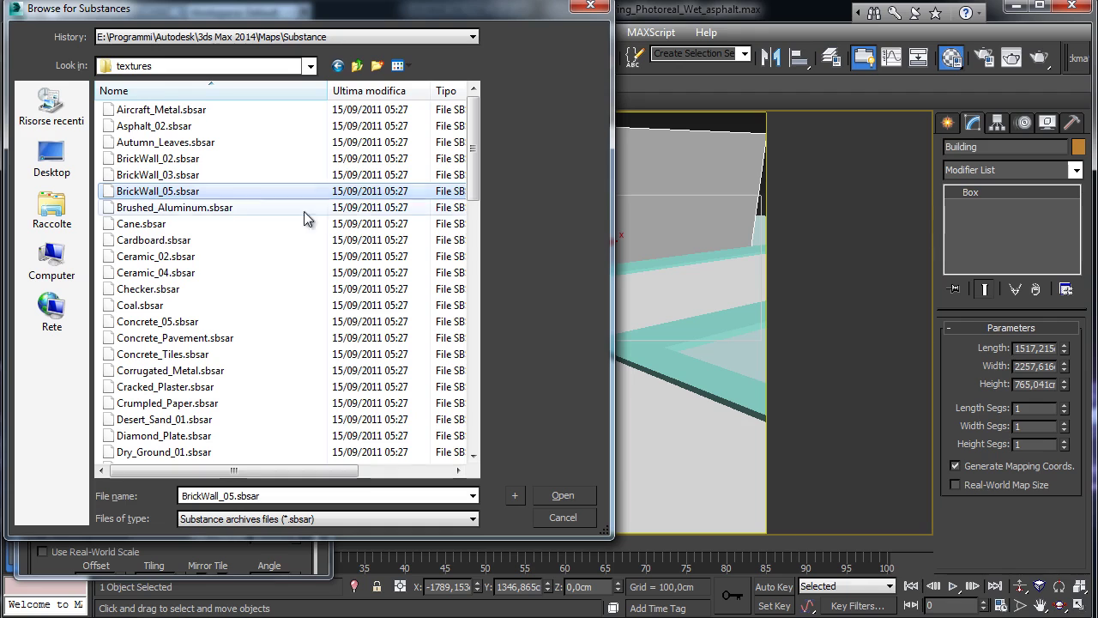
pyautogui.click(555, 498)
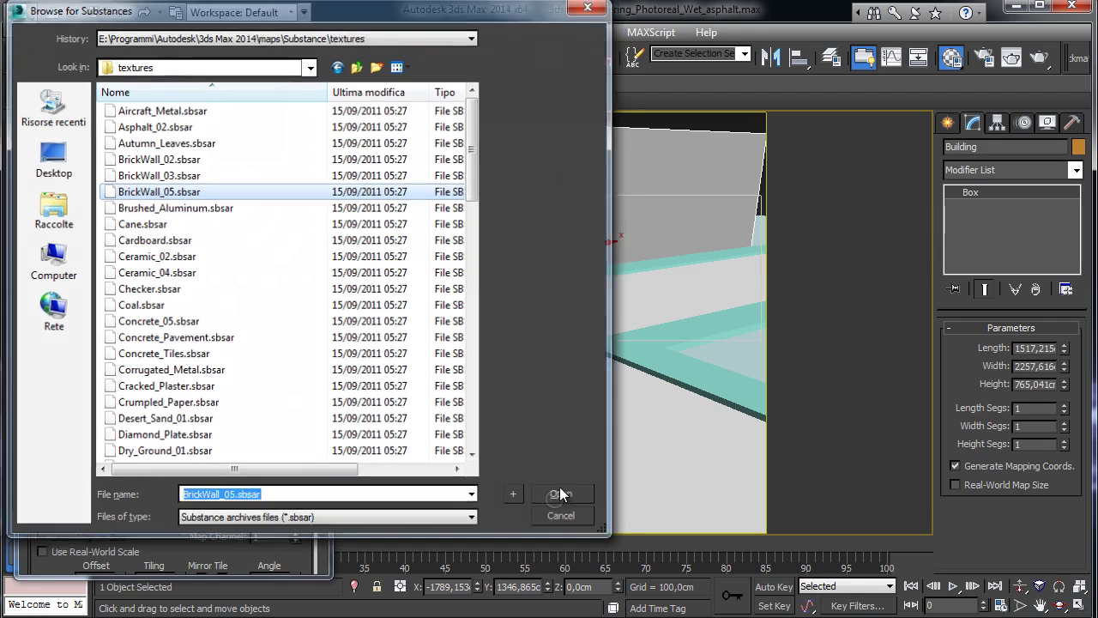
pyautogui.click(240, 282)
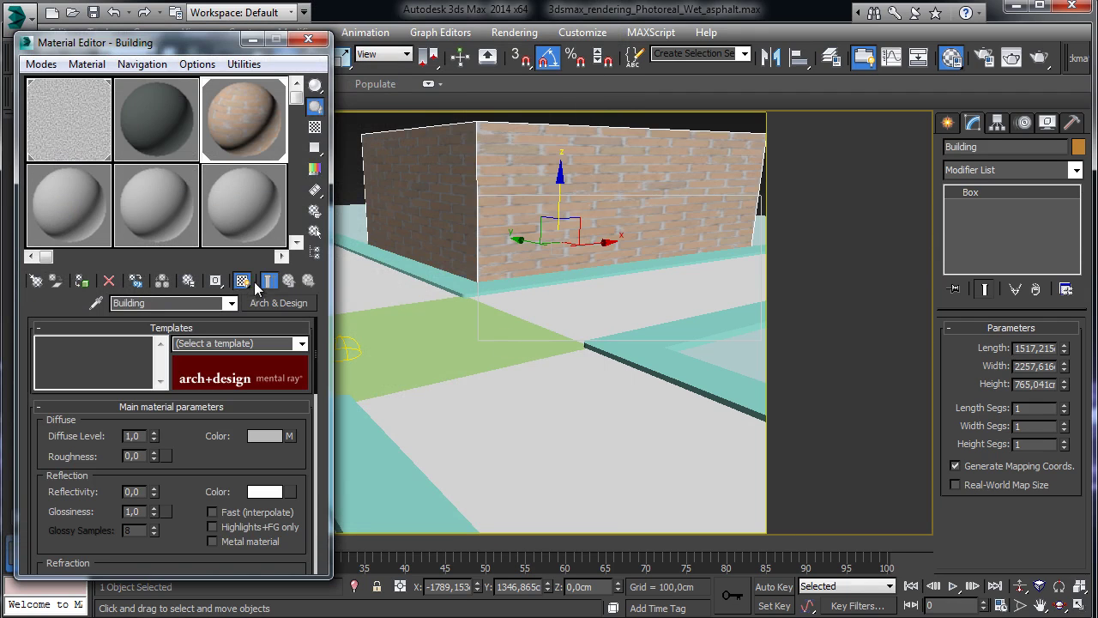
# Set the brick Substance map's U and V tiling to 10.
pyautogui.click(290, 436)
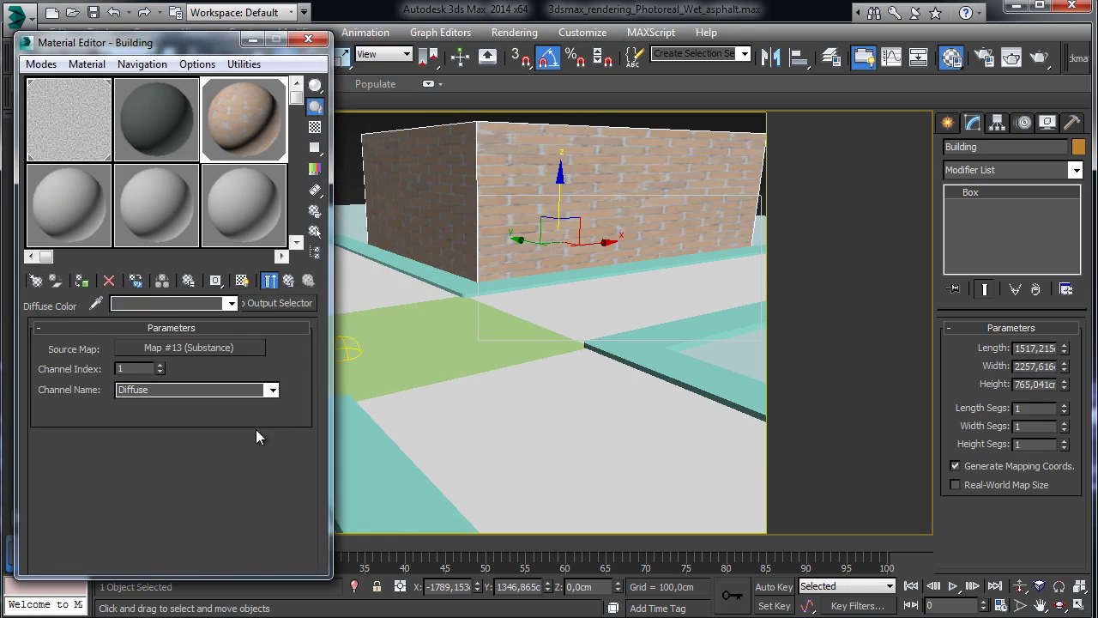
pyautogui.click(185, 350)
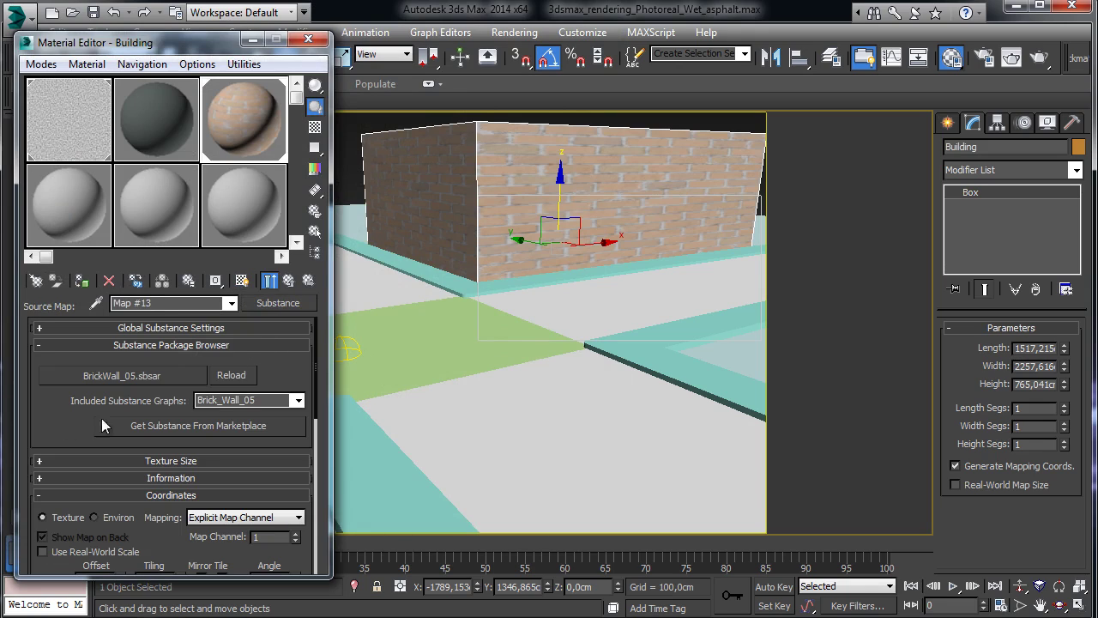
pyautogui.scroll(-5, 129, 412)
pyautogui.doubleClick(166, 386)
pyautogui.write('10')
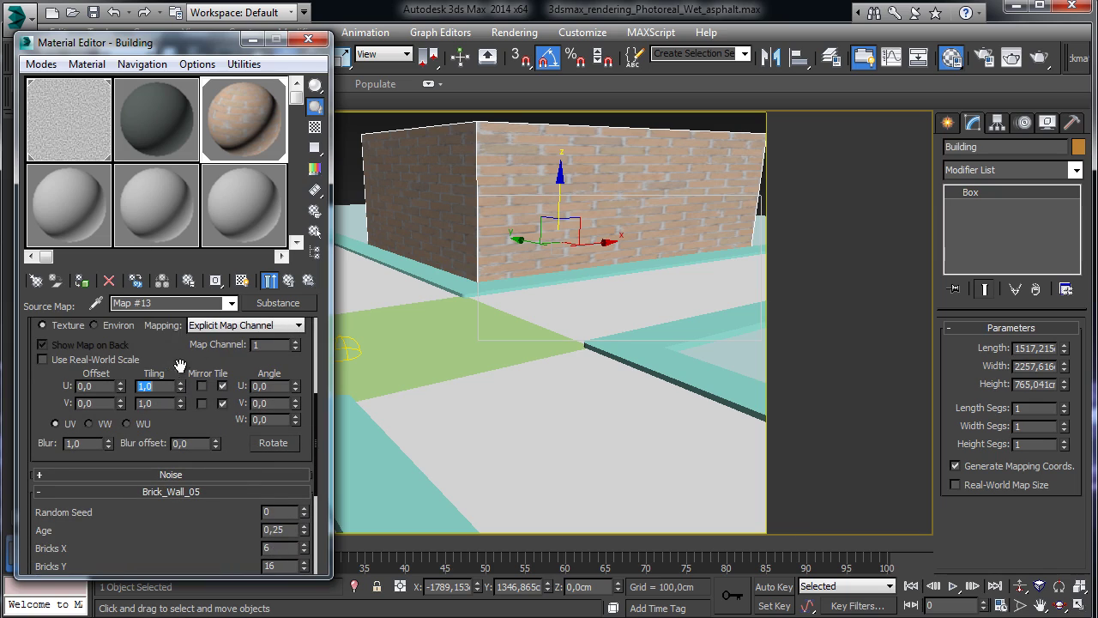
pyautogui.press('Return')
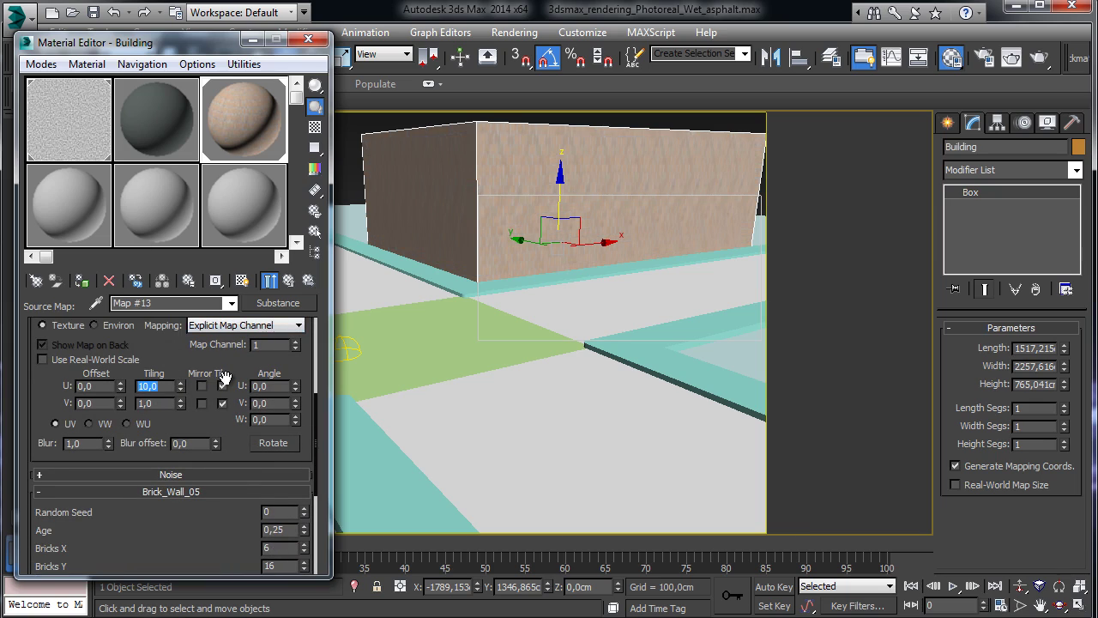
pyautogui.doubleClick(163, 403)
pyautogui.write('10')
pyautogui.press('Return')
# Set the brick Substance map's texture size to an absolute 2048 by 2048.
pyautogui.scroll(3, 149, 393)
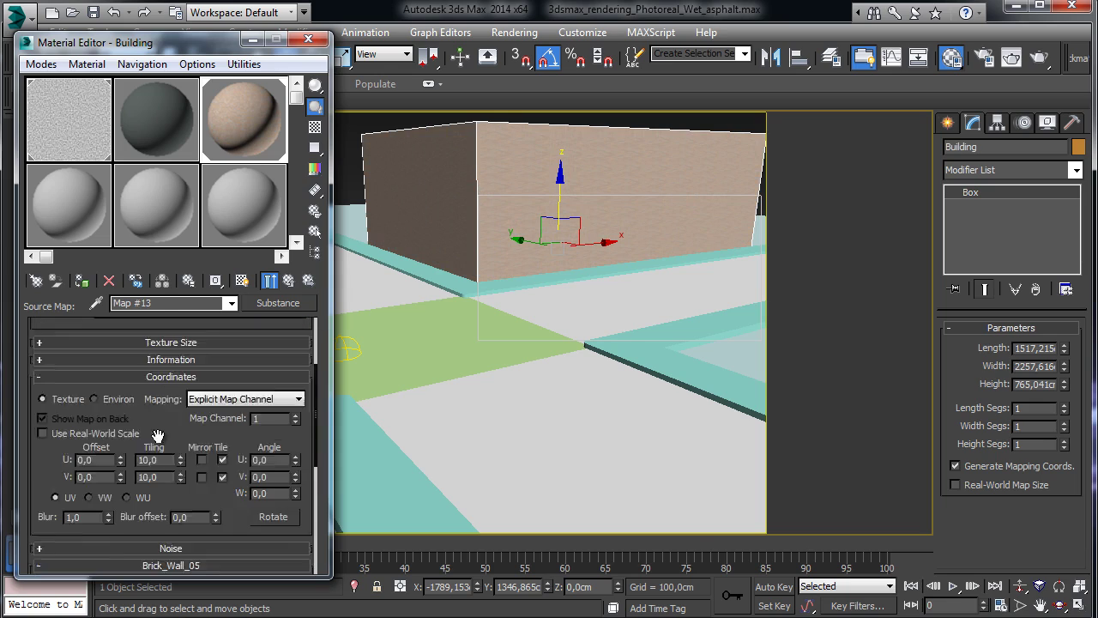
pyautogui.click(156, 389)
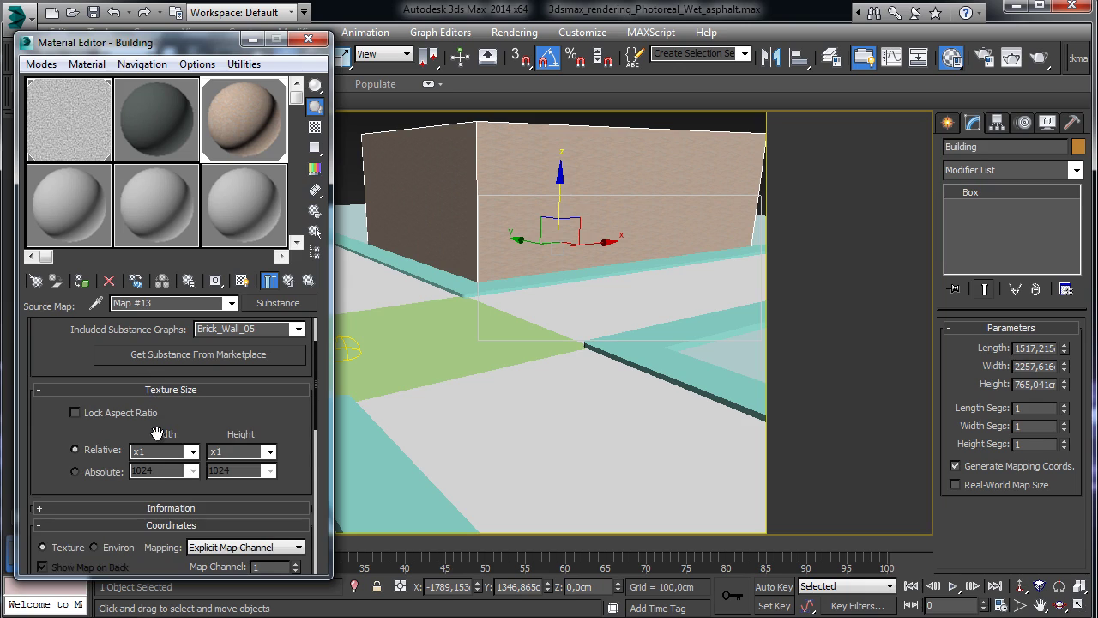
pyautogui.click(190, 475)
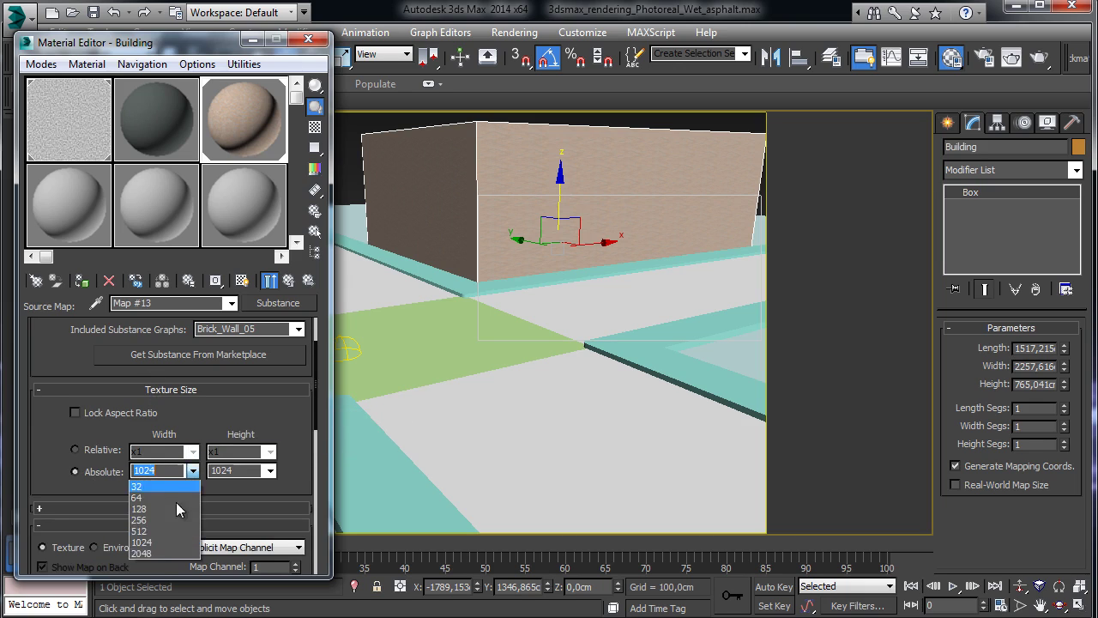
pyautogui.click(159, 553)
pyautogui.click(268, 472)
pyautogui.click(237, 532)
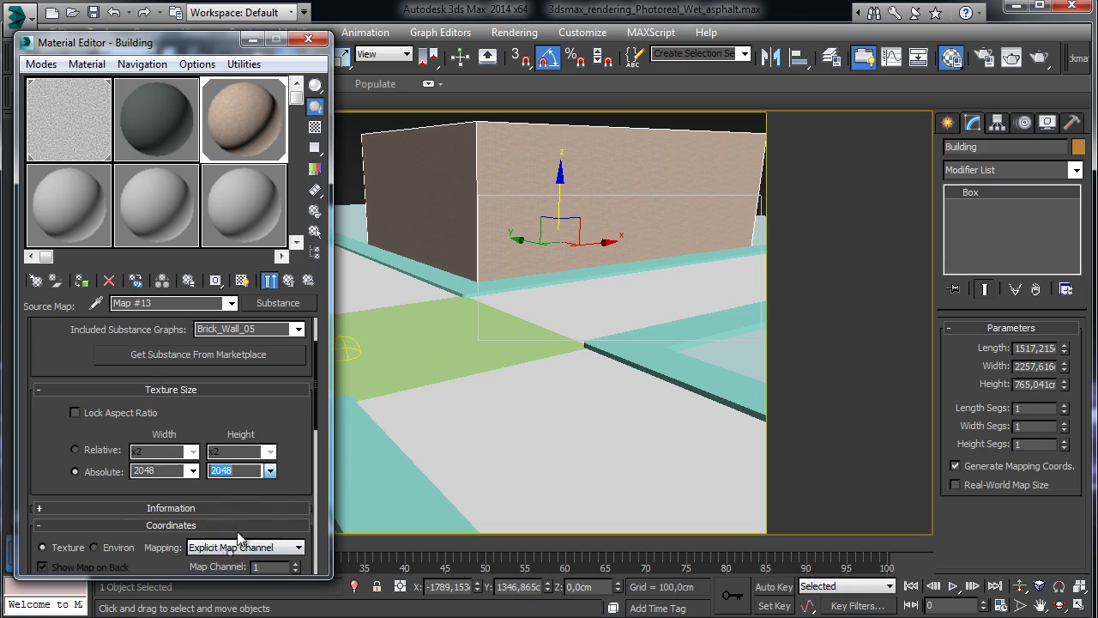
# Adjust the brick wall's saturation to 0.61 and its luminosity to 0.39.
pyautogui.scroll(-10, 276, 432)
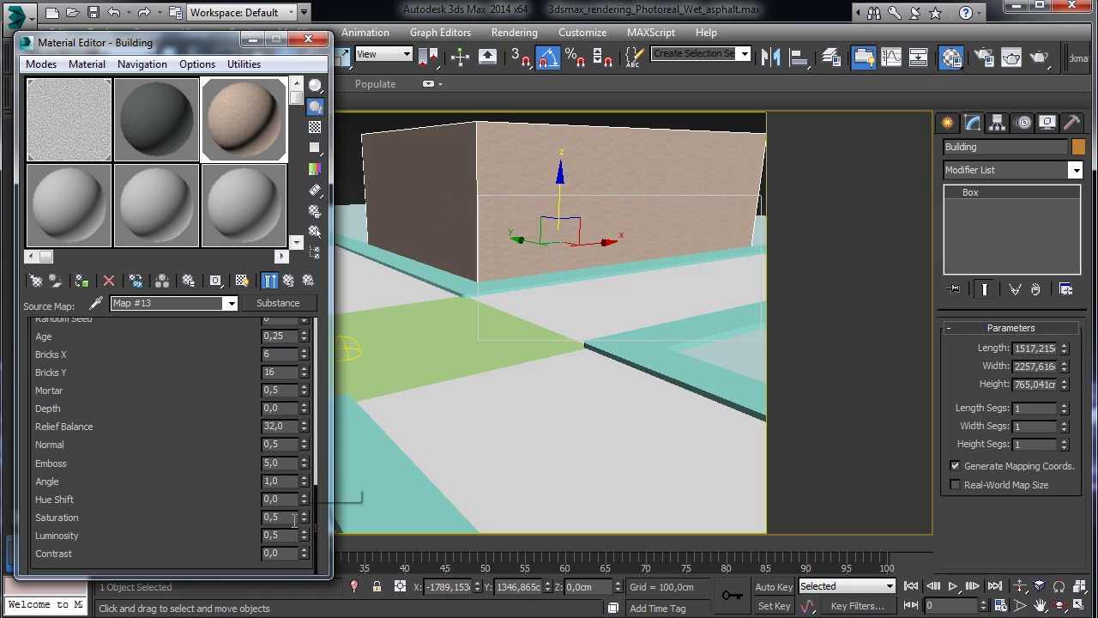
pyautogui.click(304, 513)
pyautogui.click(304, 514)
pyautogui.click(304, 513)
pyautogui.click(305, 538)
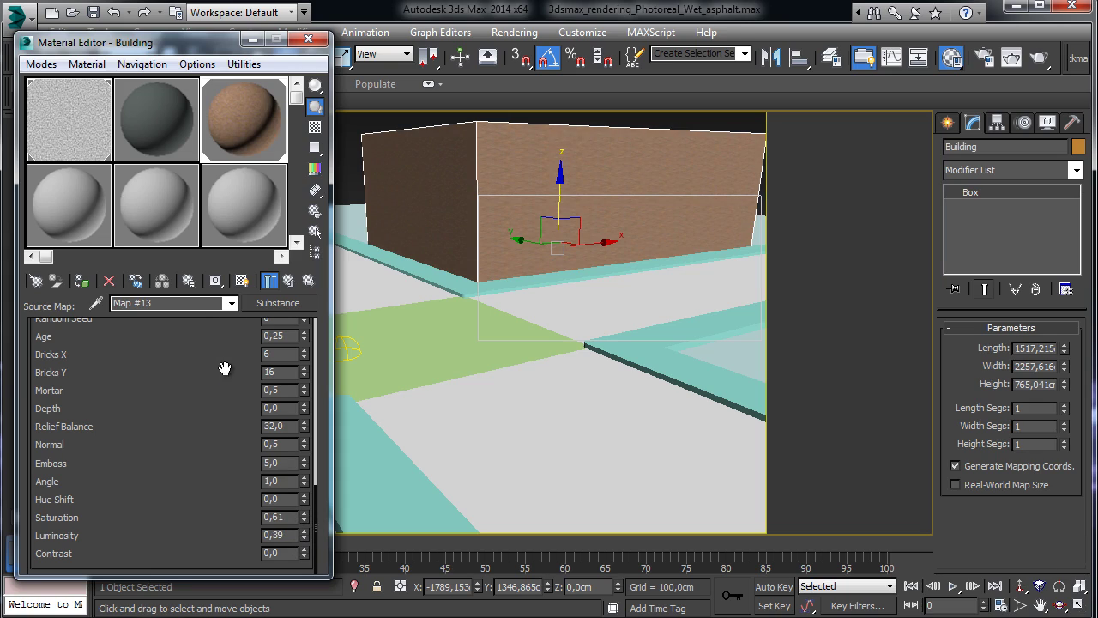
# Render the marked region of the camera view to check the brick texture on the building.
pyautogui.scroll(5, 243, 352)
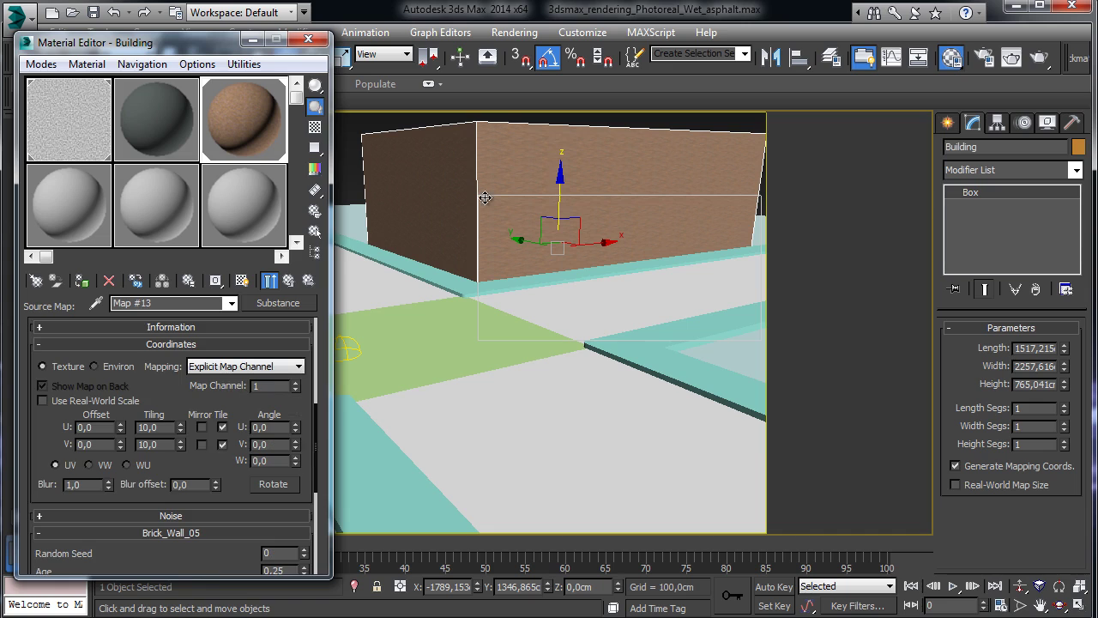
pyautogui.click(1037, 58)
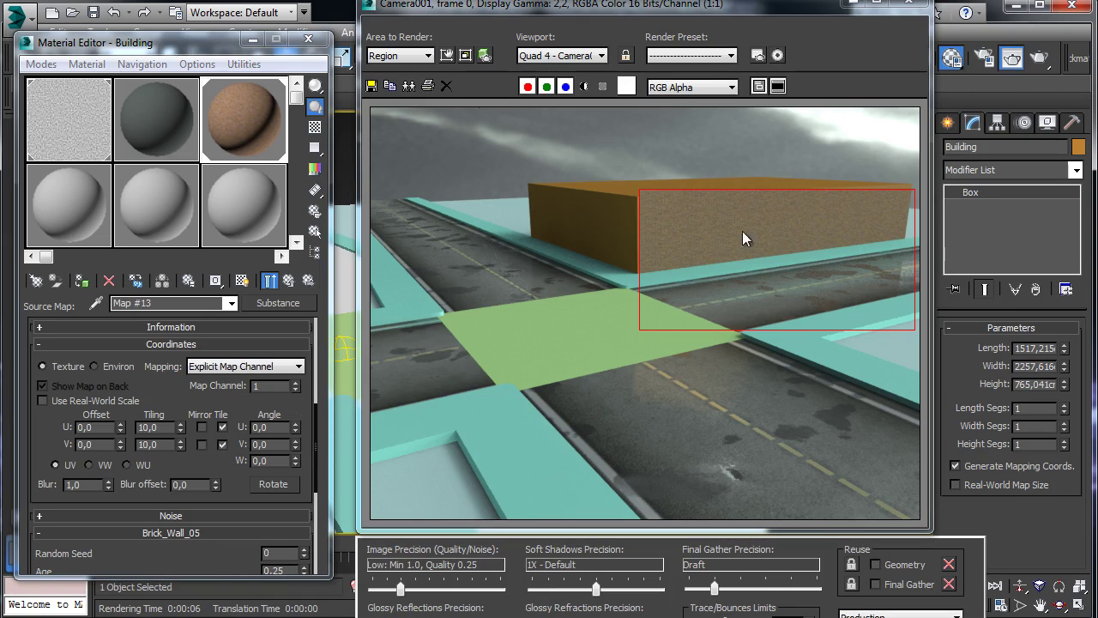
pyautogui.click(913, 3)
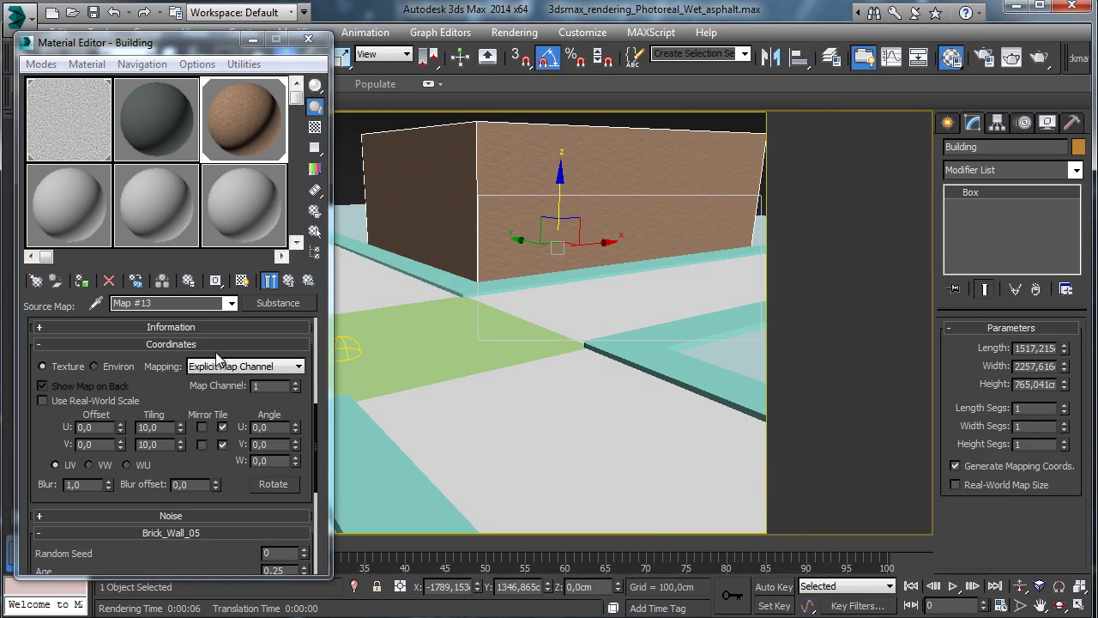
# Clone the building along the Y axis as a single instance, placed at about Y 3380 cm.
pyautogui.click(290, 281)
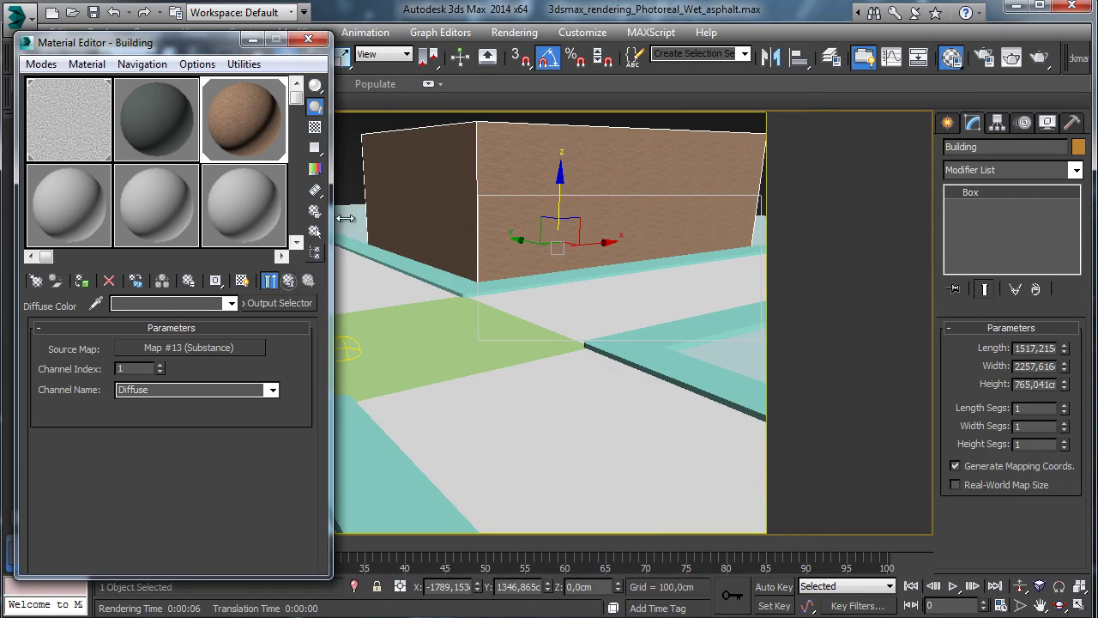
pyautogui.click(308, 38)
pyautogui.moveTo(528, 233)
pyautogui.keyDown('shift'); pyautogui.mouseDown()
pyautogui.moveTo(352, 177)
pyautogui.moveTo(399, 196)
pyautogui.mouseUp(); pyautogui.keyUp('shift')
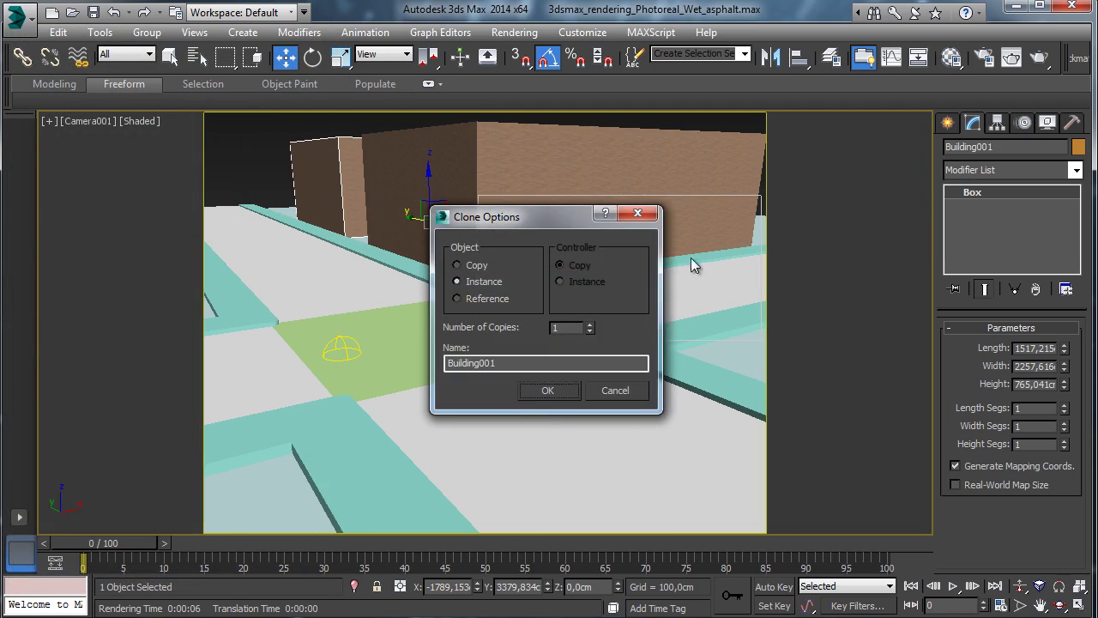
pyautogui.click(547, 390)
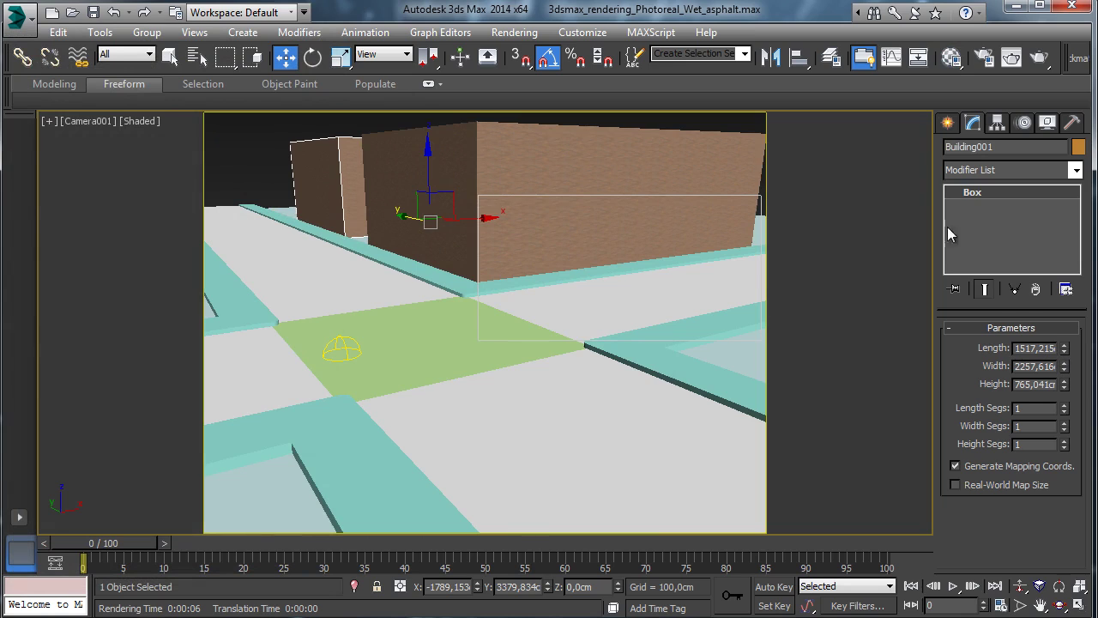
# Copy the Building material to the fourth sample slot and rename the copy Building_02.
pyautogui.click(952, 57)
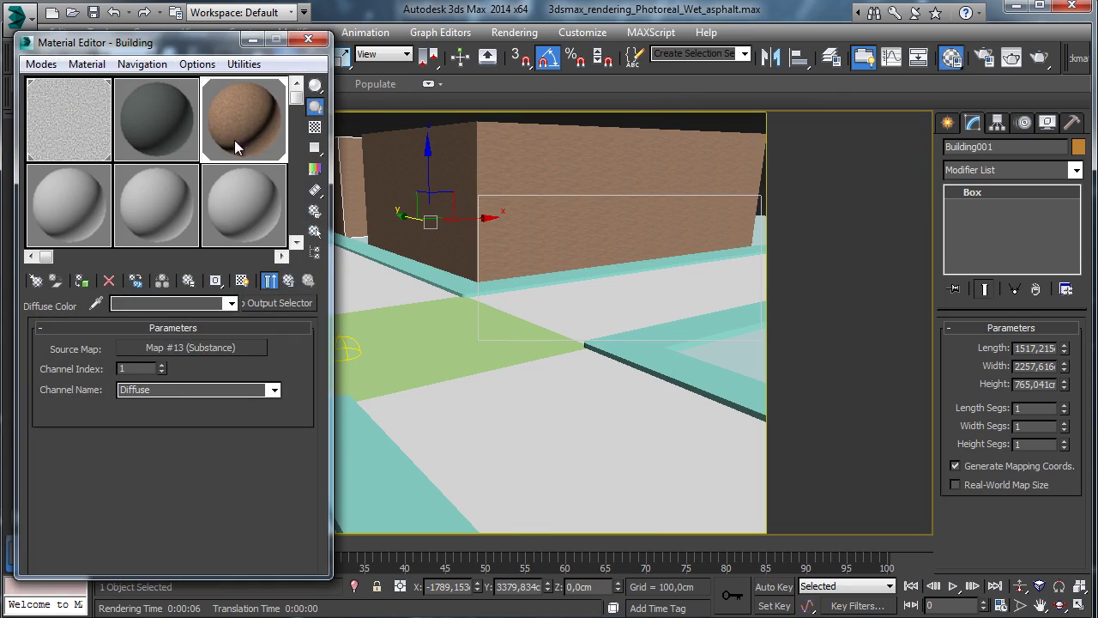
pyautogui.click(288, 281)
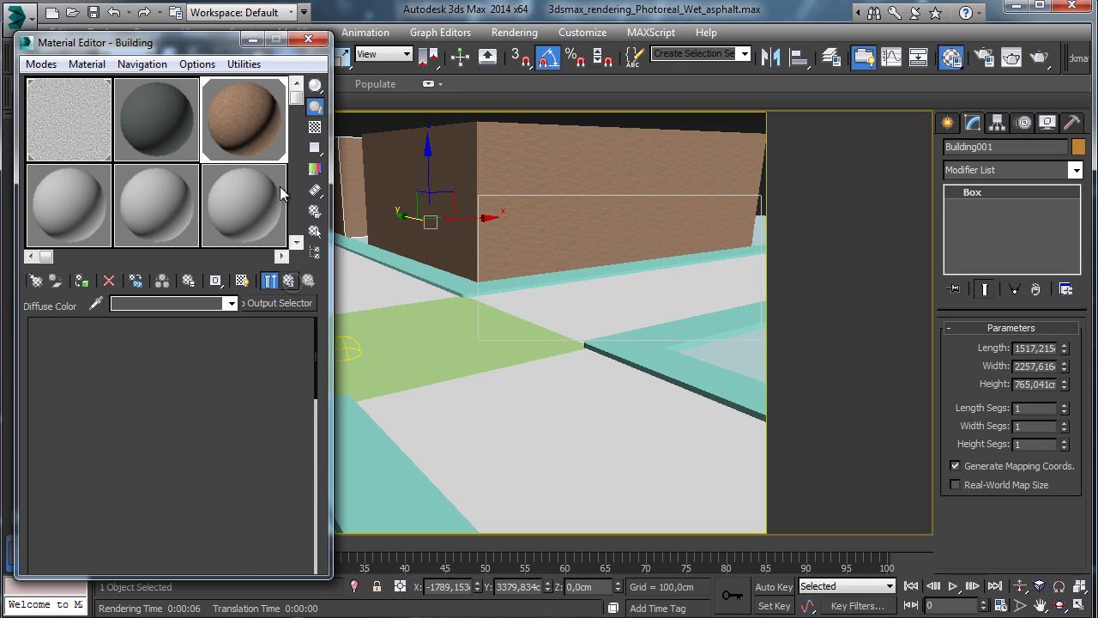
pyautogui.click(258, 125)
pyautogui.moveTo(258, 124); pyautogui.dragTo(73, 225)
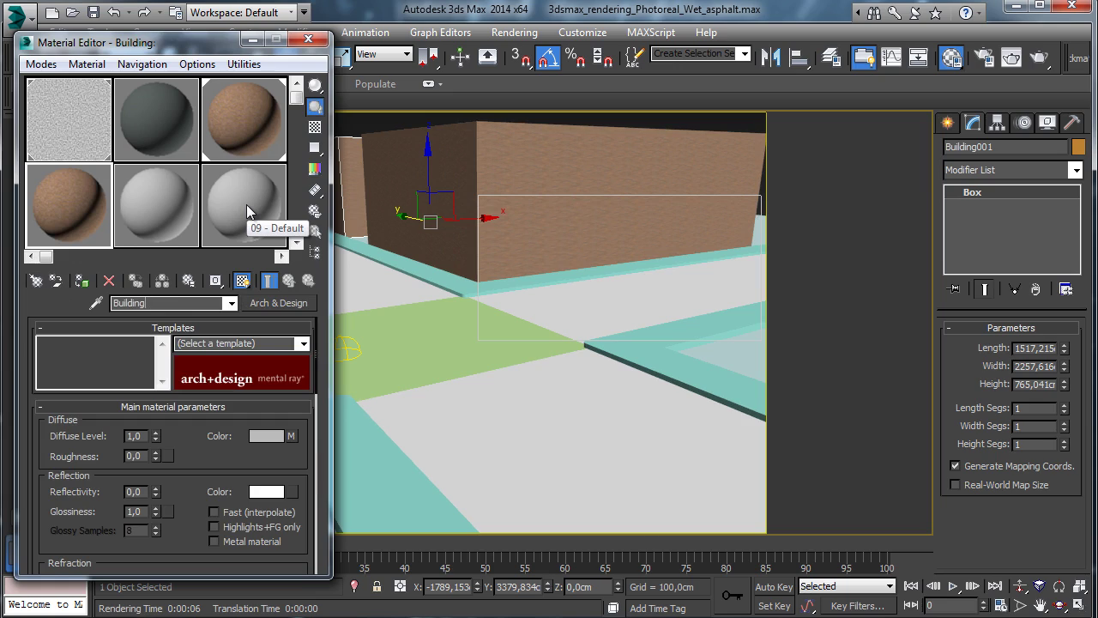
pyautogui.write('_02')
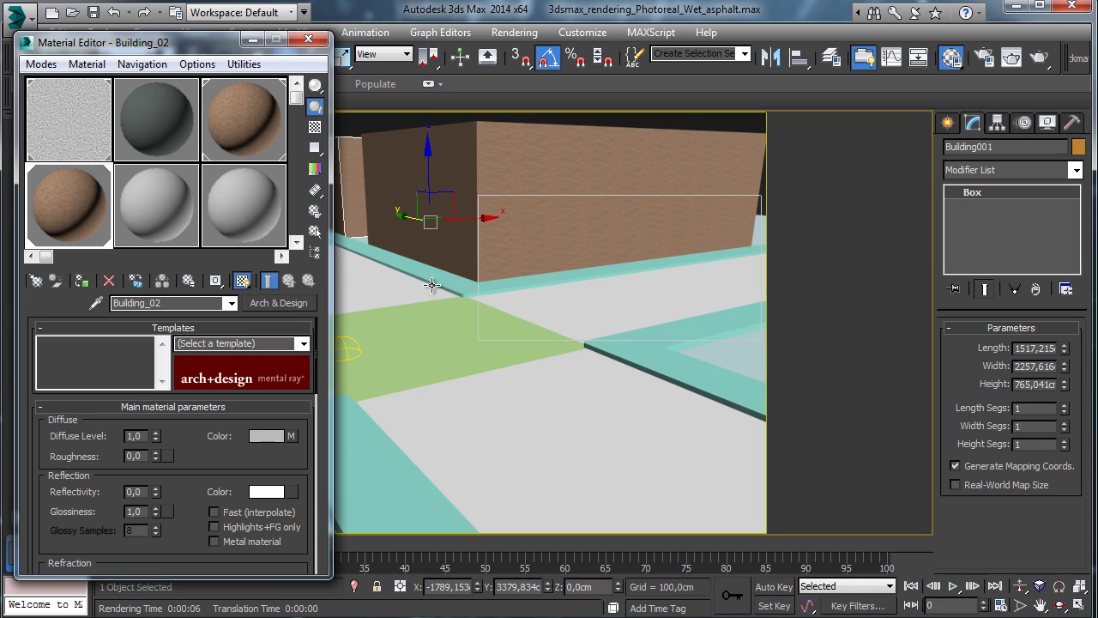
# Load the Concrete_Tiles.sbsar substance as the source of Building_02's diffuse map.
pyautogui.click(291, 436)
pyautogui.click(191, 347)
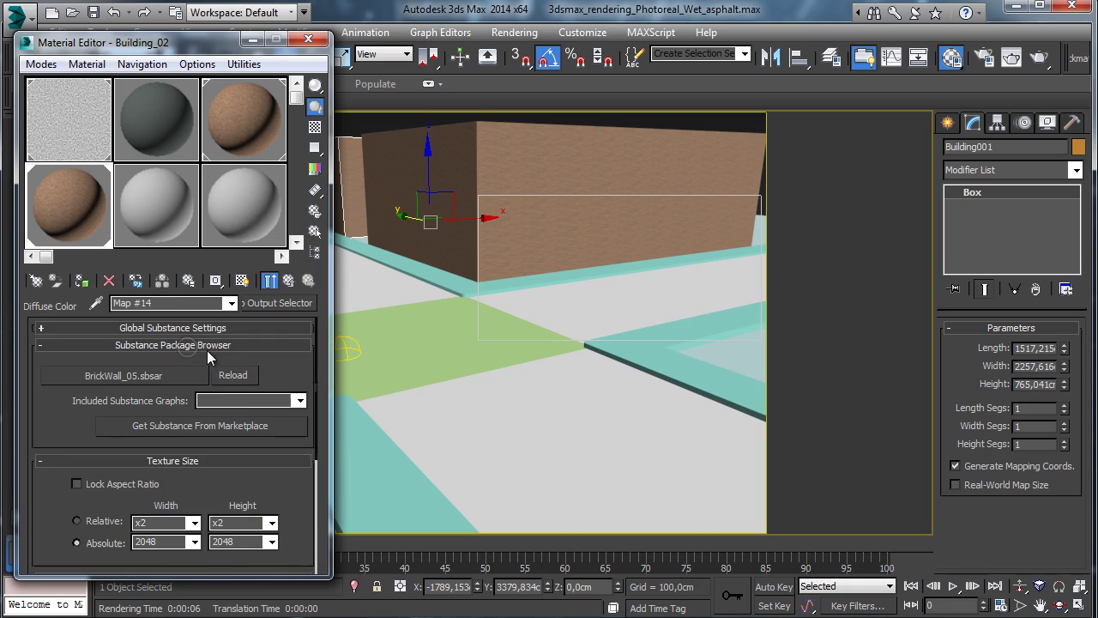
pyautogui.click(168, 375)
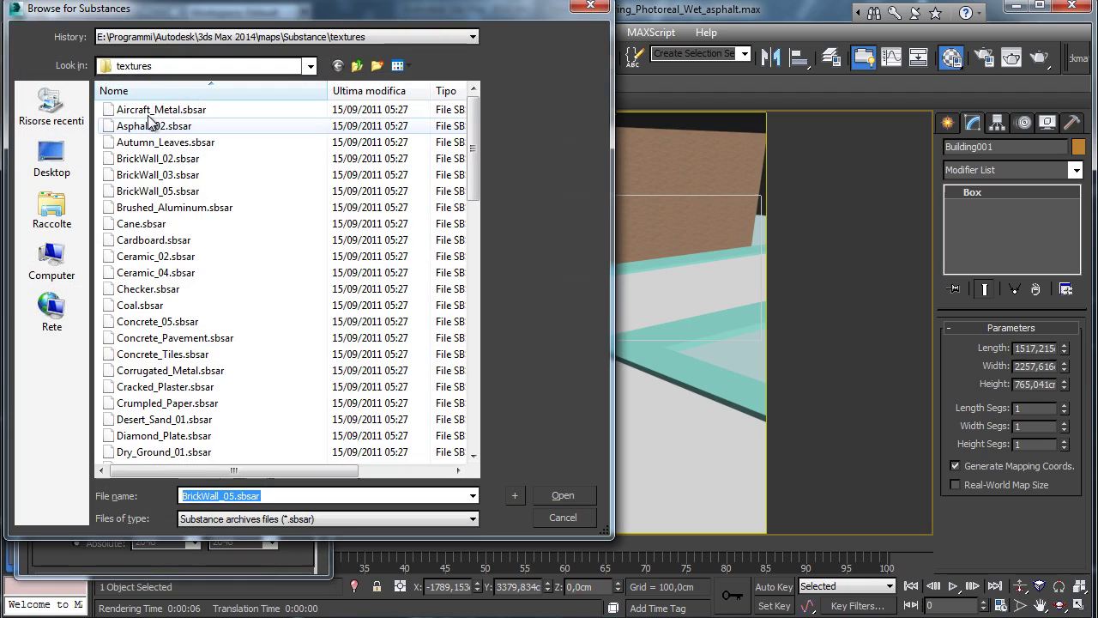
pyautogui.click(193, 159)
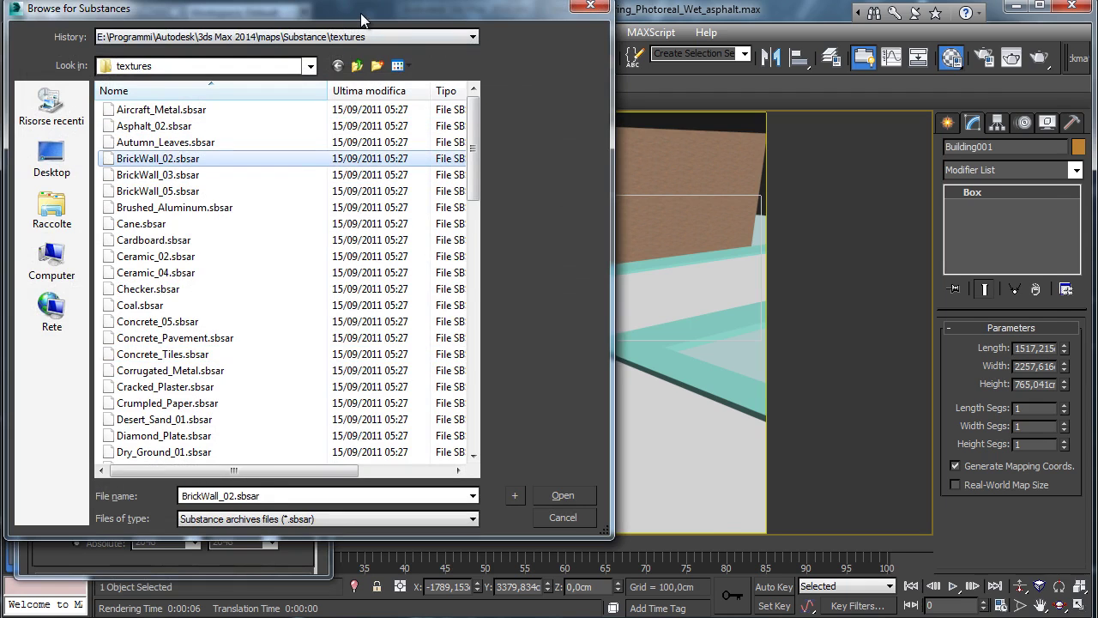
pyautogui.moveTo(393, 12); pyautogui.dragTo(650, 33)
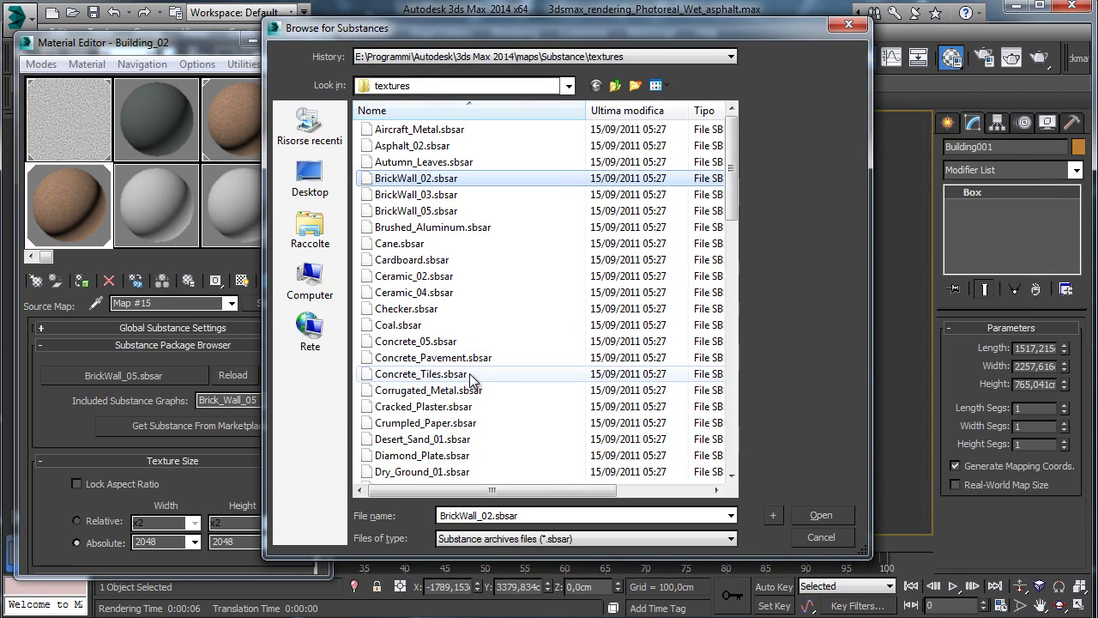
pyautogui.click(420, 374)
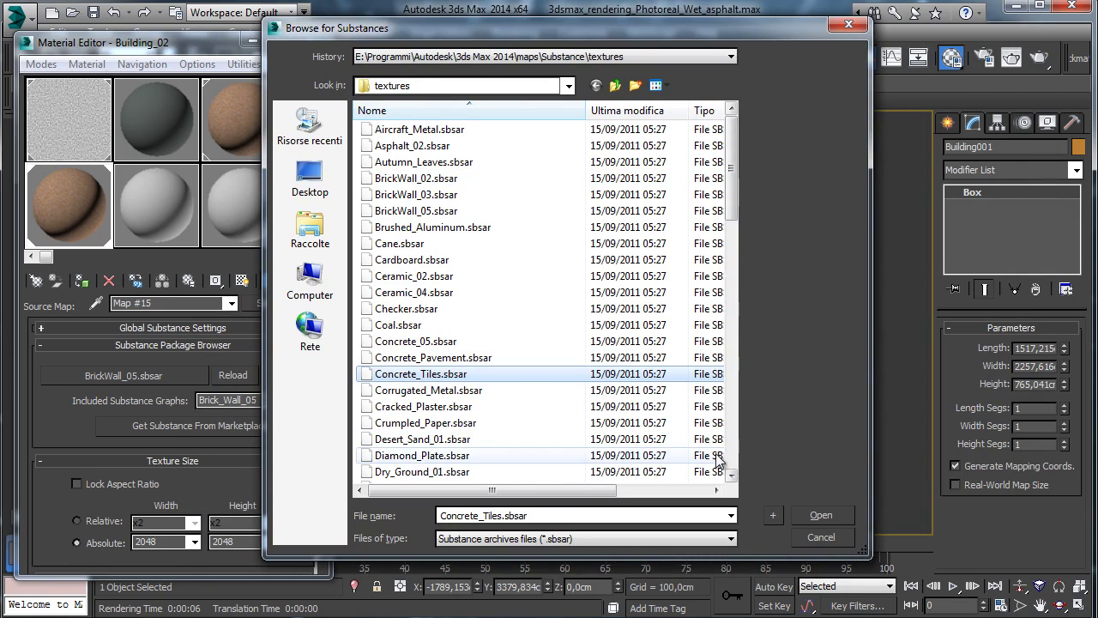
pyautogui.click(808, 513)
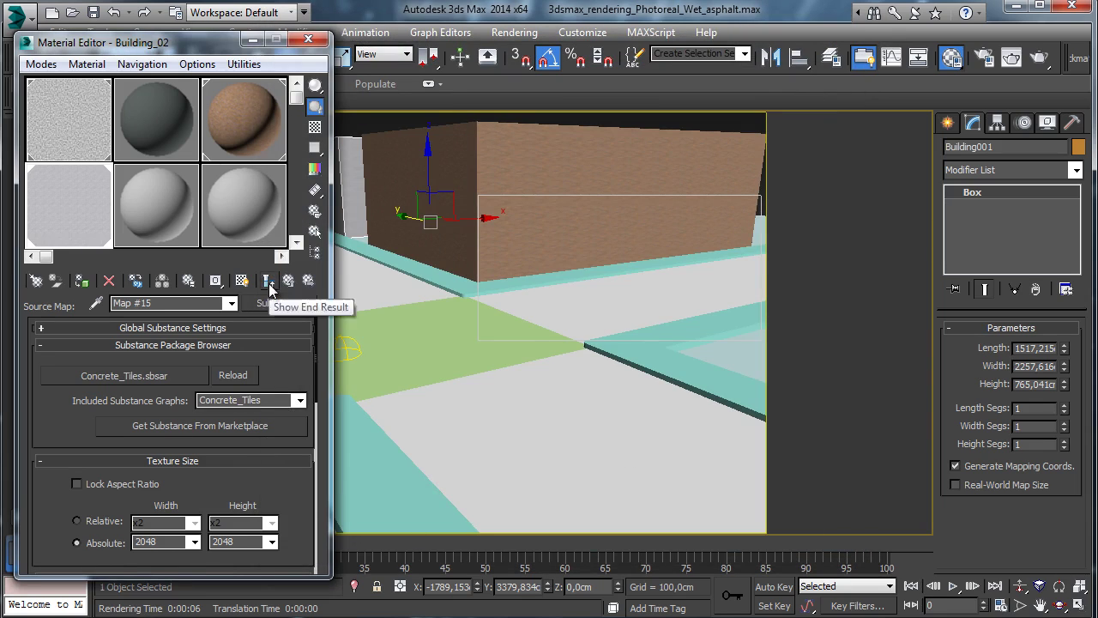
# Set the Concrete_Tiles map's U and V tiling to 5 and return to the Building_02 material level.
pyautogui.scroll(-2, 274, 378)
pyautogui.scroll(-6, 273, 378)
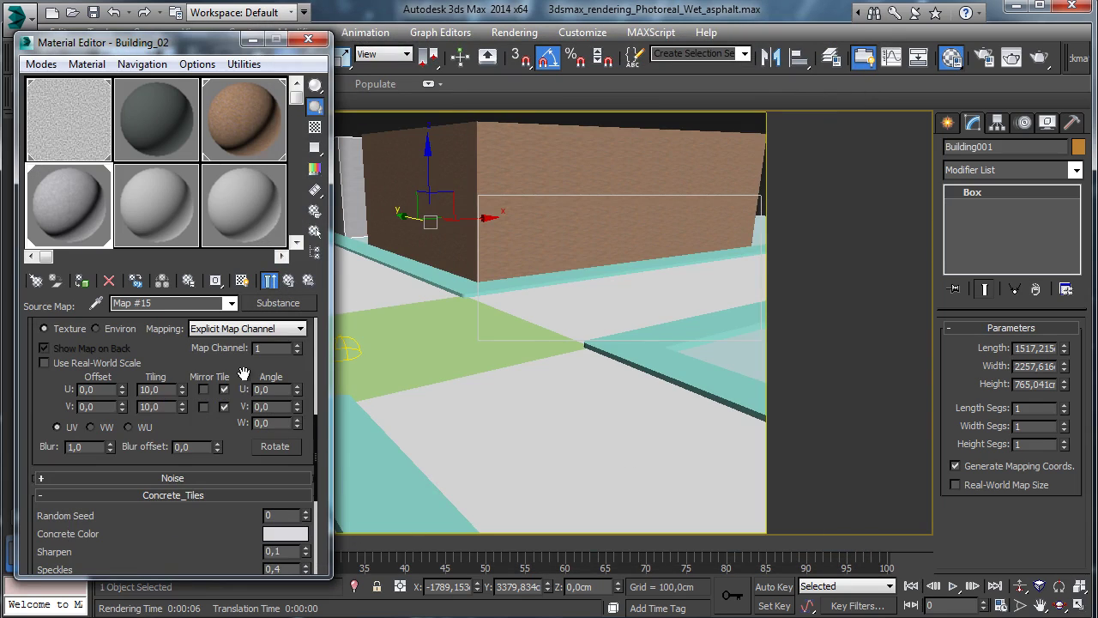
pyautogui.doubleClick(163, 389)
pyautogui.write('5')
pyautogui.press('Tab')
pyautogui.write('5')
pyautogui.press('Return')
pyautogui.click(271, 282)
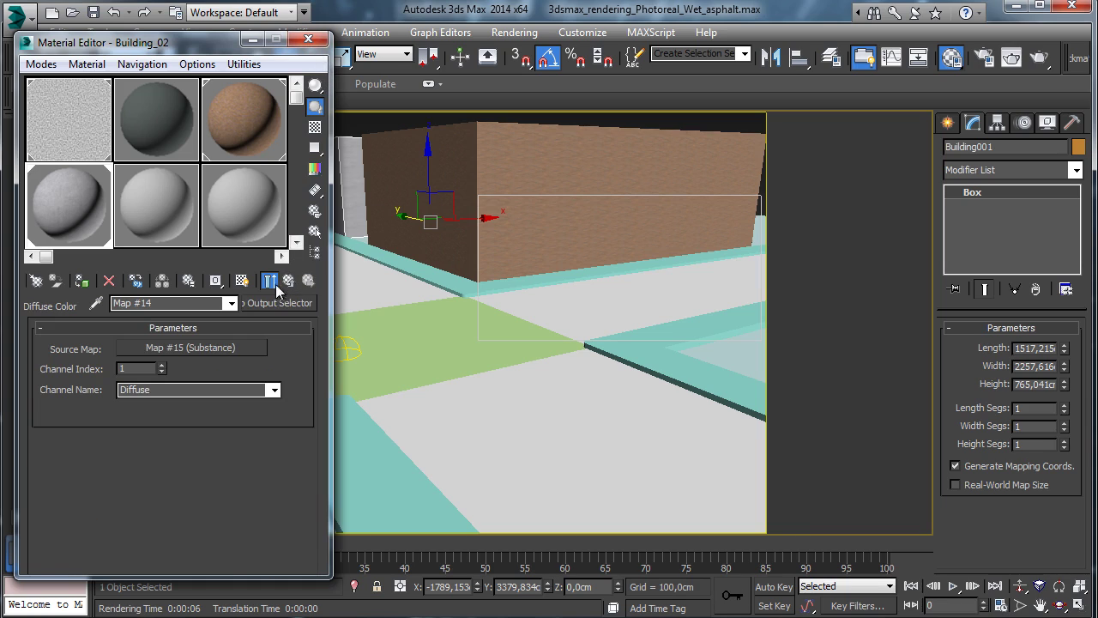
pyautogui.click(294, 283)
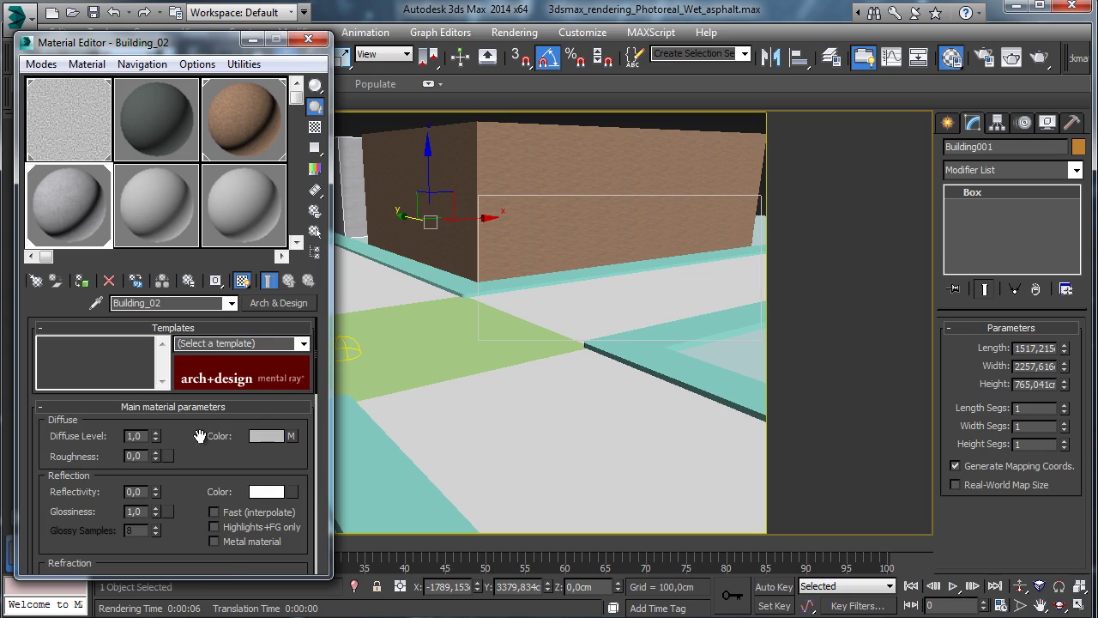
# Raise Building_02's reflectivity to 0.2 and copy its diffuse map to the reflection color, showing the sample against a background.
pyautogui.moveTo(156, 488); pyautogui.dragTo(156, 470)
pyautogui.moveTo(292, 440); pyautogui.dragTo(292, 492)
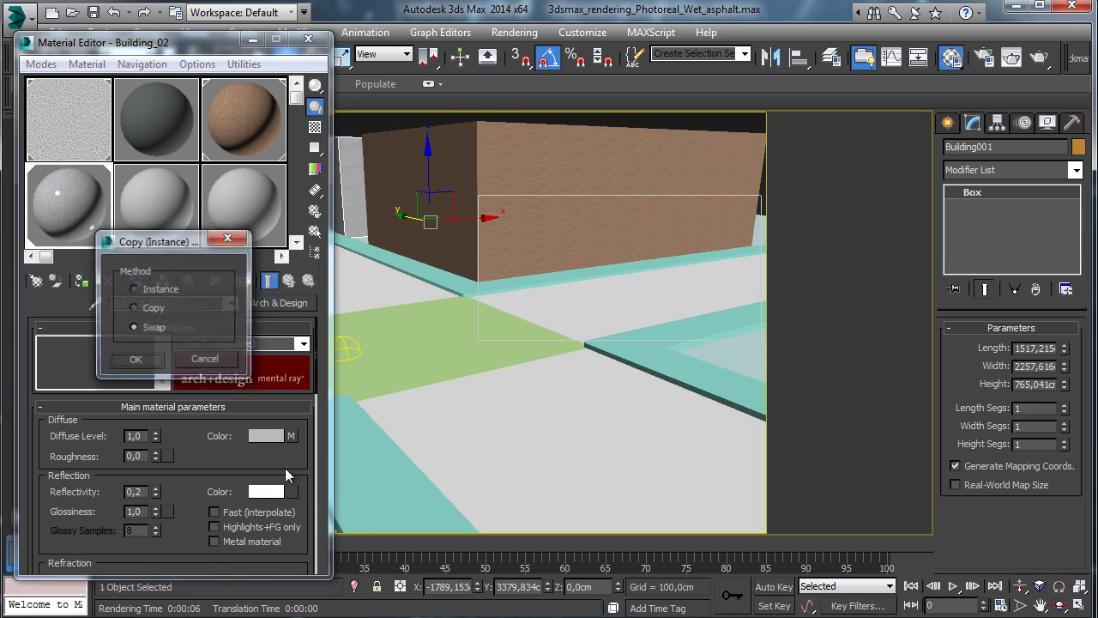
pyautogui.click(135, 360)
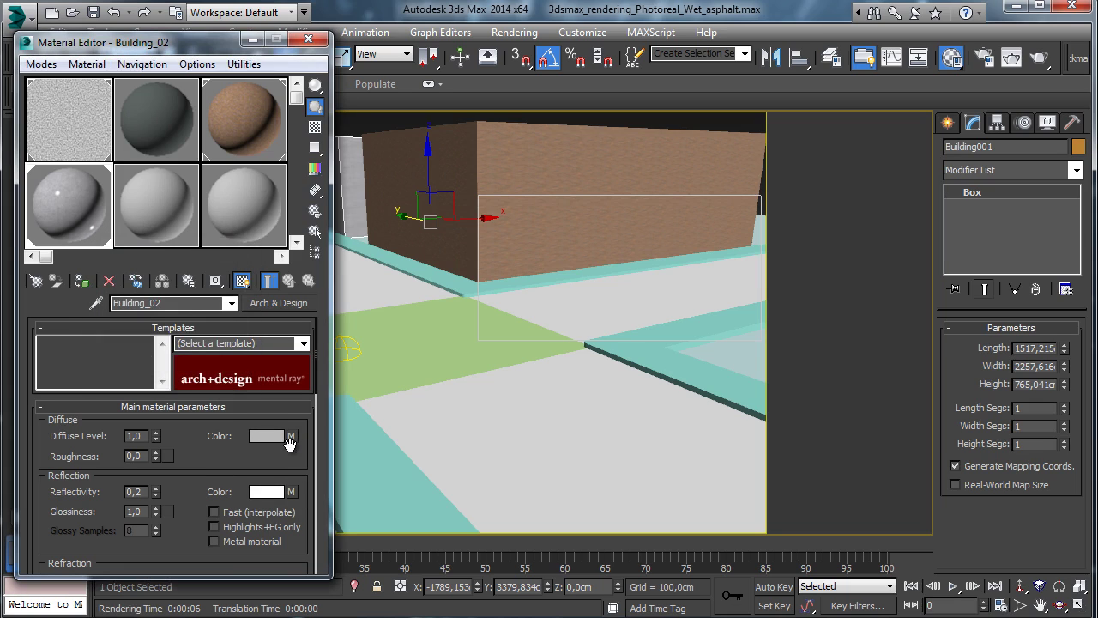
pyautogui.click(315, 127)
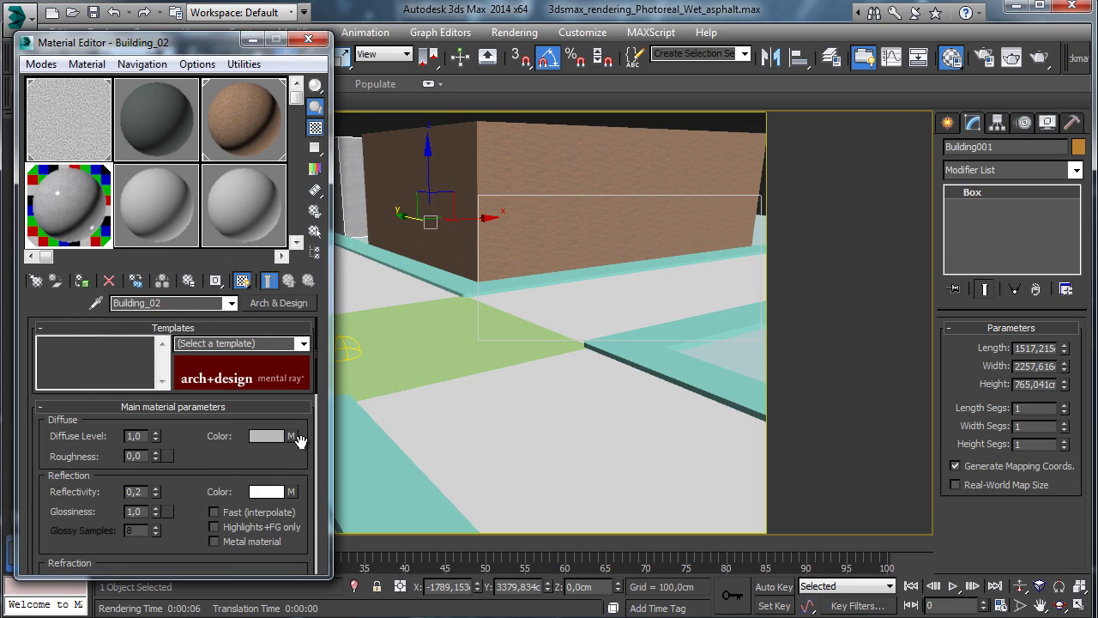
# Set the reflection map's output channel to Specular and reduce Building_02's glossiness to 0.6.
pyautogui.click(292, 489)
pyautogui.click(274, 390)
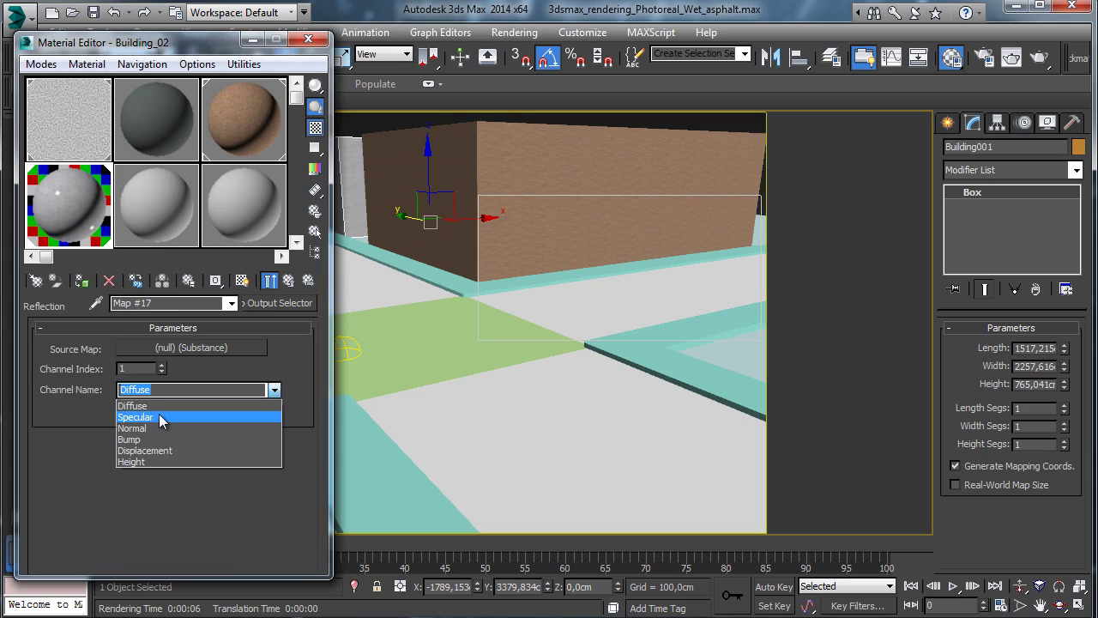
pyautogui.click(160, 417)
pyautogui.click(288, 280)
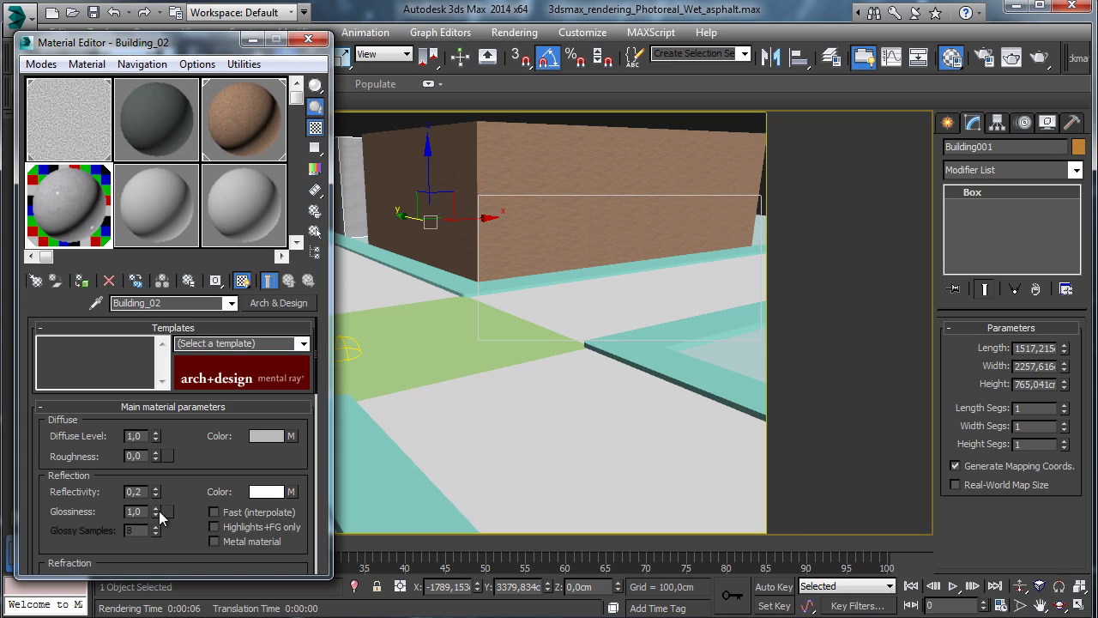
pyautogui.moveTo(156, 512); pyautogui.dragTo(157, 542)
# Move the render region over the far building and the brick corner, and render it to check the concrete material.
pyautogui.click(1006, 62)
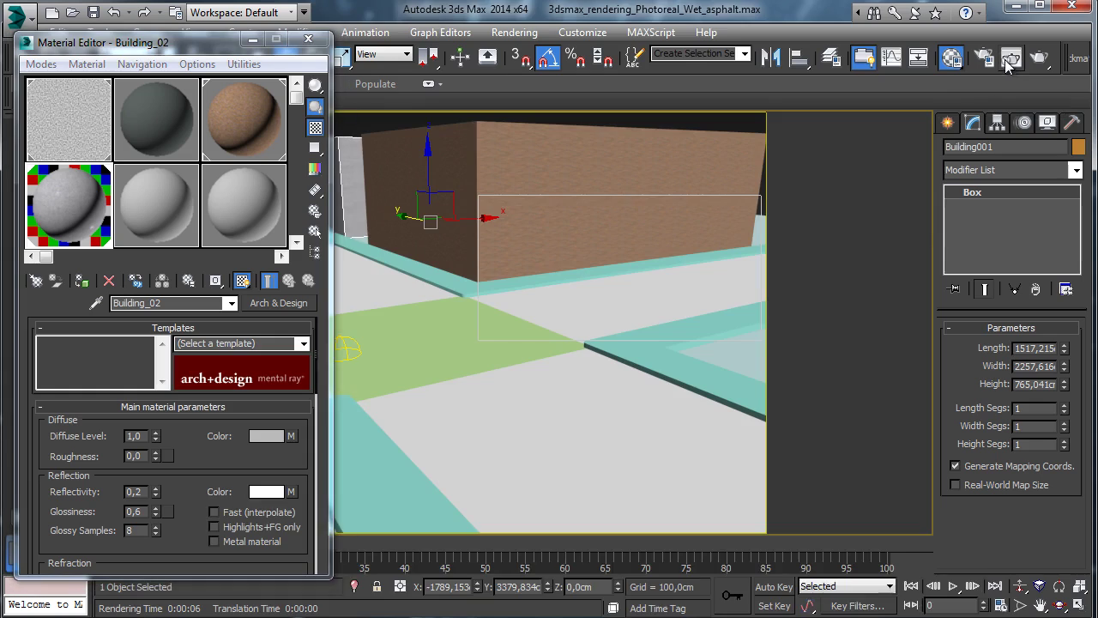
pyautogui.click(447, 55)
pyautogui.moveTo(703, 254); pyautogui.dragTo(483, 202)
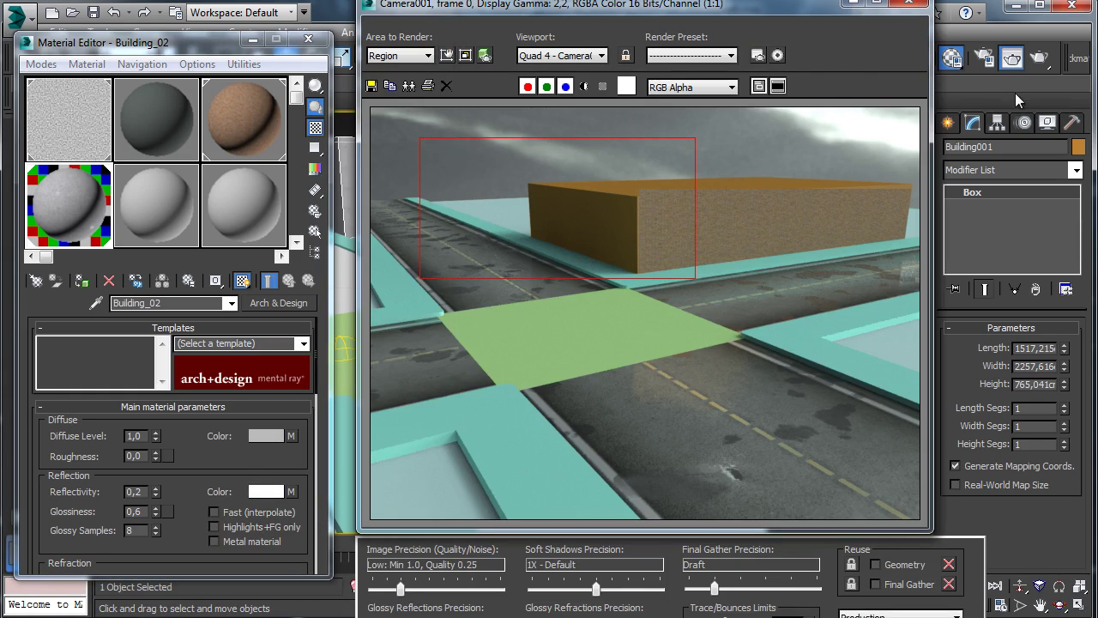
pyautogui.click(1040, 59)
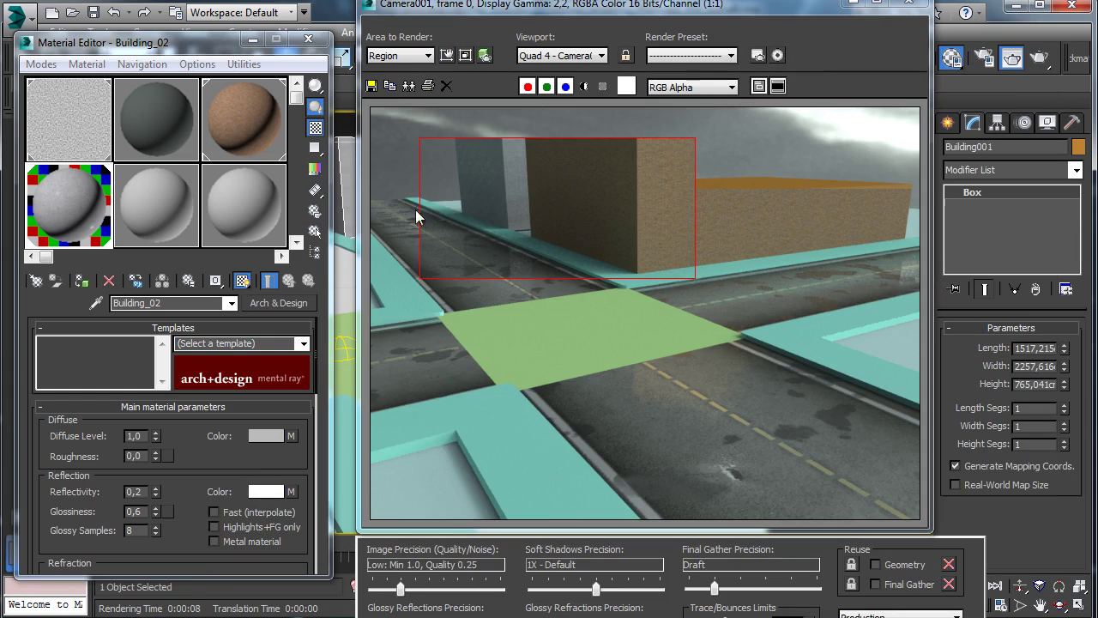
pyautogui.click(854, 2)
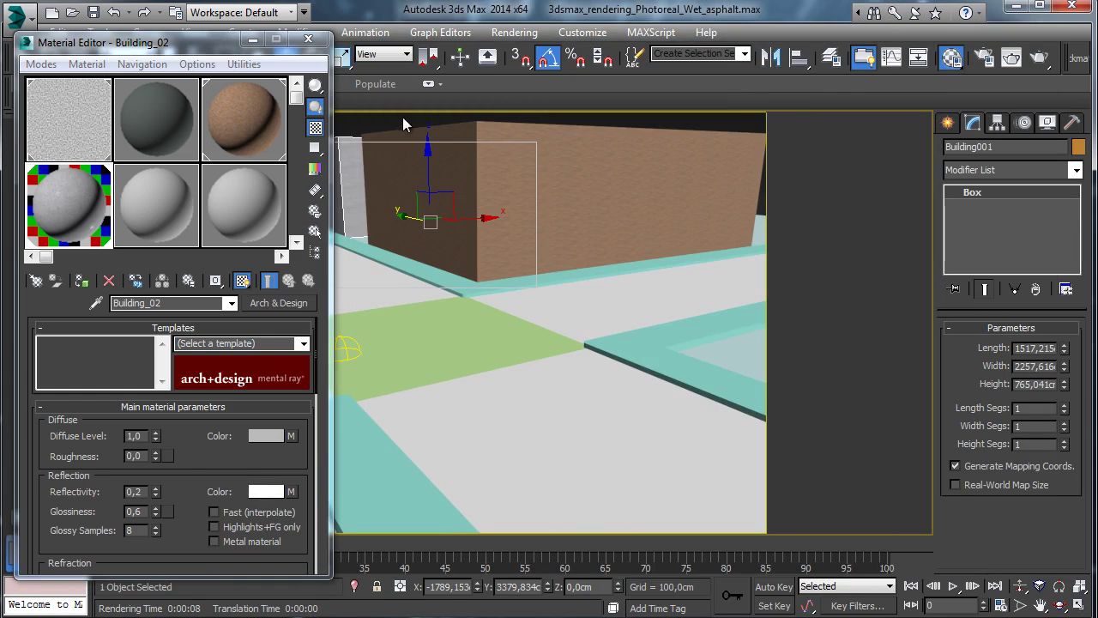
# Lower the concrete building along the Z axis to about -130 cm and close the Material Editor.
pyautogui.moveTo(427, 166); pyautogui.dragTo(437, 181)
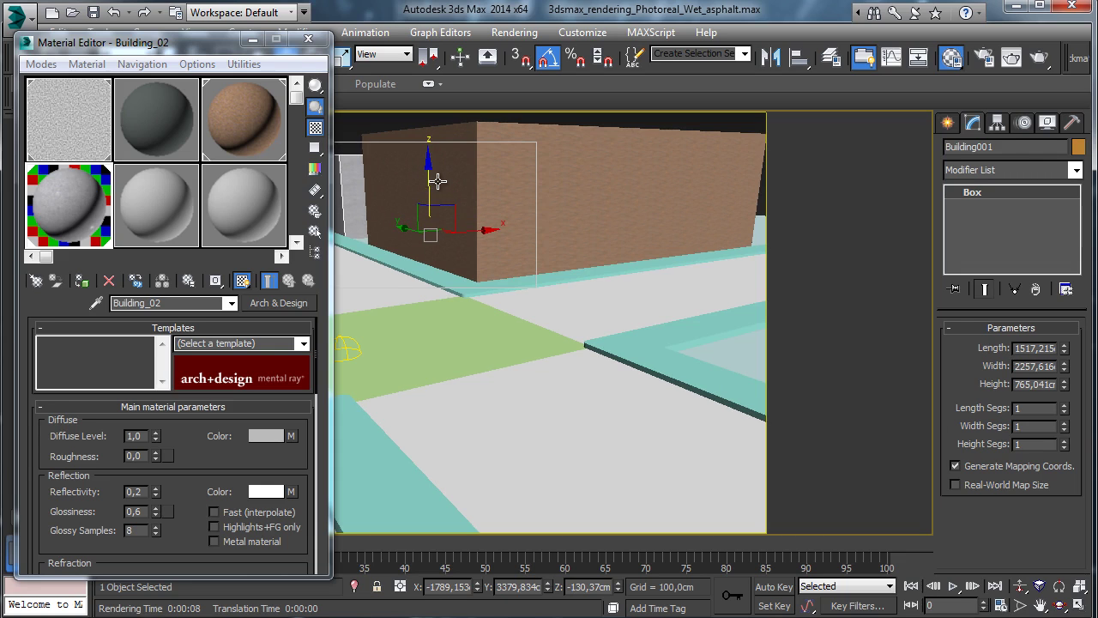
pyautogui.click(308, 39)
# Try cloning the brick building along the Y axis to about -1342 cm and raising its height to about 803 cm.
pyautogui.click(611, 184)
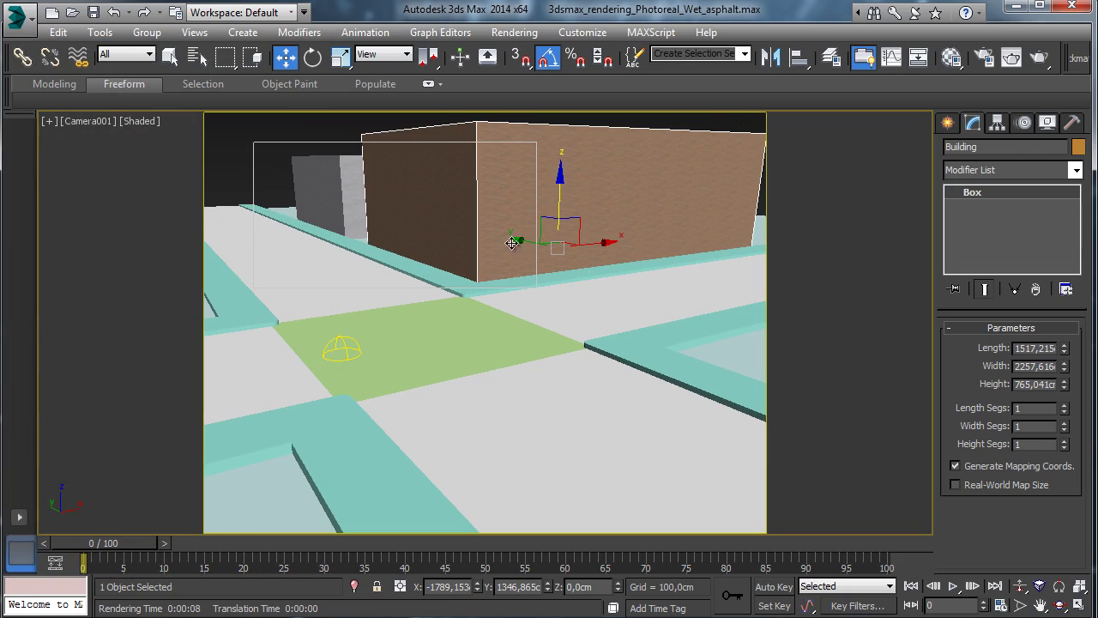
pyautogui.moveTo(512, 243)
pyautogui.keyDown('shift'); pyautogui.mouseDown()
pyautogui.moveTo(763, 313)
pyautogui.moveTo(1005, 490)
pyautogui.moveTo(1090, 449)
pyautogui.moveTo(1062, 424)
pyautogui.mouseUp(); pyautogui.keyUp('shift')
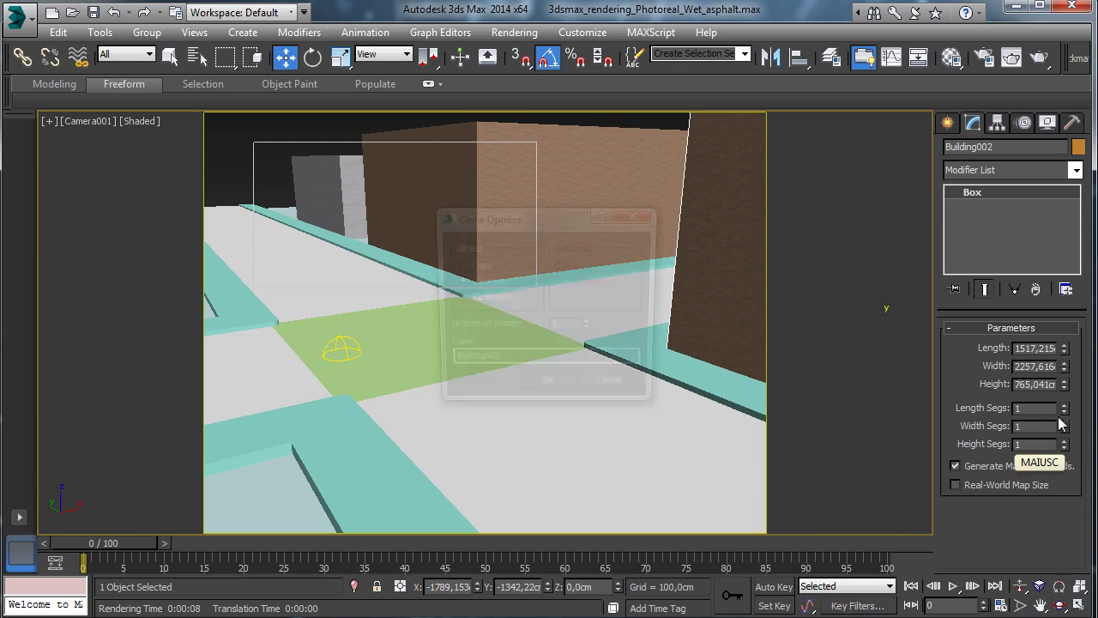
pyautogui.click(549, 391)
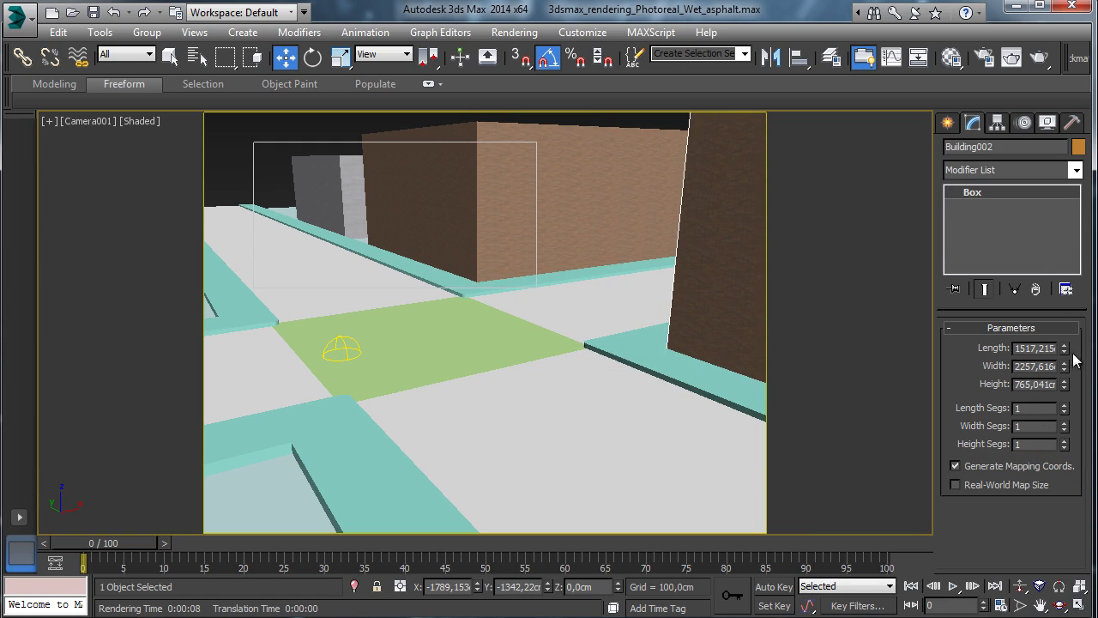
pyautogui.moveTo(1067, 389); pyautogui.dragTo(1063, 379)
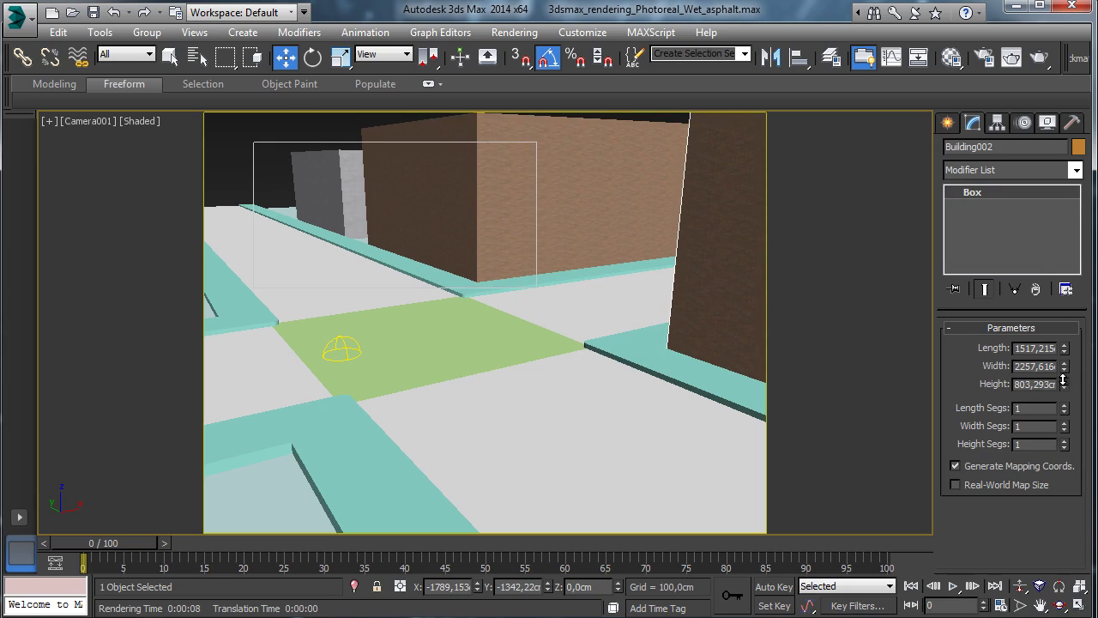
pyautogui.hotkey('ctrl', 'z')
pyautogui.hotkey('ctrl', 'z')
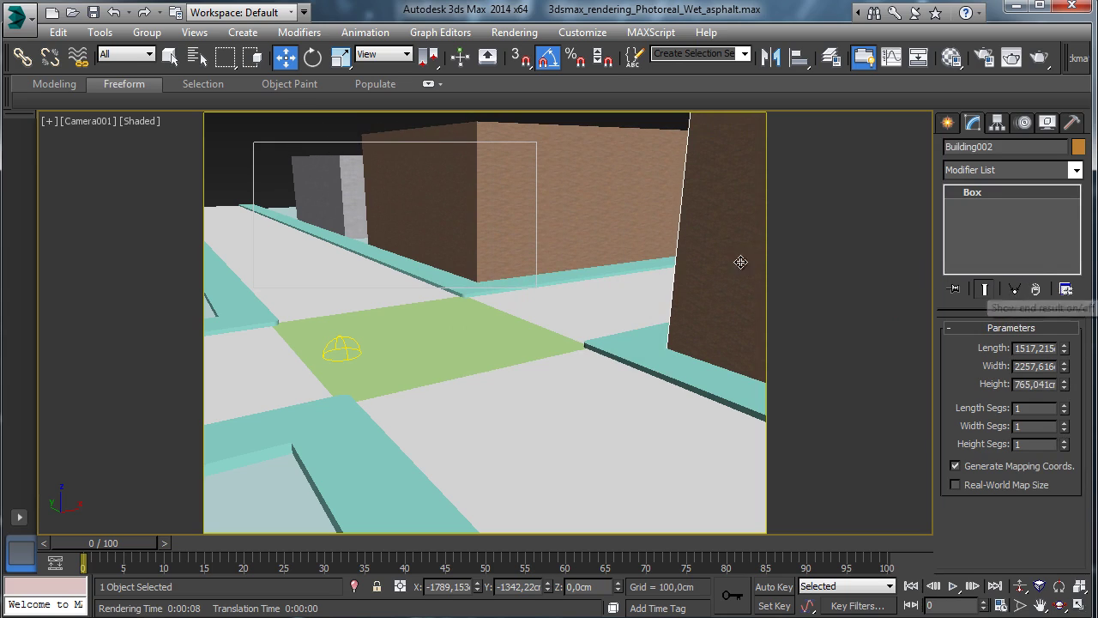
# Clone the brick building along the Y axis as an independent copy, placed at about Y -1337 cm.
pyautogui.moveTo(520, 238)
pyautogui.keyDown('shift'); pyautogui.mouseDown()
pyautogui.moveTo(948, 354)
pyautogui.moveTo(1053, 417)
pyautogui.moveTo(1057, 405)
pyautogui.moveTo(1035, 425)
pyautogui.mouseUp(); pyautogui.keyUp('shift')
pyautogui.click(549, 392)
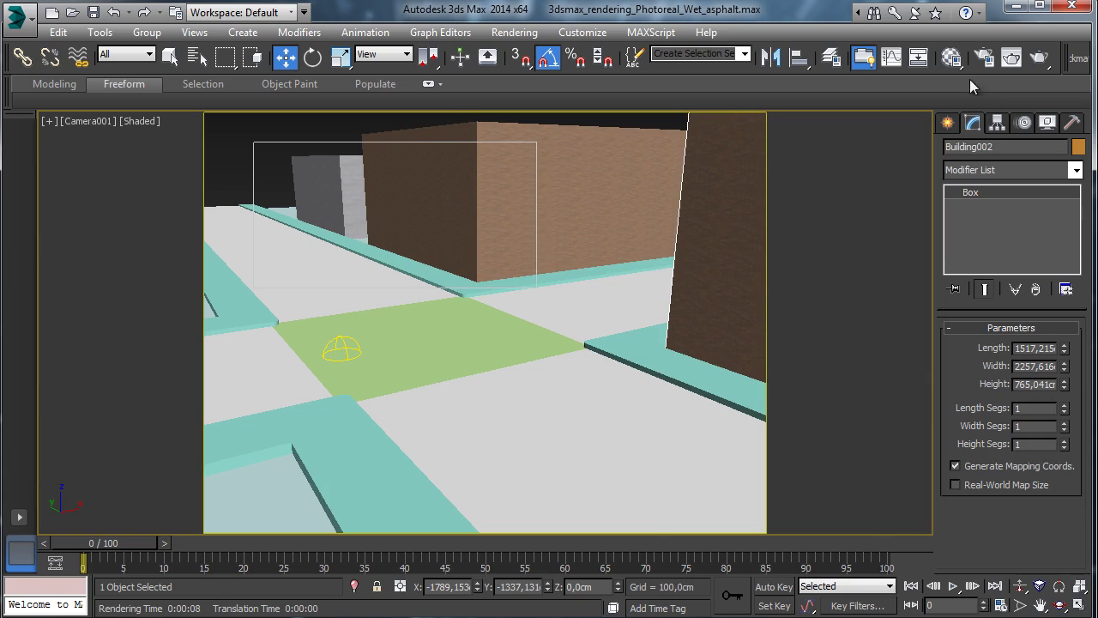
# Copy the Building material to the fifth sample slot and rename the copy Building_03.
pyautogui.click(951, 58)
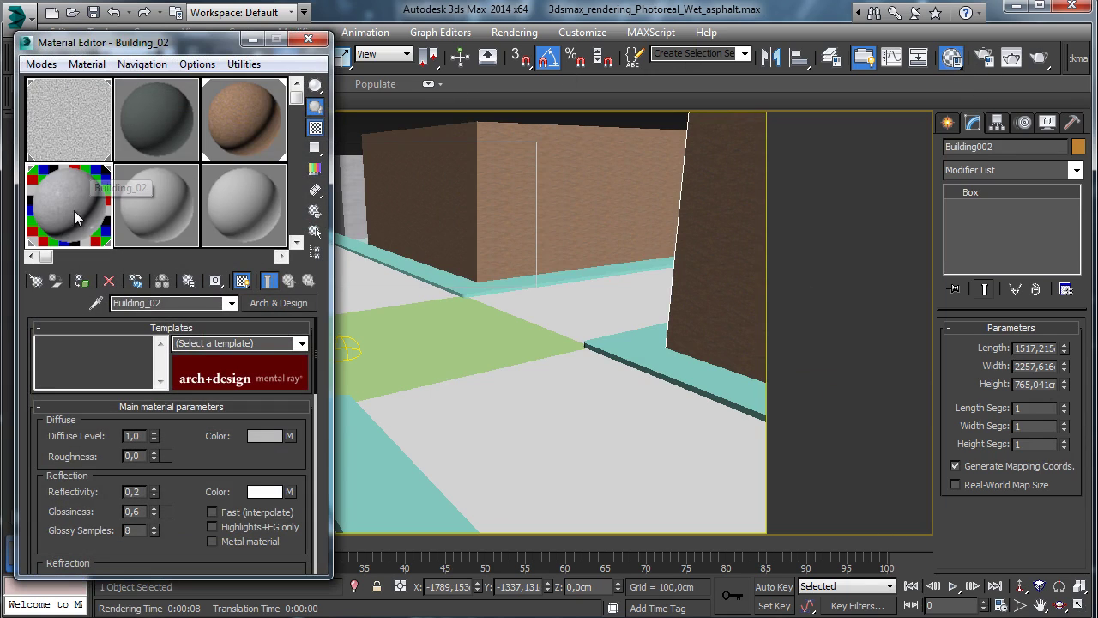
pyautogui.click(155, 201)
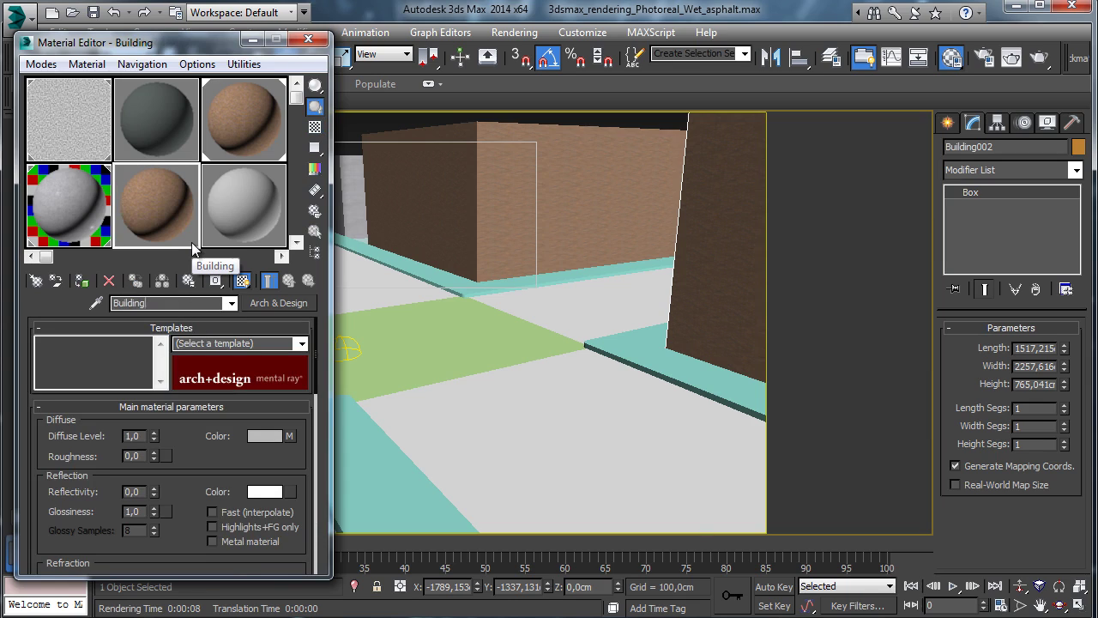
pyautogui.write('_03')
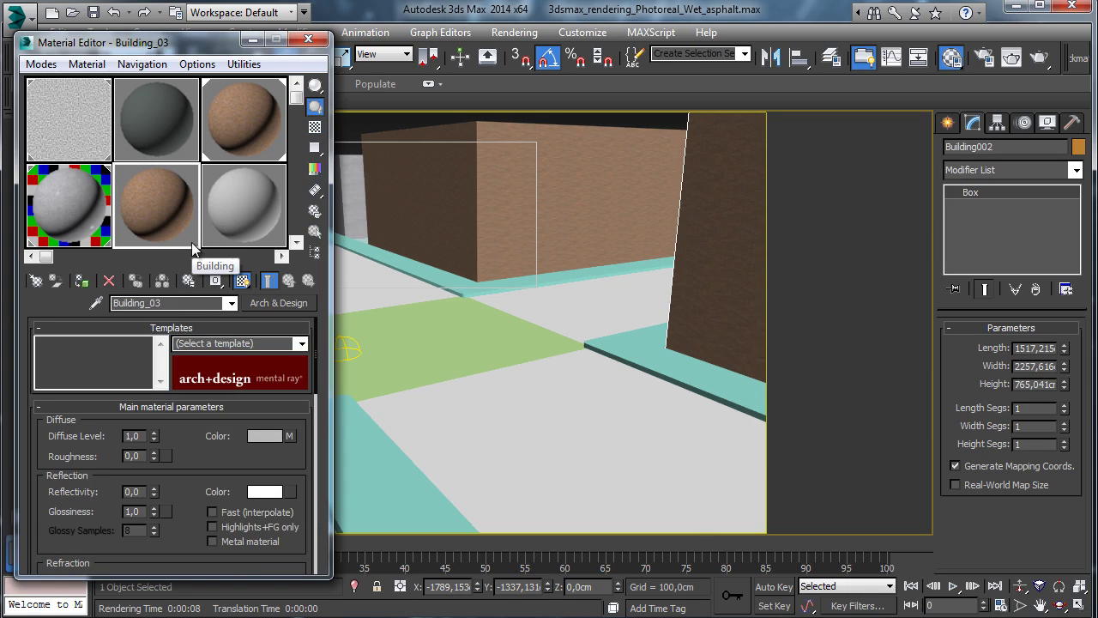
# Load BrickWall_02.sbsar as the source of Building_03's diffuse map and assign the material to the newly cloned building.
pyautogui.click(290, 436)
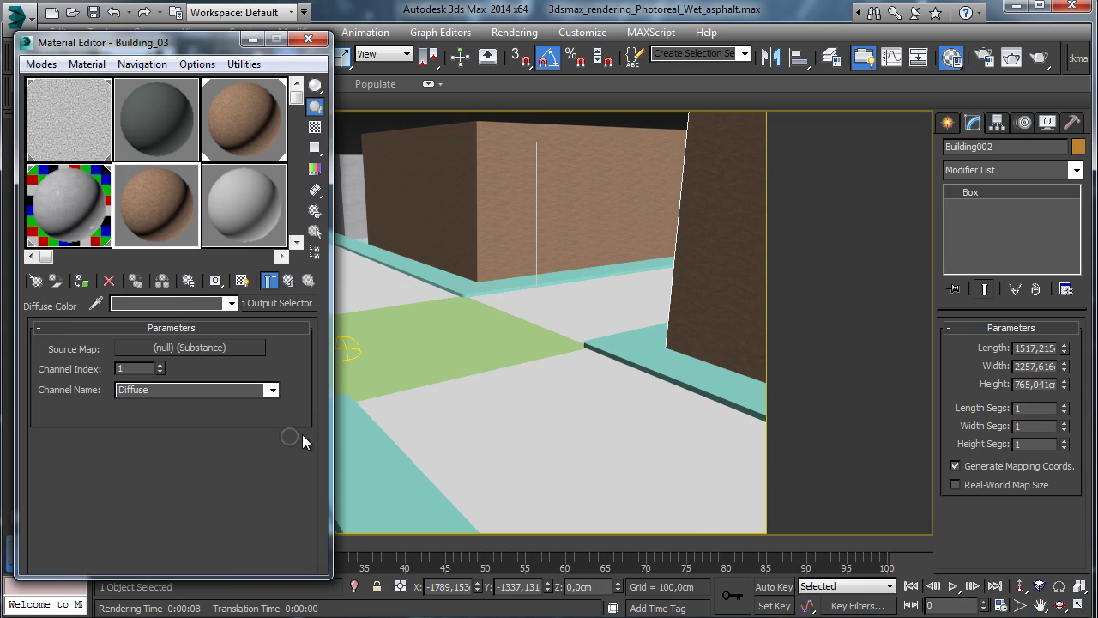
pyautogui.click(224, 348)
pyautogui.click(160, 372)
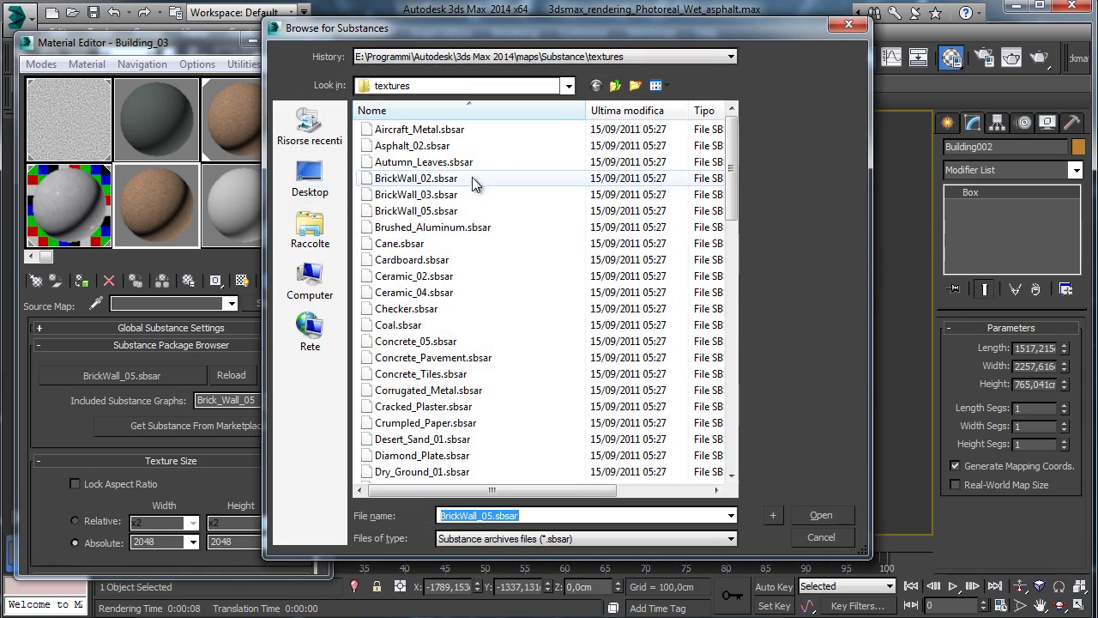
pyautogui.click(417, 178)
pyautogui.click(822, 515)
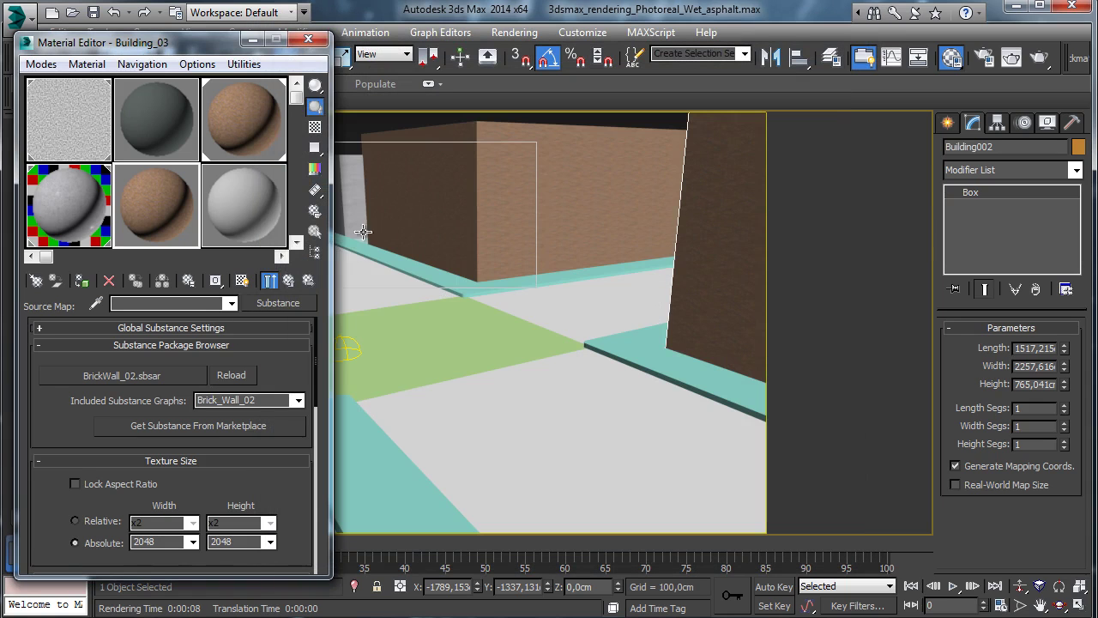
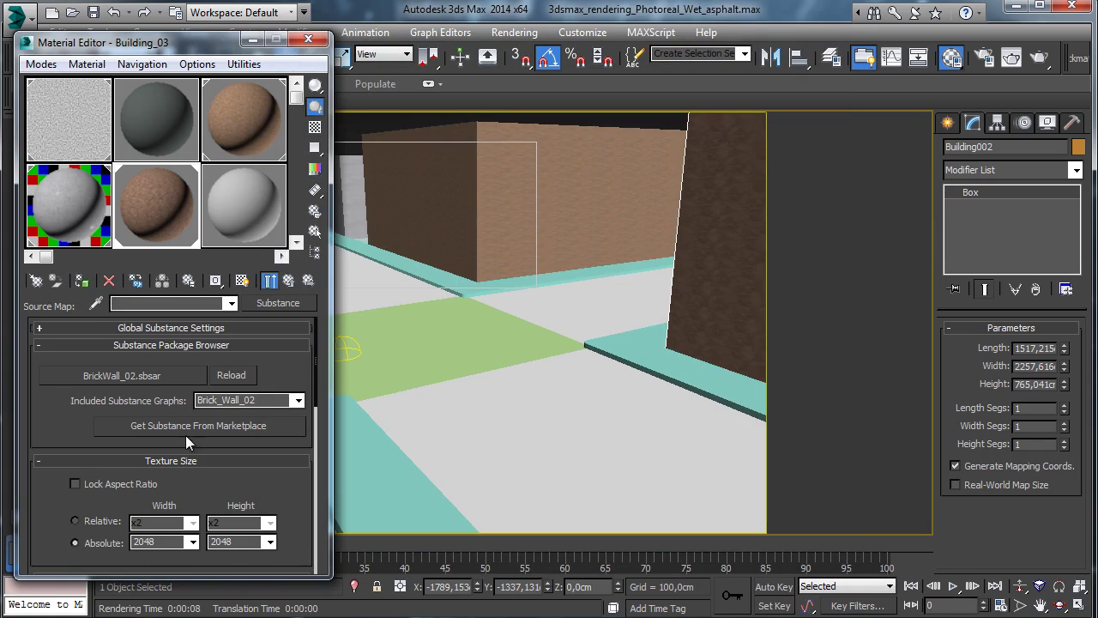
# Set the Brick_Wall_02 map's tiling to 6 in U and 4 in V, and return to the Building_03 material level.
pyautogui.scroll(-5, 271, 495)
pyautogui.doubleClick(155, 417)
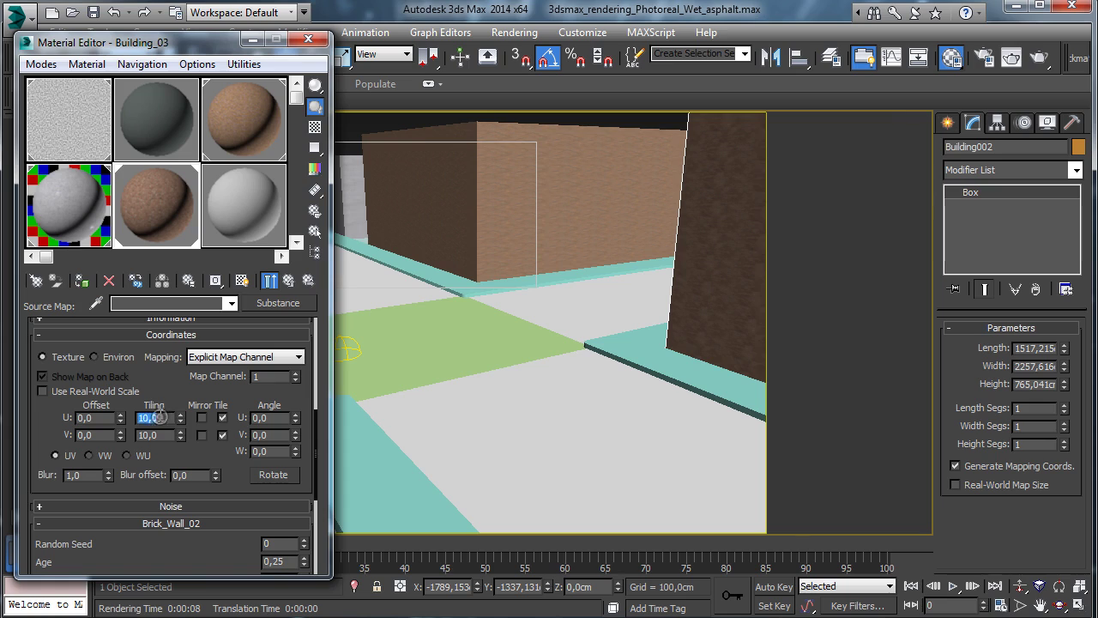
pyautogui.write('6')
pyautogui.press('Return')
pyautogui.doubleClick(155, 435)
pyautogui.write('4')
pyautogui.press('Return')
pyautogui.click(290, 281)
pyautogui.click(289, 281)
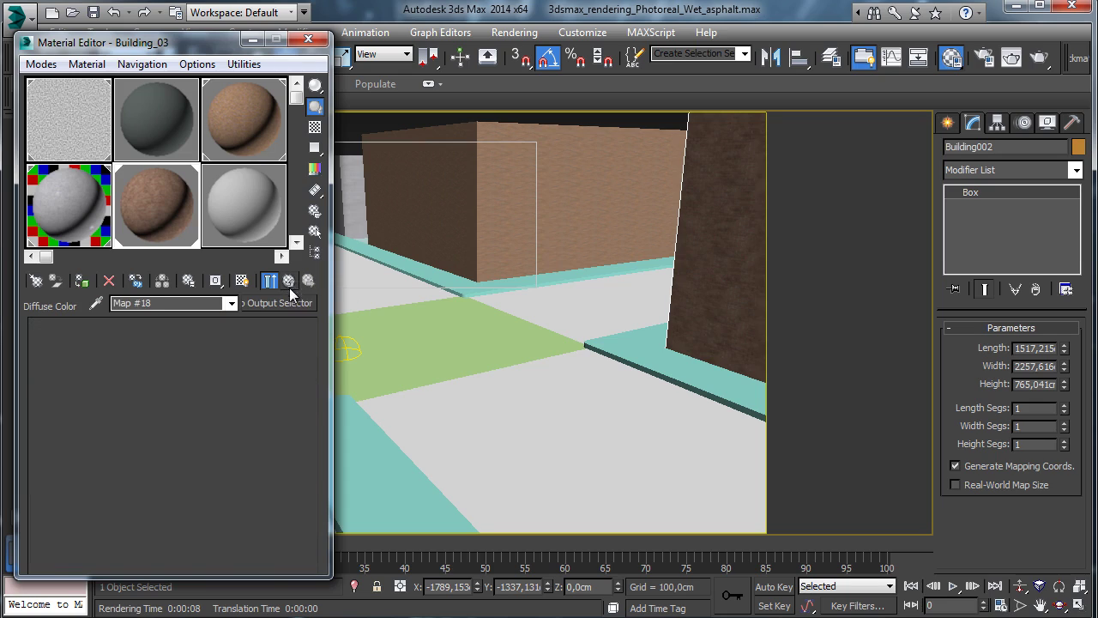
# Place an independent copy of Building_03's diffuse map in its reflection color, show the sample background, and set reflectivity to 1.0.
pyautogui.moveTo(290, 491); pyautogui.dragTo(291, 492)
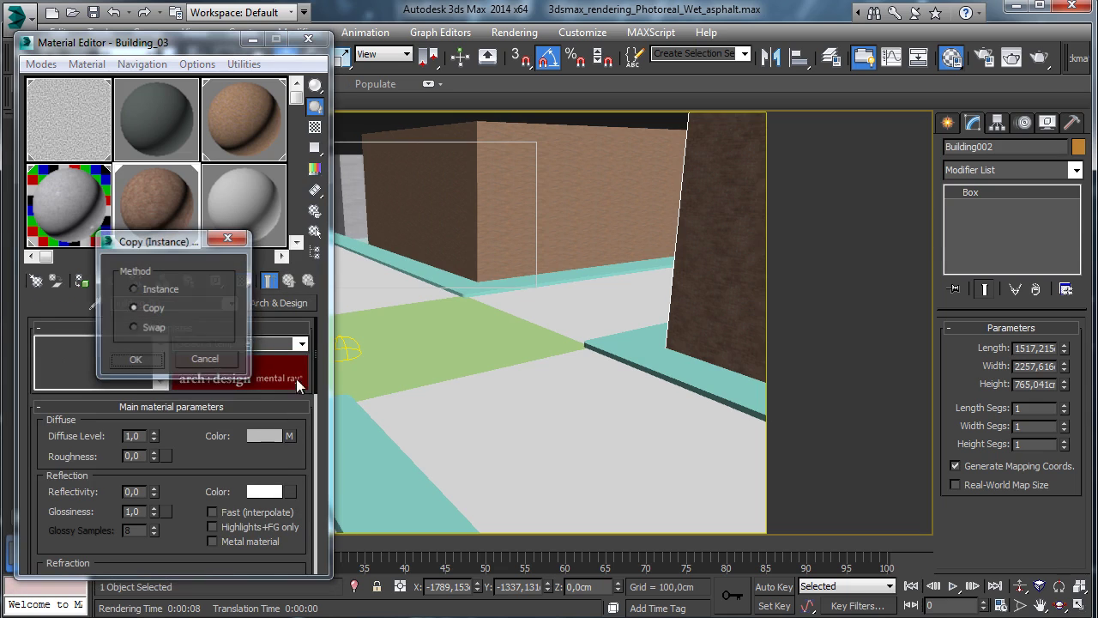
pyautogui.click(155, 311)
pyautogui.click(135, 360)
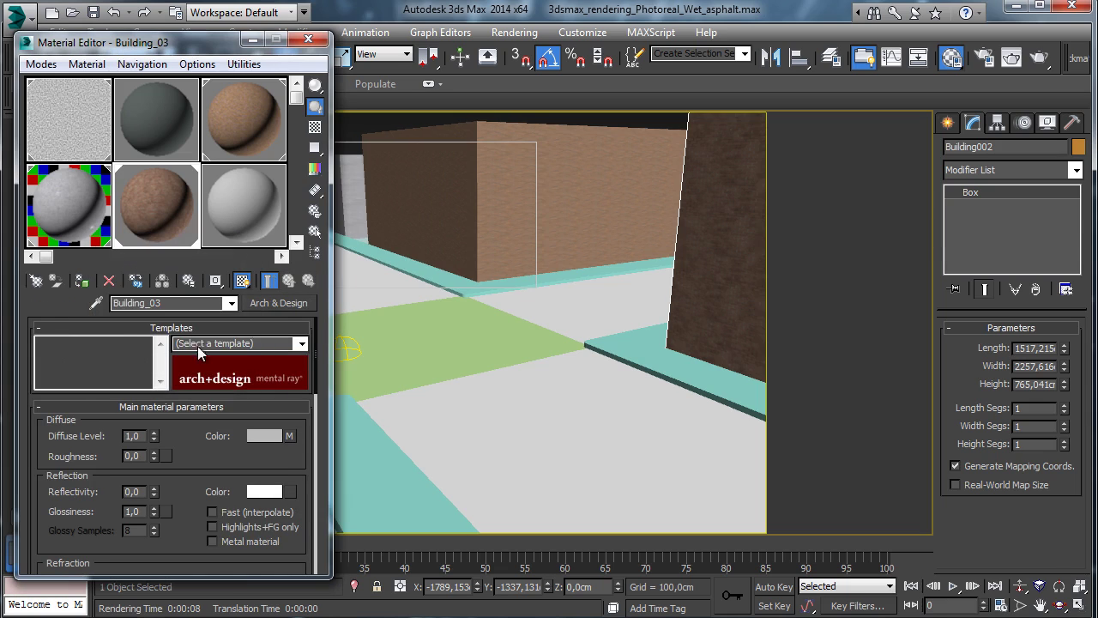
pyautogui.click(315, 127)
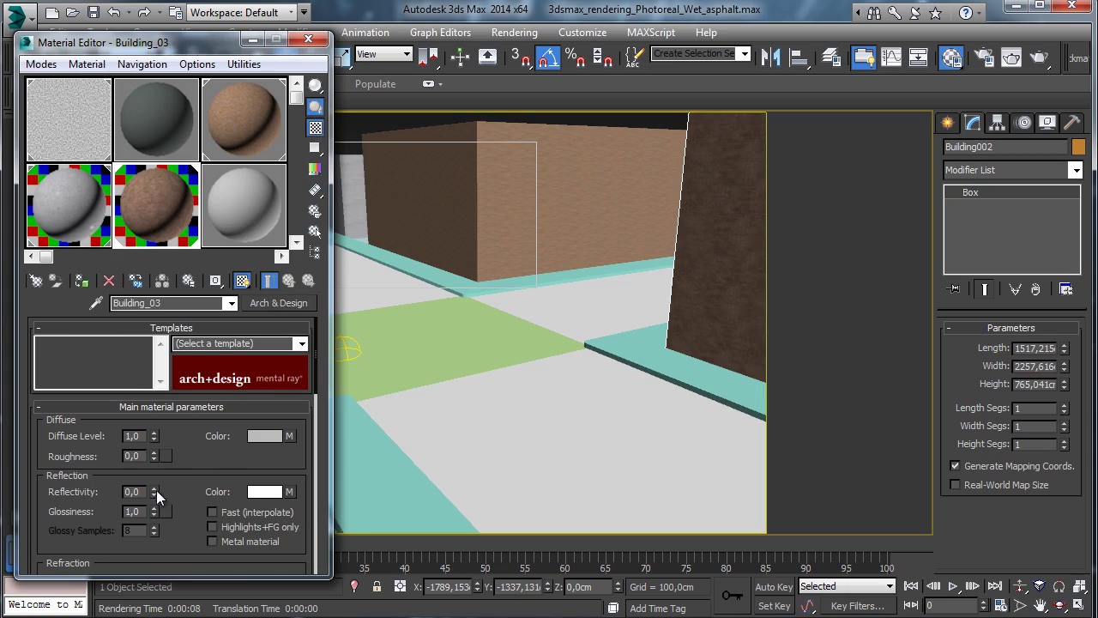
pyautogui.moveTo(154, 491); pyautogui.dragTo(156, 464)
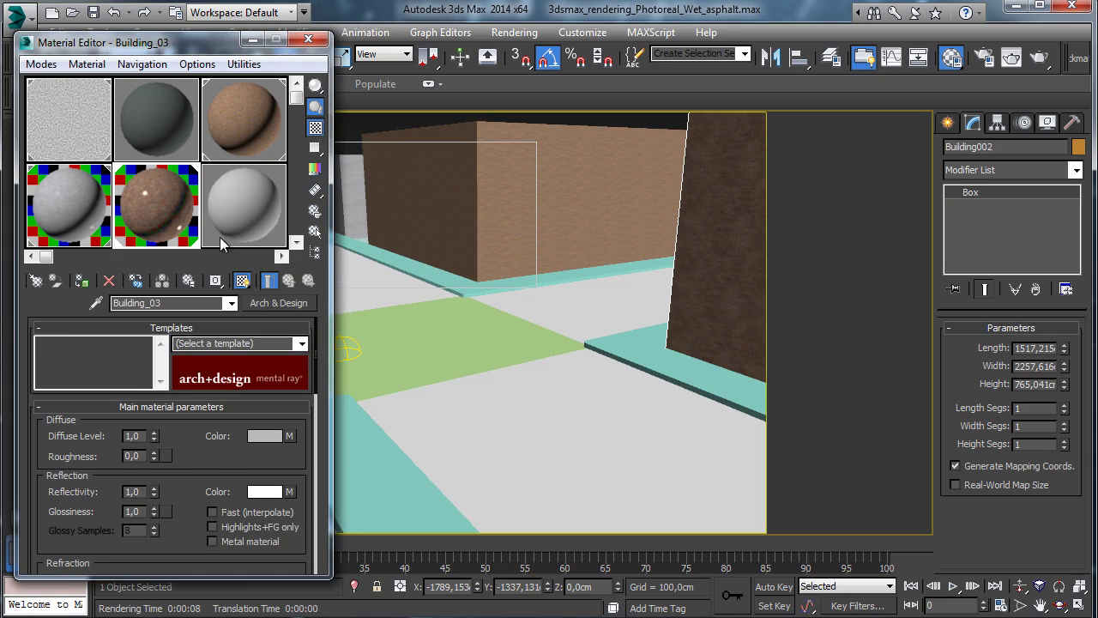
# Set the reflection map's output channel to Specular and lower Building_03's glossiness to 0.47.
pyautogui.click(290, 491)
pyautogui.click(273, 390)
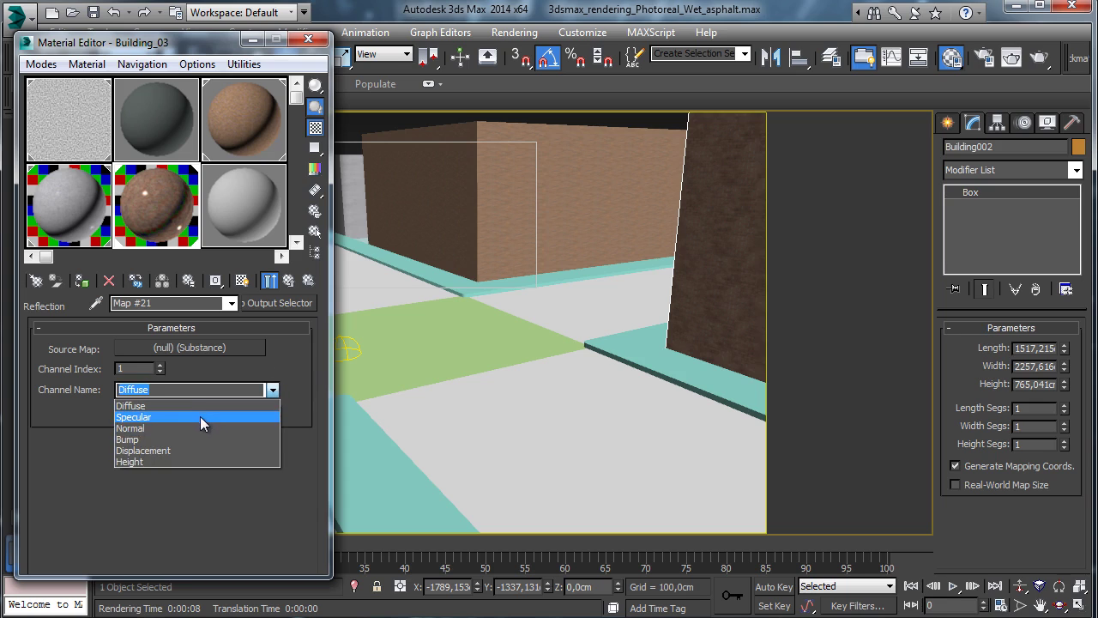
pyautogui.click(200, 417)
pyautogui.click(274, 285)
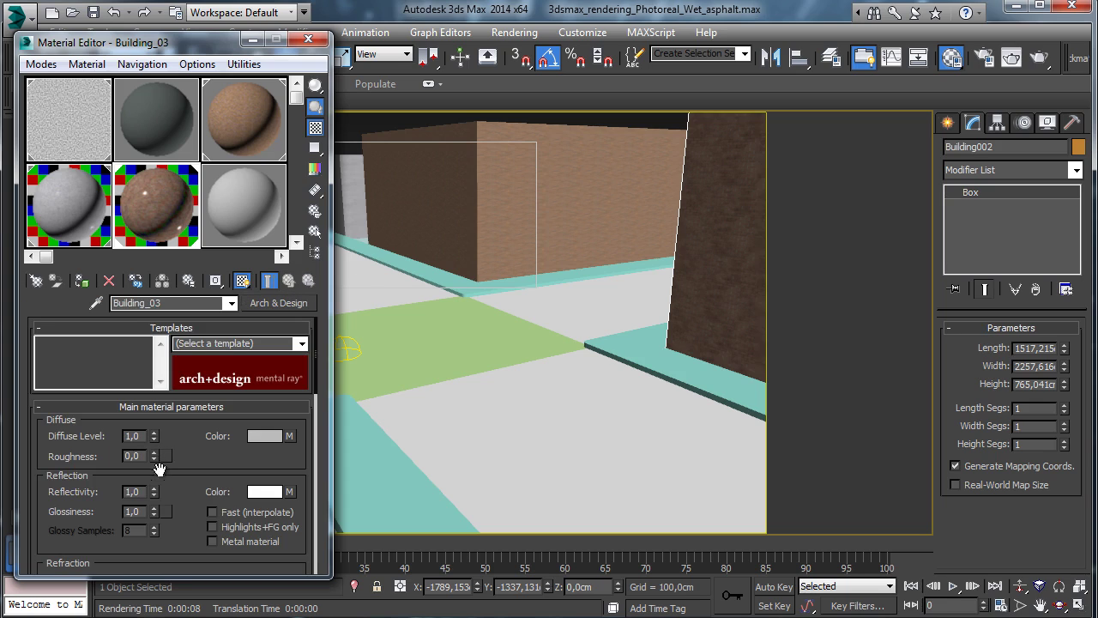
pyautogui.moveTo(153, 511); pyautogui.dragTo(154, 530)
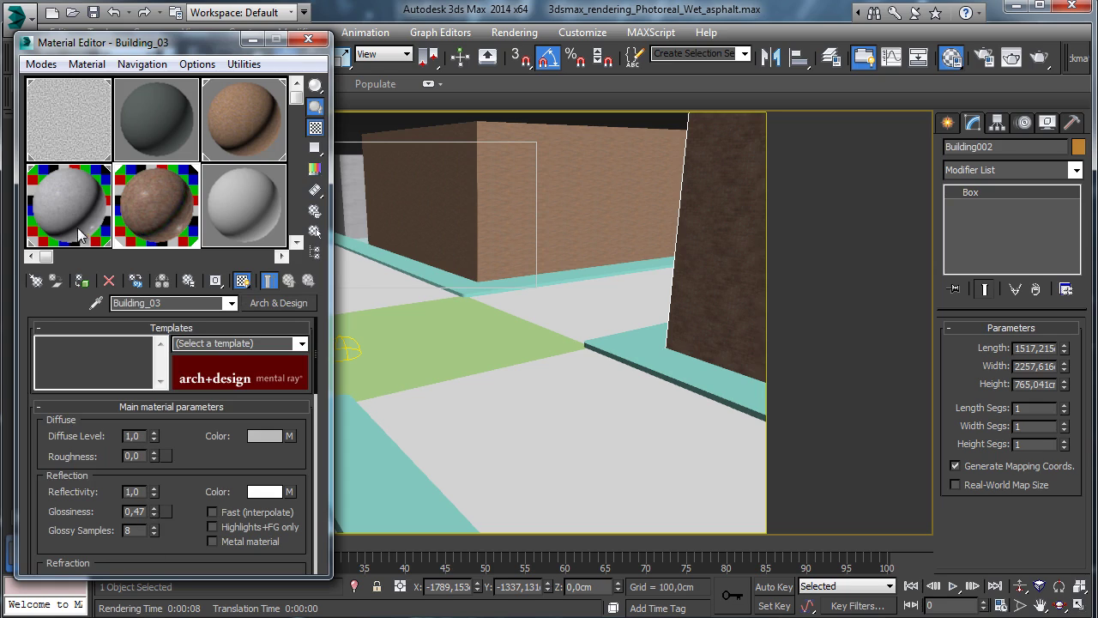
# Resize the render region to cover the dark brick building and the street in front of it, and test-render that area.
pyautogui.click(1014, 58)
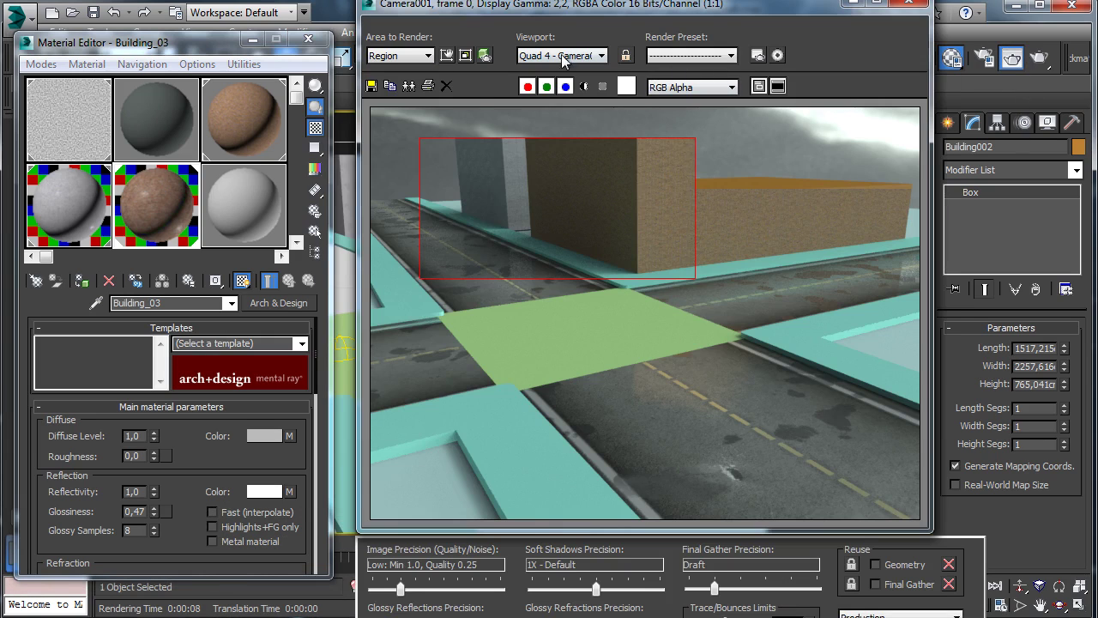
pyautogui.click(447, 55)
pyautogui.moveTo(593, 213); pyautogui.dragTo(879, 159)
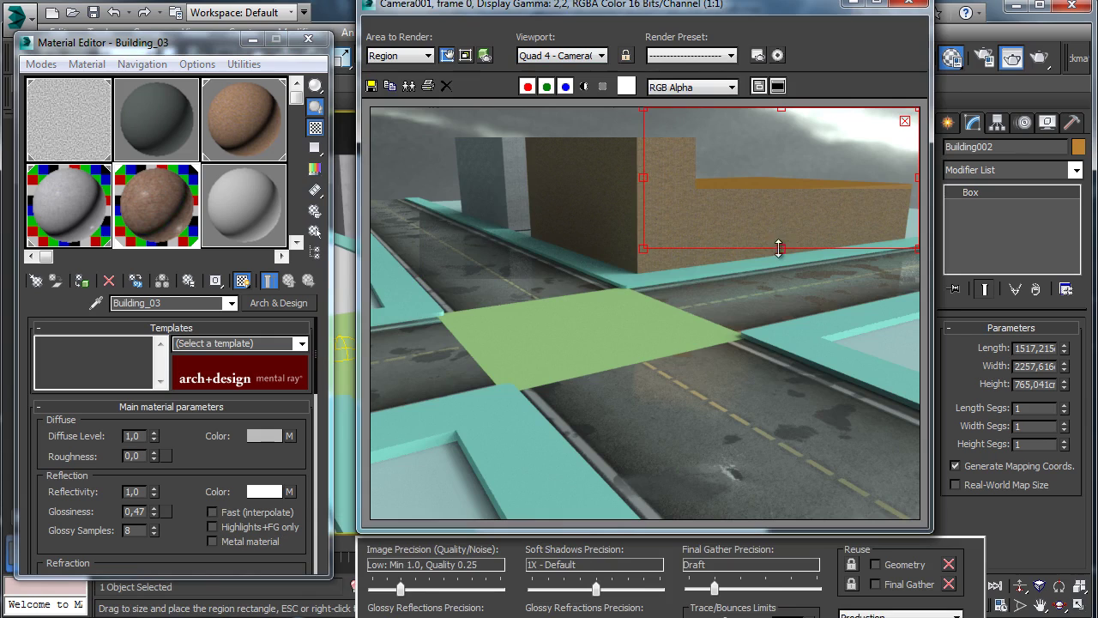
pyautogui.moveTo(779, 249); pyautogui.dragTo(781, 456)
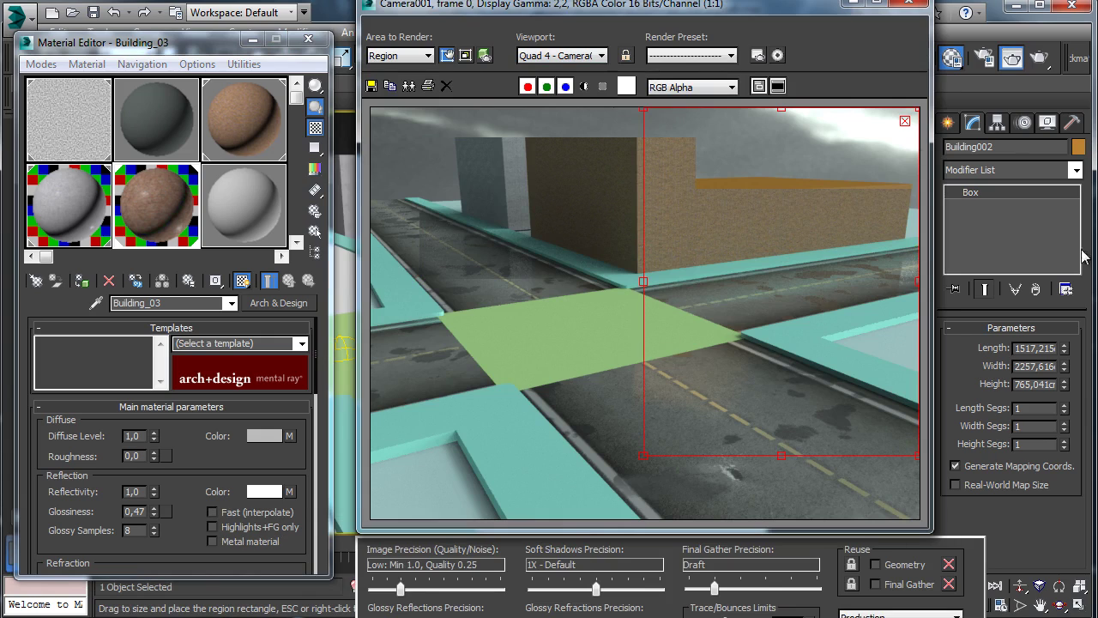
pyautogui.click(1041, 61)
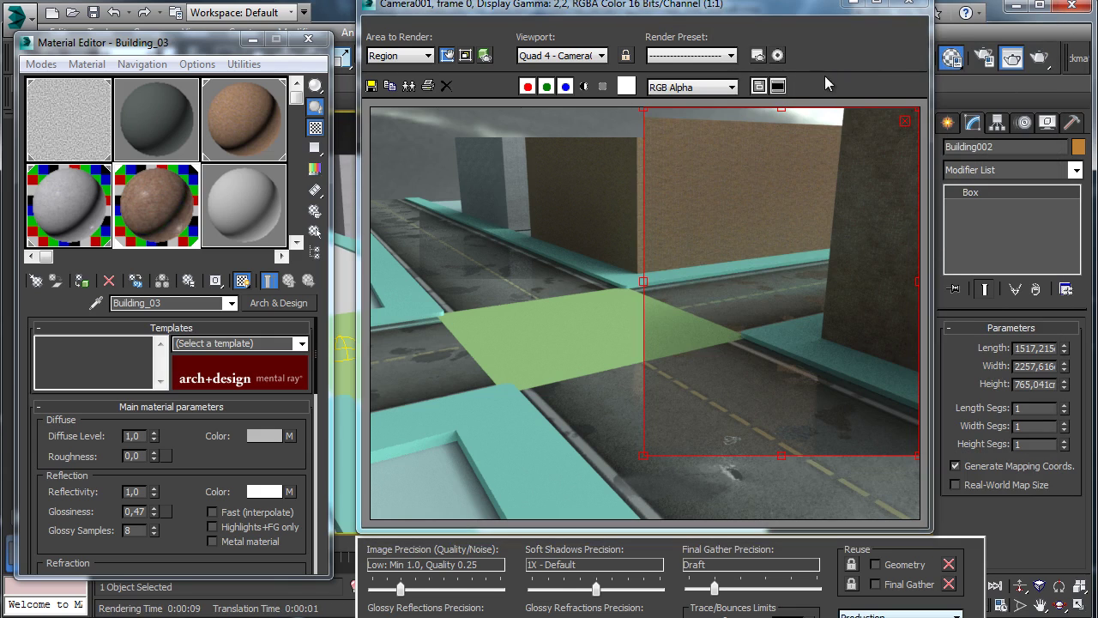
pyautogui.click(854, 4)
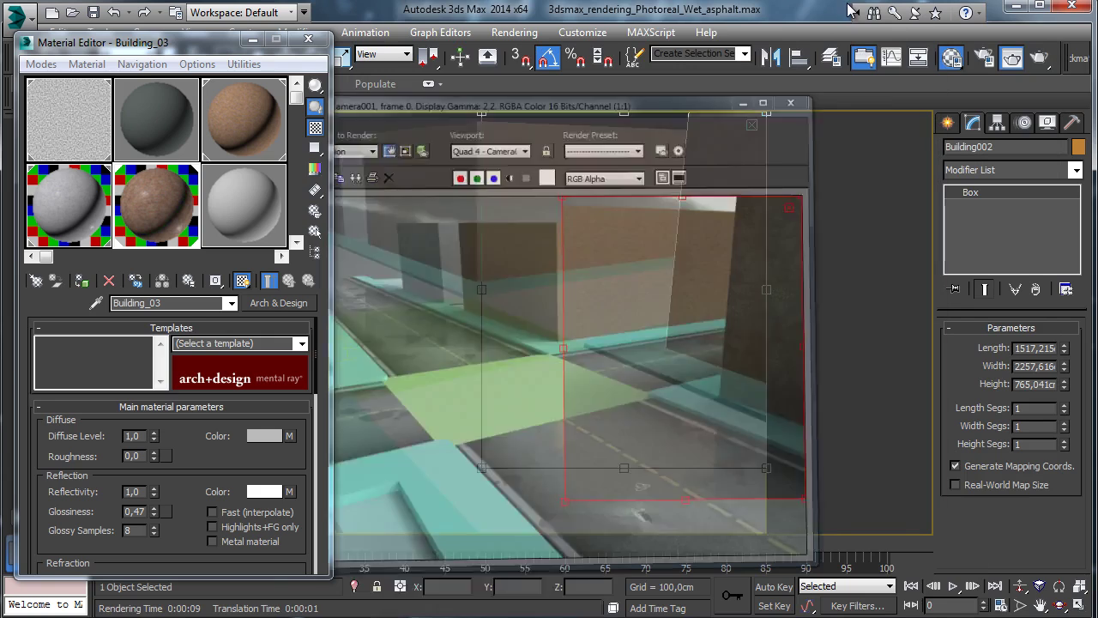
pyautogui.click(254, 40)
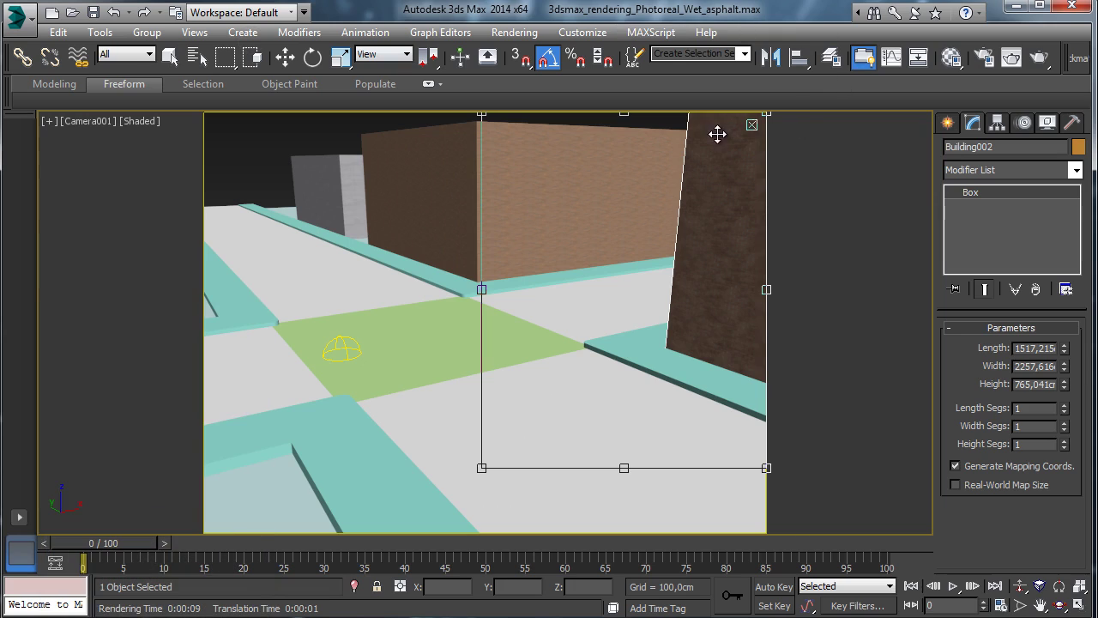
# Clone the central brick building along X as a copy at about X -5214 cm and raise the clone's height to about 1155 cm.
pyautogui.press('w')
pyautogui.click(323, 189)
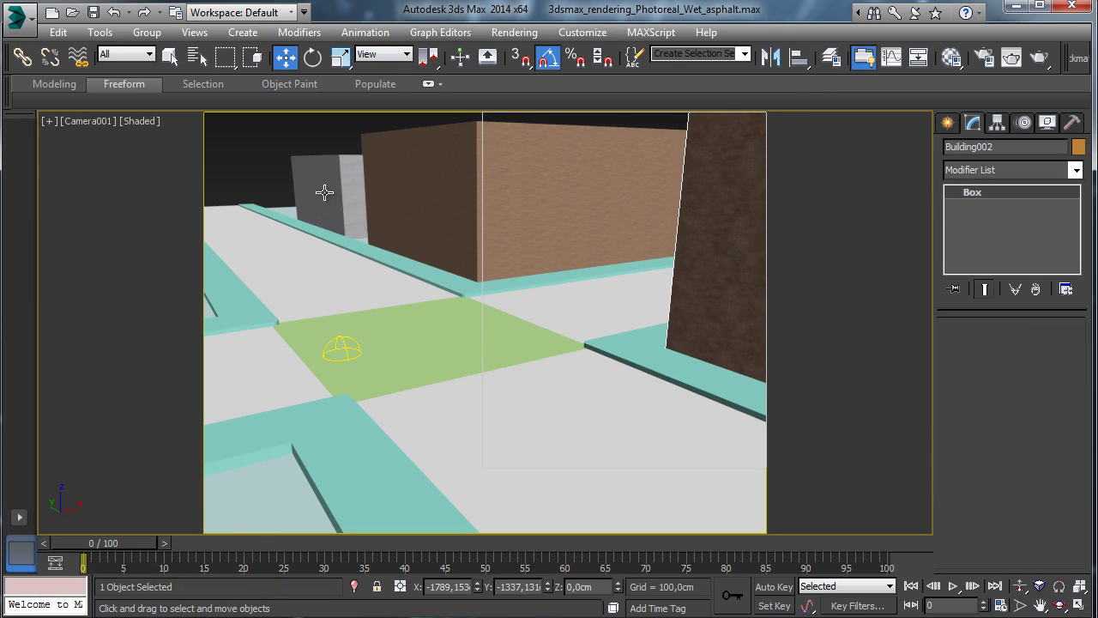
pyautogui.click(494, 195)
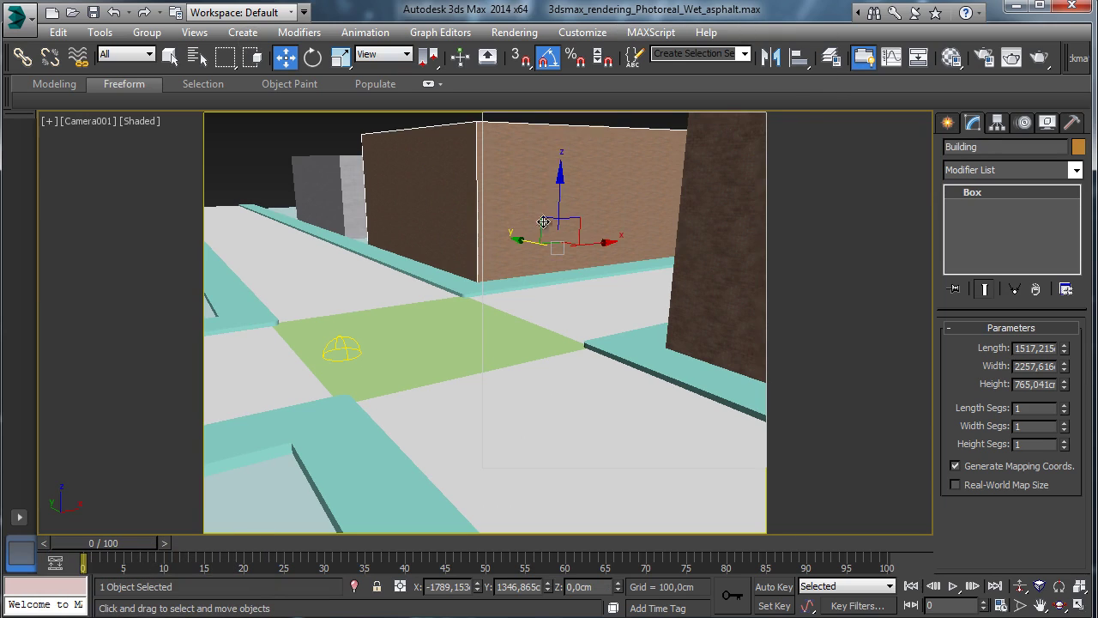
pyautogui.moveTo(603, 241)
pyautogui.keyDown('shift'); pyautogui.mouseDown()
pyautogui.moveTo(352, 274)
pyautogui.moveTo(0, 352)
pyautogui.mouseUp(); pyautogui.keyUp('shift')
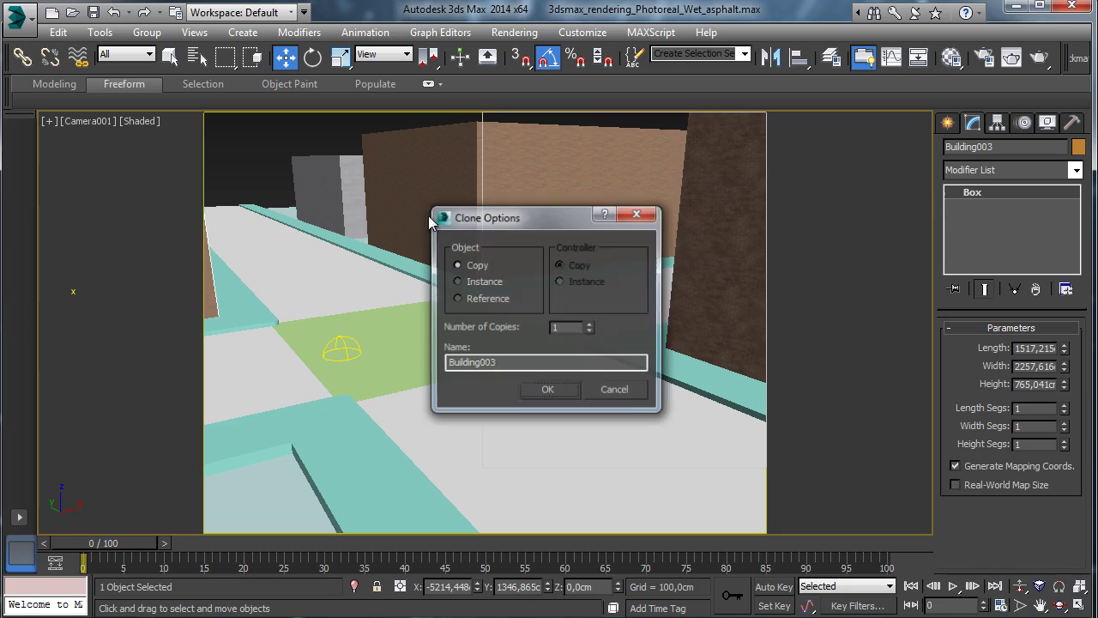
pyautogui.press('Return')
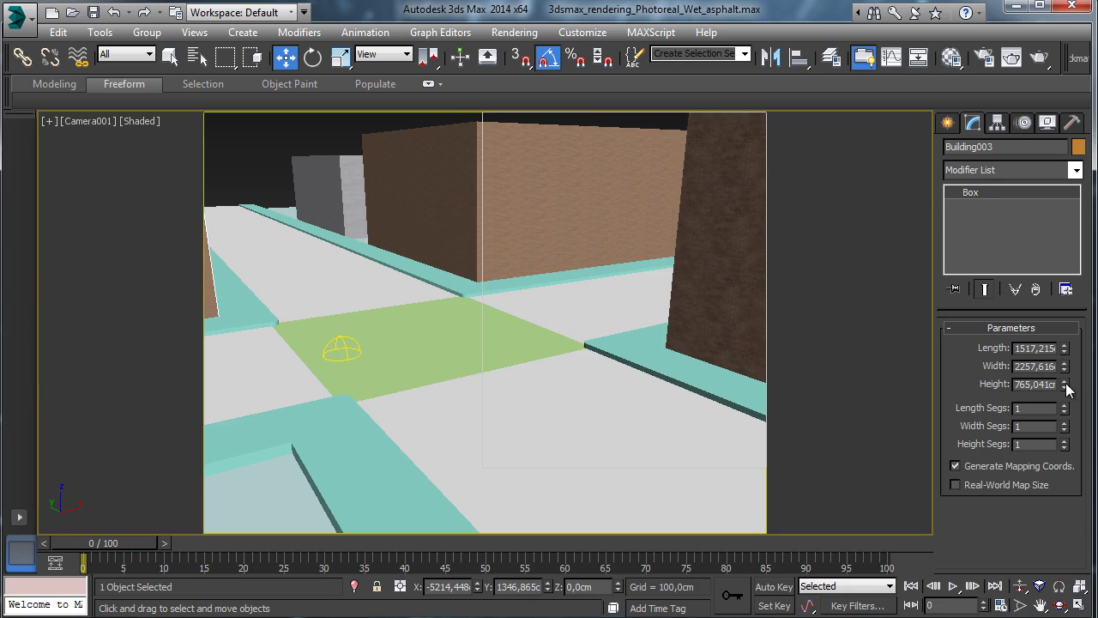
pyautogui.moveTo(1066, 384); pyautogui.dragTo(1056, 340)
# Copy the Building_03 material to the sixth sample slot and rename the copy Building_04.
pyautogui.click(952, 56)
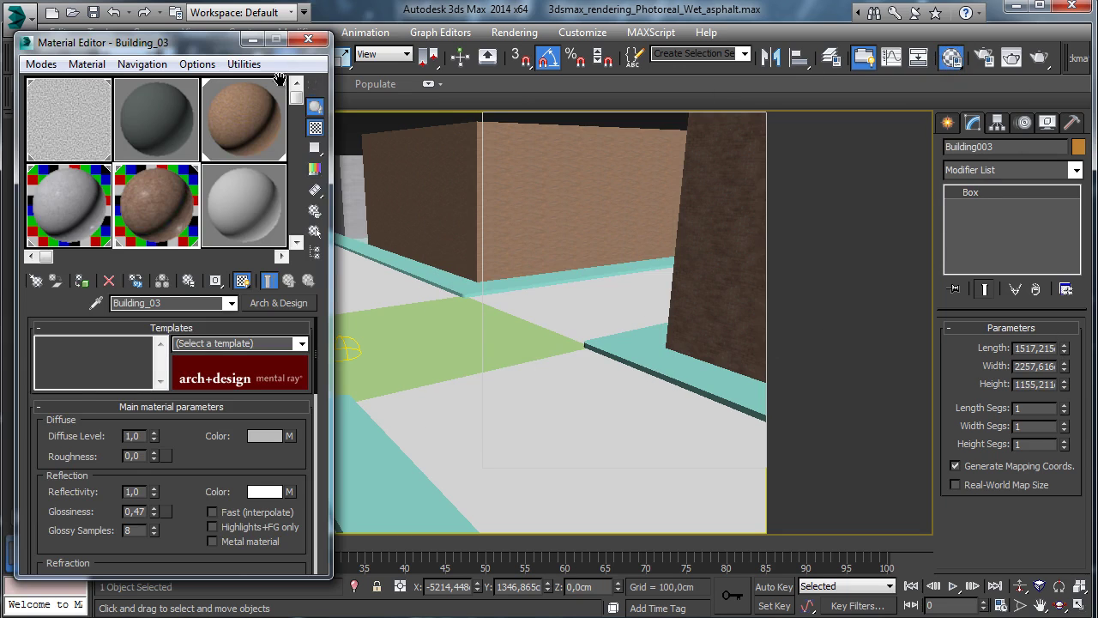
pyautogui.moveTo(196, 46); pyautogui.dragTo(257, 47)
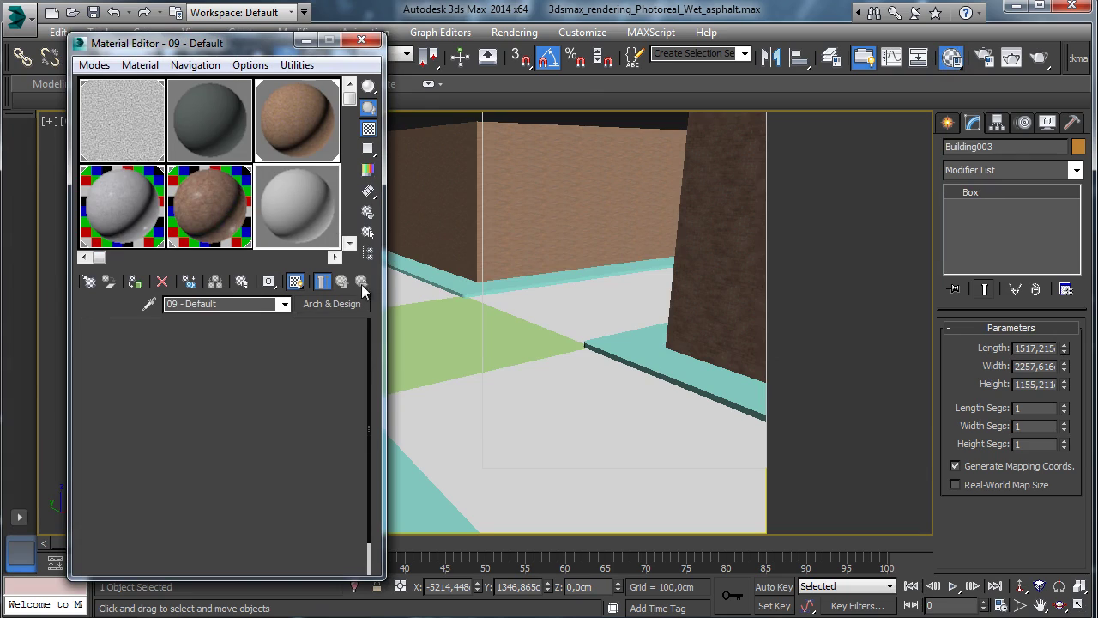
pyautogui.click(232, 305)
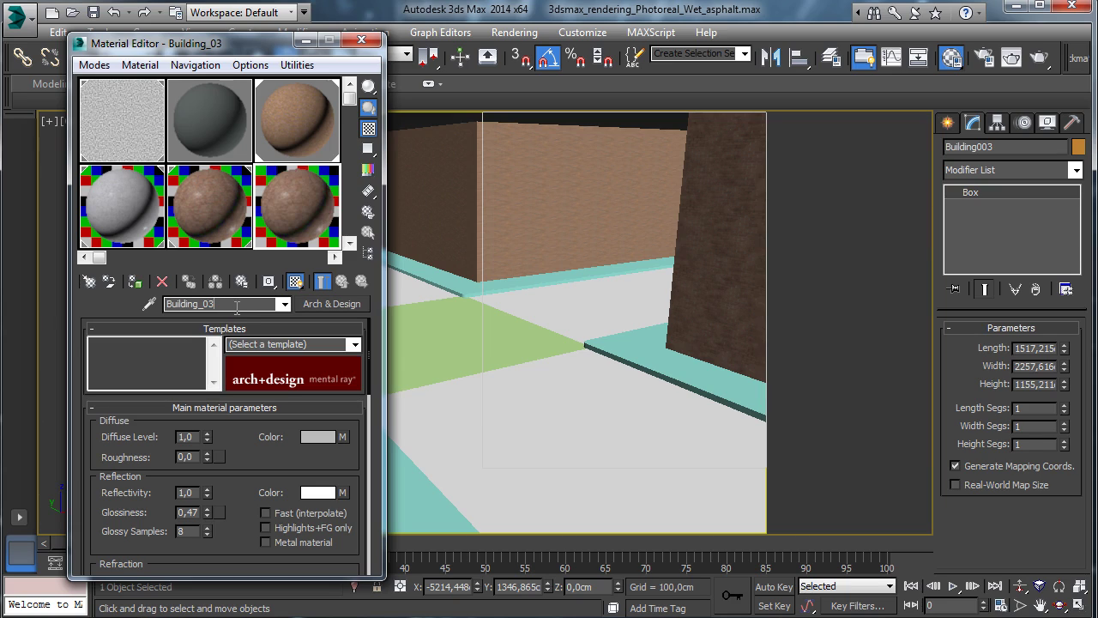
pyautogui.press('BackSpace')
pyautogui.write('4')
pyautogui.press('Return')
# Load BrickWall_03.sbsar as the source of Building_04's diffuse map and return to the material level.
pyautogui.click(341, 436)
pyautogui.click(230, 348)
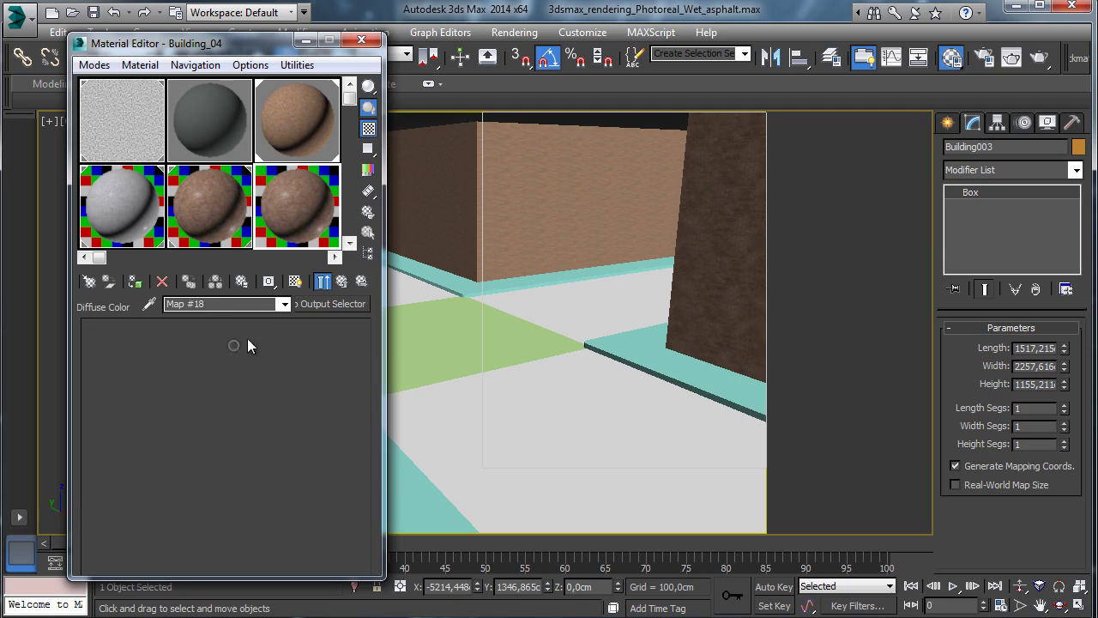
pyautogui.click(215, 376)
pyautogui.doubleClick(429, 194)
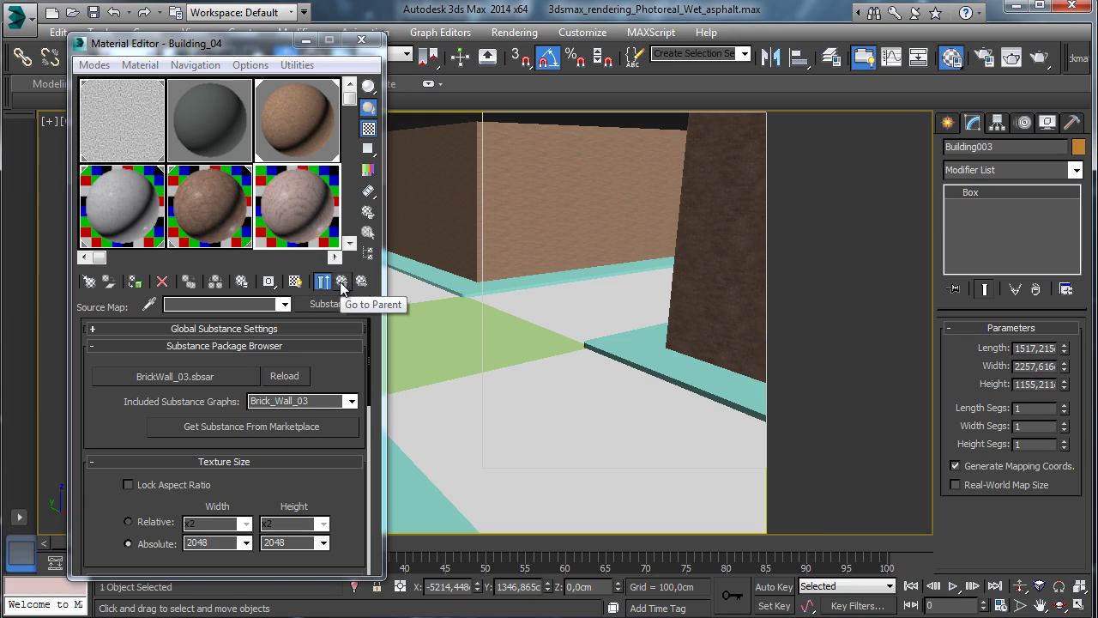
pyautogui.click(338, 286)
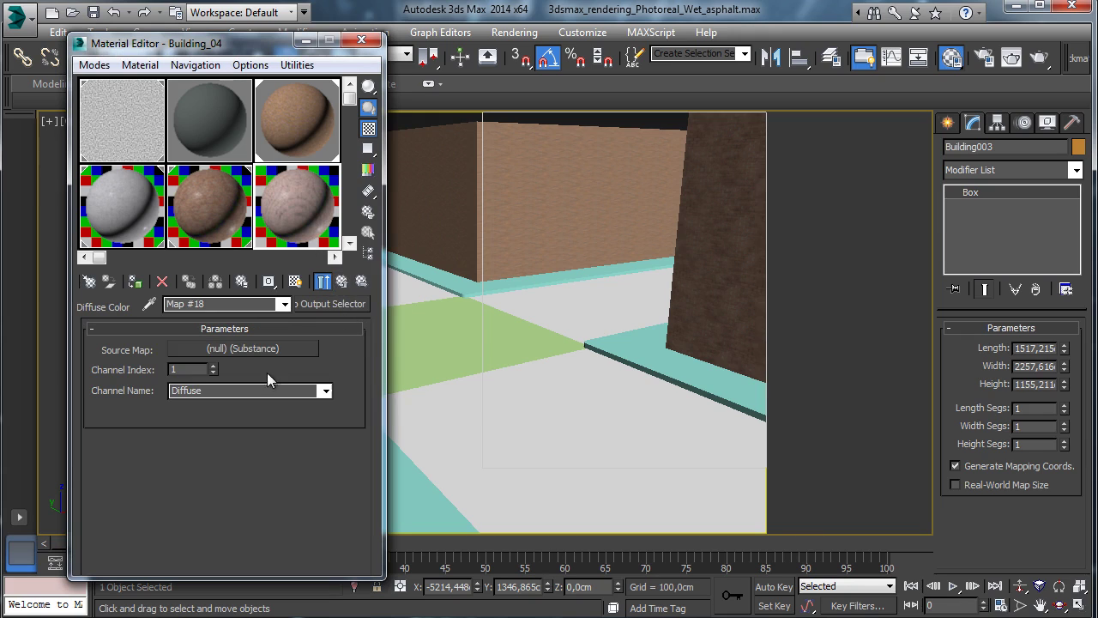
pyautogui.click(341, 283)
# Load BrickWall_03.sbsar as the source of Building_04's reflection map and assign the material to the newly cloned tall building.
pyautogui.click(344, 488)
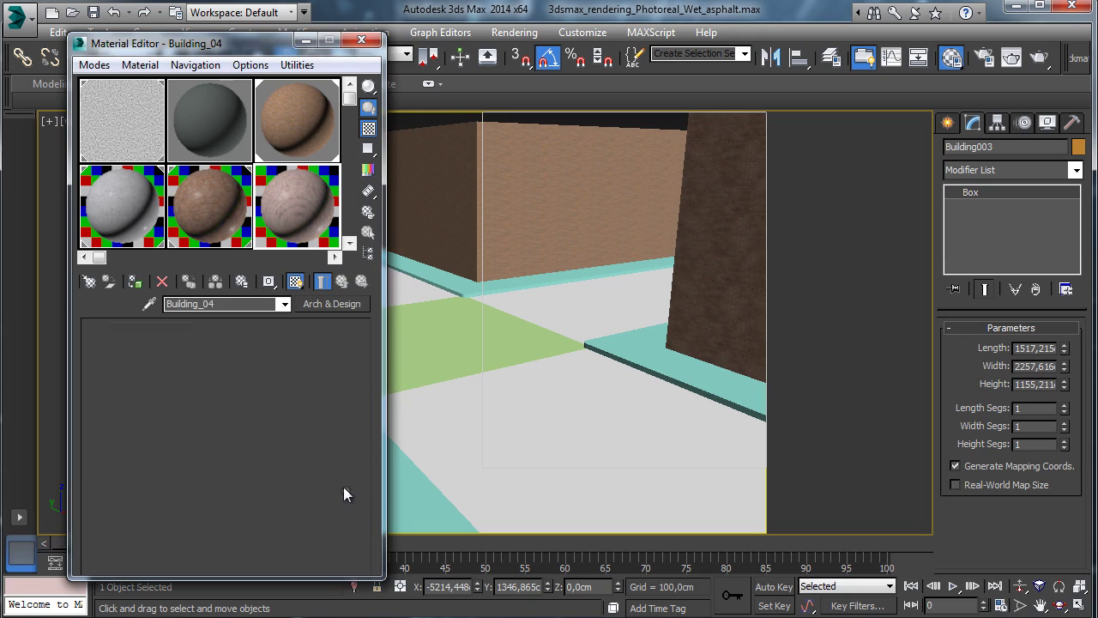
pyautogui.click(260, 350)
pyautogui.click(227, 379)
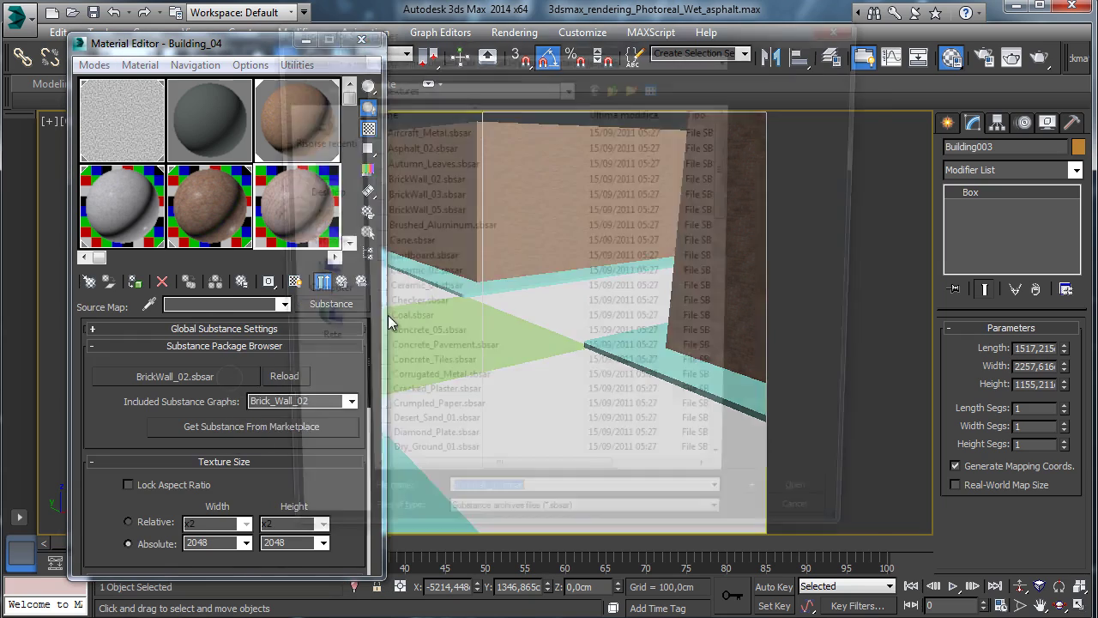
pyautogui.doubleClick(430, 194)
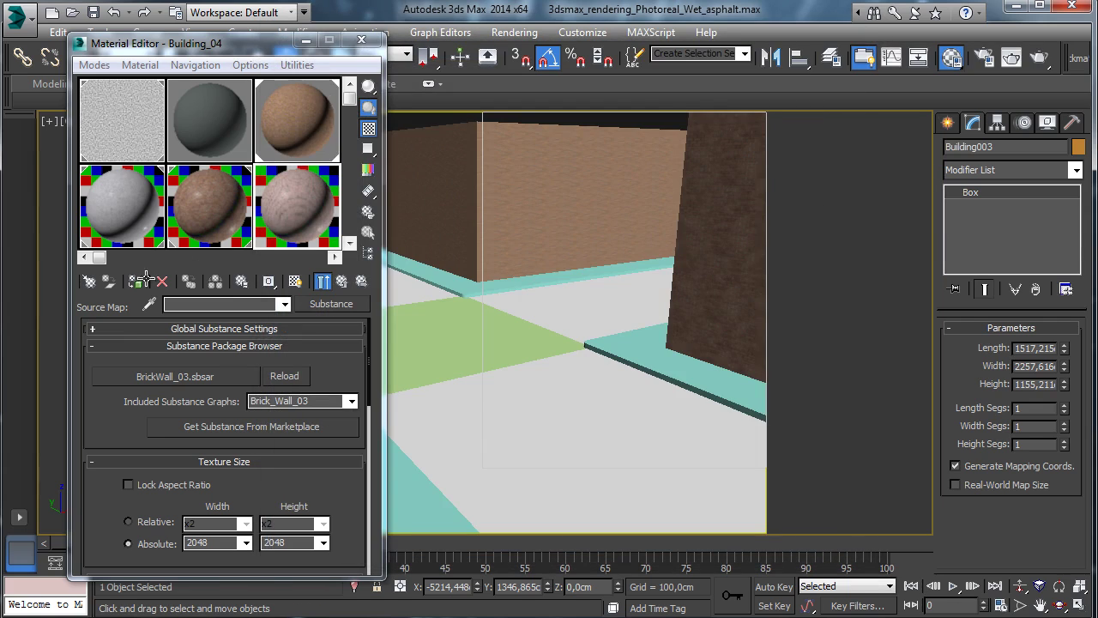
pyautogui.click(362, 40)
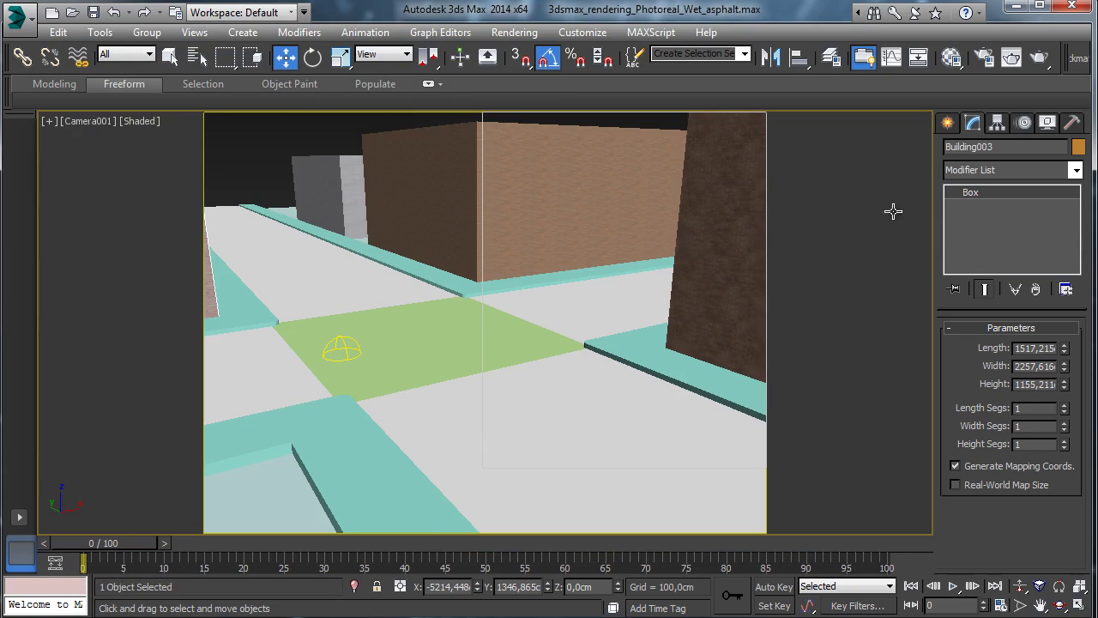
# Orbit Camera001 down to a lower street-level angle and adjust its perspective to bring more of the buildings into frame.
pyautogui.click(1062, 606)
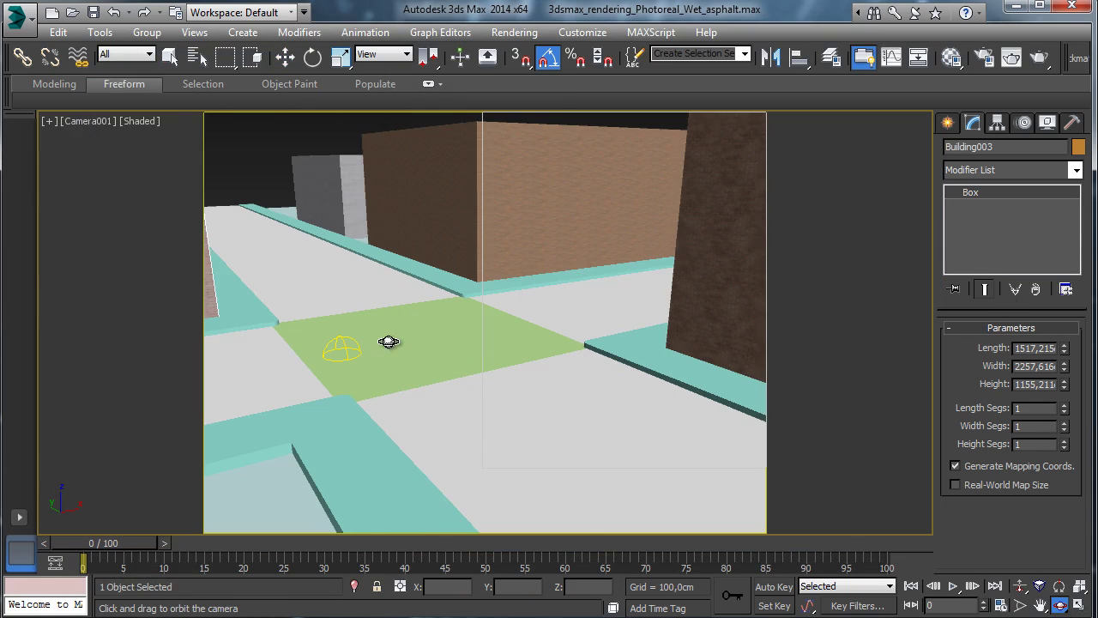
pyautogui.moveTo(412, 341)
pyautogui.mouseDown()
pyautogui.moveTo(412, 321)
pyautogui.moveTo(395, 319)
pyautogui.moveTo(418, 321)
pyautogui.moveTo(406, 321)
pyautogui.mouseUp()
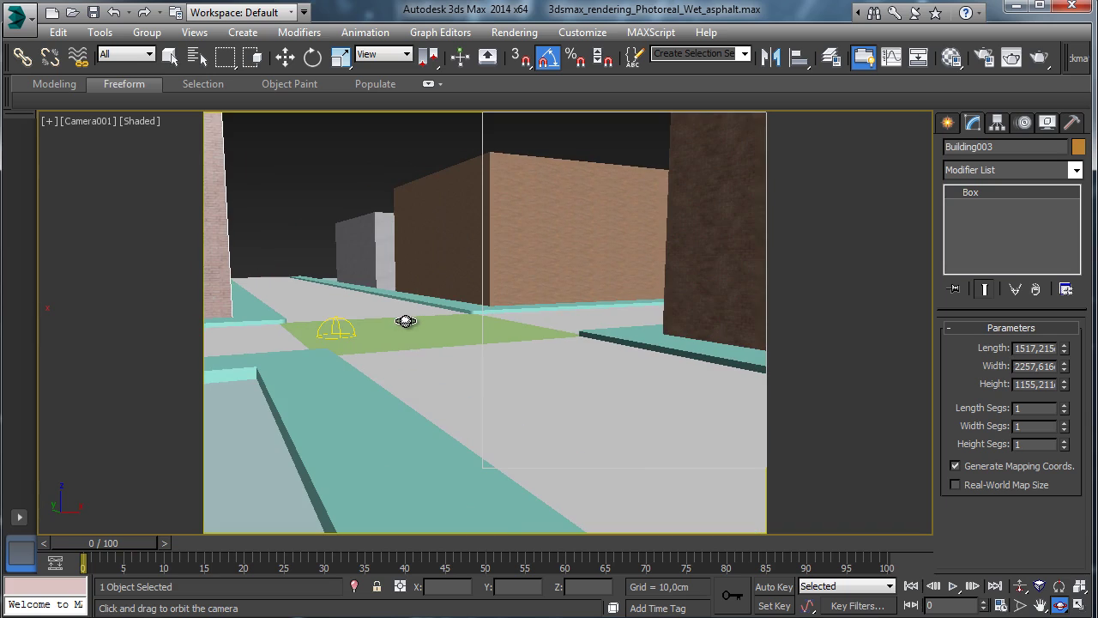
pyautogui.click(1040, 586)
pyautogui.moveTo(566, 383); pyautogui.dragTo(549, 252)
pyautogui.keyDown('ctrl'); pyautogui.moveTo(535, 387); pyautogui.dragTo(570, 178); pyautogui.keyUp('ctrl')
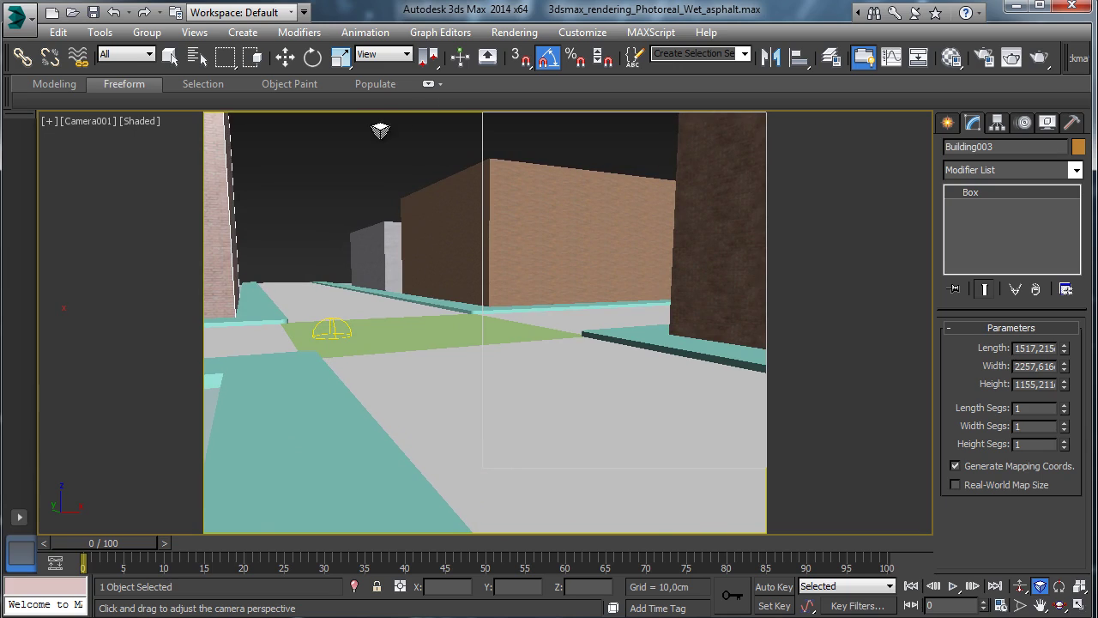
# Clone the dark brick building standing beside the street in the foreground.
pyautogui.click(285, 56)
pyautogui.click(371, 248)
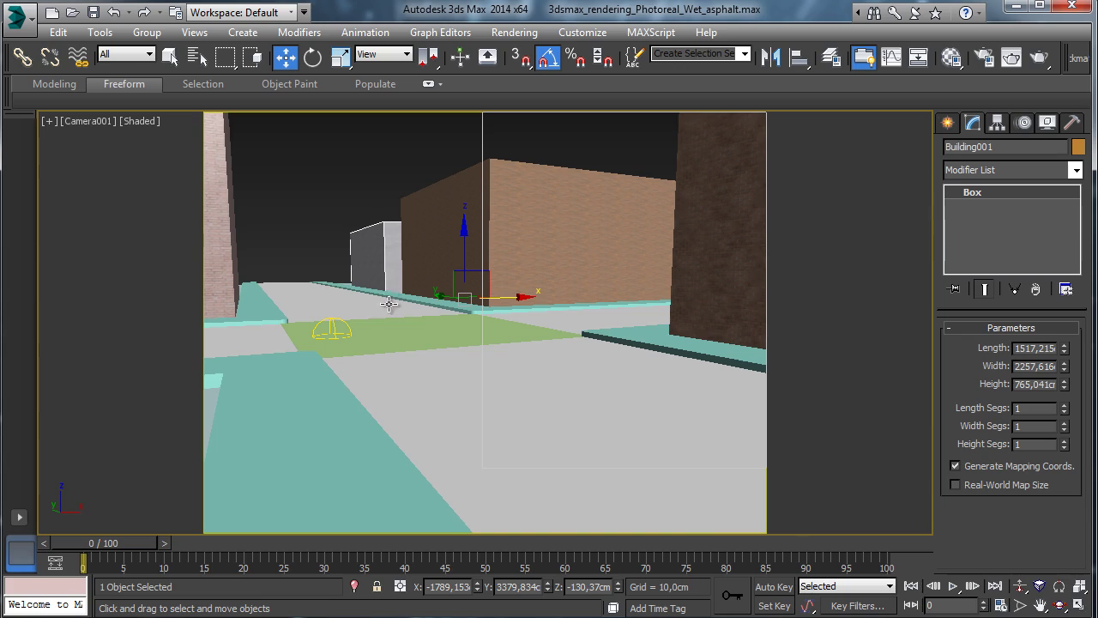
pyautogui.click(743, 257)
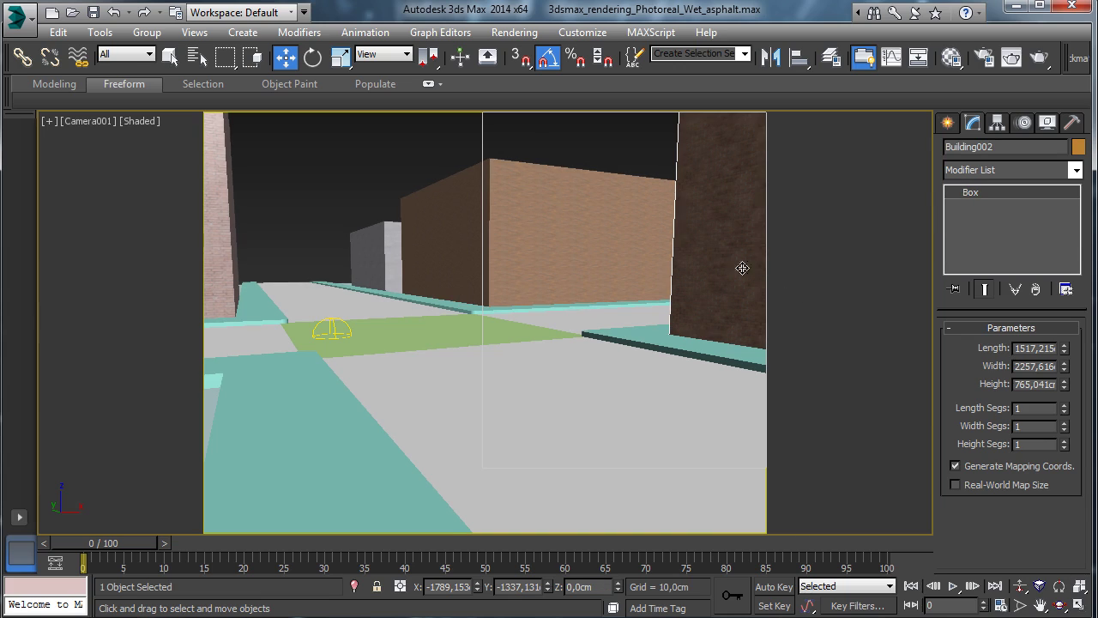
pyautogui.rightClick(285, 57)
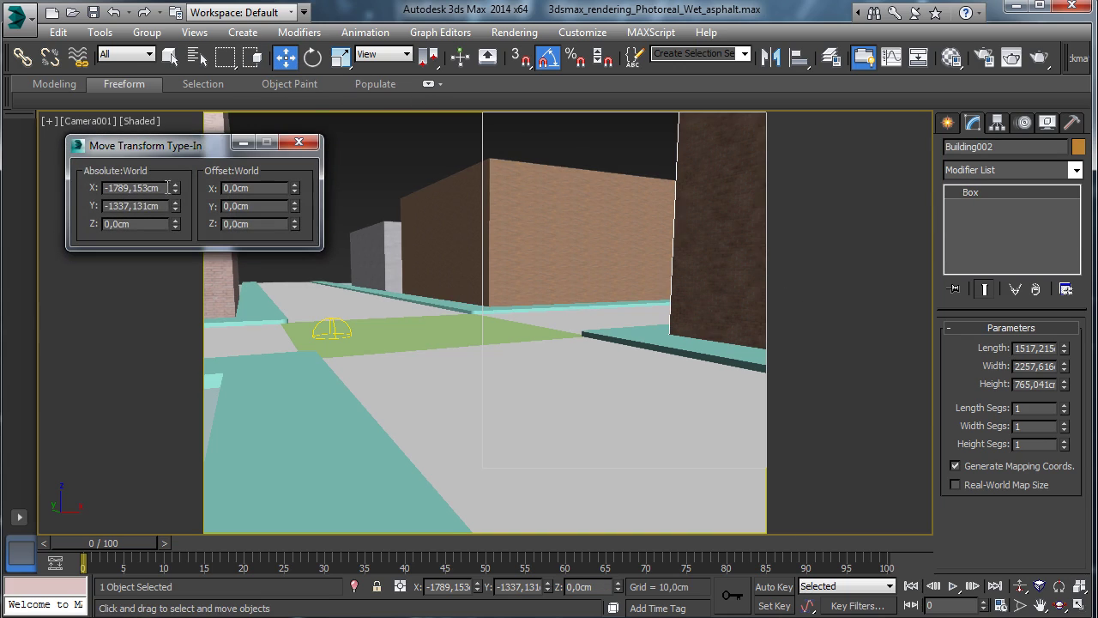
pyautogui.click(58, 31)
pyautogui.click(105, 162)
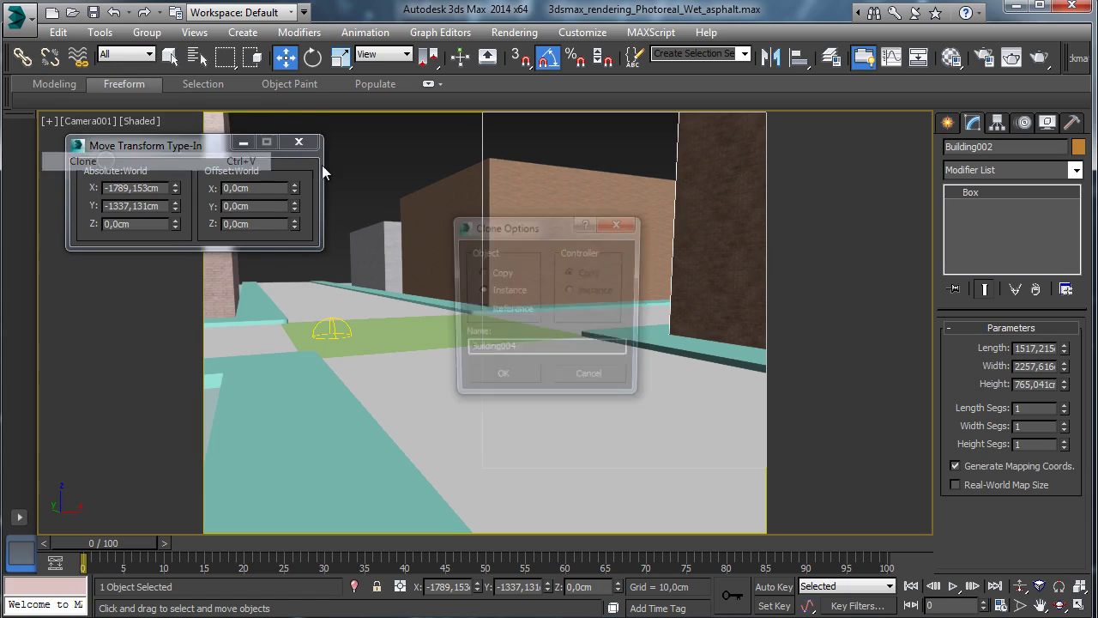
pyautogui.click(517, 386)
# Move the cloned building along the street to Y 5383,677 cm and set its height to 925,699 cm.
pyautogui.moveTo(178, 220); pyautogui.dragTo(184, 150)
pyautogui.moveTo(173, 212); pyautogui.dragTo(194, 109)
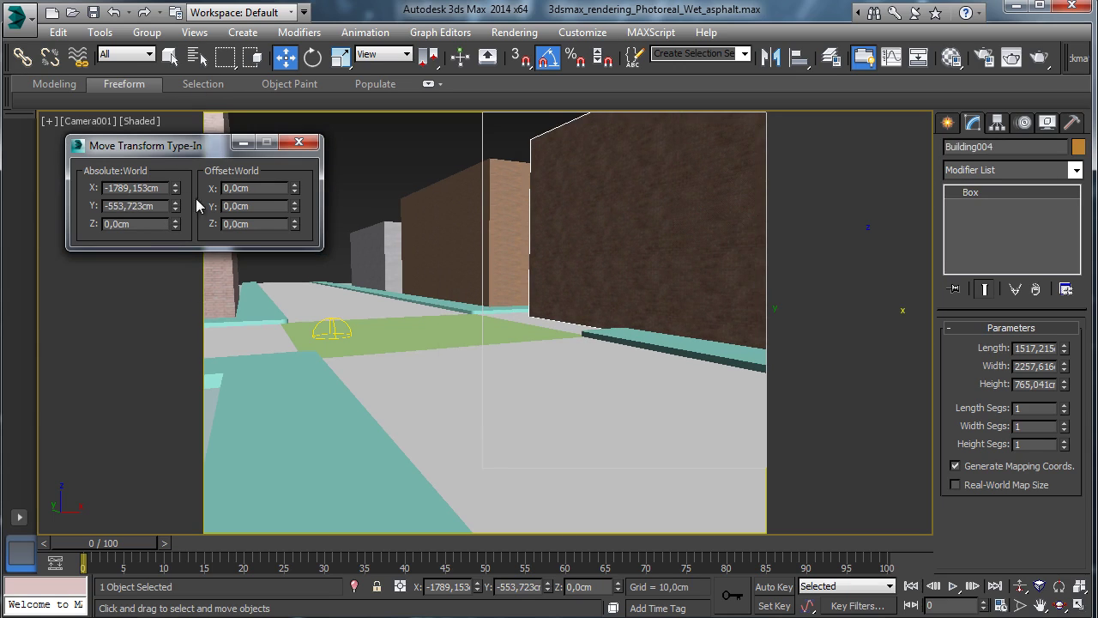
pyautogui.moveTo(177, 212)
pyautogui.mouseDown()
pyautogui.moveTo(574, 177)
pyautogui.moveTo(318, 237)
pyautogui.moveTo(321, 272)
pyautogui.mouseUp()
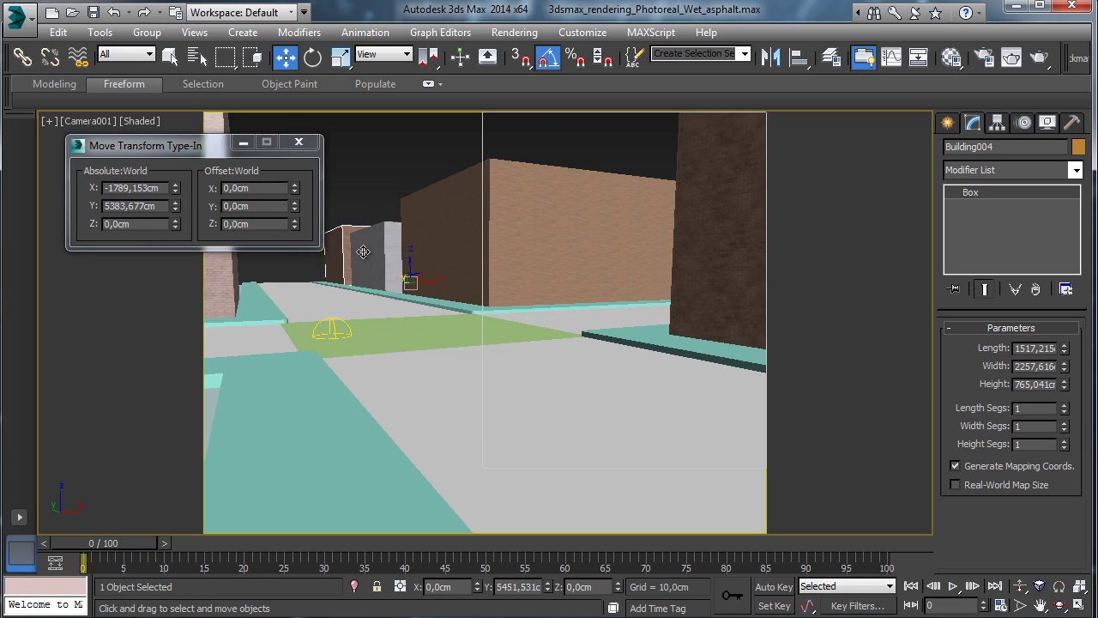
pyautogui.moveTo(1065, 384)
pyautogui.mouseDown()
pyautogui.moveTo(1066, 288)
pyautogui.moveTo(1065, 384)
pyautogui.mouseUp()
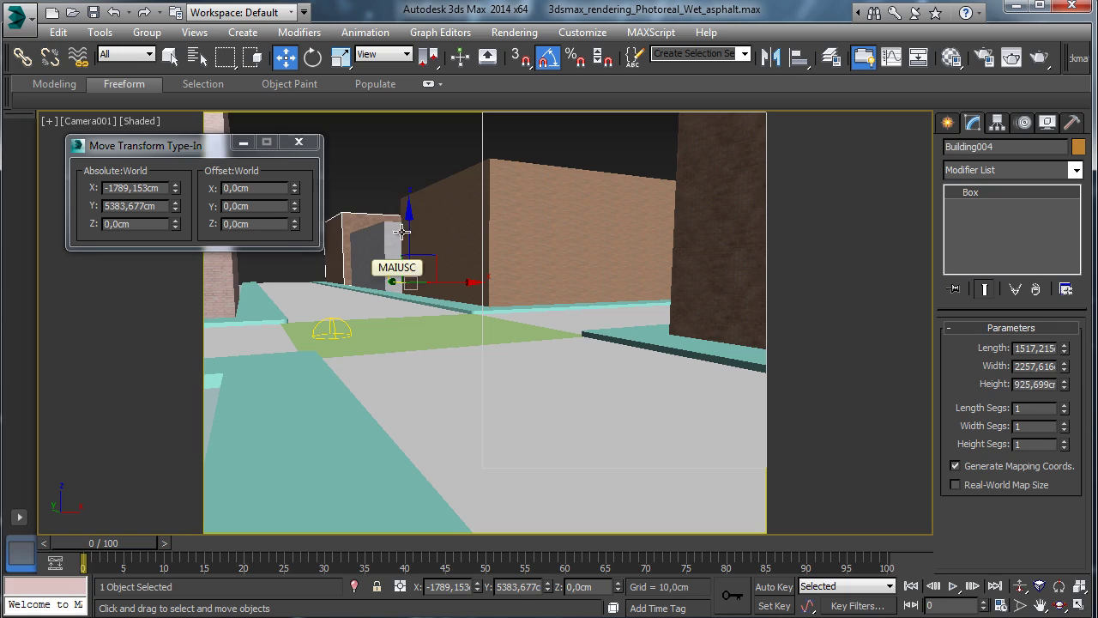
# Stack a copy of the distant brick building on top of it at Z 914,661 cm and save the scene.
pyautogui.moveTo(409, 206)
pyautogui.keyDown('shift'); pyautogui.mouseDown()
pyautogui.moveTo(409, 168)
pyautogui.moveTo(414, 193)
pyautogui.moveTo(417, 179)
pyautogui.mouseUp(); pyautogui.keyUp('shift')
pyautogui.click(548, 391)
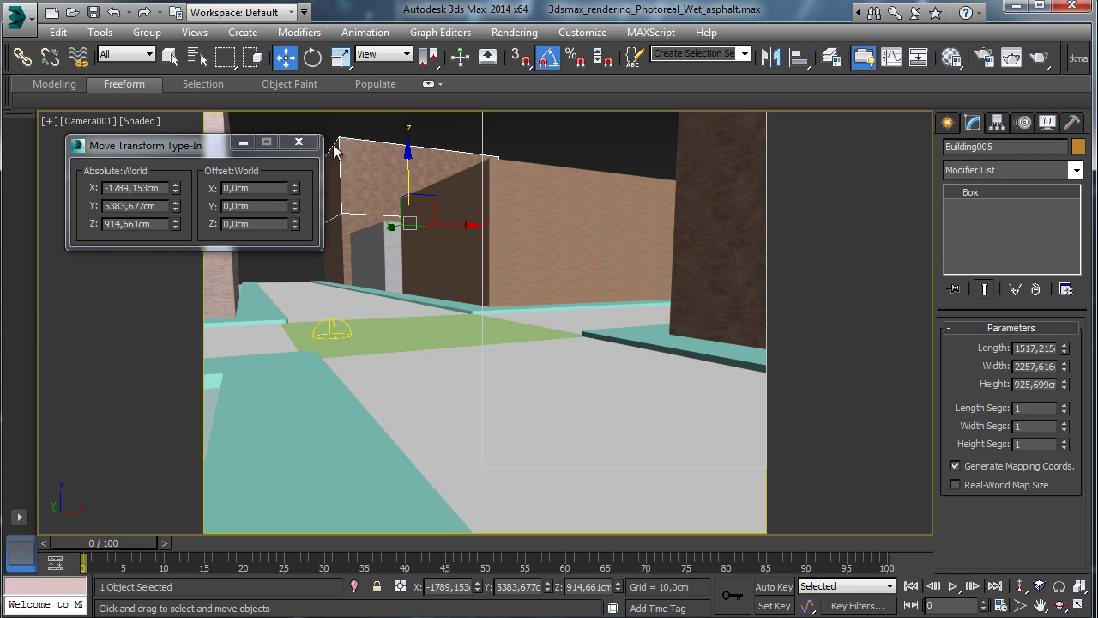
pyautogui.click(170, 55)
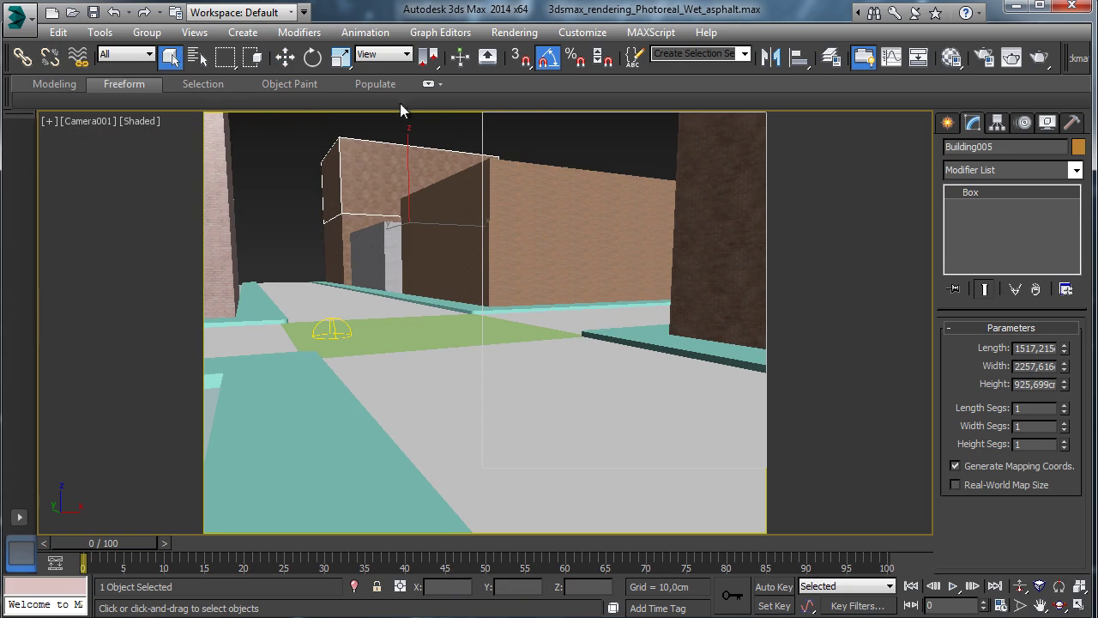
pyautogui.click(93, 12)
pyautogui.click(642, 345)
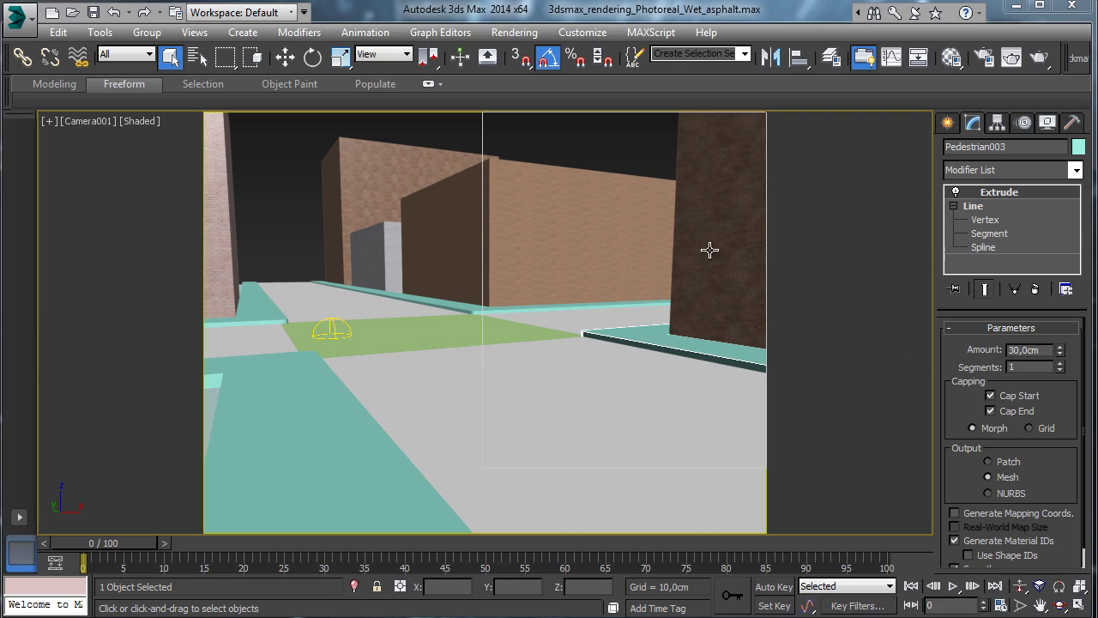
# Bring up the Asphalt material and return from its bump composite map to the material's main parameters.
pyautogui.click(953, 58)
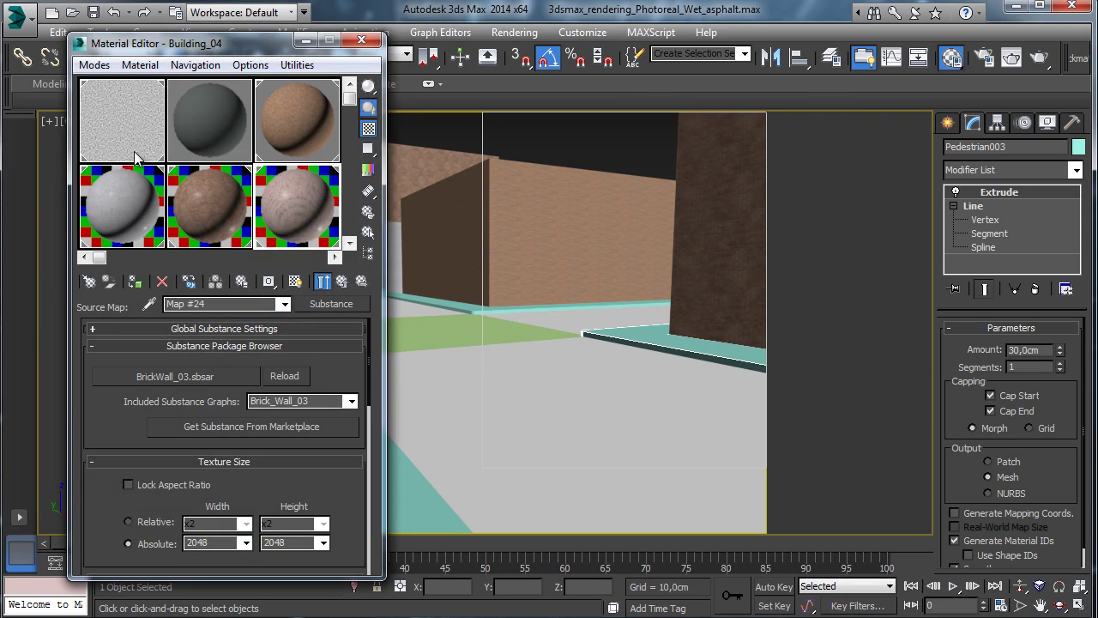
pyautogui.click(276, 165)
pyautogui.click(342, 283)
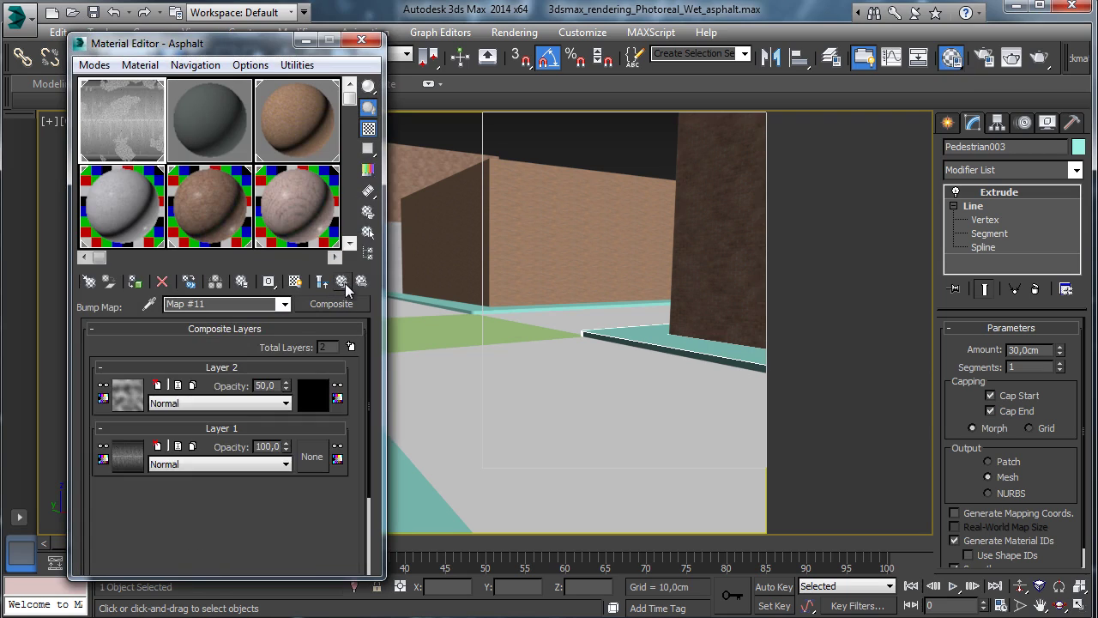
pyautogui.click(342, 283)
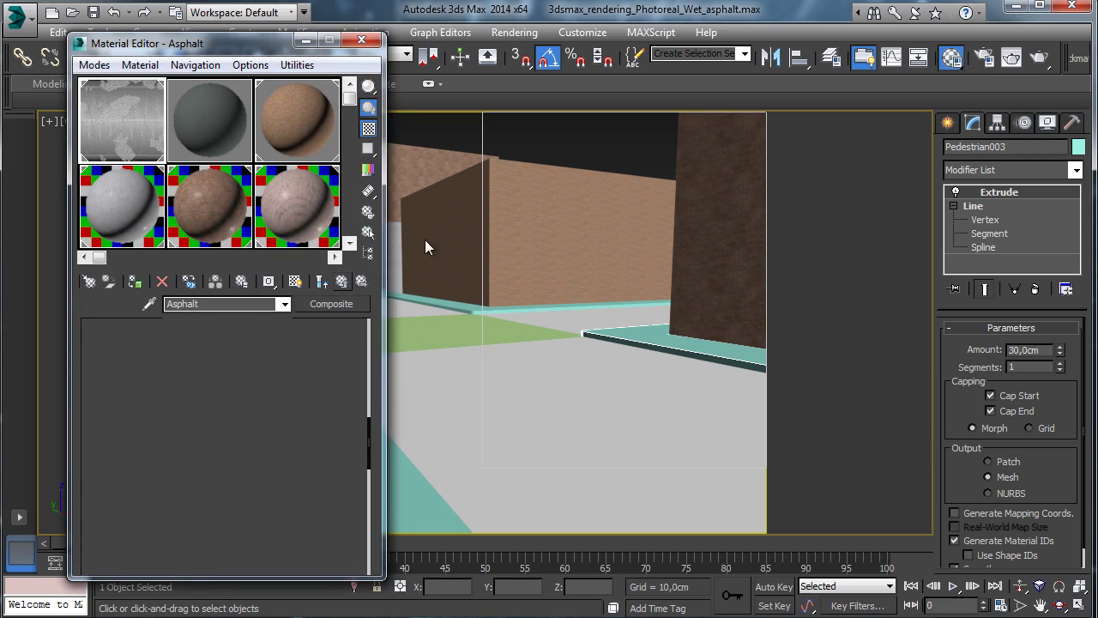
# Change the render area from Region to View and render the whole Camera001 frame.
pyautogui.click(1030, 56)
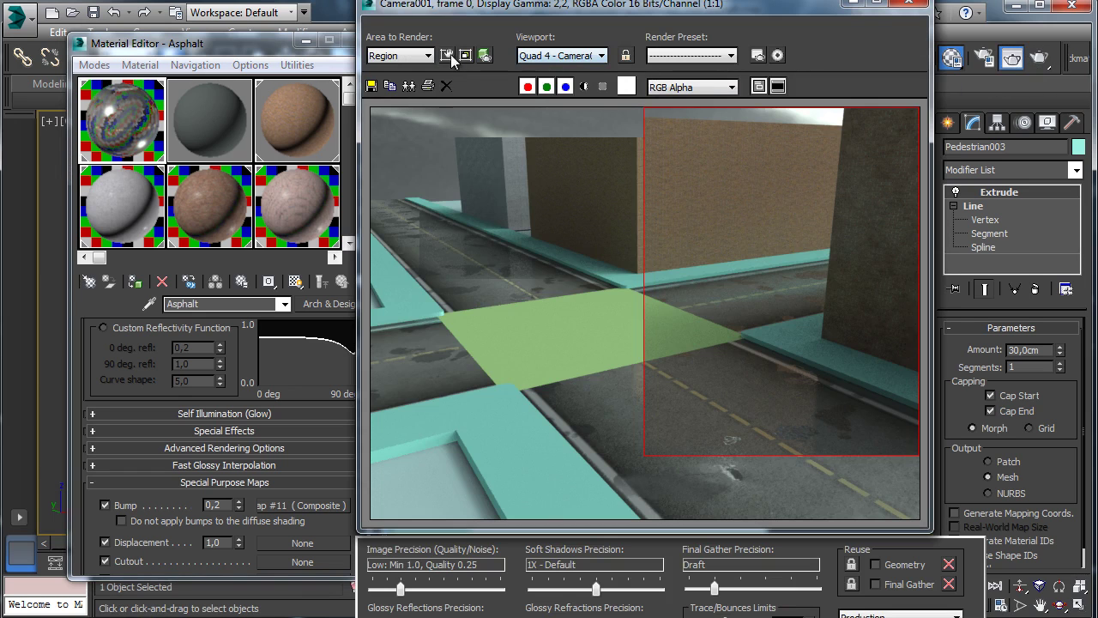
pyautogui.click(447, 55)
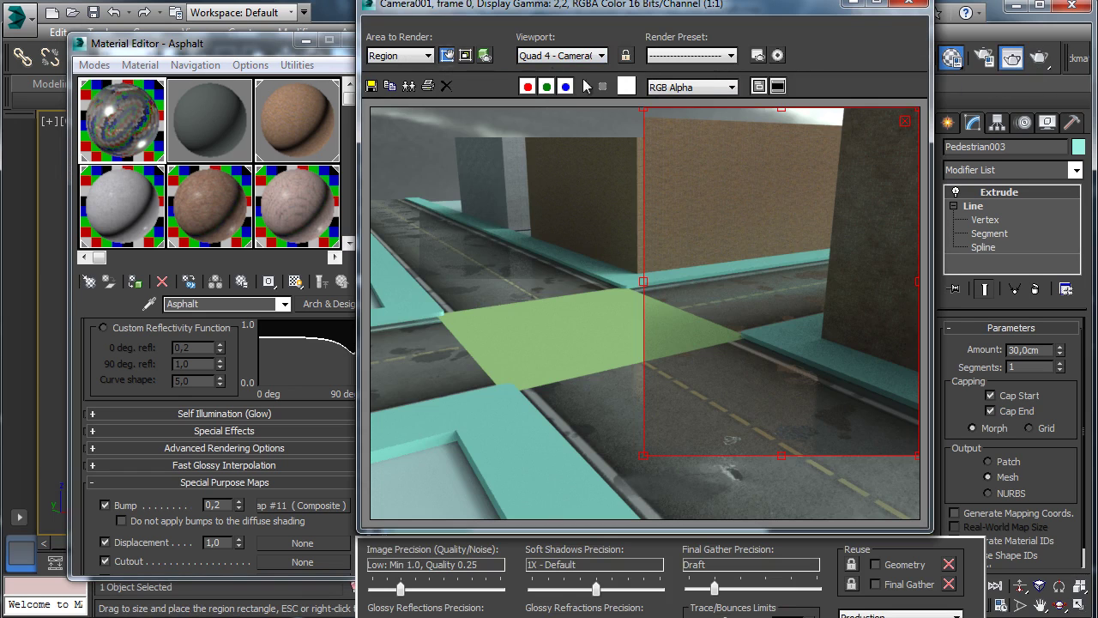
pyautogui.click(407, 55)
pyautogui.click(396, 69)
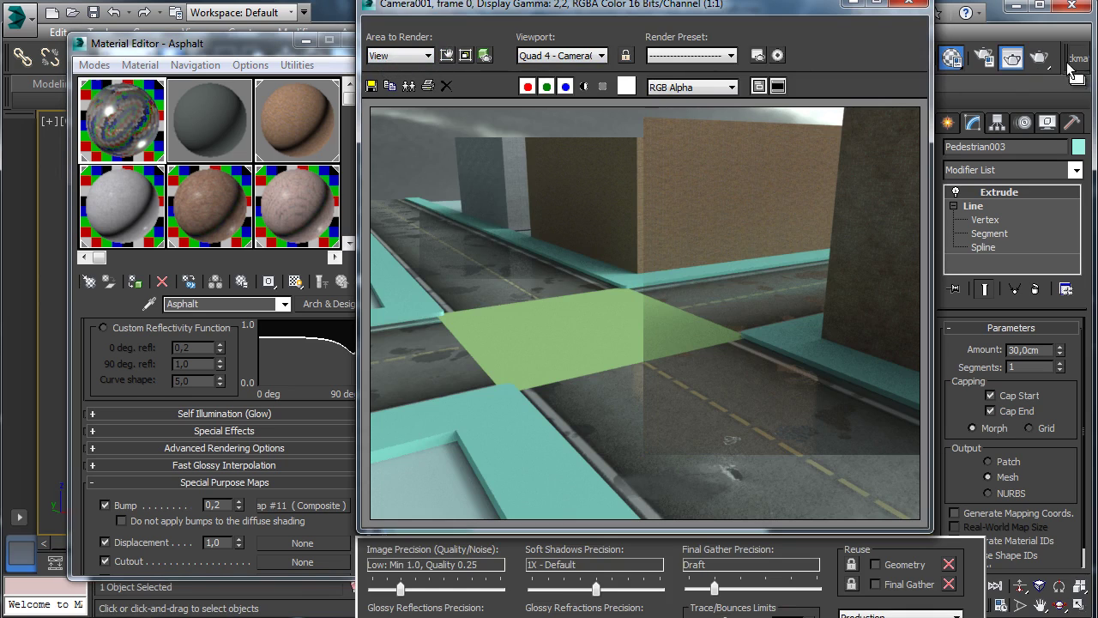
pyautogui.click(1030, 57)
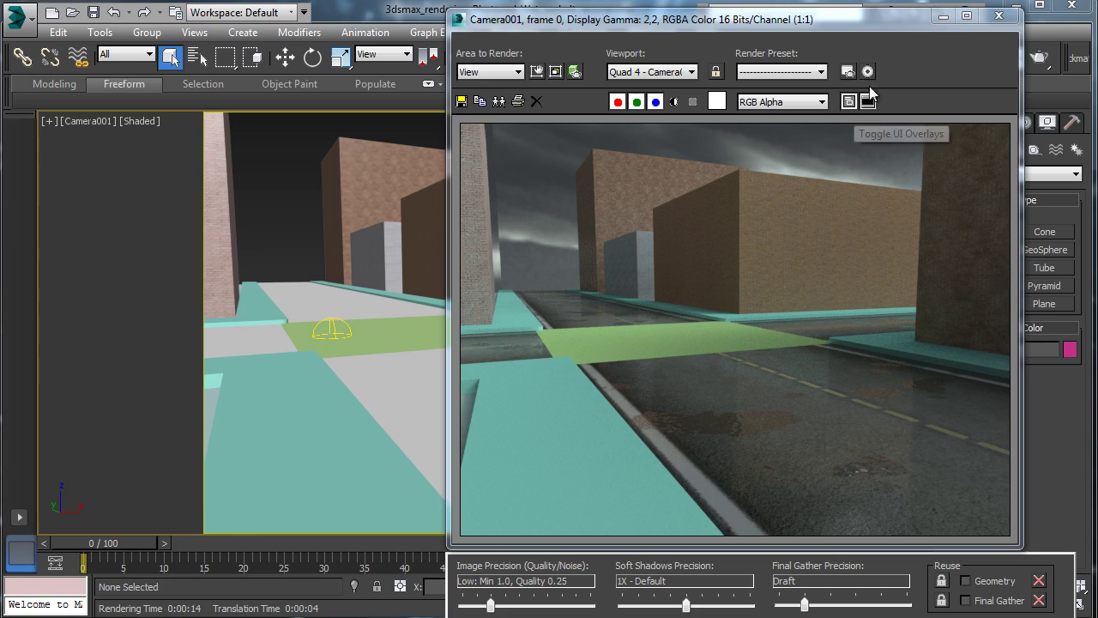
pyautogui.moveTo(865, 20); pyautogui.dragTo(852, 93)
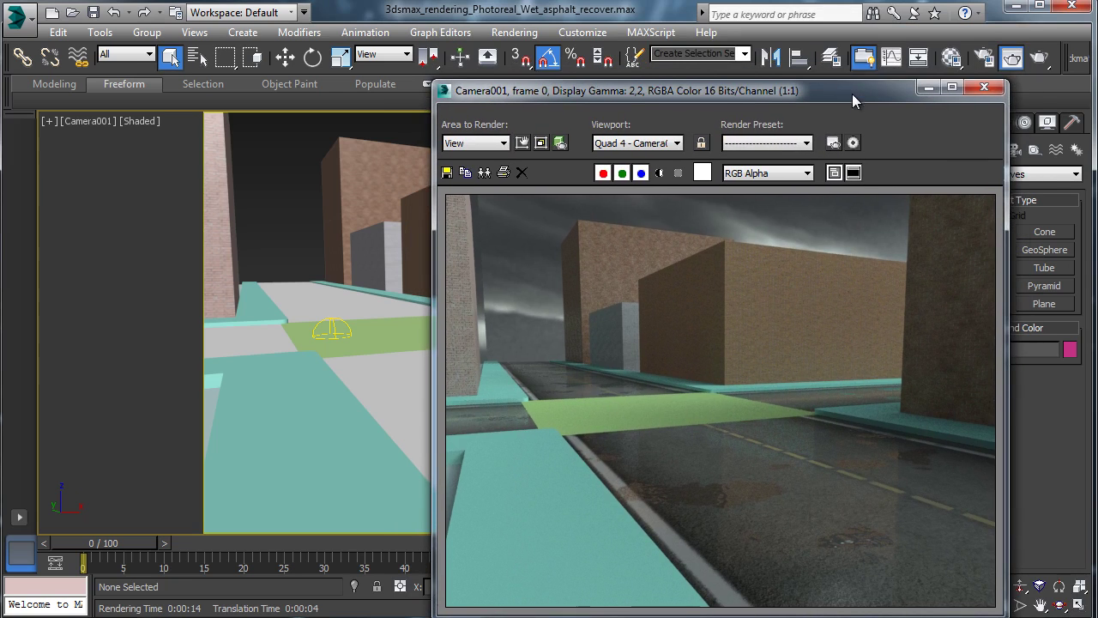
# Set the Asphalt material's bump to 0,1 and the size of the noise in its bump composite's Layer 2 to 15.
pyautogui.click(951, 58)
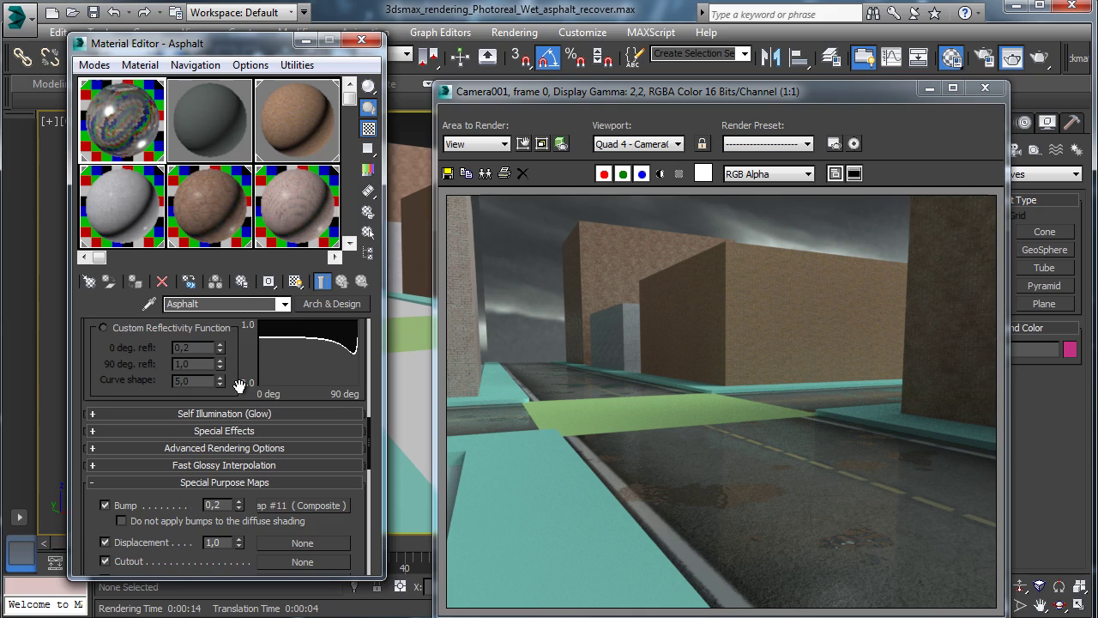
pyautogui.scroll(-4, 240, 386)
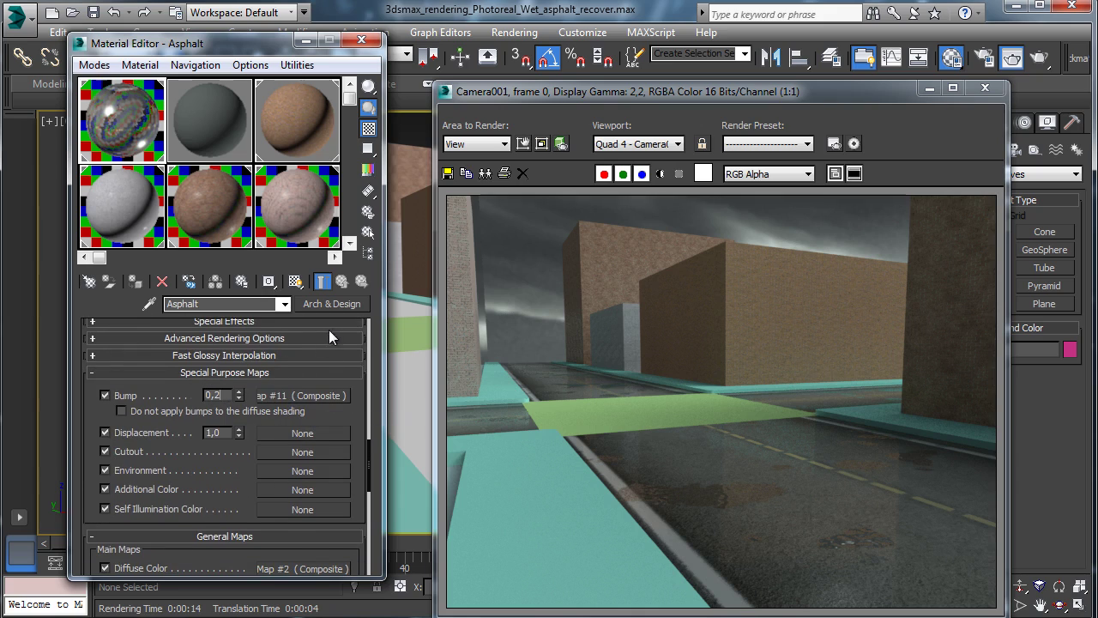
pyautogui.click(299, 395)
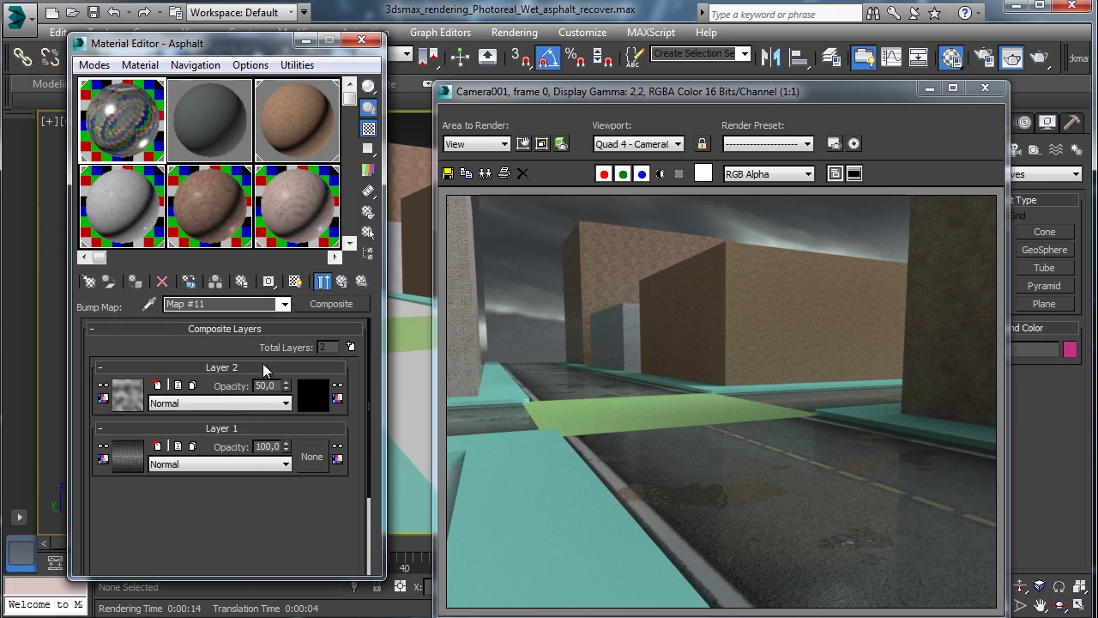
pyautogui.click(128, 400)
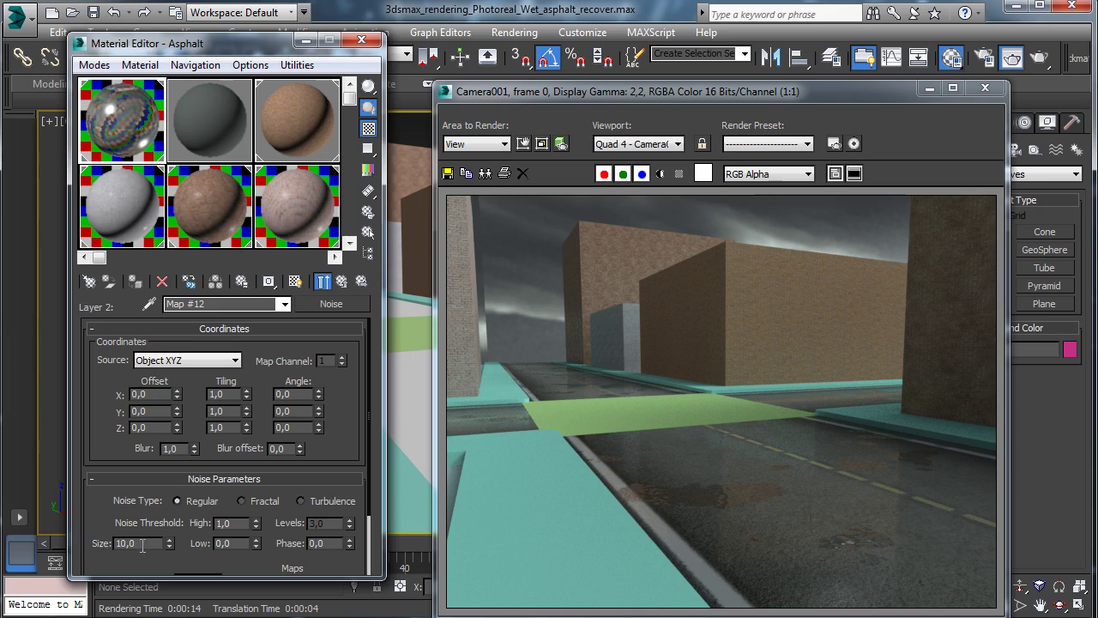
pyautogui.moveTo(142, 546); pyautogui.dragTo(57, 523)
pyautogui.write('15')
# Set the output bump amount of the Layer 2 noise map to 0,35.
pyautogui.moveTo(348, 431); pyautogui.dragTo(348, 353)
pyautogui.click(310, 566)
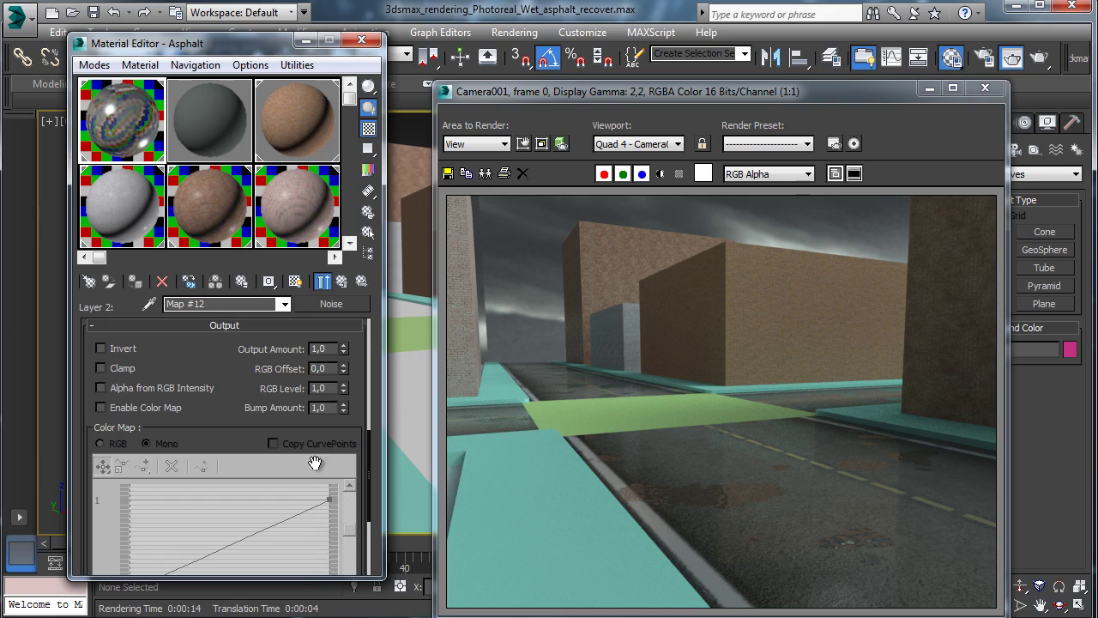
pyautogui.doubleClick(328, 406)
pyautogui.write('0,35')
# Define a render region over the wet asphalt in the foreground and render it.
pyautogui.click(522, 144)
pyautogui.moveTo(719, 197); pyautogui.dragTo(847, 434)
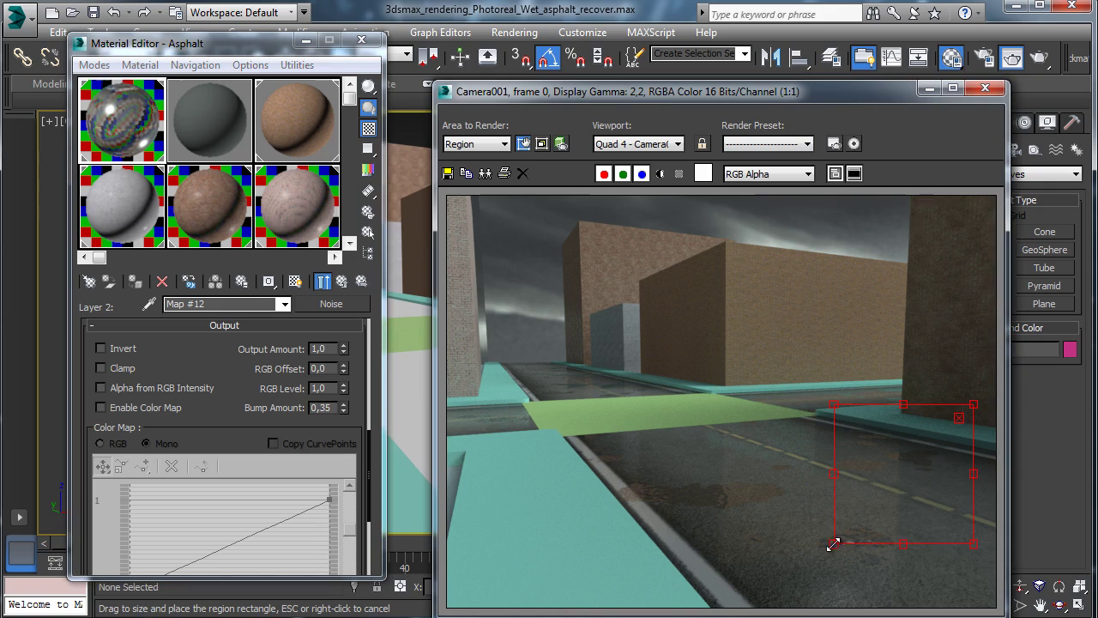
pyautogui.moveTo(835, 543); pyautogui.dragTo(598, 574)
pyautogui.click(522, 144)
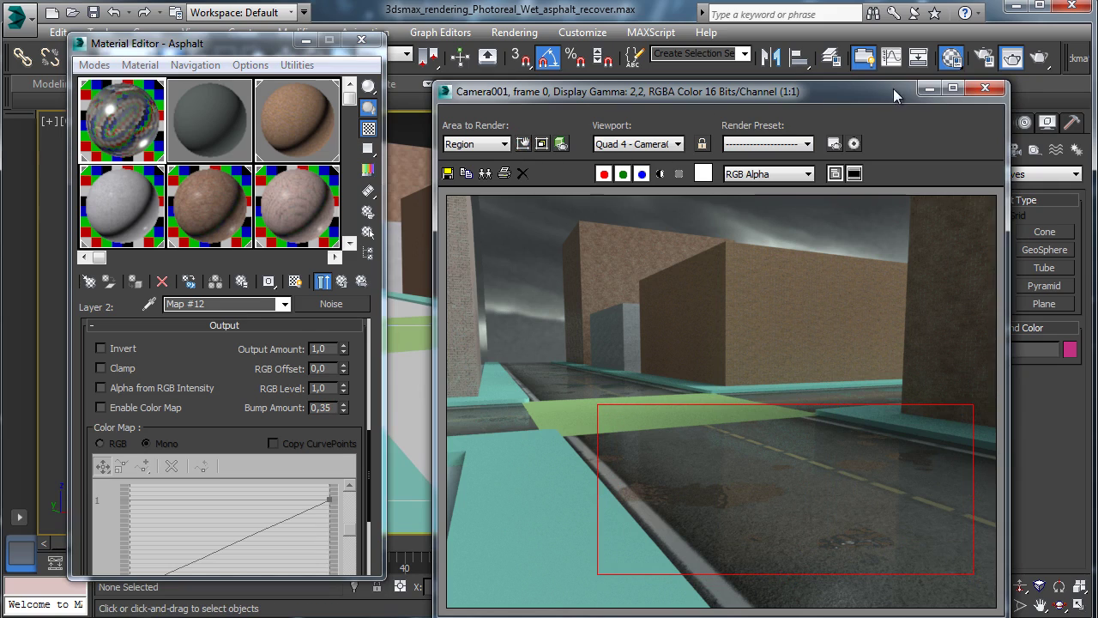
pyautogui.moveTo(893, 89); pyautogui.dragTo(822, 45)
pyautogui.click(1040, 62)
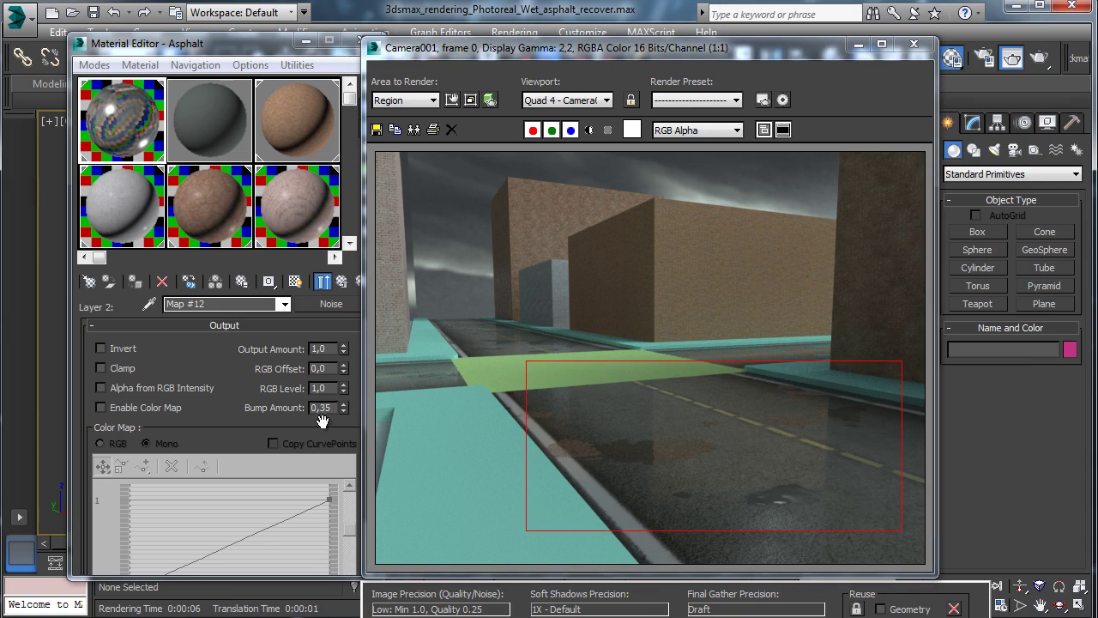
# Set the noise map's output bump amount to 0,15 and render the asphalt region again.
pyautogui.click(334, 408)
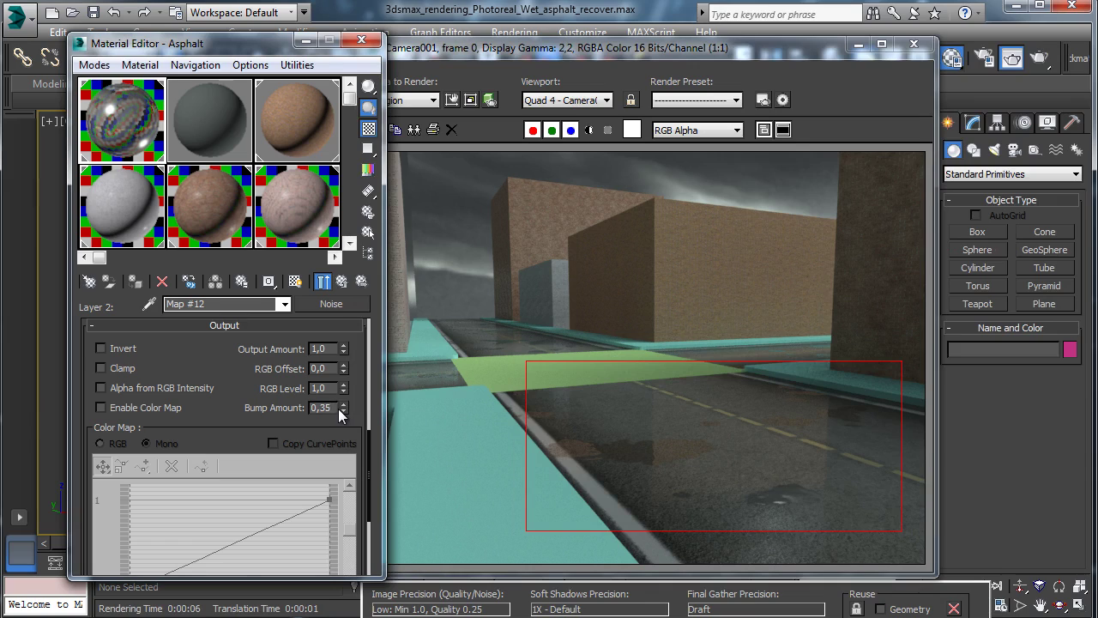
pyautogui.write('0,15')
pyautogui.press('Return')
pyautogui.click(1040, 58)
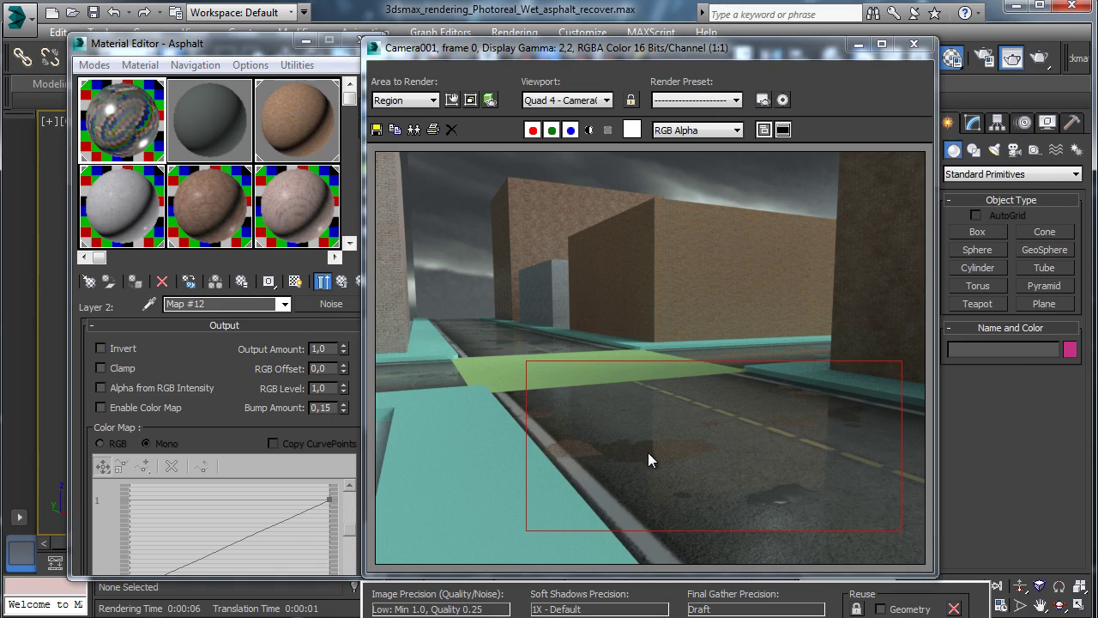
# Examine Color #1 of the noise map in Layer 2 of the Asphalt material's glossiness composite without changing it.
pyautogui.click(226, 360)
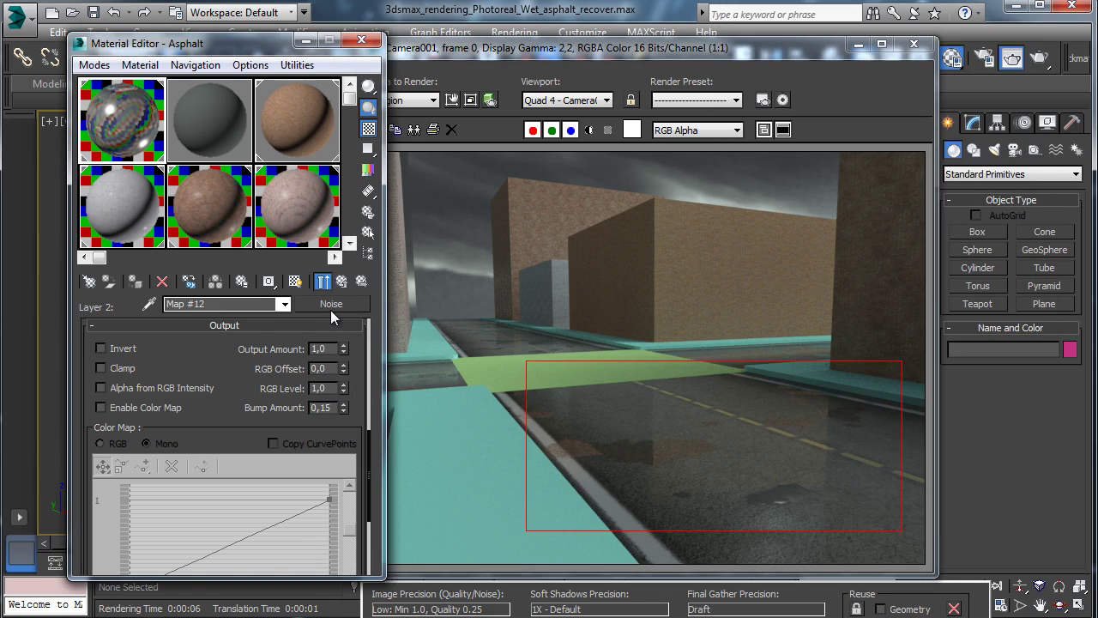
pyautogui.click(342, 282)
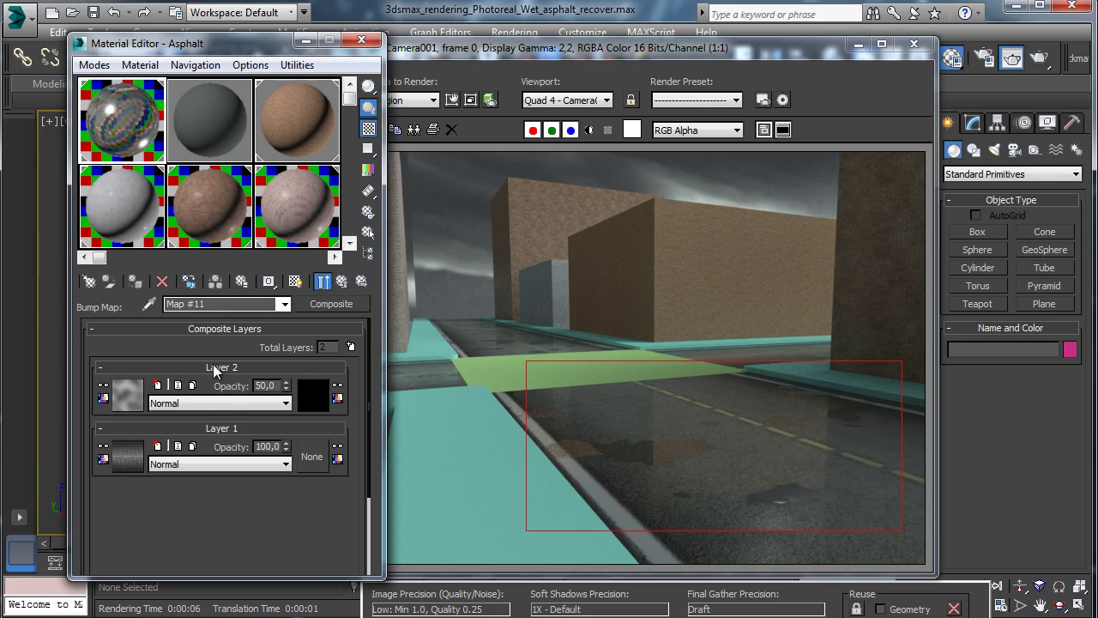
pyautogui.click(323, 283)
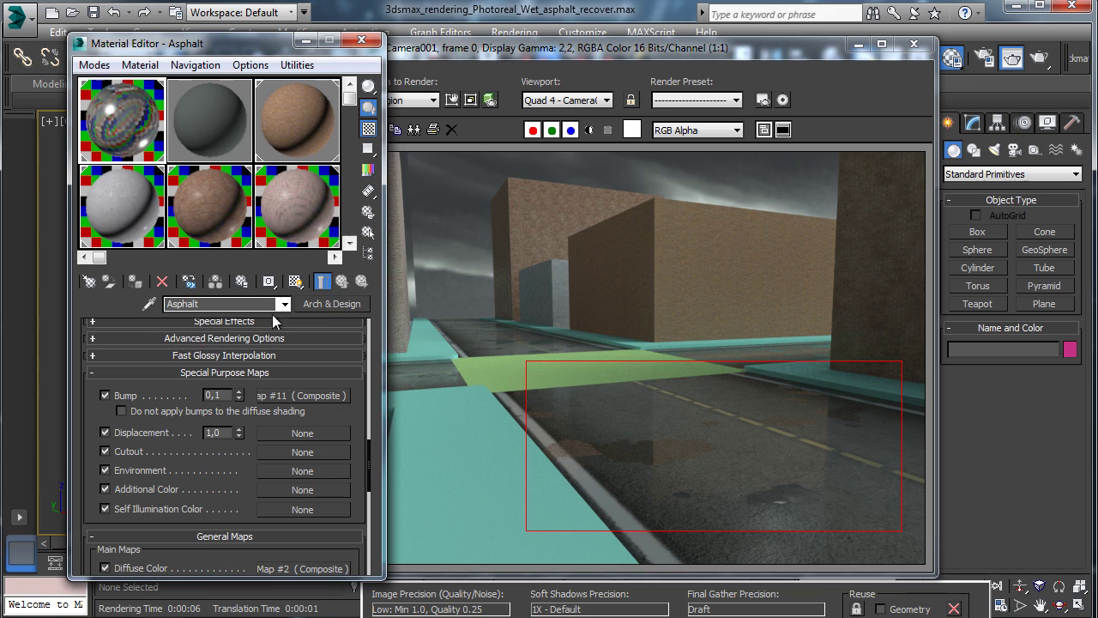
pyautogui.scroll(10, 343, 416)
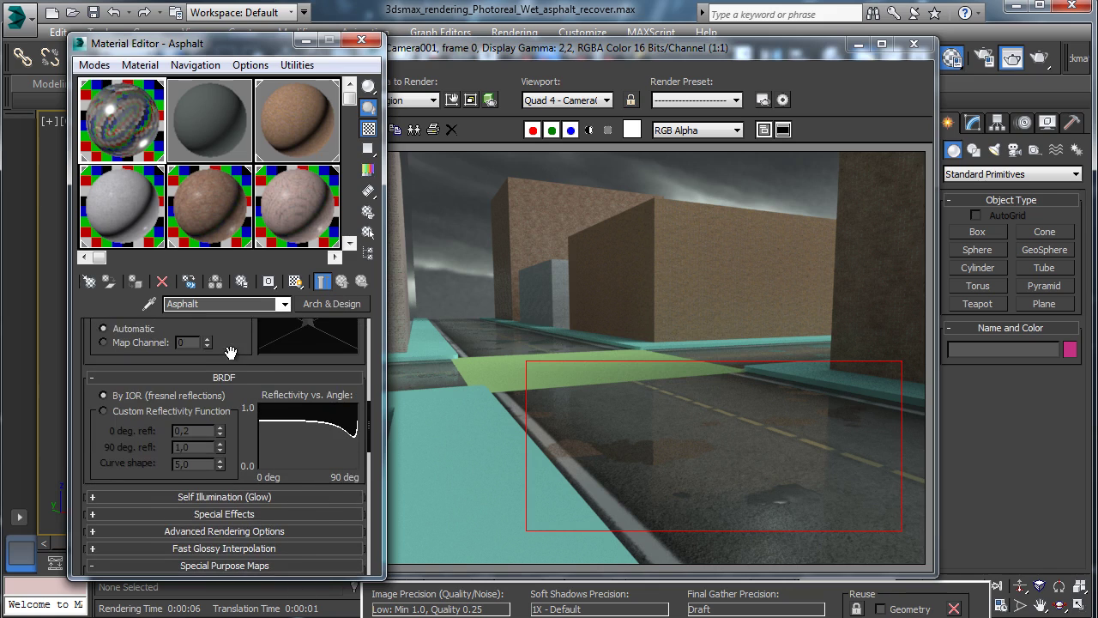
pyautogui.scroll(4, 253, 426)
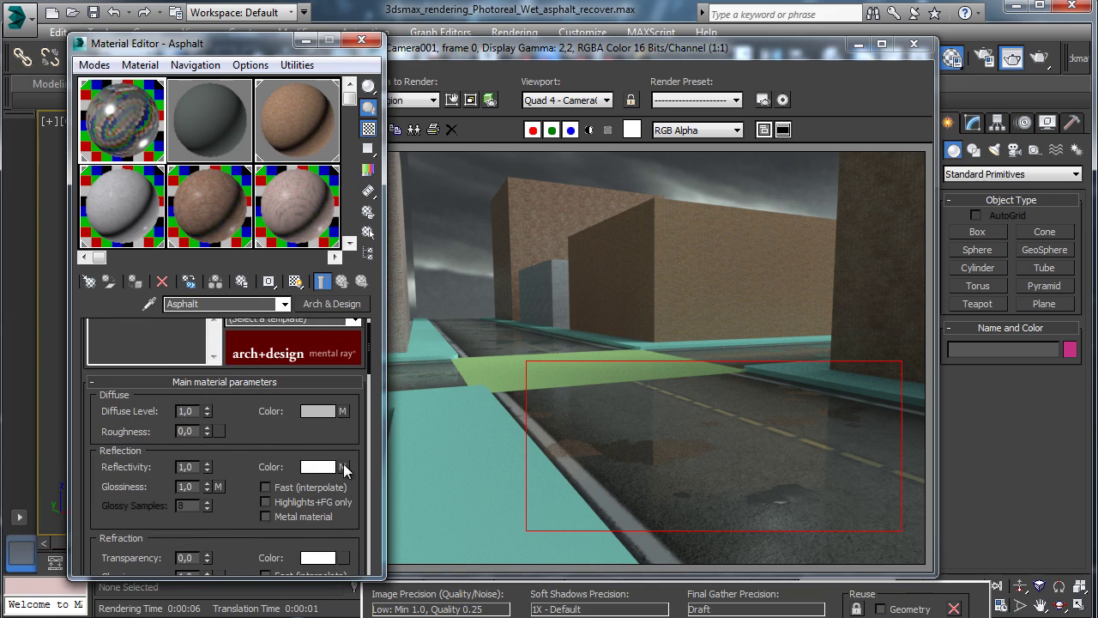
pyautogui.click(218, 486)
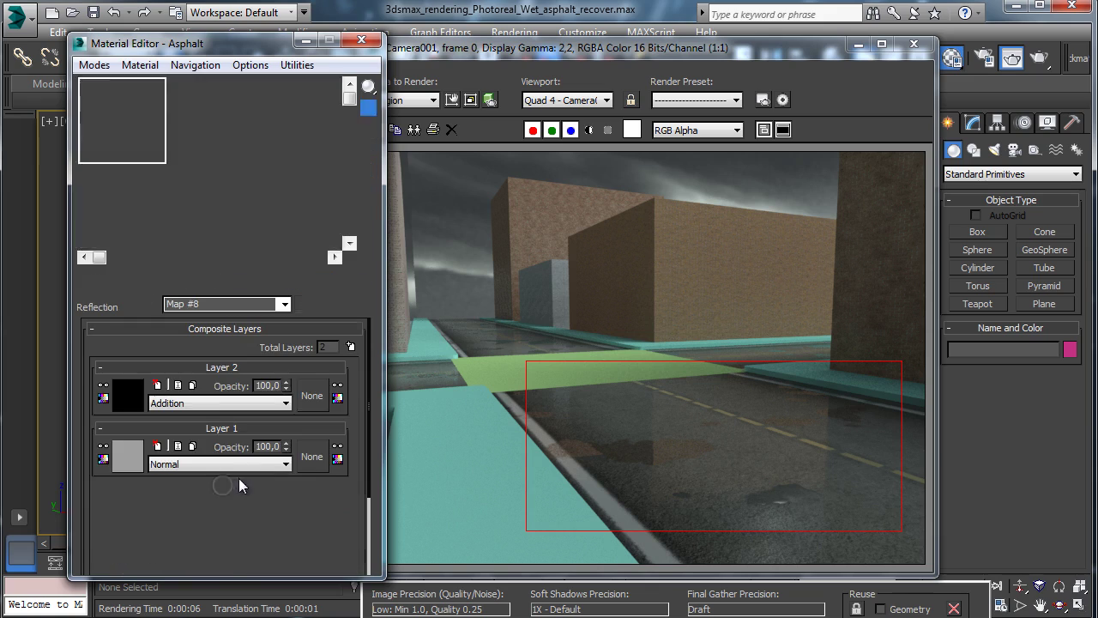
pyautogui.click(131, 399)
pyautogui.scroll(-2, 144, 392)
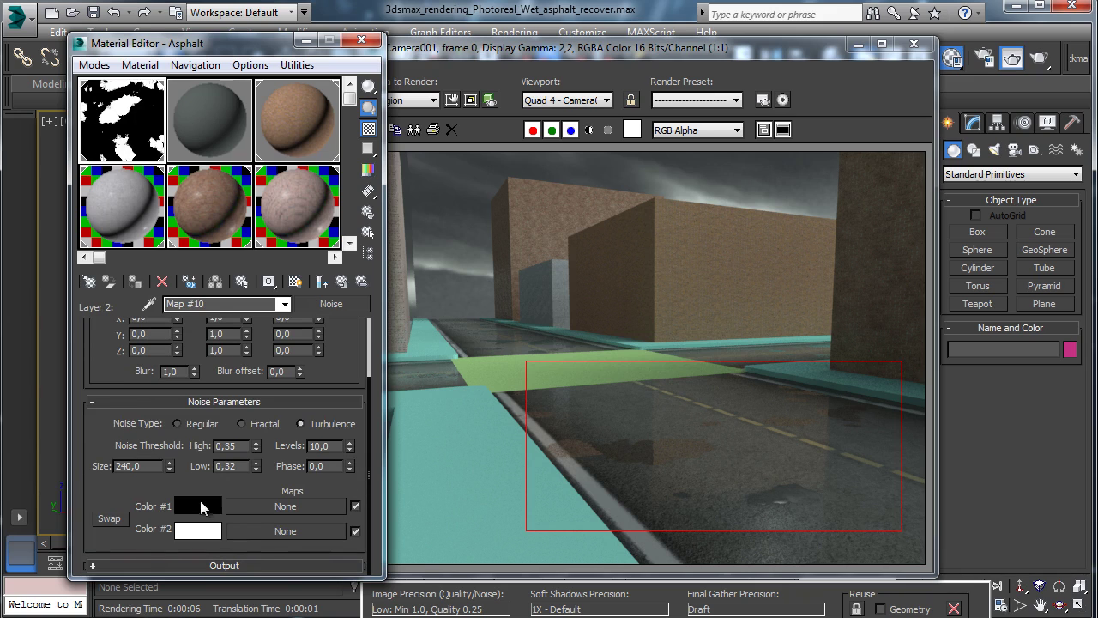
pyautogui.click(212, 506)
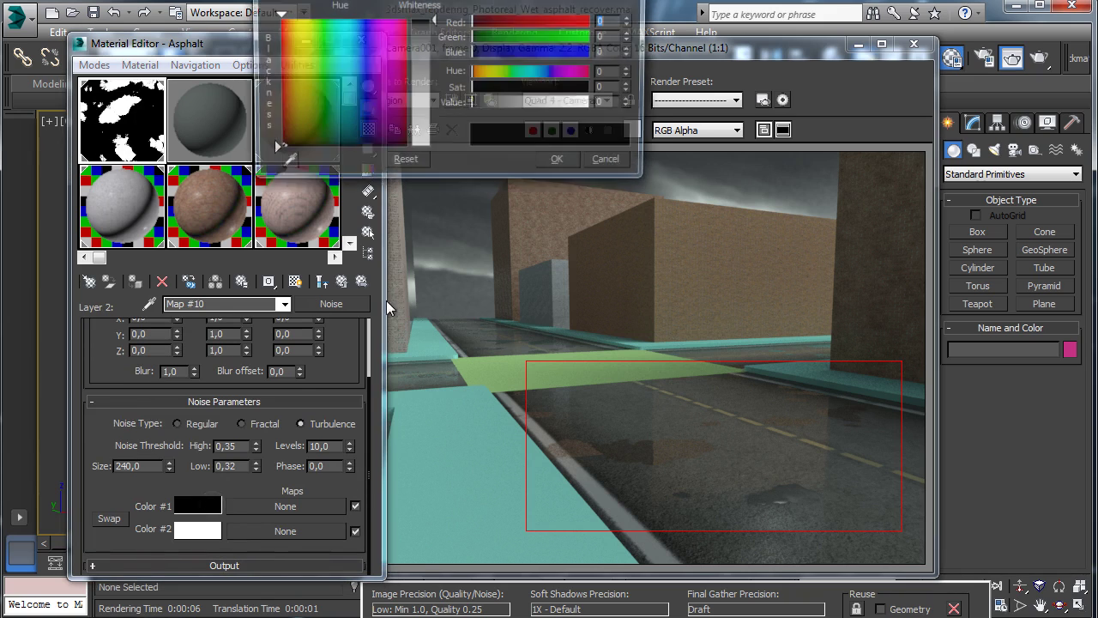
pyautogui.click(612, 163)
# Darken the R tint color of Layer 1 in the Asphalt material's glossiness composite and render the asphalt region.
pyautogui.click(322, 281)
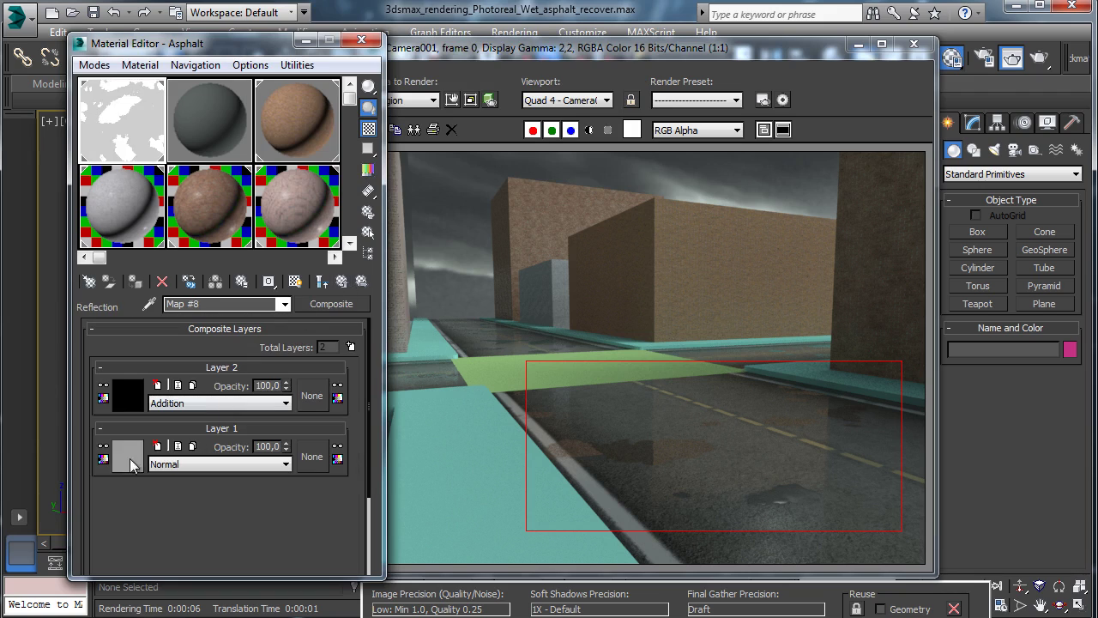
pyautogui.click(131, 461)
pyautogui.click(151, 364)
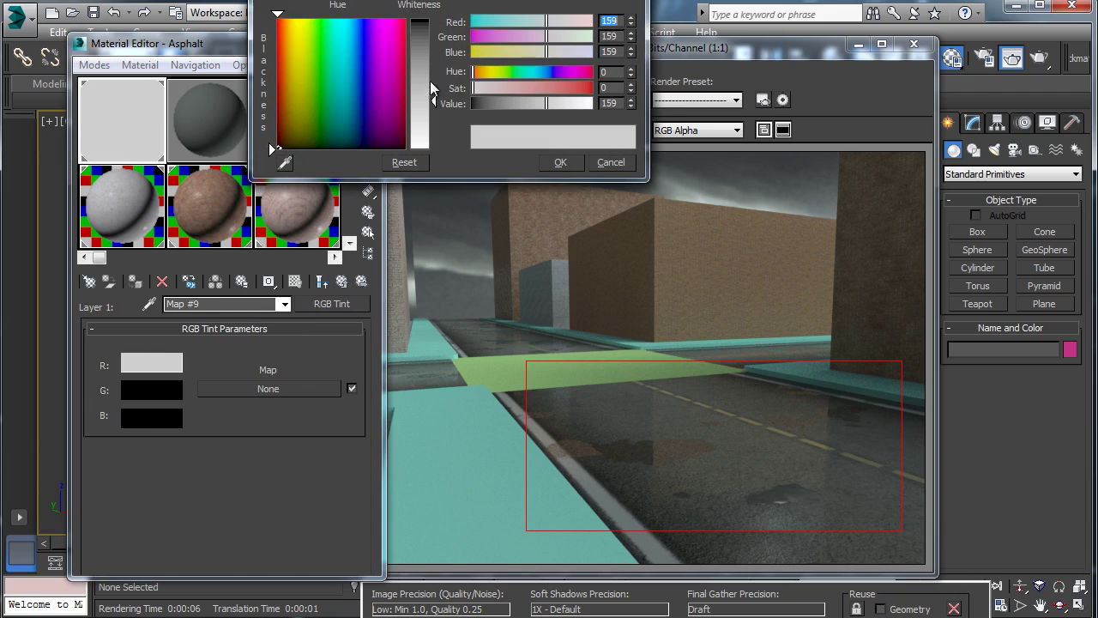
pyautogui.click(561, 163)
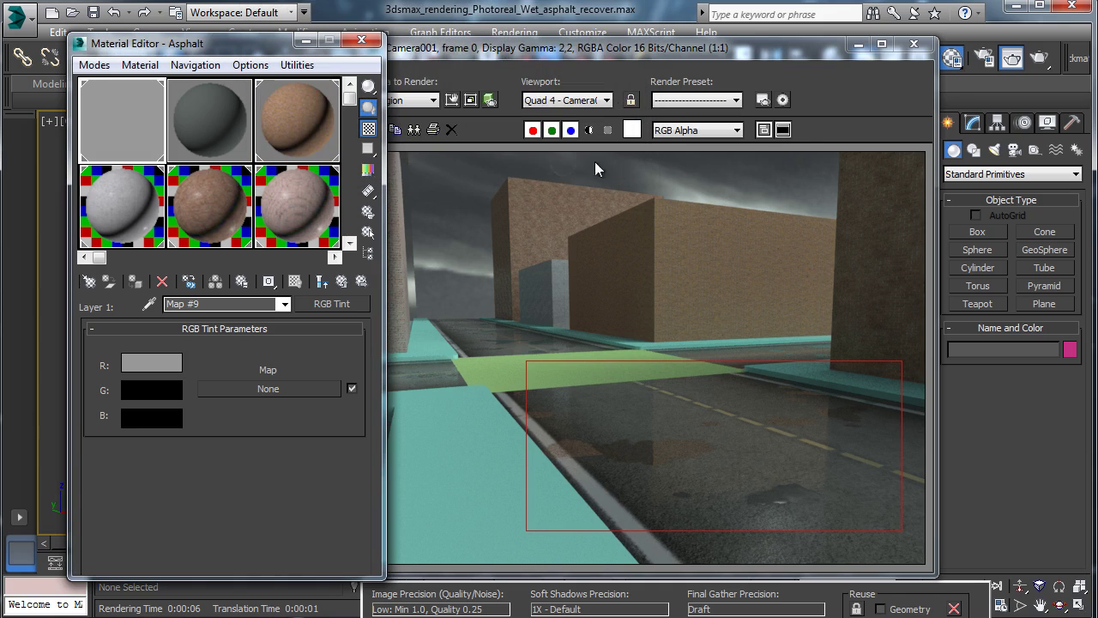
pyautogui.click(1044, 58)
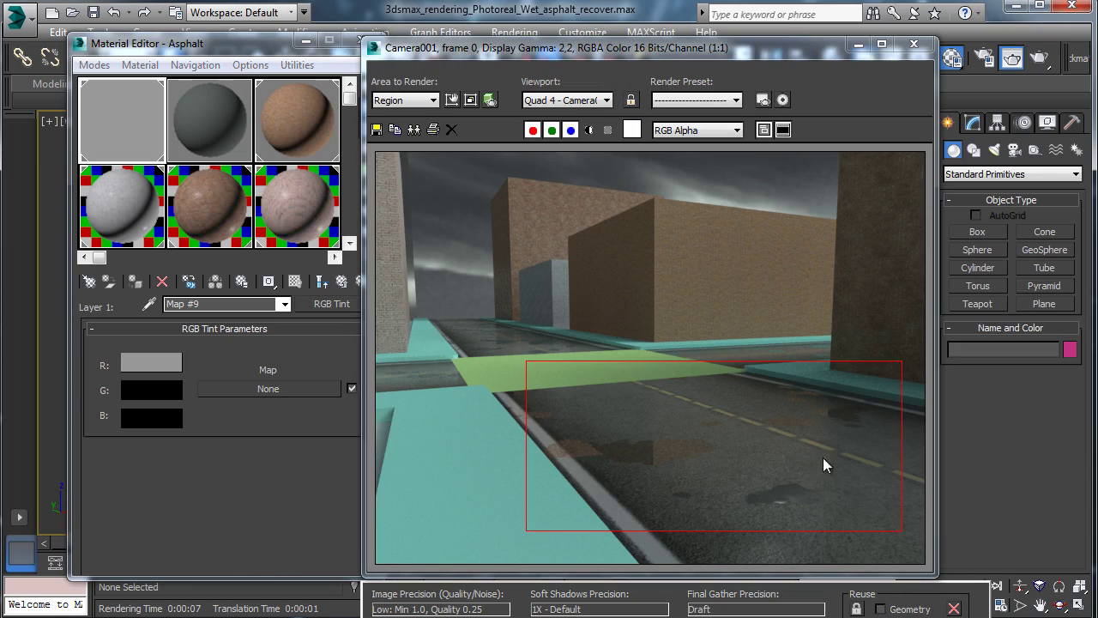
# Lighten Color #2 to near white in the noise map of Layer 2 in the Asphalt material's reflection color composite.
pyautogui.click(268, 437)
pyautogui.click(323, 280)
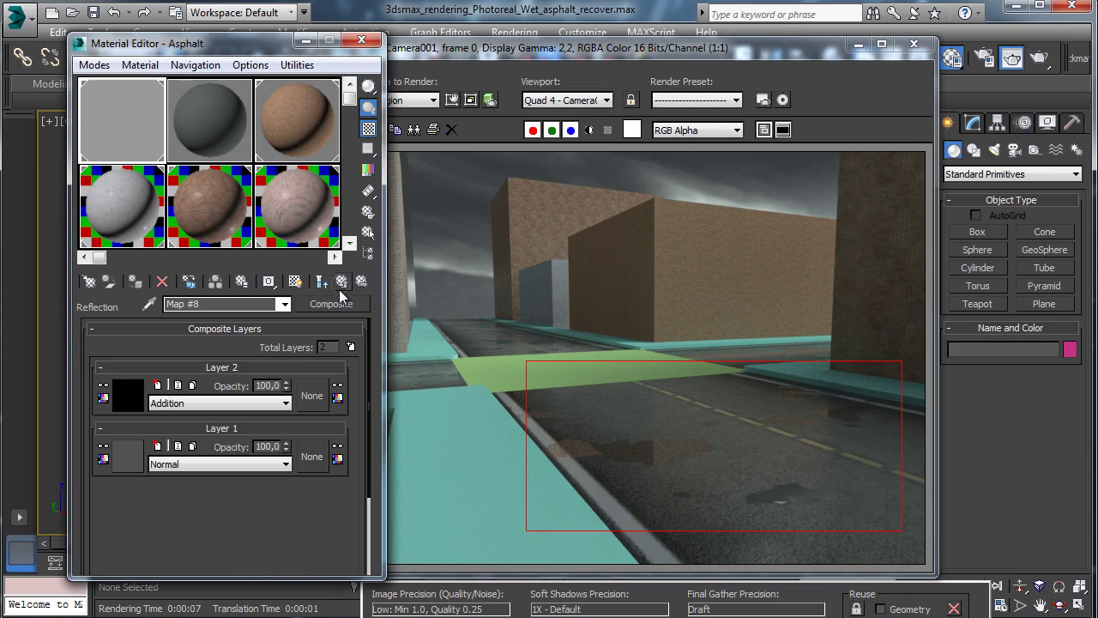
pyautogui.click(322, 281)
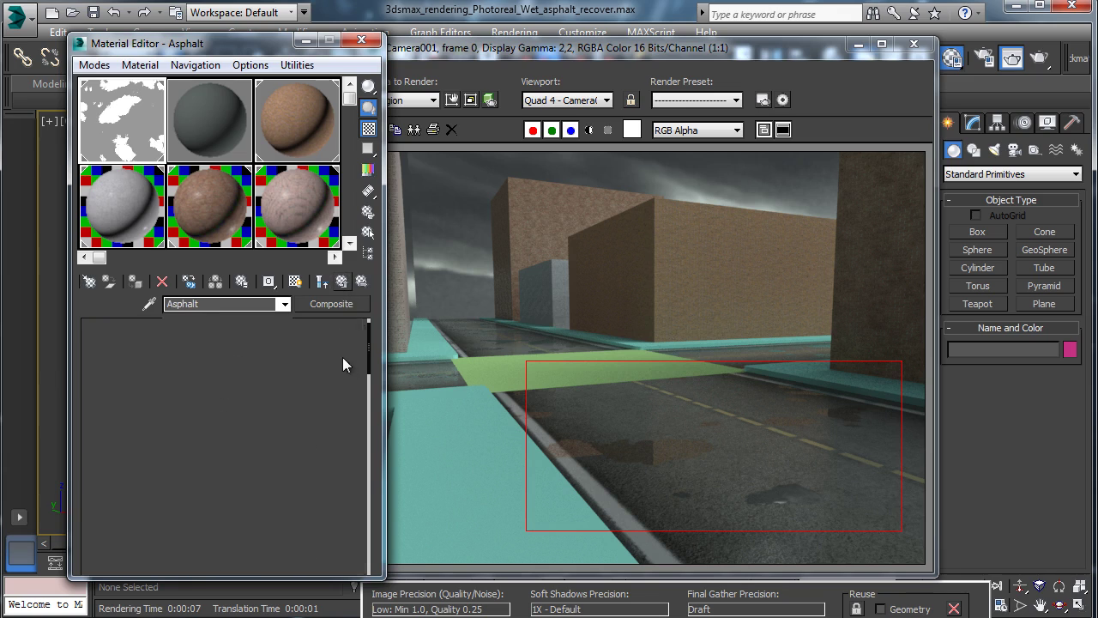
pyautogui.click(342, 467)
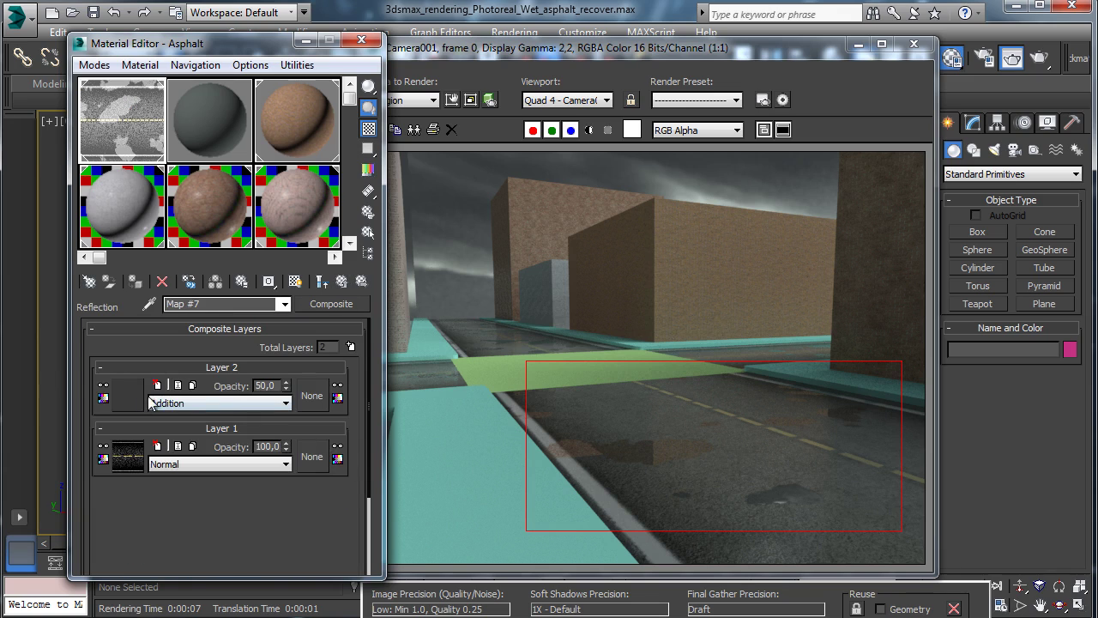
pyautogui.click(127, 397)
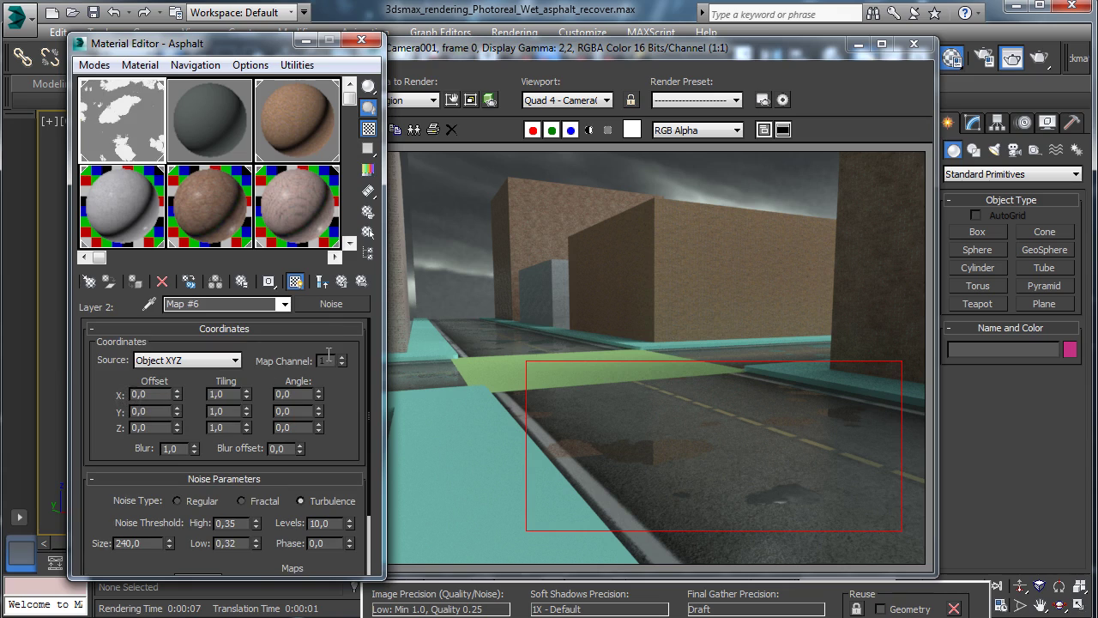
pyautogui.scroll(-3, 350, 439)
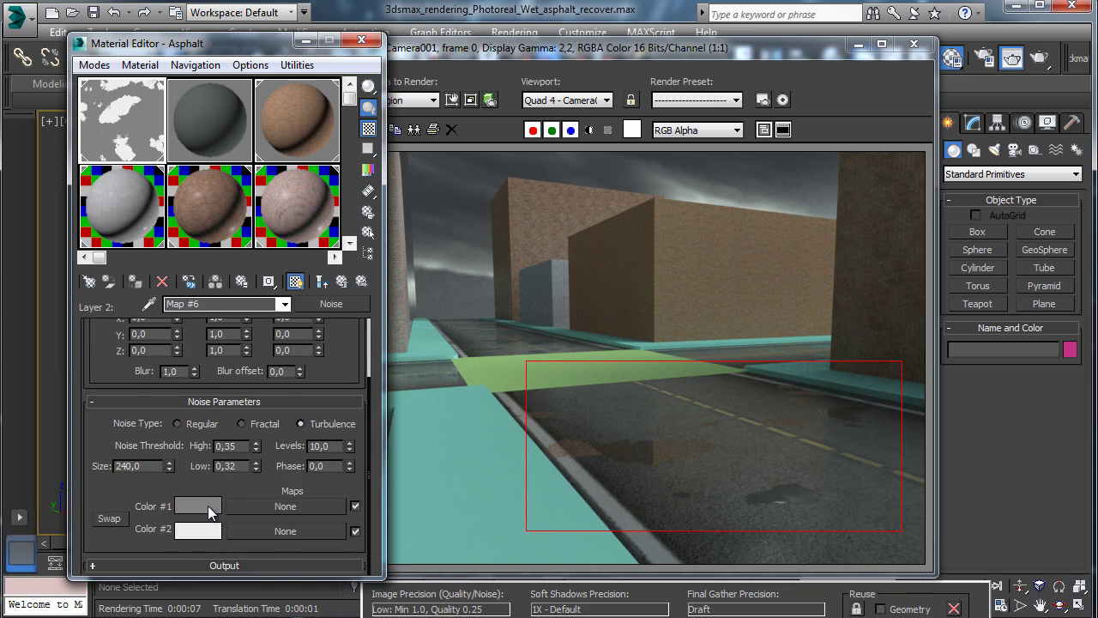
pyautogui.click(203, 531)
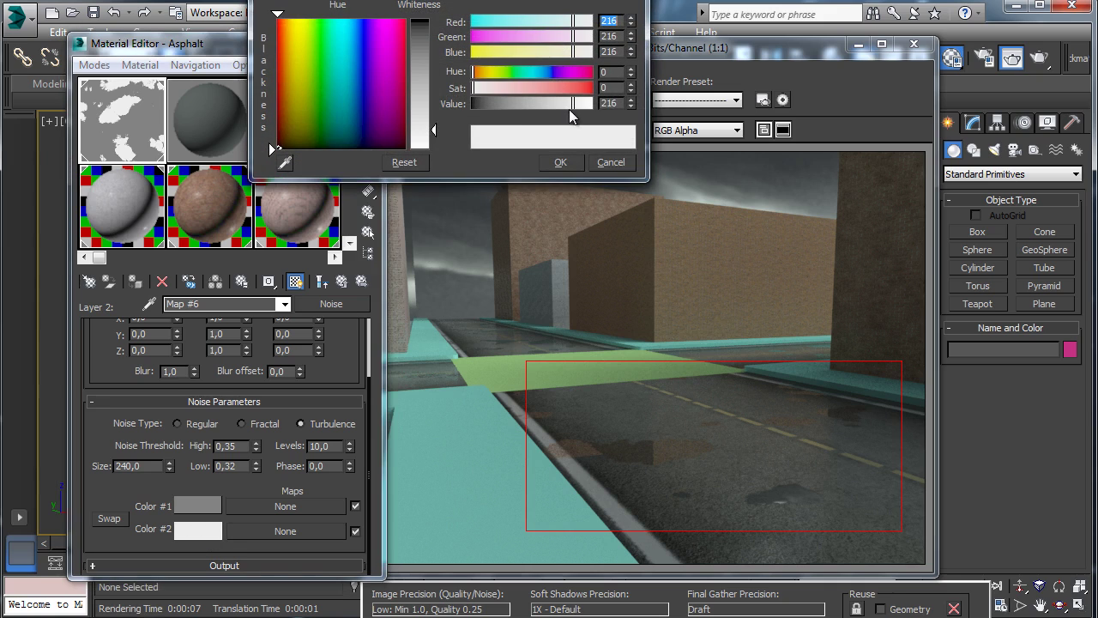
pyautogui.moveTo(574, 103); pyautogui.dragTo(589, 103)
pyautogui.click(560, 162)
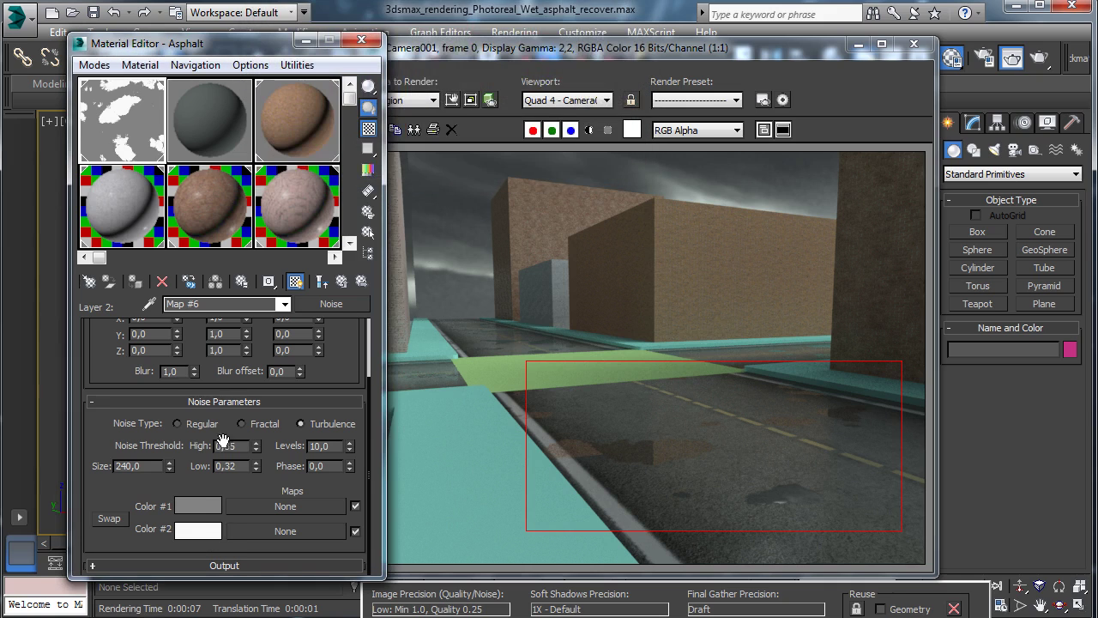
# Lighten Color #1 of the reflection noise map to a grey with value 111 and render the asphalt region.
pyautogui.click(198, 508)
pyautogui.moveTo(425, 71); pyautogui.dragTo(431, 79)
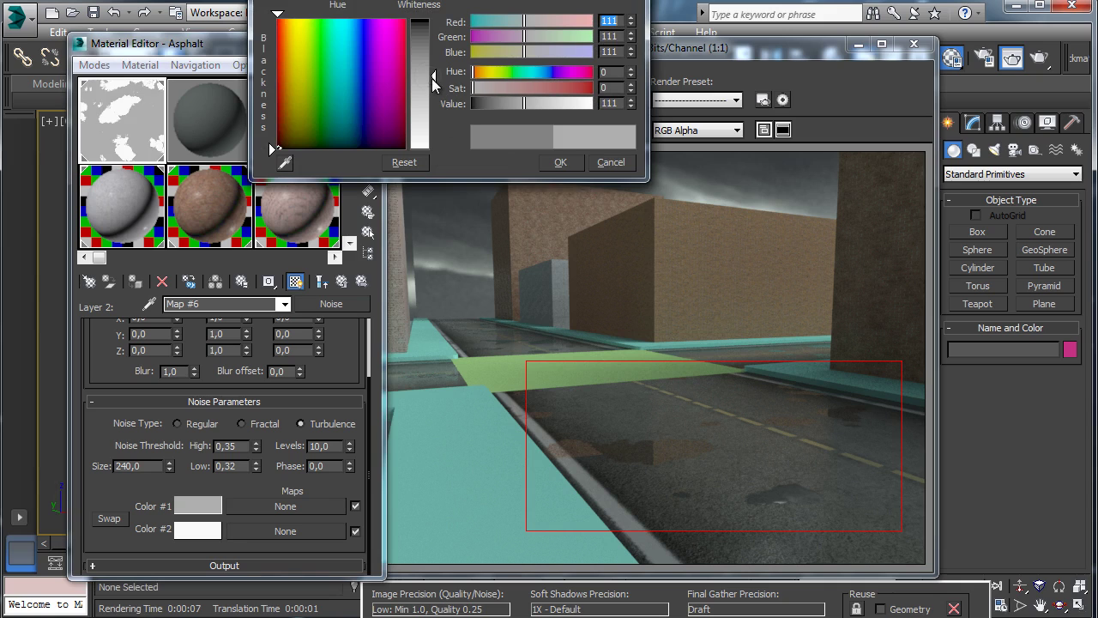
pyautogui.click(560, 162)
pyautogui.click(1048, 59)
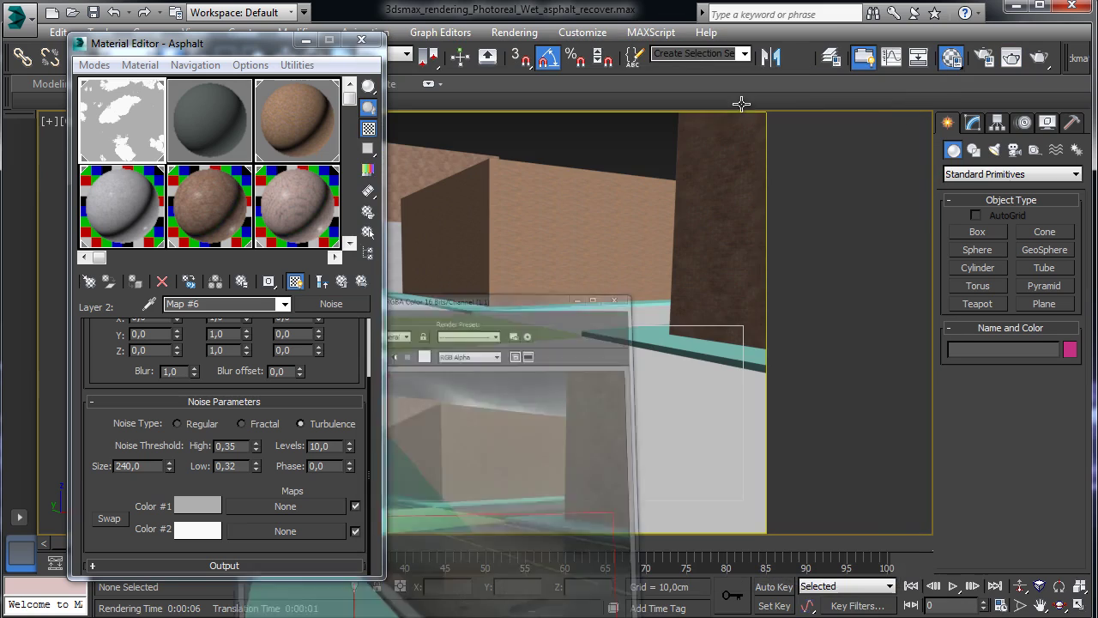
# Copy the Asphalt material to an empty slot, name it Asphalt_center and assign it to the green road patch at the intersection.
pyautogui.click(860, 44)
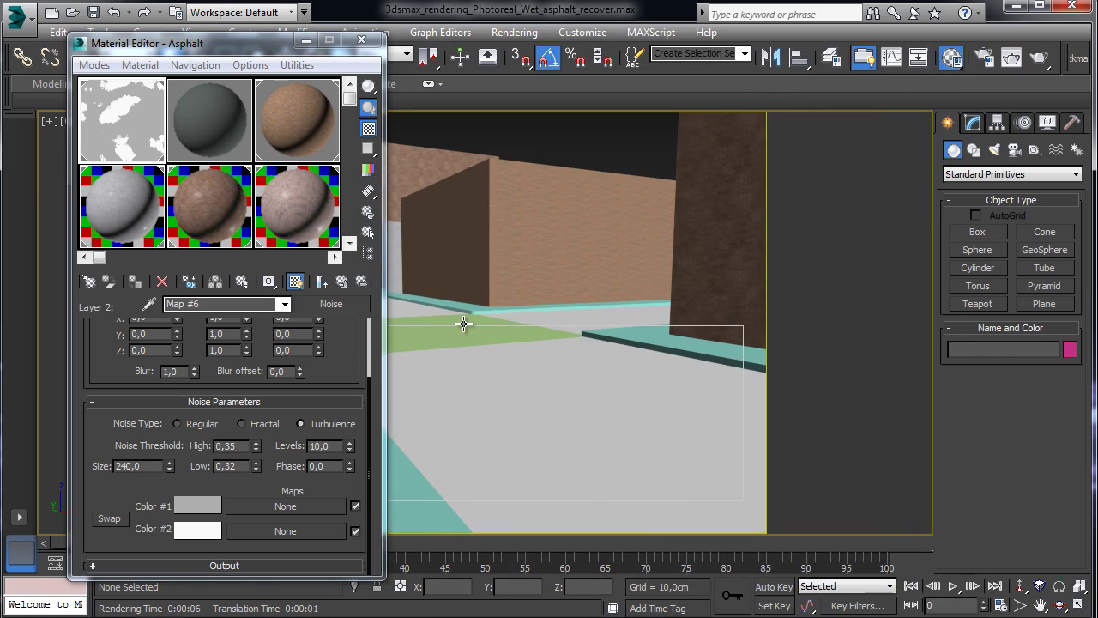
pyautogui.click(463, 324)
pyautogui.moveTo(166, 161); pyautogui.dragTo(172, 106, button='middle')
pyautogui.click(323, 281)
pyautogui.click(322, 281)
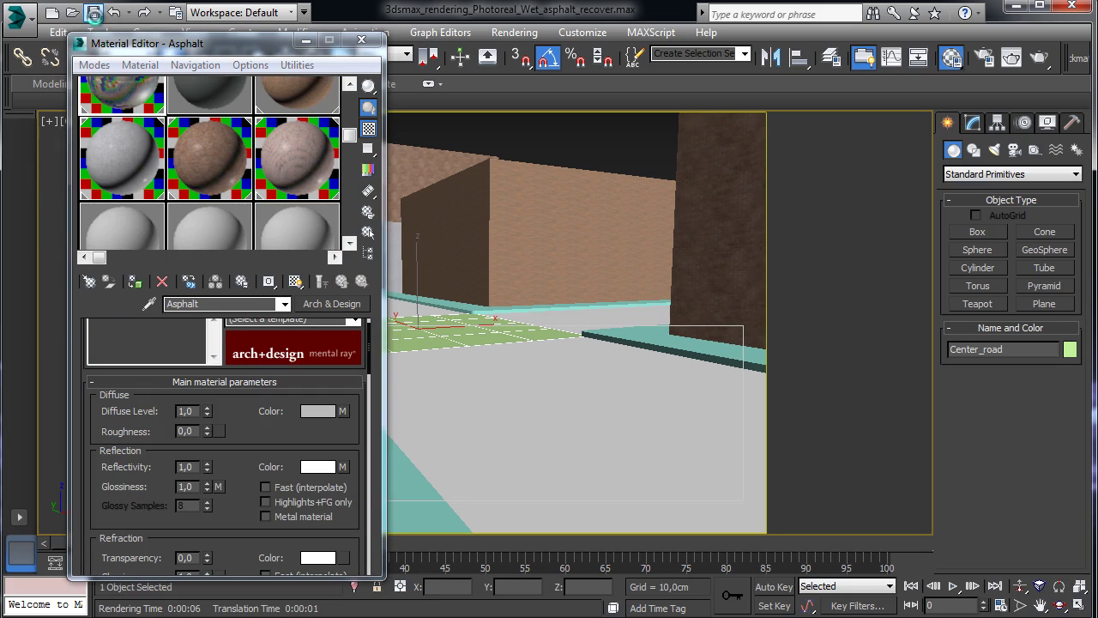
pyautogui.moveTo(127, 88); pyautogui.dragTo(115, 211)
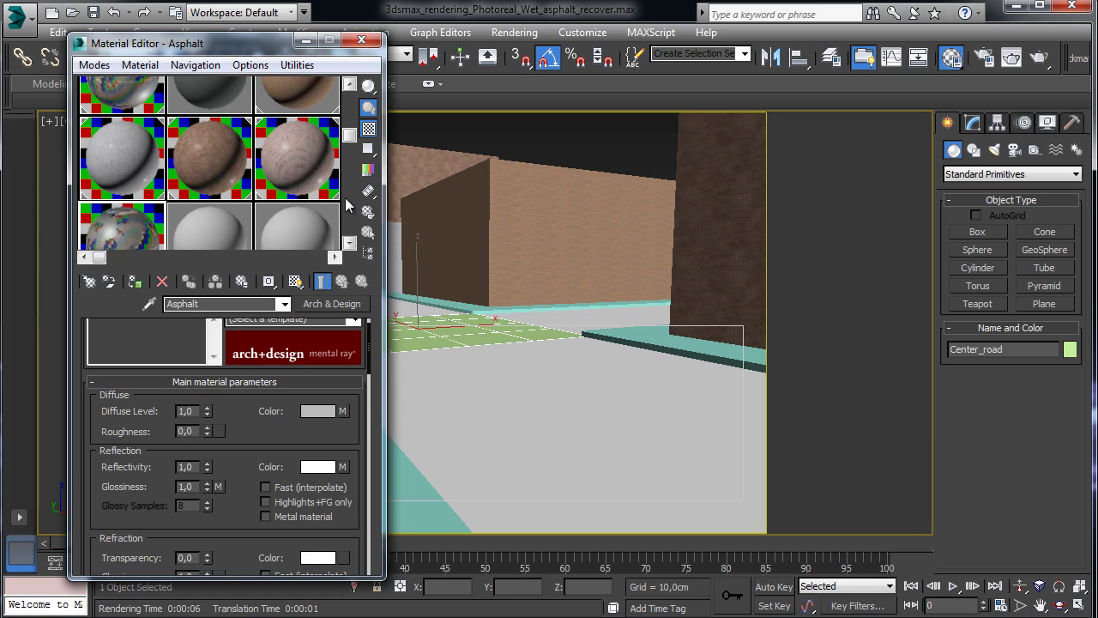
pyautogui.write('center')
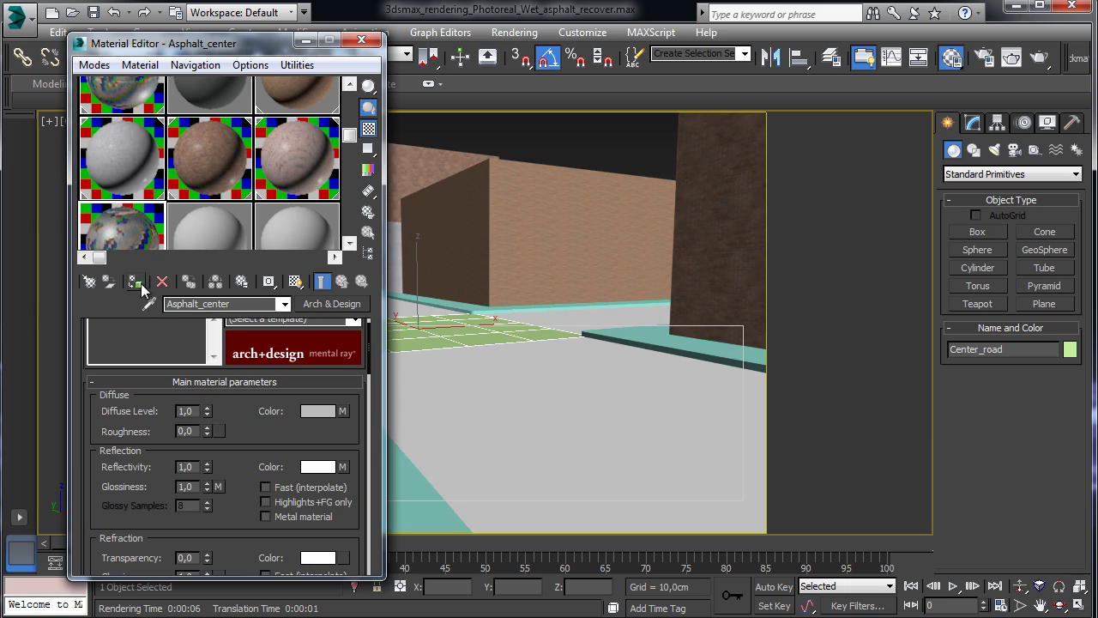
# Replace the substance in Layer 1 of Asphalt_center's diffuse color composite with Asphalt_02.sbsar.
pyautogui.click(344, 412)
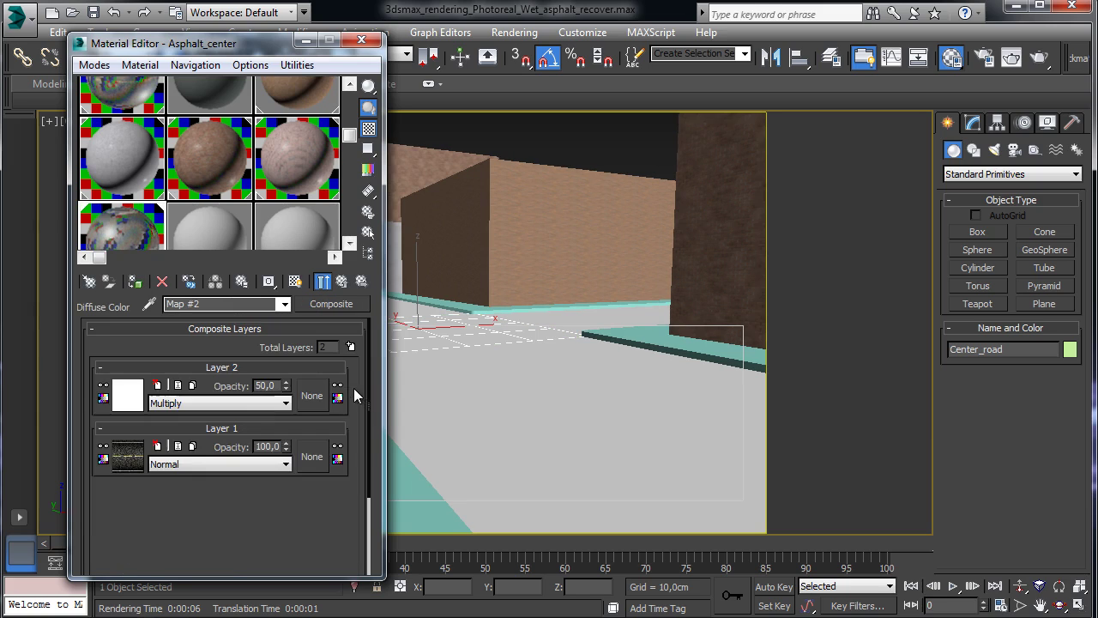
pyautogui.click(129, 447)
pyautogui.click(282, 348)
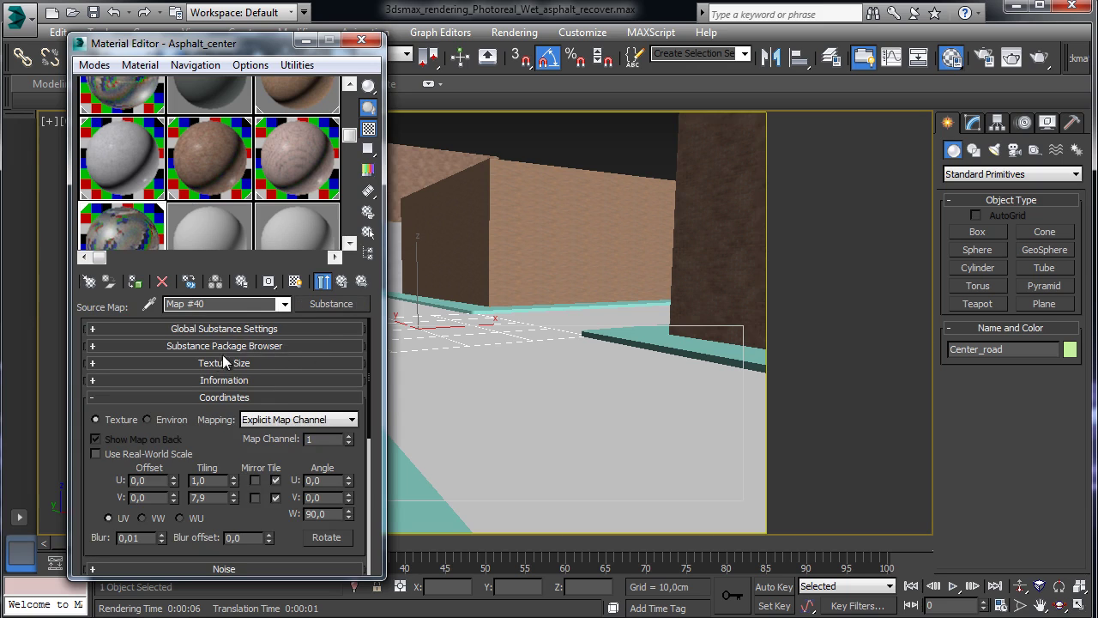
pyautogui.click(228, 346)
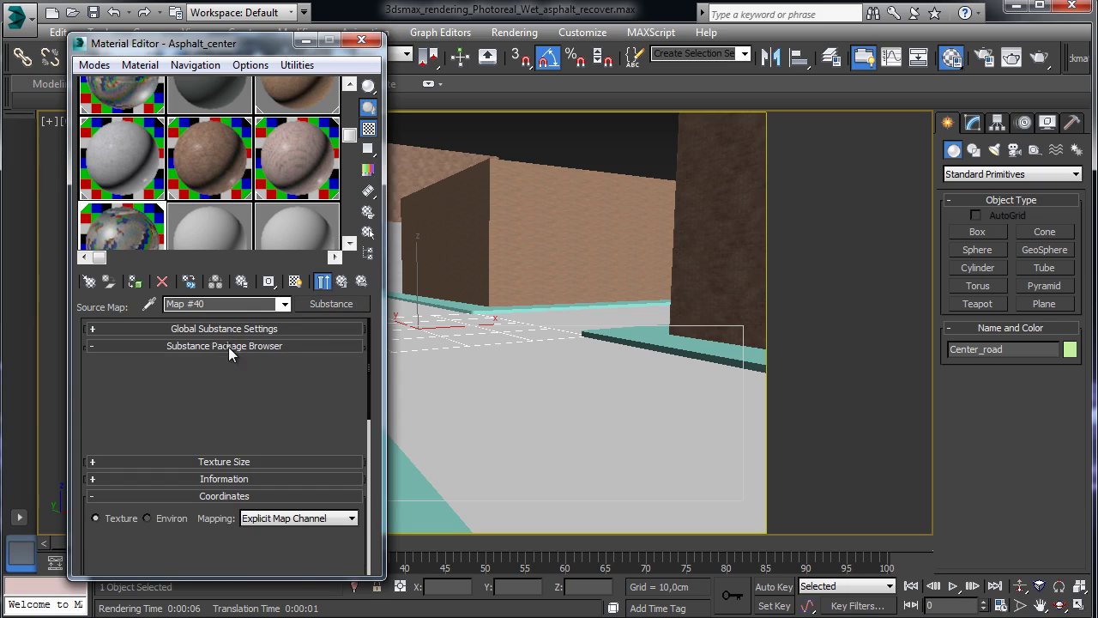
pyautogui.click(206, 374)
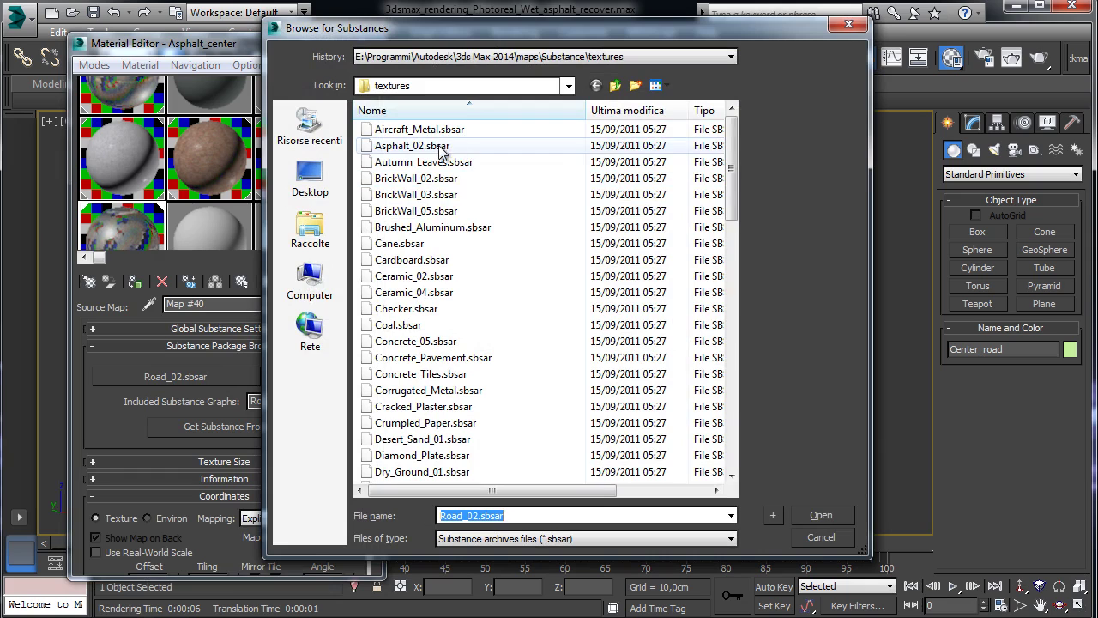
pyautogui.click(443, 146)
pyautogui.click(819, 515)
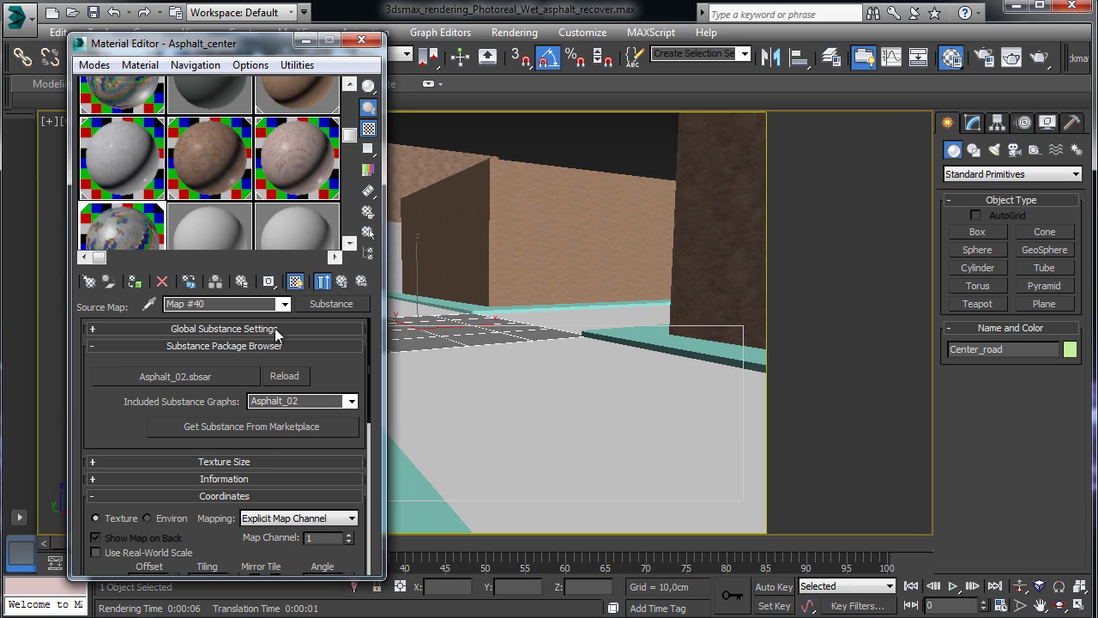
# Replace the substance in Layer 1 of Asphalt_center's reflection color composite with Asphalt_02.sbsar.
pyautogui.click(342, 282)
pyautogui.click(344, 284)
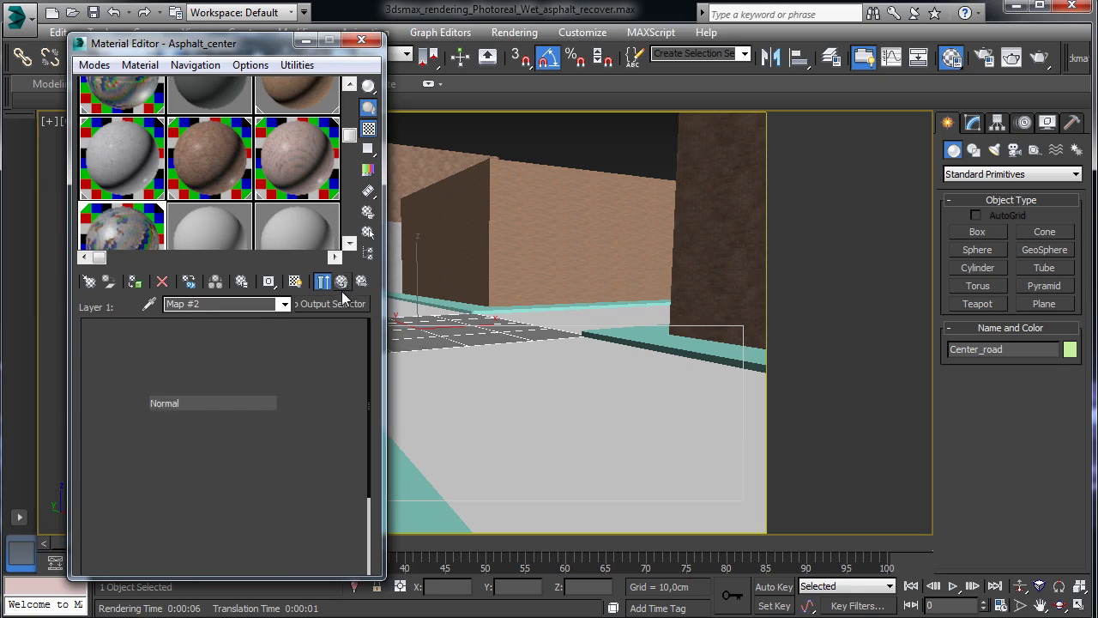
pyautogui.click(342, 282)
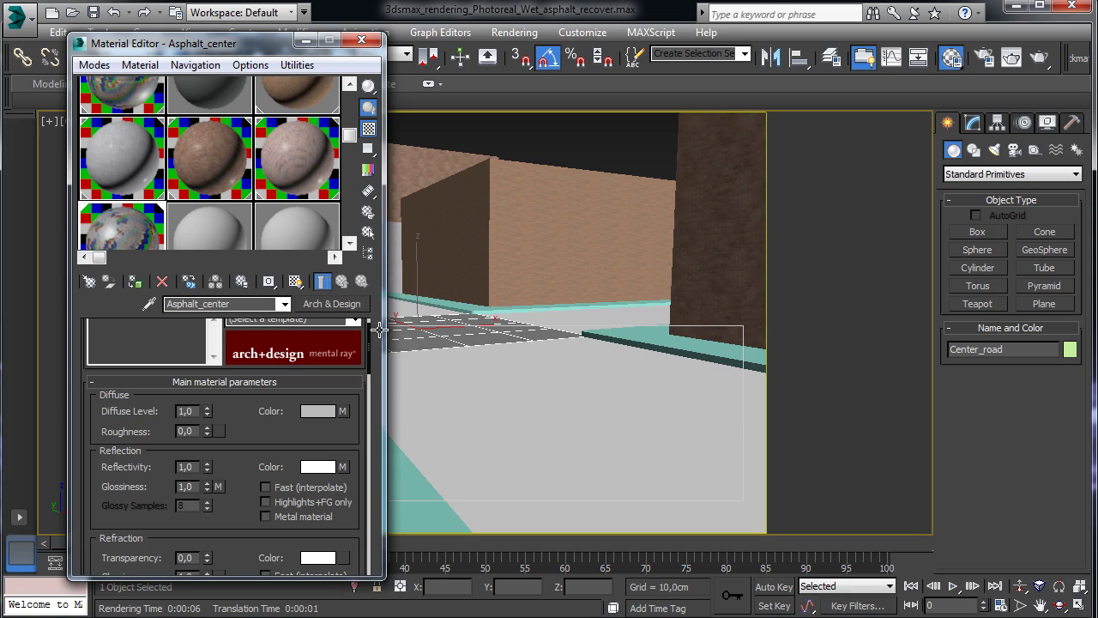
pyautogui.click(343, 467)
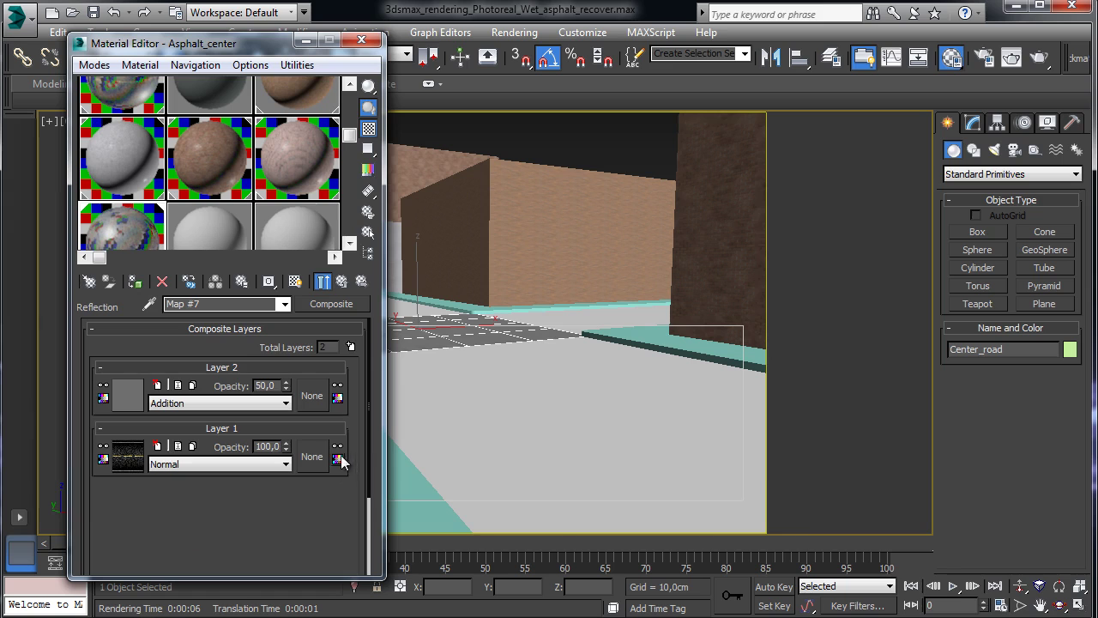
pyautogui.click(130, 464)
pyautogui.click(235, 345)
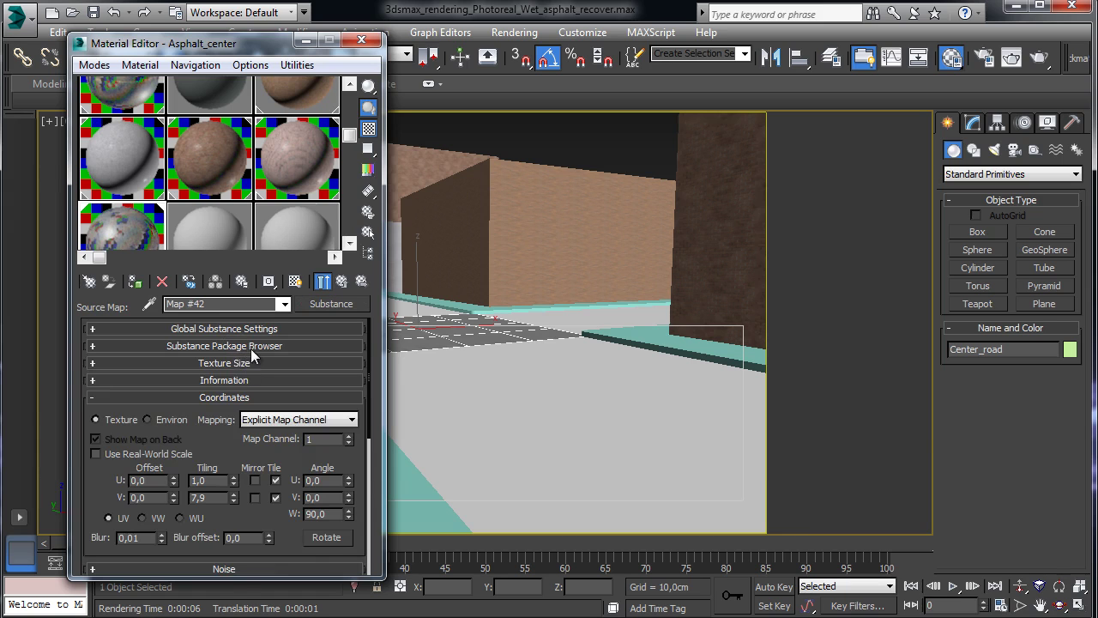
pyautogui.click(251, 351)
pyautogui.click(229, 375)
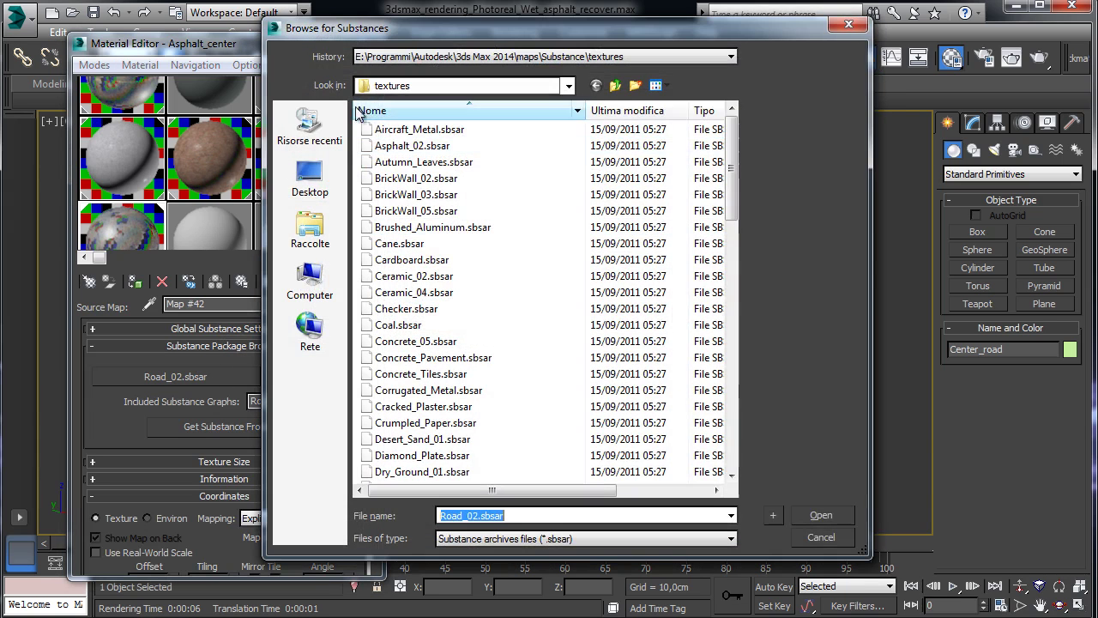
pyautogui.doubleClick(437, 150)
pyautogui.click(342, 283)
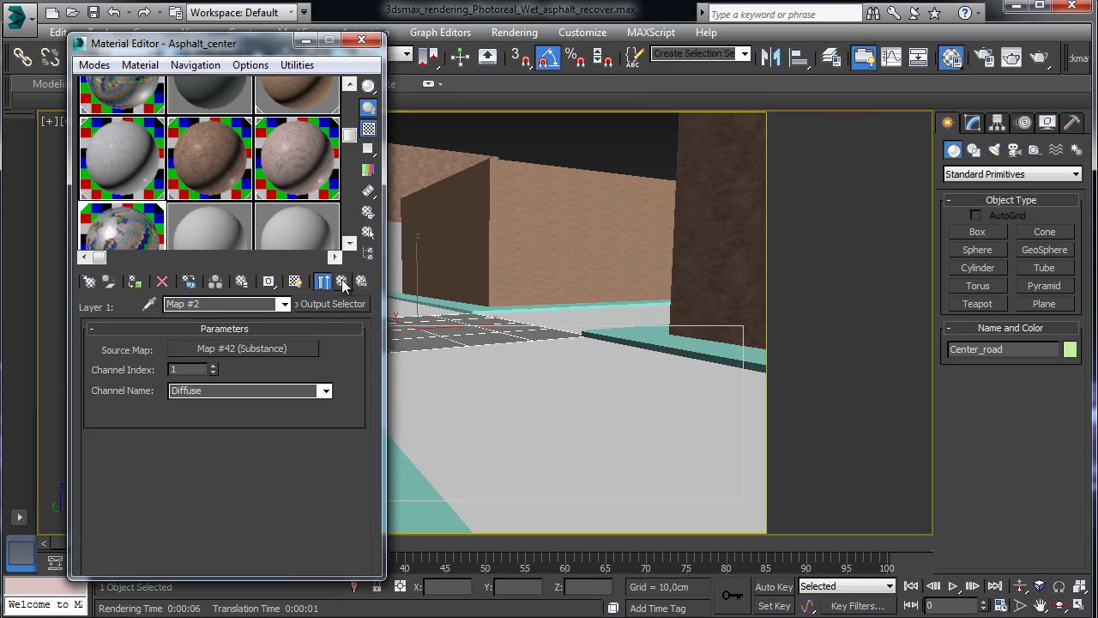
pyautogui.click(341, 283)
pyautogui.click(341, 283)
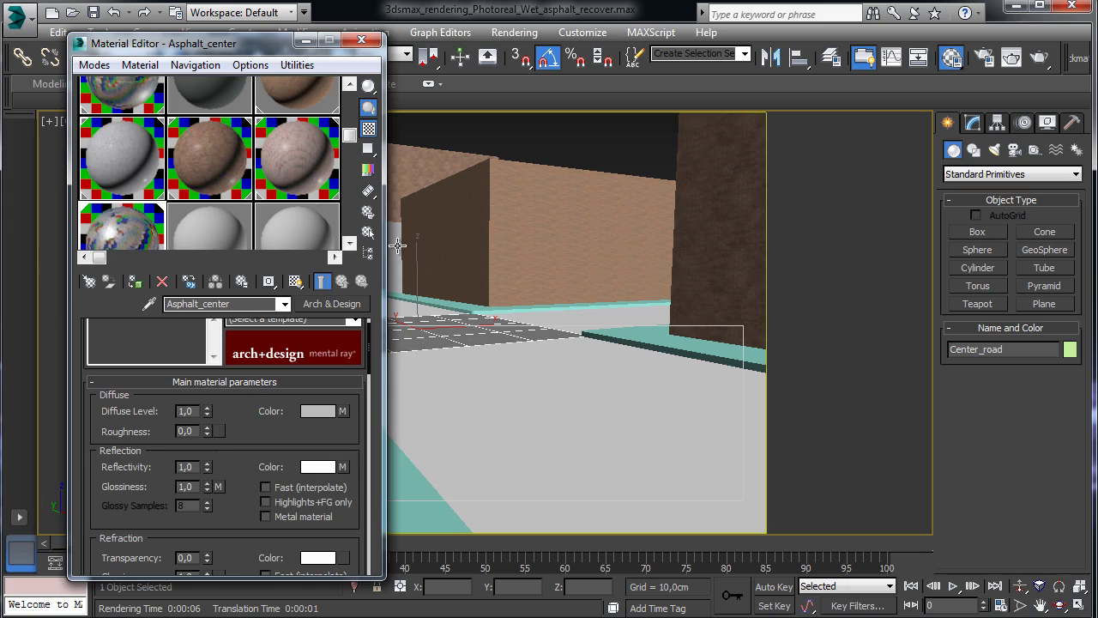
# Inspect Layer 1 and Layer 2 of Asphalt_center's reflection glossiness composite for maps that need replacing.
pyautogui.scroll(-2, 240, 425)
pyautogui.click(219, 424)
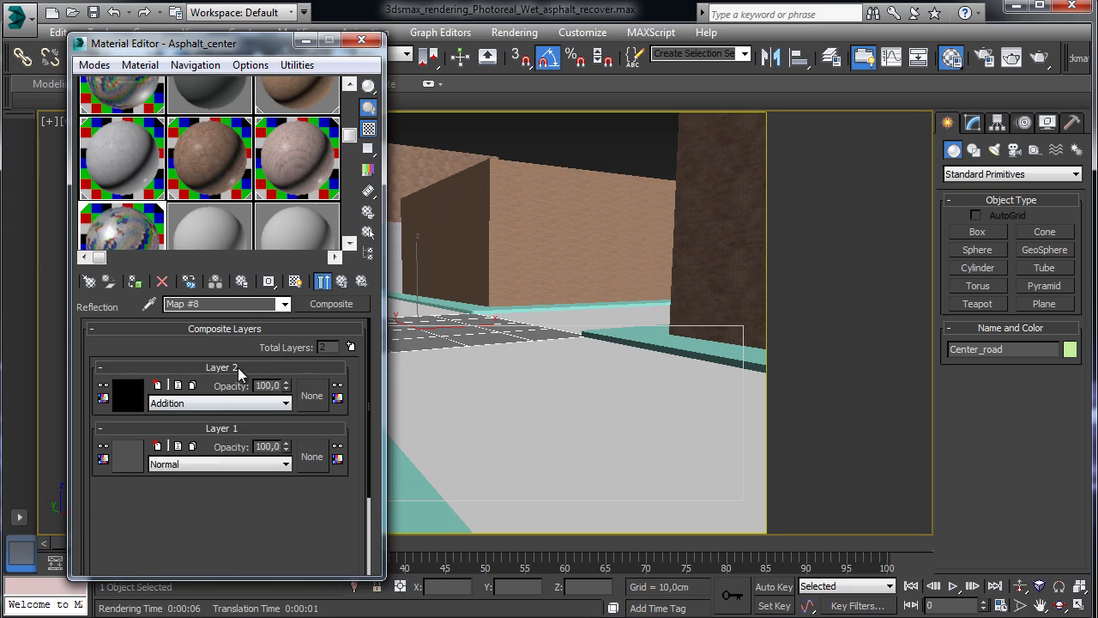
pyautogui.click(135, 445)
pyautogui.click(342, 282)
pyautogui.click(128, 395)
pyautogui.click(341, 282)
pyautogui.click(342, 283)
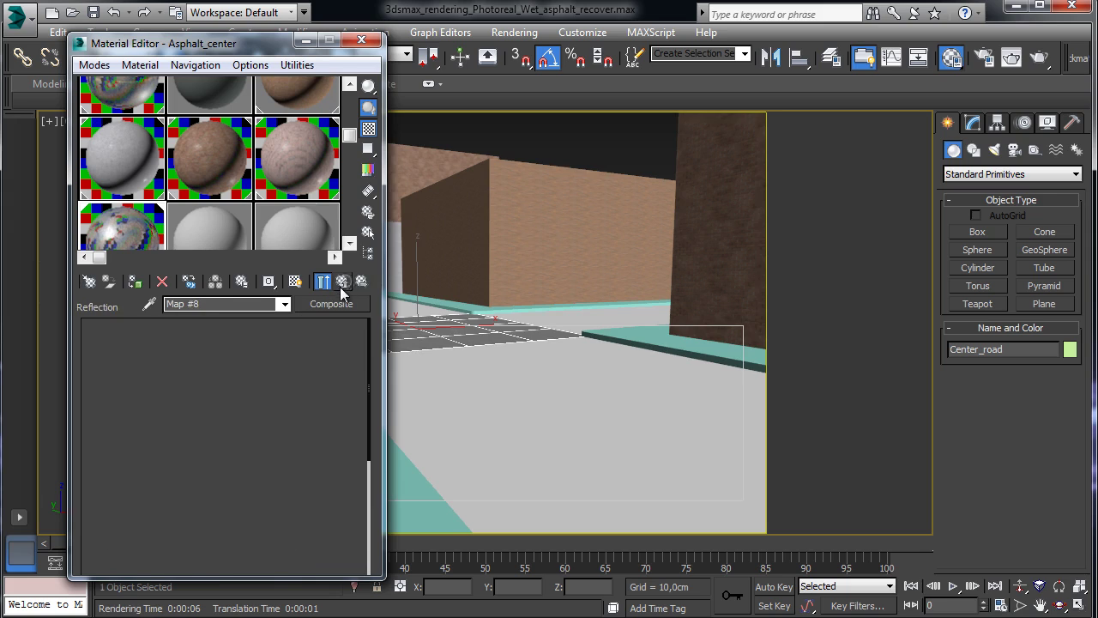
# Replace the substance in Layer 1 of Asphalt_center's bump composite with Asphalt_02.sbsar.
pyautogui.scroll(-10, 238, 409)
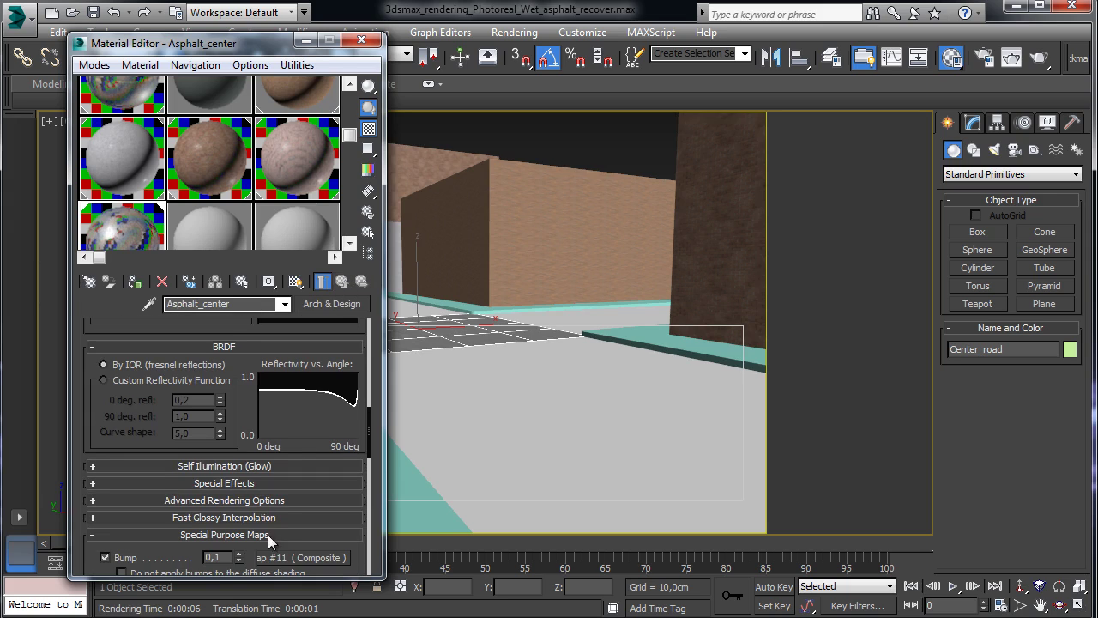
pyautogui.click(276, 557)
pyautogui.click(135, 444)
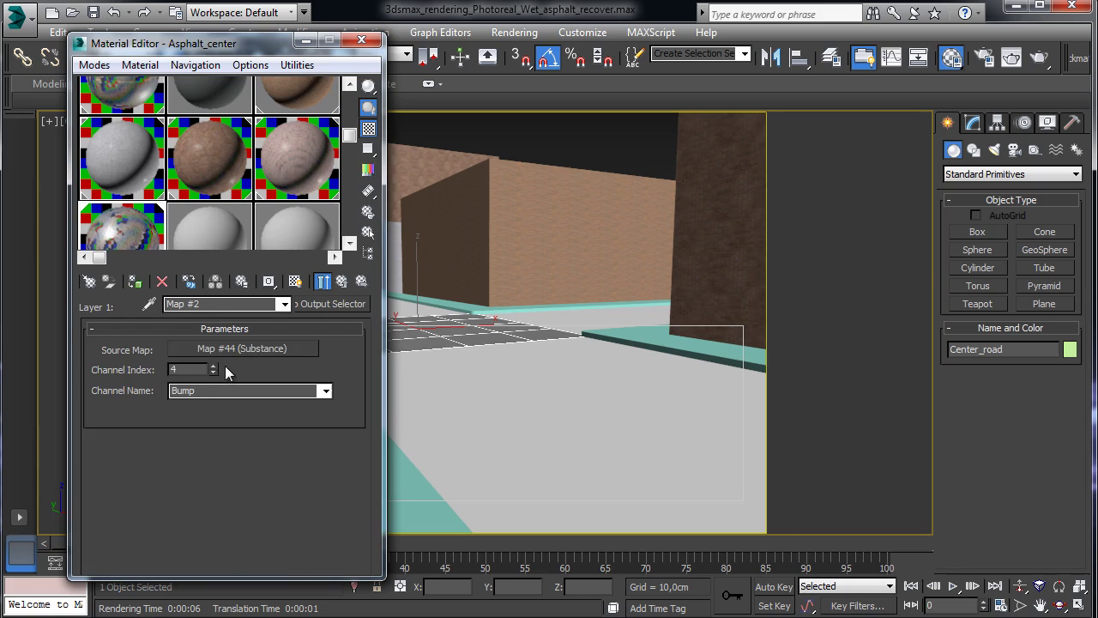
pyautogui.click(217, 347)
pyautogui.click(207, 345)
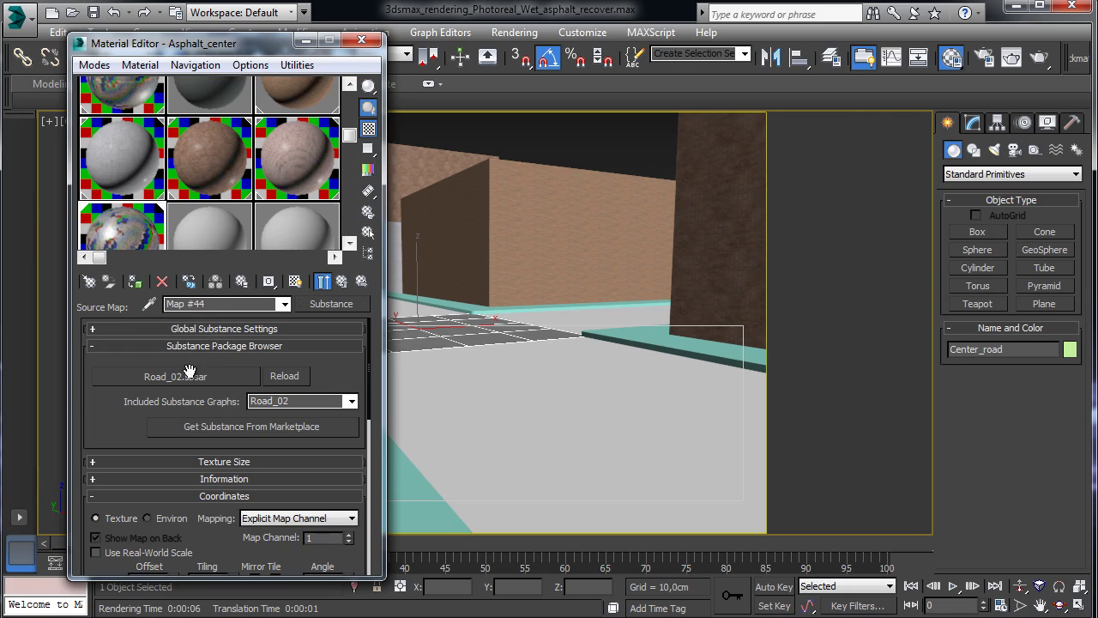
pyautogui.click(175, 376)
pyautogui.click(417, 149)
pyautogui.doubleClick(426, 148)
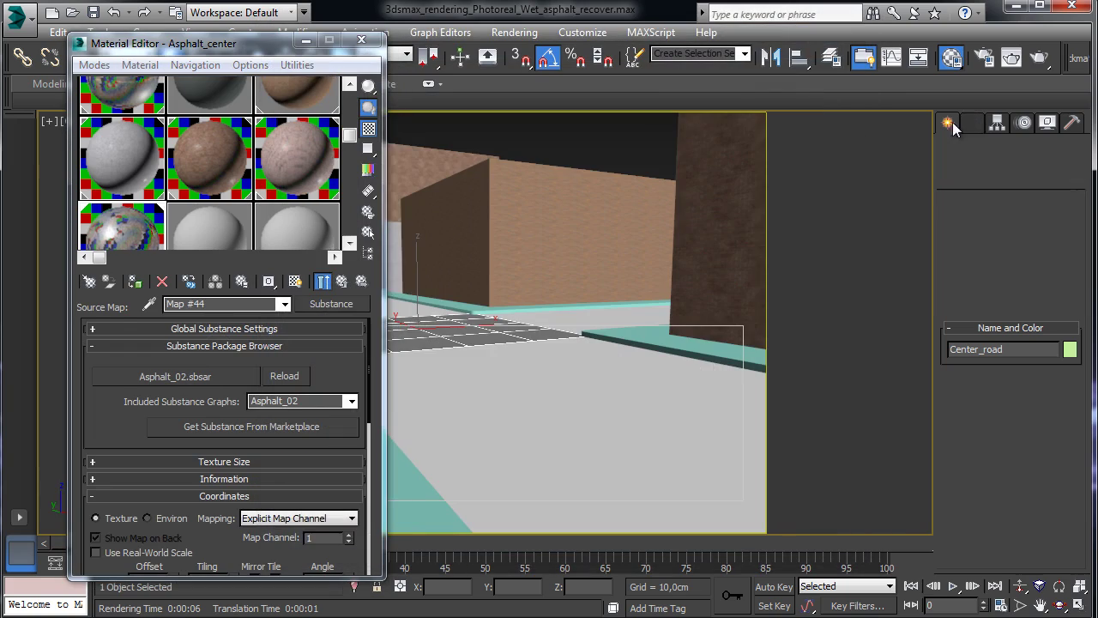
# Move the render region over the green intersection patch and render that region.
pyautogui.click(1013, 57)
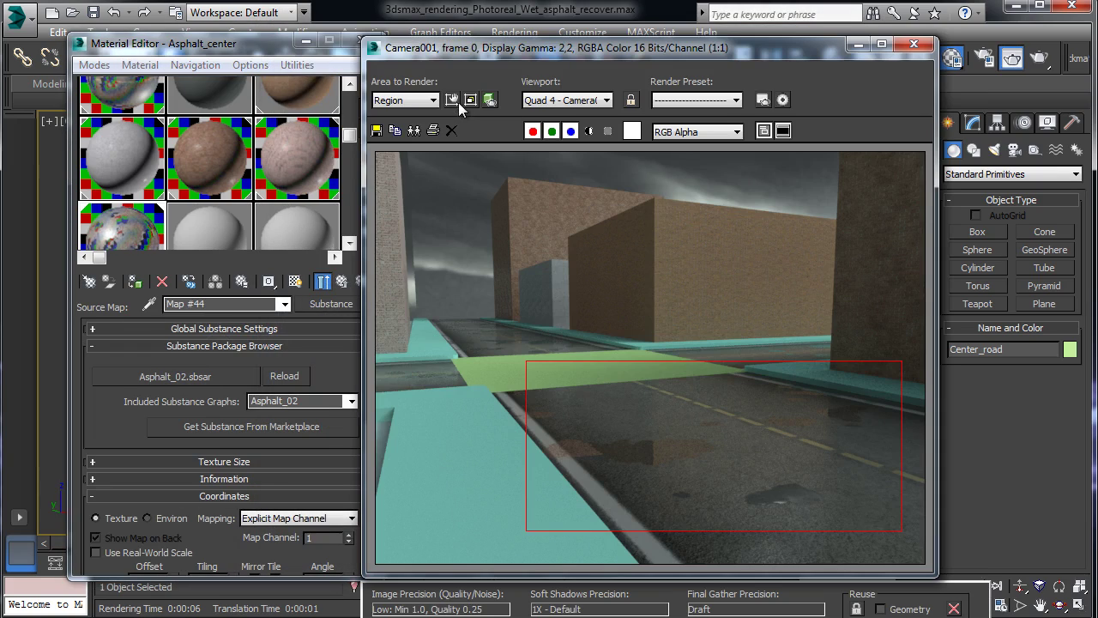
pyautogui.click(451, 100)
pyautogui.moveTo(691, 417); pyautogui.dragTo(562, 300)
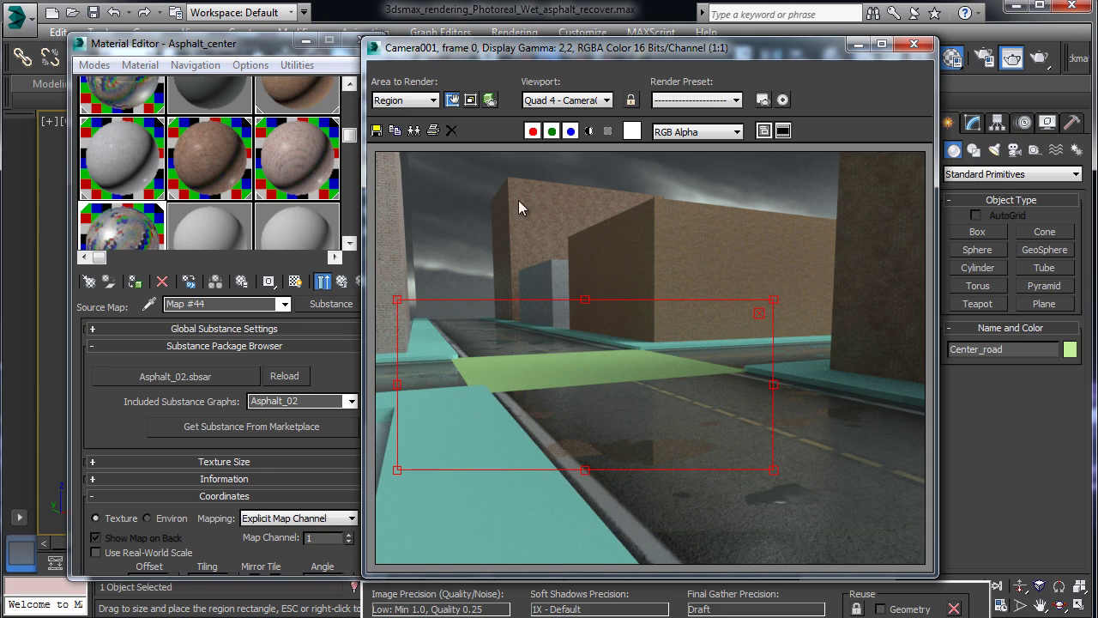
pyautogui.click(452, 100)
pyautogui.click(1039, 57)
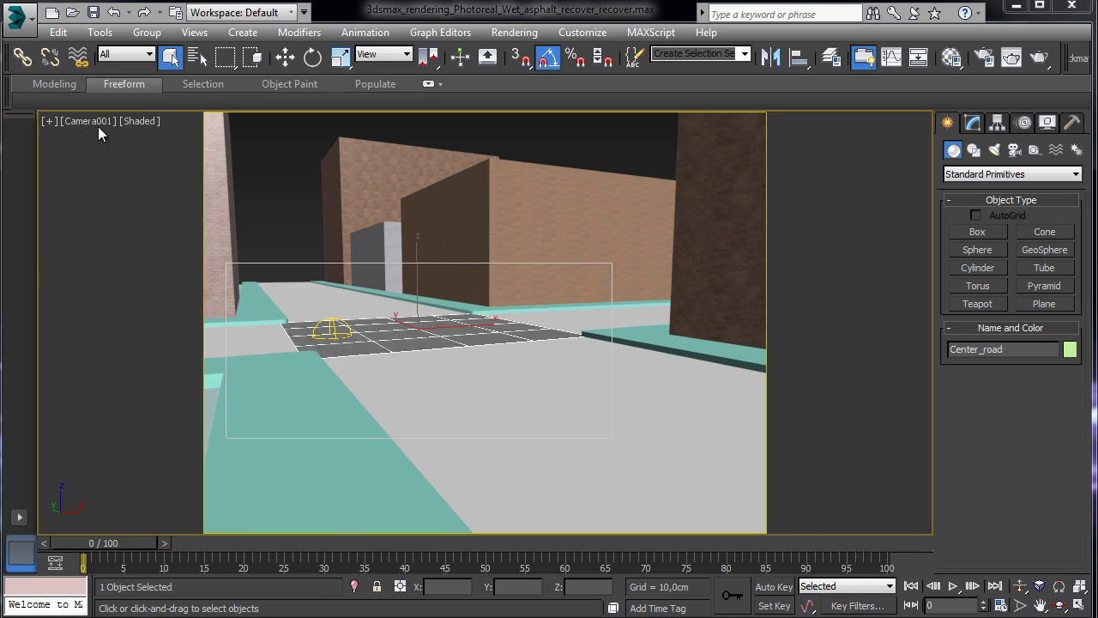
# Switch the camera viewport to Perspective and orbit to view the intersection road patch from above.
pyautogui.click(98, 126)
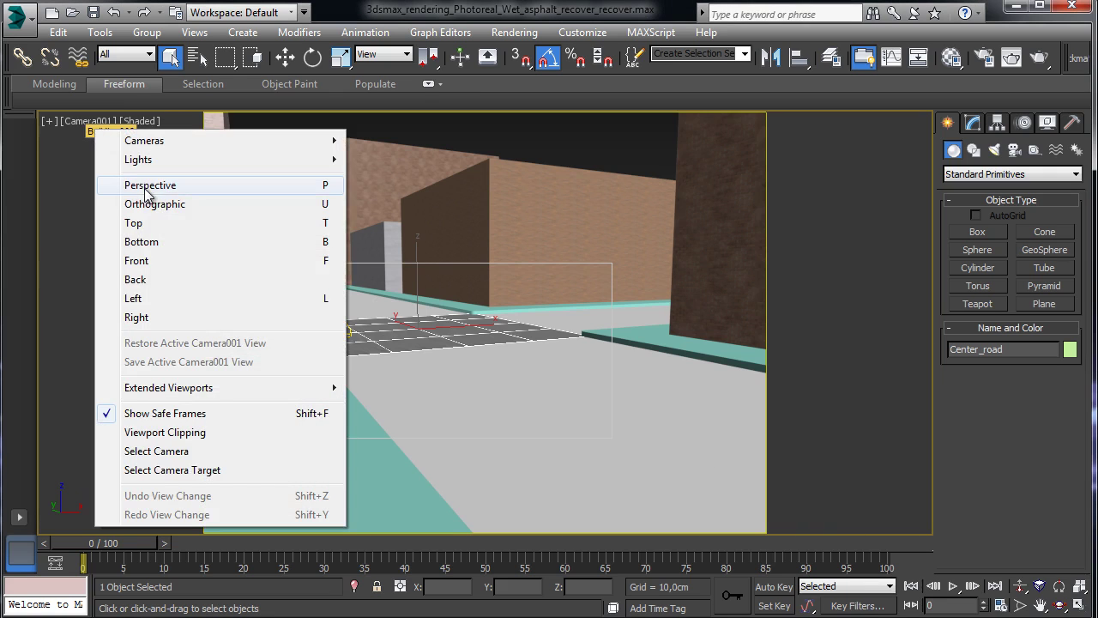
pyautogui.click(146, 186)
pyautogui.click(1019, 590)
pyautogui.click(1060, 605)
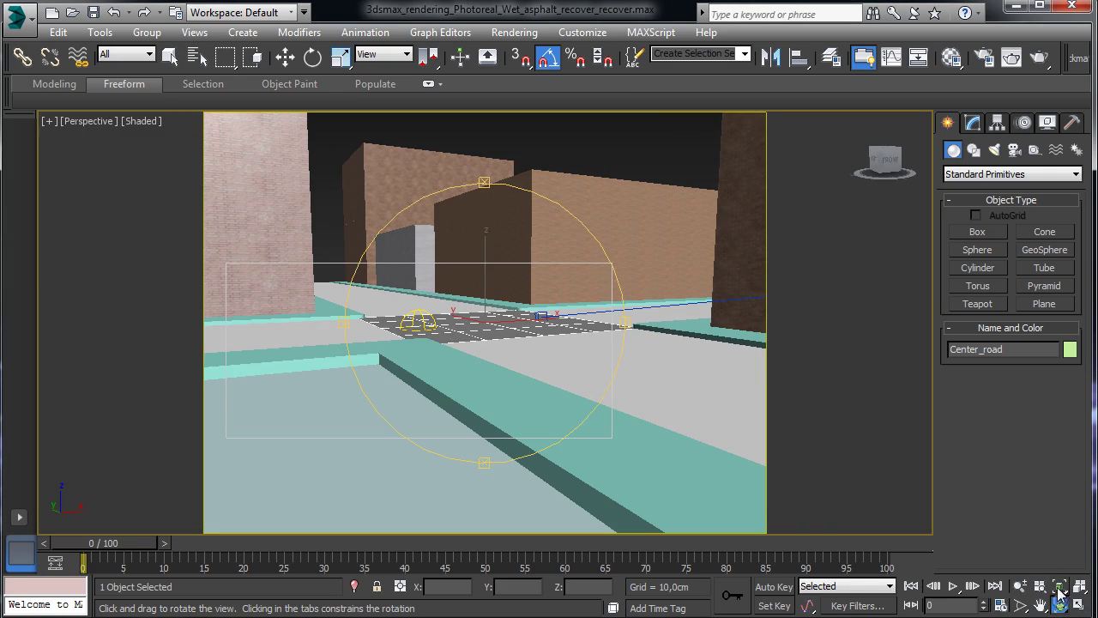
pyautogui.moveTo(516, 316); pyautogui.dragTo(522, 372)
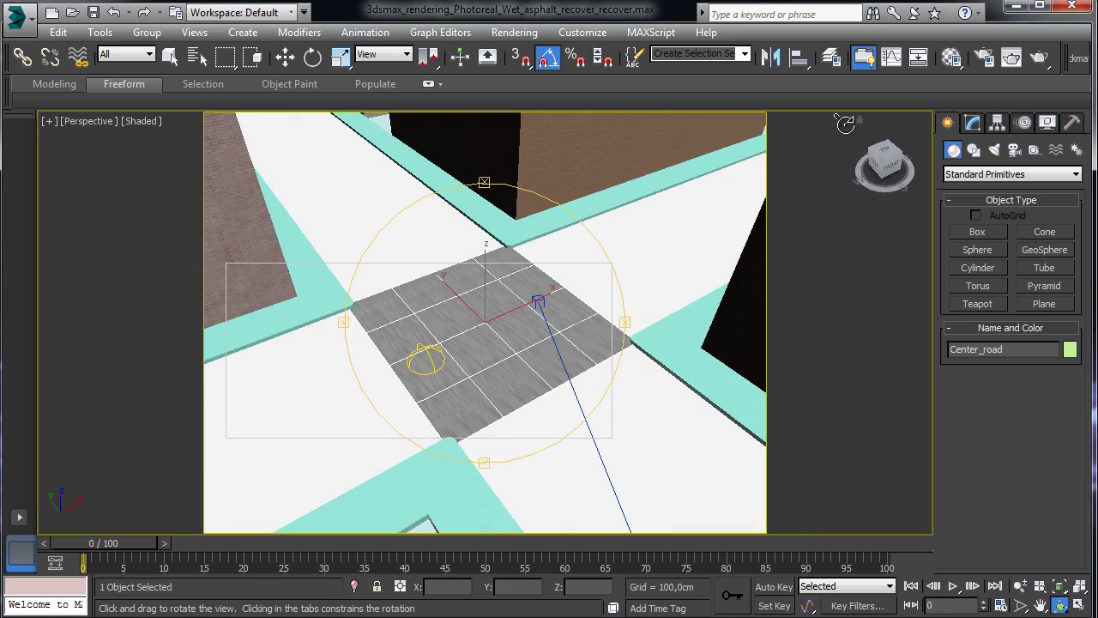
# Set the U tiling to 8 for the Asphalt_02 substance in Layer 1 of Asphalt_center's diffuse color composite.
pyautogui.press('m')
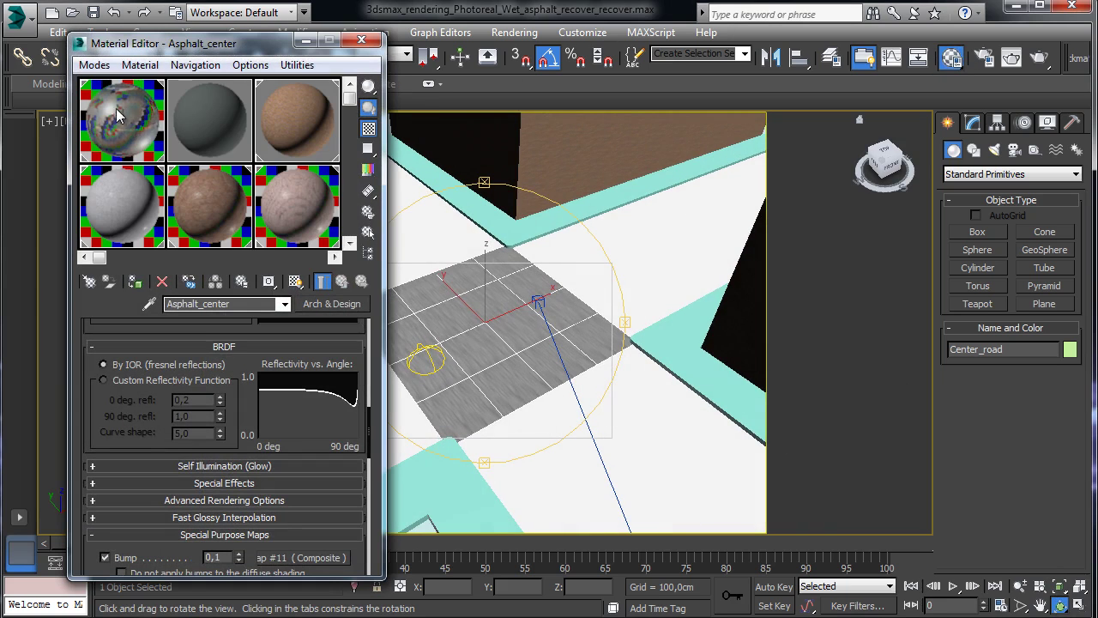
pyautogui.click(157, 190)
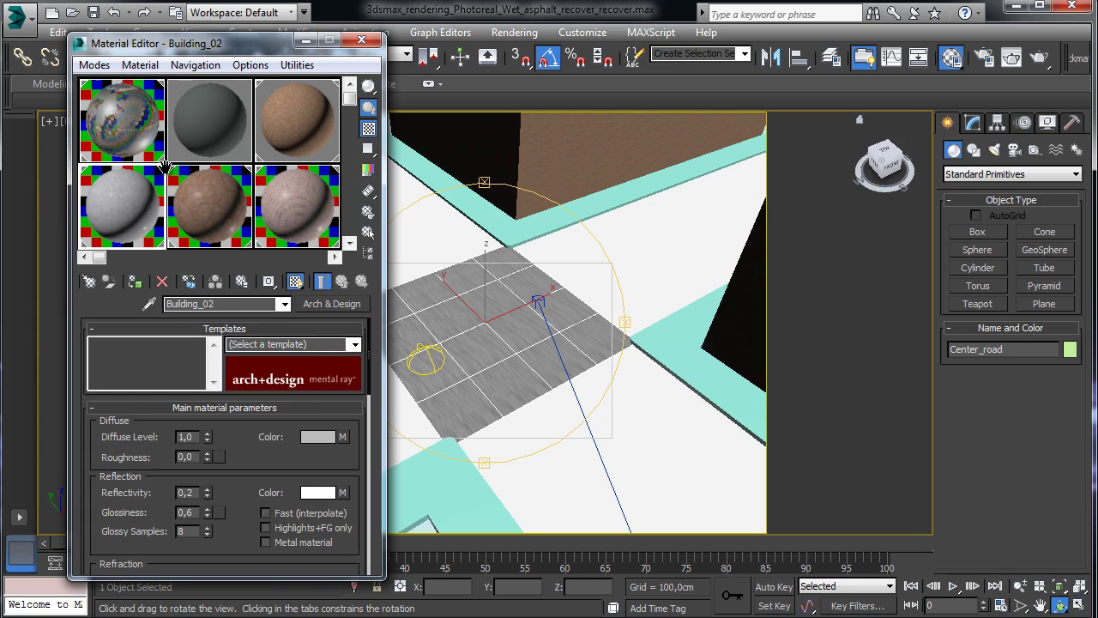
pyautogui.scroll(-3, 137, 197)
pyautogui.scroll(-10, 296, 352)
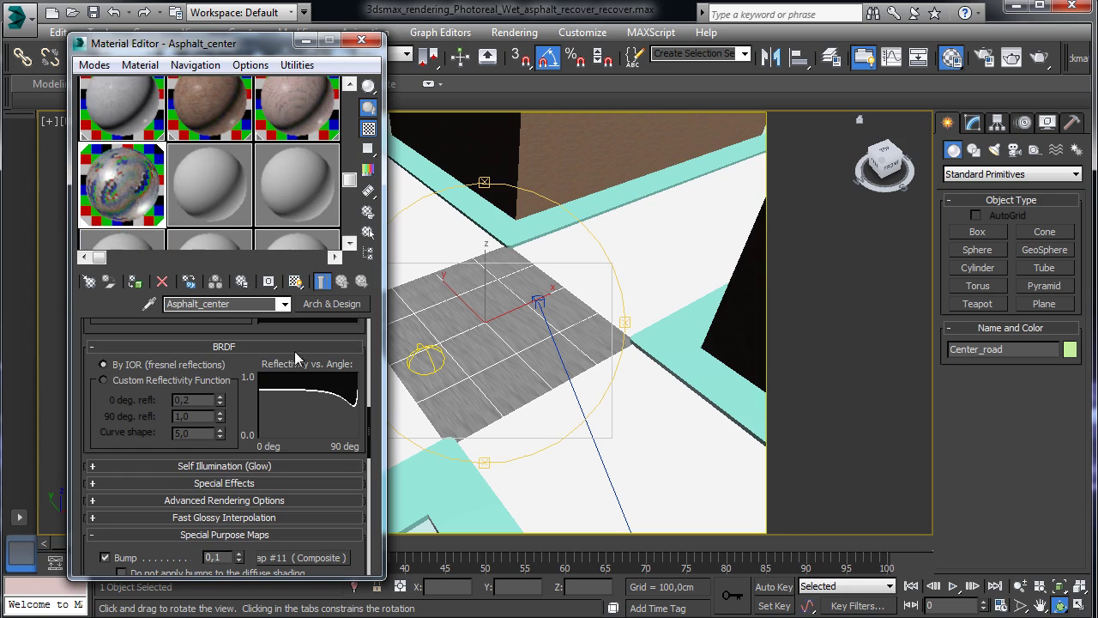
pyautogui.scroll(5, 236, 404)
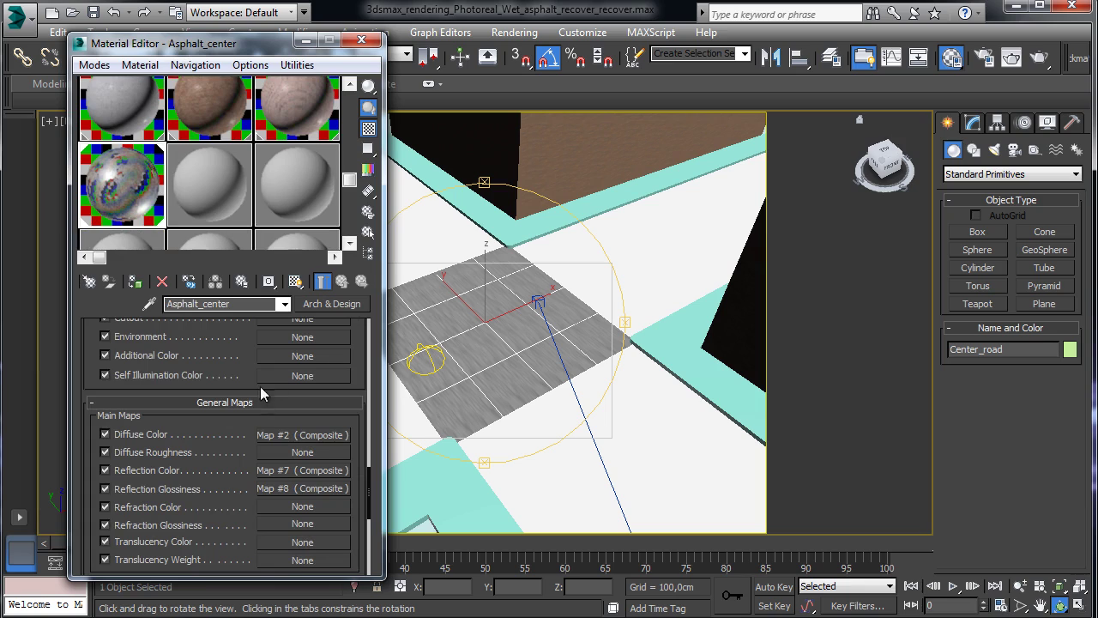
pyautogui.click(275, 436)
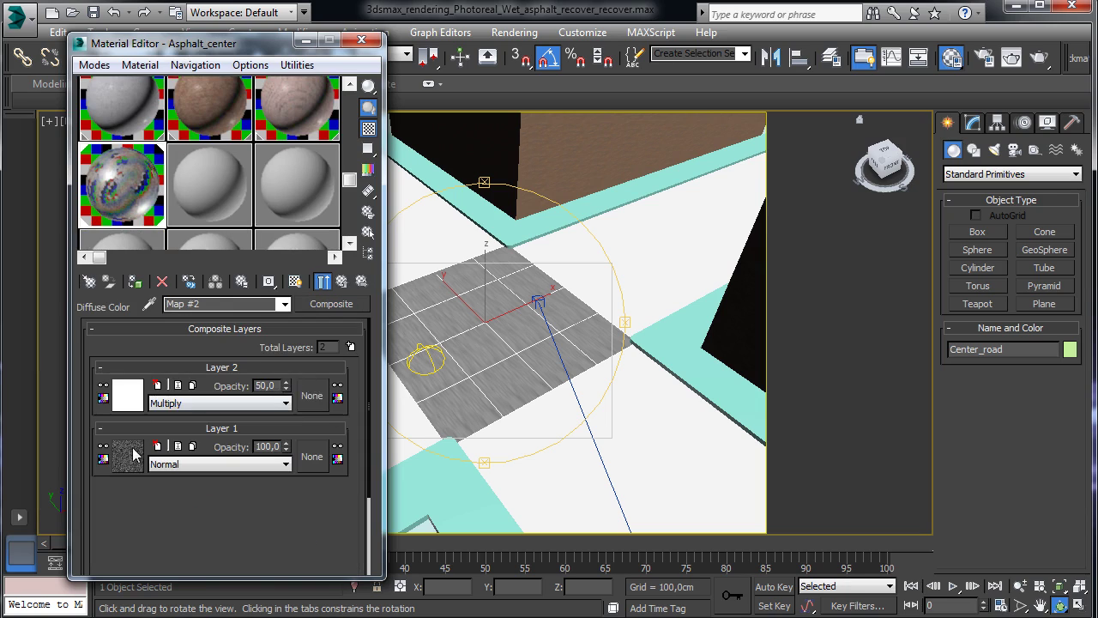
pyautogui.click(129, 455)
pyautogui.click(320, 282)
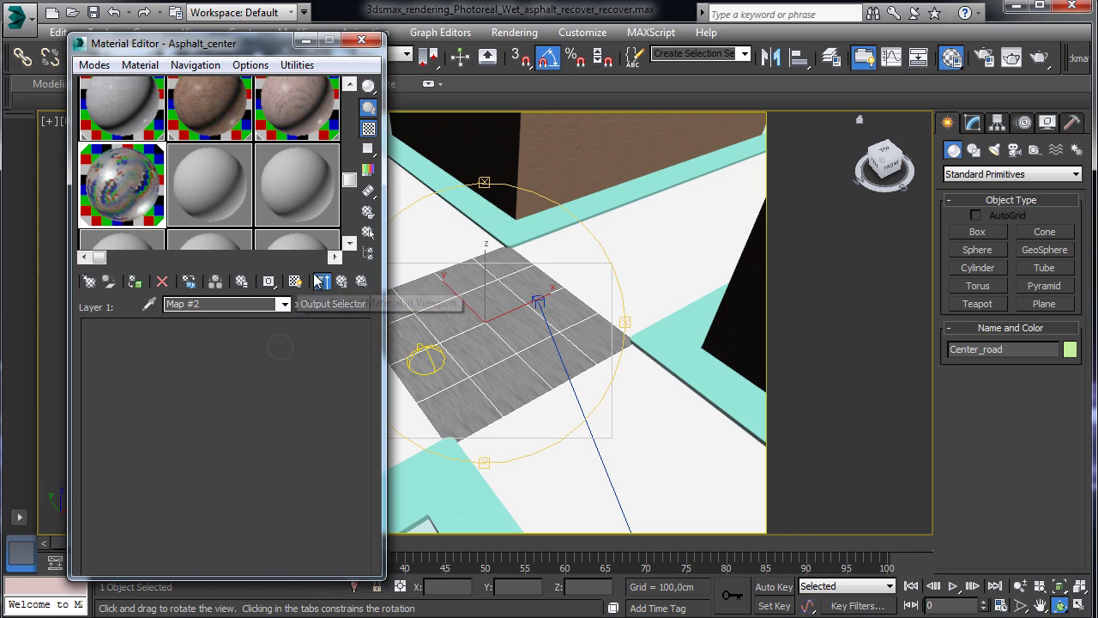
pyautogui.scroll(-5, 230, 438)
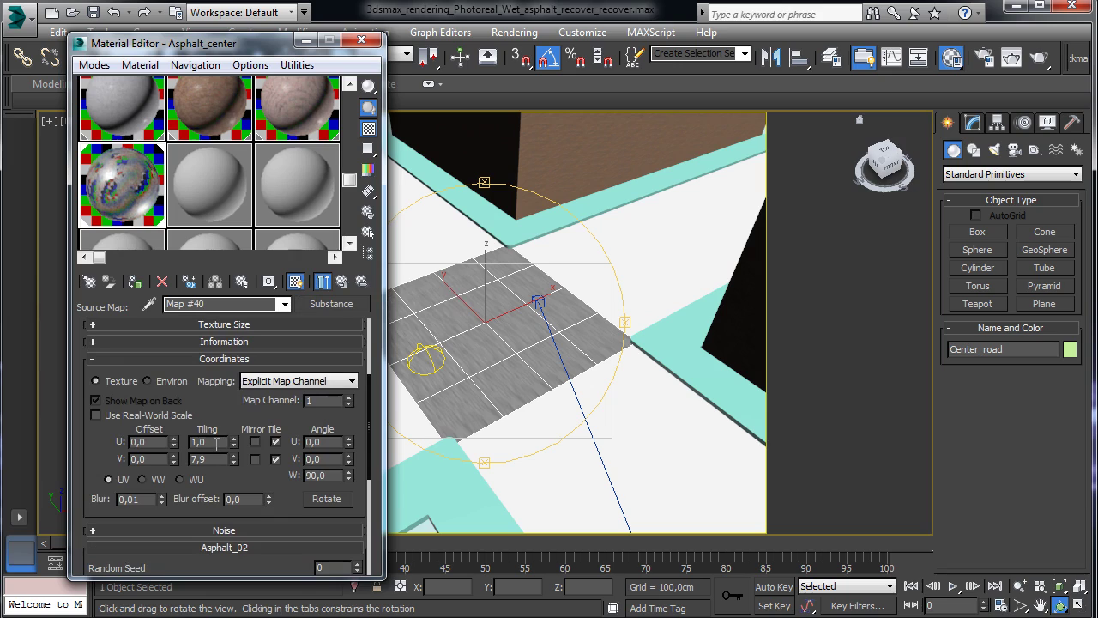
pyautogui.doubleClick(218, 443)
pyautogui.write('8')
pyautogui.doubleClick(217, 460)
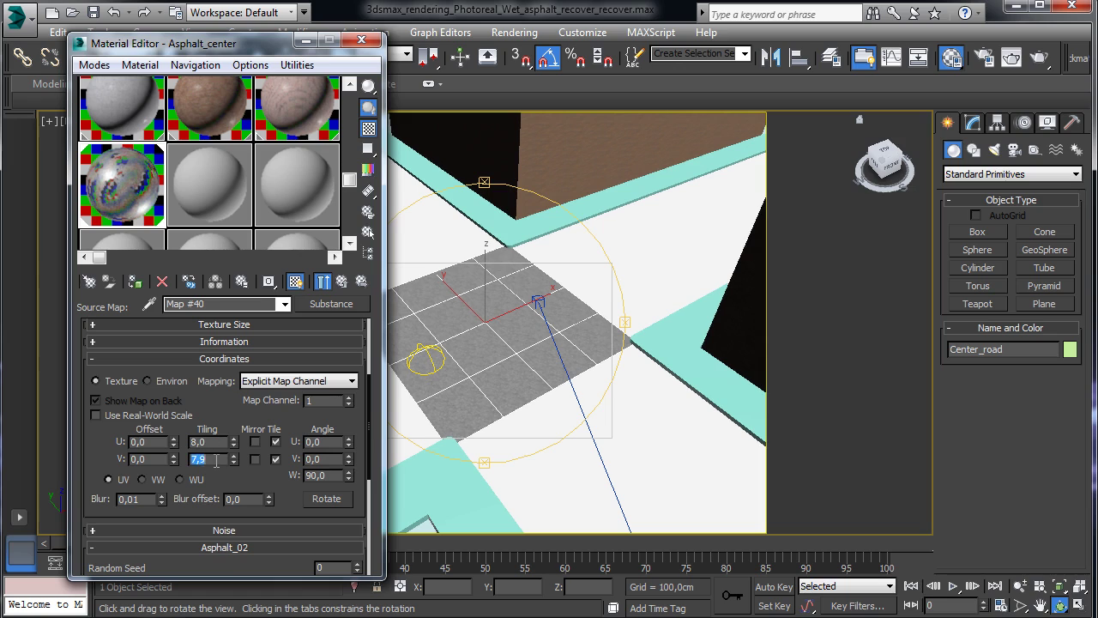
pyautogui.click(342, 282)
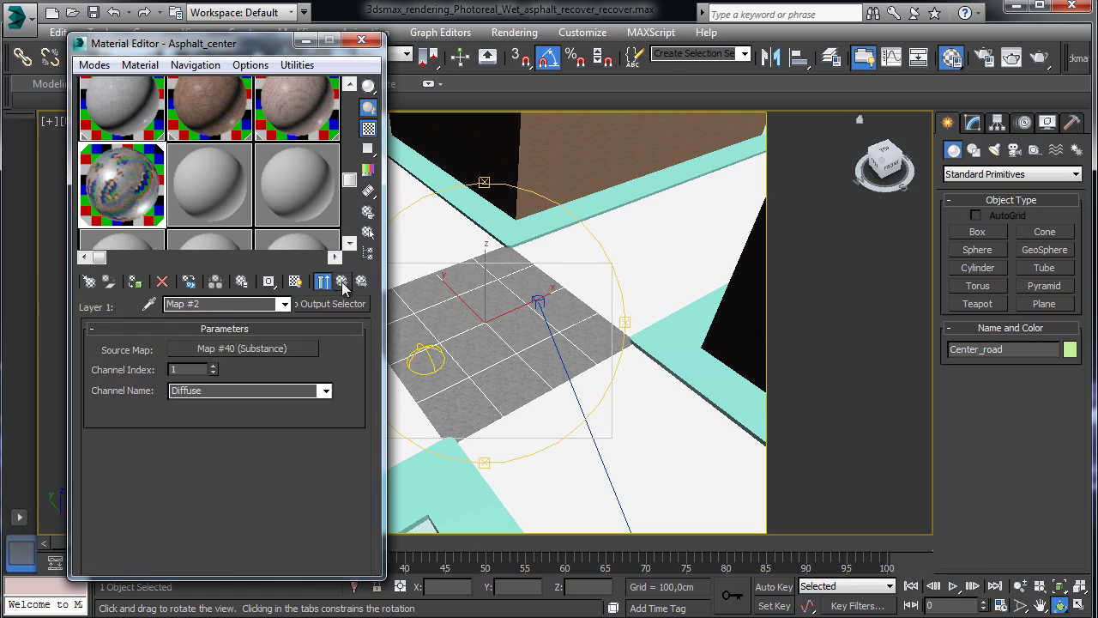
pyautogui.click(341, 282)
pyautogui.click(341, 282)
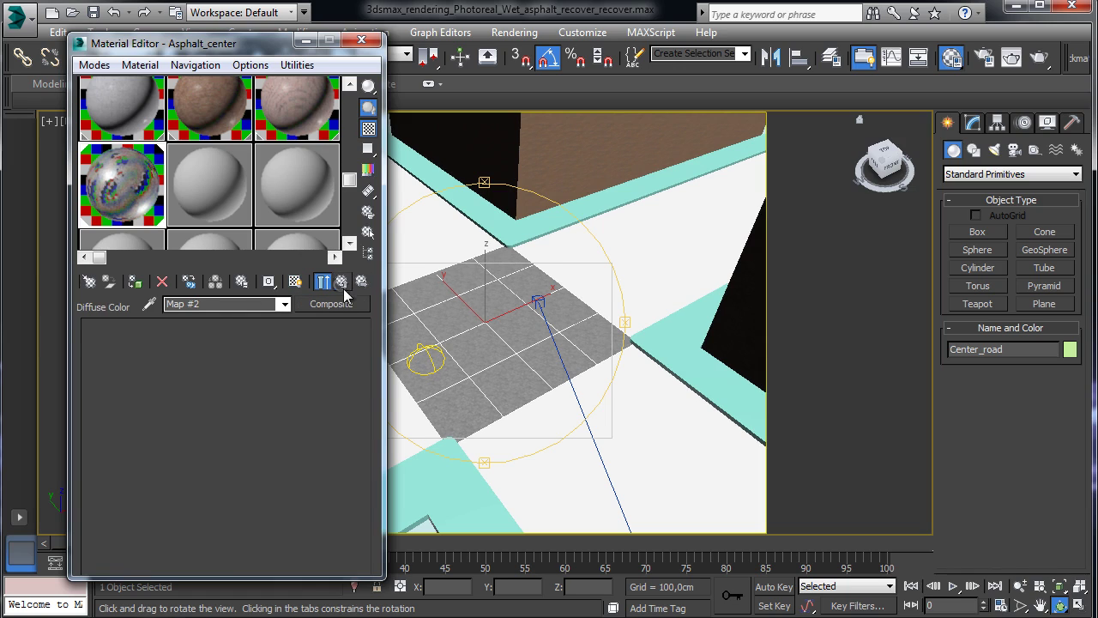
# Adjust the U tiling of the Asphalt_02 substance in Layer 1 of Asphalt_center's reflection color composite.
pyautogui.click(306, 470)
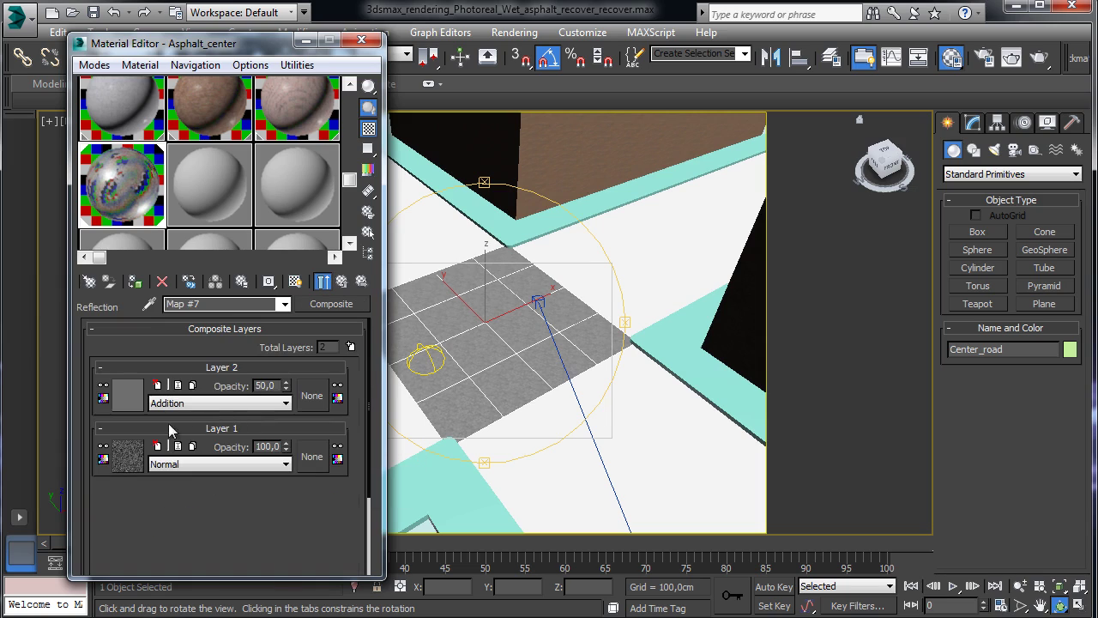
pyautogui.click(166, 436)
pyautogui.click(247, 352)
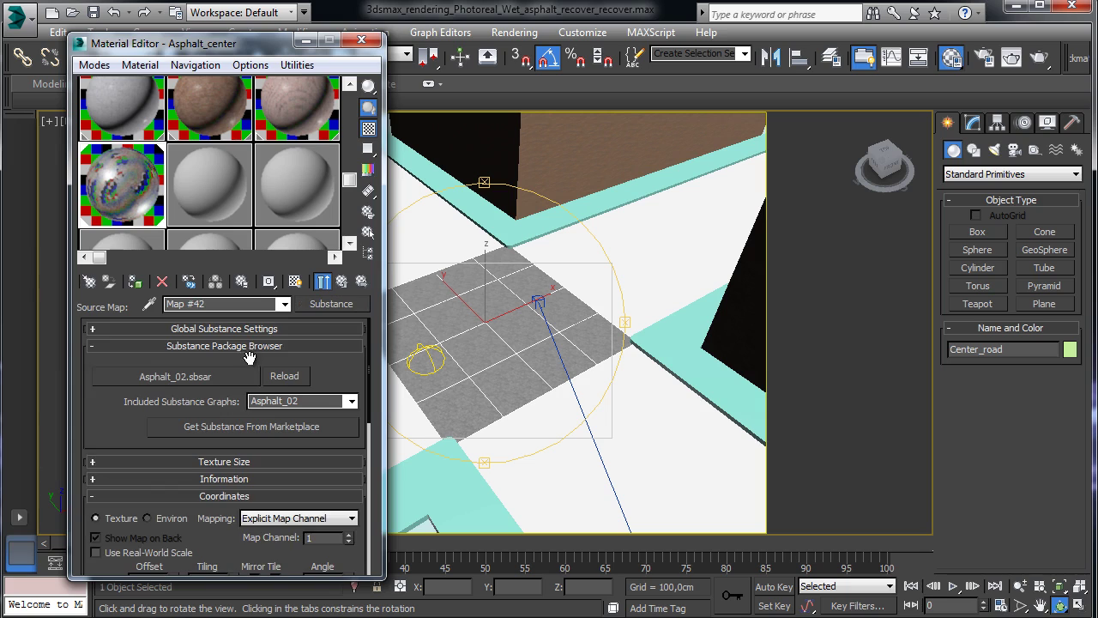
pyautogui.scroll(-4, 206, 532)
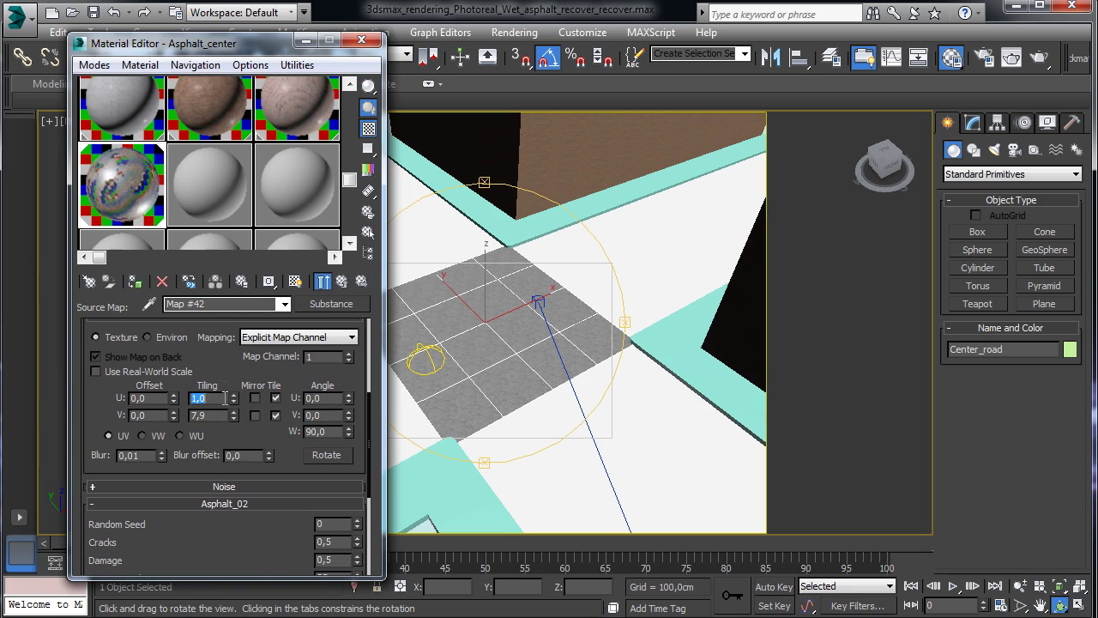
pyautogui.doubleClick(223, 411)
pyautogui.click(342, 283)
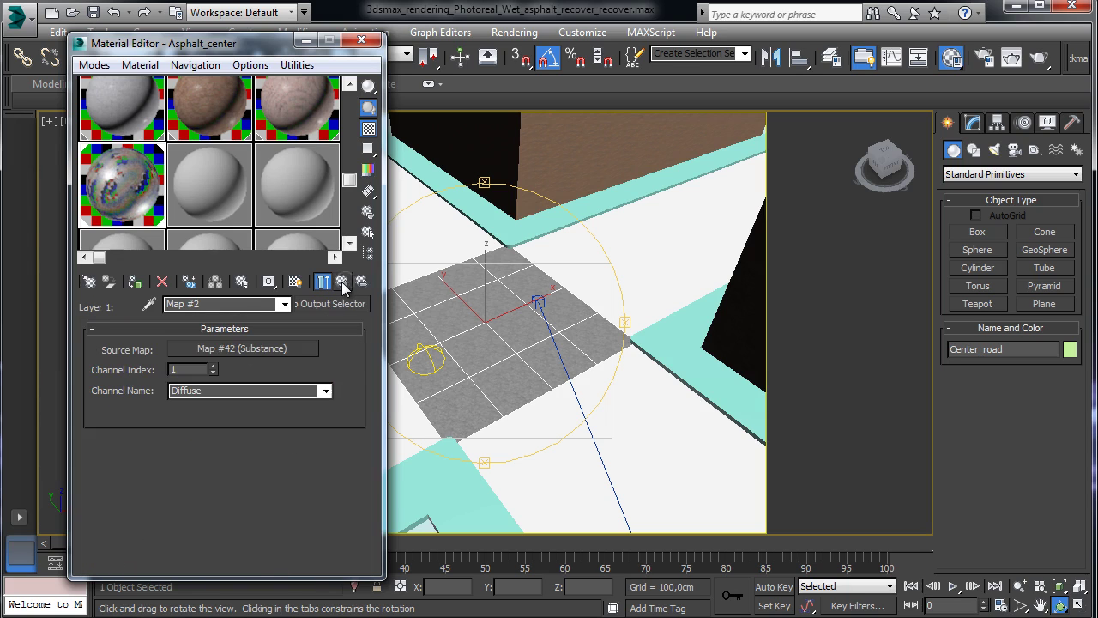
pyautogui.click(341, 283)
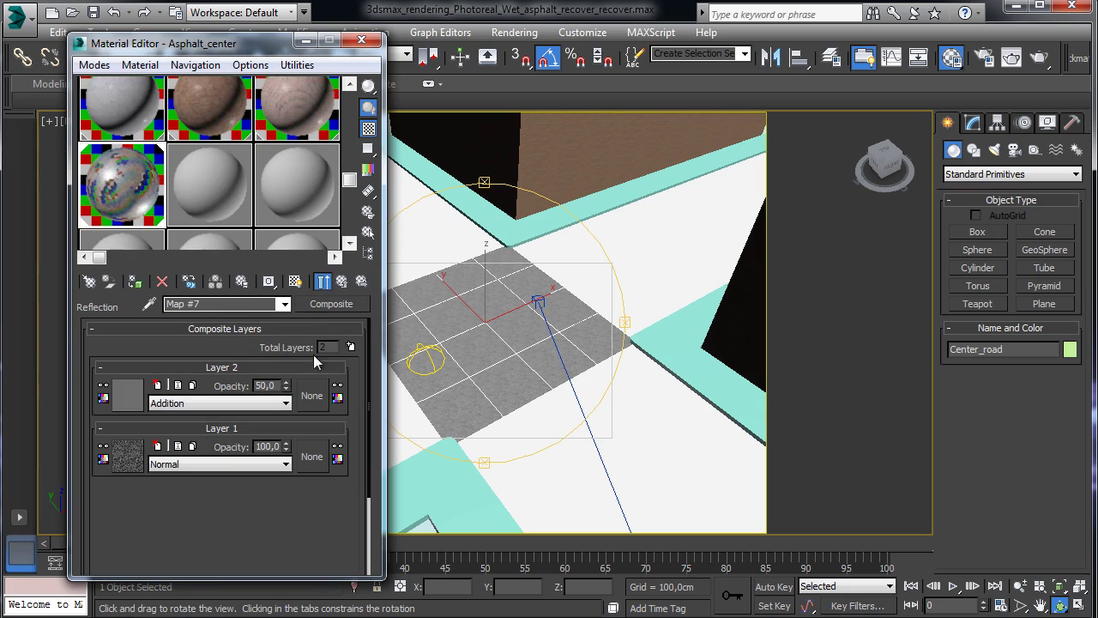
pyautogui.click(345, 282)
pyautogui.click(289, 470)
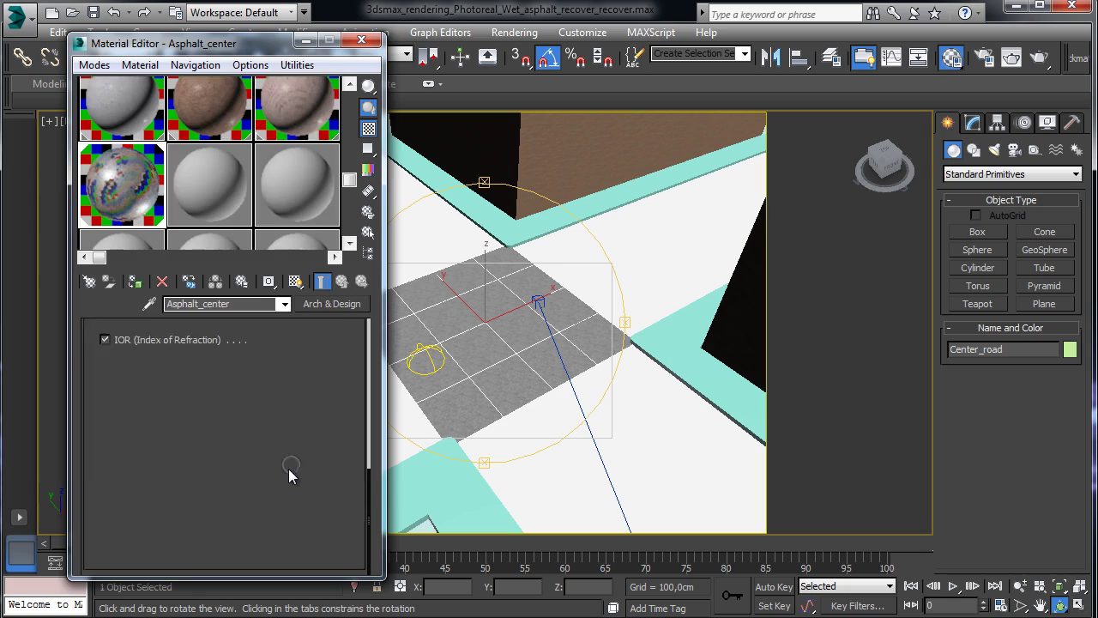
# Set the Layer 1 output channel in Asphalt_center's reflection color composite to Specular and check the reflection glossiness composite.
pyautogui.click(136, 456)
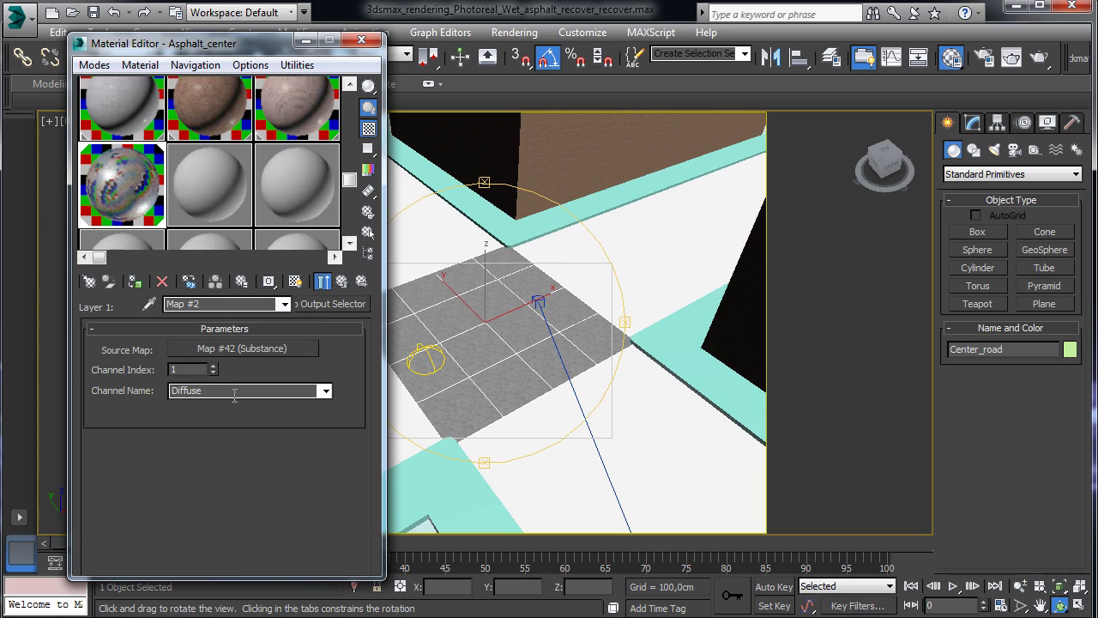
pyautogui.click(327, 391)
pyautogui.click(225, 410)
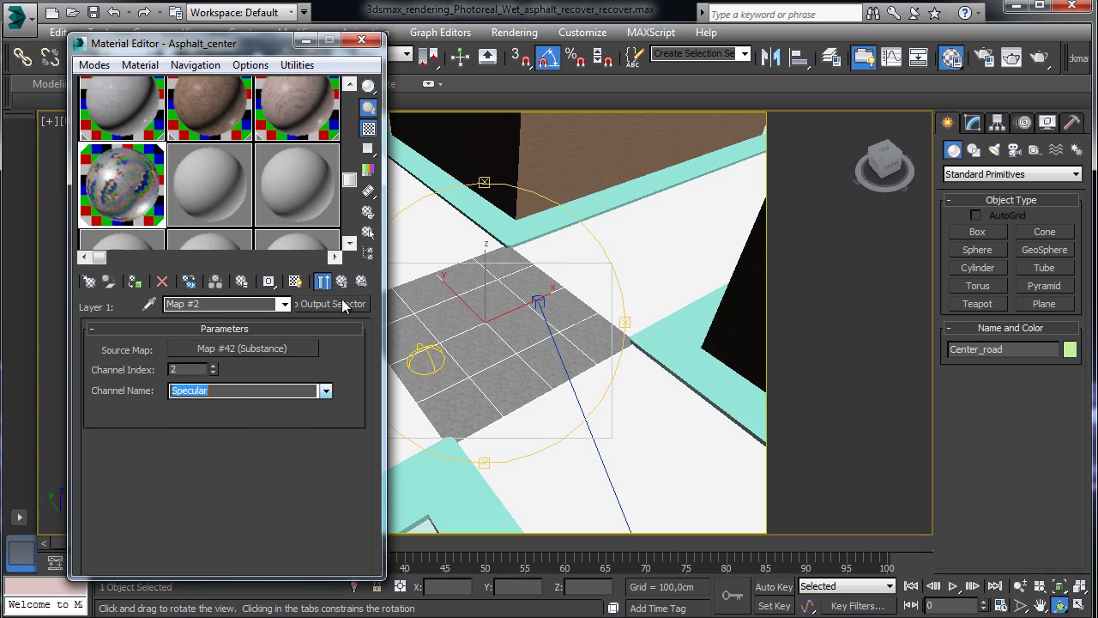
pyautogui.click(343, 283)
pyautogui.click(342, 283)
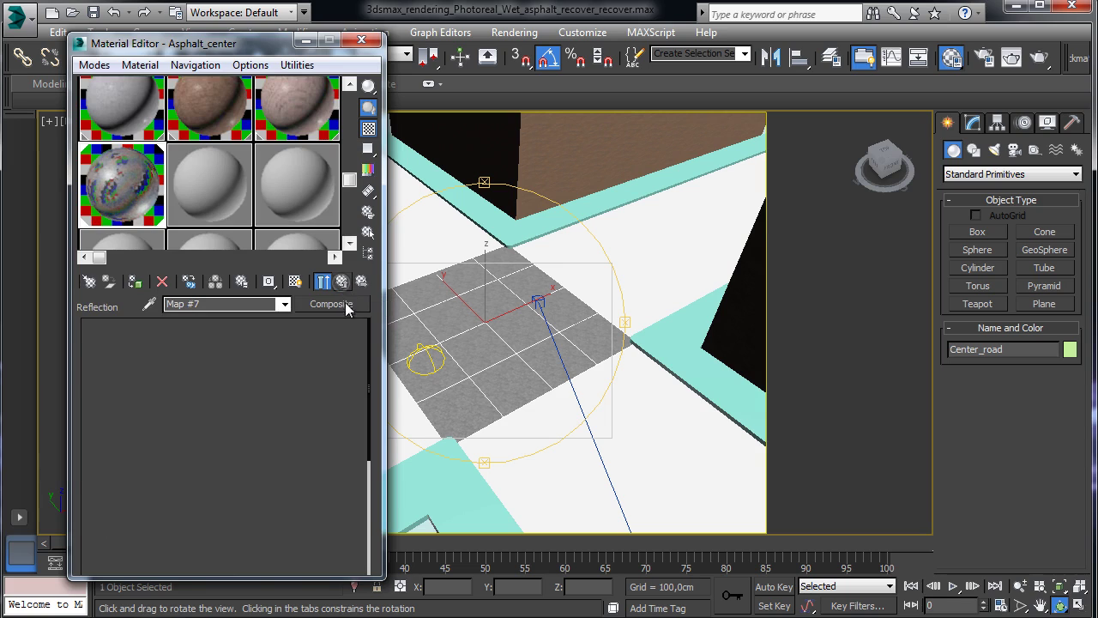
pyautogui.click(314, 489)
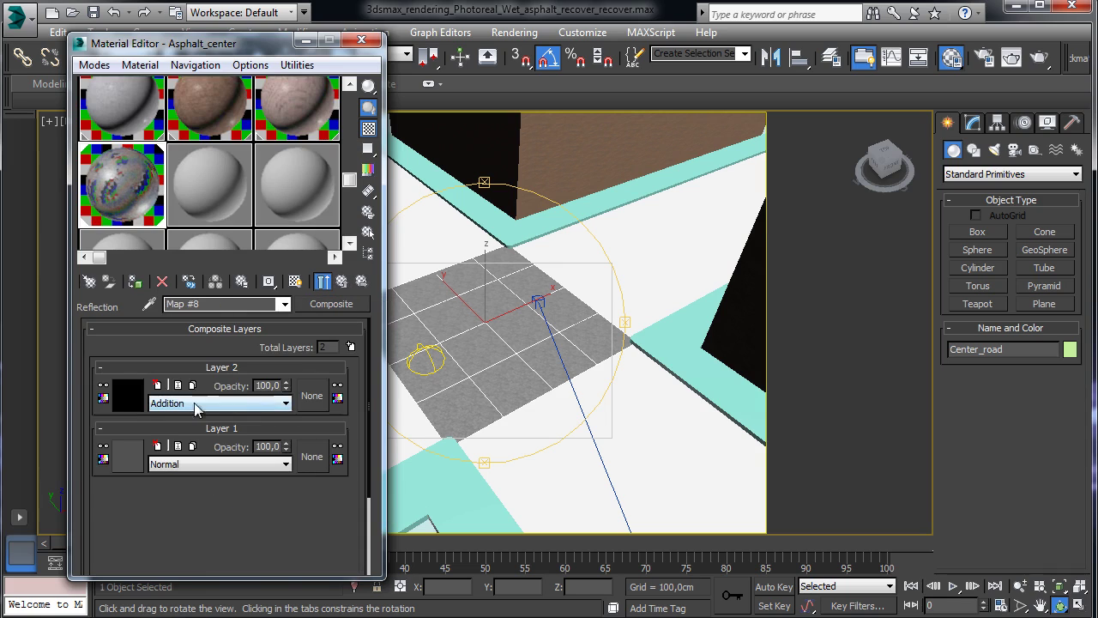
pyautogui.click(342, 283)
# Set the U and V tiling to 8 for the Asphalt_02 substance in Layer 1 of Asphalt_center's bump composite.
pyautogui.scroll(6, 254, 403)
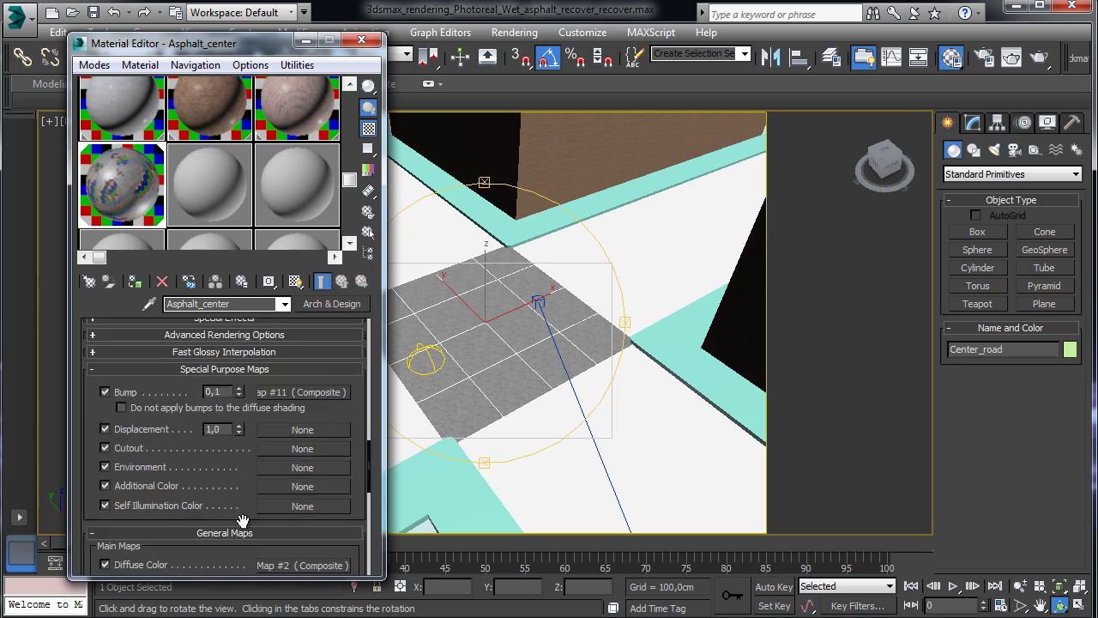
pyautogui.click(290, 512)
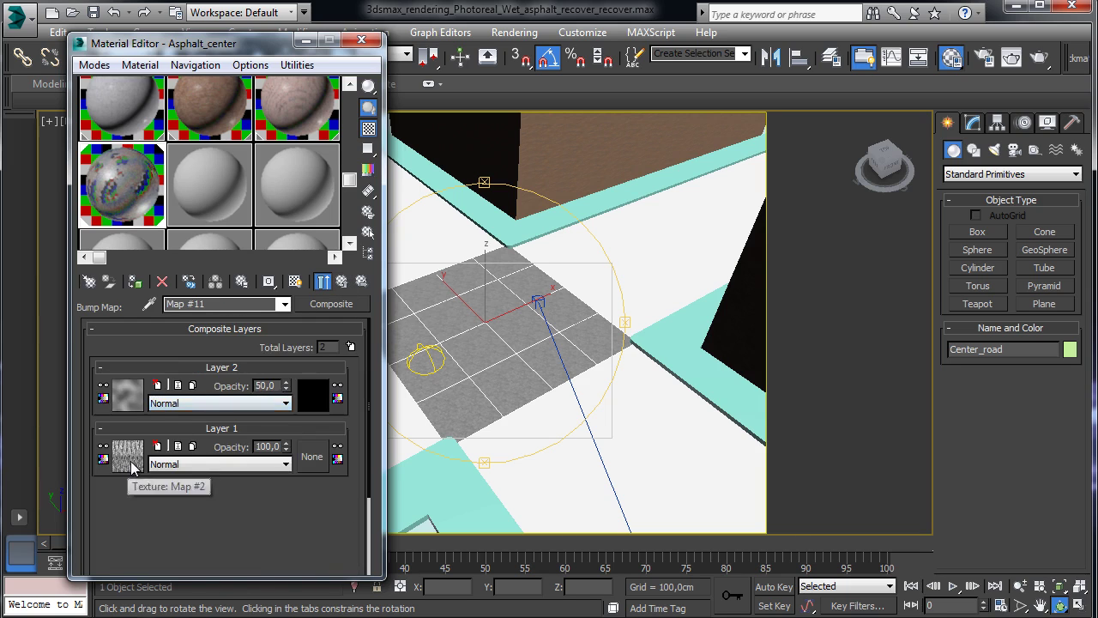
pyautogui.click(182, 517)
pyautogui.click(292, 355)
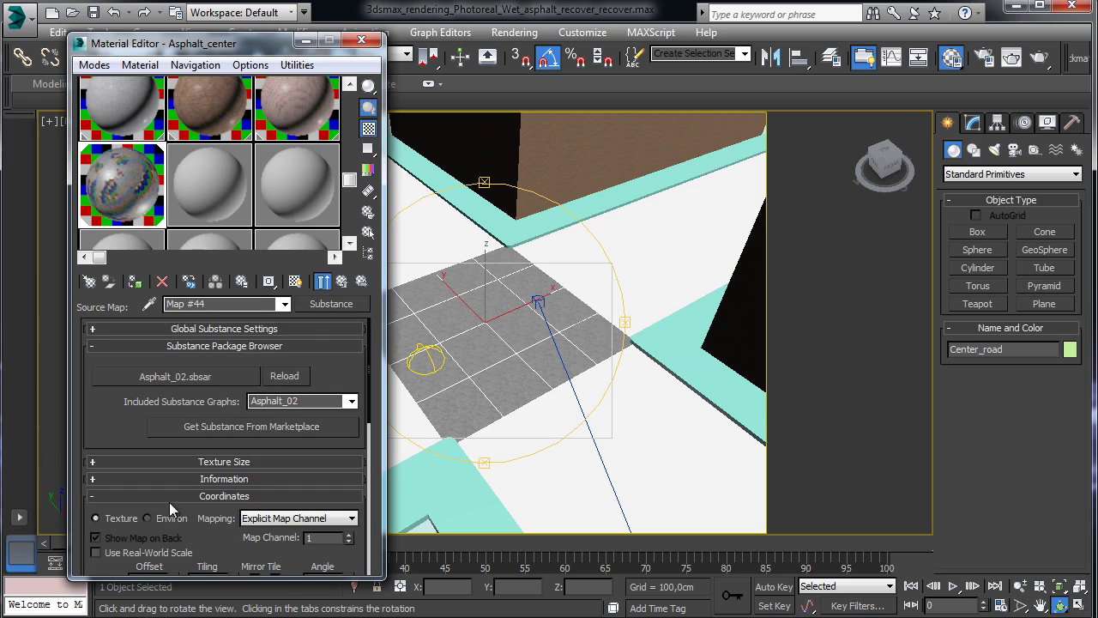
pyautogui.scroll(-4, 220, 492)
pyautogui.click(221, 491)
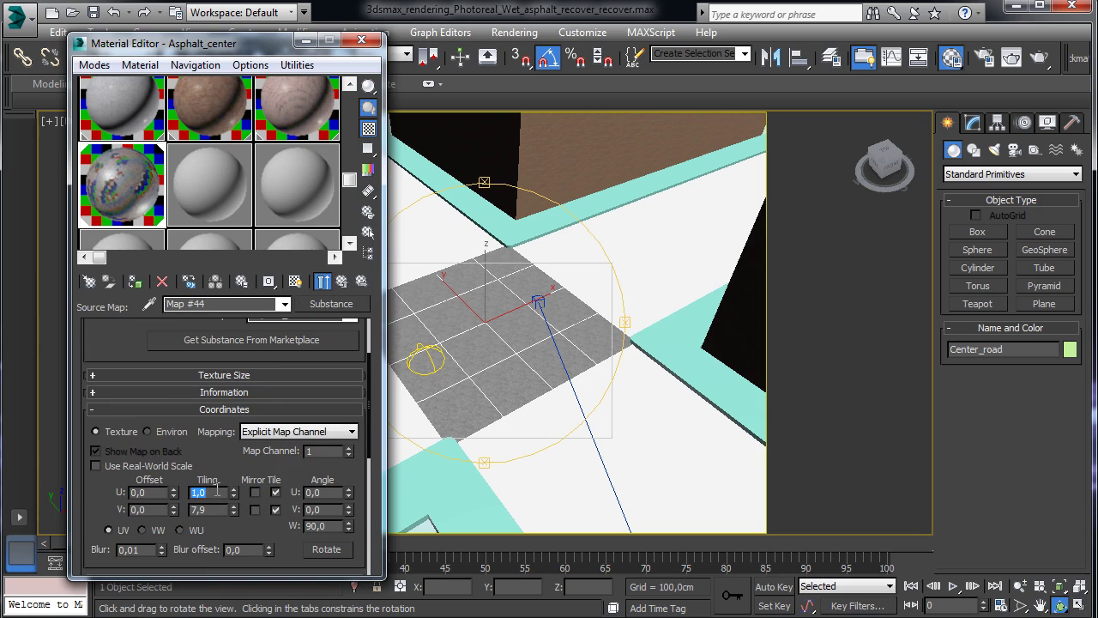
pyautogui.write('8')
pyautogui.click(210, 510)
pyautogui.write('8')
pyautogui.press('Return')
# Set the Layer 1 output channel in the Asphalt material's reflection color composite to Specular.
pyautogui.scroll(3, 123, 144)
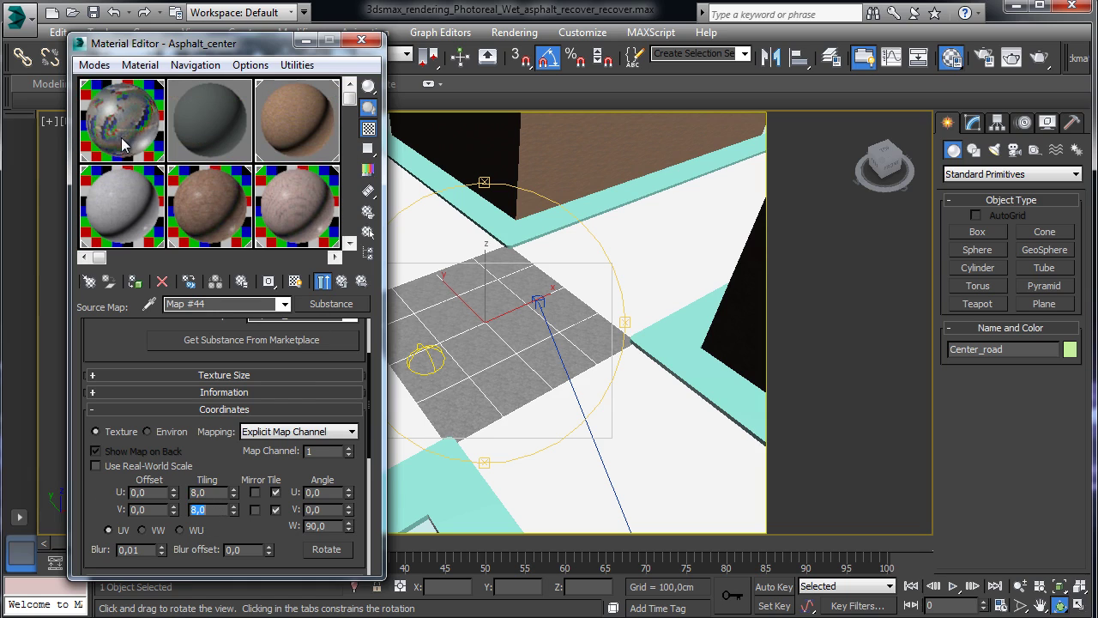
pyautogui.click(123, 144)
pyautogui.scroll(-2, 255, 439)
pyautogui.click(342, 419)
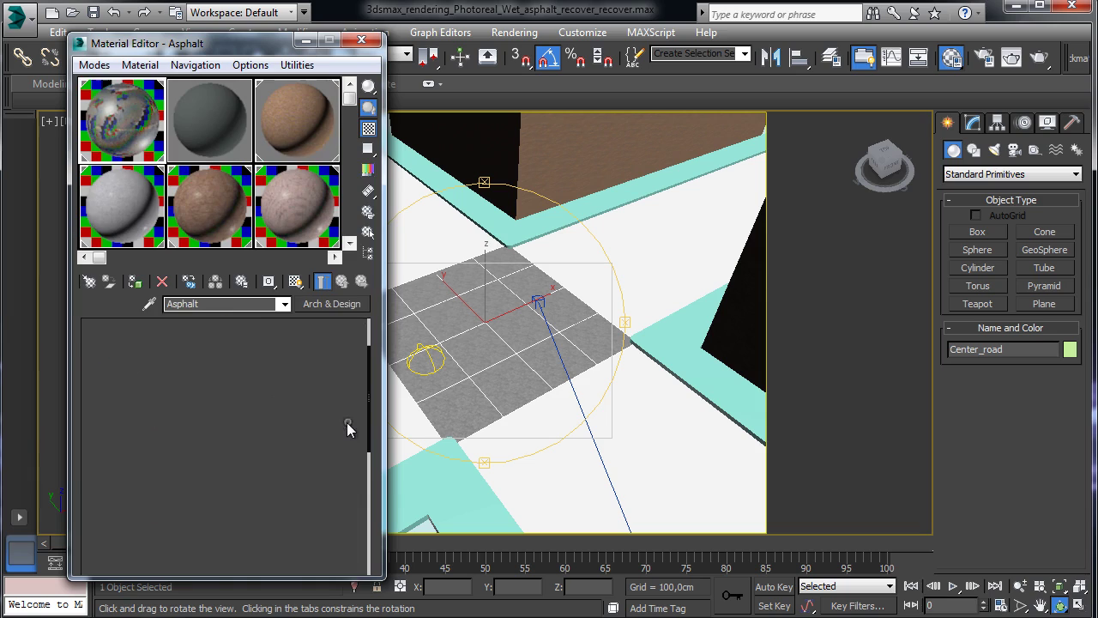
pyautogui.click(133, 461)
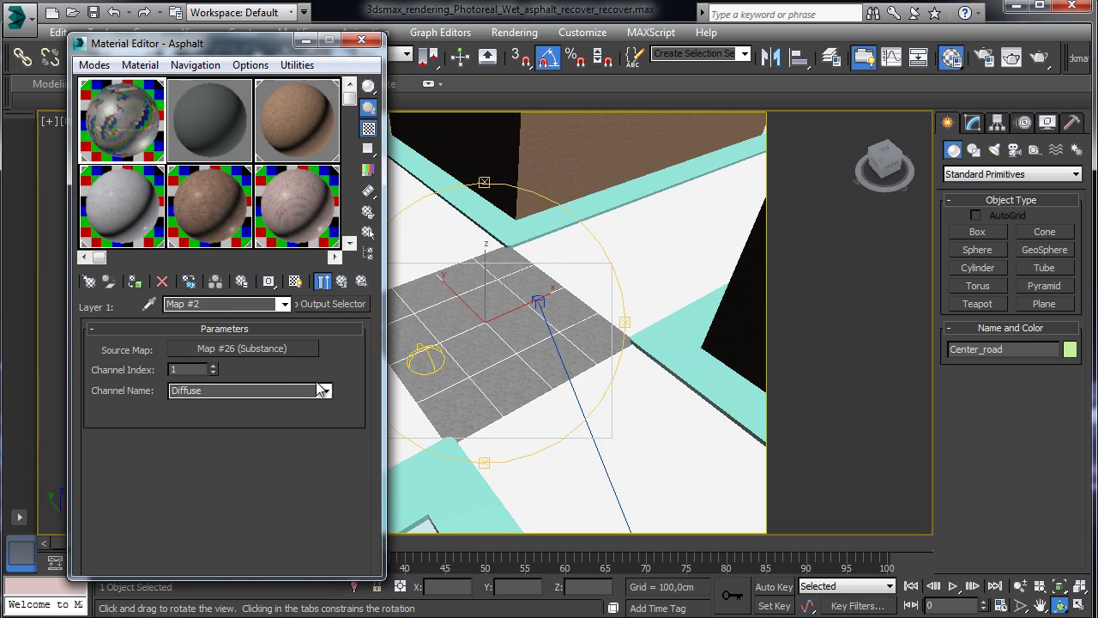
pyautogui.click(325, 390)
pyautogui.click(245, 418)
pyautogui.click(350, 281)
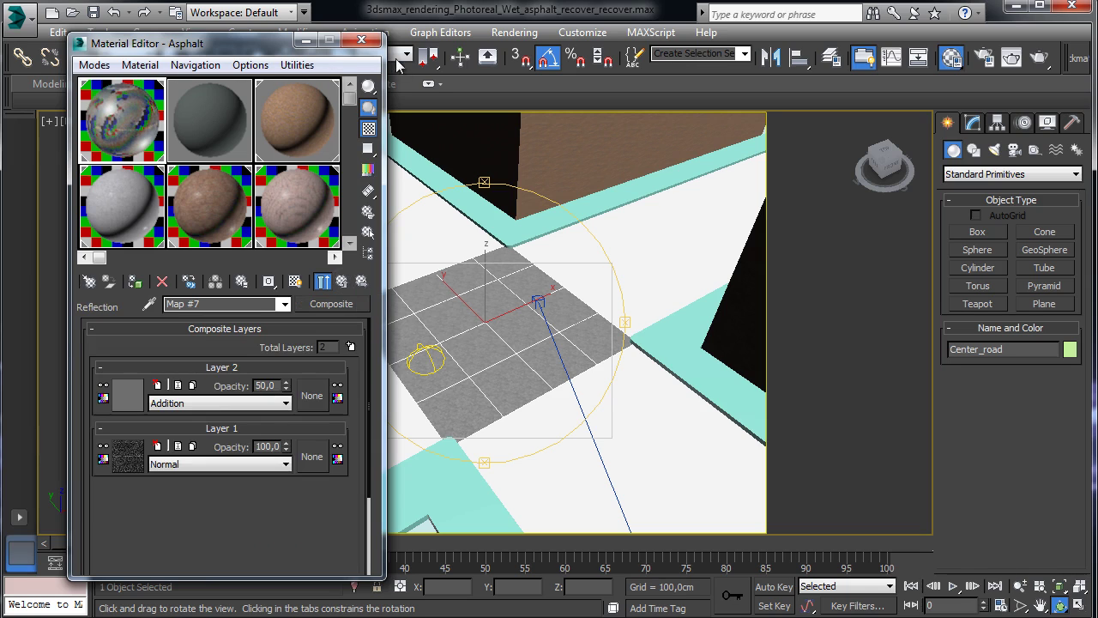
# Close the Material Editor, return the viewport to Camera001 and render the region.
pyautogui.click(361, 39)
pyautogui.click(76, 126)
pyautogui.moveTo(309, 139)
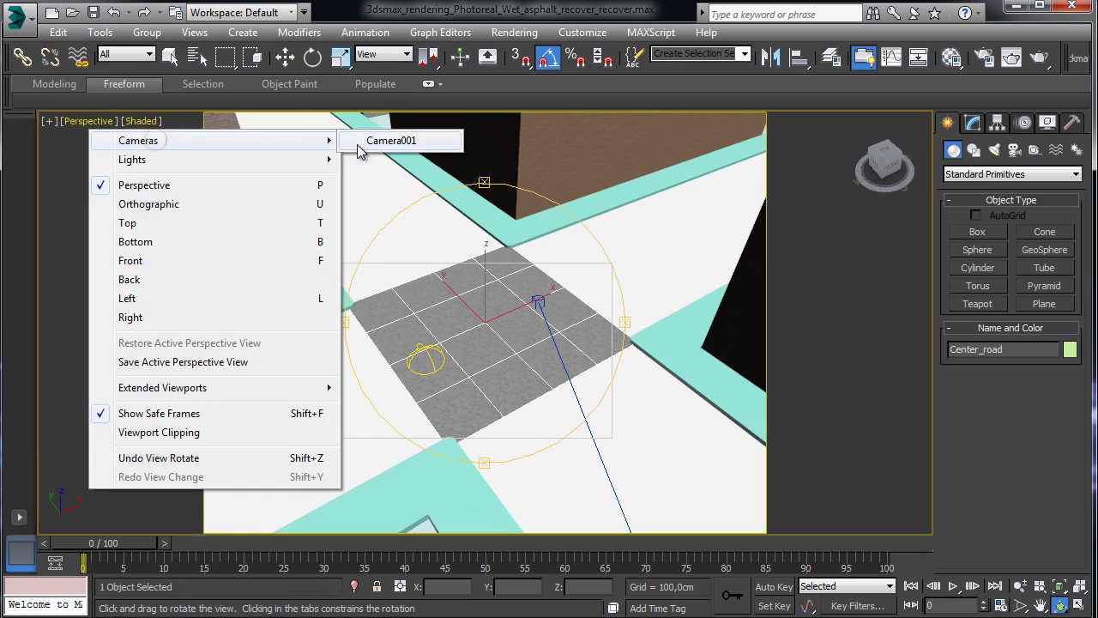
pyautogui.click(391, 142)
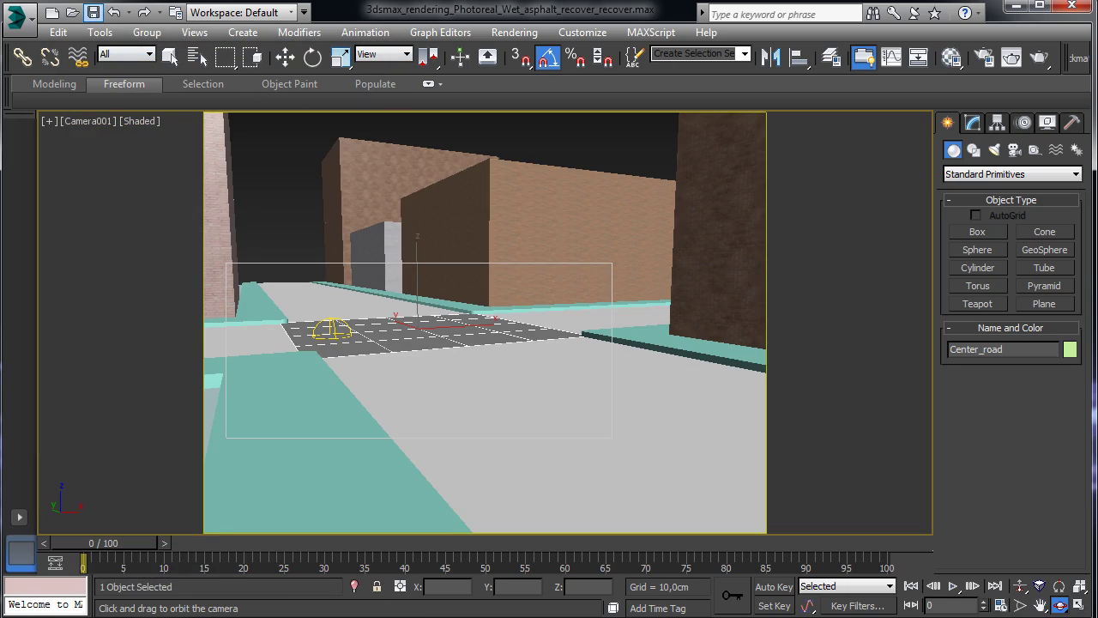
pyautogui.click(1041, 61)
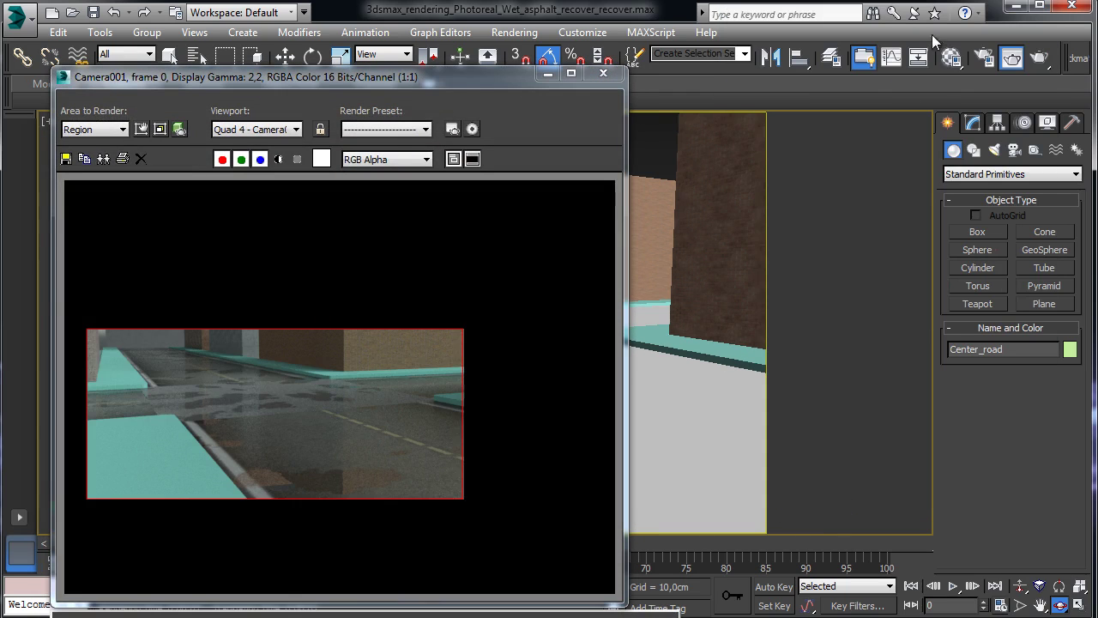
# Reopen the Material Editor beside the render and select the Asphalt_center material.
pyautogui.click(951, 57)
pyautogui.moveTo(196, 49); pyautogui.dragTo(831, 72)
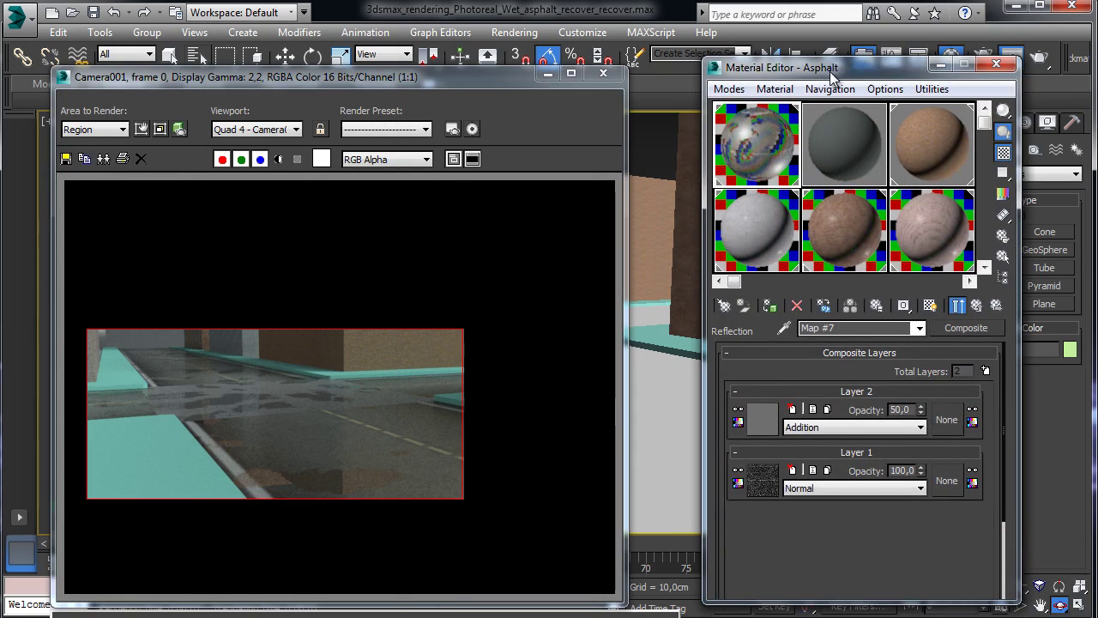
pyautogui.scroll(-1, 807, 172)
pyautogui.scroll(-1, 807, 137)
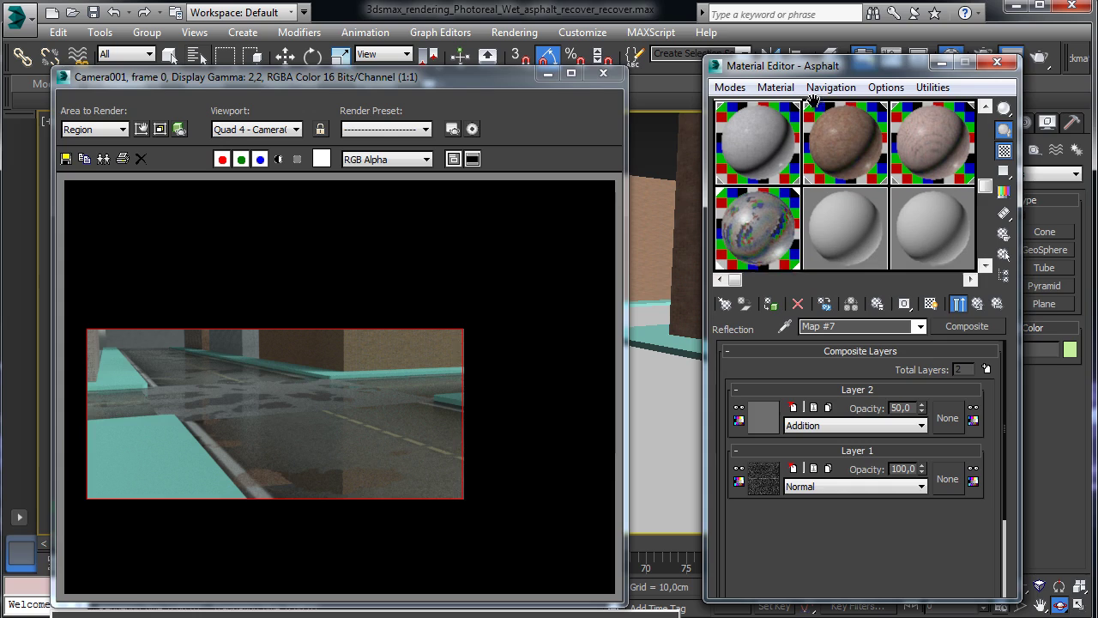
pyautogui.click(757, 227)
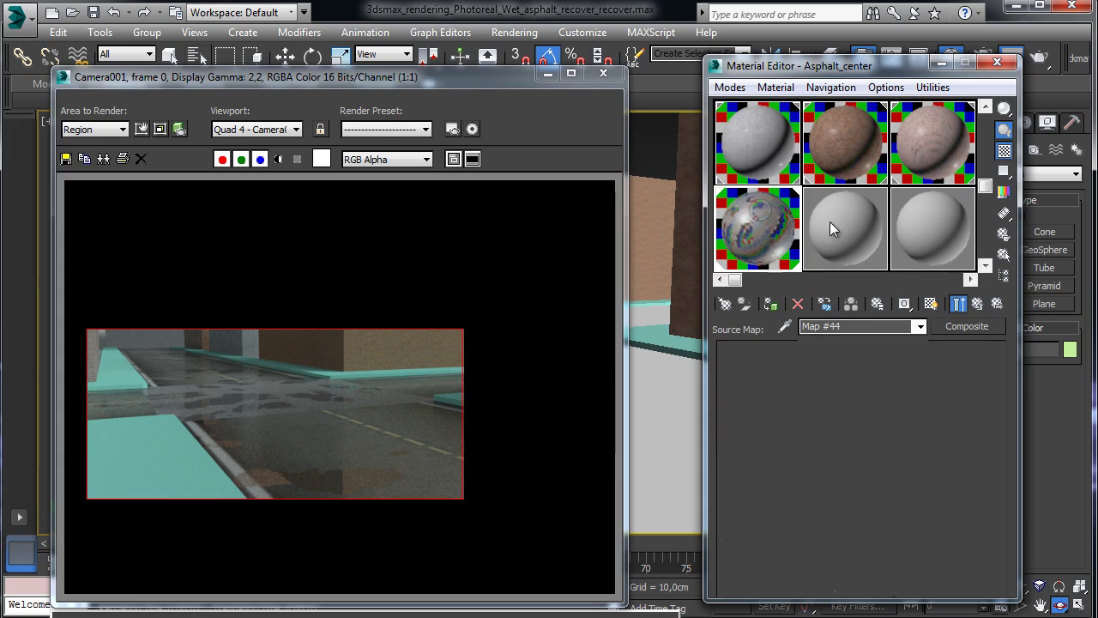
# Check the output channel and source substance of Layer 1 in Asphalt_center's bump composite.
pyautogui.click(978, 303)
pyautogui.click(978, 304)
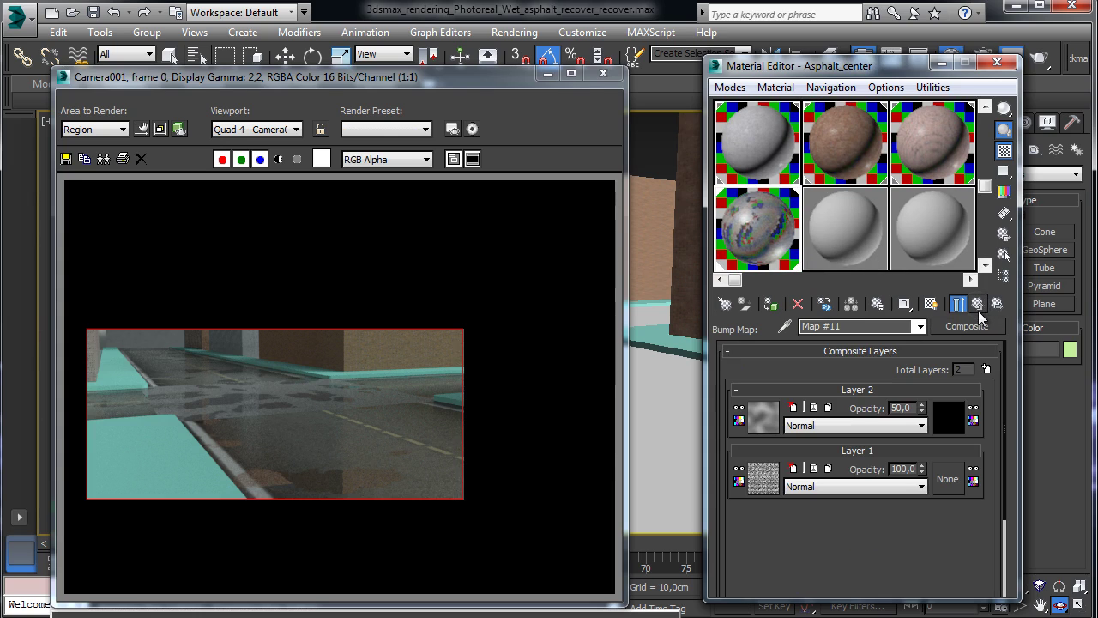
pyautogui.click(764, 478)
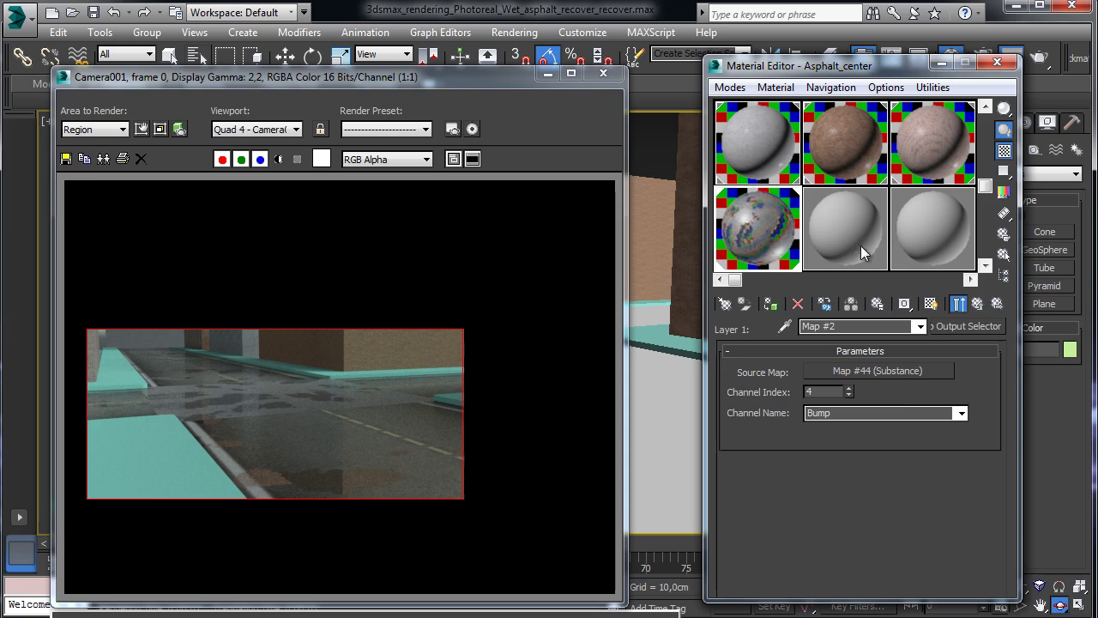
pyautogui.click(902, 371)
pyautogui.press('Up')
pyautogui.press('Up')
pyautogui.press('Up')
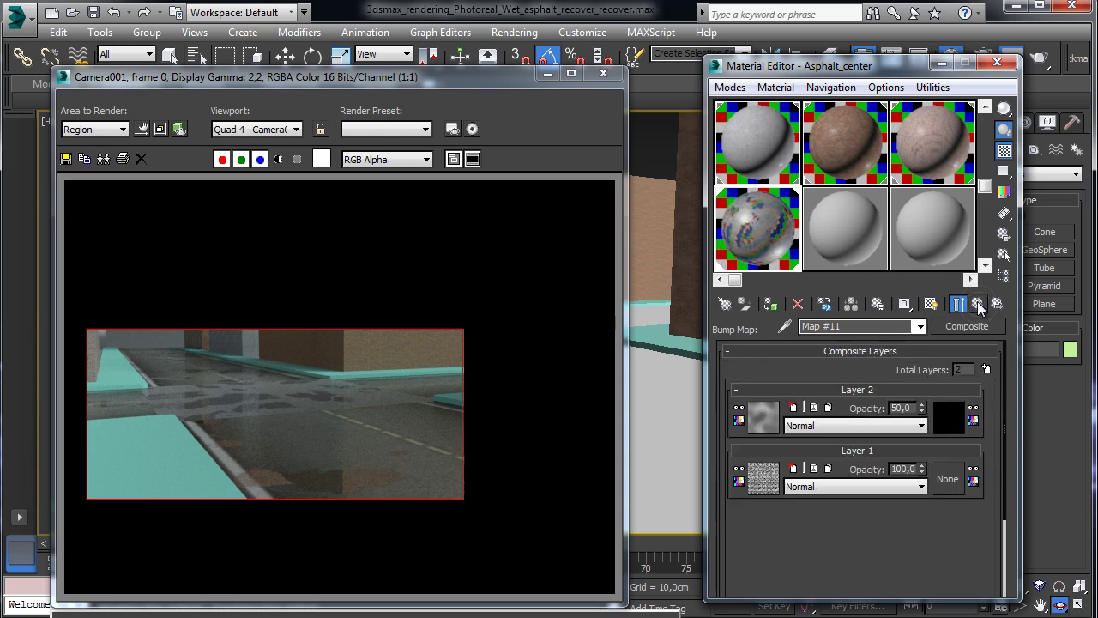
# Lower the Luminosity of the Asphalt_02 substance in Layer 1 of Asphalt_center's diffuse color composite to 0.47.
pyautogui.moveTo(868, 413); pyautogui.dragTo(840, 130)
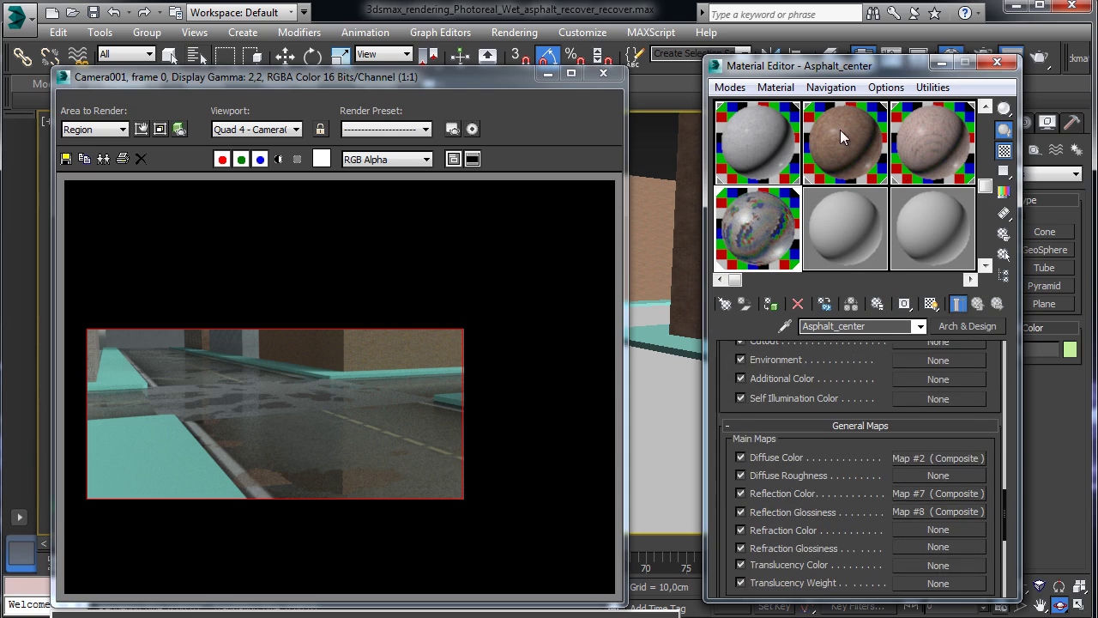
pyautogui.click(928, 456)
pyautogui.click(758, 471)
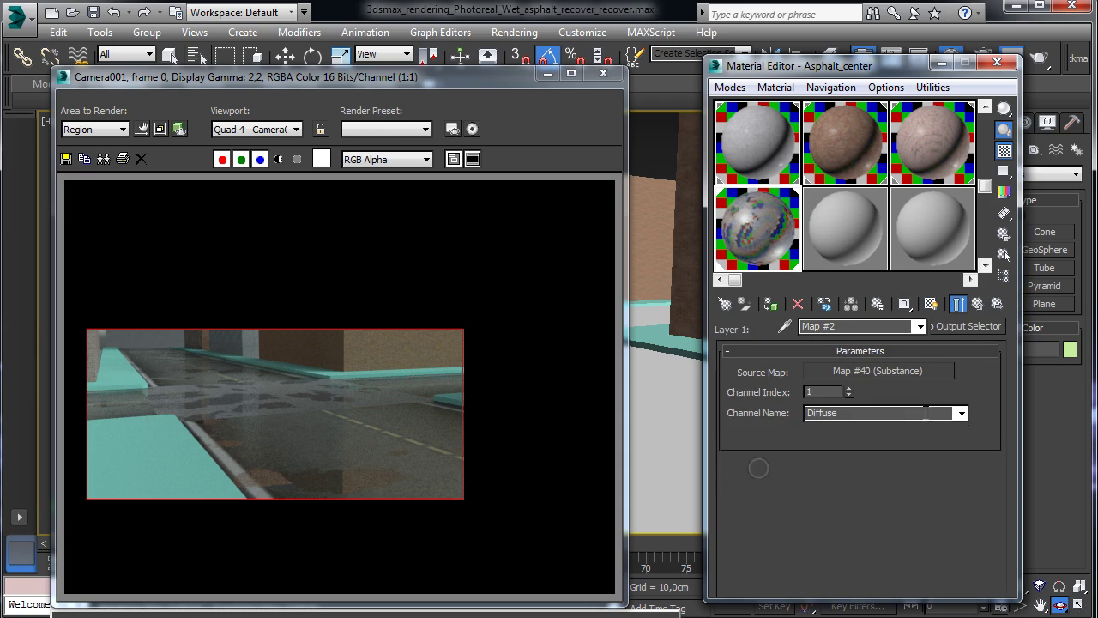
pyautogui.click(902, 372)
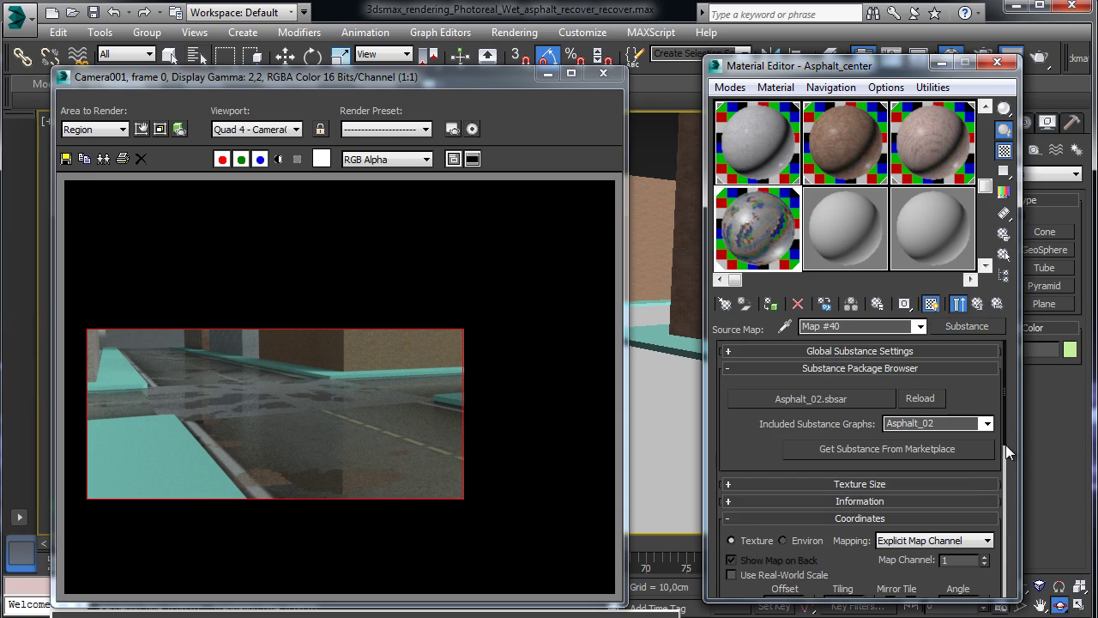
pyautogui.moveTo(1006, 445); pyautogui.dragTo(996, 568)
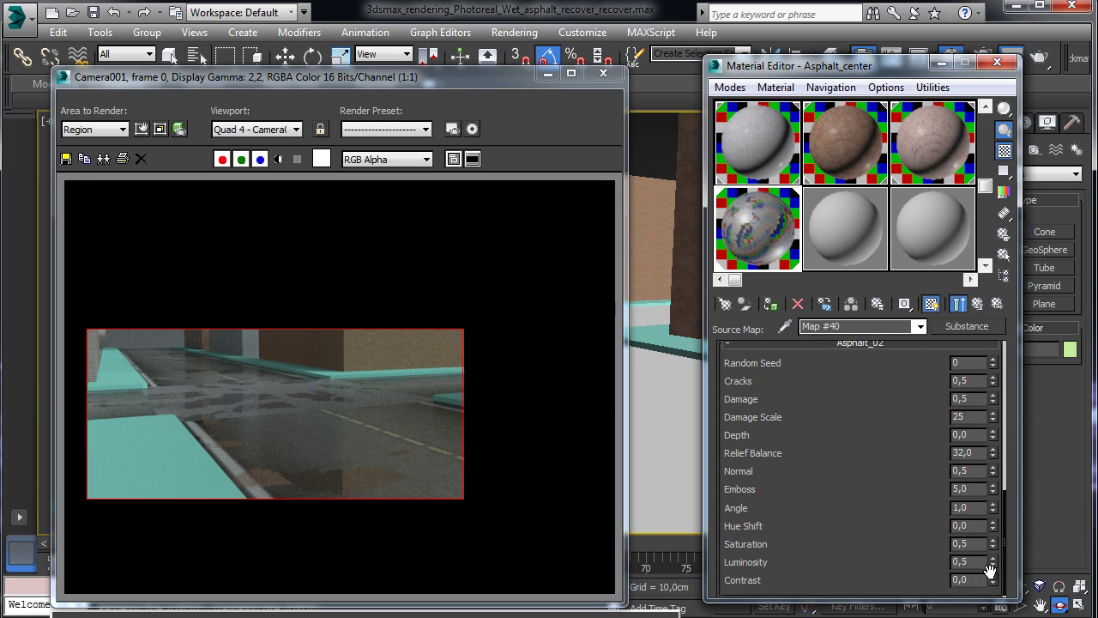
pyautogui.click(958, 304)
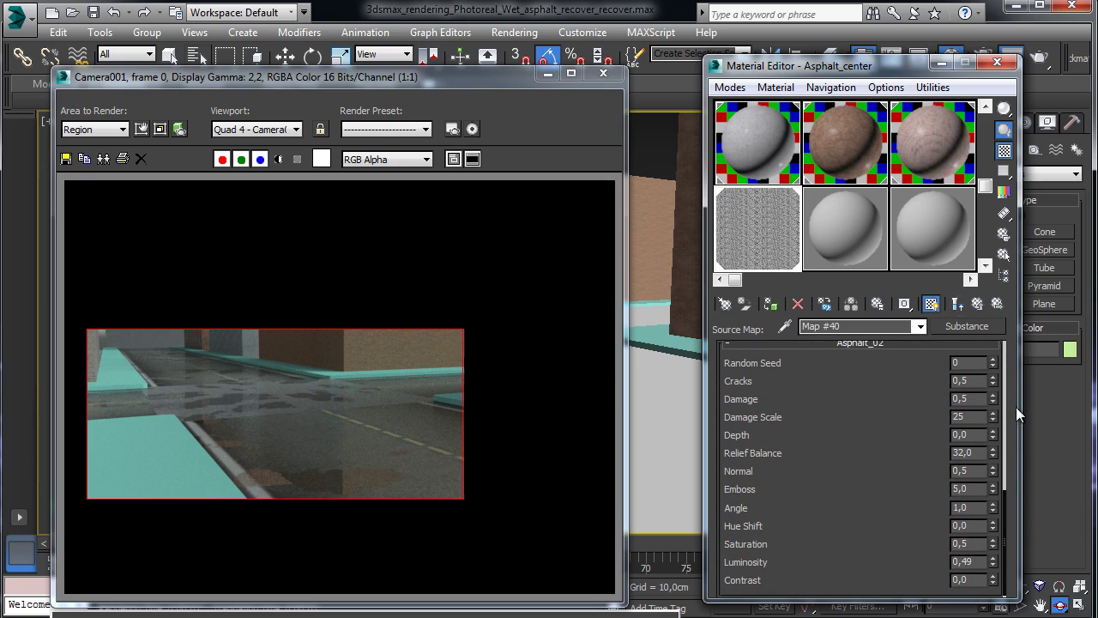
pyautogui.click(994, 566)
pyautogui.click(994, 566)
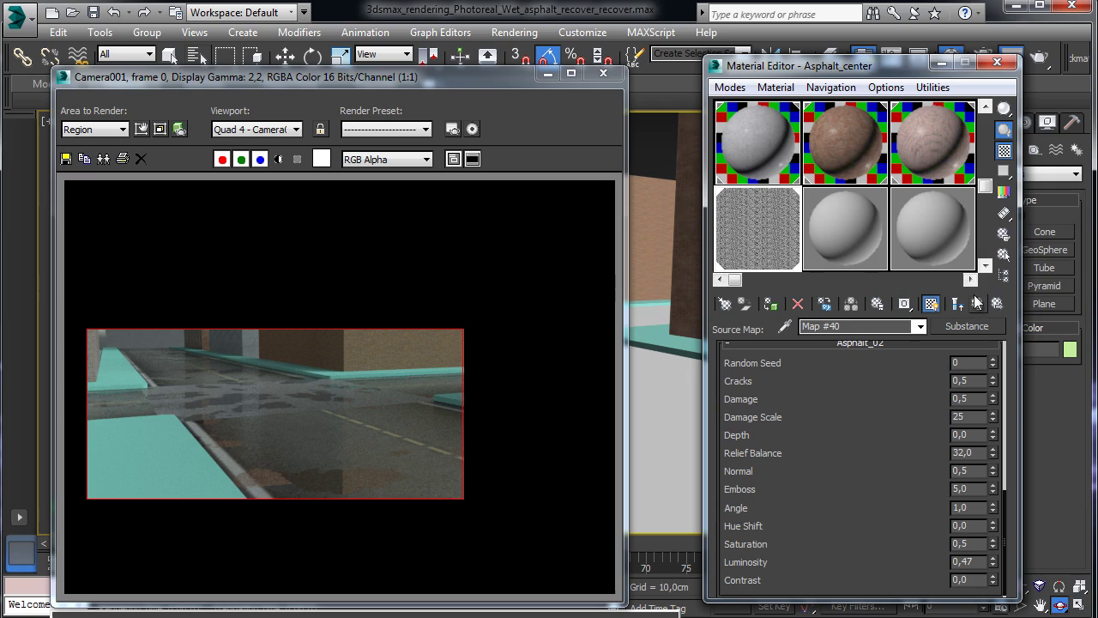
# Set the bump amount of the Asphalt material to 0.25.
pyautogui.click(779, 160)
pyautogui.scroll(2, 794, 185)
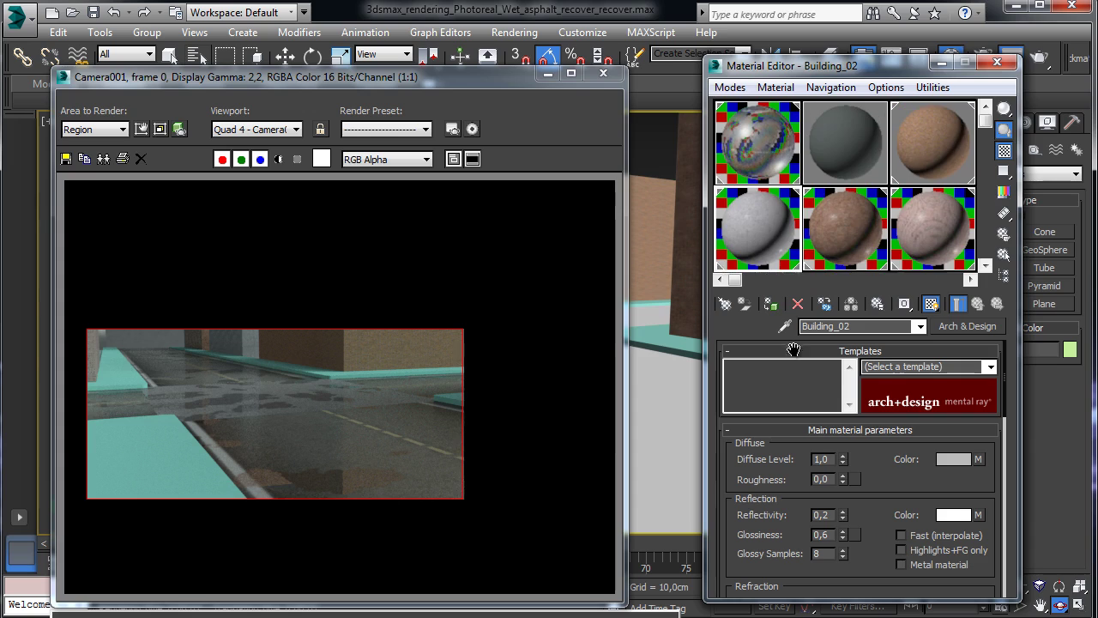
pyautogui.click(763, 142)
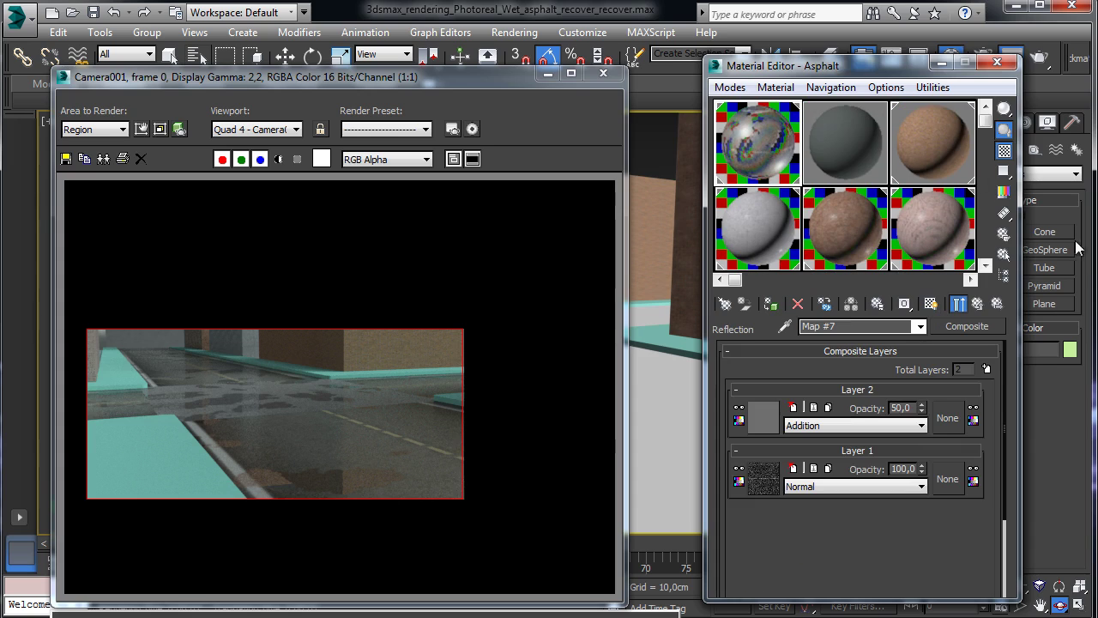
pyautogui.click(978, 305)
pyautogui.moveTo(880, 480); pyautogui.dragTo(867, 292)
pyautogui.scroll(-5, 942, 422)
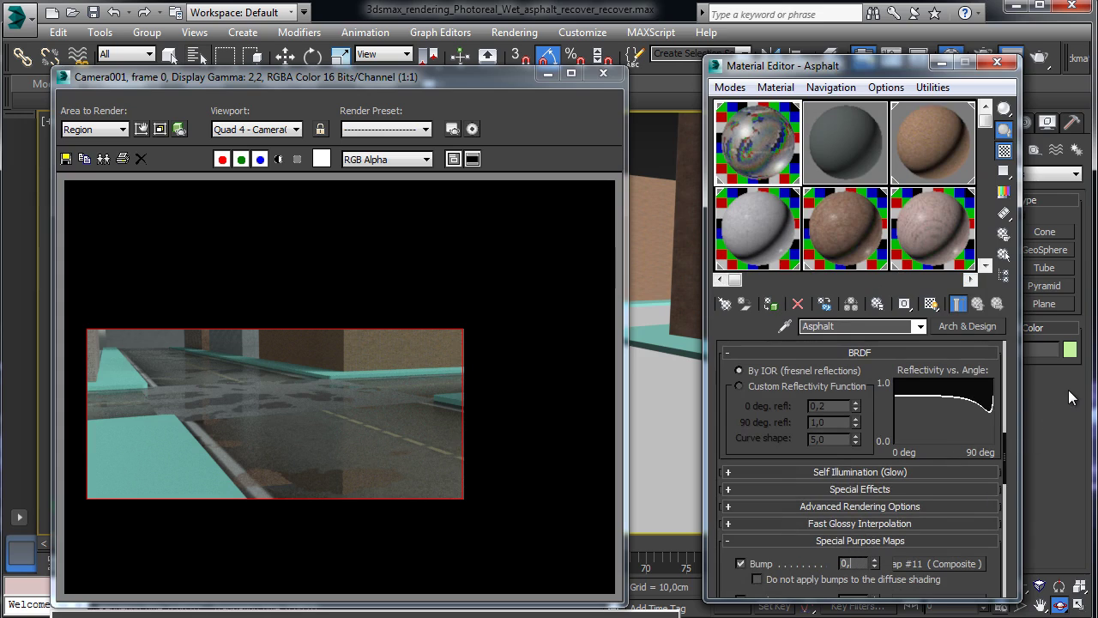
pyautogui.write('25')
pyautogui.press('Return')
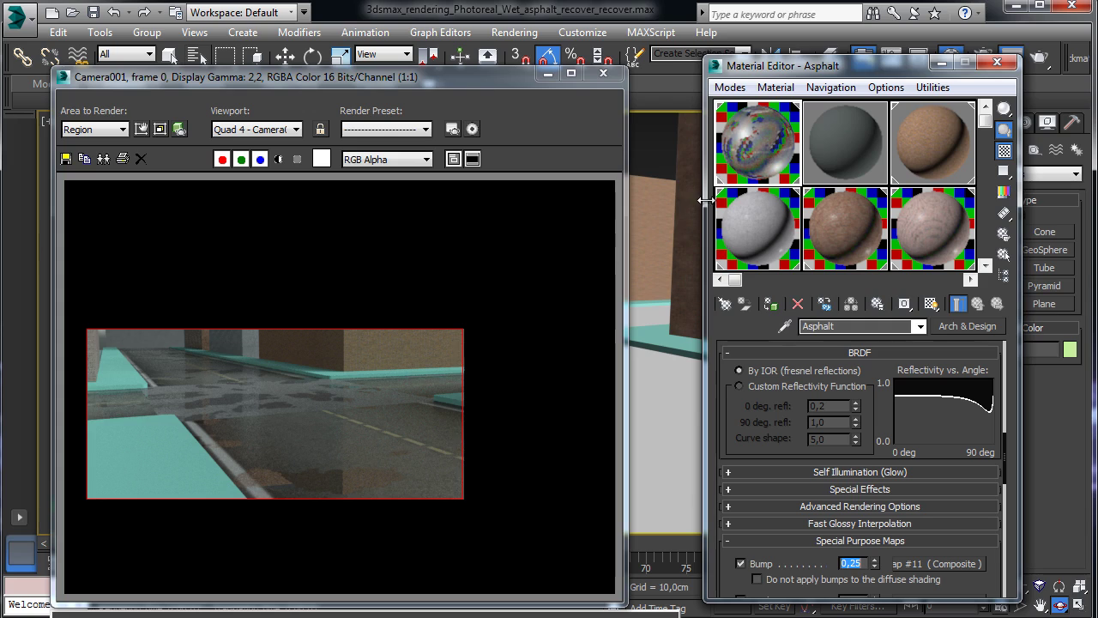
# Open the source substance of Layer 1 in Asphalt's bump composite and render the region again.
pyautogui.click(967, 564)
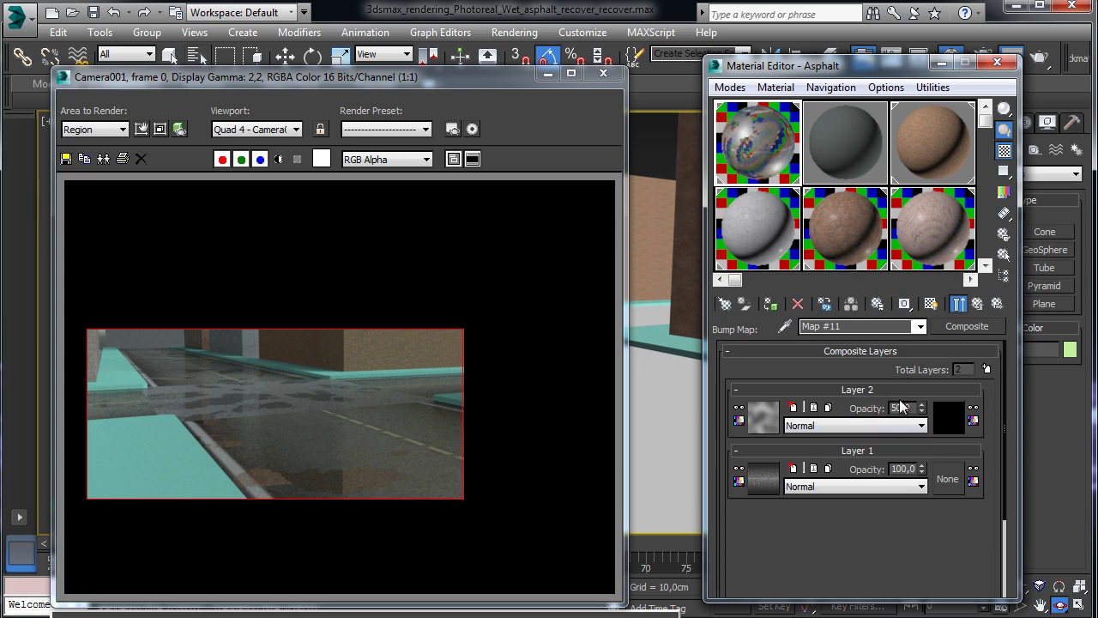
pyautogui.click(763, 477)
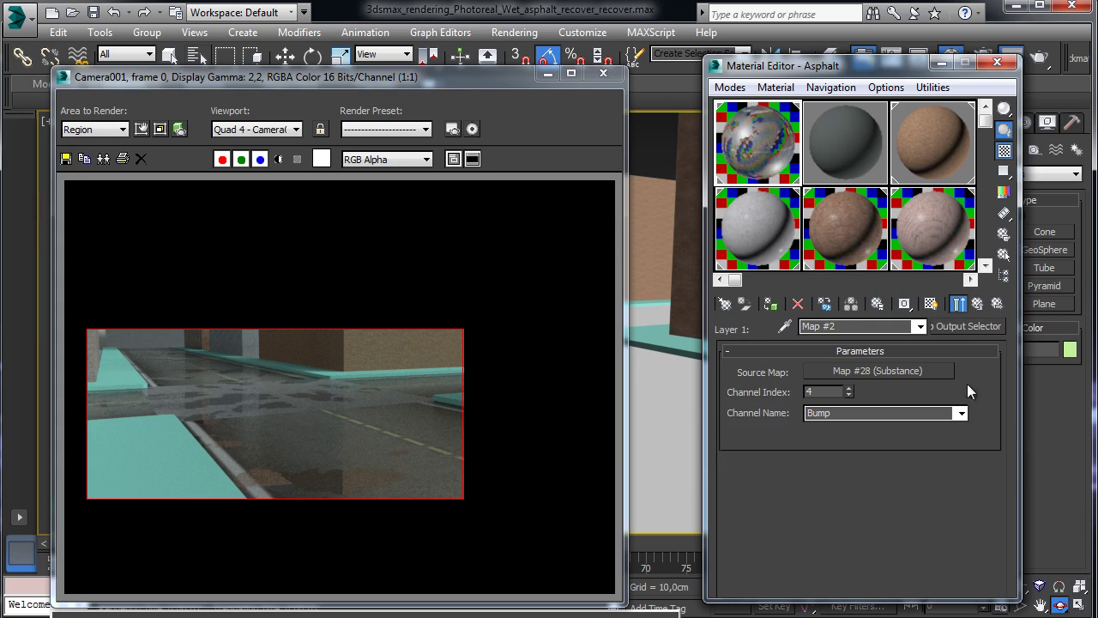
pyautogui.click(947, 371)
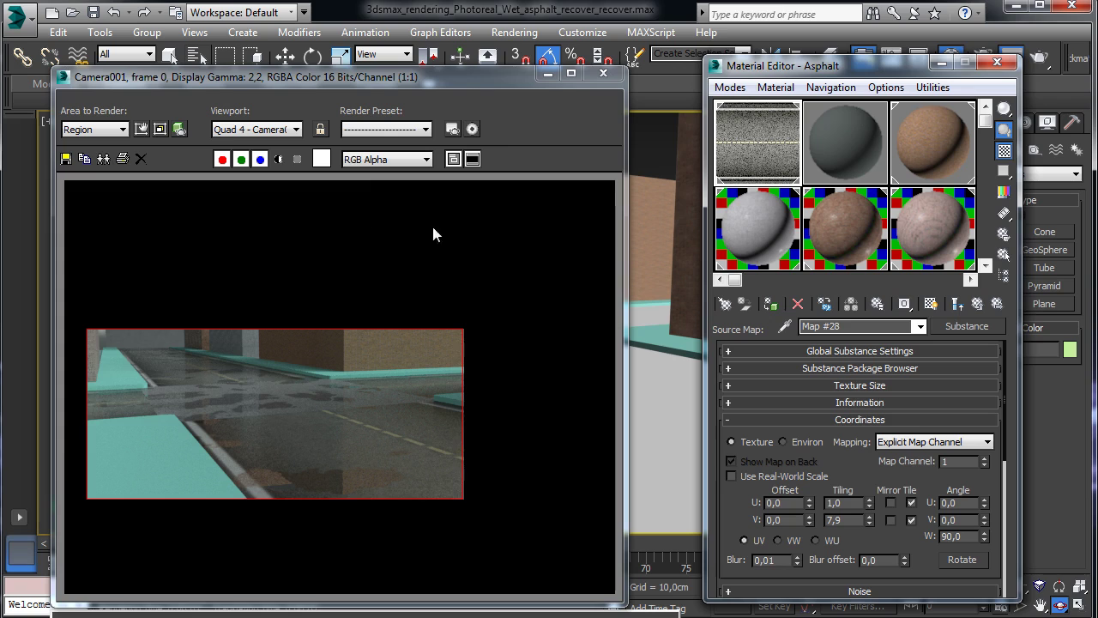
pyautogui.click(1040, 49)
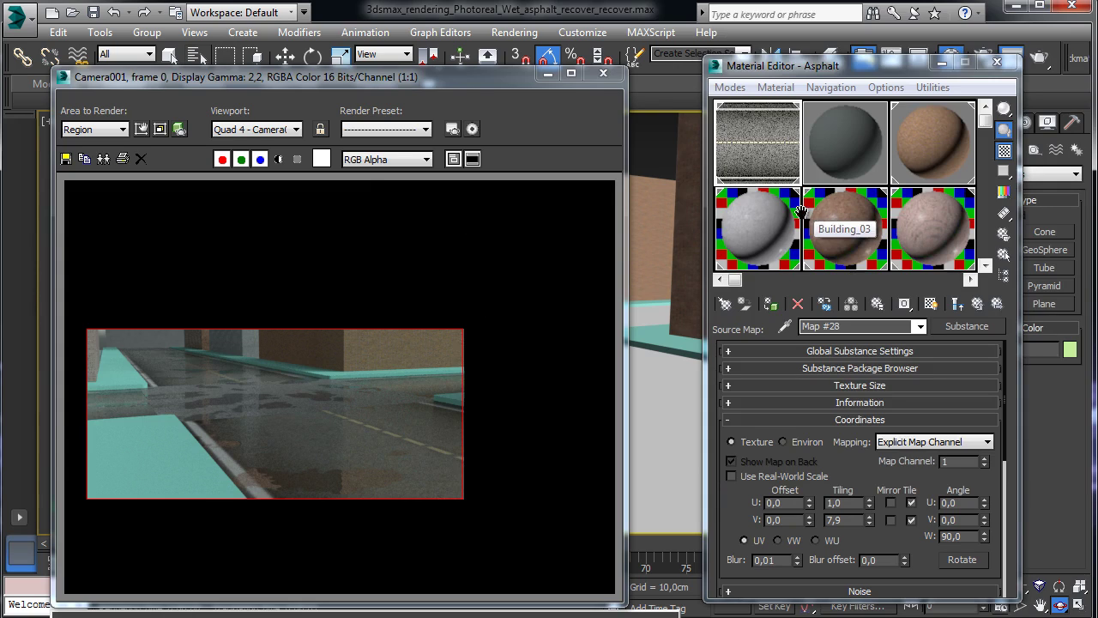
# Open the Asphalt material's reflection glossiness composite and check the noise settings of its Layer 2.
pyautogui.click(958, 304)
pyautogui.click(978, 303)
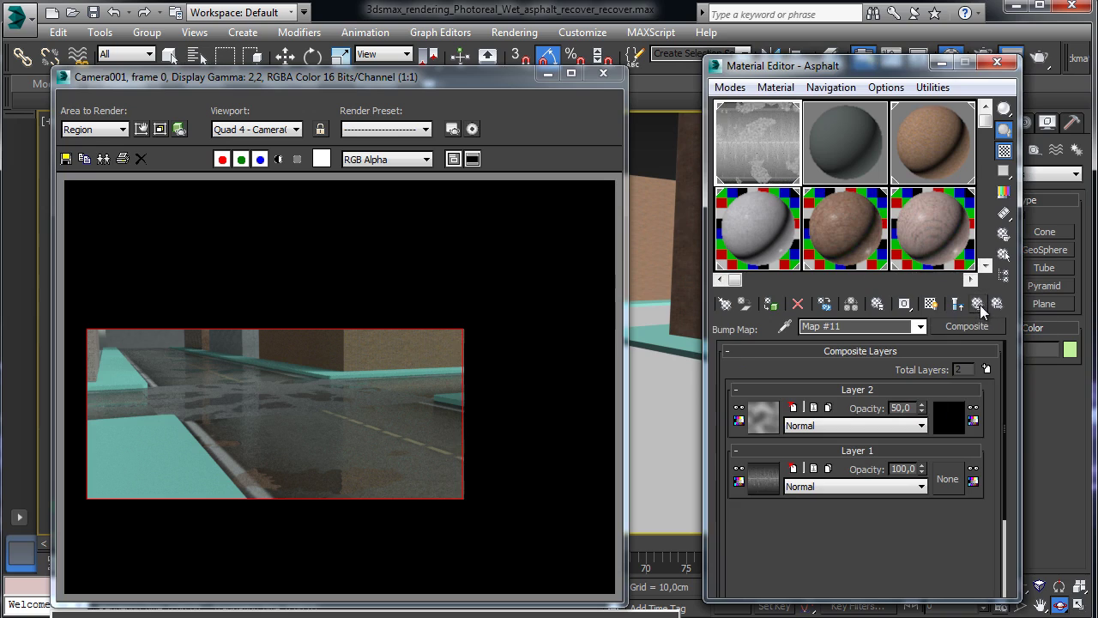
pyautogui.click(979, 304)
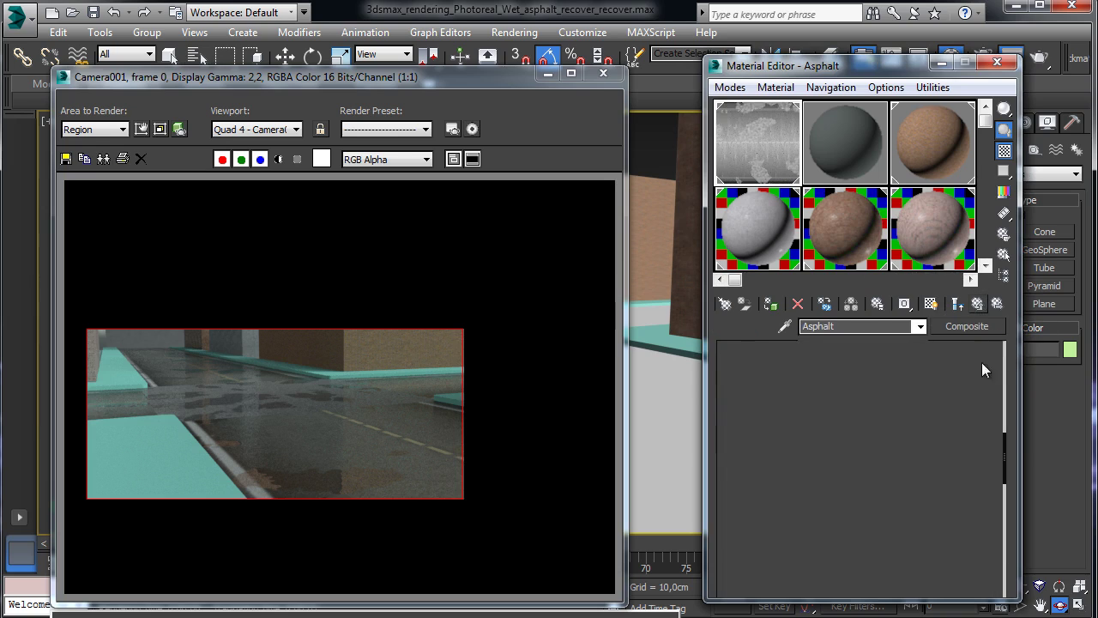
pyautogui.scroll(-5, 900, 487)
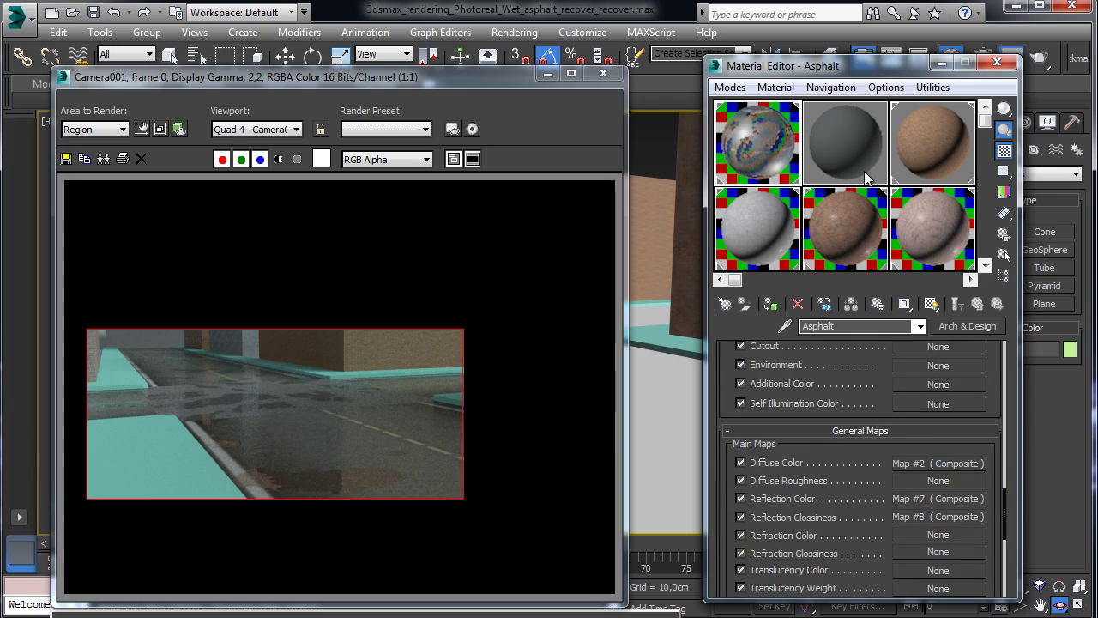
pyautogui.click(928, 519)
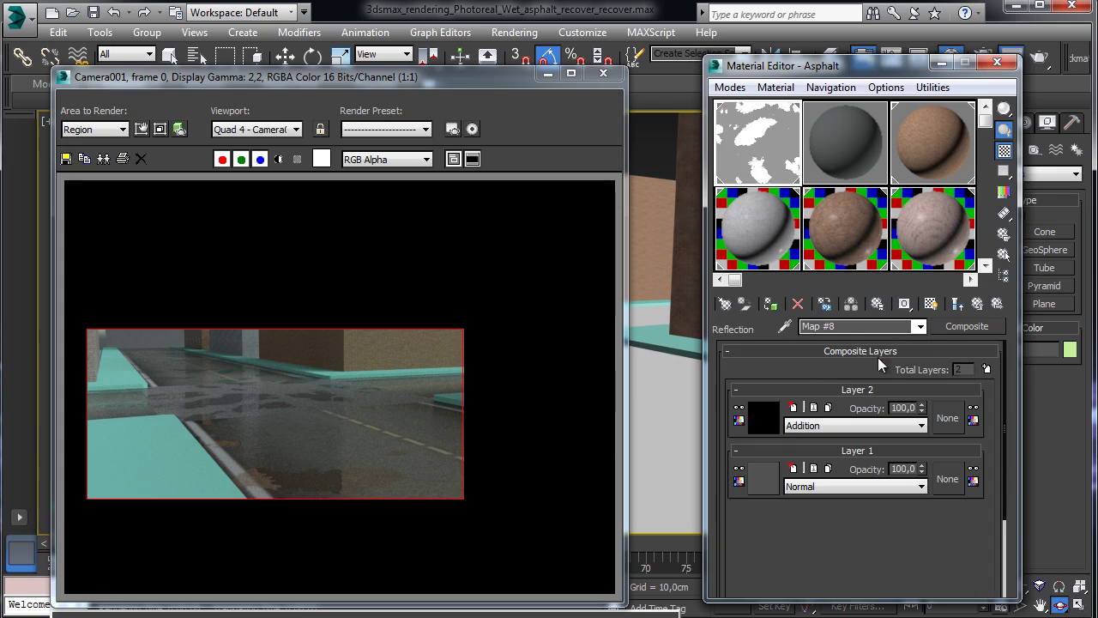
pyautogui.click(763, 422)
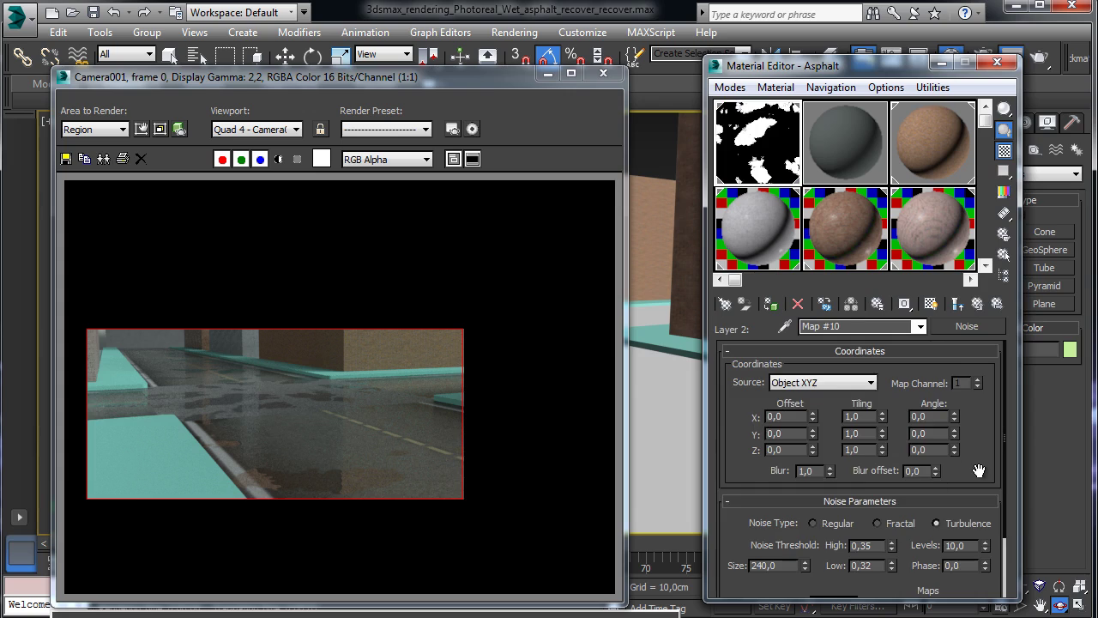
pyautogui.scroll(-3, 979, 470)
# Darken the R color of the RGB Tint in Layer 1 of Asphalt's reflection glossiness composite to value 71.
pyautogui.click(958, 304)
pyautogui.click(796, 468)
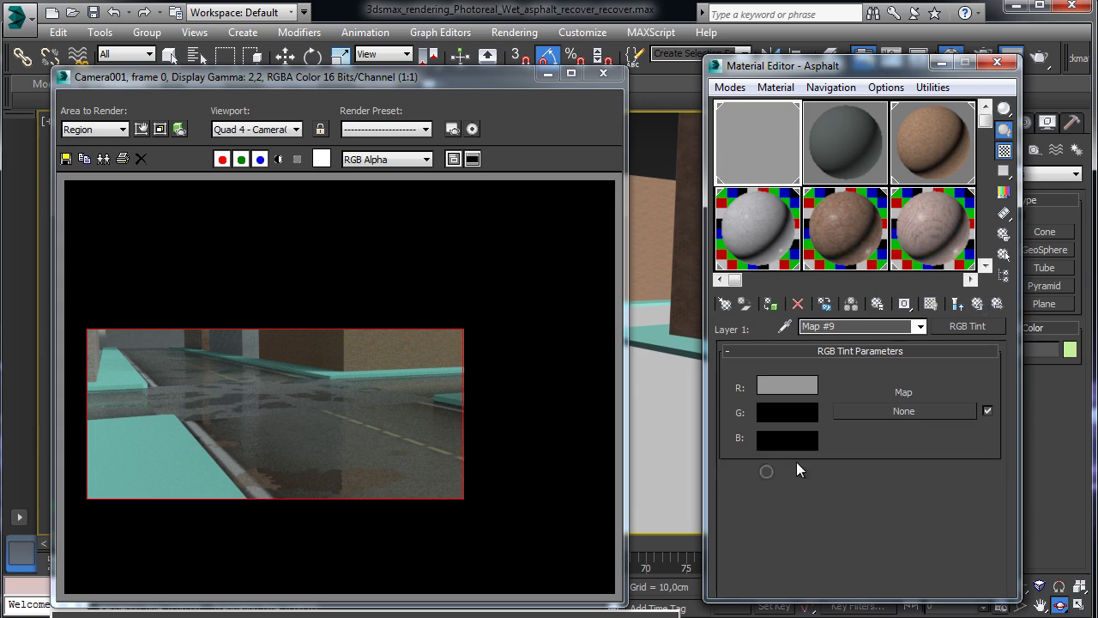
pyautogui.click(788, 386)
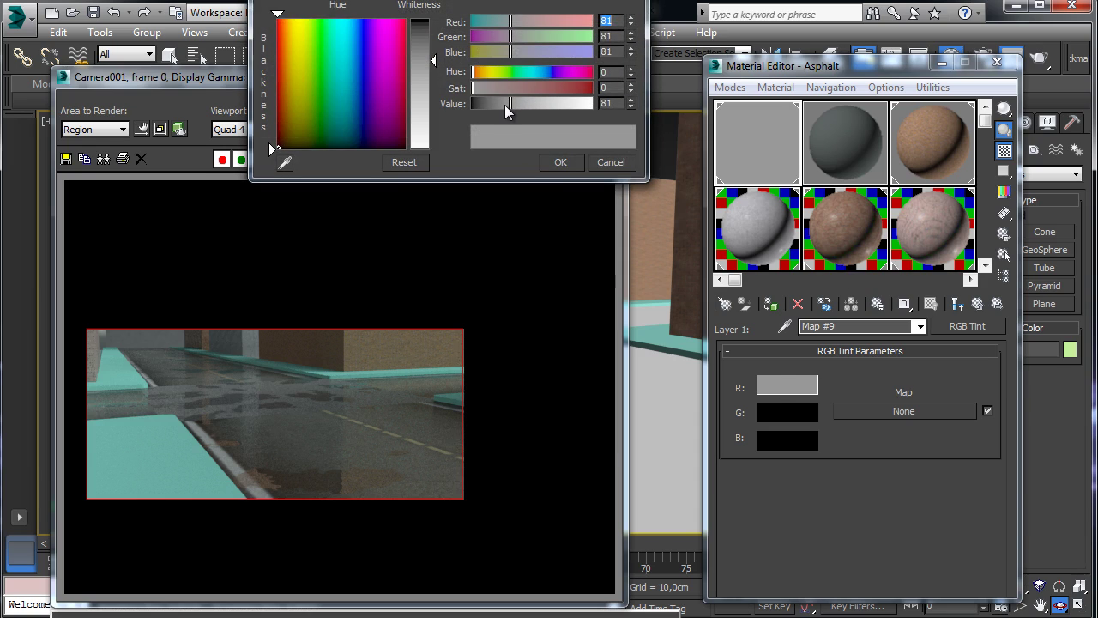
pyautogui.click(505, 104)
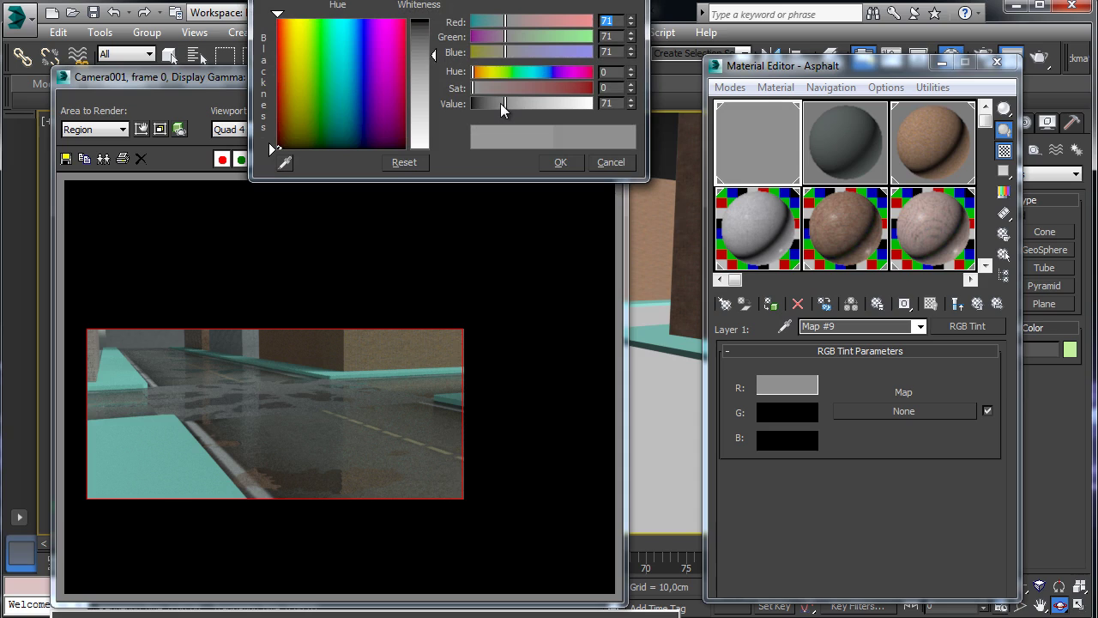
pyautogui.click(559, 161)
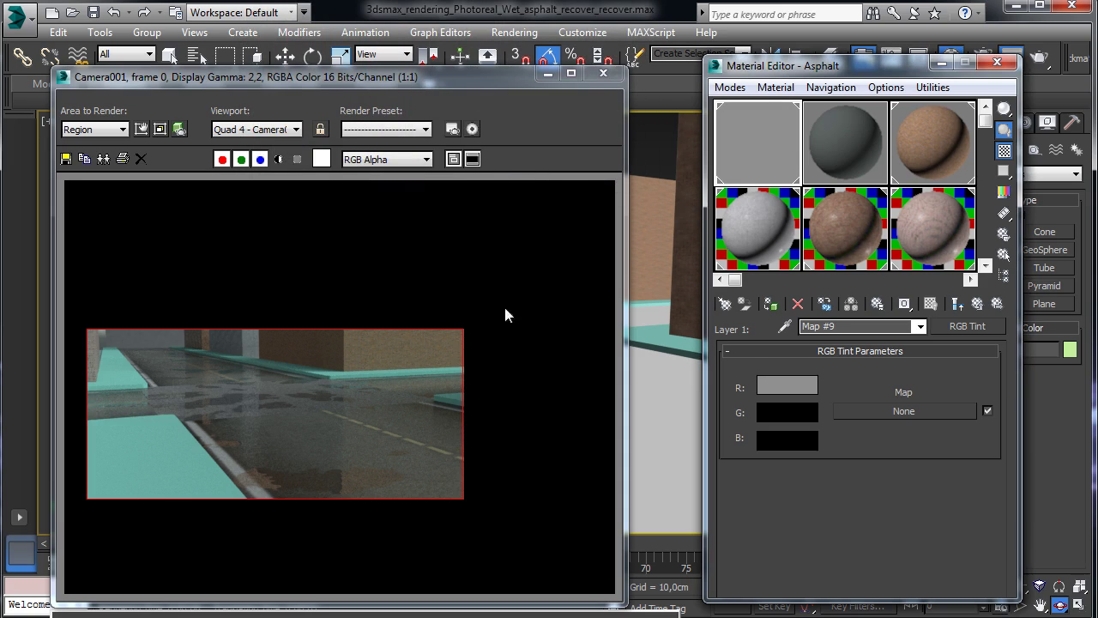
# Lower the Luminosity of the Asphalt_02 substance in Asphalt_center's diffuse Layer 1 to 0.44 and render the region.
pyautogui.click(753, 230)
pyautogui.scroll(-2, 799, 152)
pyautogui.click(769, 215)
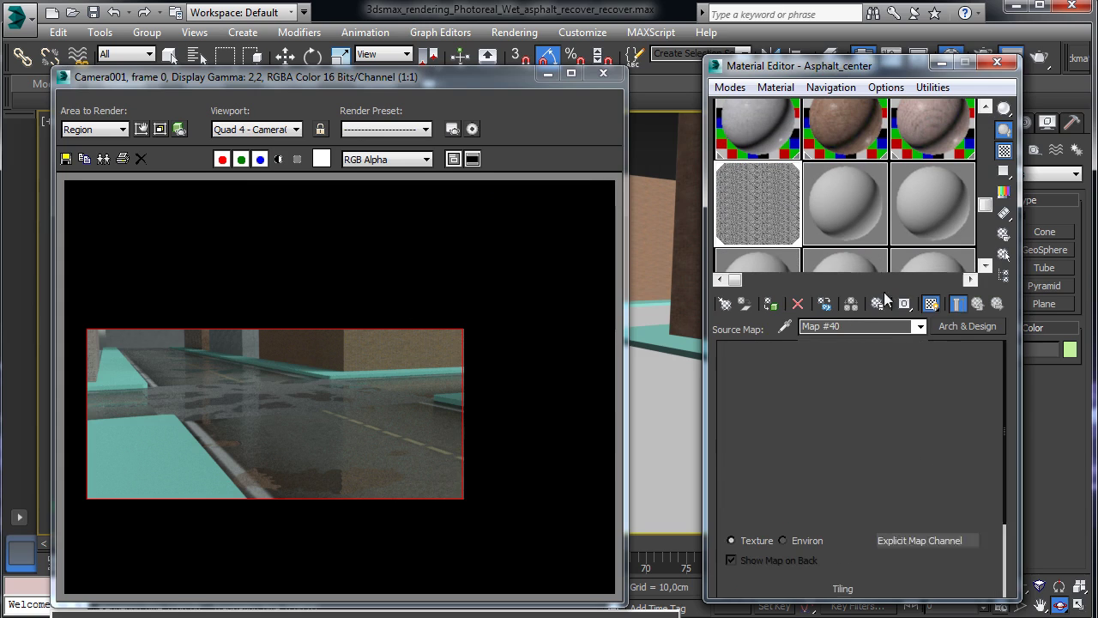
pyautogui.scroll(-5, 981, 399)
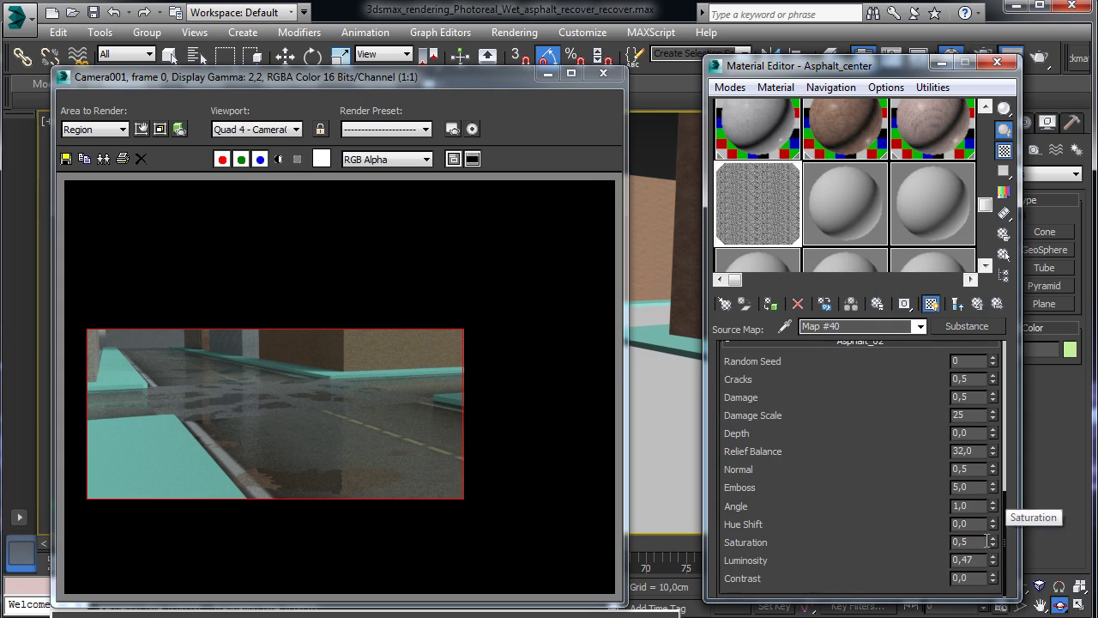
pyautogui.press('BackSpace')
pyautogui.write('2')
pyautogui.press('Return')
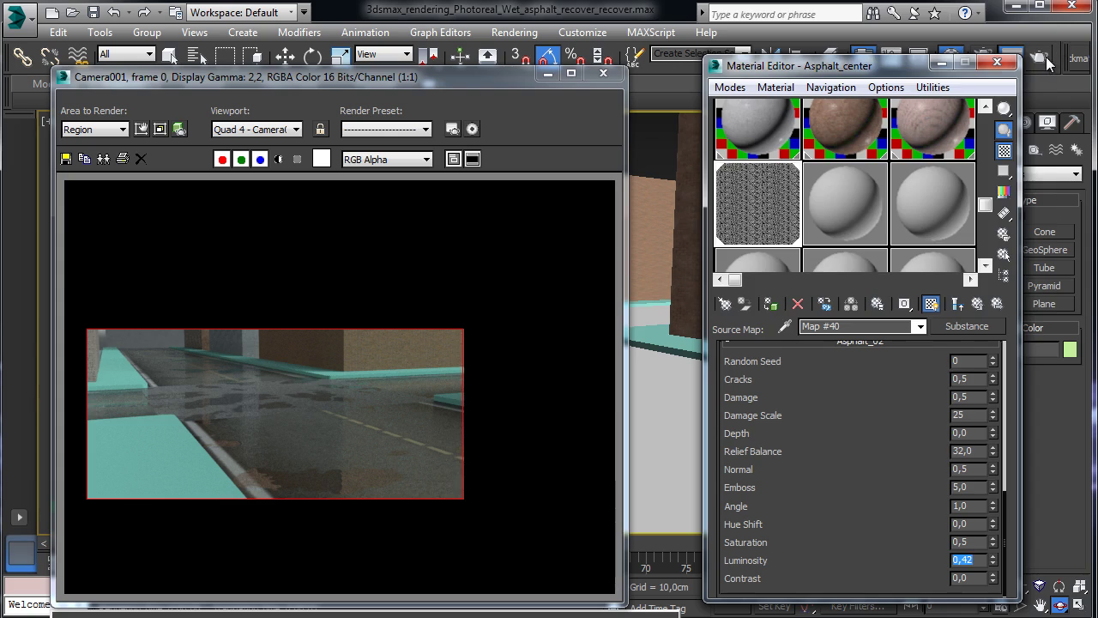
pyautogui.click(1040, 55)
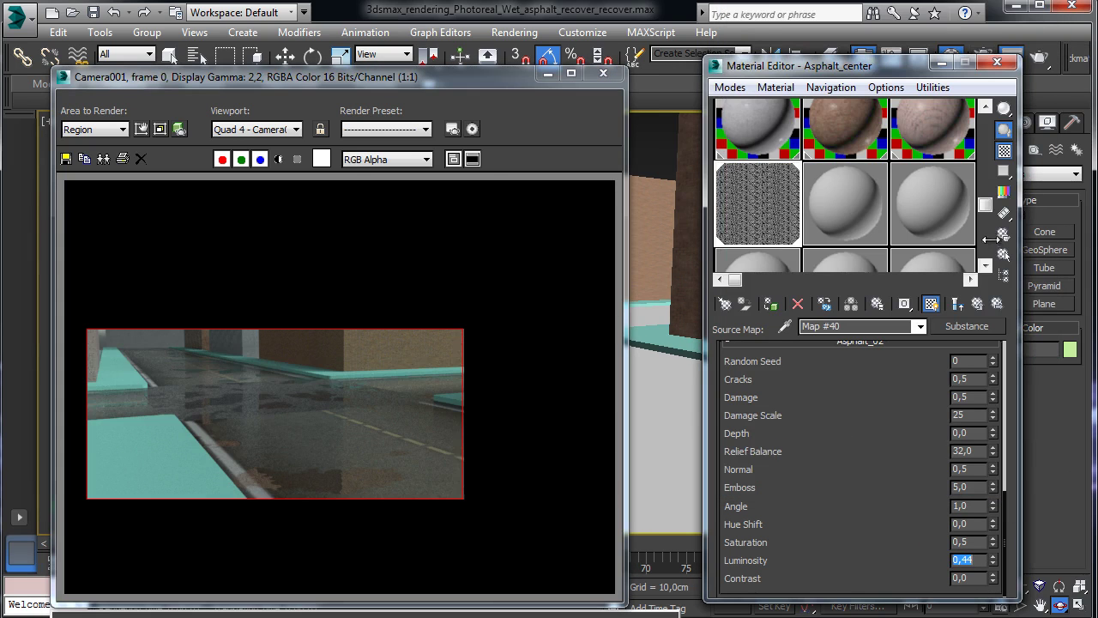
# Set the R color of the RGB Tint in Layer 1 of Asphalt_center's reflection glossiness composite to value 67.
pyautogui.click(977, 307)
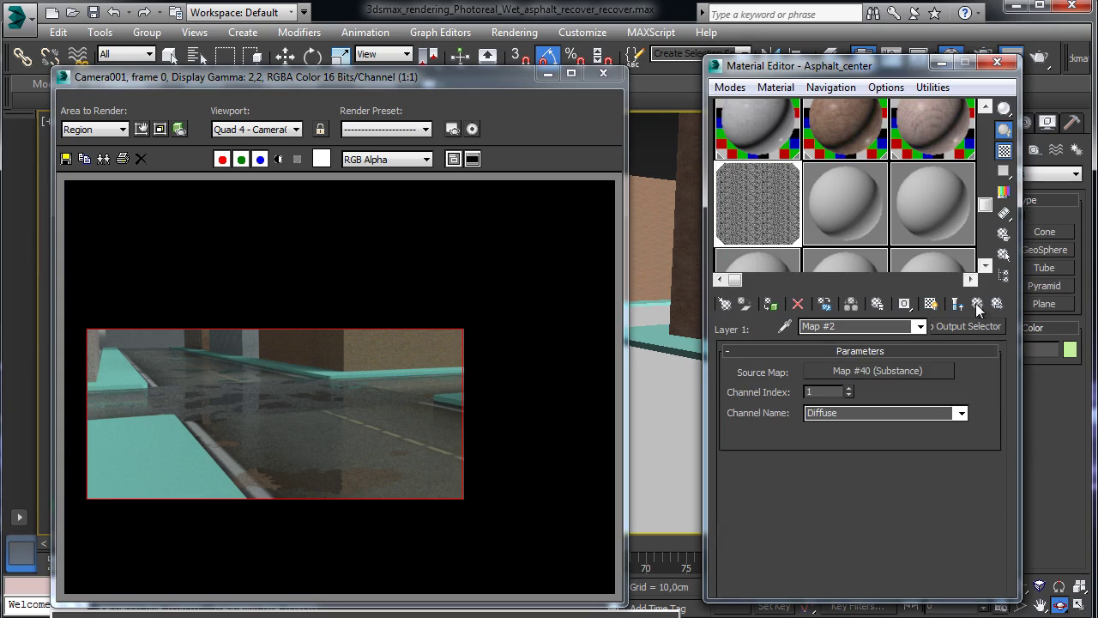
pyautogui.click(976, 307)
pyautogui.click(976, 308)
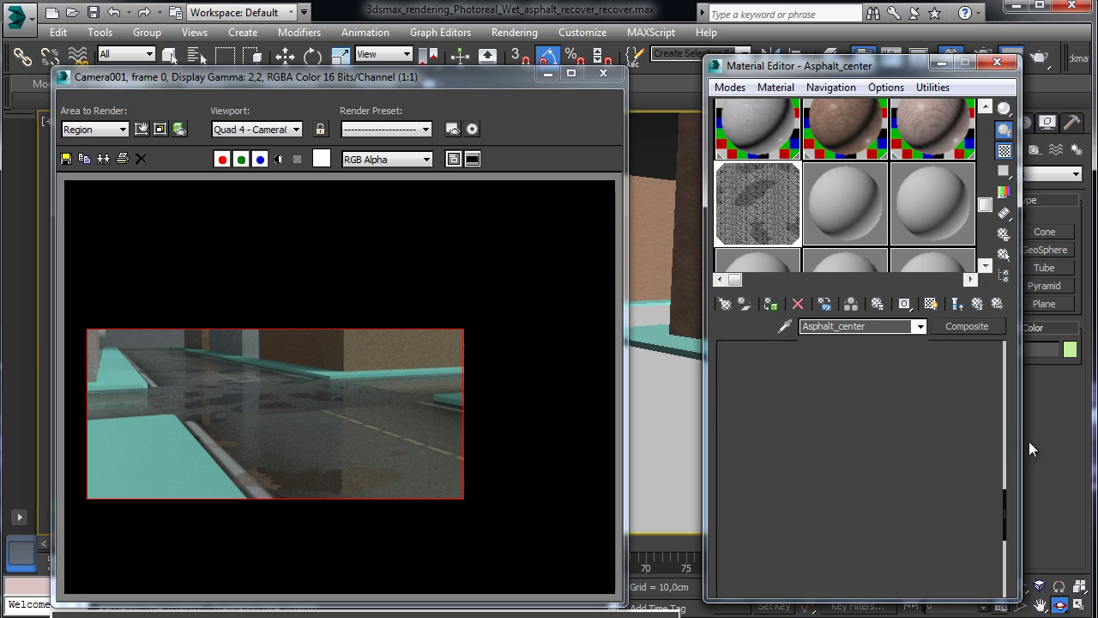
pyautogui.click(929, 511)
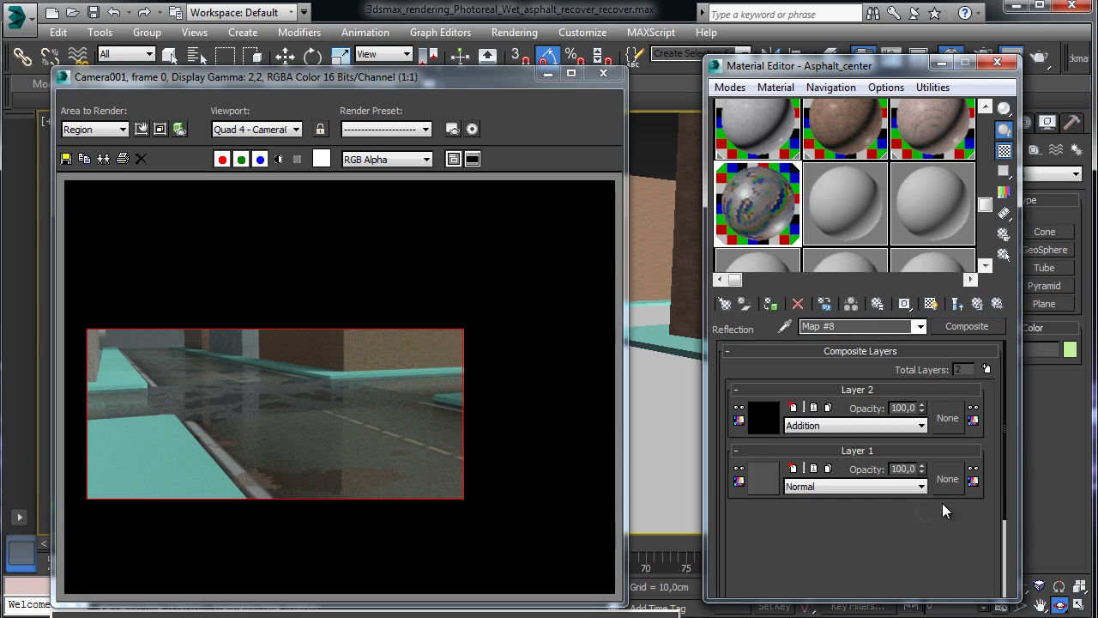
pyautogui.click(766, 421)
pyautogui.click(781, 386)
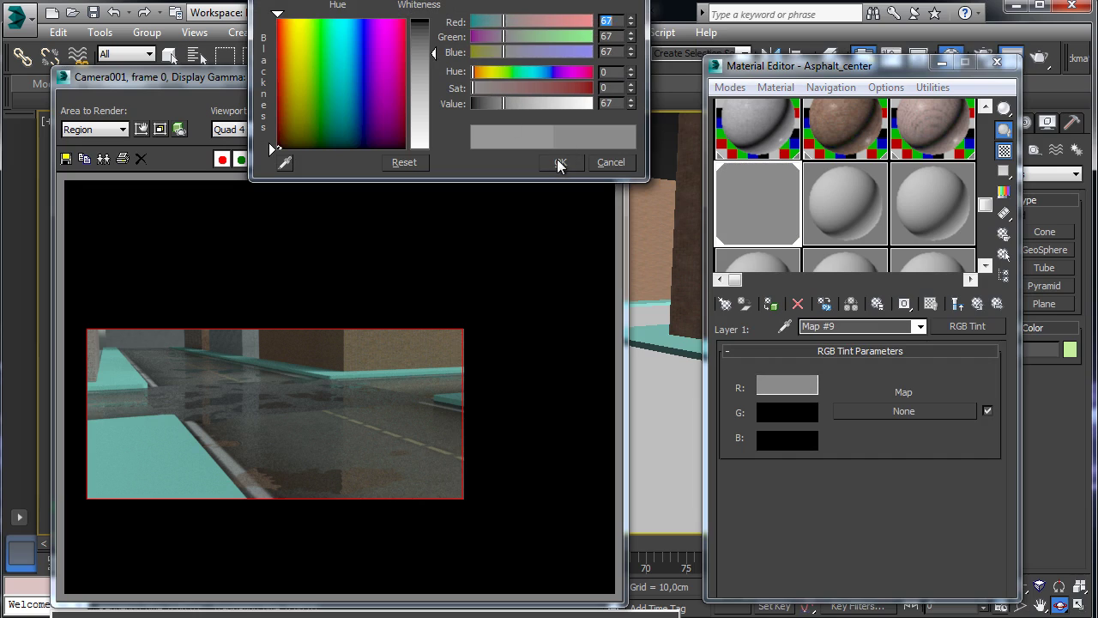
pyautogui.click(561, 162)
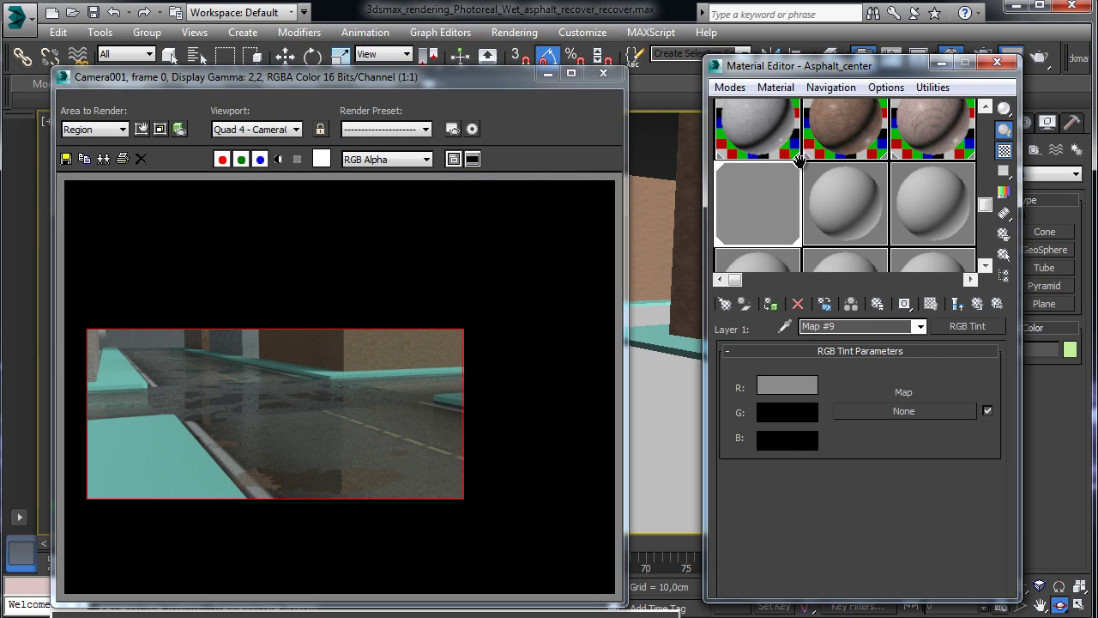
# Darken the R color of Asphalt's Layer 1 RGB Tint to value 56.
pyautogui.moveTo(803, 161); pyautogui.dragTo(797, 366)
pyautogui.click(751, 133)
pyautogui.click(788, 385)
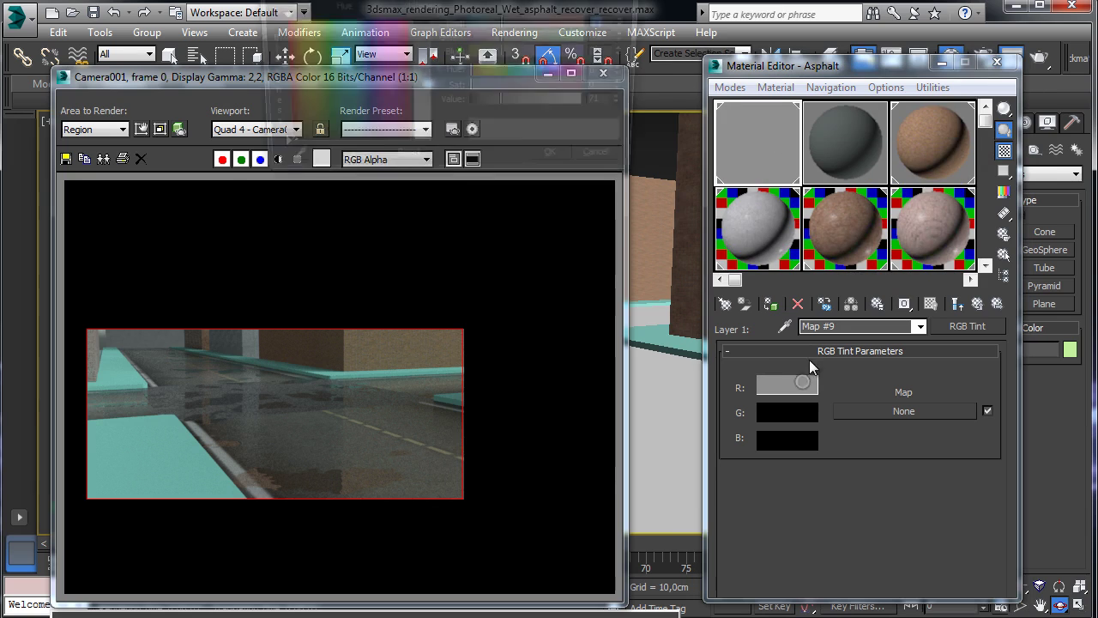
pyautogui.moveTo(502, 102); pyautogui.dragTo(492, 103)
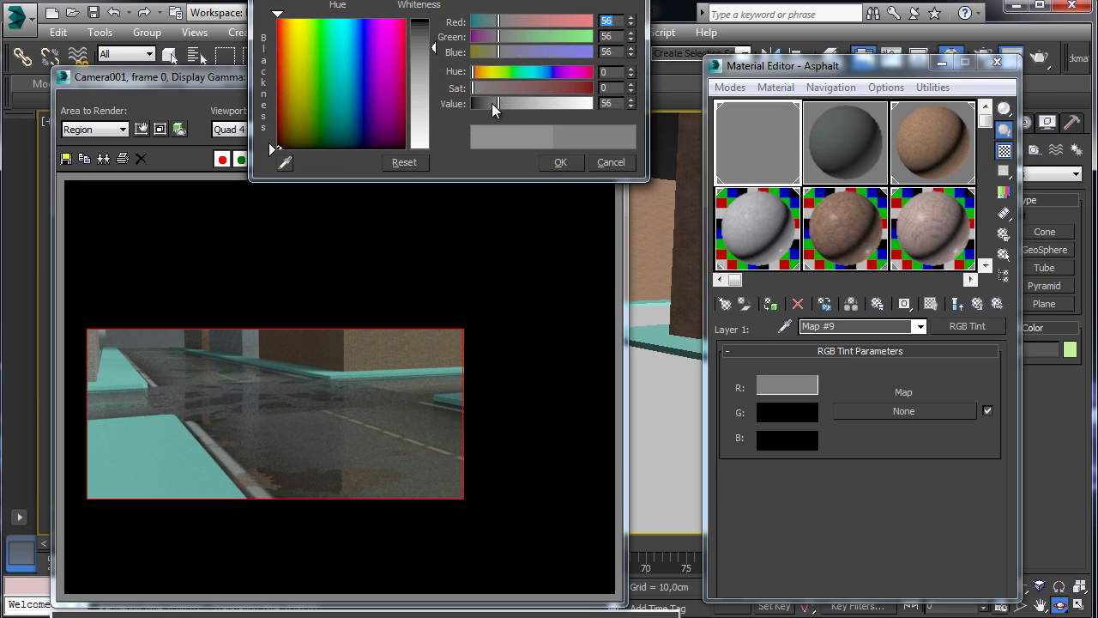
pyautogui.click(609, 162)
# Render the region again and save the scene, closing the rendered frame window.
pyautogui.click(1037, 55)
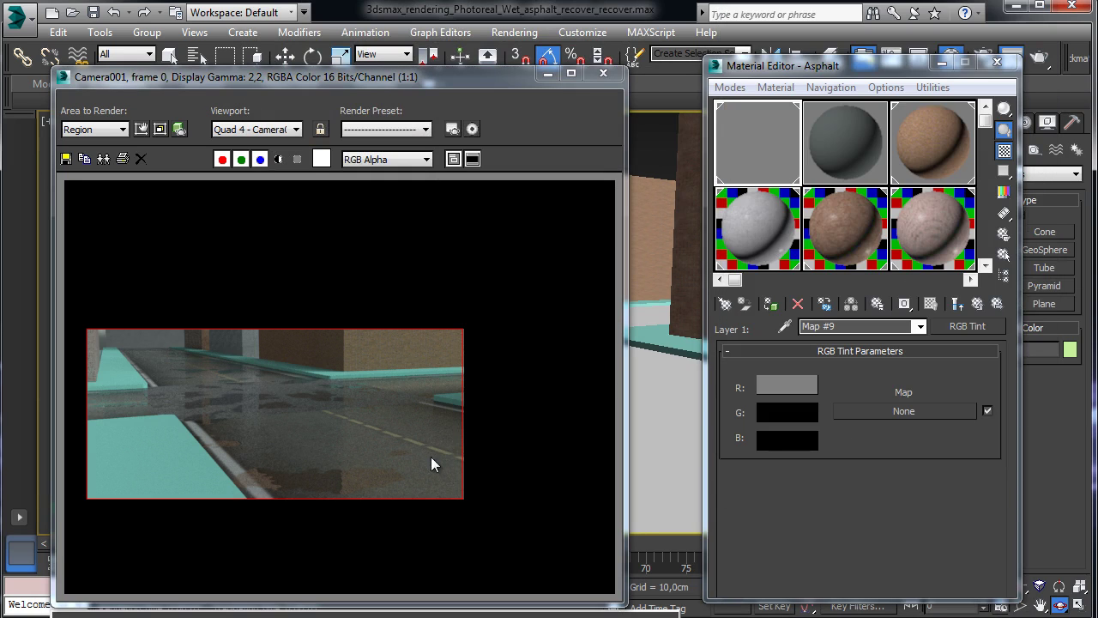
pyautogui.click(93, 12)
pyautogui.click(603, 73)
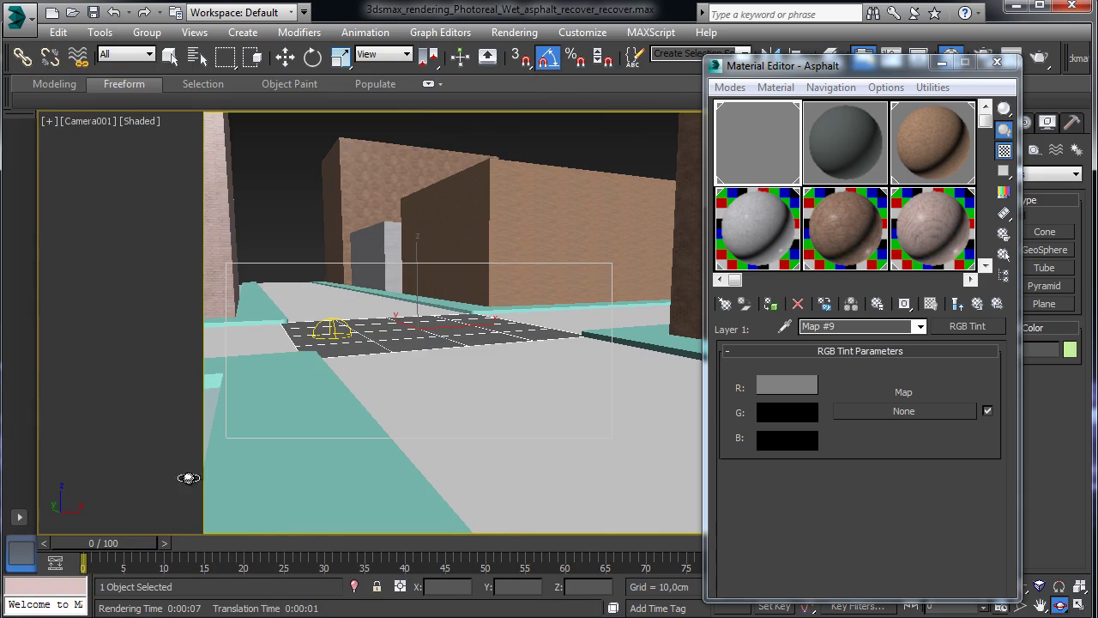
# Select the four turquoise sidewalk objects around the intersection in the camera view.
pyautogui.click(170, 57)
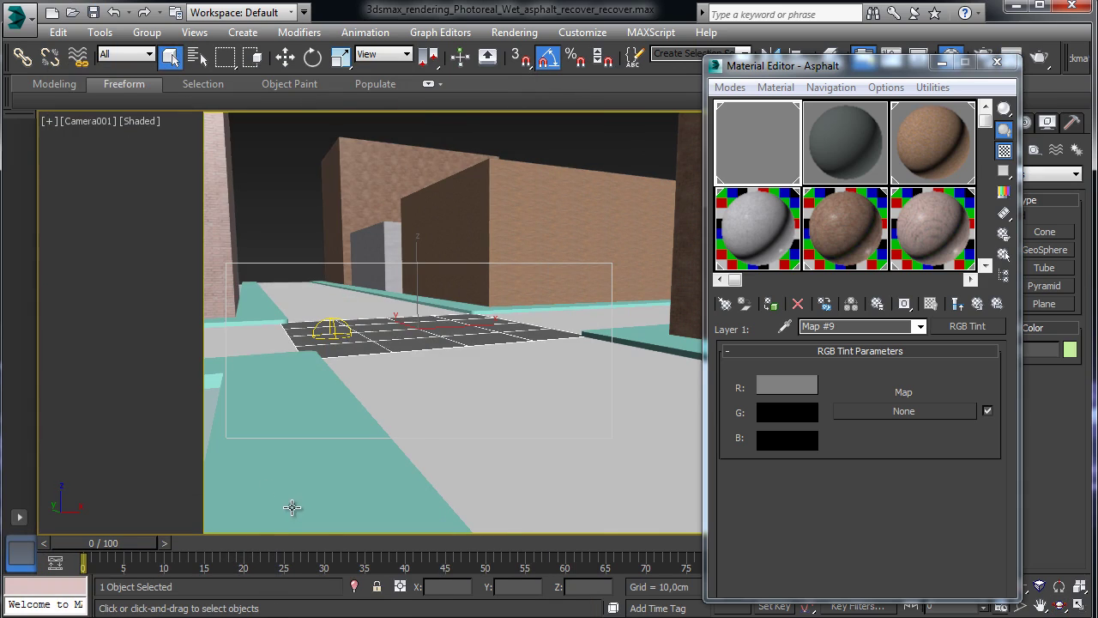
pyautogui.keyDown('ctrl'); pyautogui.click(467, 305); pyautogui.keyUp('ctrl')
pyautogui.keyDown('ctrl'); pyautogui.click(264, 311); pyautogui.keyUp('ctrl')
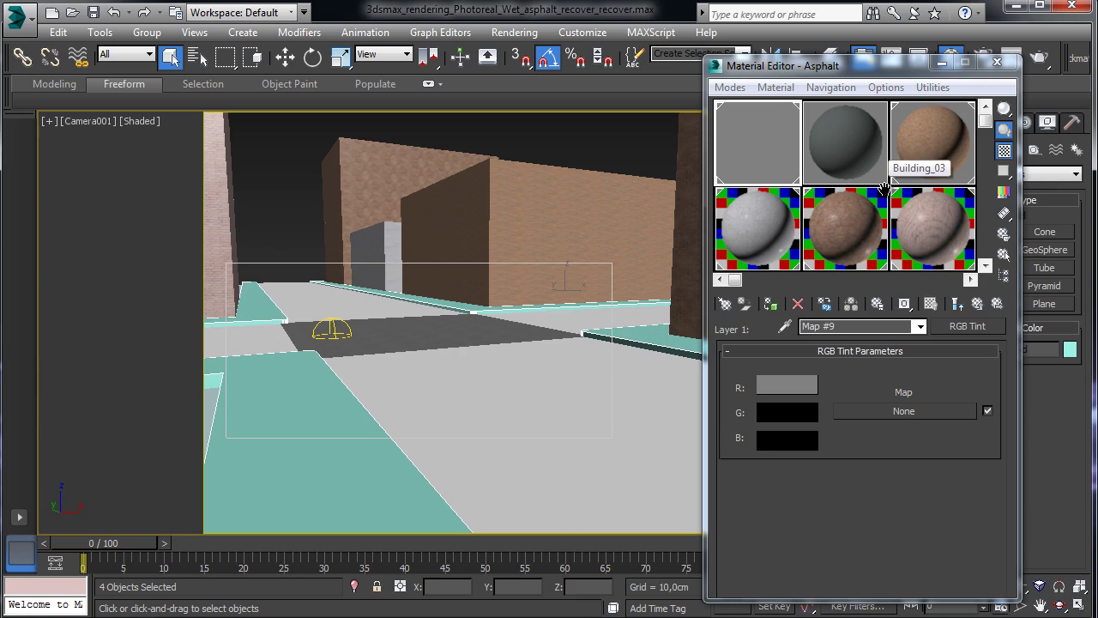
# Name an unused material Pedestrian and assign it to the selected sidewalk objects.
pyautogui.moveTo(886, 190); pyautogui.dragTo(893, 153, button='middle')
pyautogui.scroll(-3, 893, 153)
pyautogui.click(825, 156)
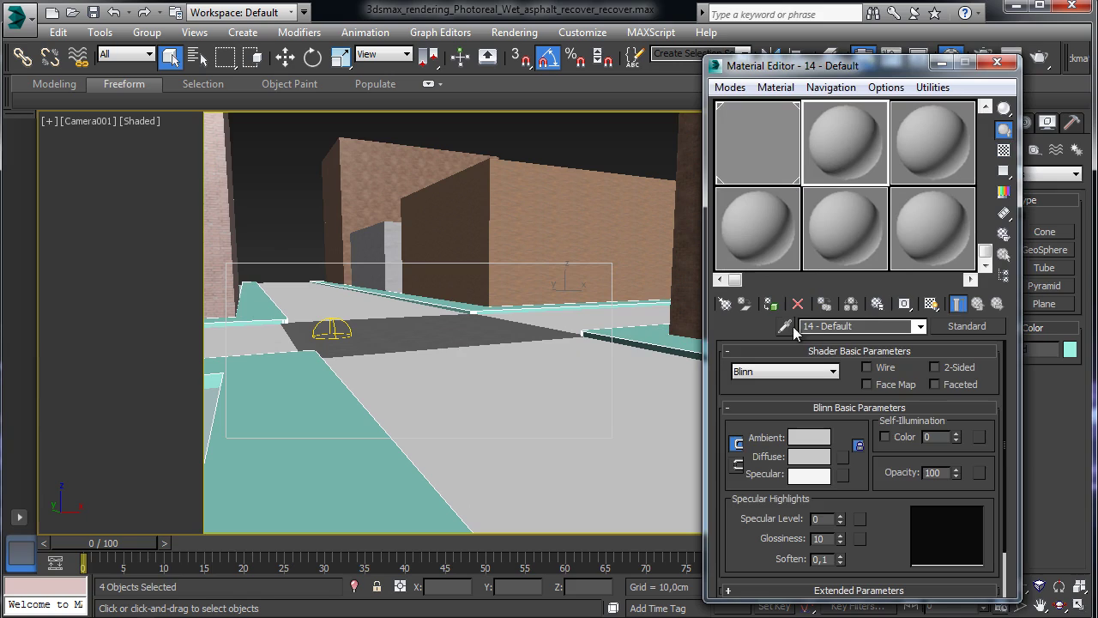
pyautogui.doubleClick(866, 326)
pyautogui.write('P')
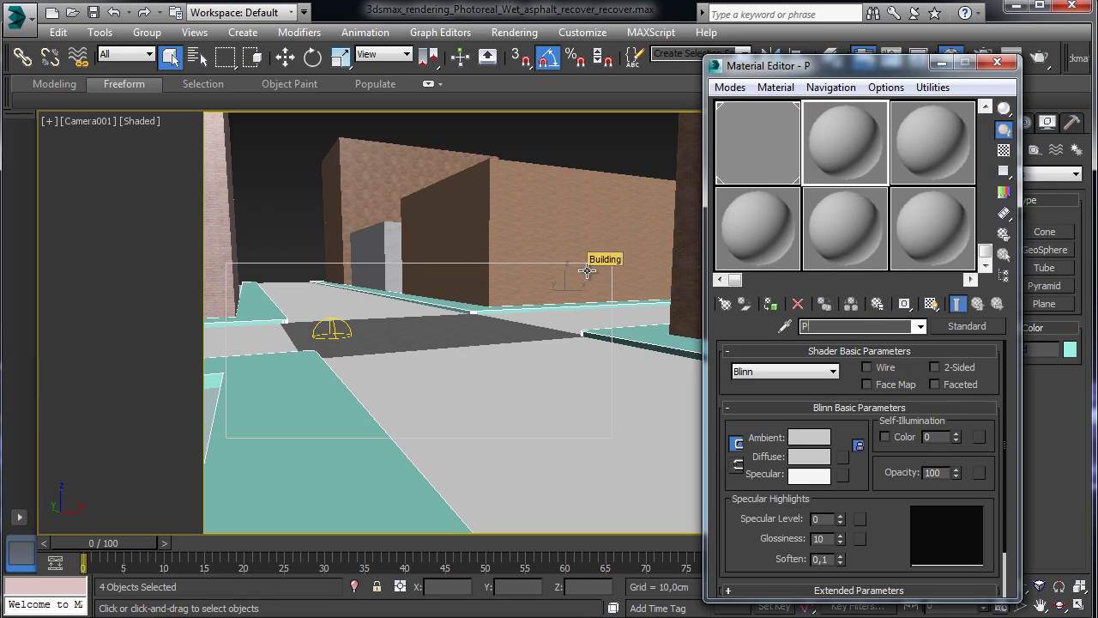
pyautogui.write('edestrian')
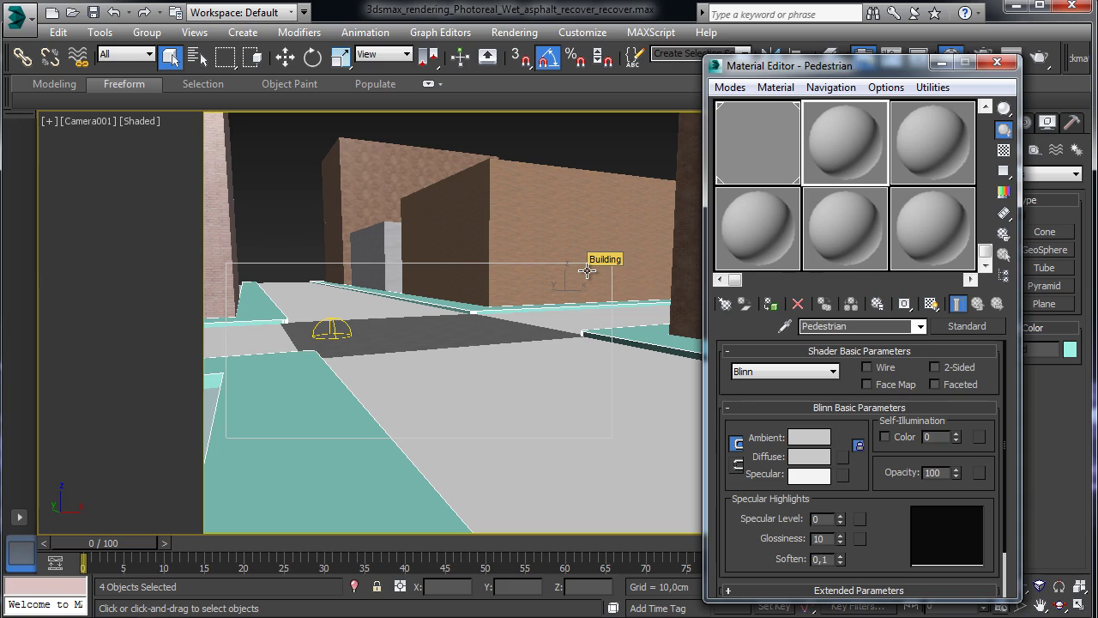
pyautogui.click(771, 303)
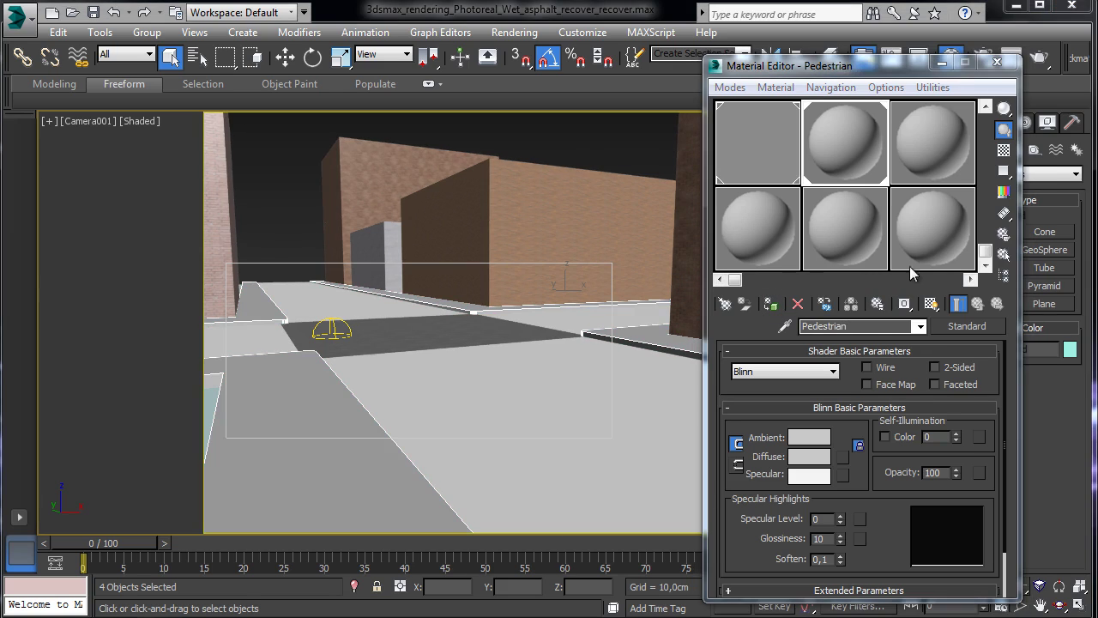
# Change the Pedestrian material's type to Arch & Design and set its reflectivity to 0.0.
pyautogui.click(967, 326)
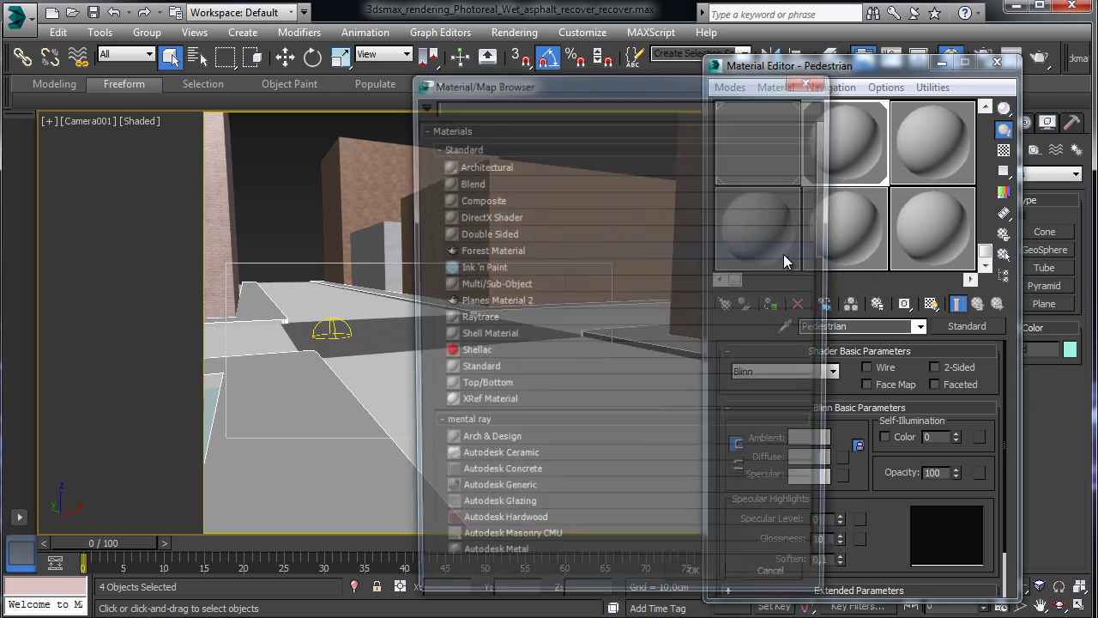
pyautogui.doubleClick(516, 445)
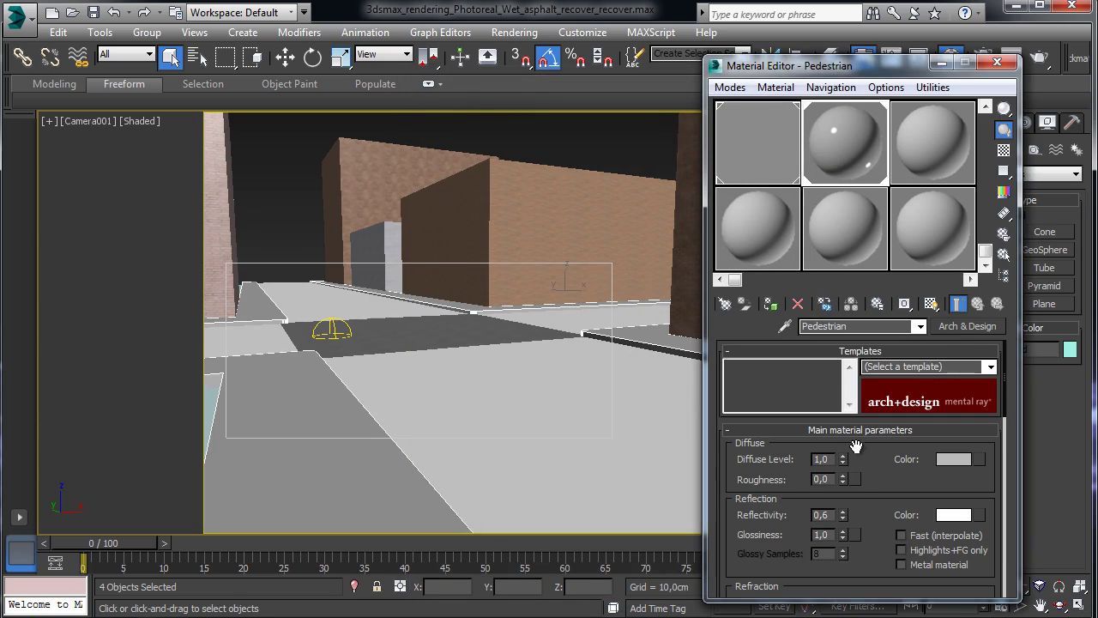
pyautogui.moveTo(846, 553); pyautogui.dragTo(847, 568)
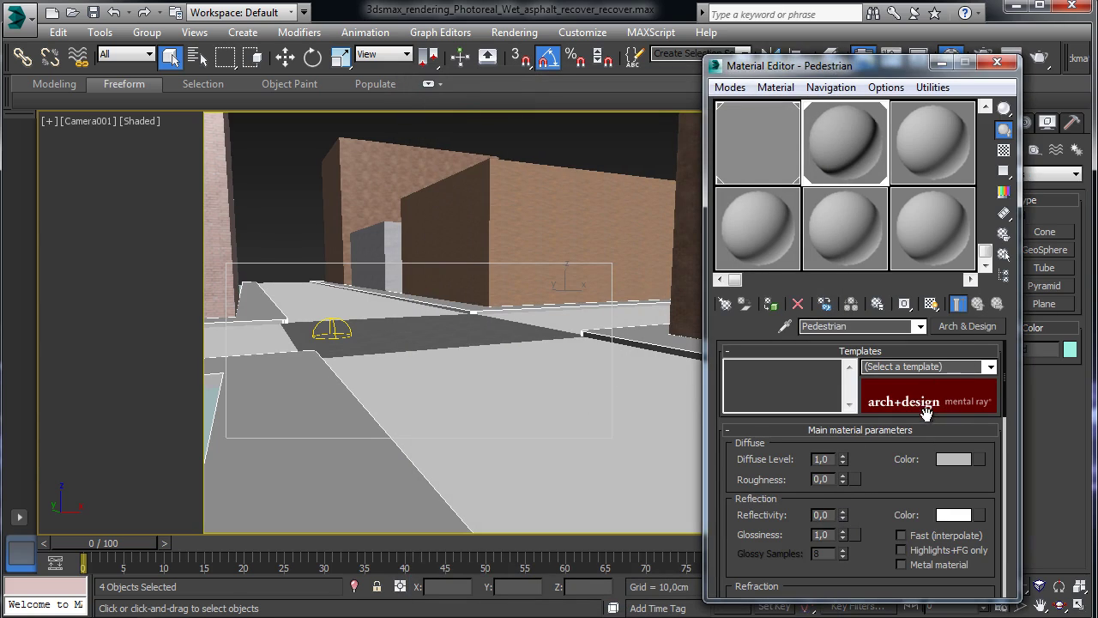
# Assign a Gradient Ramp map to the Pedestrian material's diffuse color and close the Material Editor.
pyautogui.click(959, 306)
pyautogui.click(979, 459)
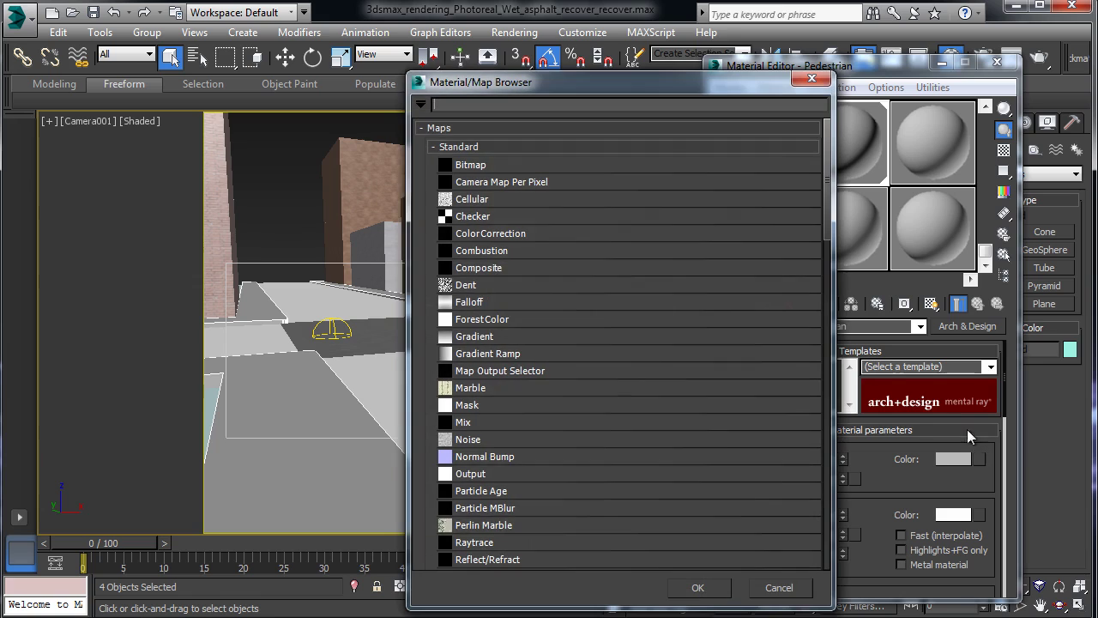
pyautogui.doubleClick(507, 353)
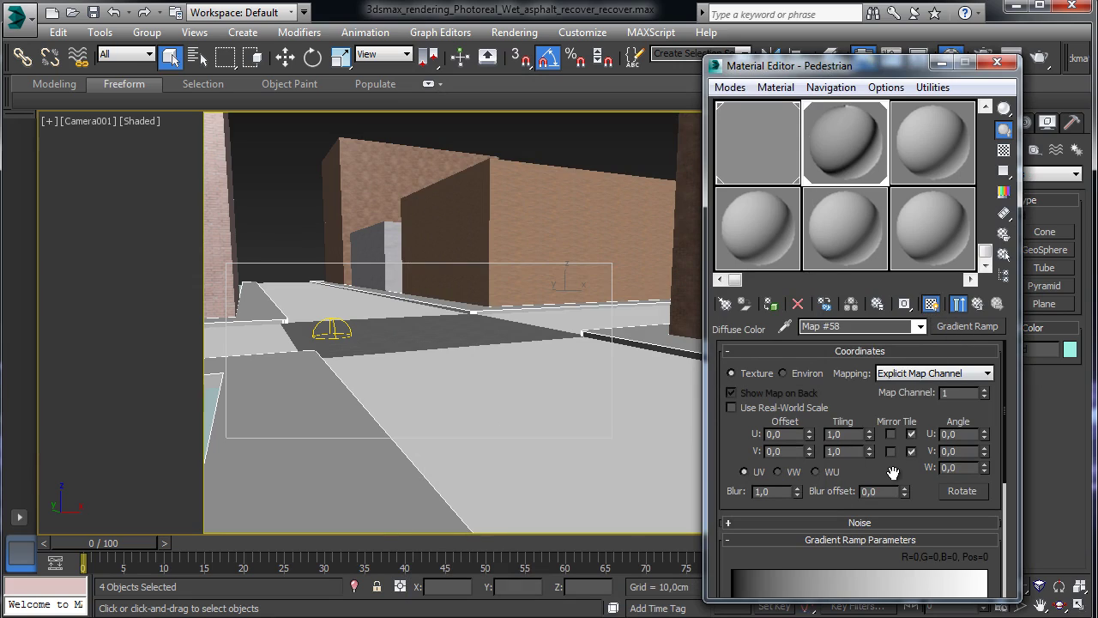
pyautogui.scroll(-4, 896, 472)
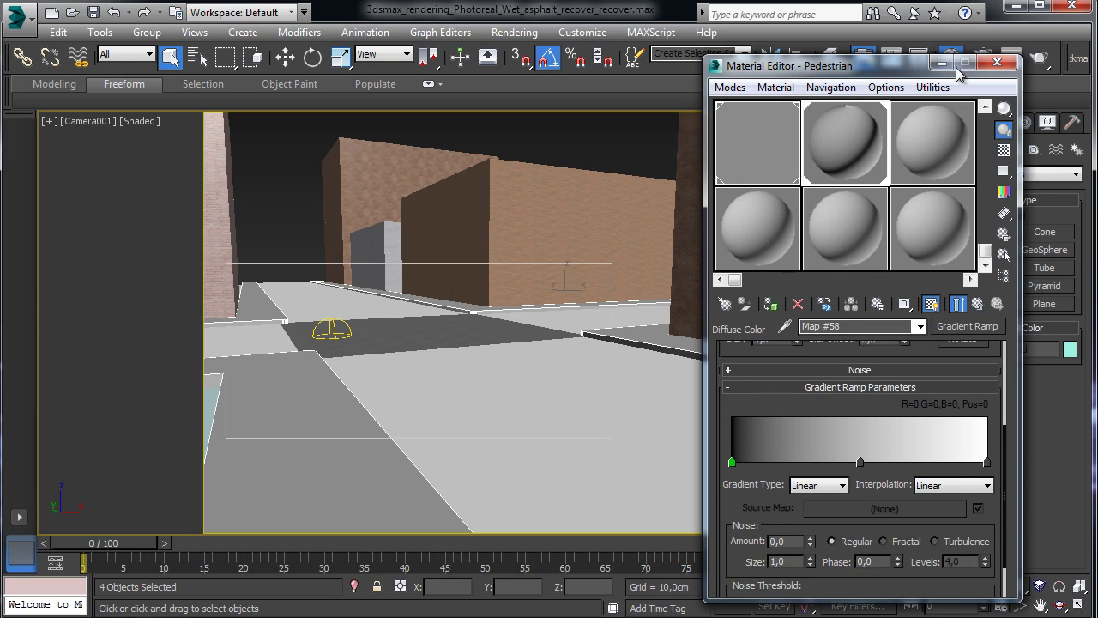
pyautogui.click(997, 62)
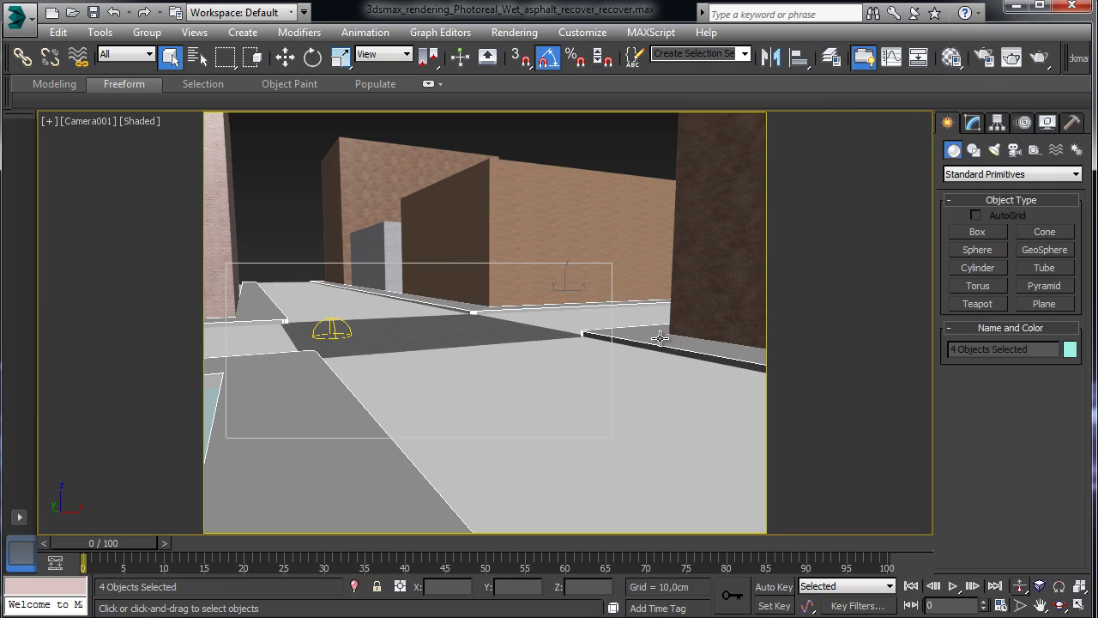
# Isolate the four selected sidewalk objects with the Pedestrian material open and show them from above in an orthographic view.
pyautogui.click(951, 57)
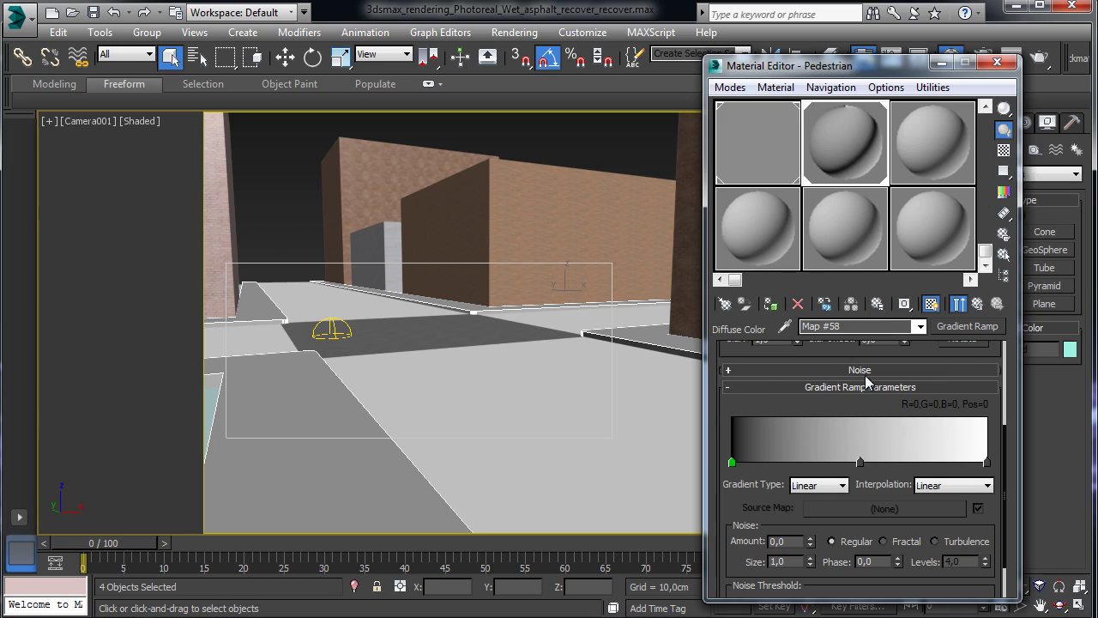
pyautogui.click(354, 587)
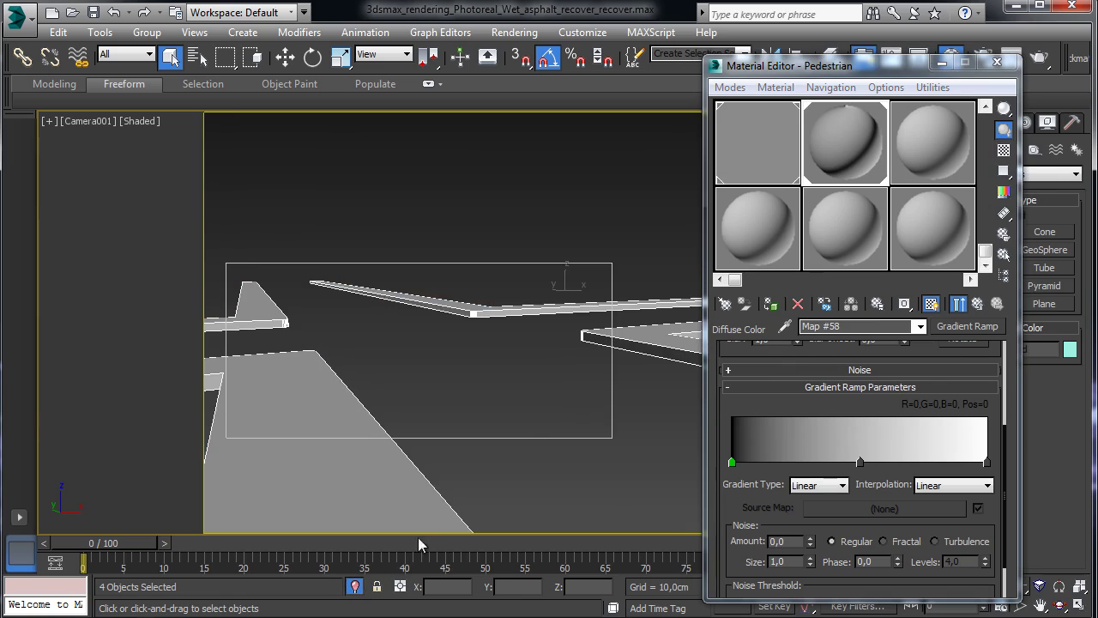
pyautogui.click(86, 129)
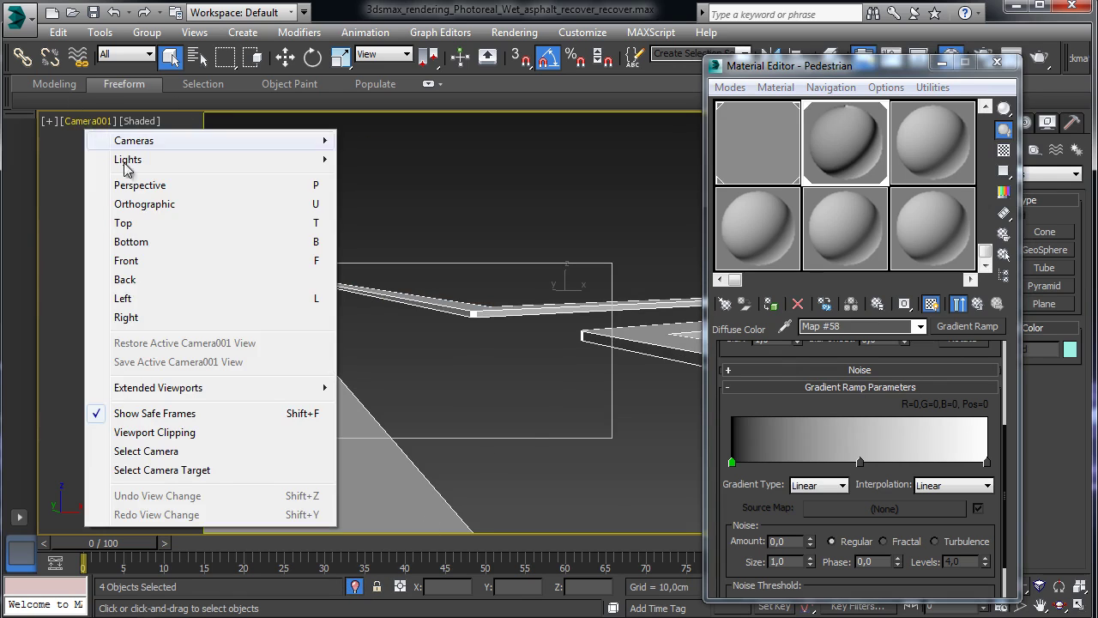
pyautogui.click(156, 204)
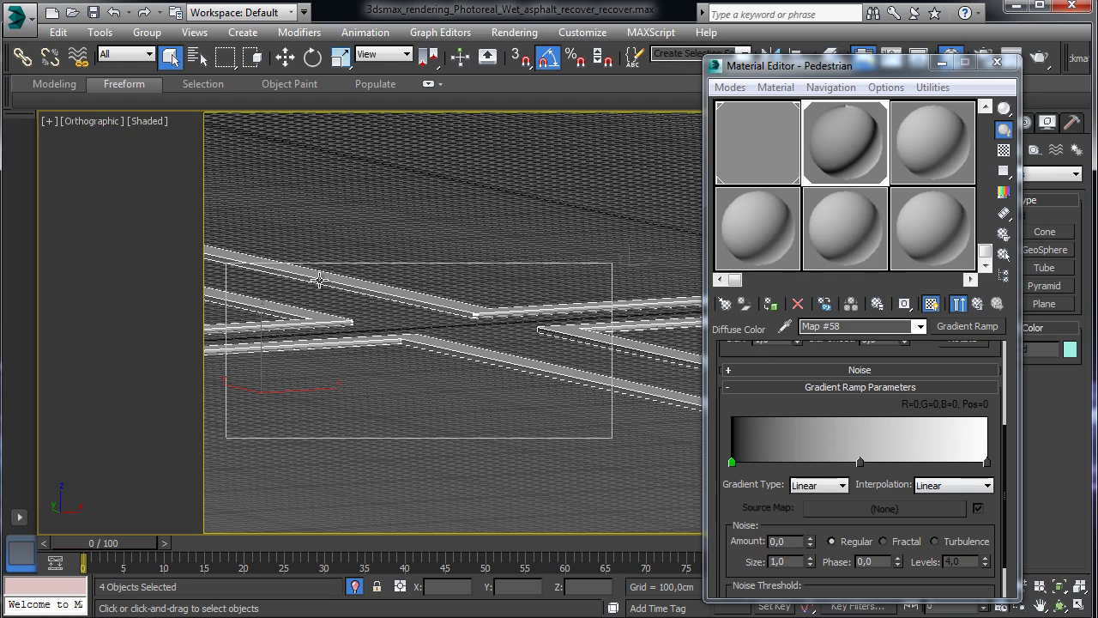
pyautogui.click(1061, 606)
pyautogui.moveTo(465, 325); pyautogui.dragTo(445, 382)
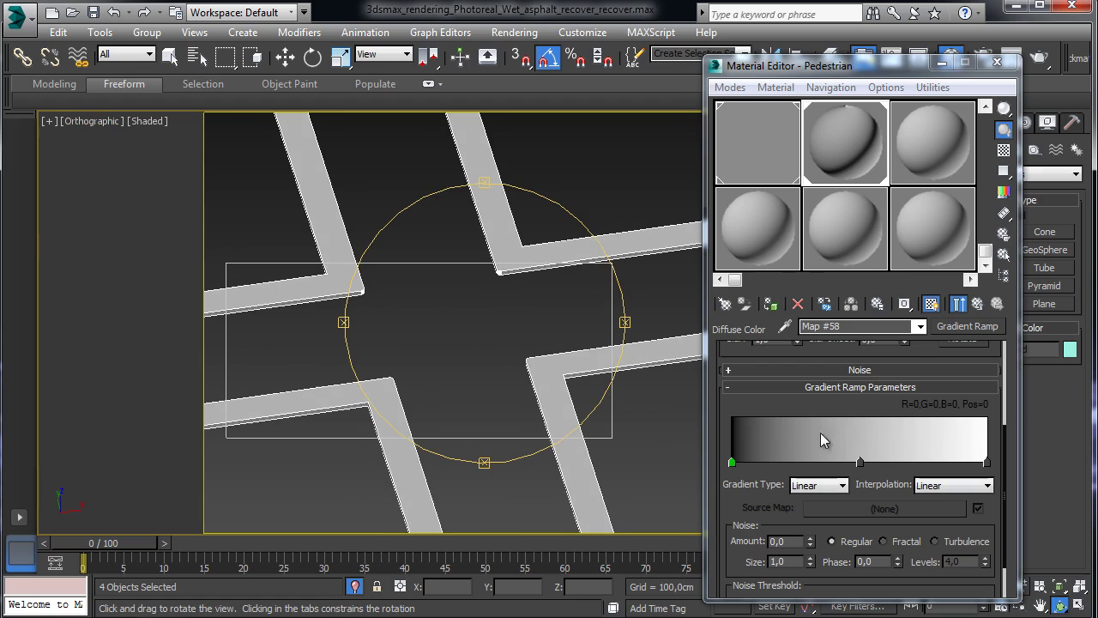
# Set the middle flag of the Pedestrian material's Gradient Ramp to pink, RGB 255, 127, 127.
pyautogui.click(932, 306)
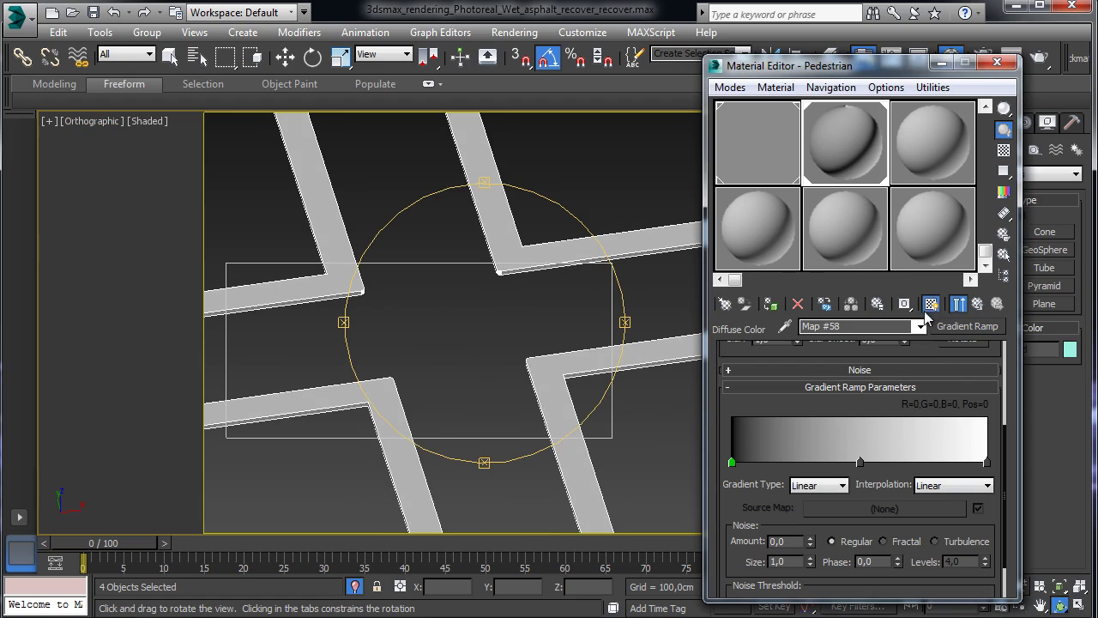
pyautogui.doubleClick(860, 462)
pyautogui.write('255')
pyautogui.press('Return')
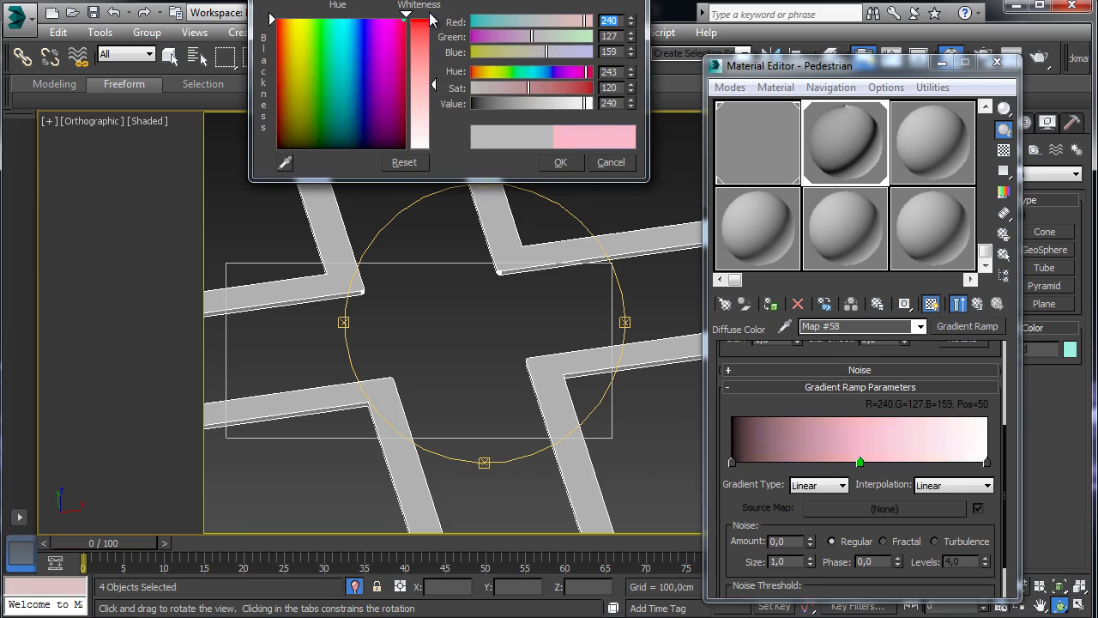
pyautogui.click(562, 161)
# Set the ramp's end flag at position 100 to light grey, RGB 220, 220, 220.
pyautogui.moveTo(452, 339); pyautogui.dragTo(498, 296)
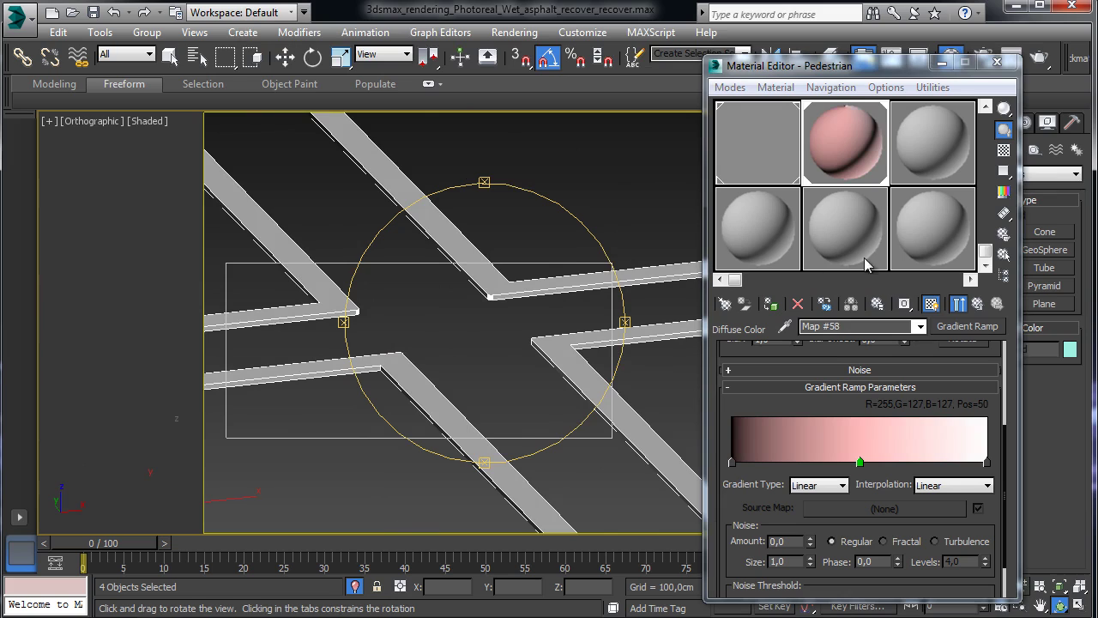
pyautogui.click(1036, 586)
pyautogui.moveTo(518, 344); pyautogui.dragTo(560, 378)
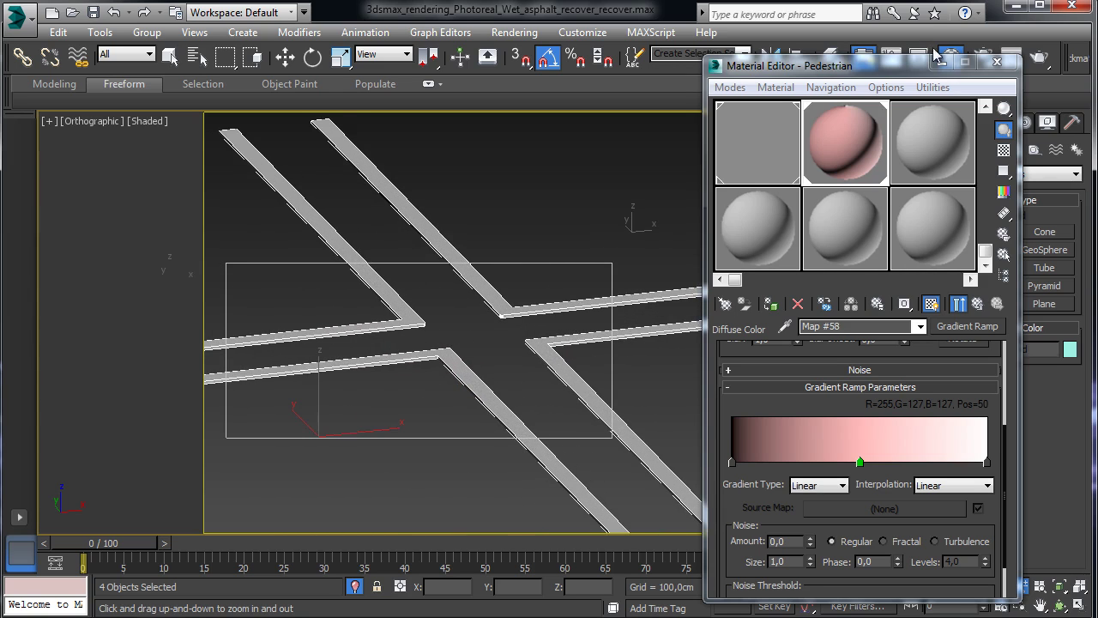
pyautogui.moveTo(892, 69); pyautogui.dragTo(845, 56)
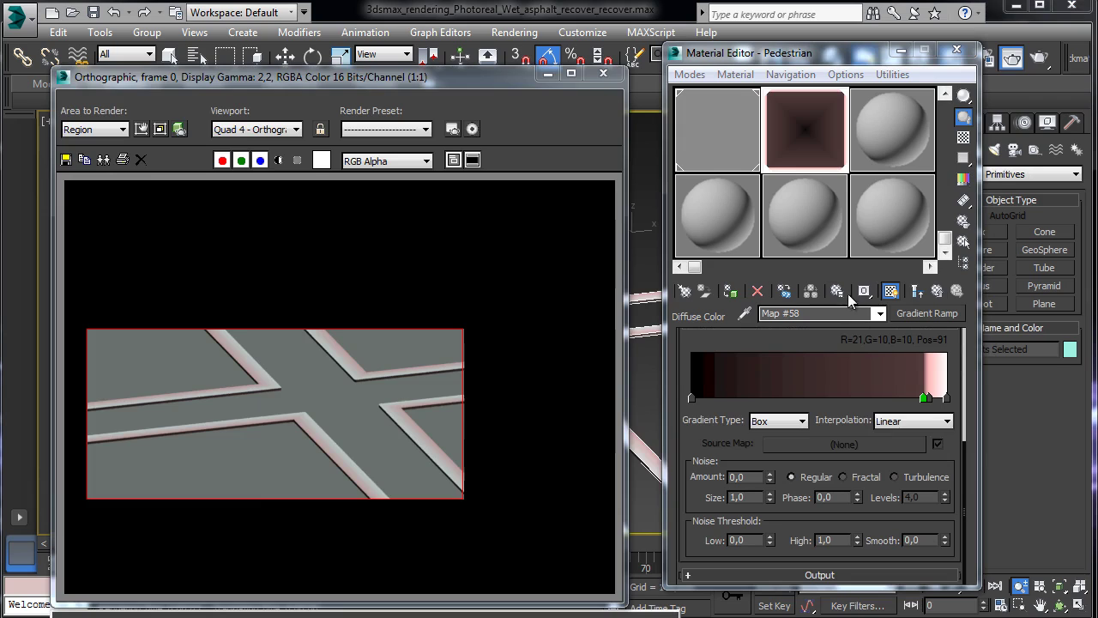
pyautogui.doubleClick(945, 397)
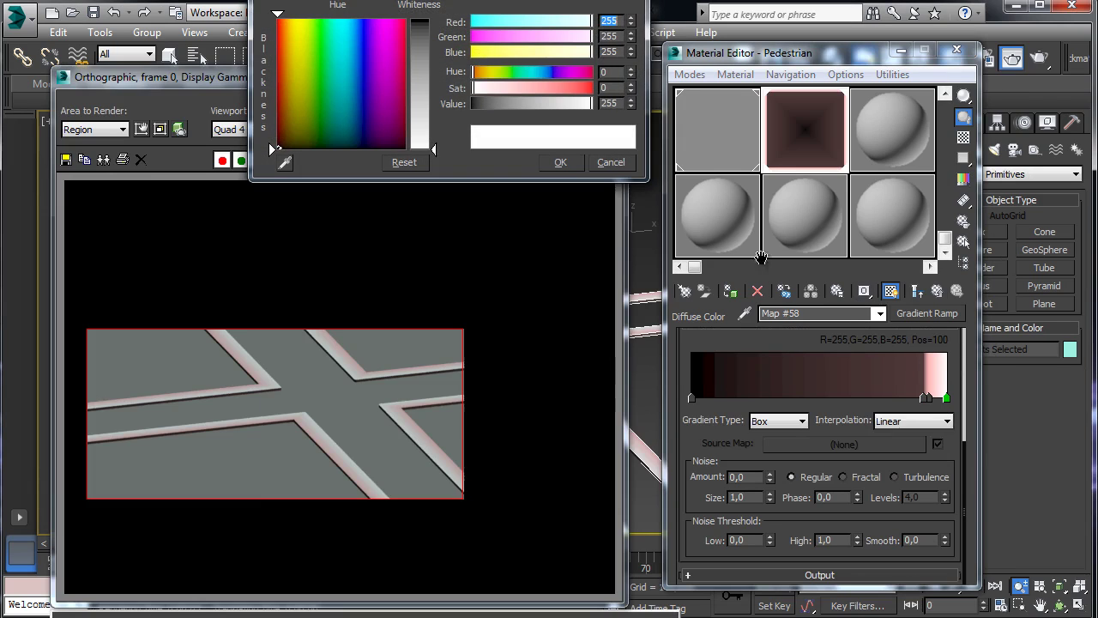
pyautogui.click(573, 107)
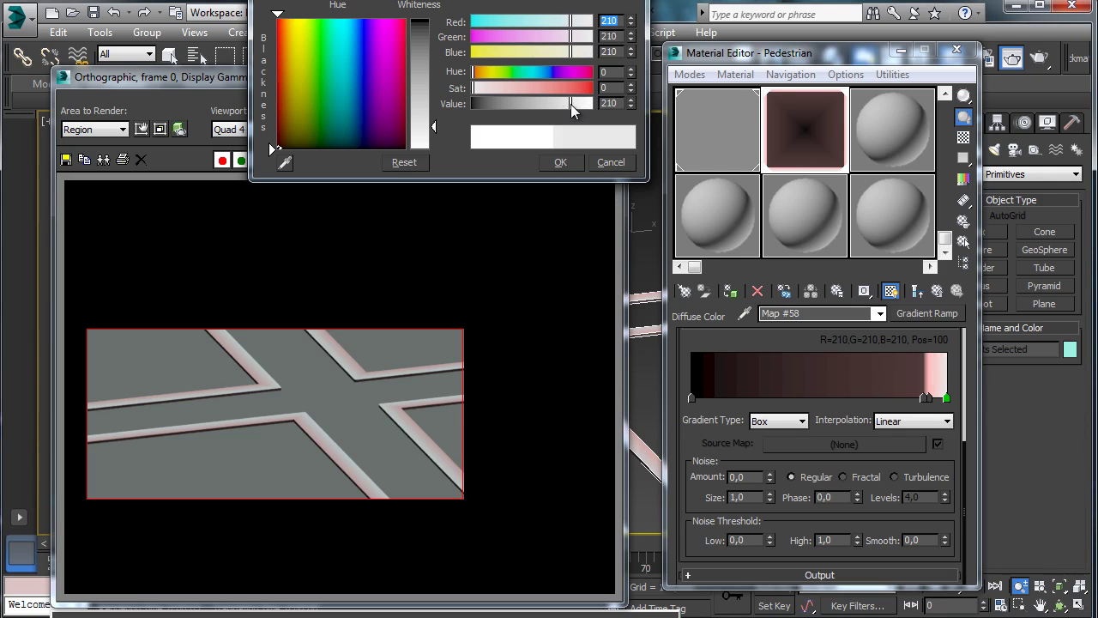
pyautogui.click(562, 163)
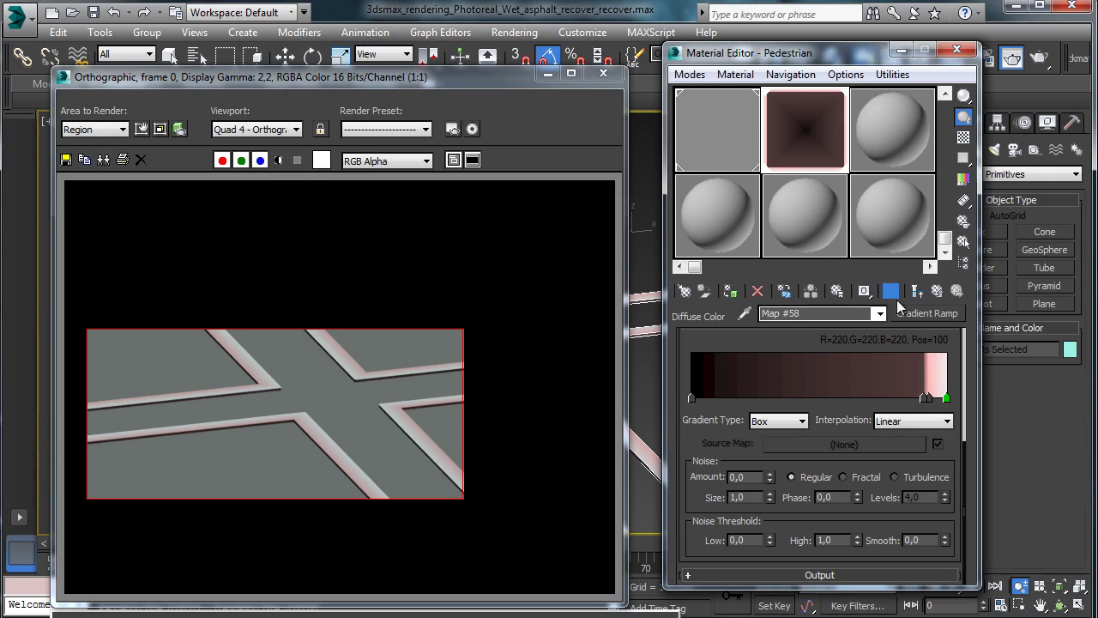
# Copy the end flag's light grey onto the neighbouring pink flag and move that flag to position 98.
pyautogui.rightClick(946, 398)
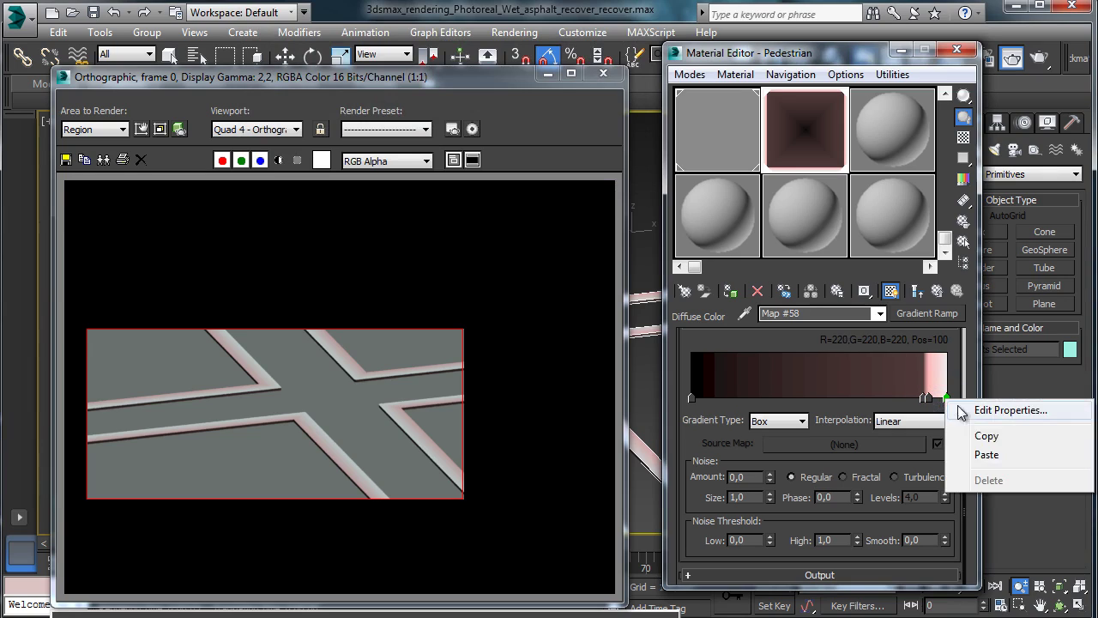
pyautogui.click(965, 434)
pyautogui.click(929, 398)
pyautogui.rightClick(929, 400)
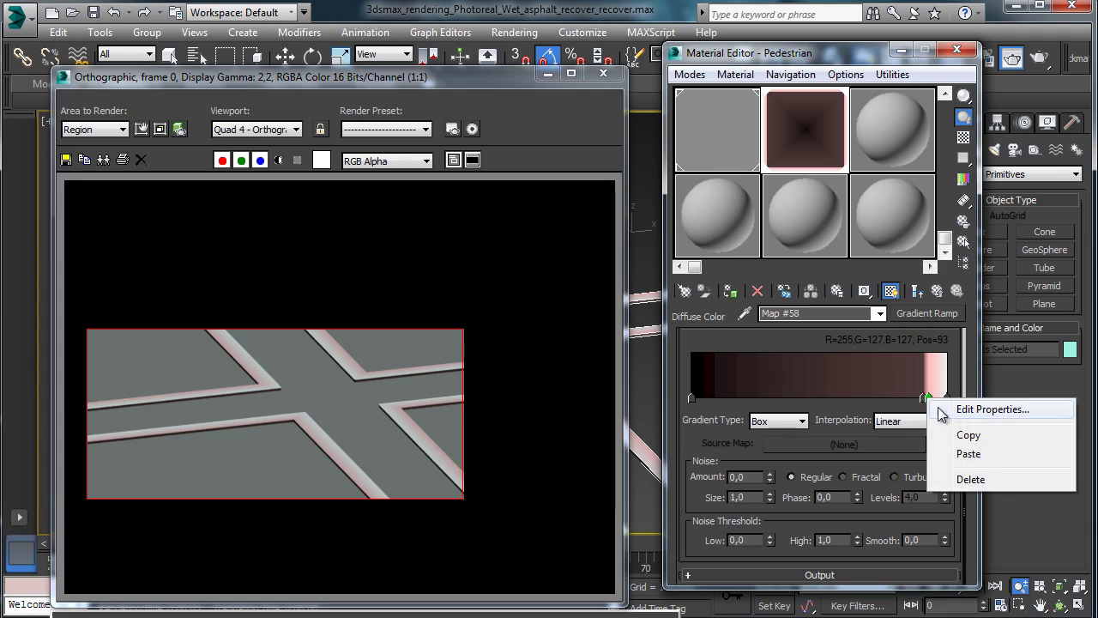
pyautogui.click(994, 453)
pyautogui.moveTo(930, 399); pyautogui.dragTo(941, 399)
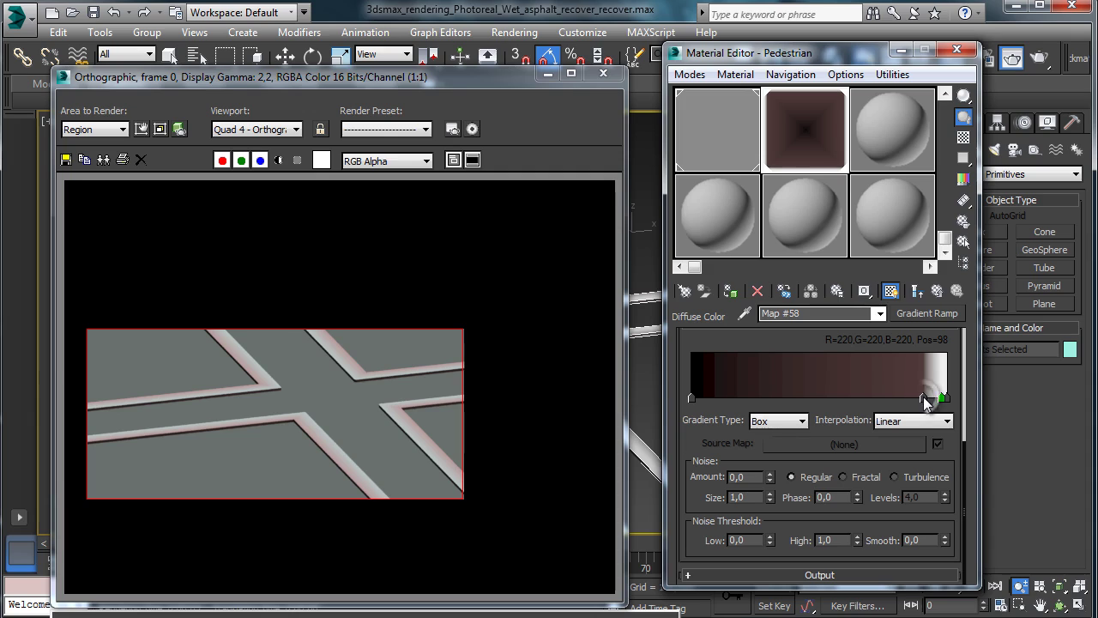
# Move the dark brown flag to position 97 and render the isolated sidewalks.
pyautogui.rightClick(923, 397)
pyautogui.moveTo(923, 398); pyautogui.dragTo(942, 400)
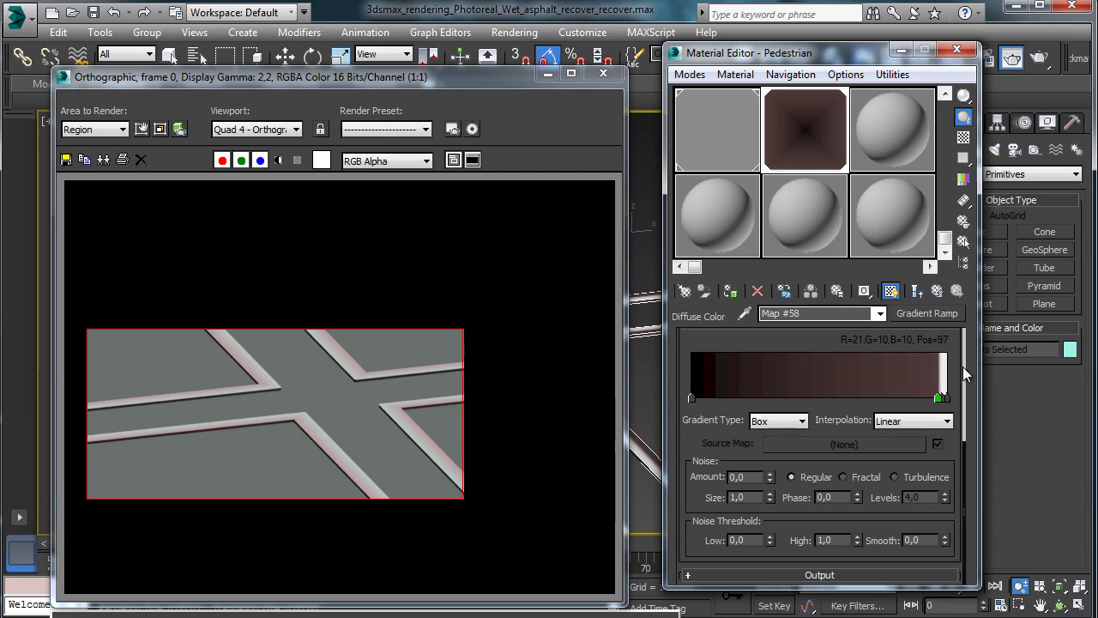
pyautogui.click(1041, 56)
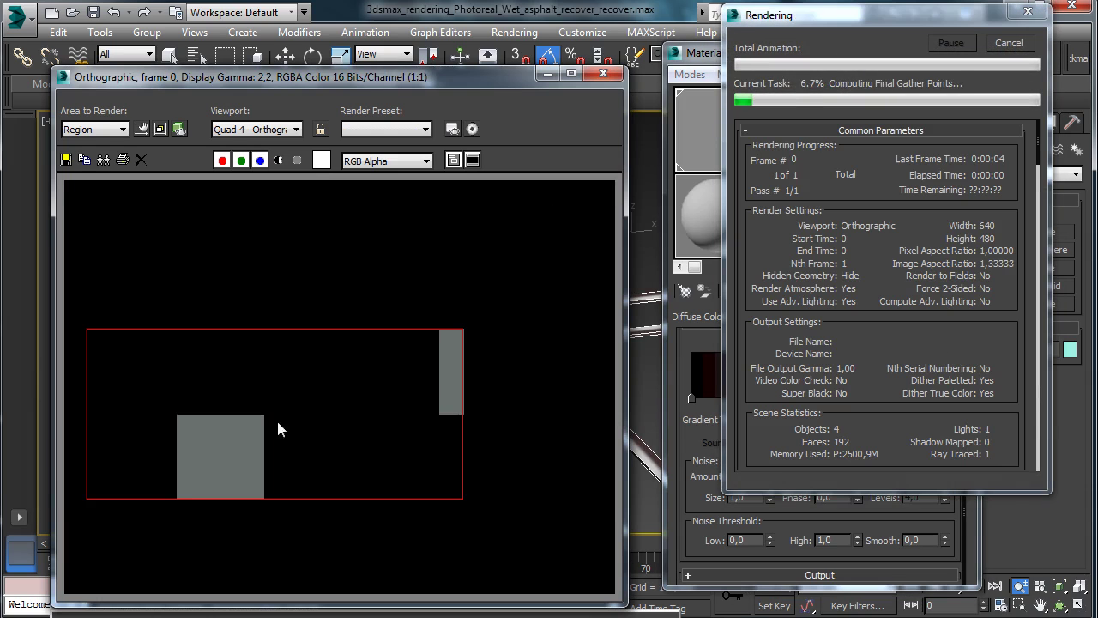
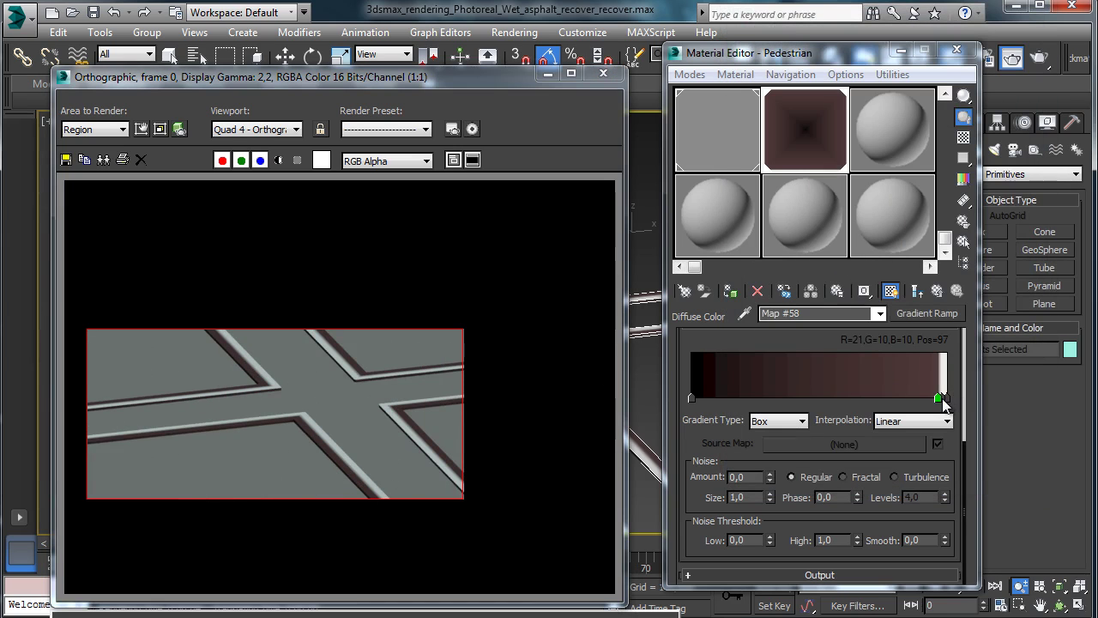
# Set the position of the light grey Flag #3 to 99 in its flag properties.
pyautogui.moveTo(942, 398); pyautogui.dragTo(946, 399)
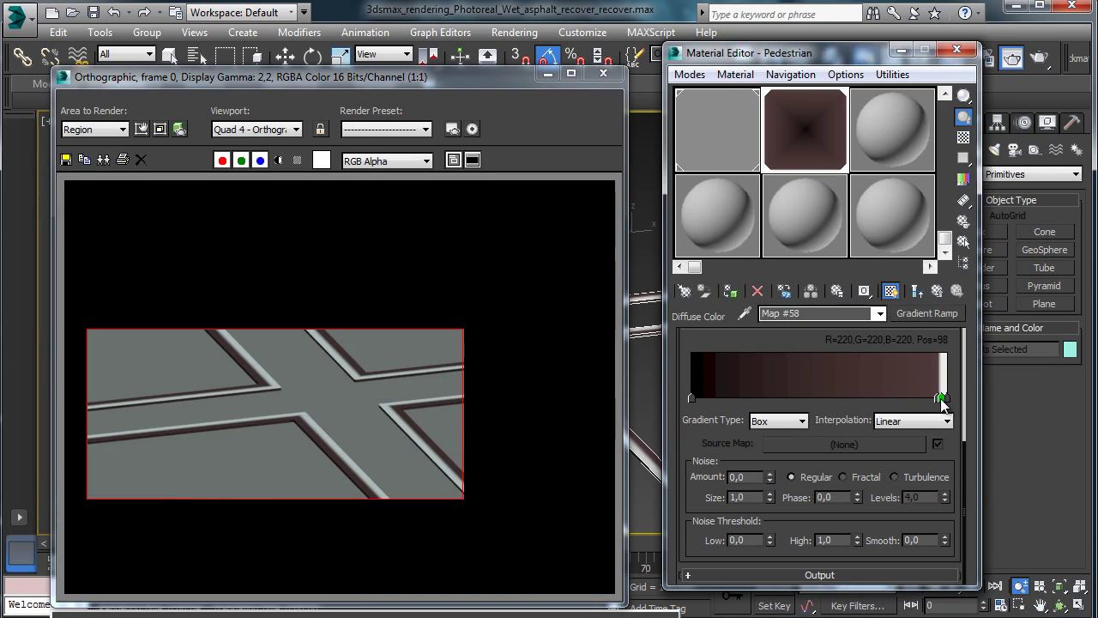
pyautogui.rightClick(942, 399)
pyautogui.click(996, 412)
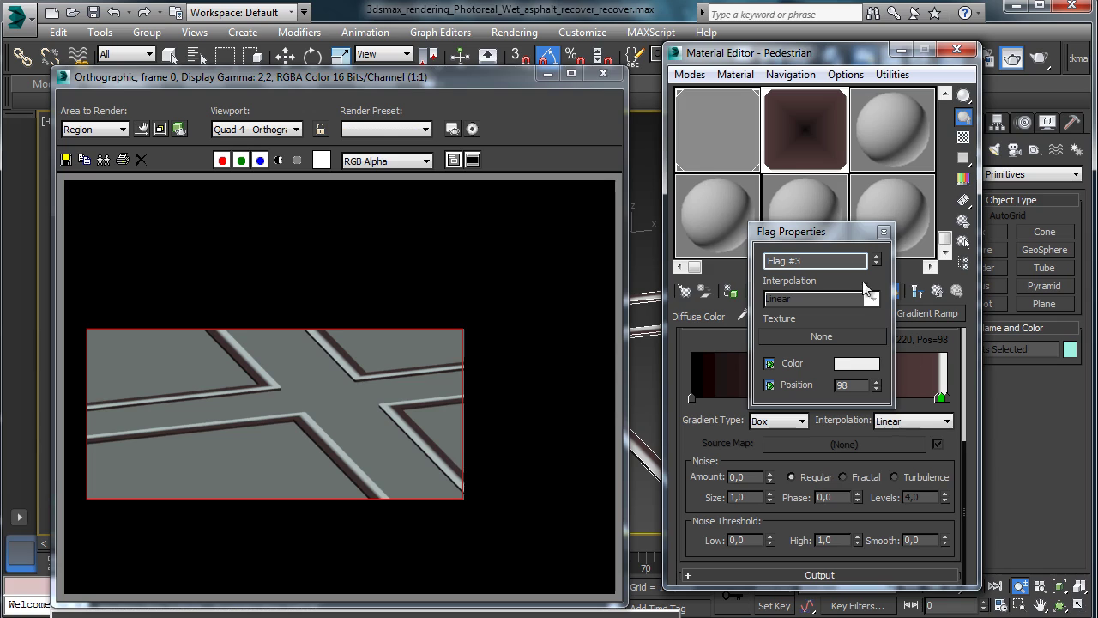
pyautogui.click(876, 381)
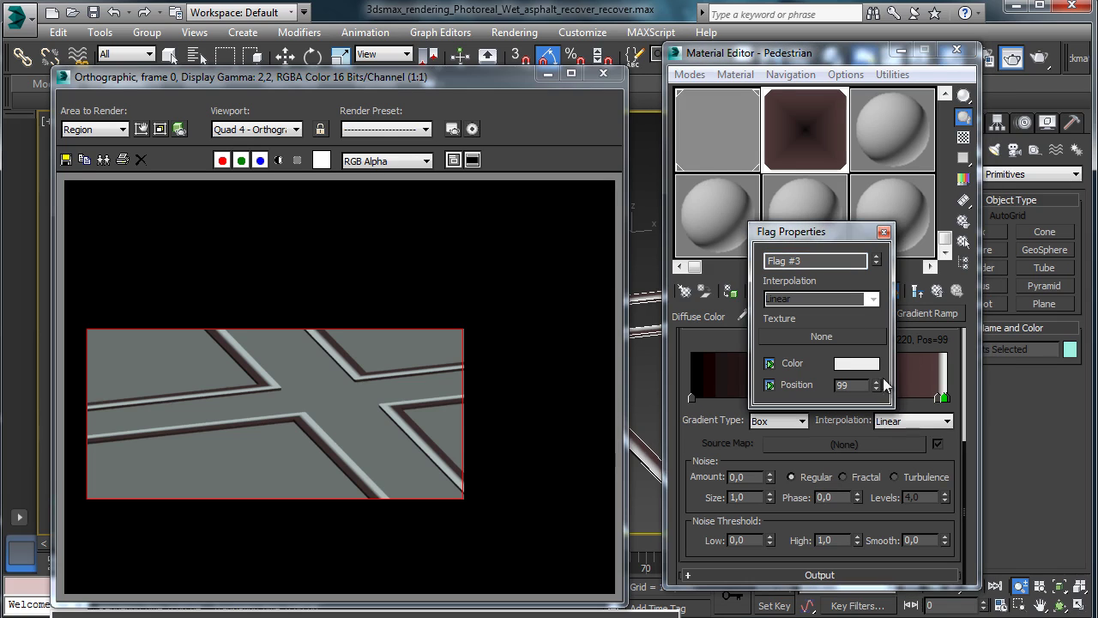
pyautogui.click(884, 232)
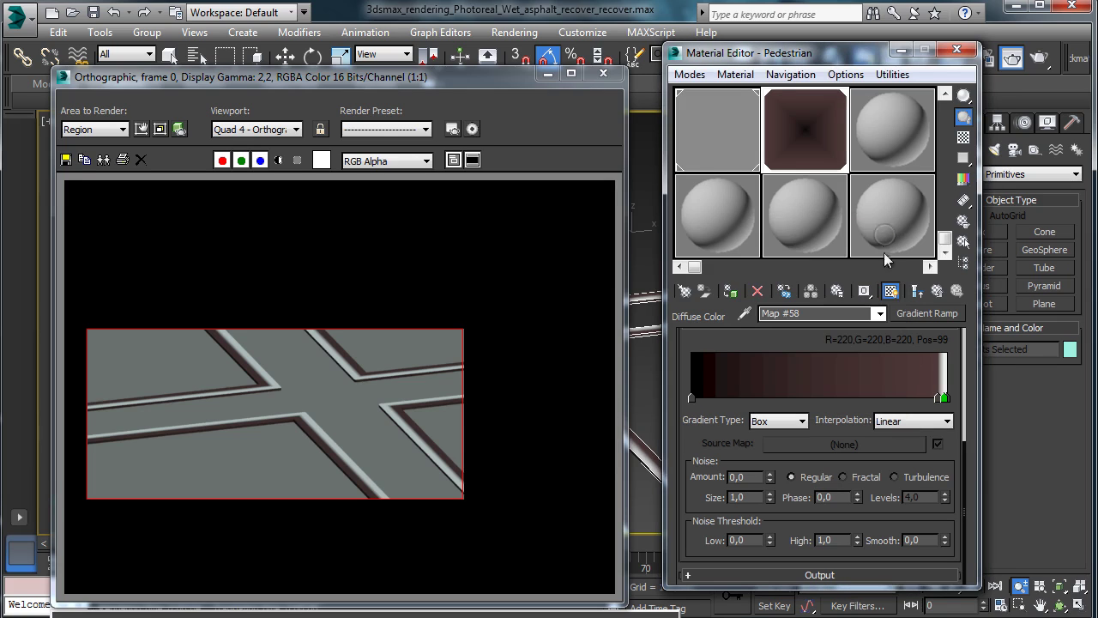
# Set the position of the dark brown Flag #4 to 98 in its flag properties.
pyautogui.rightClick(937, 399)
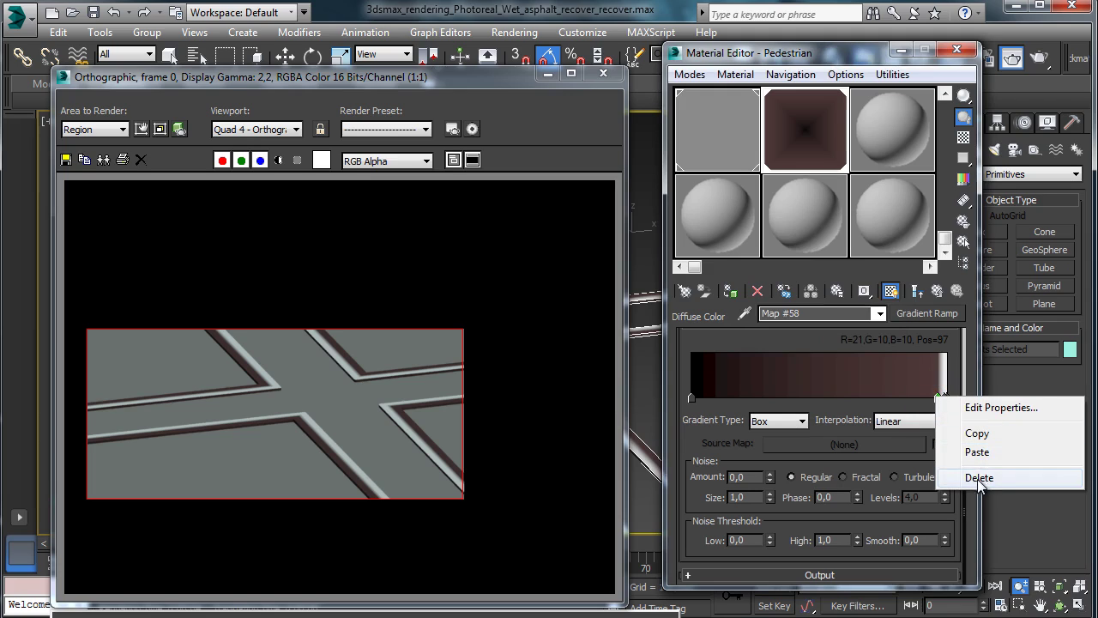
pyautogui.click(996, 410)
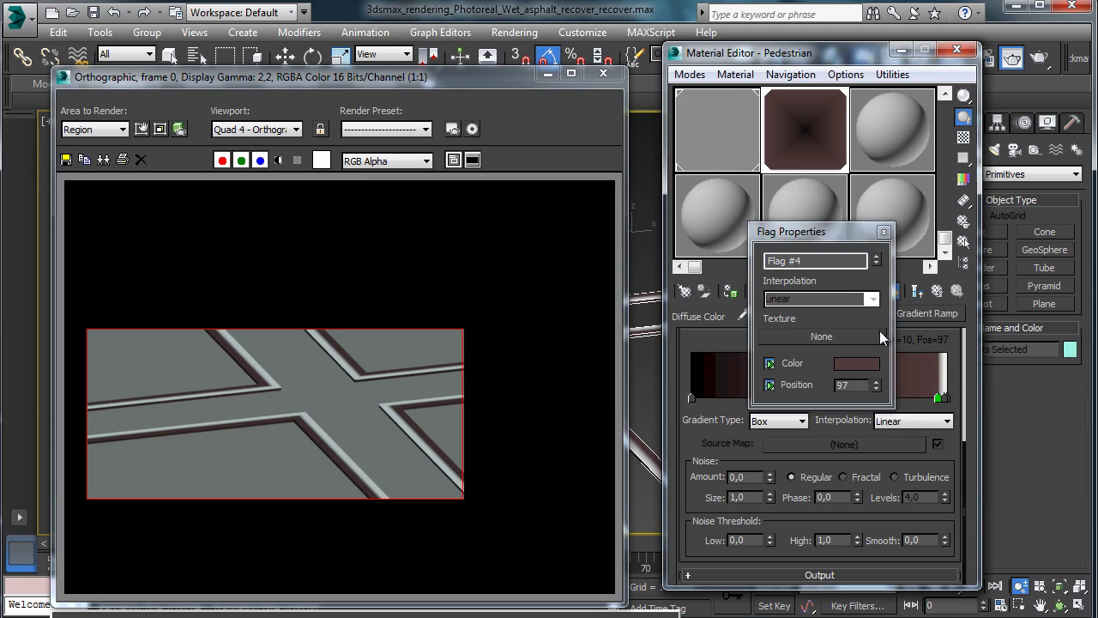
pyautogui.click(876, 382)
pyautogui.click(884, 232)
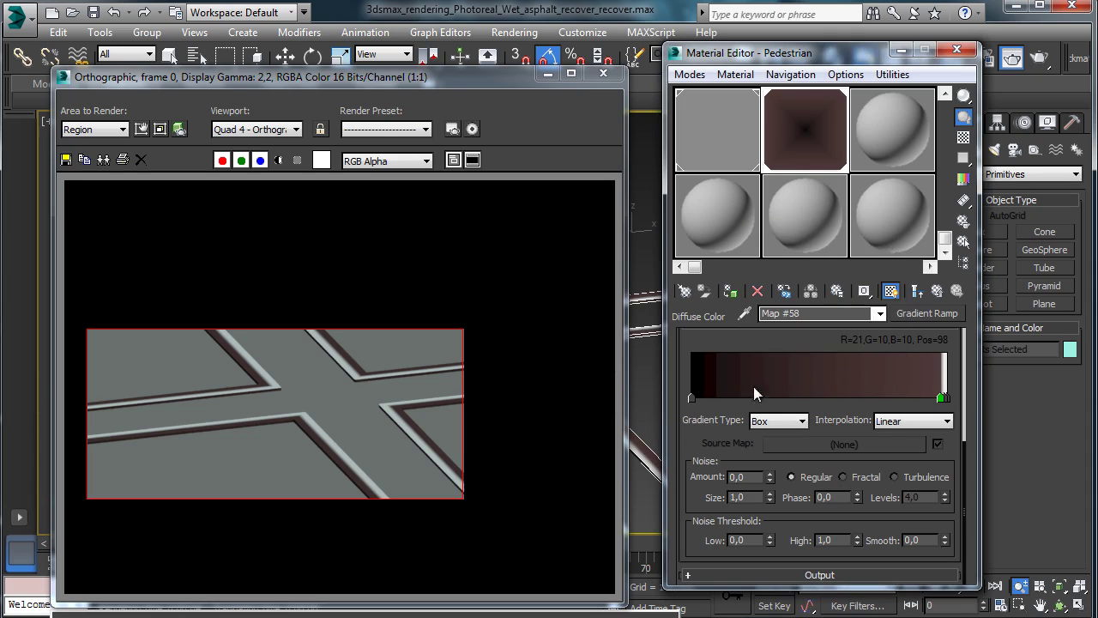
# Set the ramp's start flag at position 0 to dark grey, RGB 7, 7, 7.
pyautogui.doubleClick(692, 397)
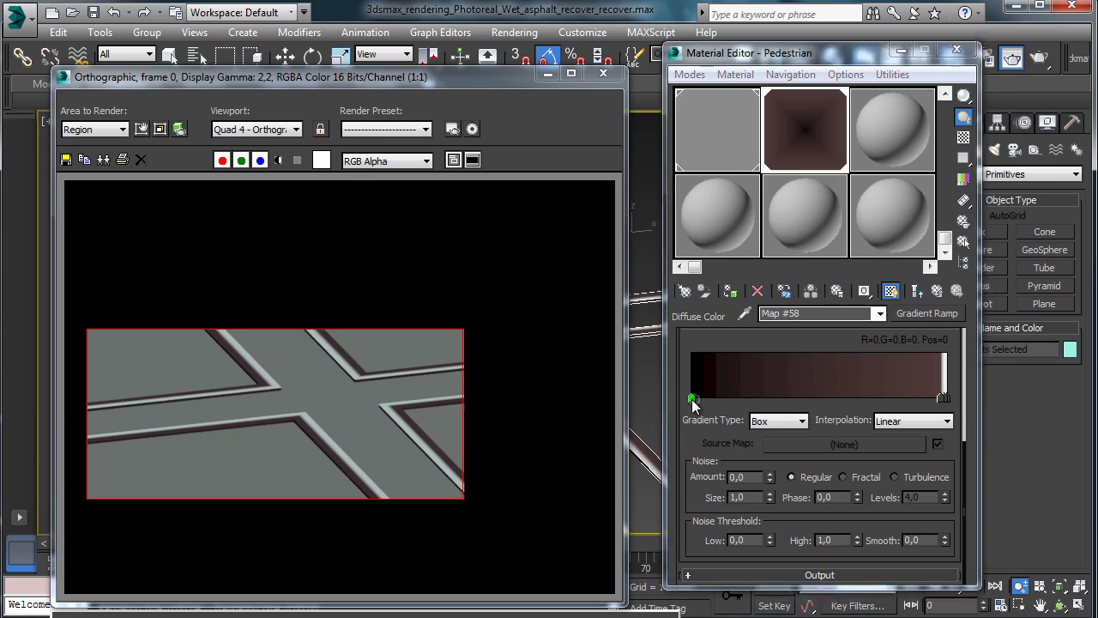
pyautogui.moveTo(478, 103); pyautogui.dragTo(475, 107)
pyautogui.click(559, 162)
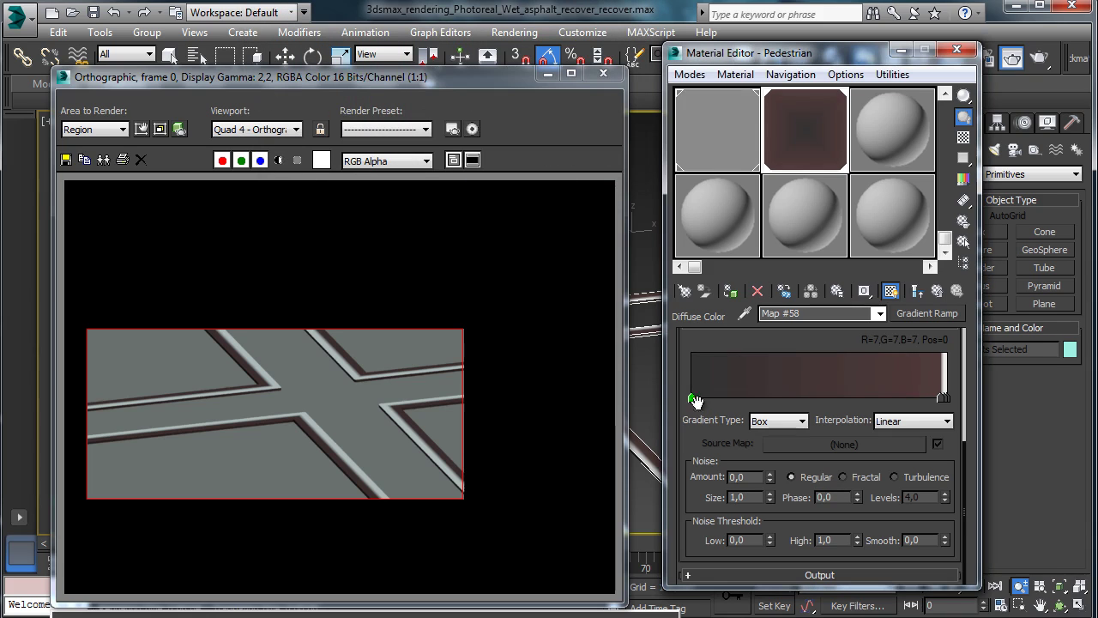
# Copy the start flag's dark grey onto the flag at position 98 and render the sidewalks again.
pyautogui.rightClick(691, 400)
pyautogui.click(727, 434)
pyautogui.click(941, 398)
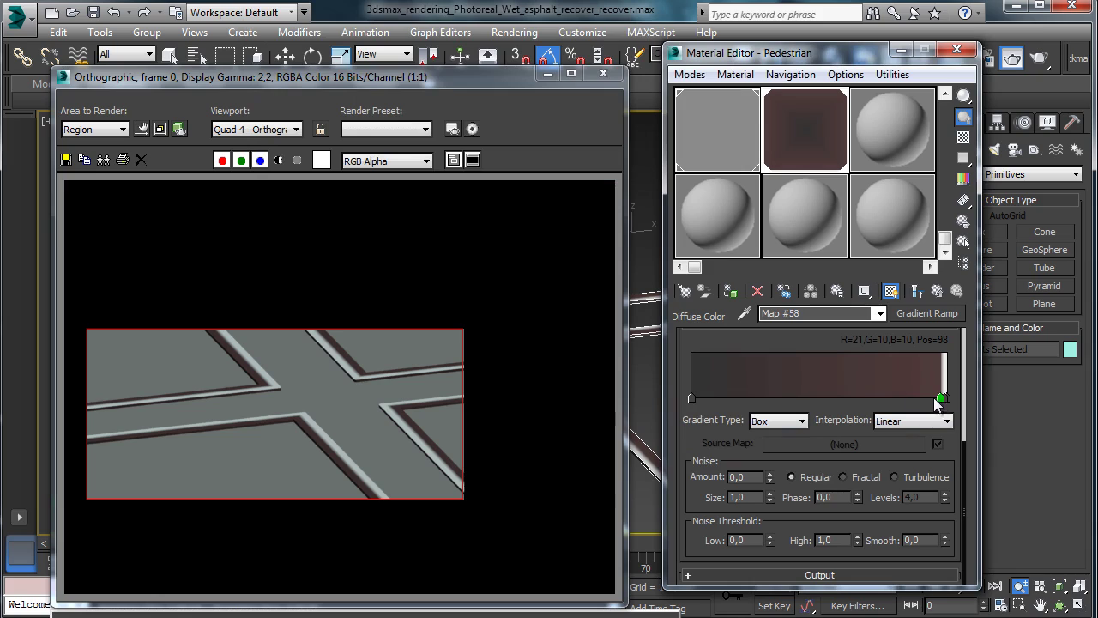
pyautogui.rightClick(943, 400)
pyautogui.click(960, 449)
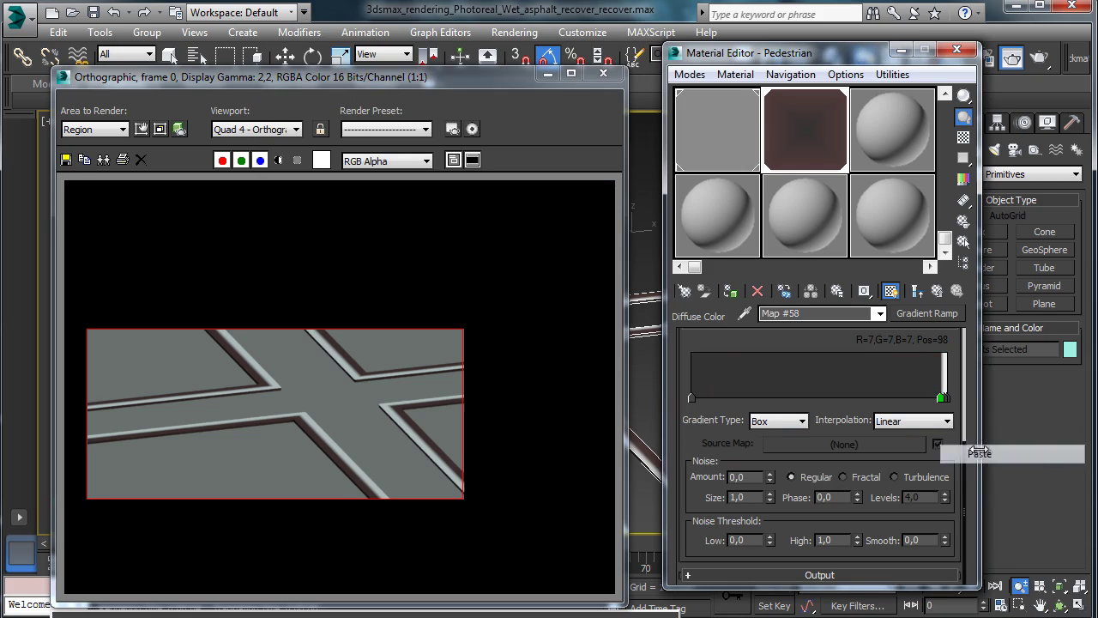
pyautogui.click(1040, 58)
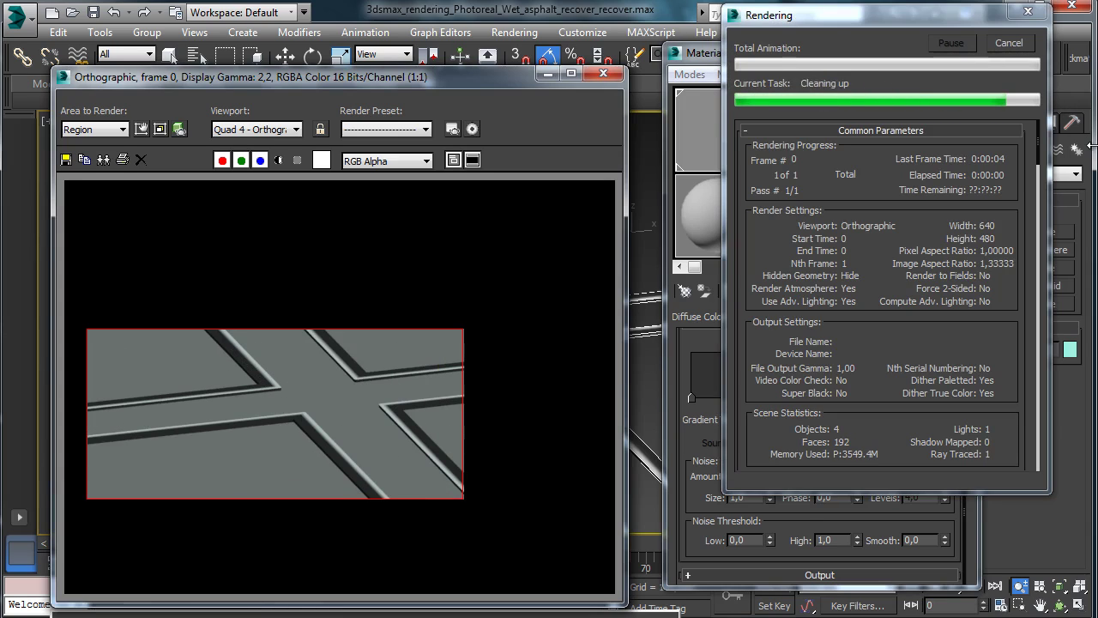
# Return the view to Camera001 and set the Gradient Ramp's interpolation to Solid.
pyautogui.click(548, 74)
pyautogui.click(108, 123)
pyautogui.moveTo(179, 143)
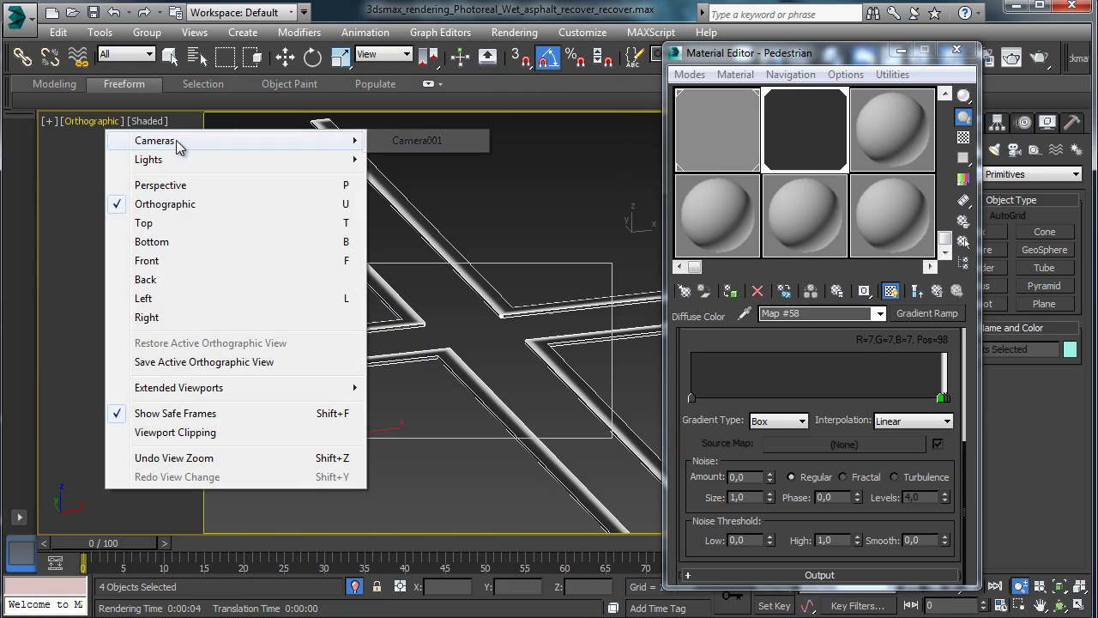
pyautogui.click(421, 142)
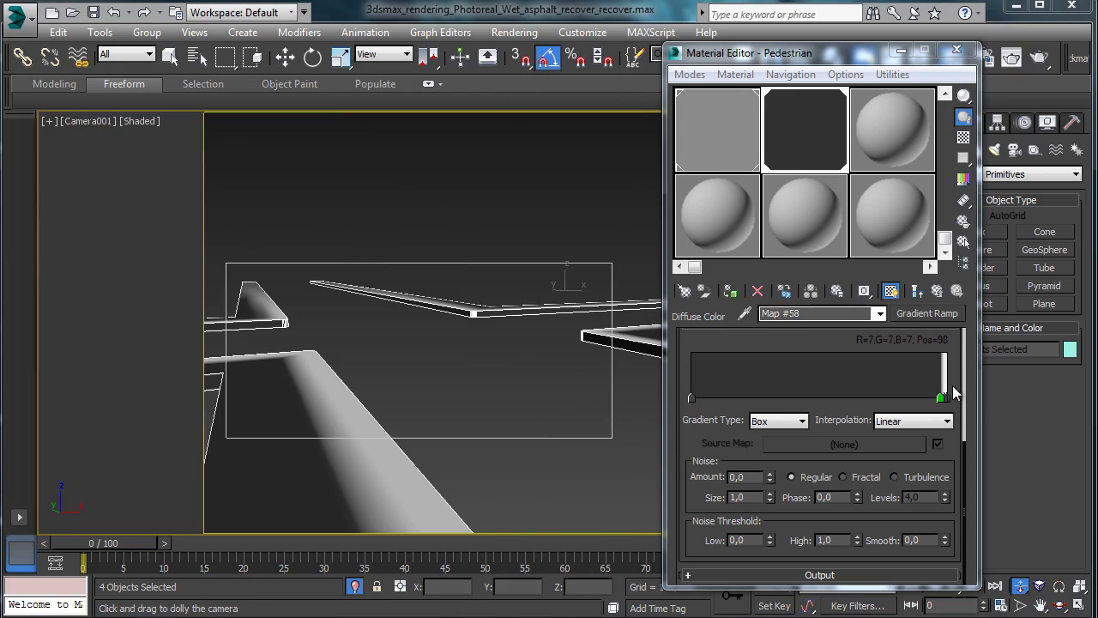
pyautogui.click(914, 421)
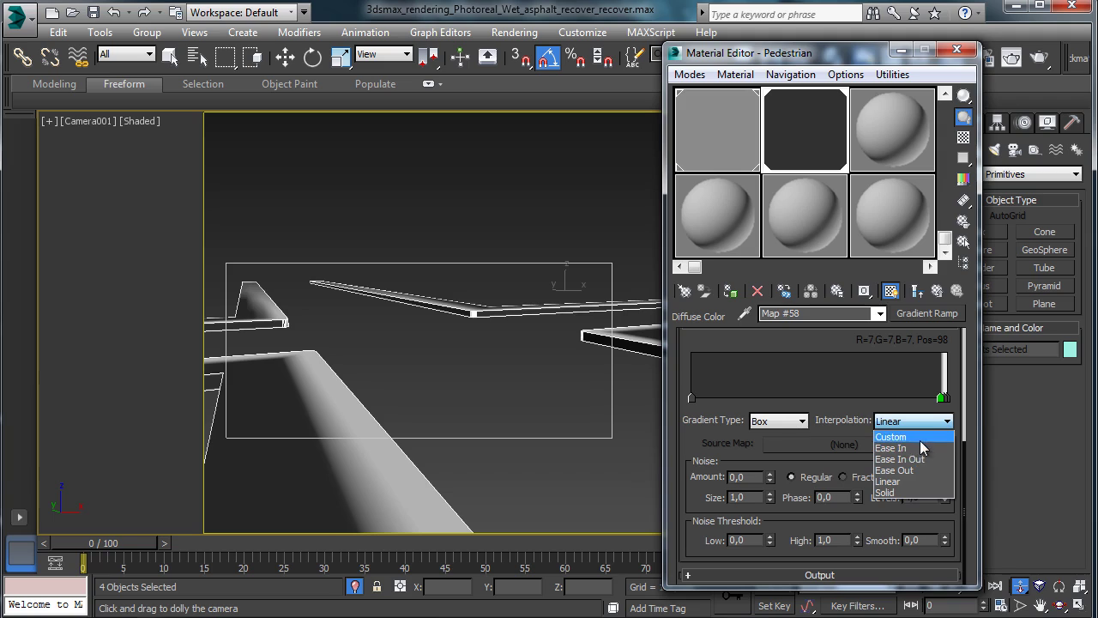
pyautogui.click(905, 492)
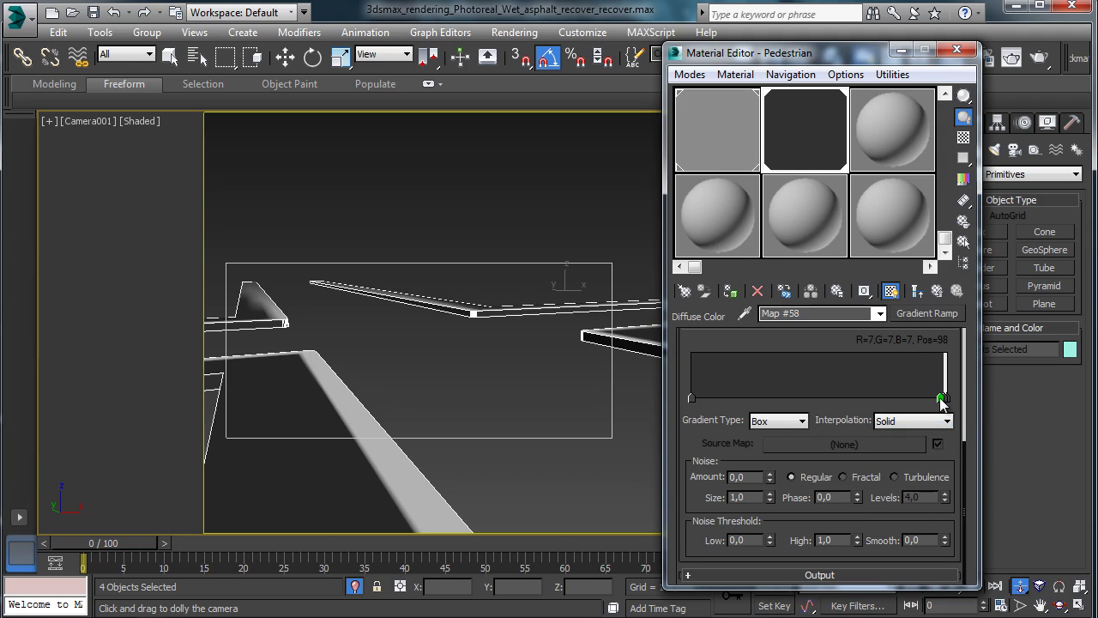
# Delete the dark grey flag at position 98 from the Gradient Ramp.
pyautogui.moveTo(943, 399); pyautogui.dragTo(811, 399)
pyautogui.rightClick(813, 400)
pyautogui.click(868, 479)
# Try a tiling of 1.1 in U and V on the Gradient Ramp, and a U tiling of 1.02.
pyautogui.moveTo(731, 429); pyautogui.dragTo(701, 578)
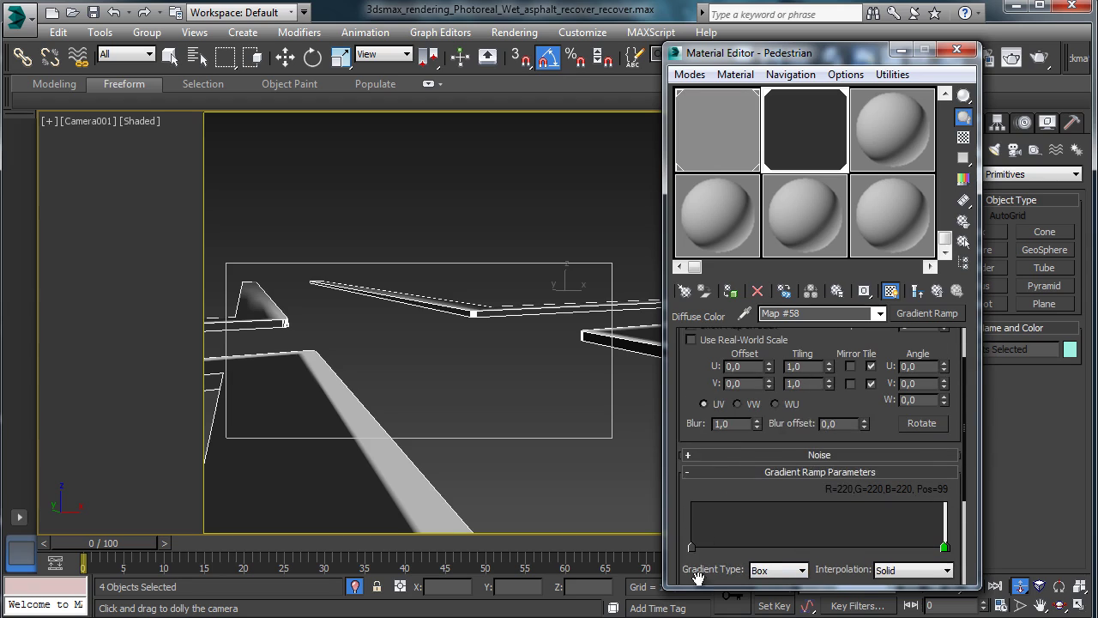
pyautogui.click(829, 363)
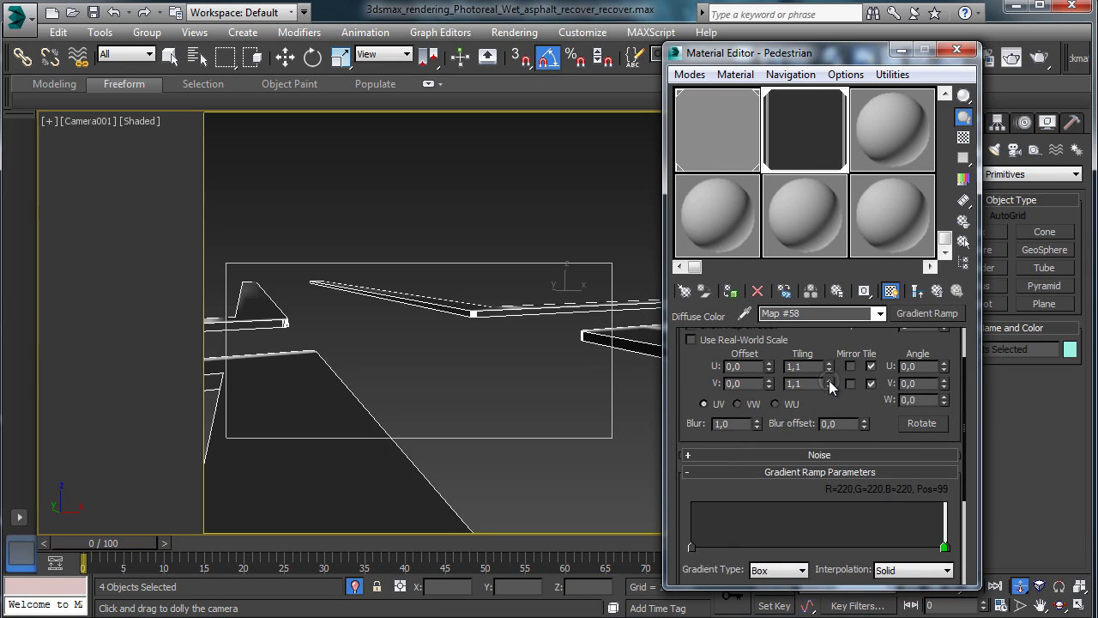
pyautogui.click(829, 380)
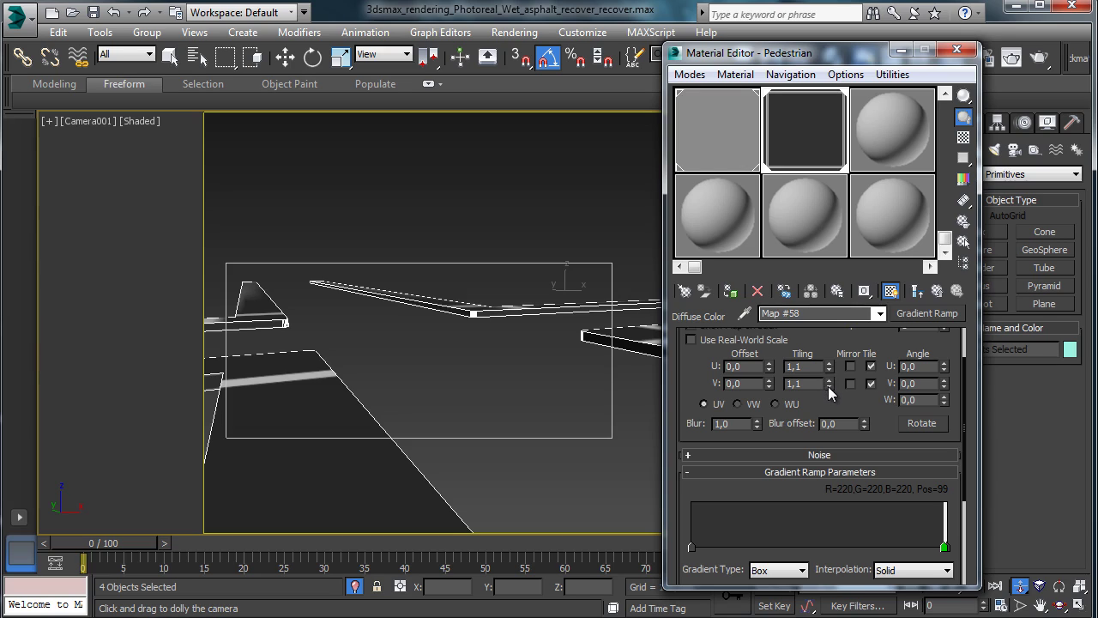
pyautogui.click(813, 367)
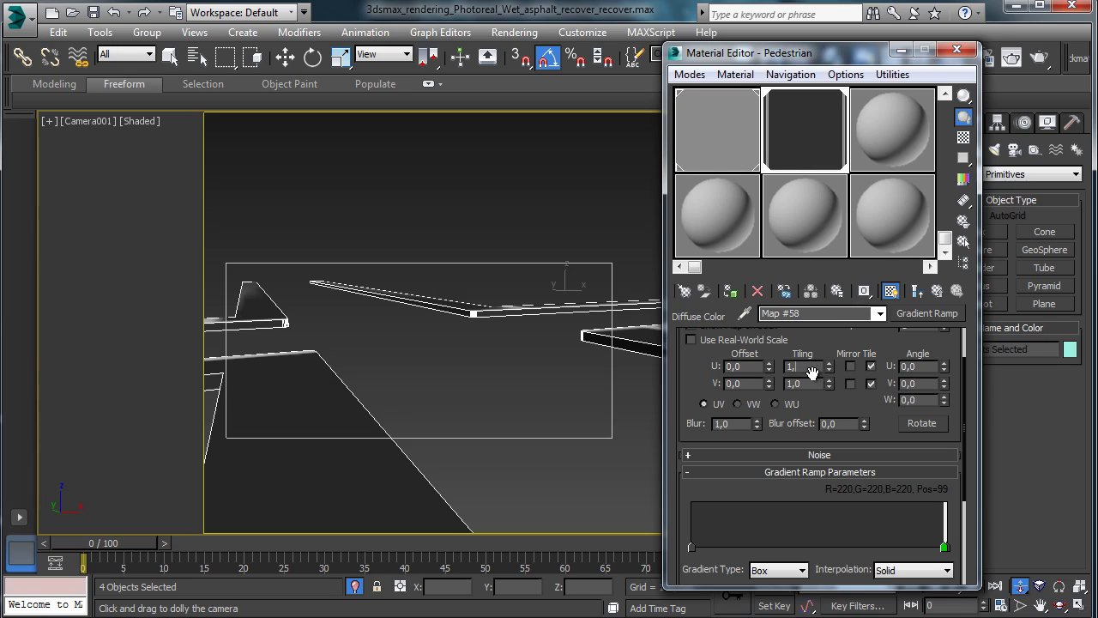
pyautogui.press('Return')
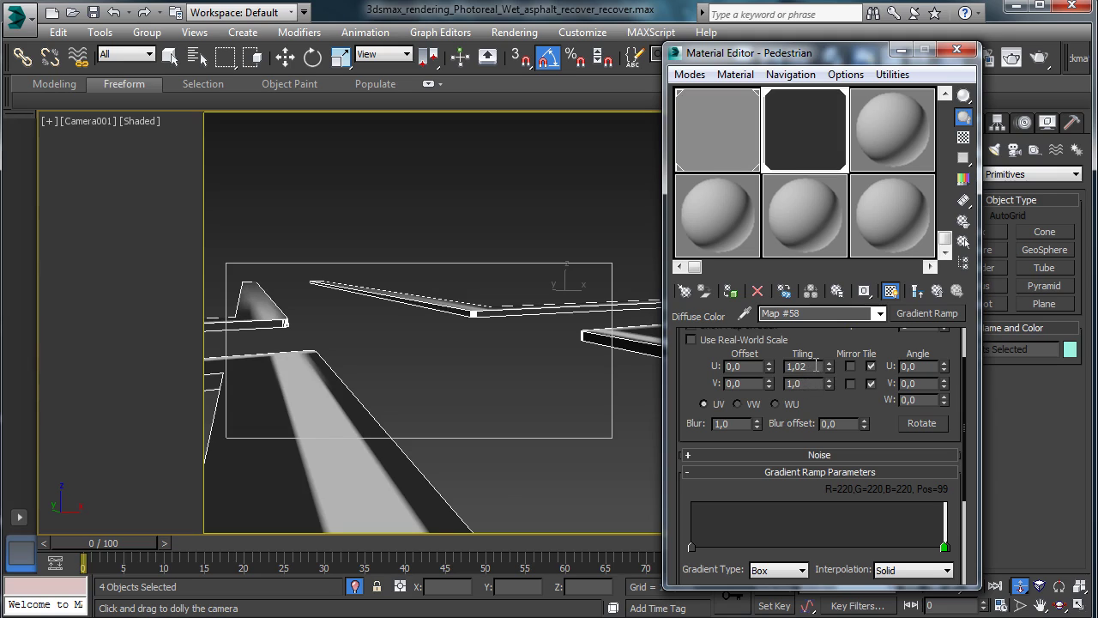
# Set the Gradient Ramp's U and V tiling to 0.995.
pyautogui.moveTo(815, 366); pyautogui.dragTo(770, 359)
pyautogui.press('Return')
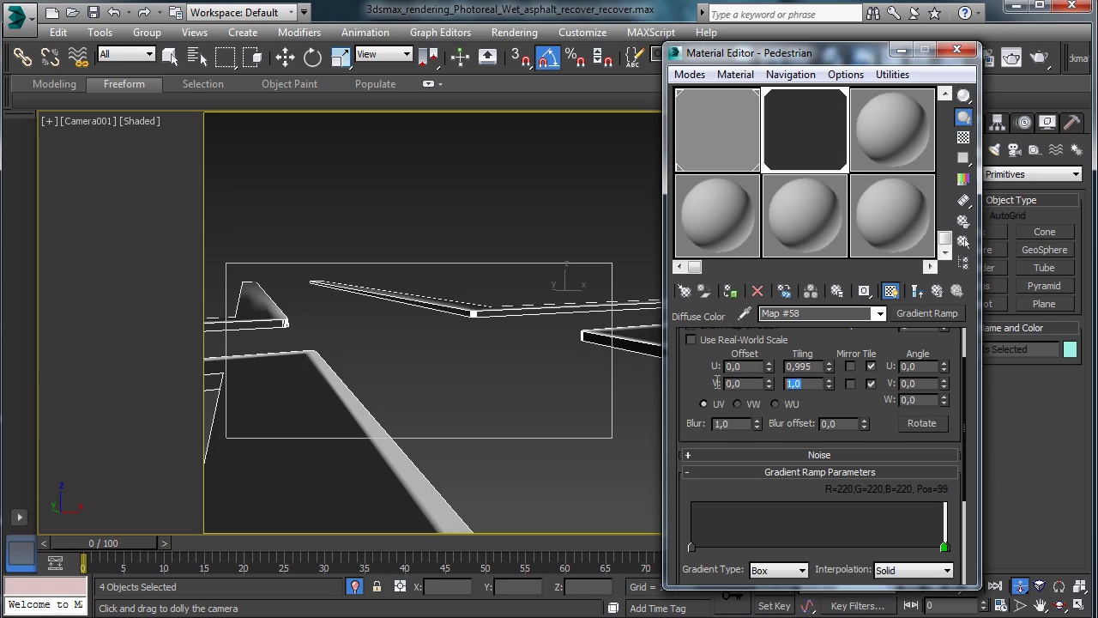
pyautogui.write('0')
pyautogui.write(',099')
pyautogui.press('Return')
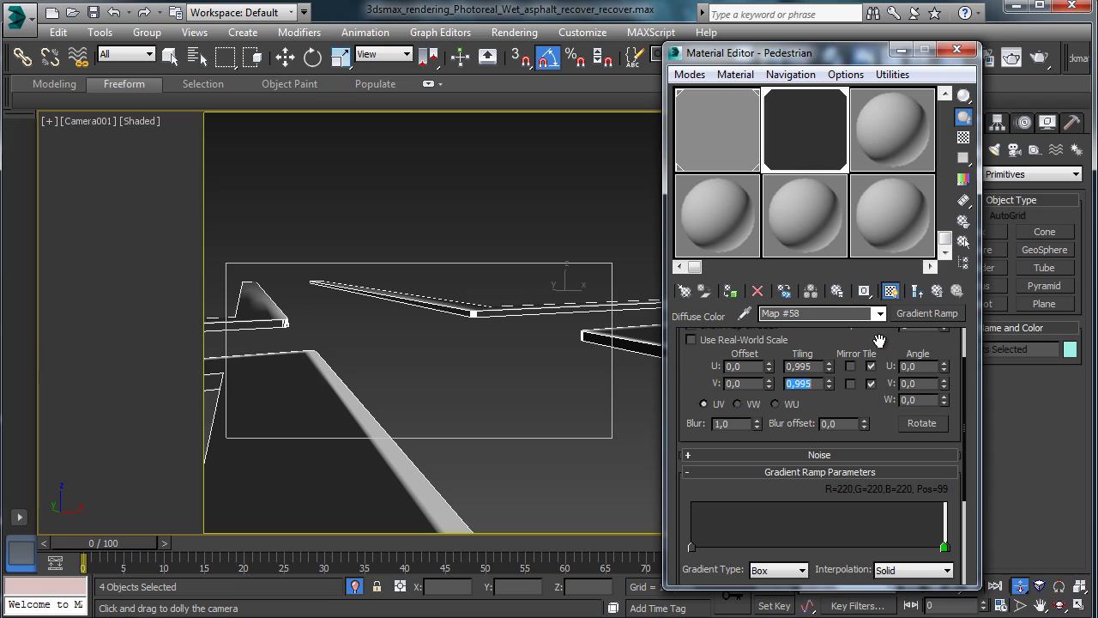
# Replace the Pedestrian diffuse map with a two-layer Composite map, keeping the Gradient Ramp as a sub-map.
pyautogui.click(939, 291)
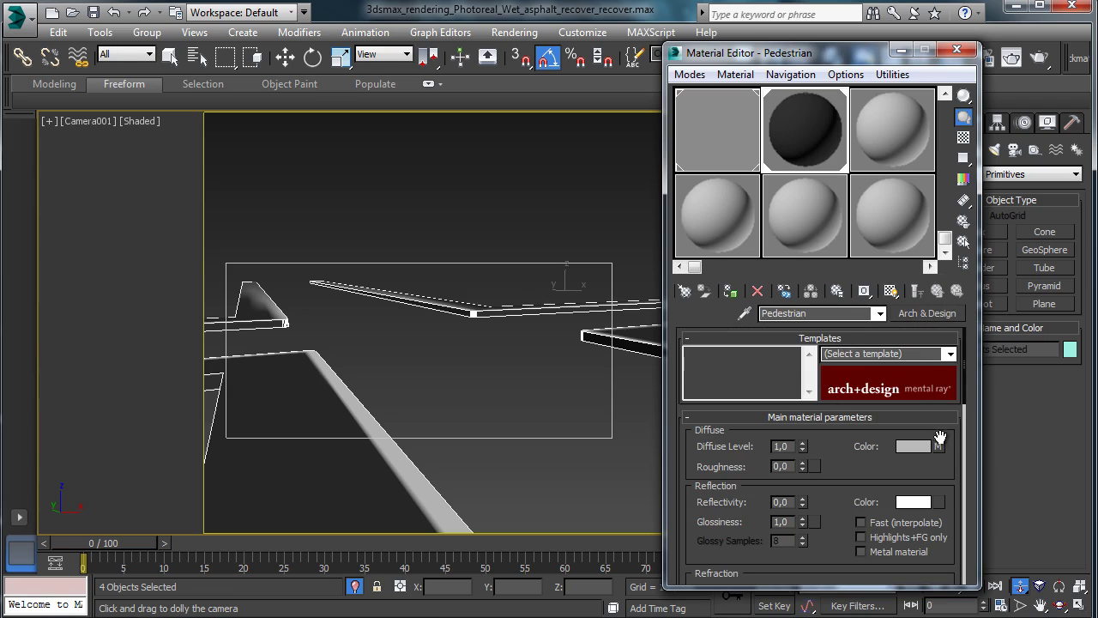
pyautogui.click(939, 445)
pyautogui.click(946, 316)
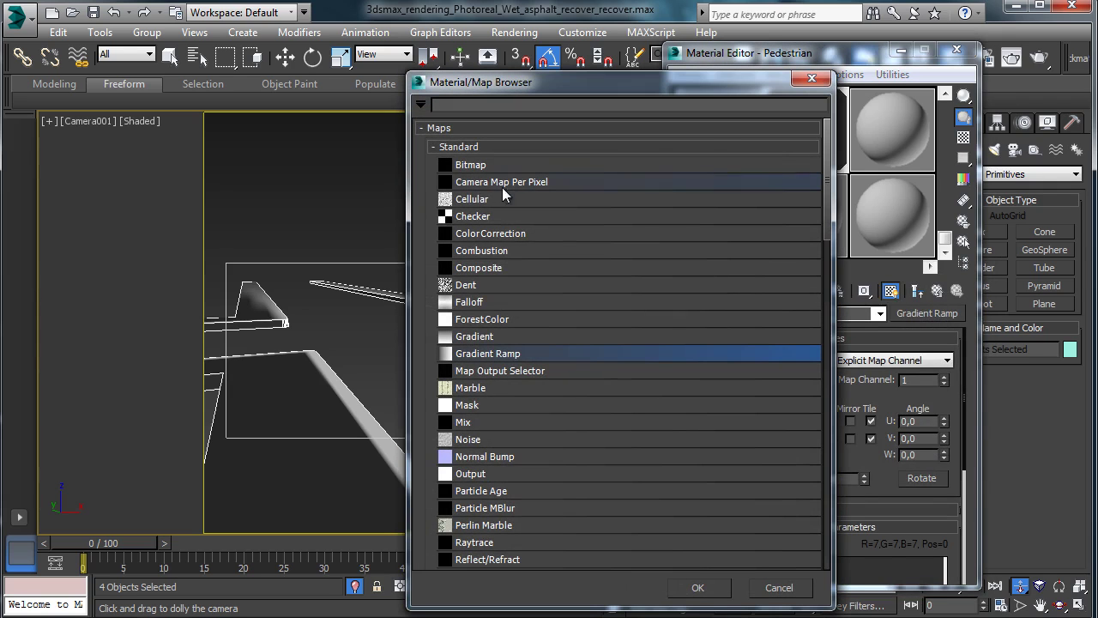
pyautogui.doubleClick(496, 269)
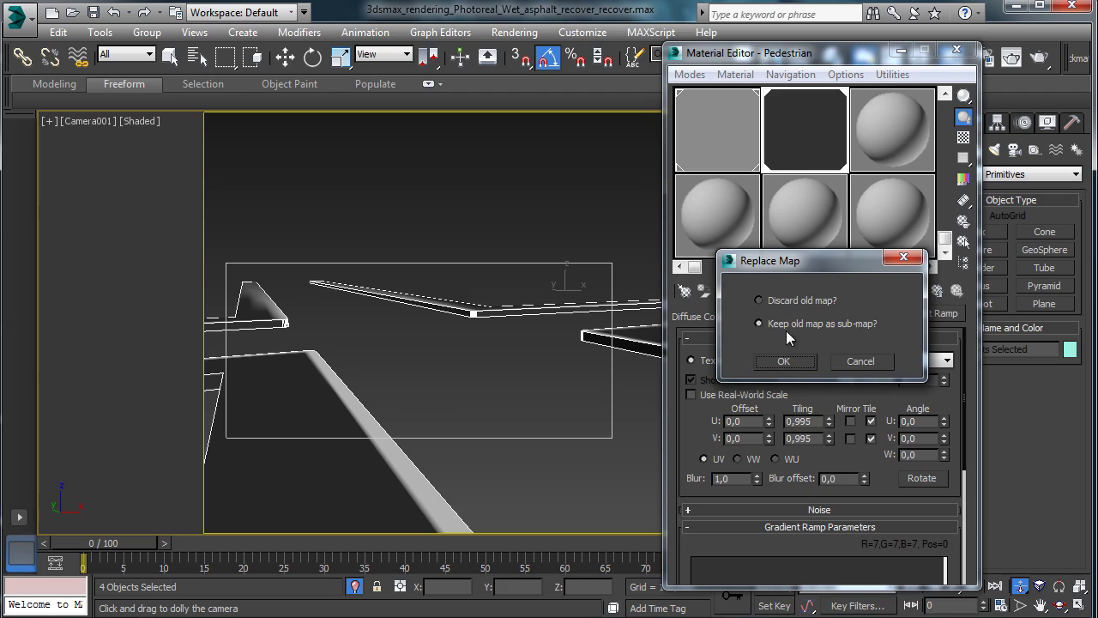
pyautogui.click(785, 361)
pyautogui.click(940, 355)
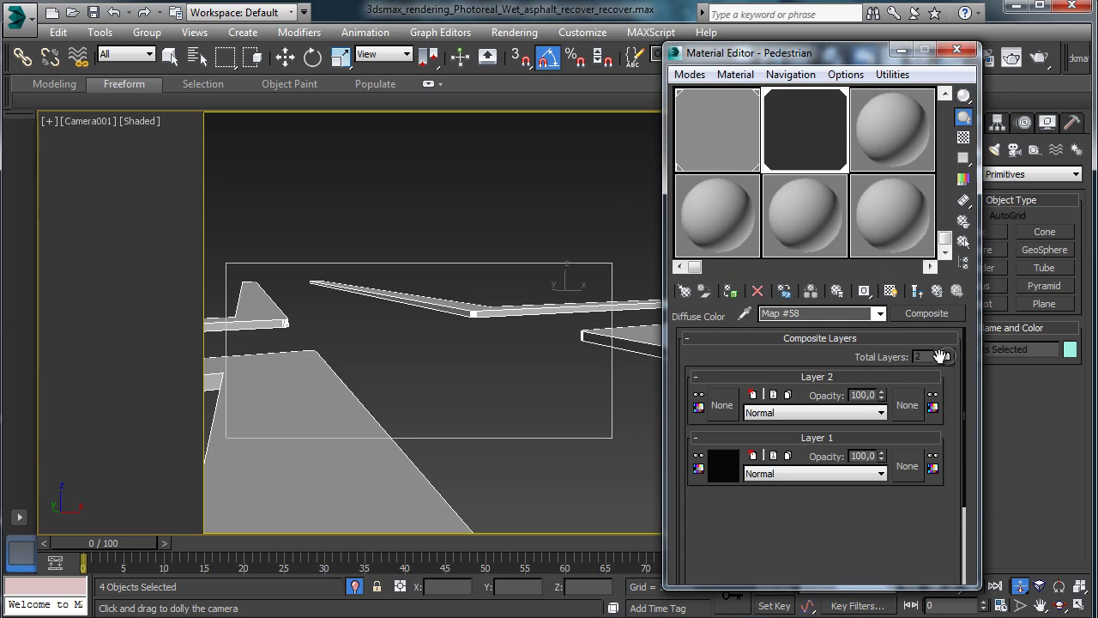
# Assign a Substance map to Layer 2 of the Composite map.
pyautogui.click(729, 398)
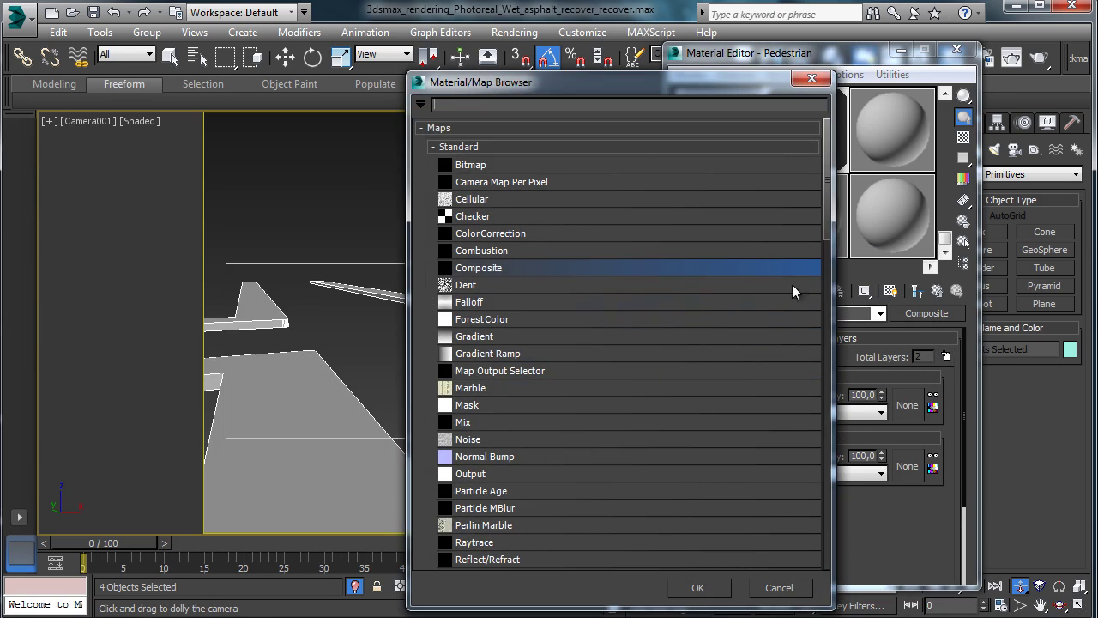
pyautogui.moveTo(828, 243); pyautogui.dragTo(842, 323)
pyautogui.scroll(-3, 720, 341)
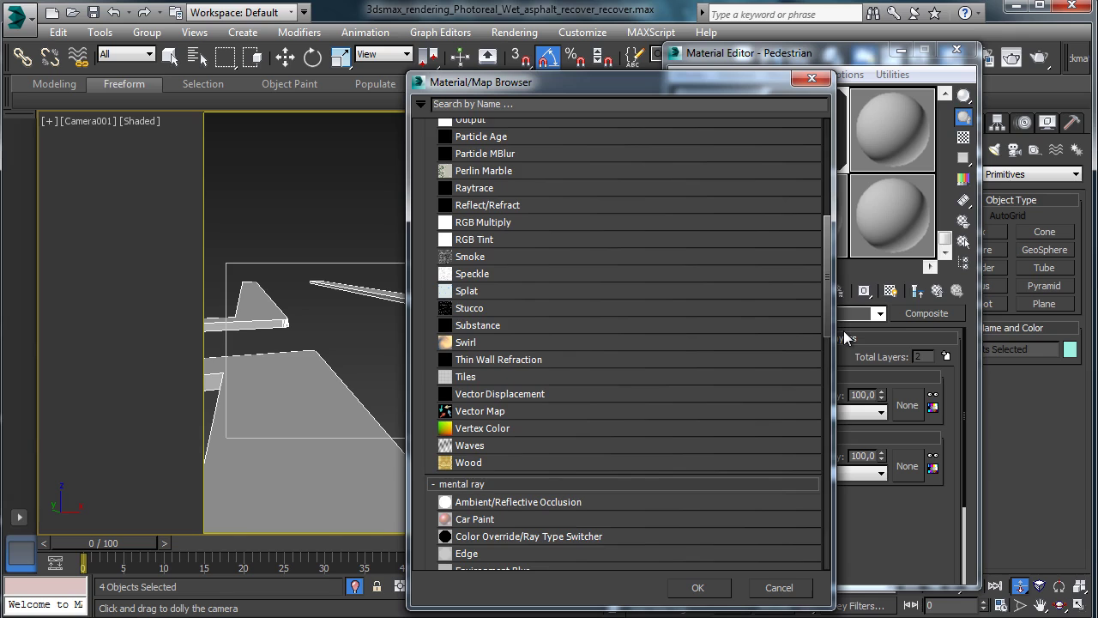
pyautogui.doubleClick(468, 310)
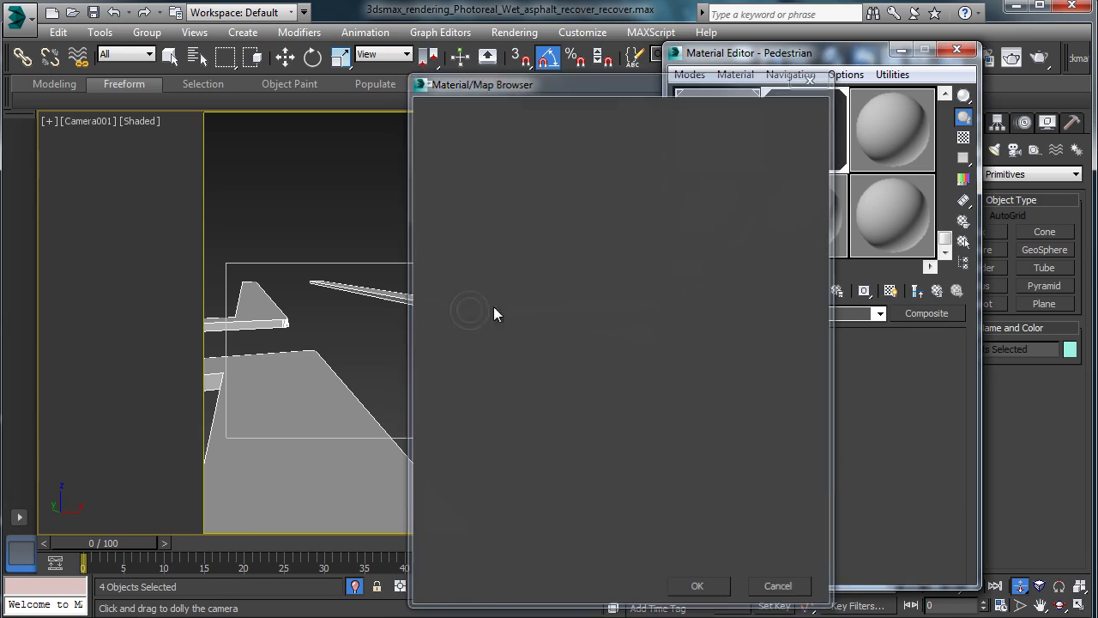
# Load Concrete_Pavement.sbsar from the Substance textures folder into the new Substance map.
pyautogui.click(800, 385)
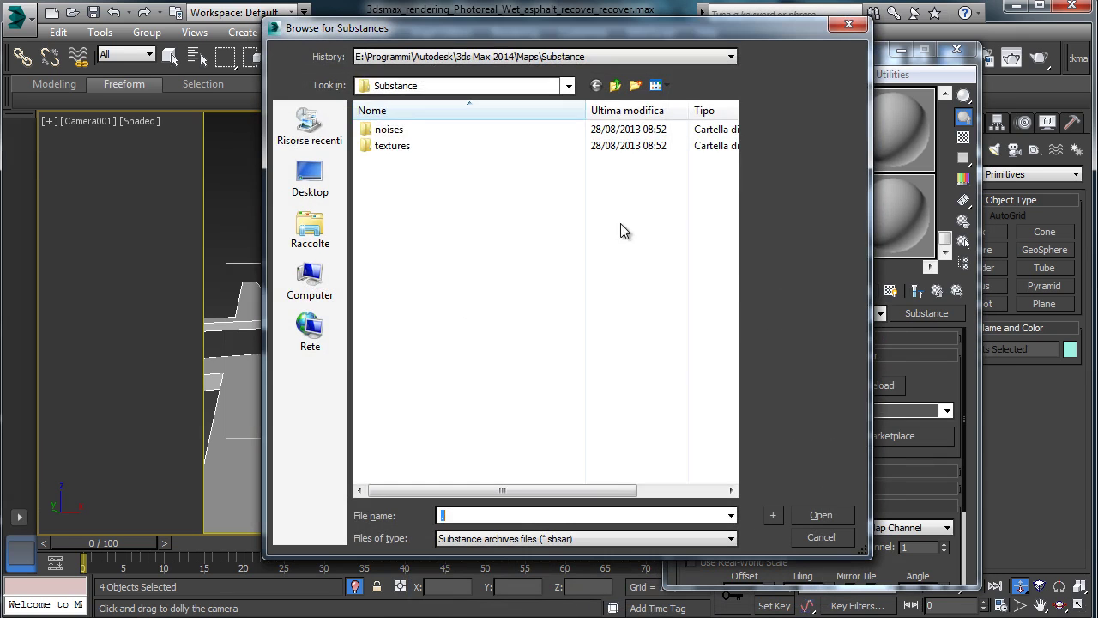
pyautogui.doubleClick(401, 146)
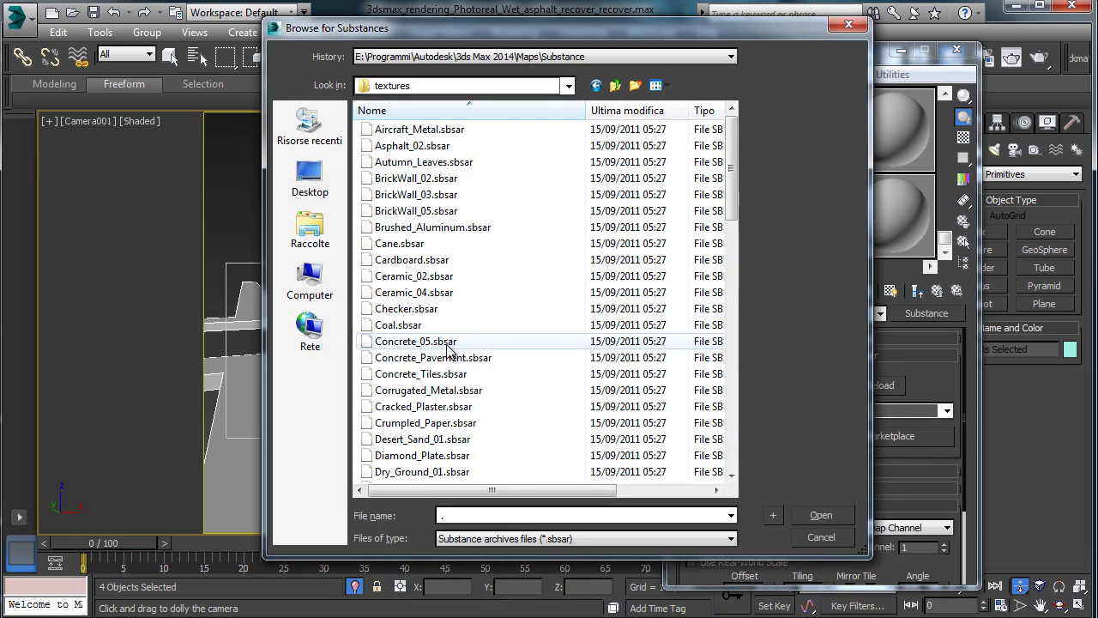
pyautogui.click(551, 358)
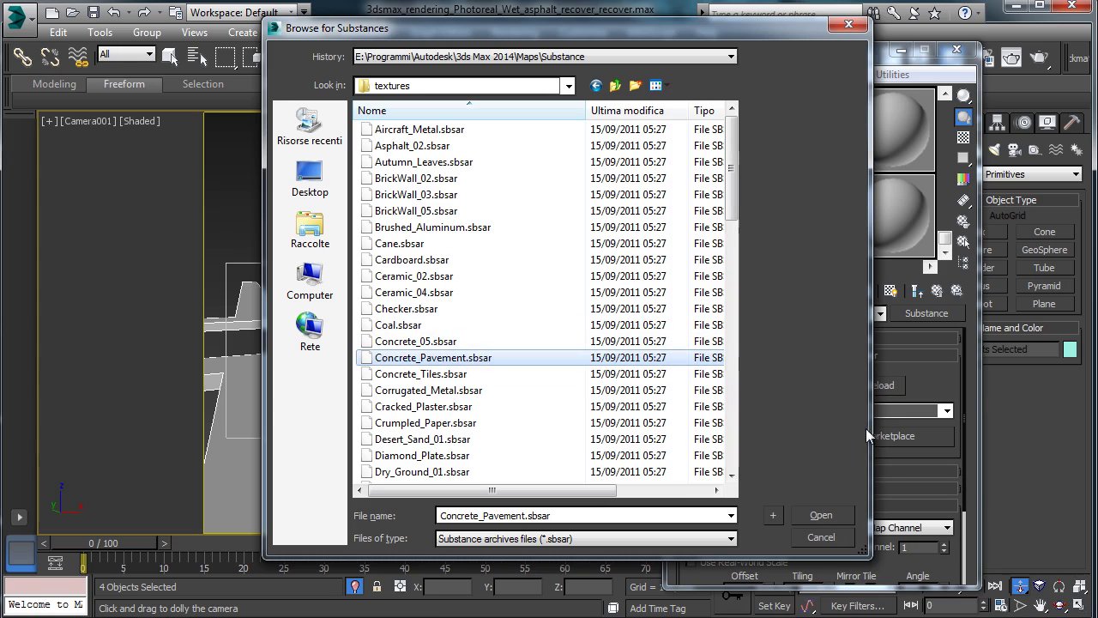
pyautogui.click(426, 374)
pyautogui.click(489, 359)
pyautogui.click(821, 515)
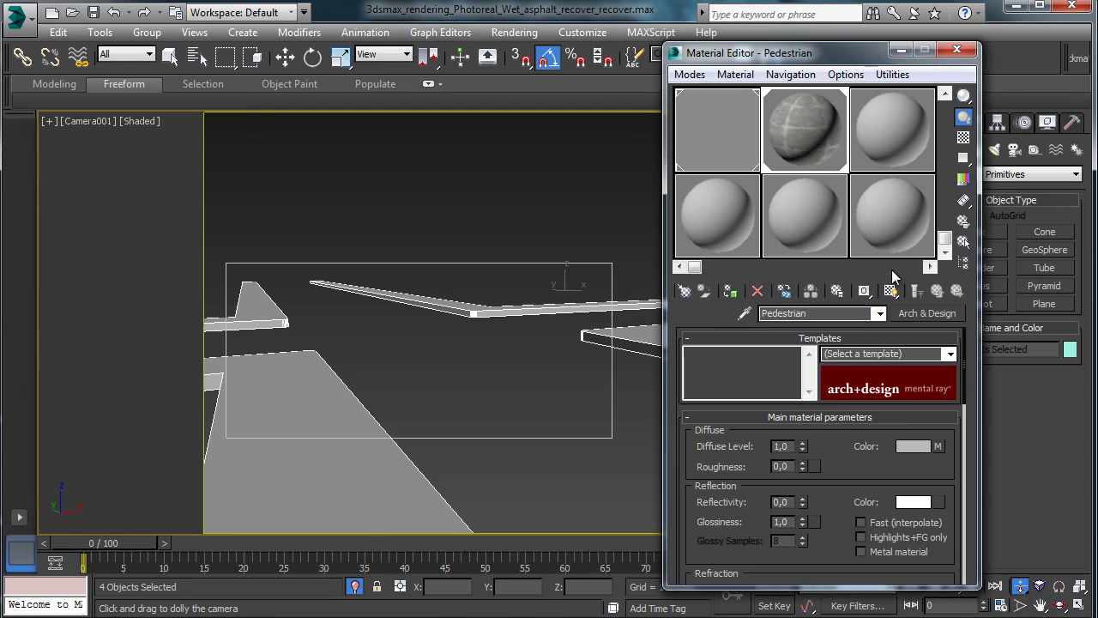
# Show the Layer 2 pavement texture in the viewport and open its source Substance map's coordinates.
pyautogui.click(939, 446)
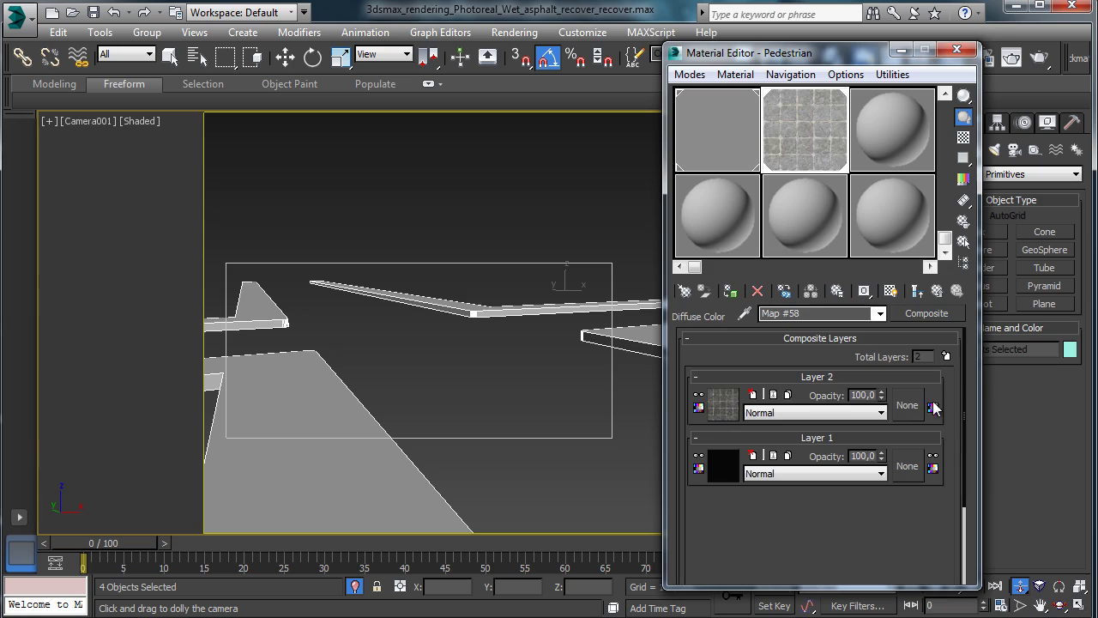
pyautogui.click(721, 407)
pyautogui.click(890, 291)
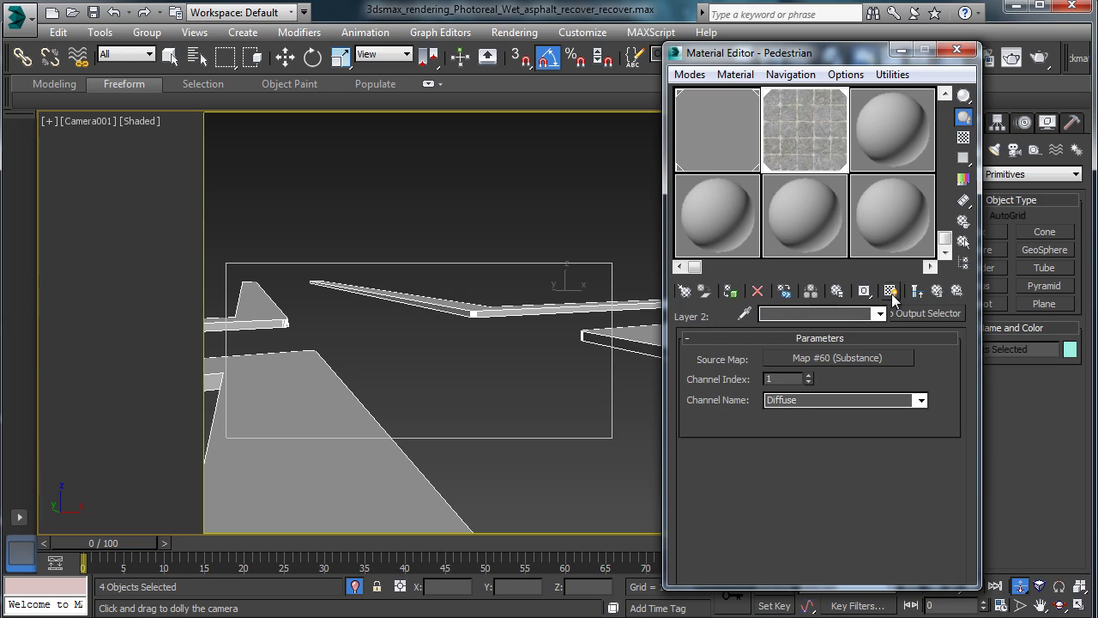
pyautogui.click(851, 356)
pyautogui.scroll(-3, 788, 403)
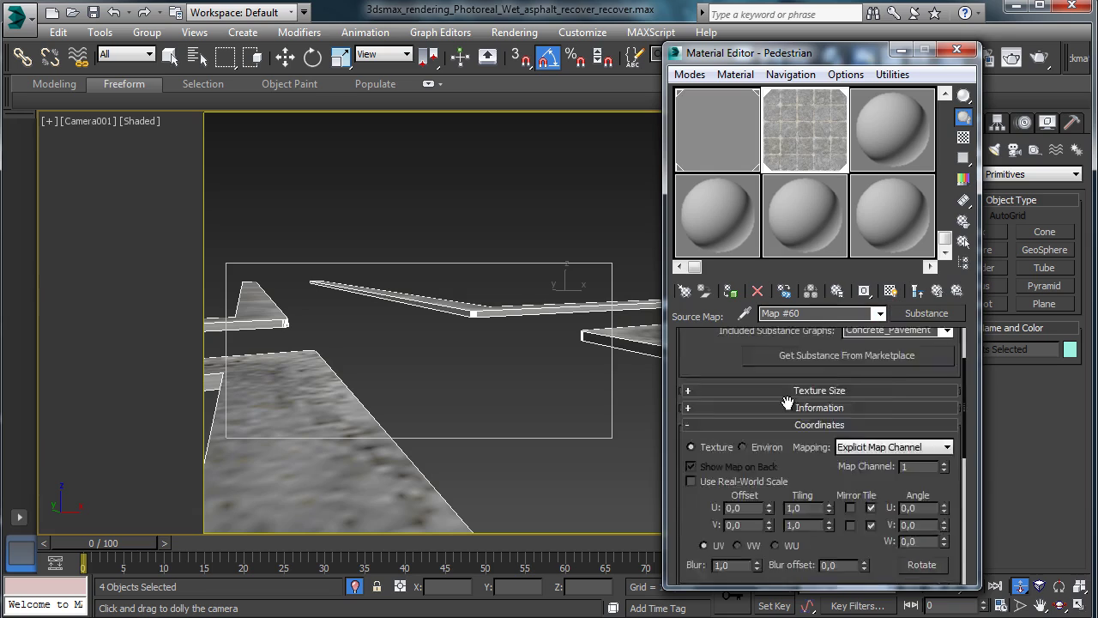
# Try a tiling of 10 in both U and V on the pavement Substance map.
pyautogui.scroll(-3, 788, 403)
pyautogui.doubleClick(798, 397)
pyautogui.write('10')
pyautogui.press('Return')
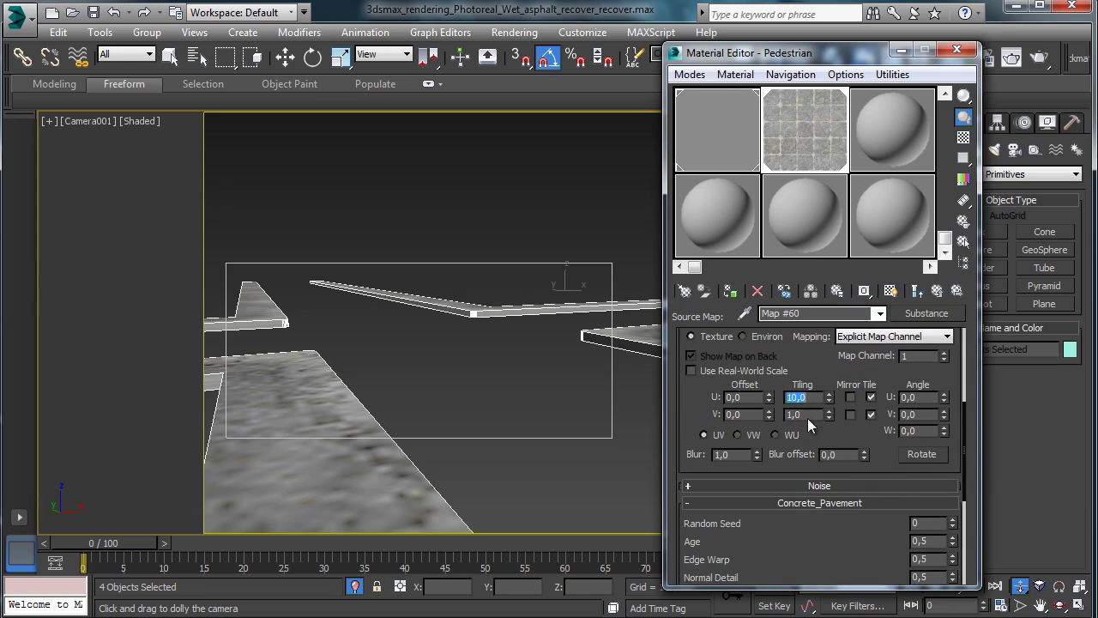
pyautogui.doubleClick(805, 414)
pyautogui.write('10')
pyautogui.press('Return')
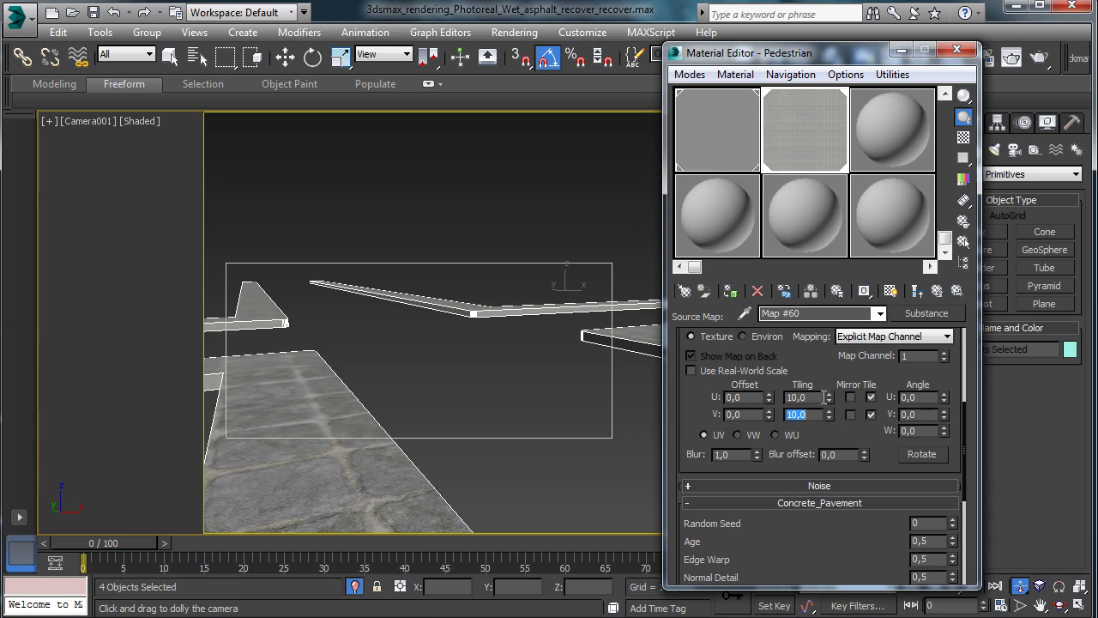
# Try a tiling of 20 in both V and U on the pavement Substance map.
pyautogui.write('20')
pyautogui.press('Return')
pyautogui.doubleClick(798, 397)
pyautogui.write('20')
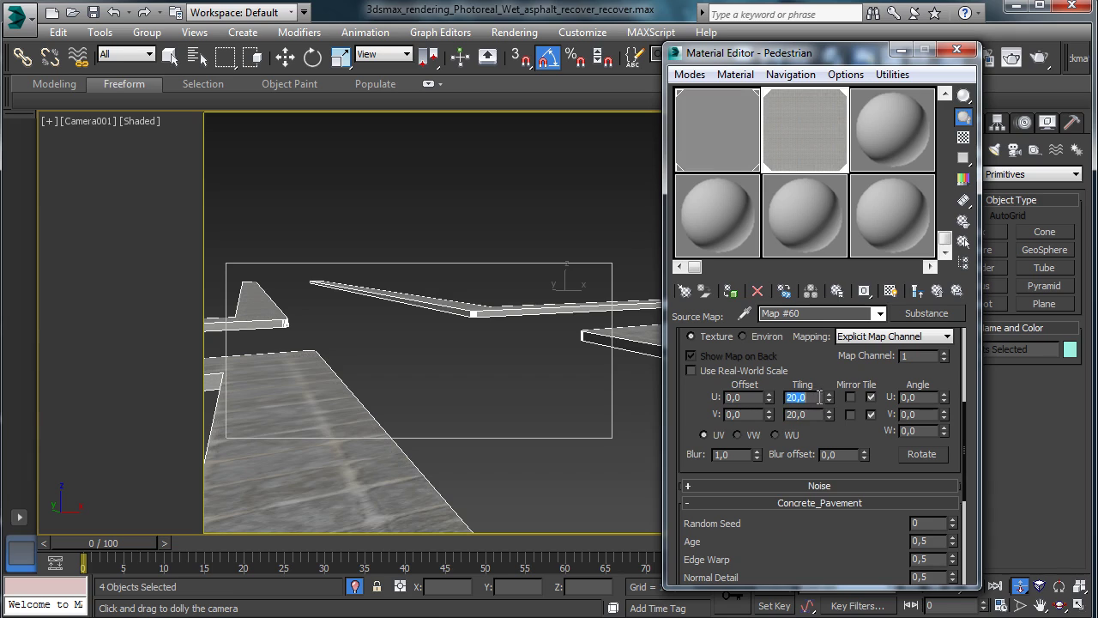
pyautogui.press('Return')
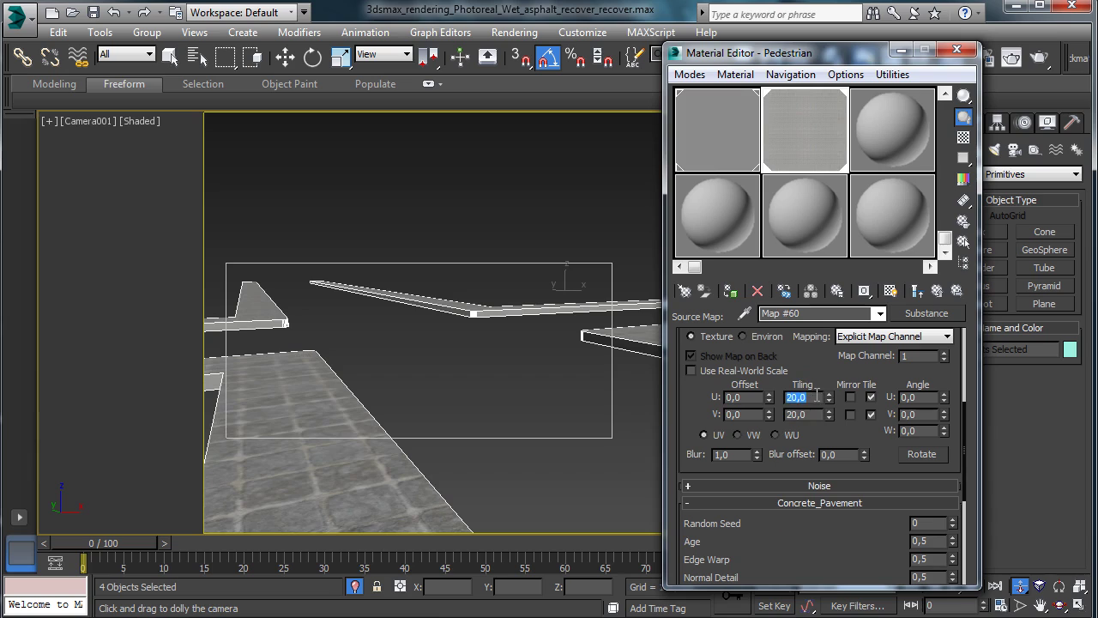
# Set the pavement Substance map's U and V tiling to 25.
pyautogui.write('25')
pyautogui.press('Return')
pyautogui.doubleClick(815, 415)
pyautogui.write('25')
pyautogui.press('Return')
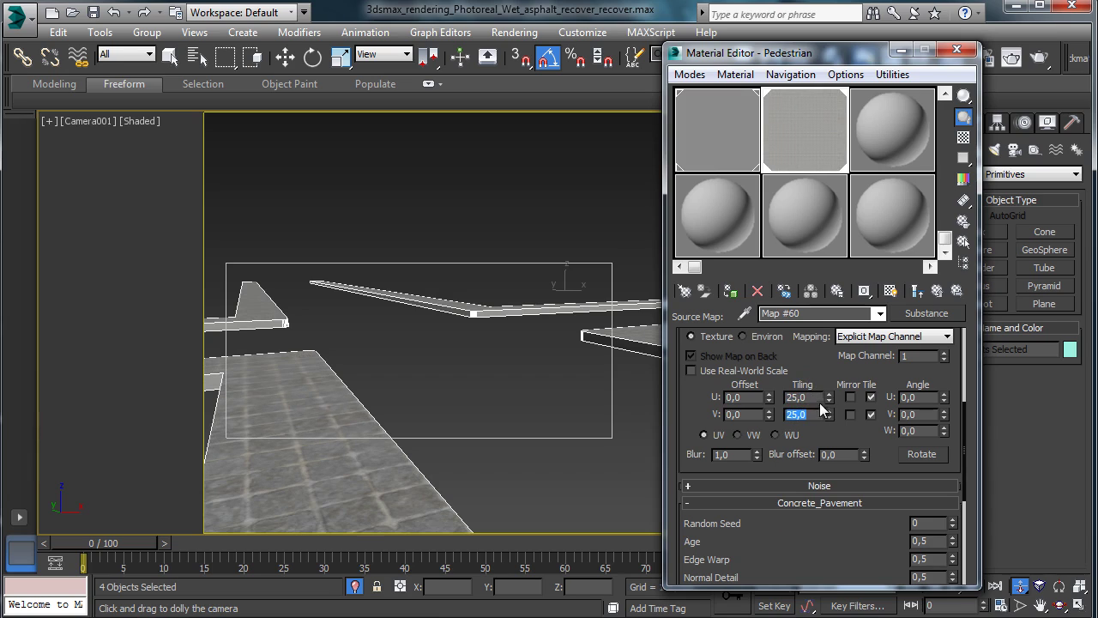
# Reduce the pavement Substance map's blur and return to the Composite layers.
pyautogui.click(891, 290)
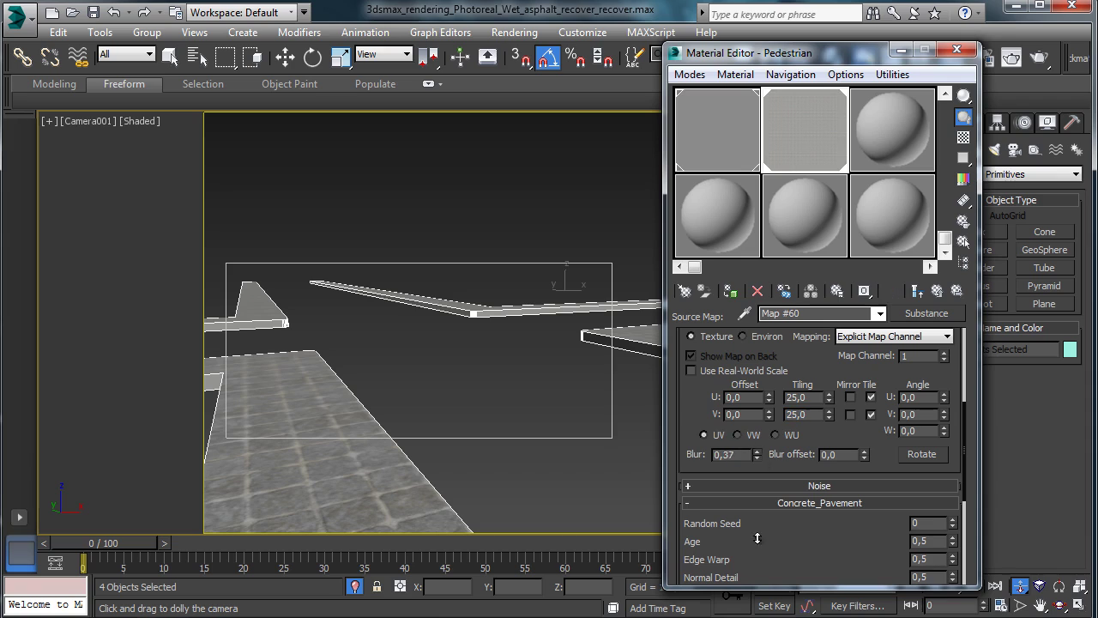
pyautogui.click(937, 291)
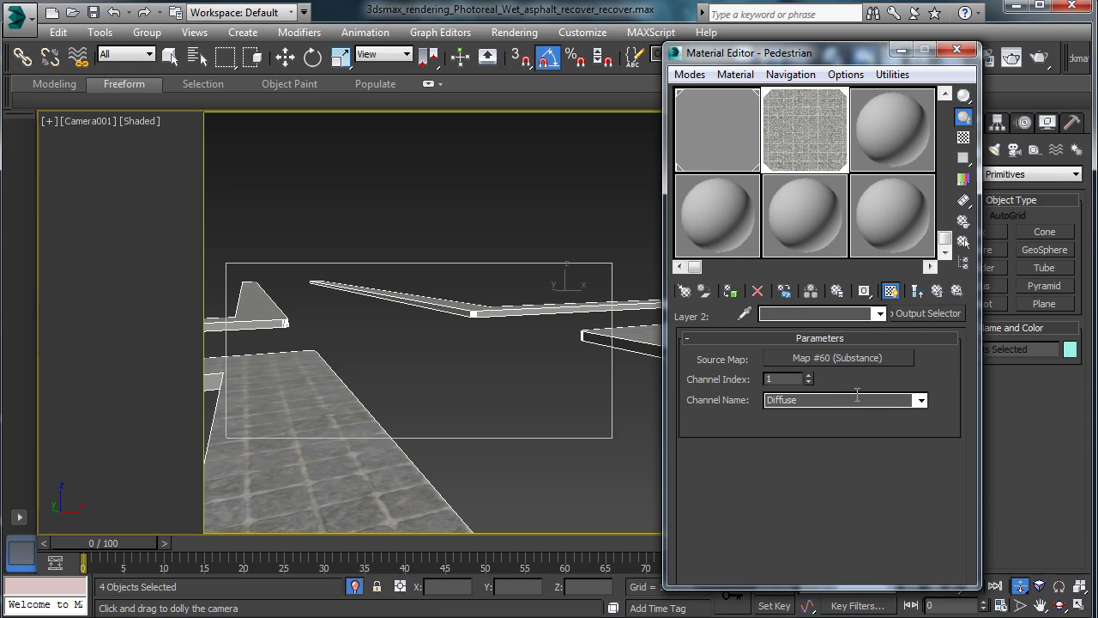
pyautogui.click(941, 291)
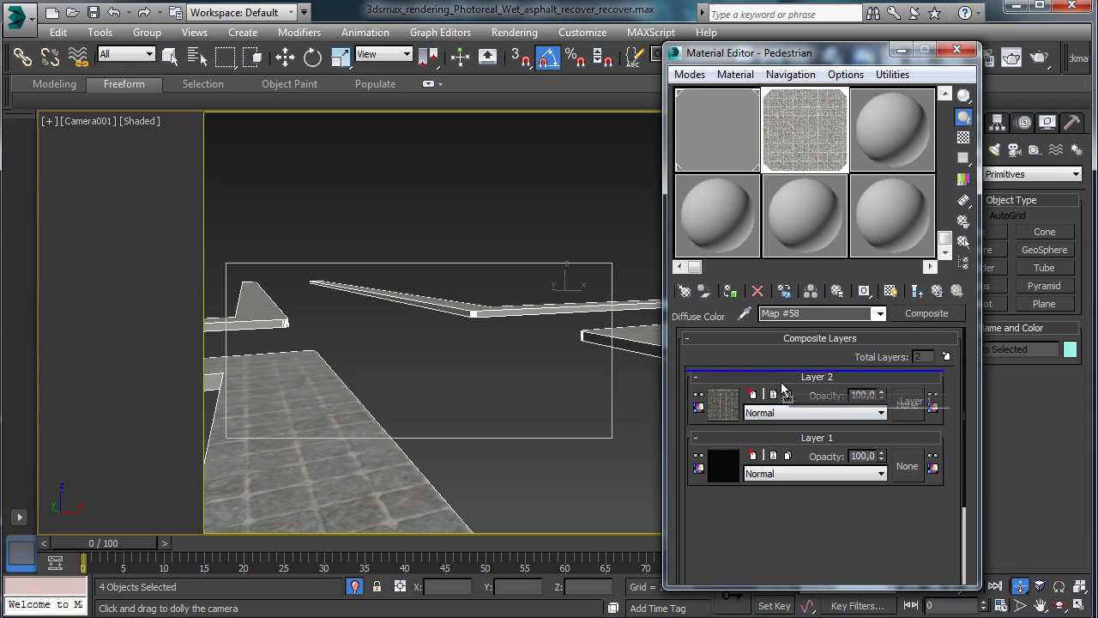
# Place the Gradient Ramp layer above the pavement layer and set its blend mode to Average.
pyautogui.moveTo(780, 375); pyautogui.dragTo(804, 396)
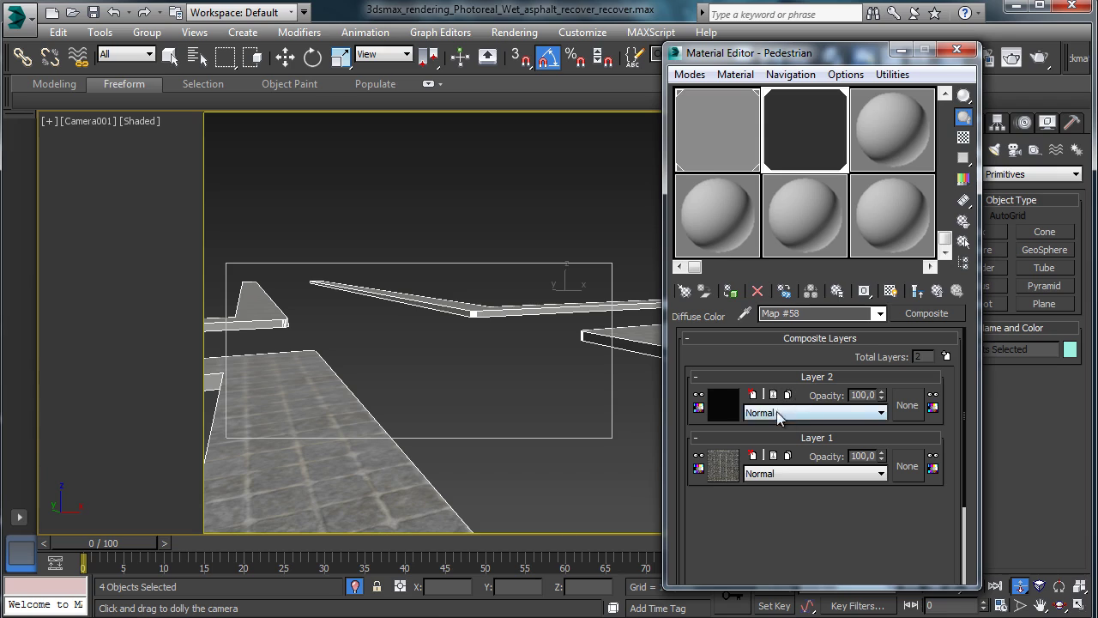
pyautogui.click(773, 414)
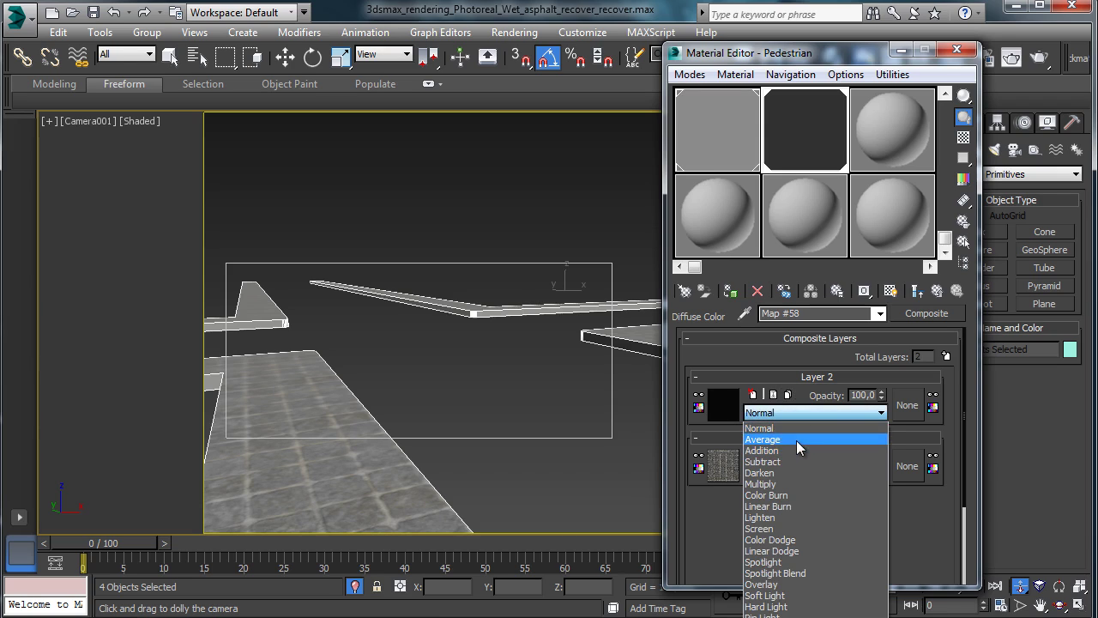
pyautogui.click(797, 439)
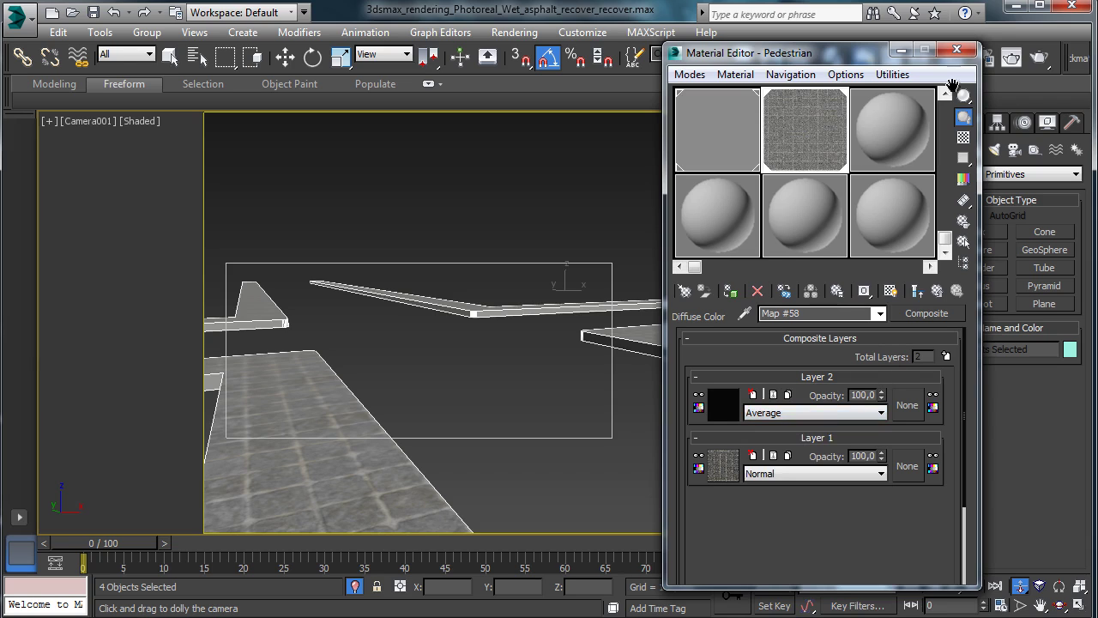
# Render the Camera001 region to check the blended pavement texture and curb edge.
pyautogui.click(1042, 58)
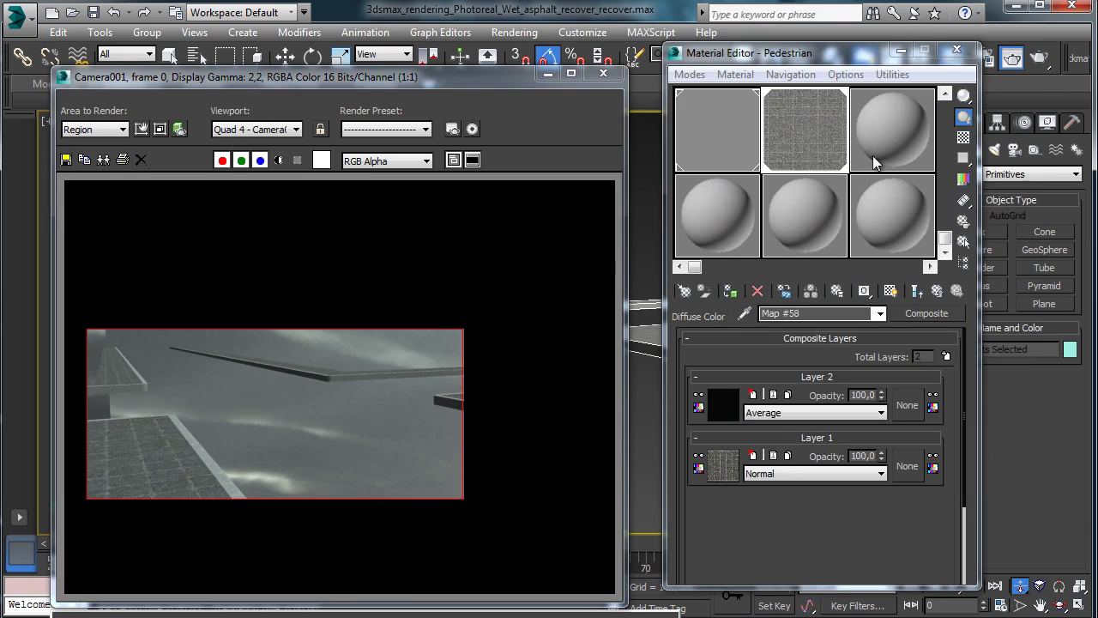
pyautogui.click(603, 73)
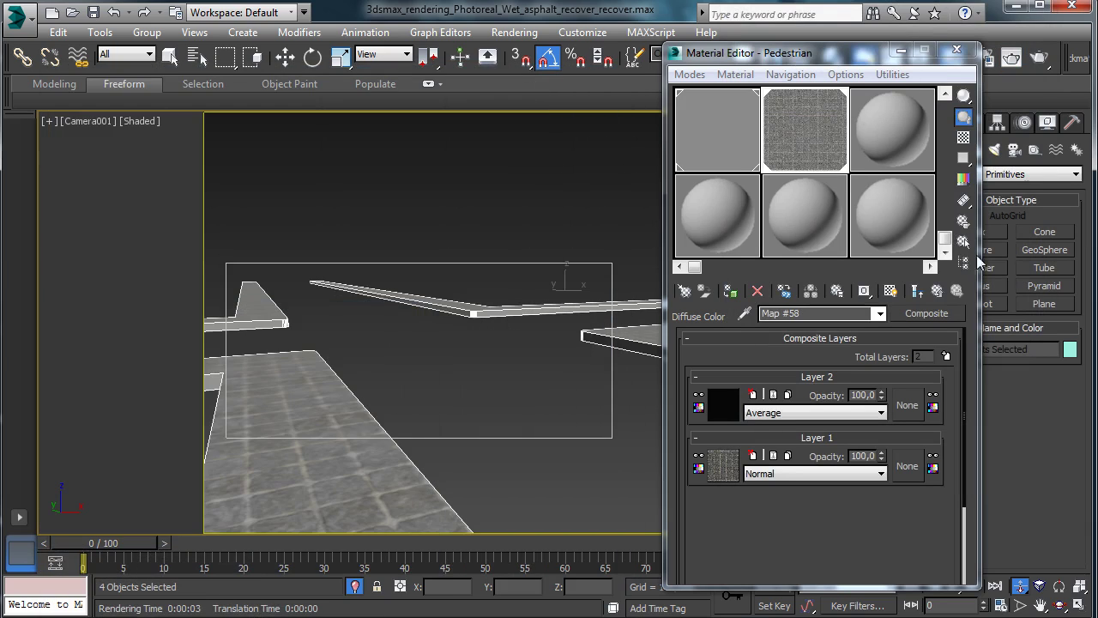
# Copy the Composite map from the Pedestrian material's diffuse color and paste it as a copy into the reflection color slot.
pyautogui.rightClick(929, 314)
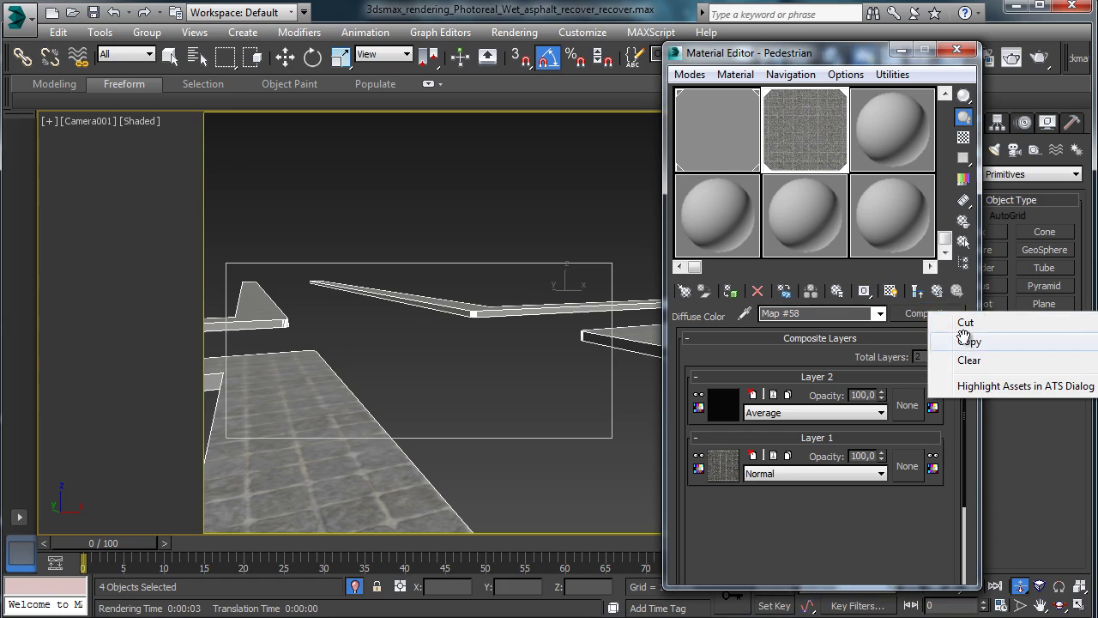
pyautogui.click(934, 337)
pyautogui.press('Up')
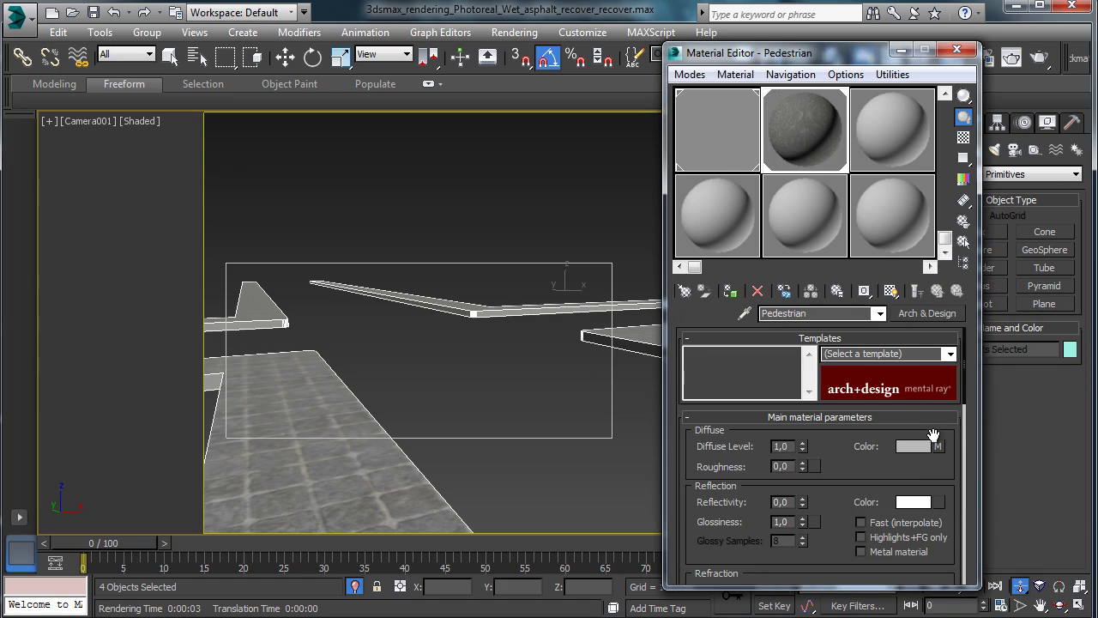
pyautogui.rightClick(938, 502)
pyautogui.click(987, 511)
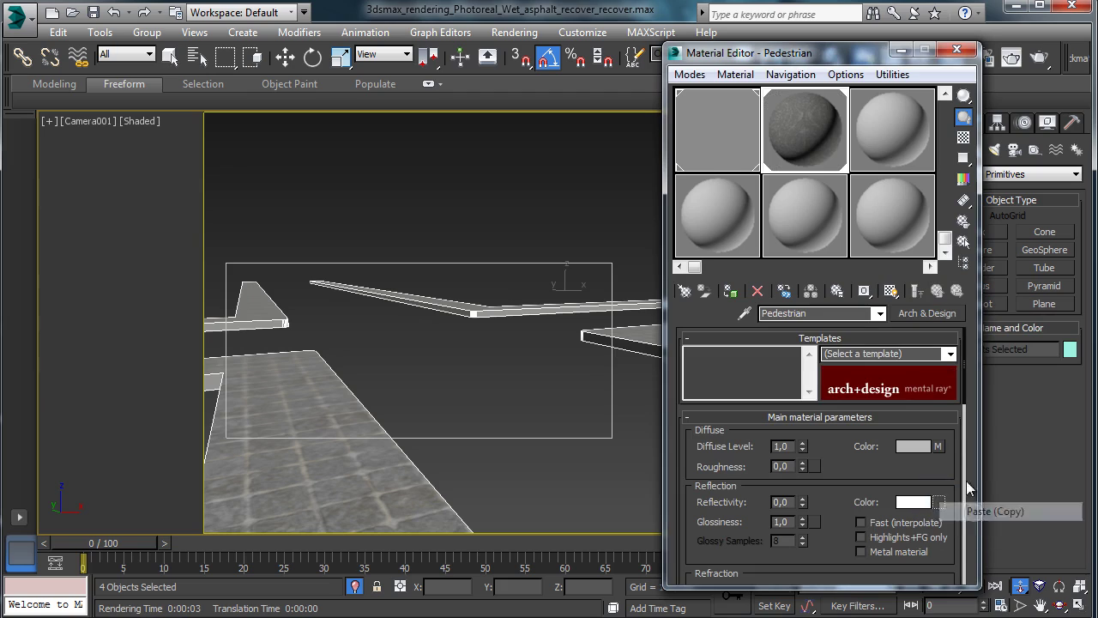
# Set the output channel of the pavement layer in the reflection Composite to Specular.
pyautogui.click(938, 502)
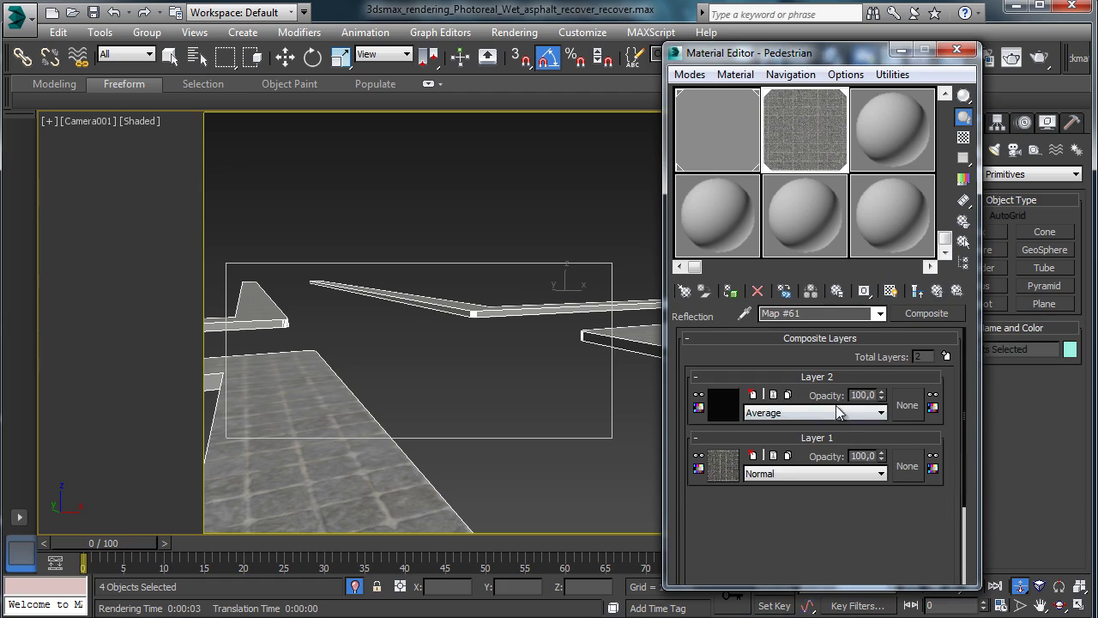
pyautogui.click(723, 465)
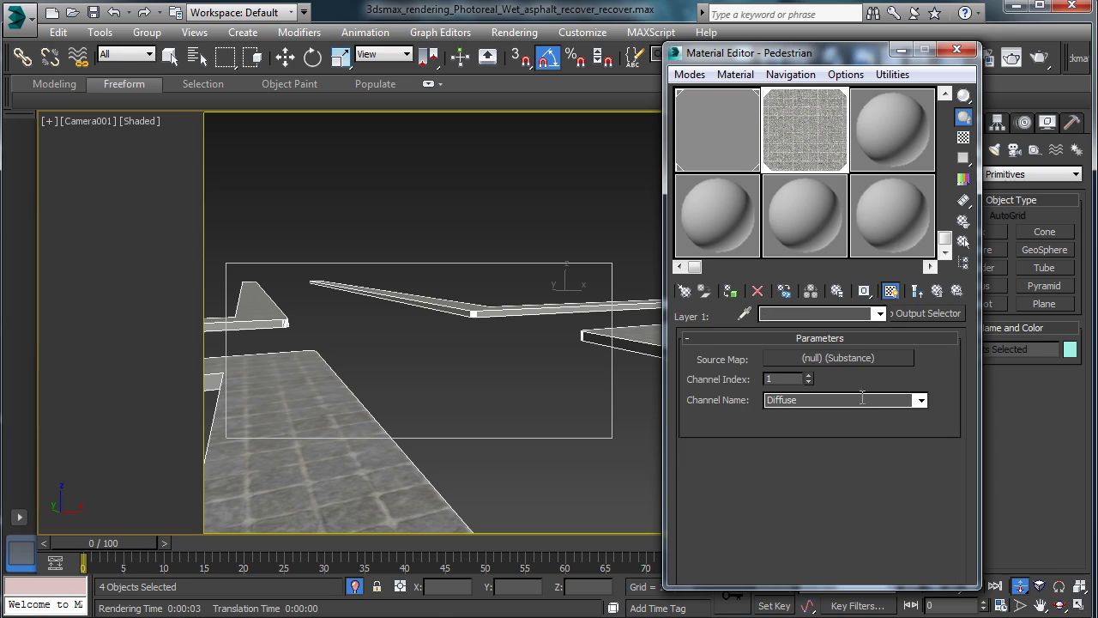
pyautogui.click(920, 401)
pyautogui.click(844, 430)
pyautogui.click(937, 292)
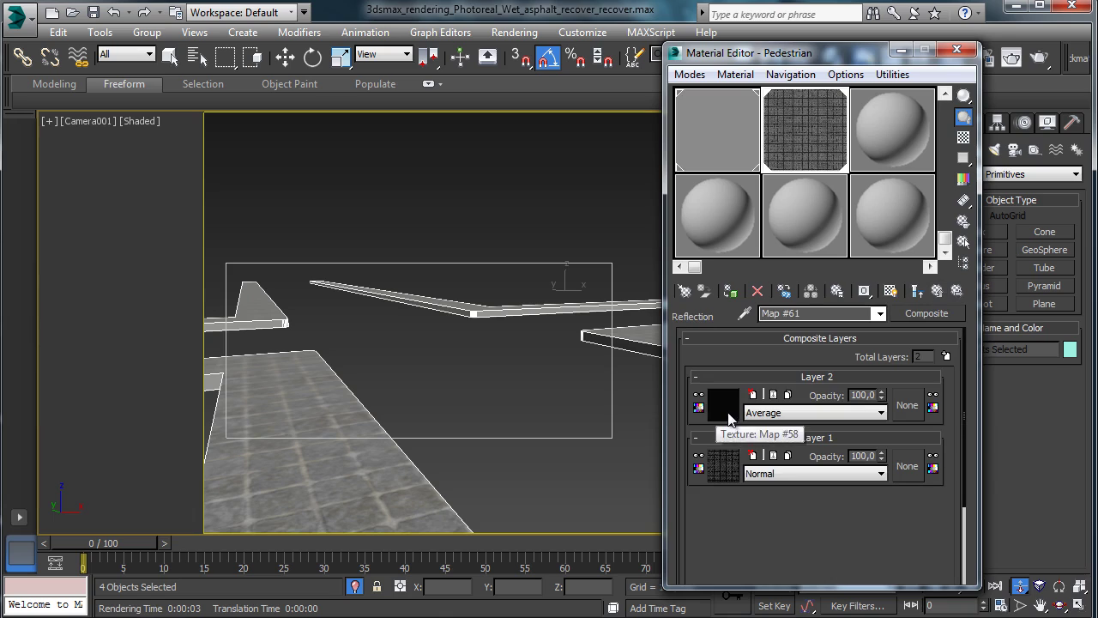
# Set the Gradient Ramp layer's opacity to 25 in the reflection Composite and return to the Pedestrian material.
pyautogui.click(721, 406)
pyautogui.click(938, 292)
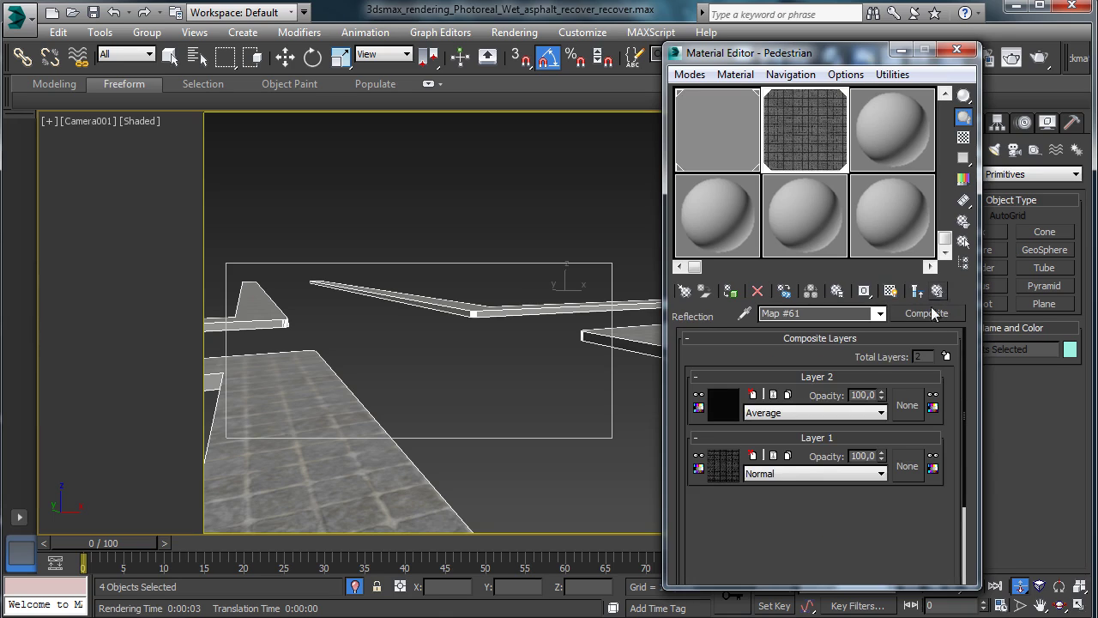
pyautogui.click(862, 395)
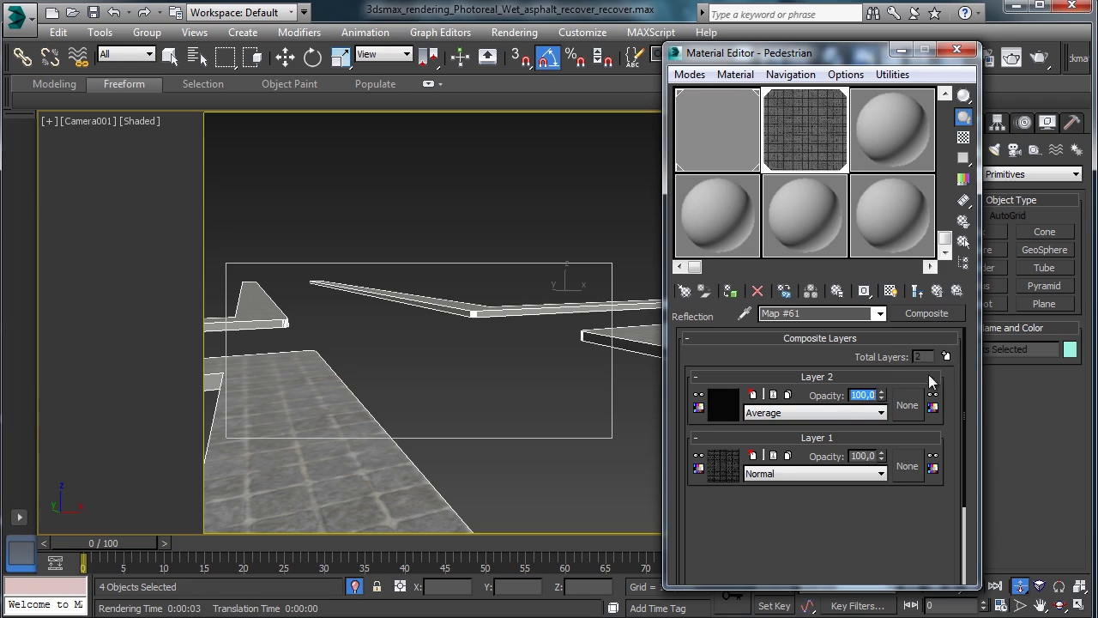
pyautogui.click(938, 292)
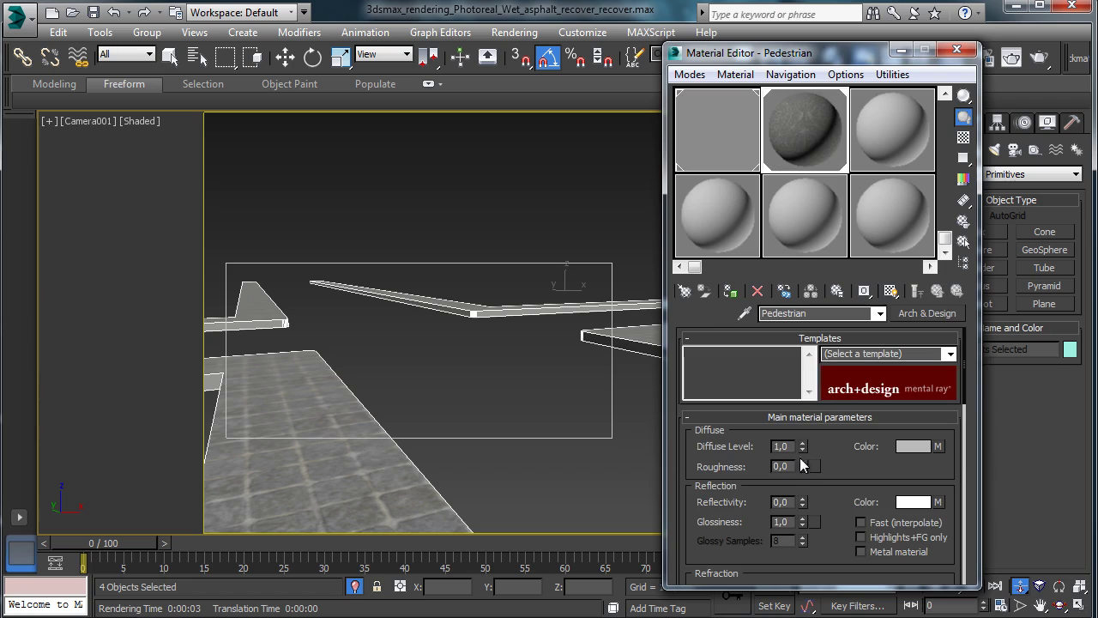
# Set the Pedestrian material's reflectivity and glossiness to 0.5, show the sample background, and render the region to check the reflections.
pyautogui.click(785, 502)
pyautogui.press('Return')
pyautogui.click(964, 137)
pyautogui.doubleClick(790, 521)
pyautogui.write('0')
pyautogui.press('Return')
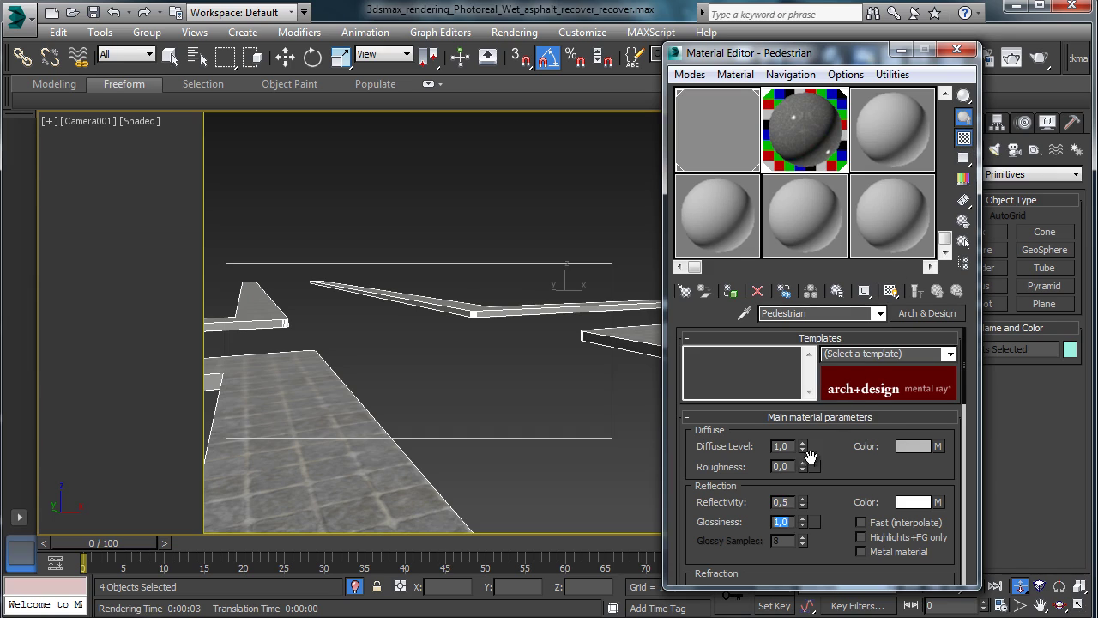
pyautogui.write(',5')
pyautogui.press('Return')
pyautogui.click(1012, 56)
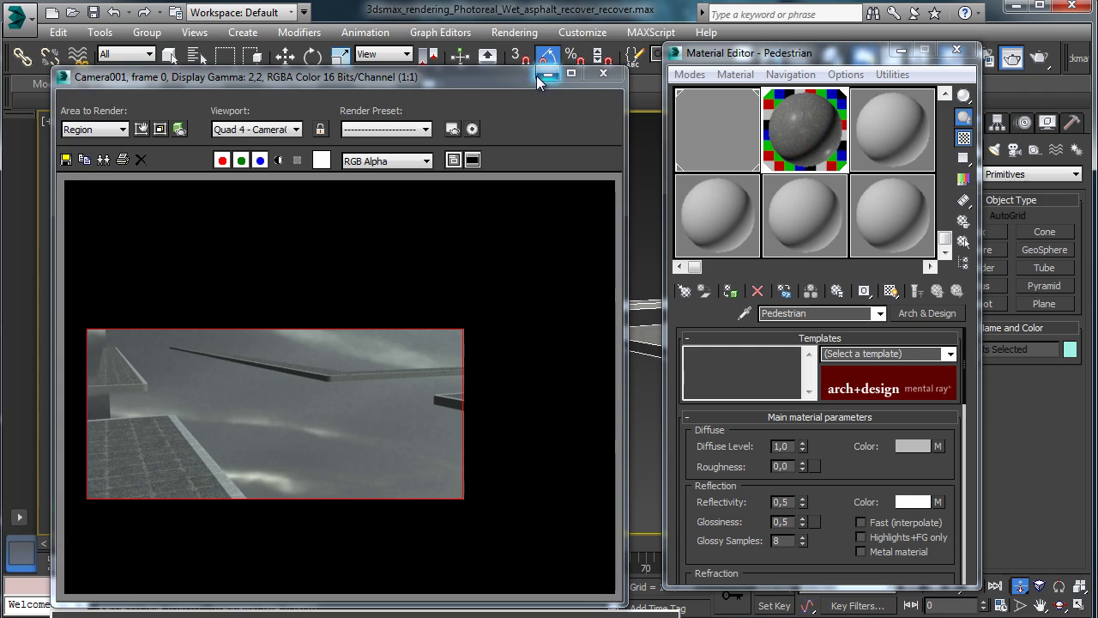
pyautogui.click(543, 75)
# Copy the Composite map from the Pedestrian material's reflection color slot.
pyautogui.scroll(-3, 854, 437)
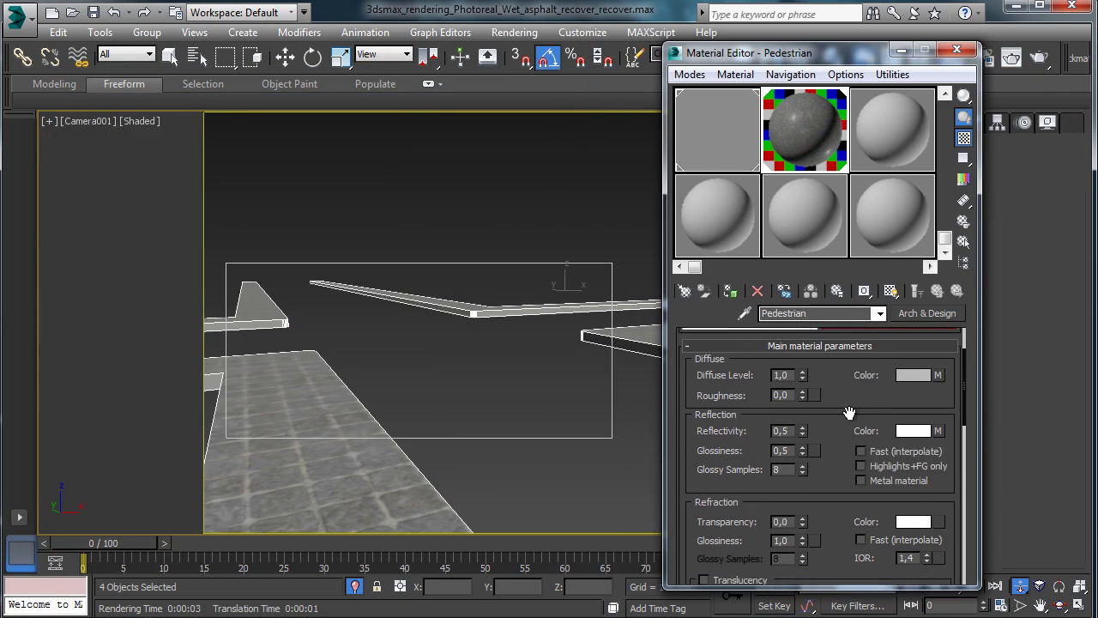
pyautogui.rightClick(942, 421)
pyautogui.click(968, 442)
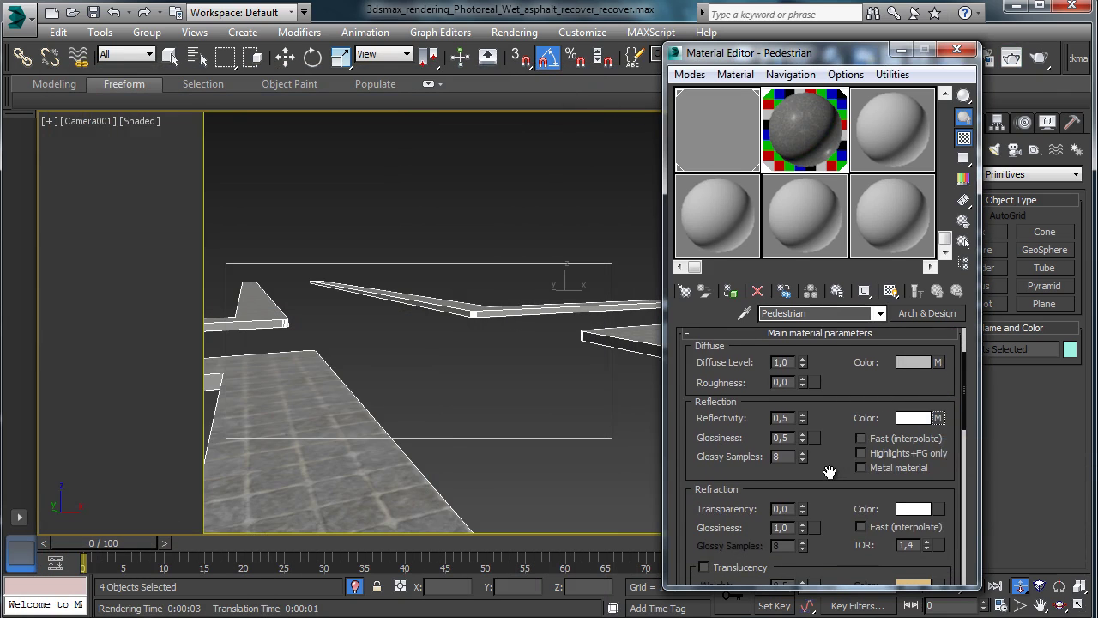
# Switch the Pedestrian material's BRDF to By IOR (fresnel reflections) and raise its index of refraction.
pyautogui.scroll(-5, 860, 387)
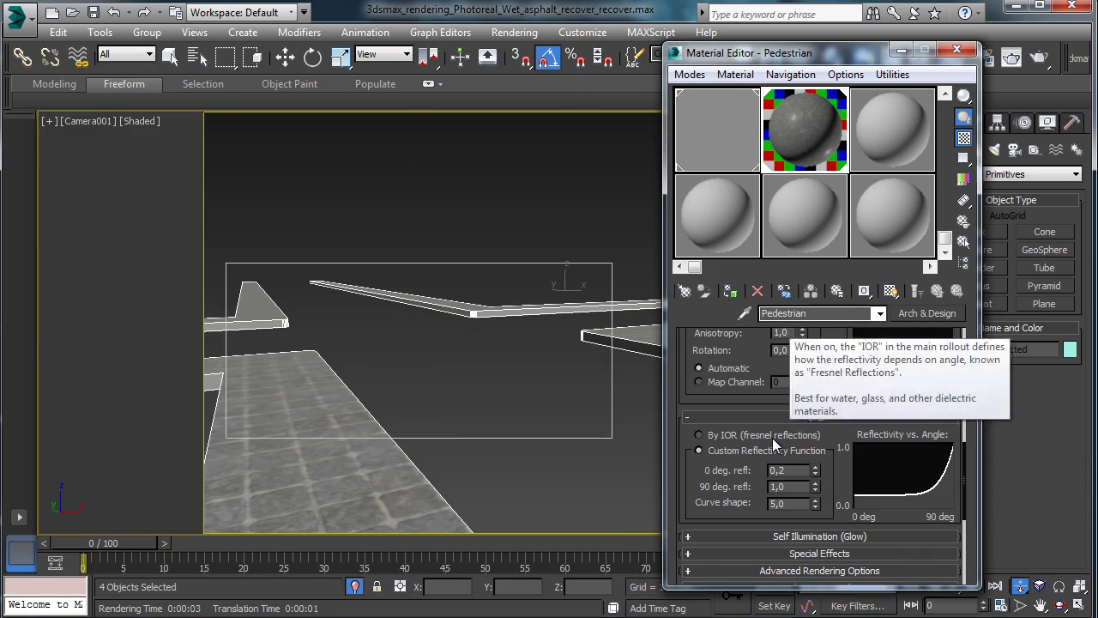
pyautogui.scroll(3, 894, 436)
pyautogui.moveTo(926, 420); pyautogui.dragTo(933, 388)
# Paste the copied Composite map as a copy into the Pedestrian material's Bump slot.
pyautogui.scroll(-5, 832, 441)
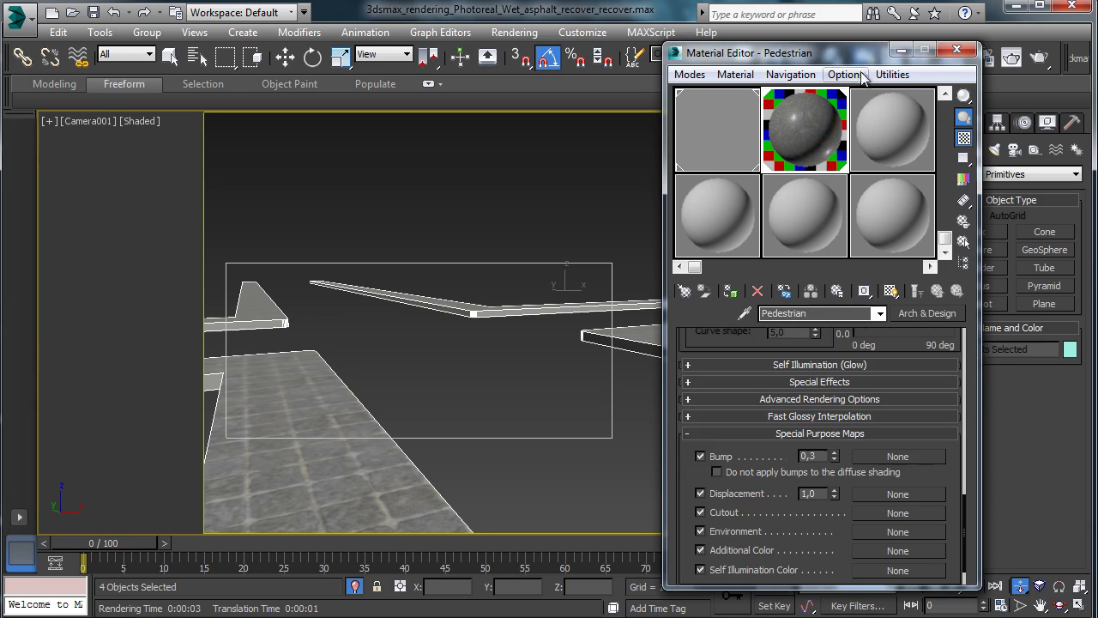
pyautogui.rightClick(884, 457)
pyautogui.click(893, 461)
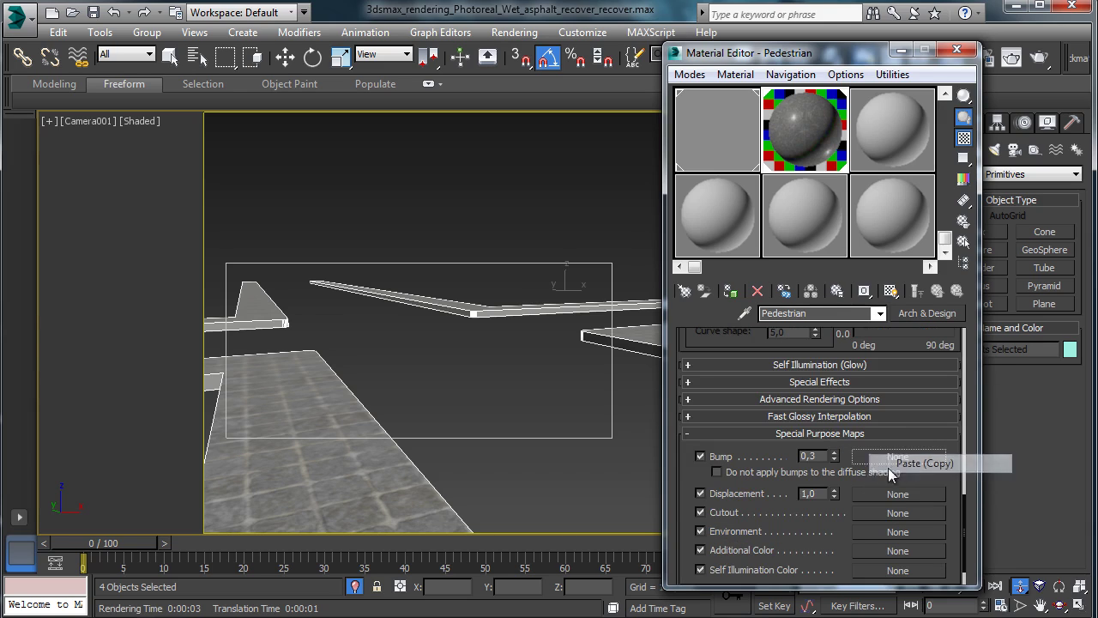
# Set the output channel of the pavement layer in the bump Composite to Bump and return to the Pedestrian material.
pyautogui.click(879, 458)
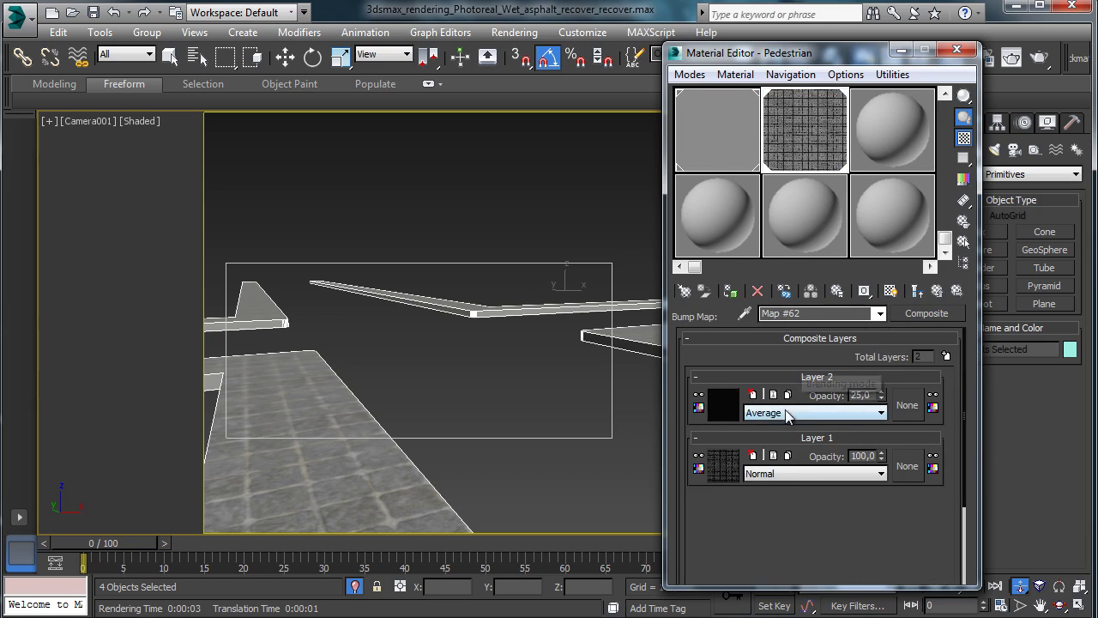
pyautogui.click(732, 463)
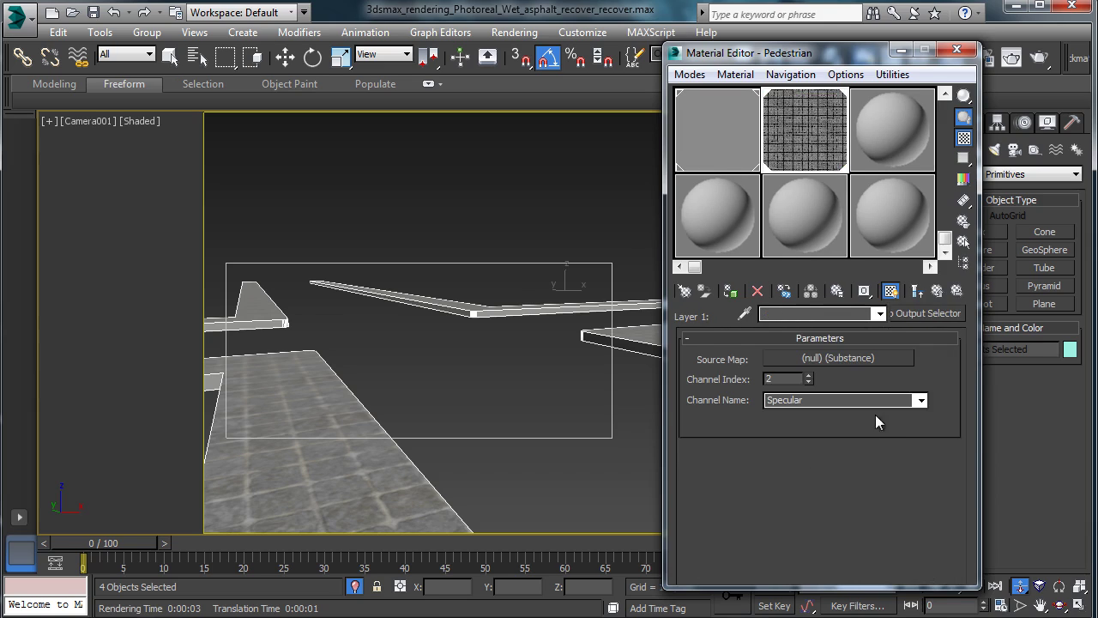
pyautogui.click(921, 400)
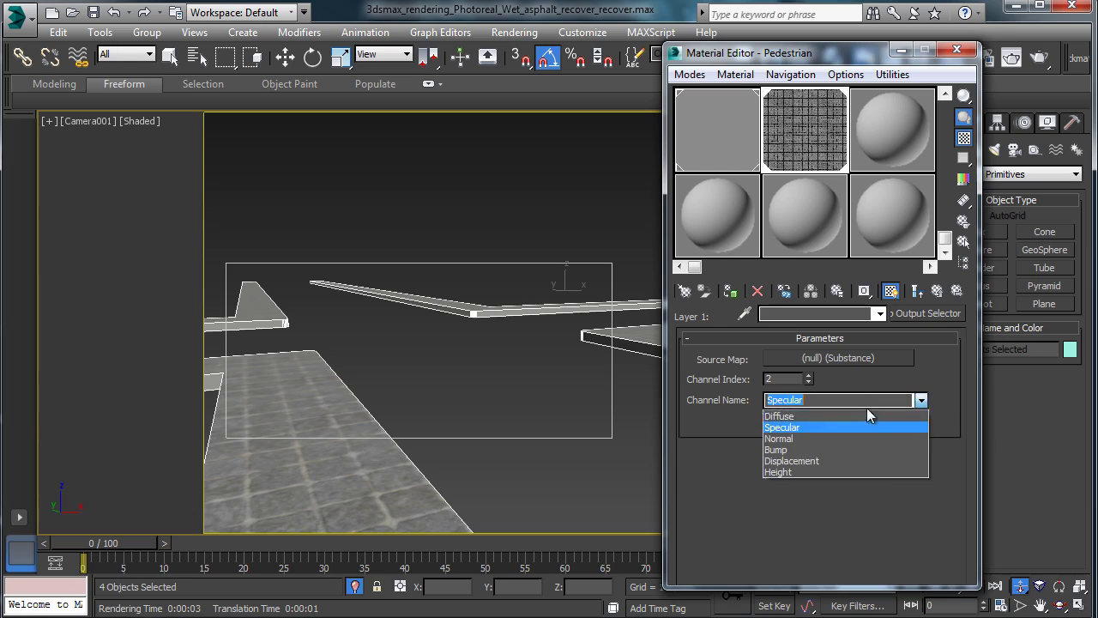
pyautogui.click(817, 448)
pyautogui.click(940, 291)
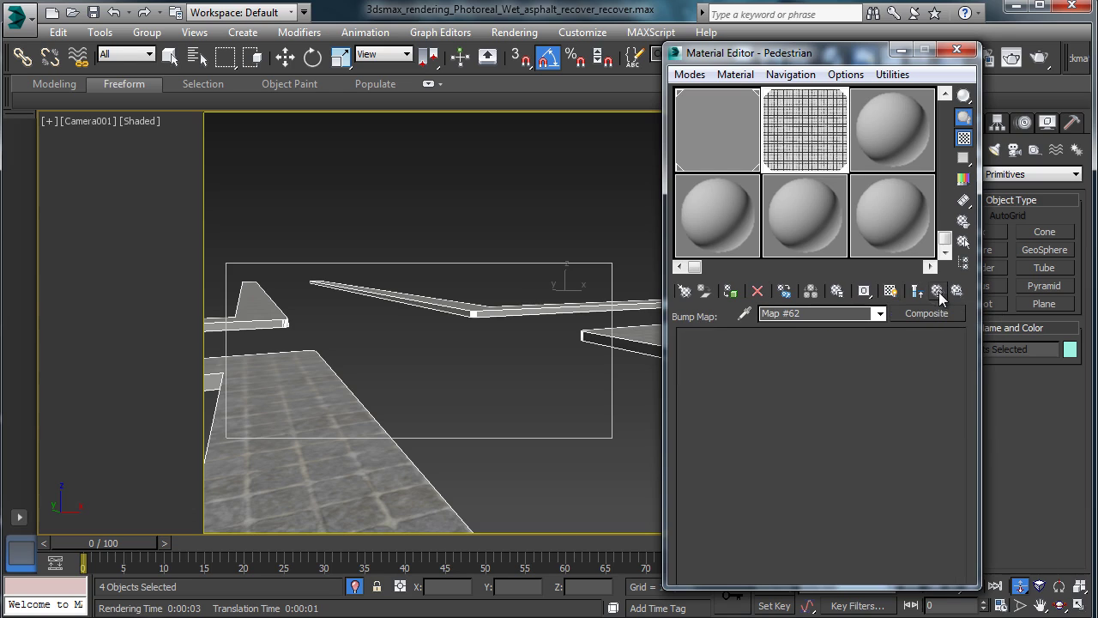
pyautogui.click(939, 292)
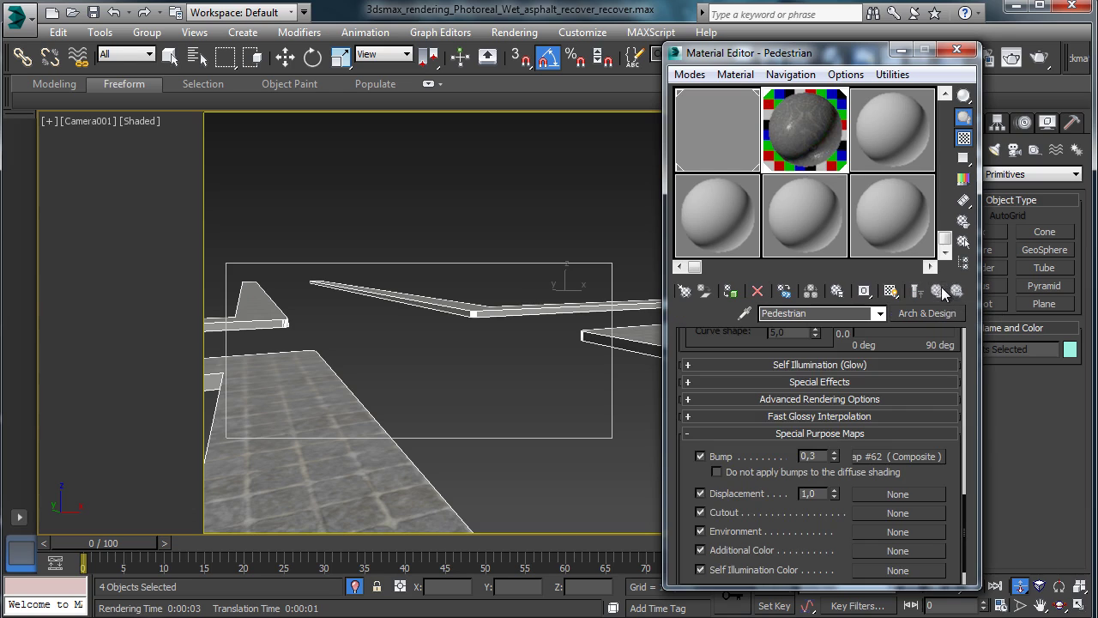
# Set the bump amount to 0.8 and render the street scene, moving the render region over the right-hand road and curb.
pyautogui.click(1035, 65)
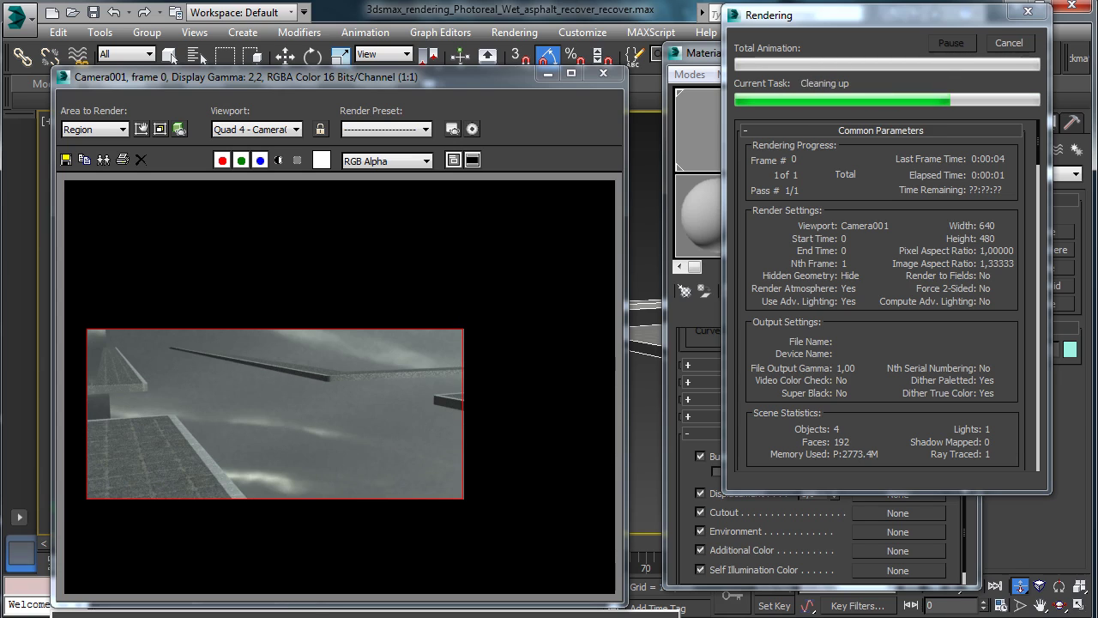
pyautogui.hotkey('shift', 'q')
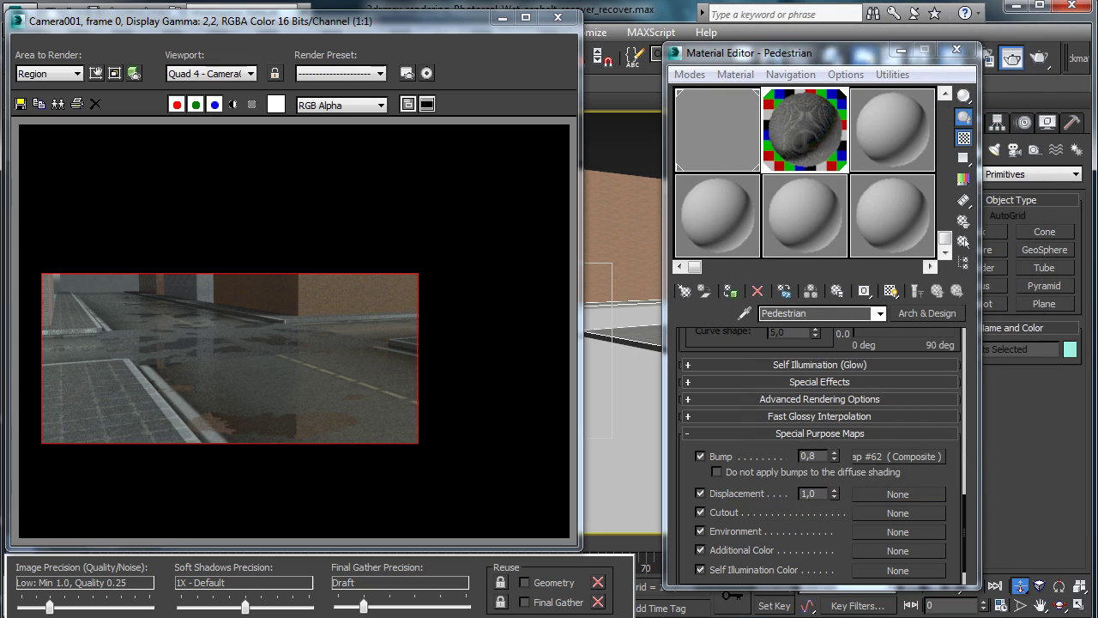
pyautogui.click(95, 73)
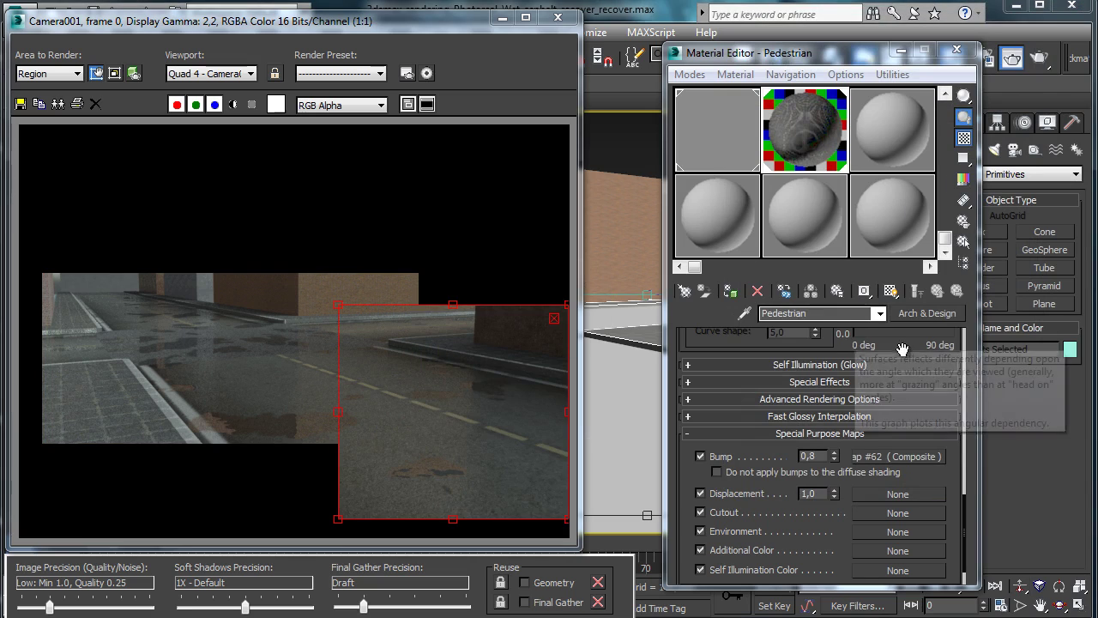
# Set the Pedestrian material's refraction IOR to 8.
pyautogui.moveTo(841, 336); pyautogui.dragTo(831, 558)
pyautogui.moveTo(829, 378); pyautogui.dragTo(829, 503)
pyautogui.doubleClick(908, 416)
pyautogui.write('6')
pyautogui.press('Return')
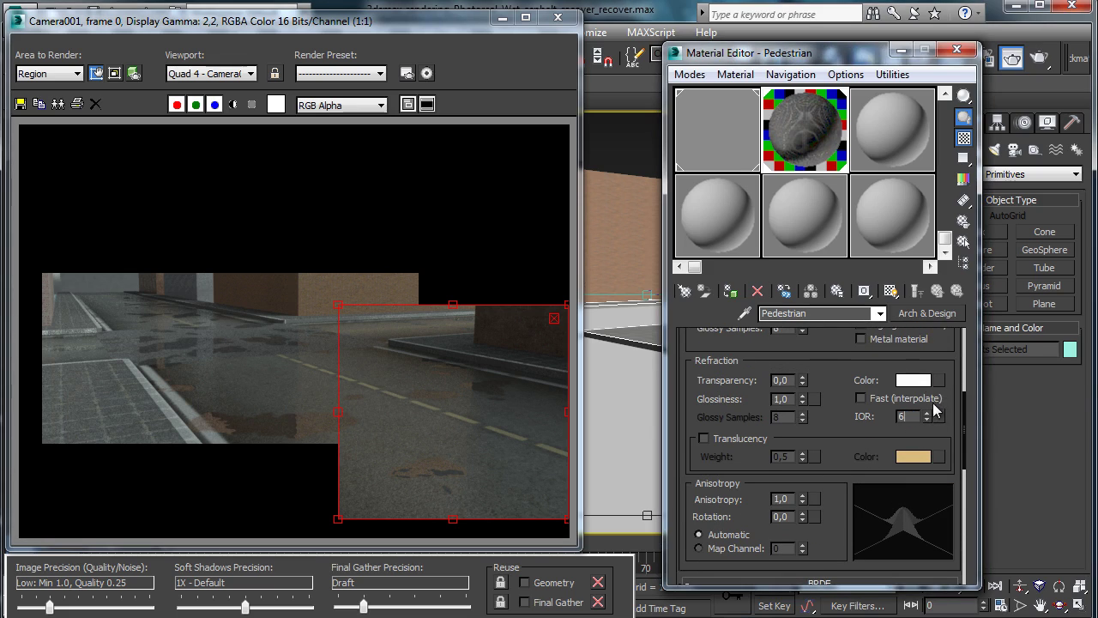
pyautogui.write('8')
pyautogui.press('Return')
# Set the Pedestrian material's reflectivity to 0.7 and render the region to check the wet pavement.
pyautogui.moveTo(829, 348); pyautogui.dragTo(830, 522)
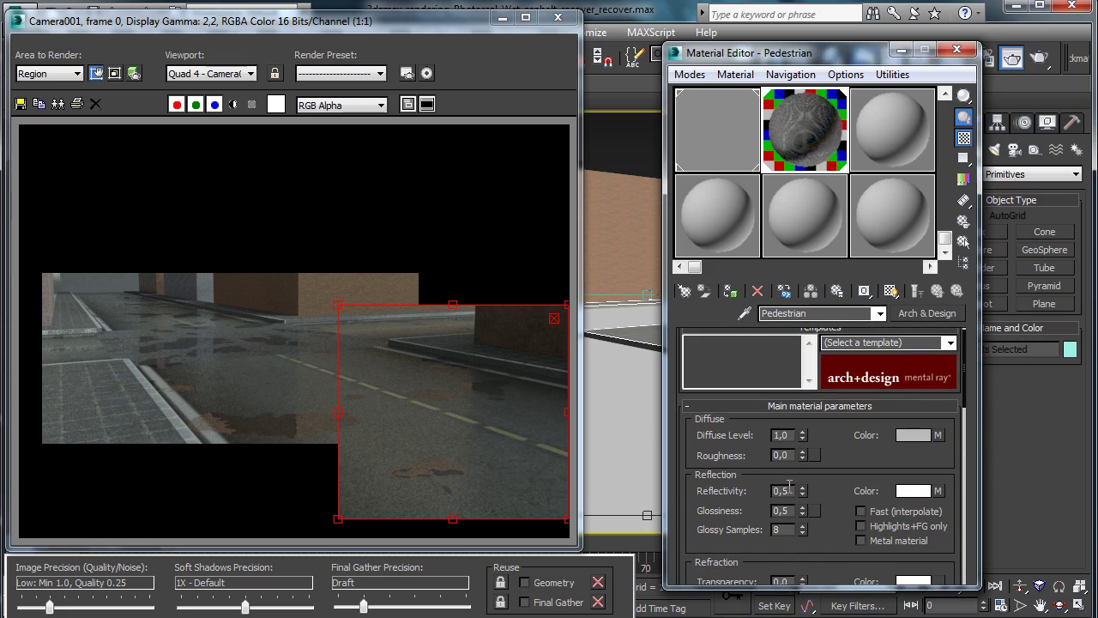
pyautogui.press('BackSpace')
pyautogui.write('7')
pyautogui.press('Return')
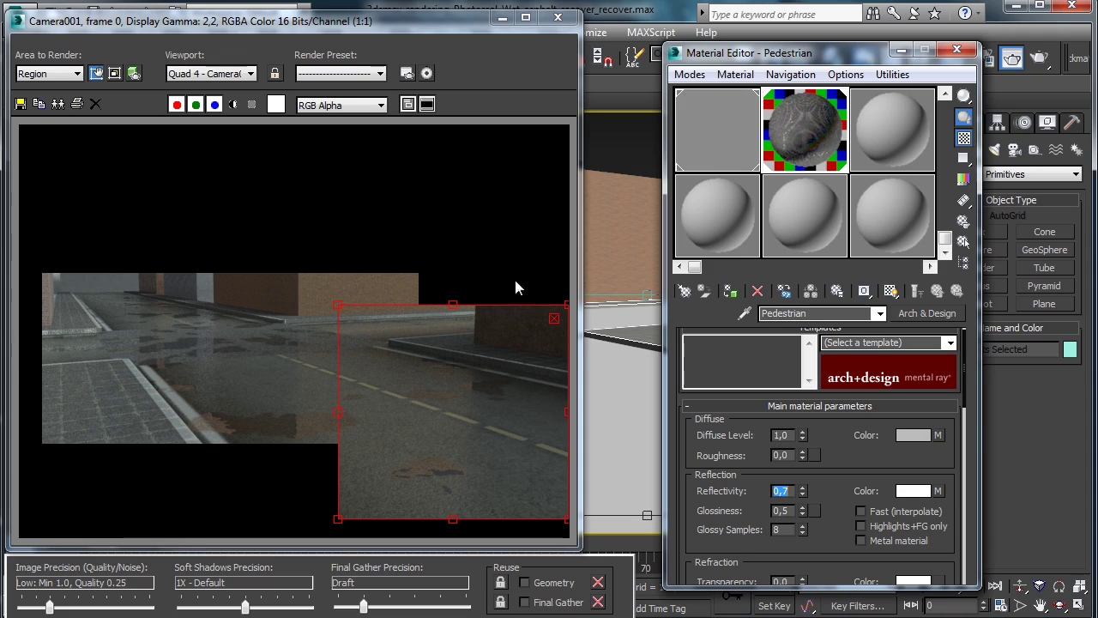
pyautogui.click(1040, 57)
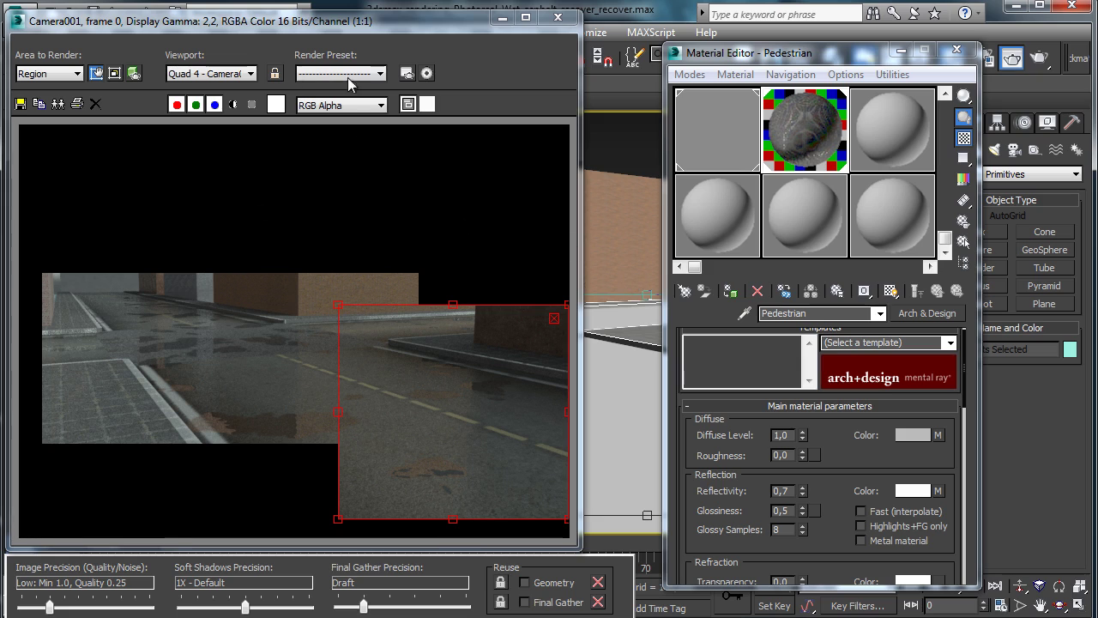
# Set the area to render to View, minimize the rendered frame and close the Material Editor.
pyautogui.click(51, 74)
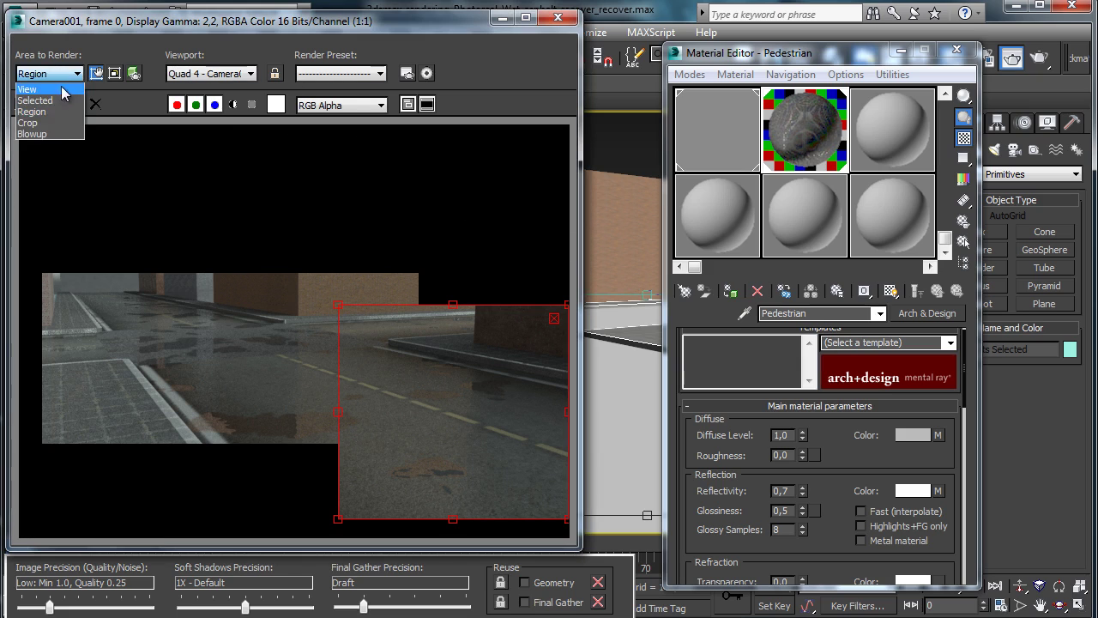
pyautogui.click(51, 86)
pyautogui.click(502, 18)
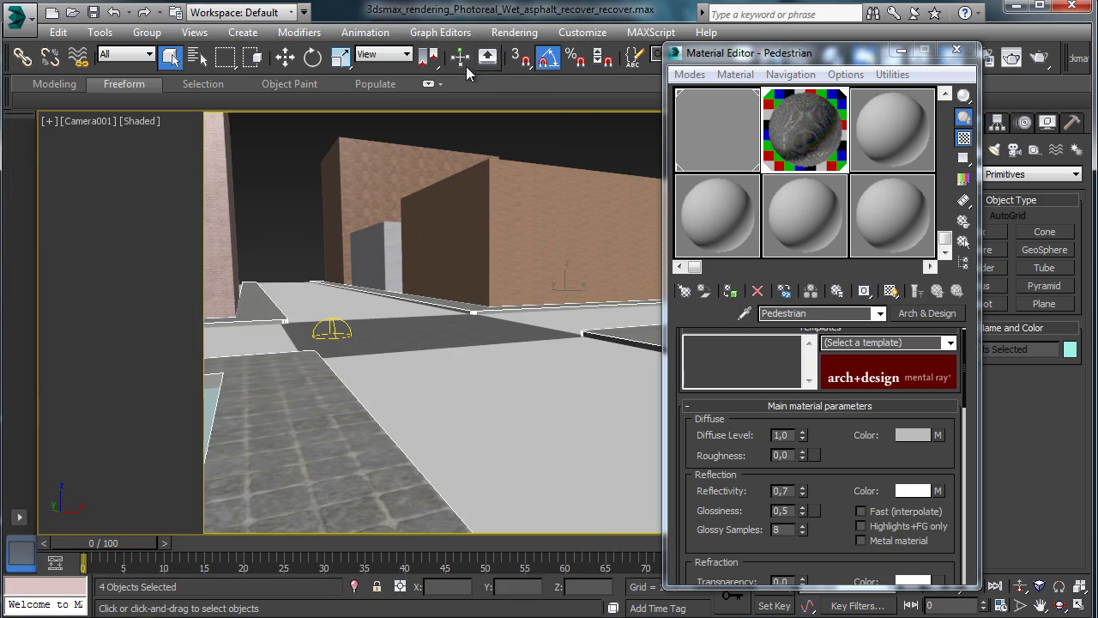
pyautogui.click(958, 50)
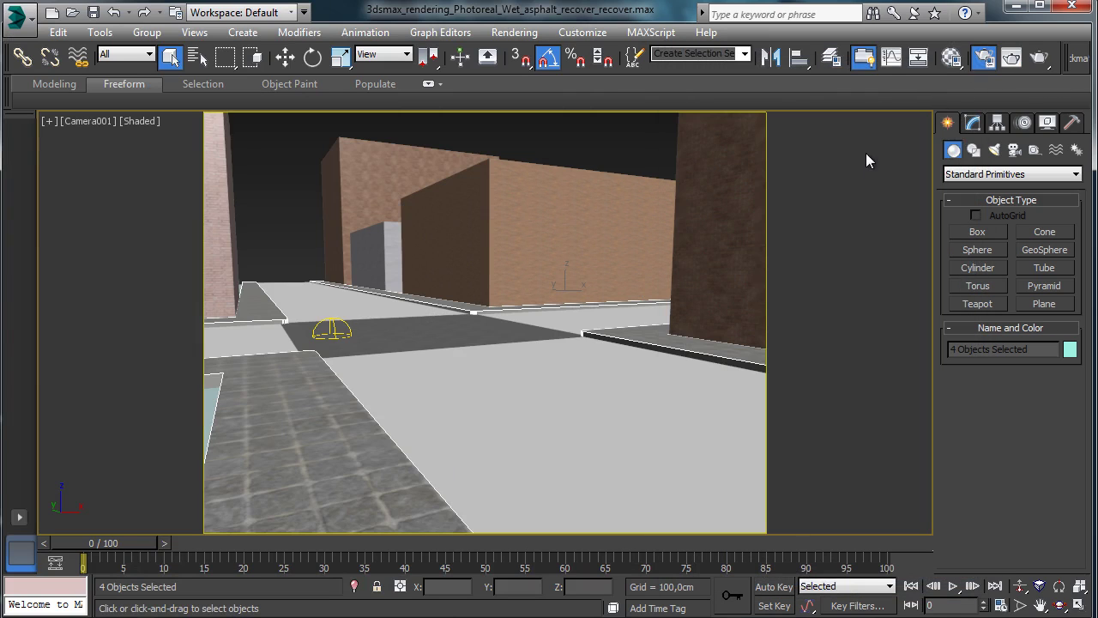
# Set the render output size to 900 by 400 and lock the image aspect ratio.
pyautogui.press('F10')
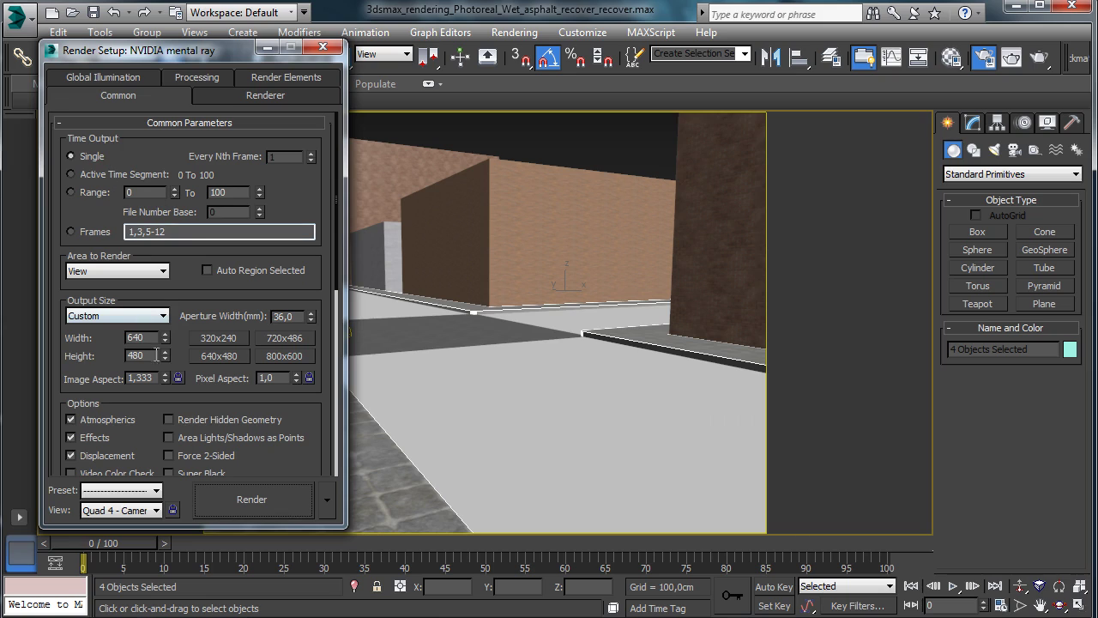
pyautogui.doubleClick(158, 338)
pyautogui.write('900')
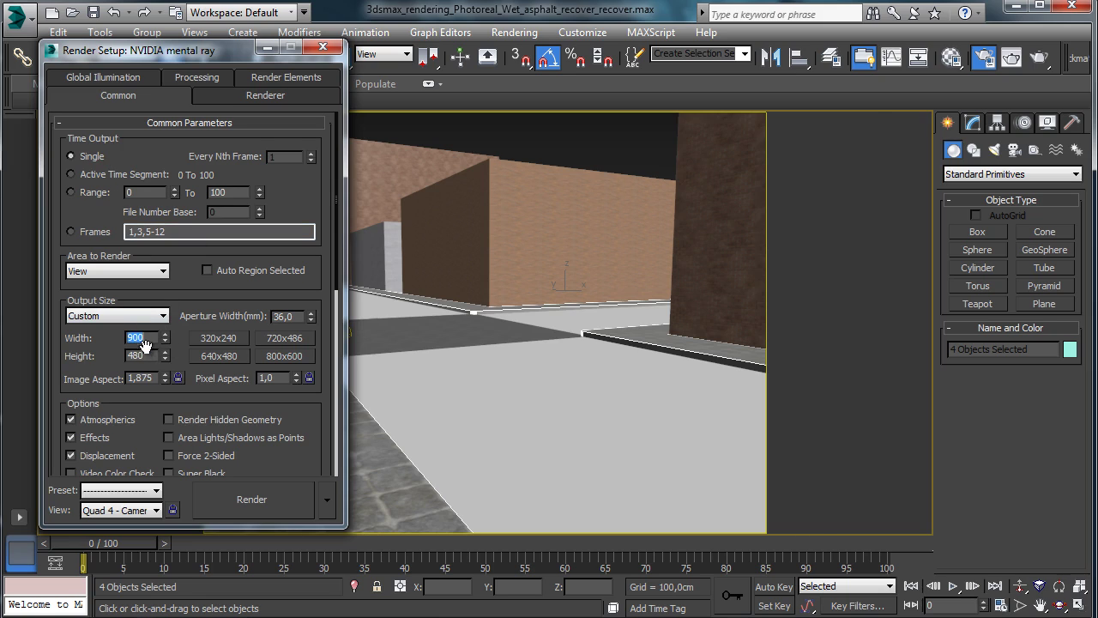
pyautogui.doubleClick(158, 355)
pyautogui.write('4')
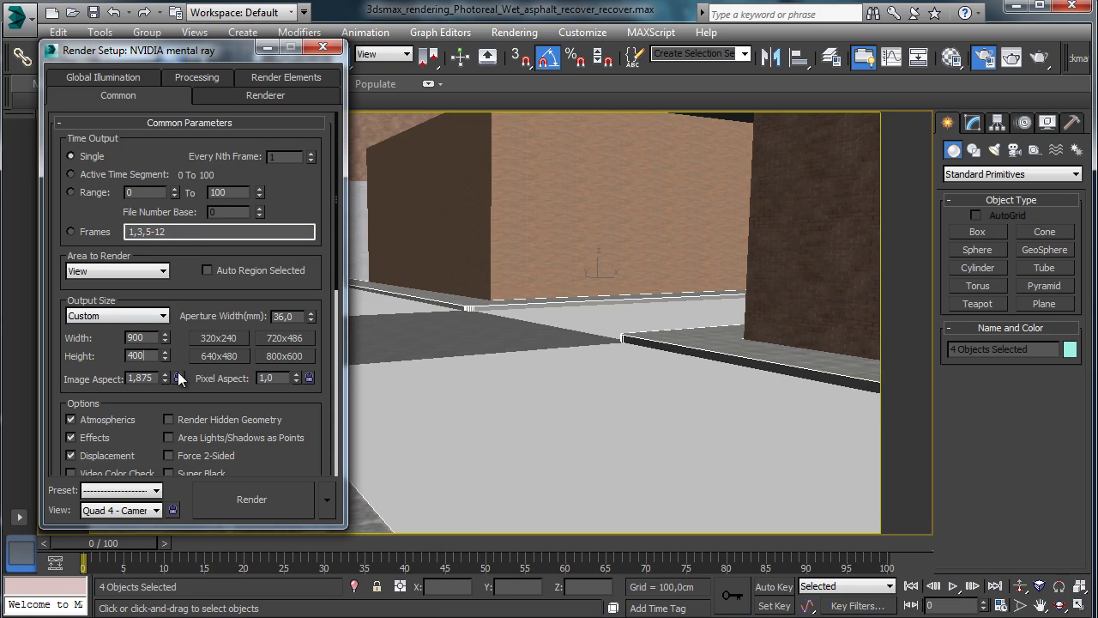
pyautogui.write('00')
pyautogui.click(178, 377)
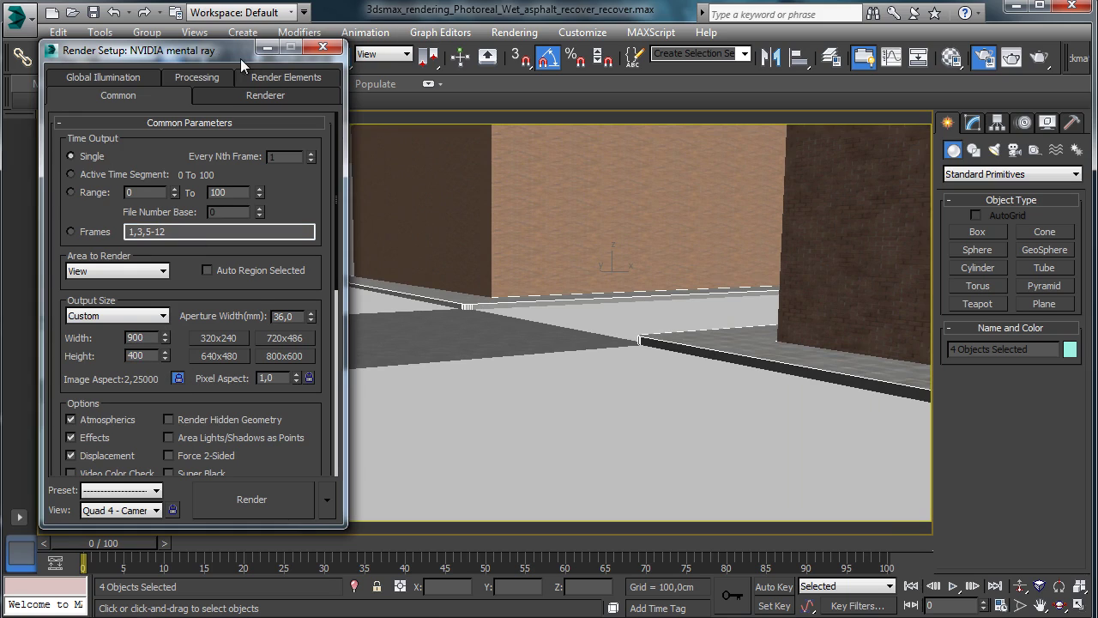
# Reframe the street view by trucking and slightly orbiting Camera001, keeping the pavement edge and wide road in shot.
pyautogui.moveTo(242, 59); pyautogui.dragTo(1097, 75)
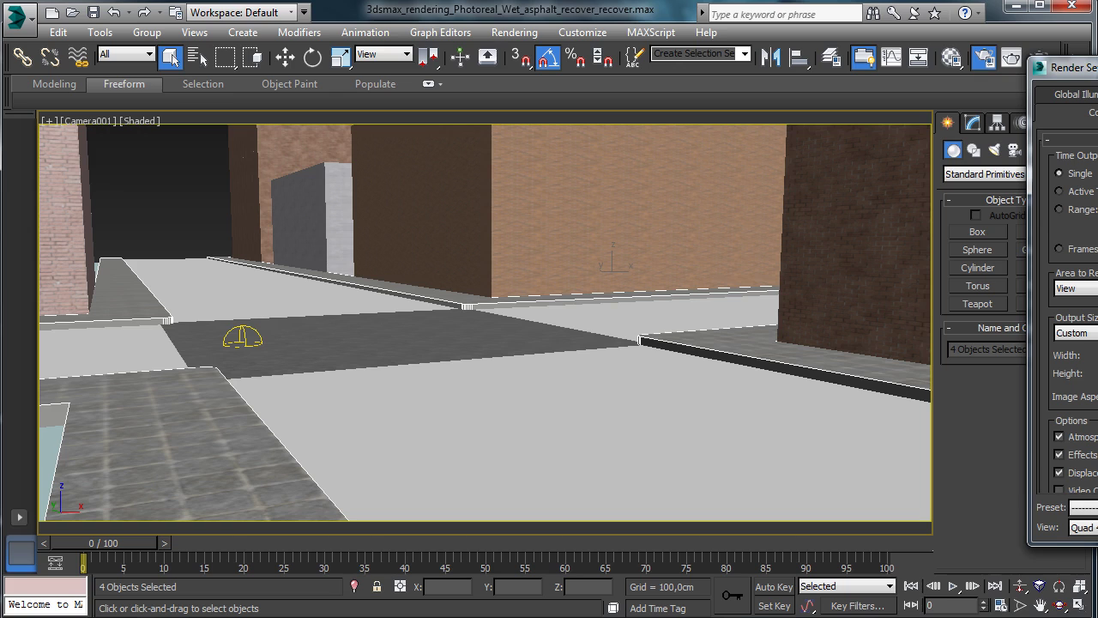
pyautogui.click(1042, 607)
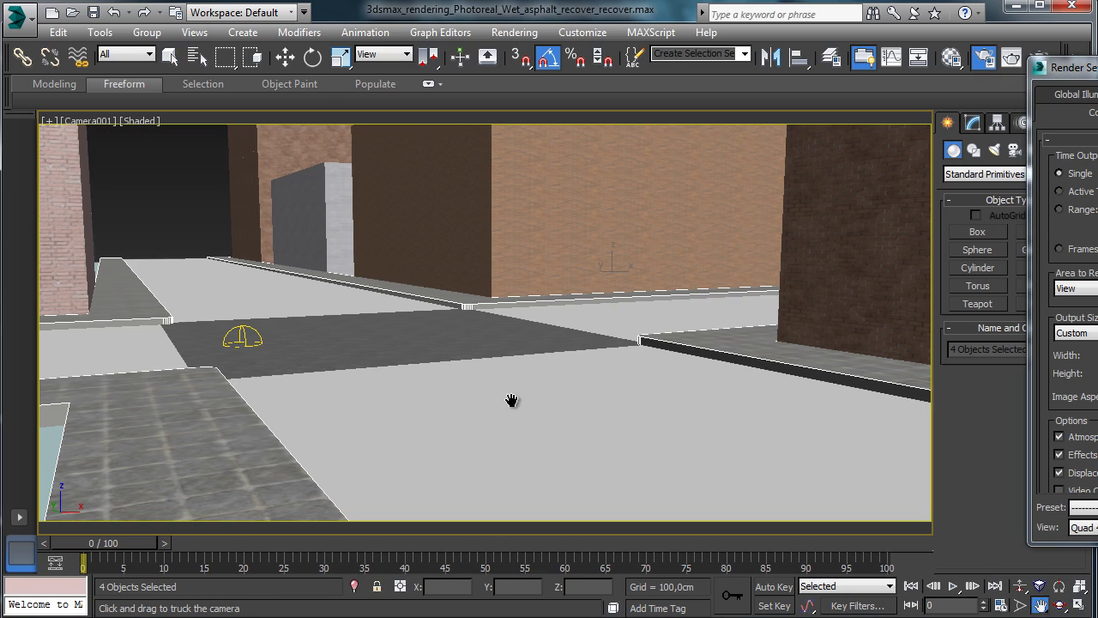
pyautogui.moveTo(513, 400); pyautogui.dragTo(498, 370)
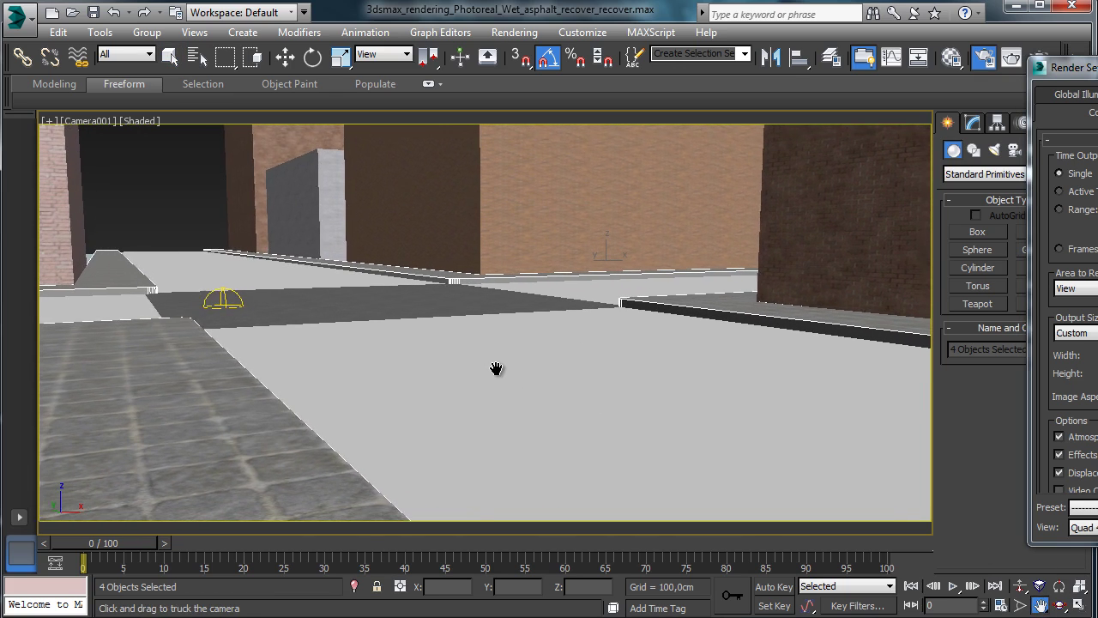
pyautogui.click(1061, 605)
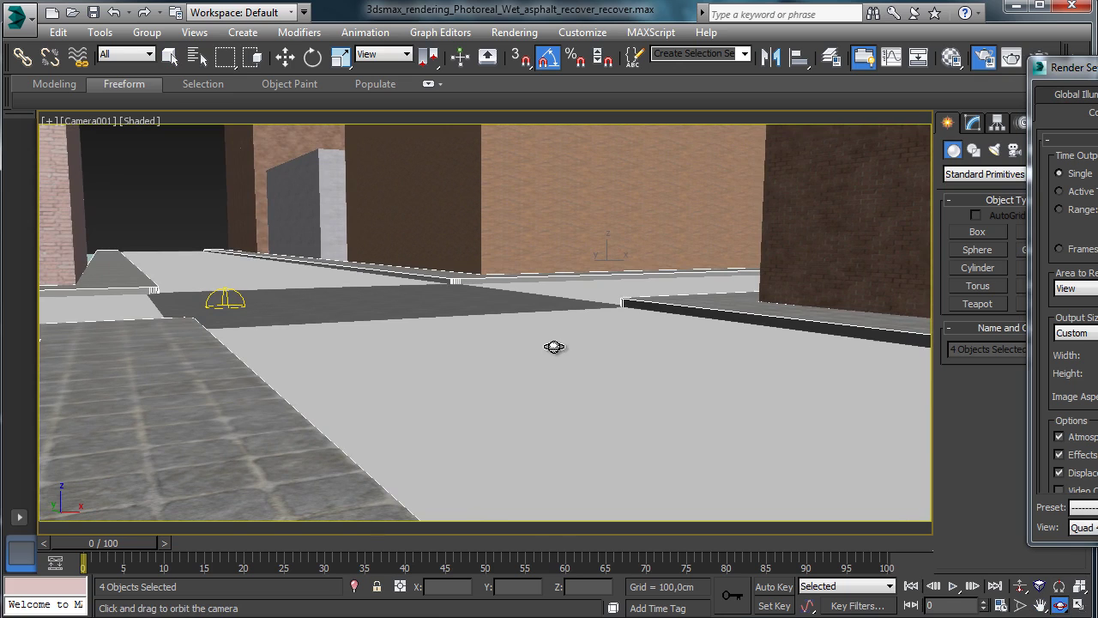
pyautogui.moveTo(559, 349)
pyautogui.mouseDown()
pyautogui.moveTo(544, 355)
pyautogui.moveTo(558, 349)
pyautogui.mouseUp()
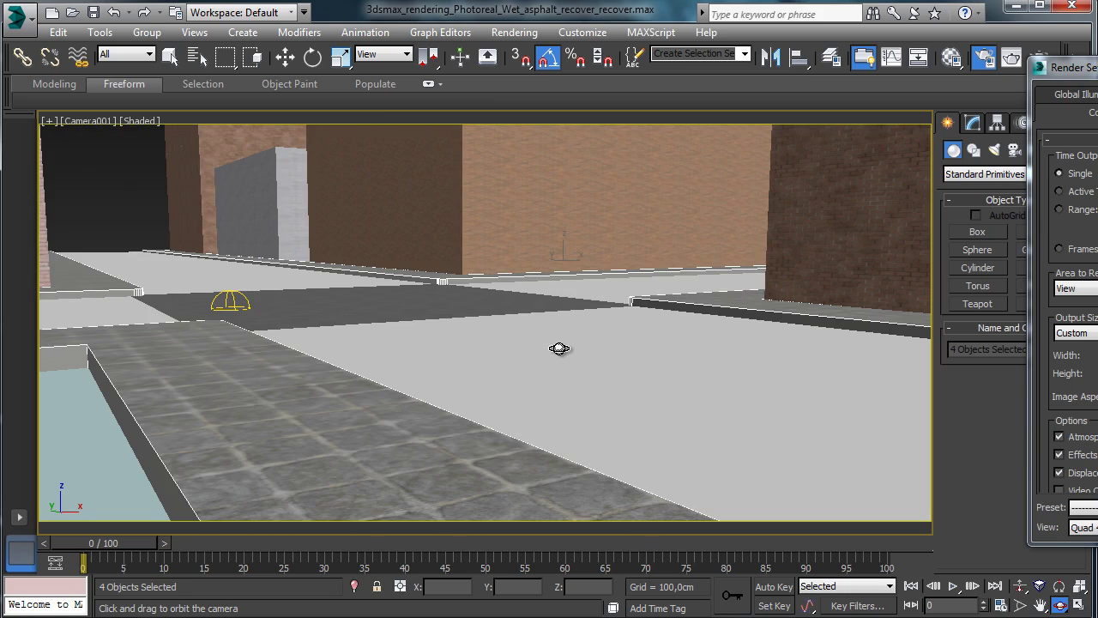
pyautogui.click(1040, 605)
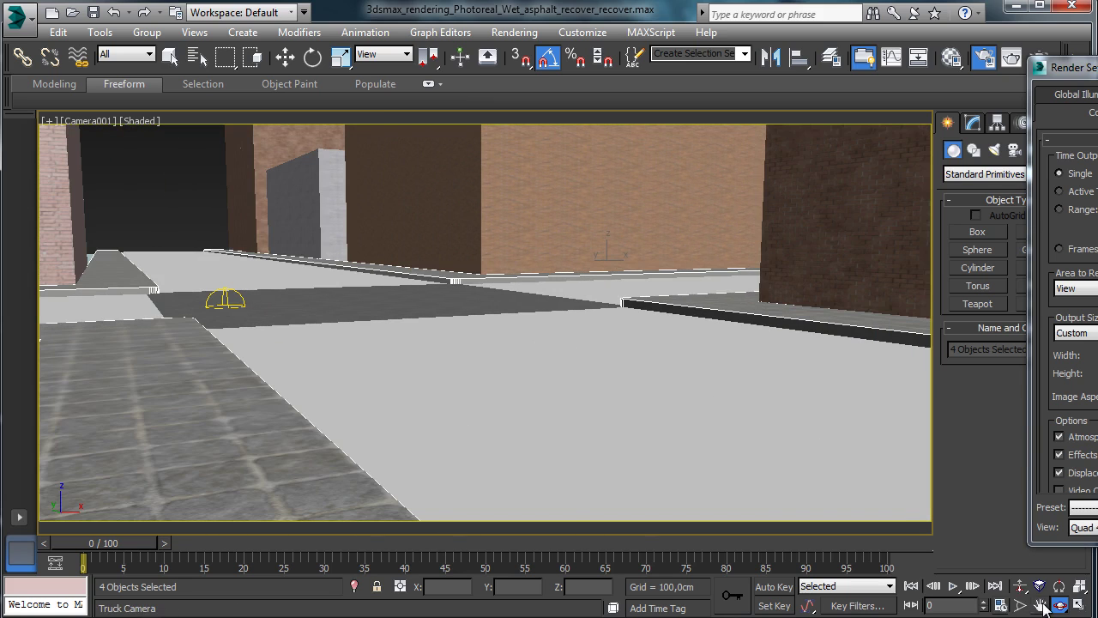
pyautogui.moveTo(671, 464)
pyautogui.mouseDown()
pyautogui.moveTo(635, 455)
pyautogui.moveTo(652, 455)
pyautogui.mouseUp()
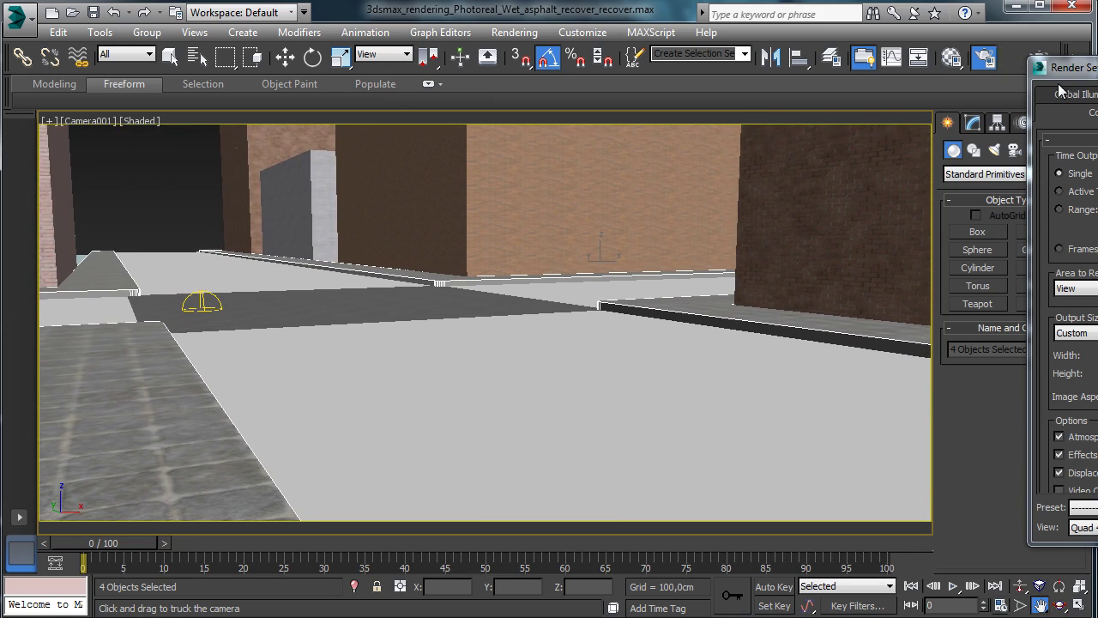
# Set the render output width to 450 with the aspect ratio locked and render the Camera001 view.
pyautogui.moveTo(1068, 67); pyautogui.dragTo(752, 72)
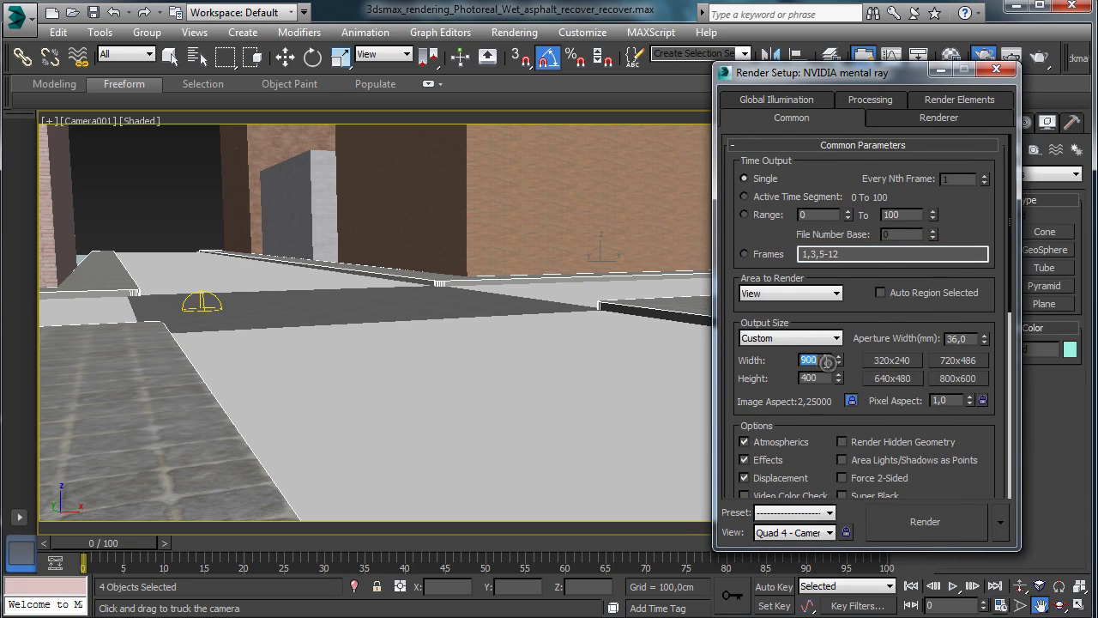
pyautogui.write('450')
pyautogui.press('Return')
pyautogui.click(923, 522)
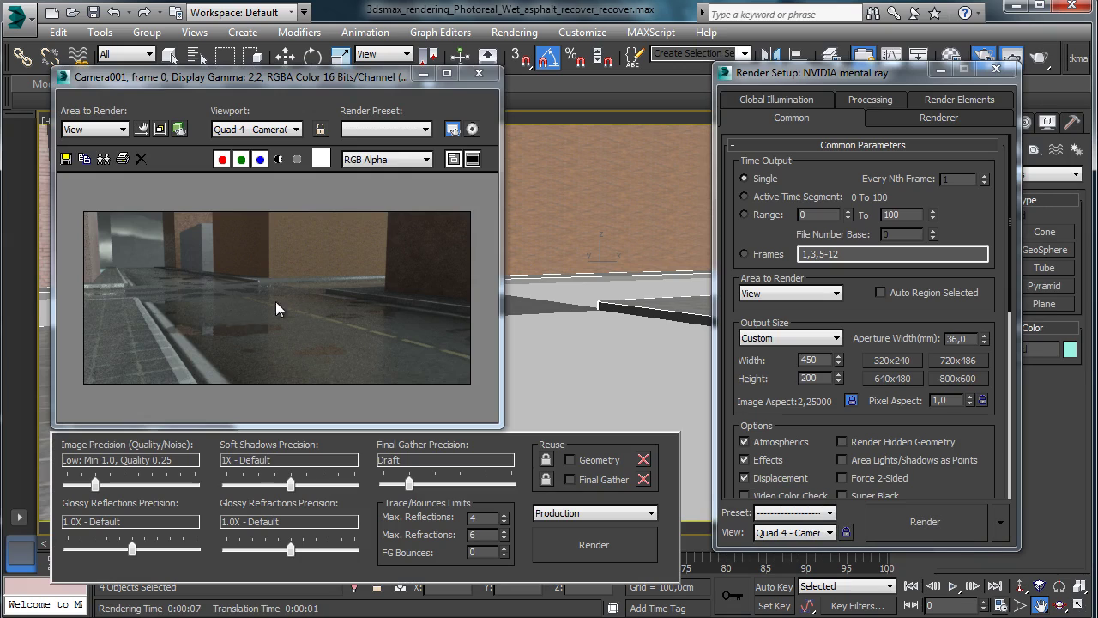
# Wrap the sky bitmap in the 02 - Default material's diffuse slot in a Color Correction map, keeping the bitmap as sub-map.
pyautogui.click(958, 54)
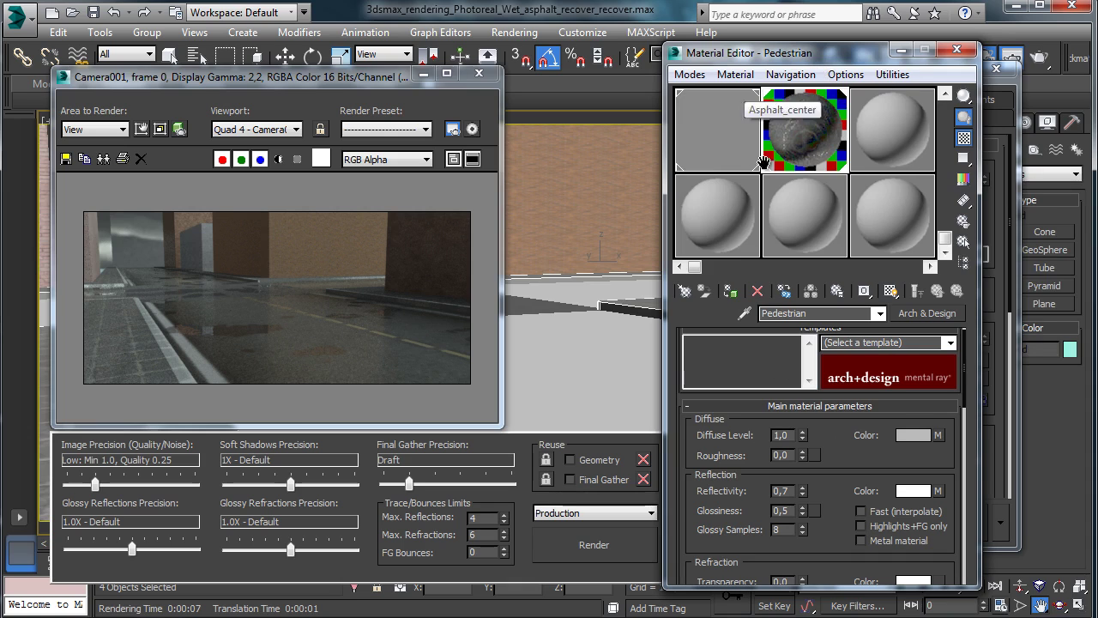
pyautogui.click(766, 159)
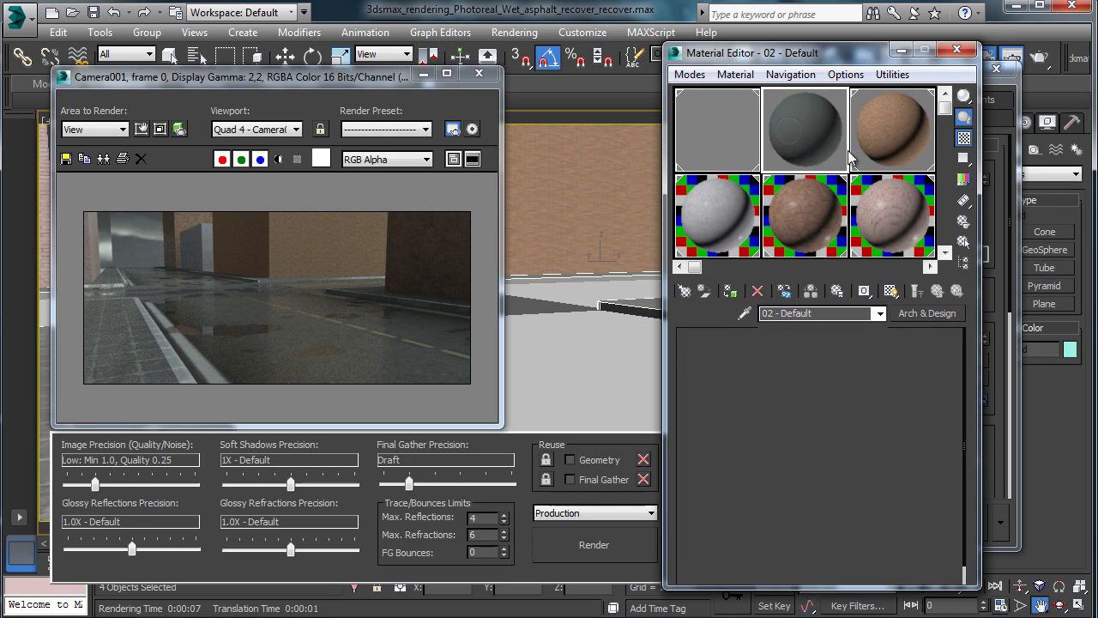
pyautogui.moveTo(848, 54); pyautogui.dragTo(414, 10)
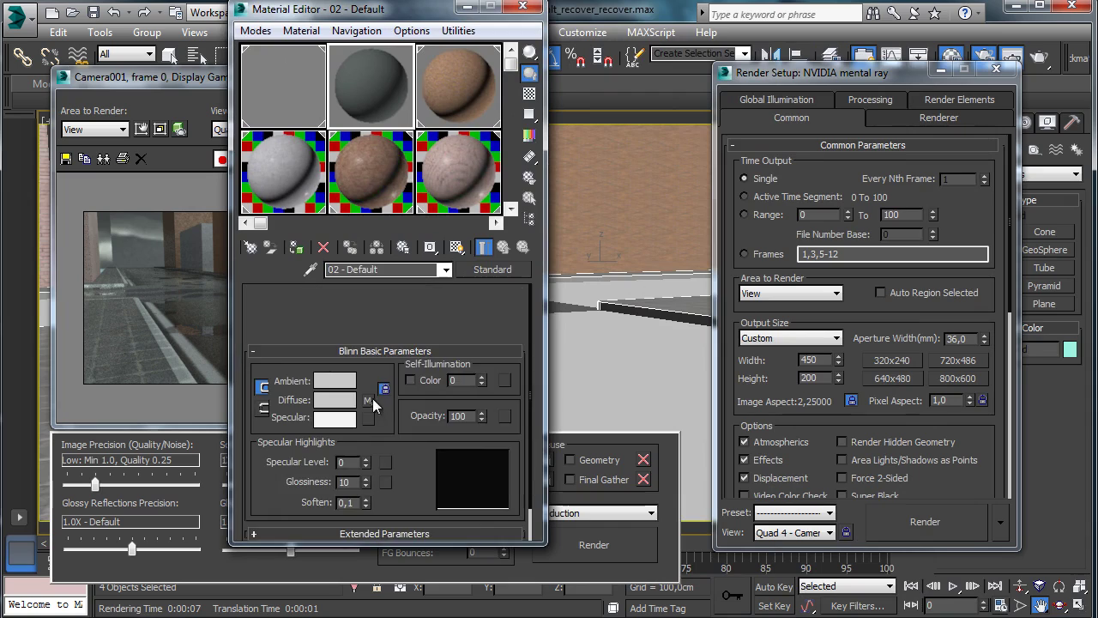
pyautogui.click(369, 399)
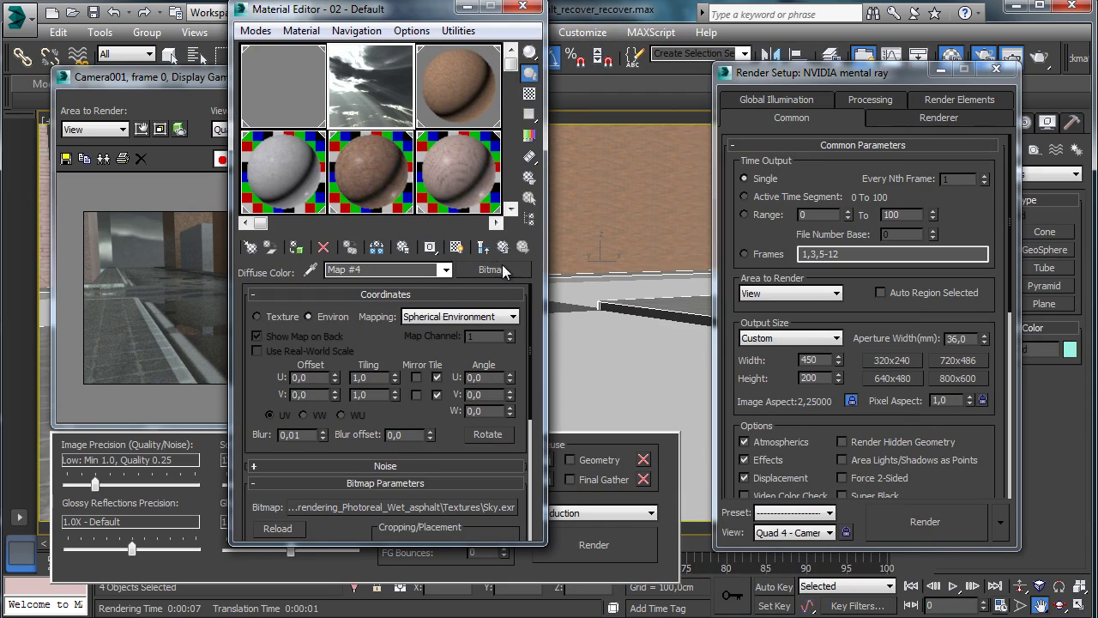
pyautogui.click(494, 269)
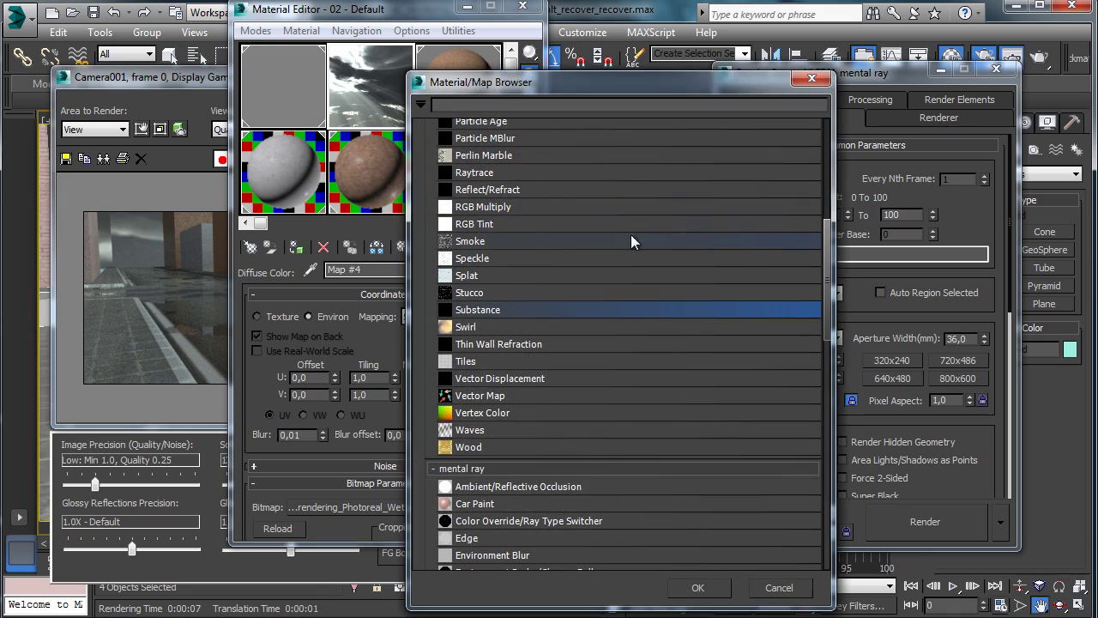
pyautogui.moveTo(825, 306); pyautogui.dragTo(832, 206)
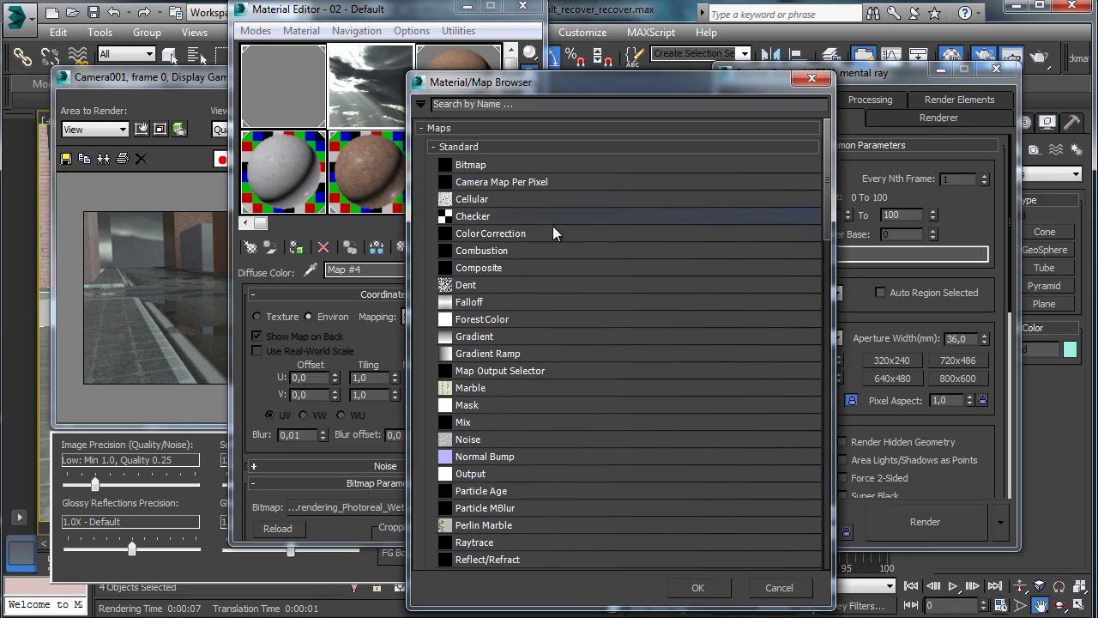
pyautogui.doubleClick(512, 233)
pyautogui.click(365, 319)
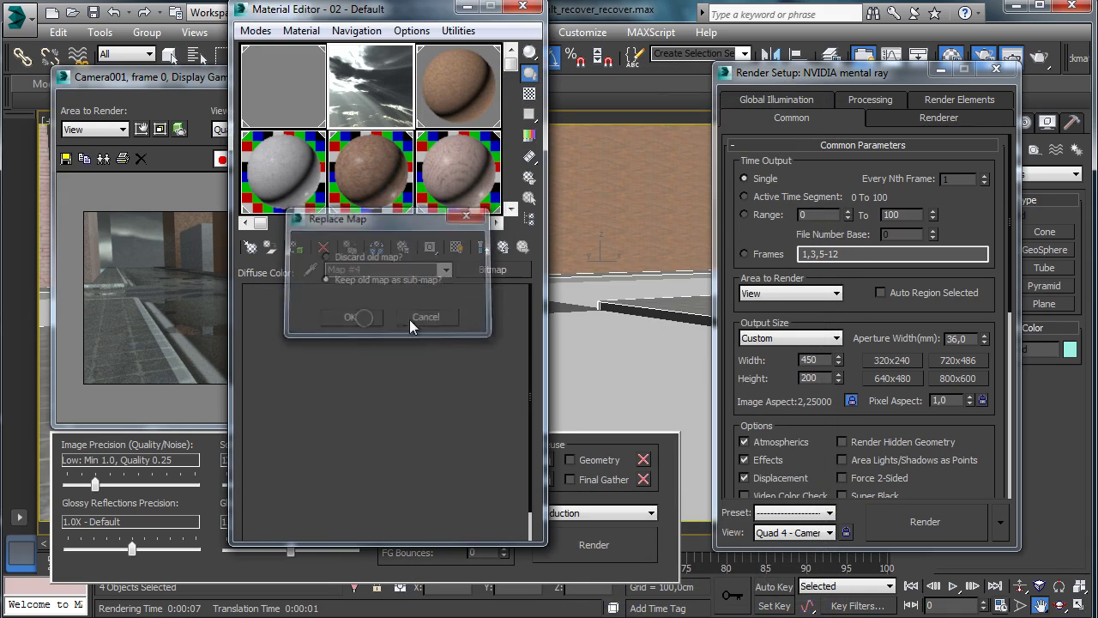
# Raise the sky Color Correction's contrast to about 14.3 and render the view to check the sky.
pyautogui.moveTo(365, 399); pyautogui.dragTo(392, 236)
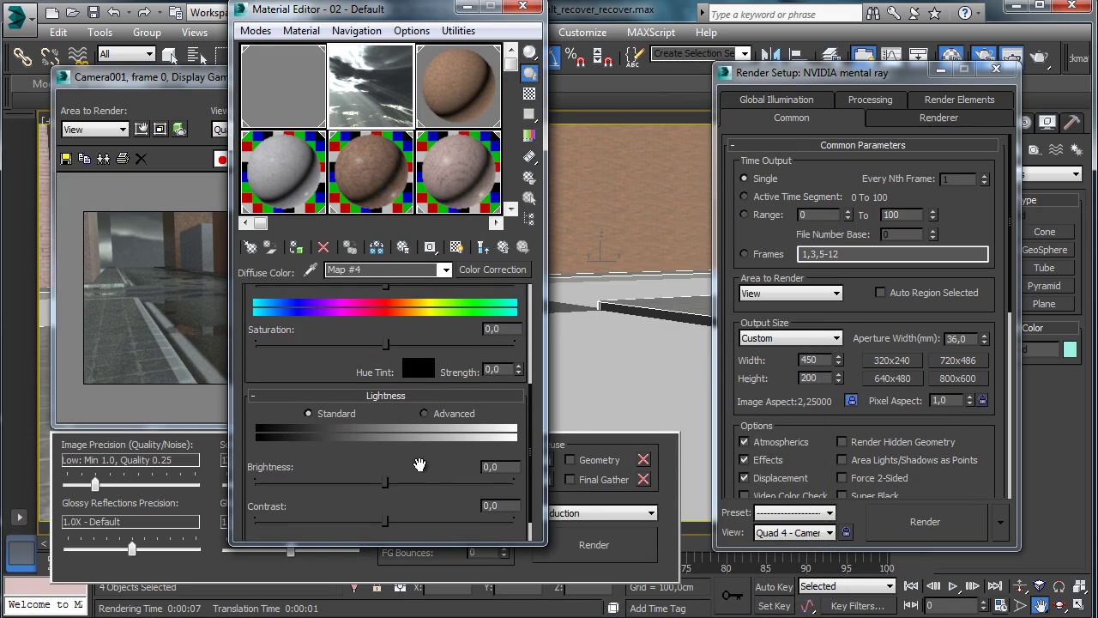
pyautogui.moveTo(363, 454); pyautogui.dragTo(419, 309)
pyautogui.moveTo(386, 496); pyautogui.dragTo(406, 498)
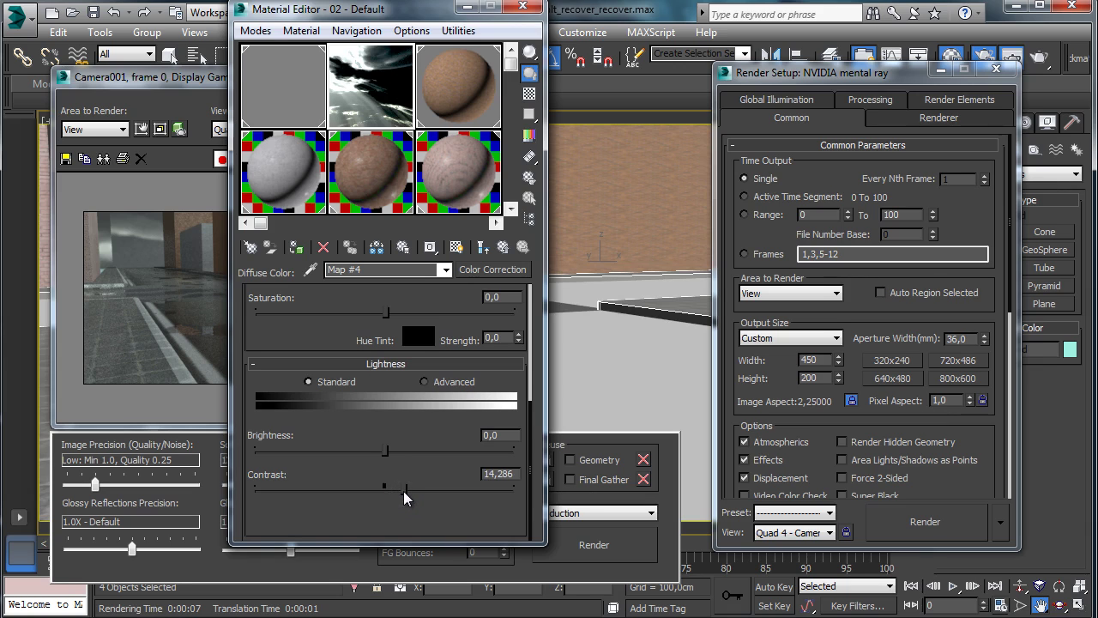
pyautogui.click(592, 540)
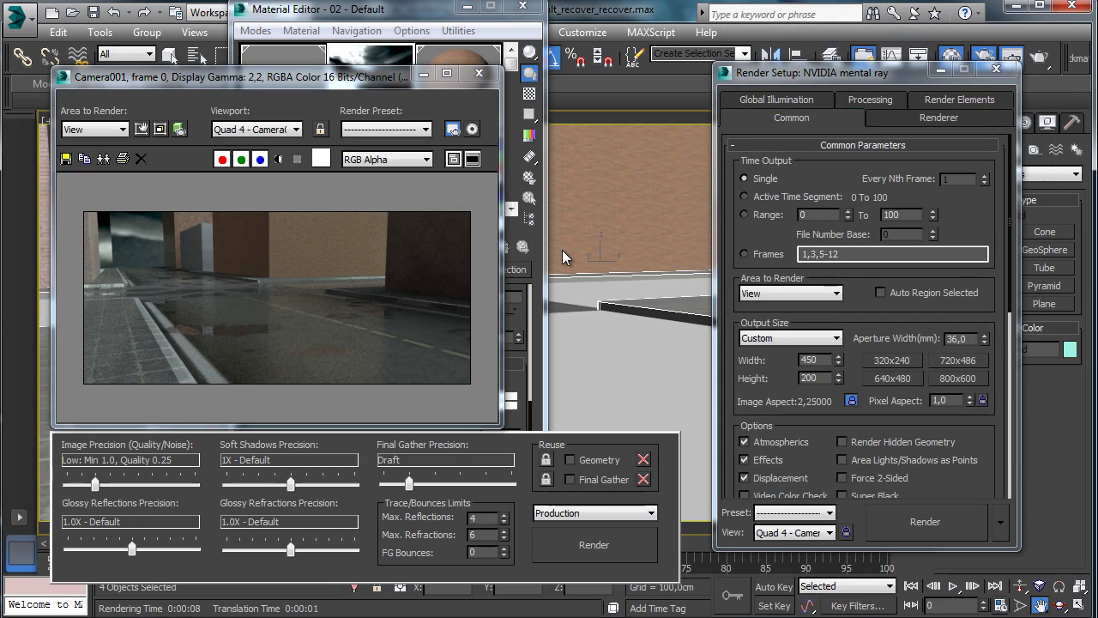
# Set the sky Color Correction's contrast to 8 and render the view again.
pyautogui.click(427, 15)
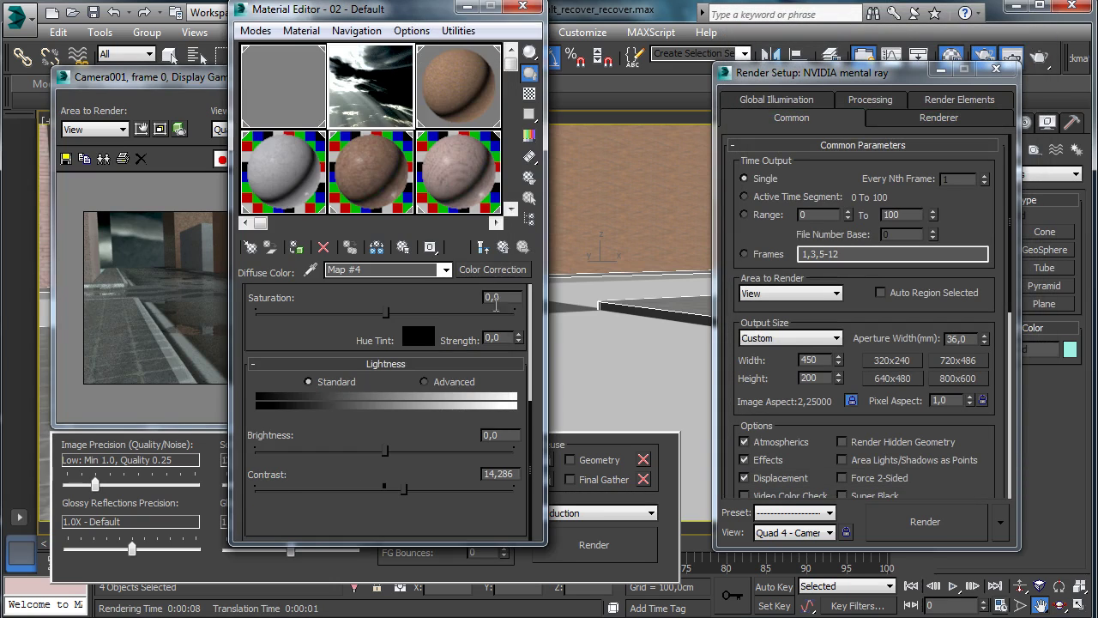
pyautogui.doubleClick(502, 473)
pyautogui.write('8')
pyautogui.press('Return')
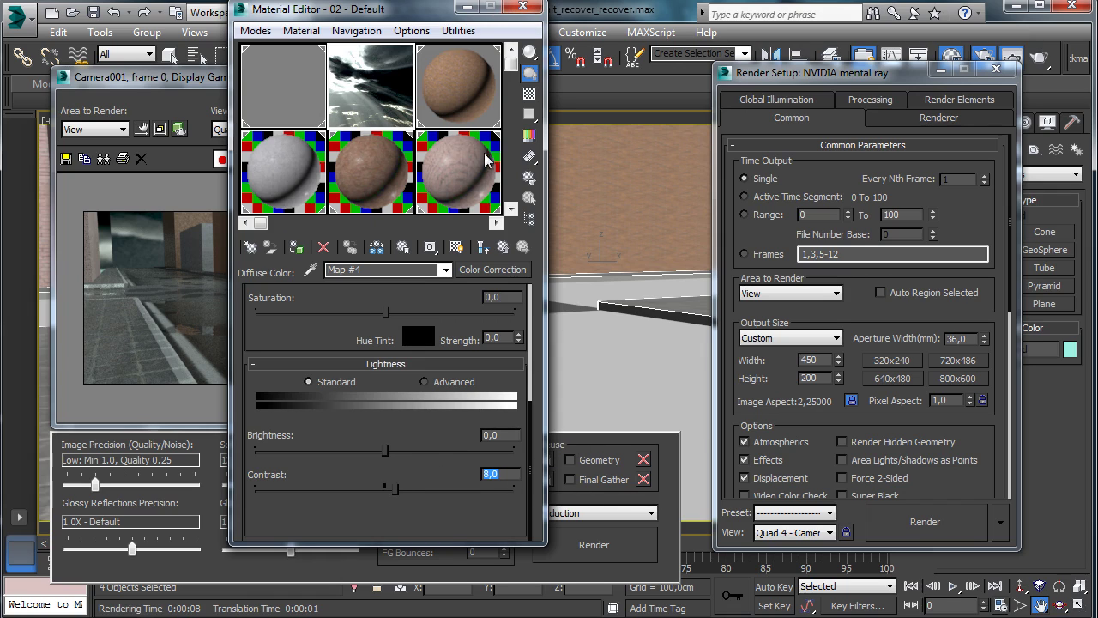
pyautogui.click(601, 537)
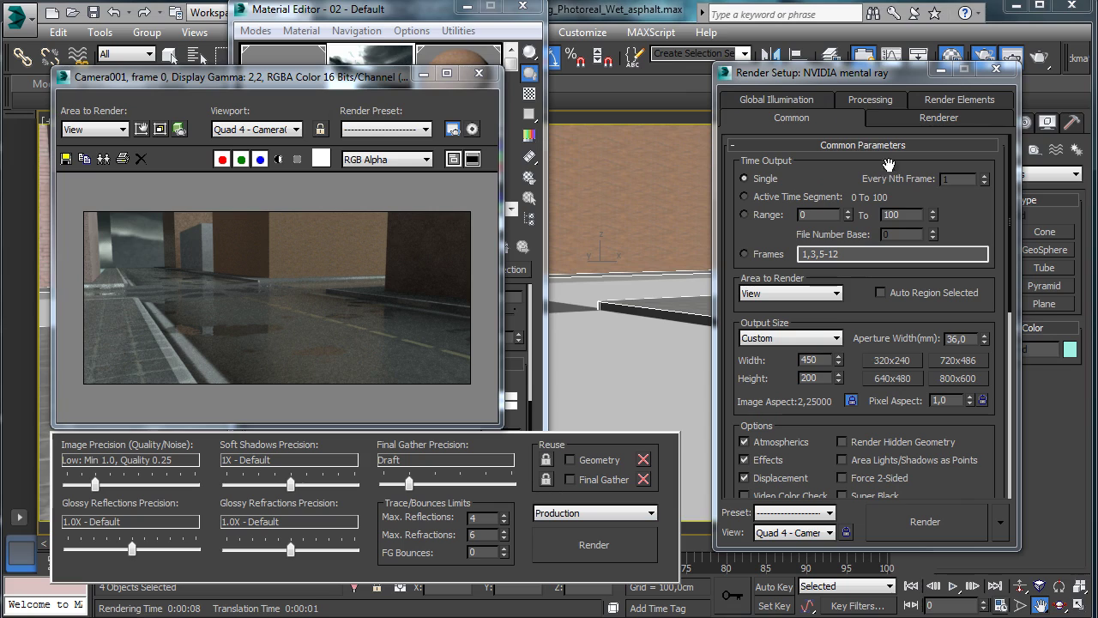
# Set the mental ray samples-per-pixel quality to 0.5.
pyautogui.click(918, 117)
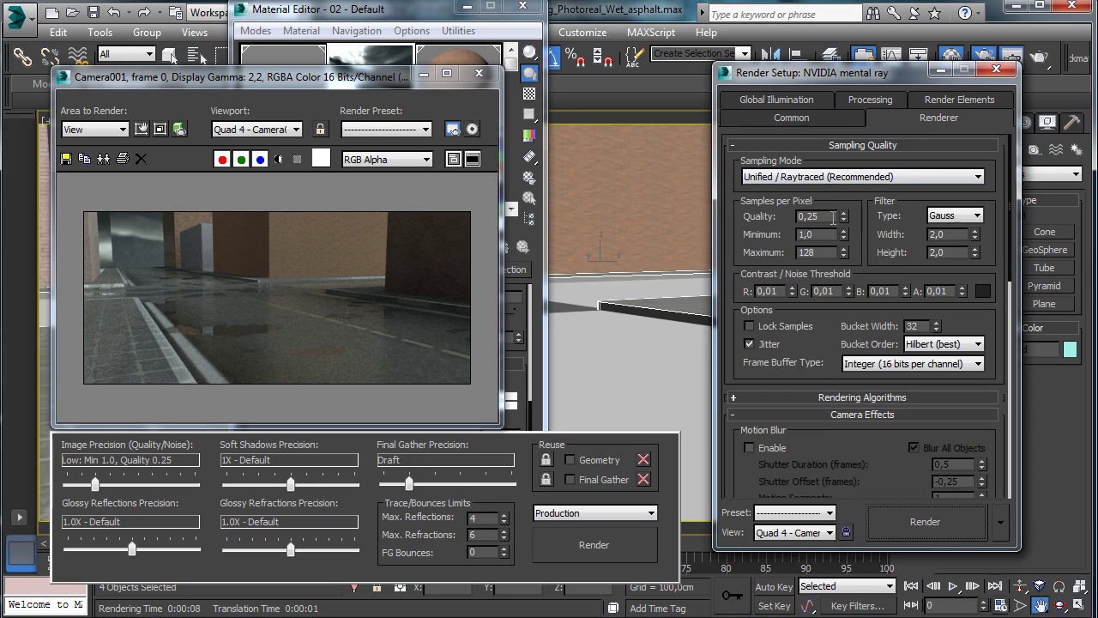
pyautogui.click(828, 217)
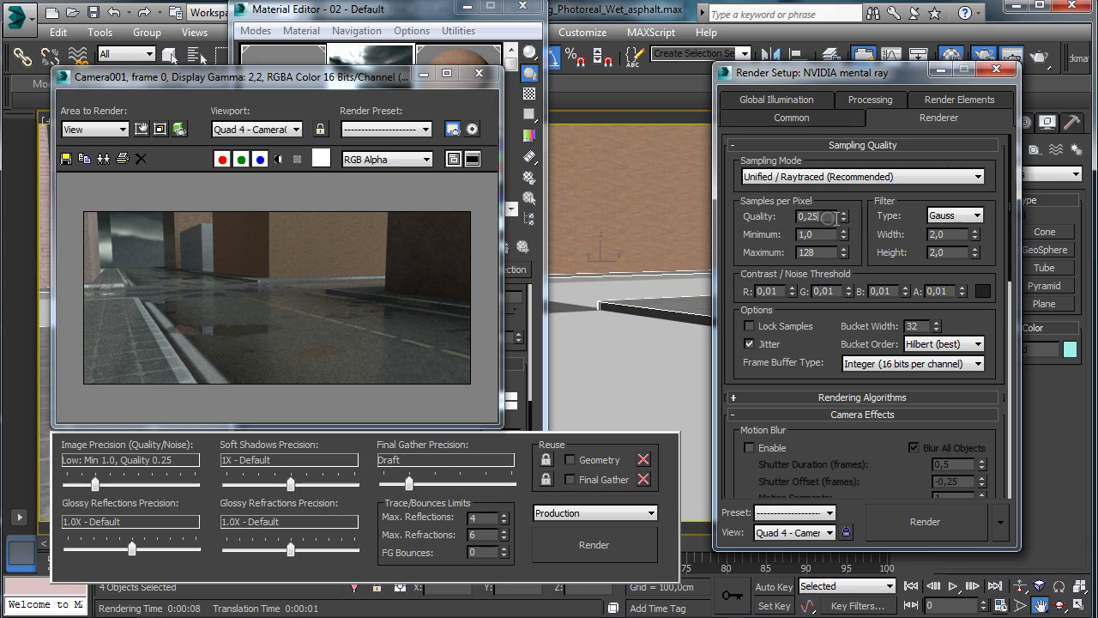
pyautogui.press('BackSpace')
pyautogui.press('BackSpace')
pyautogui.write('5')
pyautogui.press('Return')
# Set the shadow quality of the IBL skylight illumination to 0.8.
pyautogui.click(816, 101)
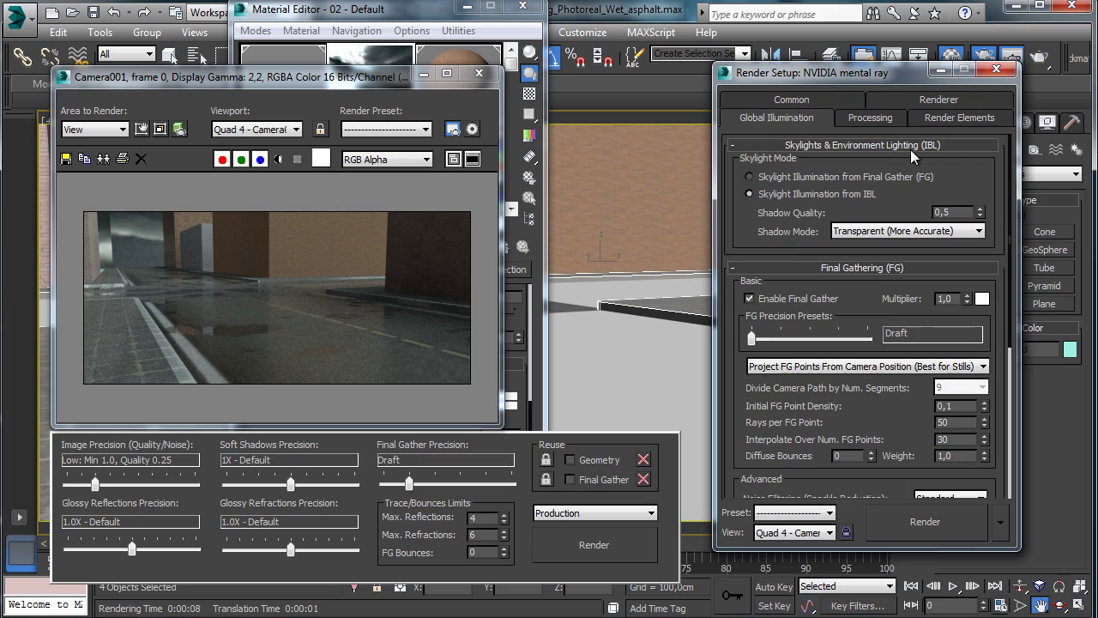
pyautogui.click(970, 212)
pyautogui.press('BackSpace')
pyautogui.write('8')
pyautogui.press('Return')
# Set the Final Gather precision preset to Medium with 2 diffuse bounces and render the view.
pyautogui.moveTo(752, 337); pyautogui.dragTo(809, 337)
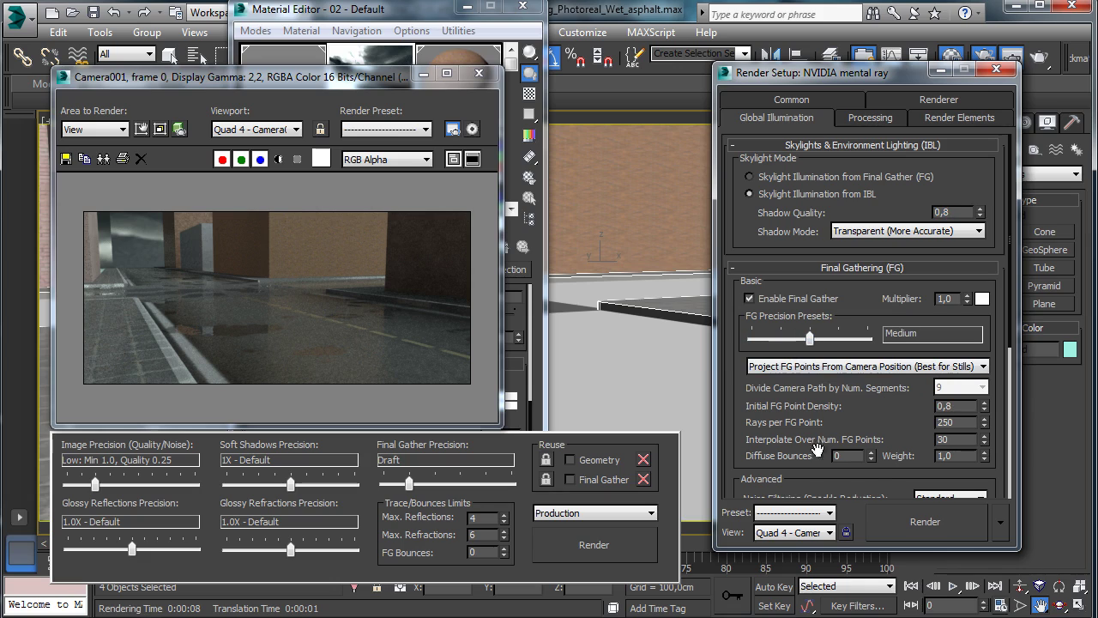
pyautogui.click(872, 452)
pyautogui.click(872, 453)
pyautogui.click(926, 521)
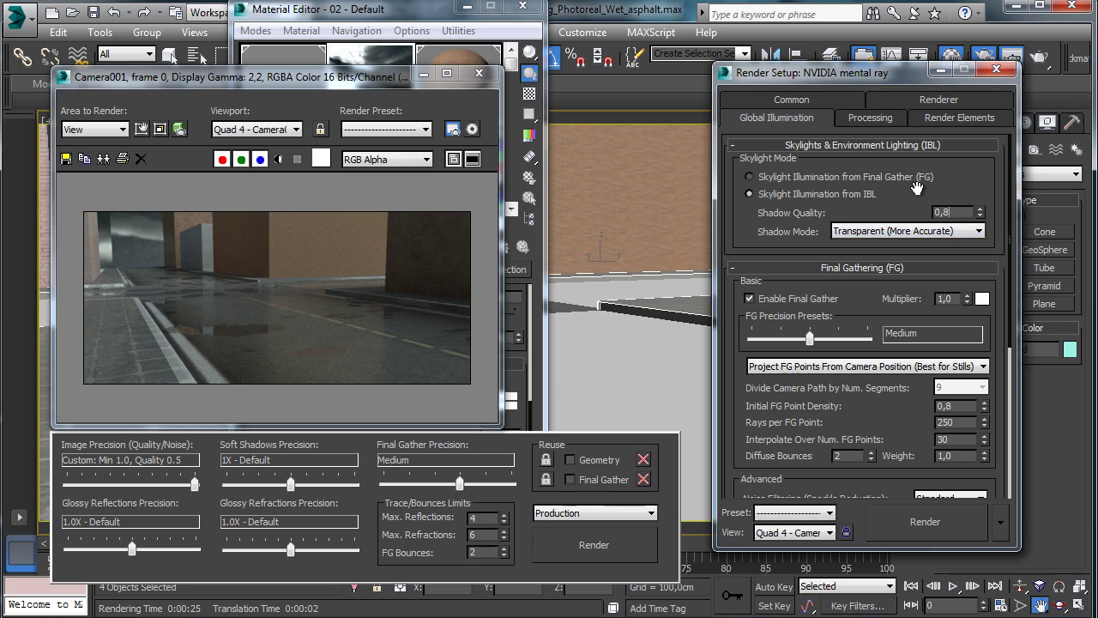
# Raise the IBL shadow quality to 0.9 and set the samples-per-pixel quality to 0.75.
pyautogui.write('9')
pyautogui.click(920, 99)
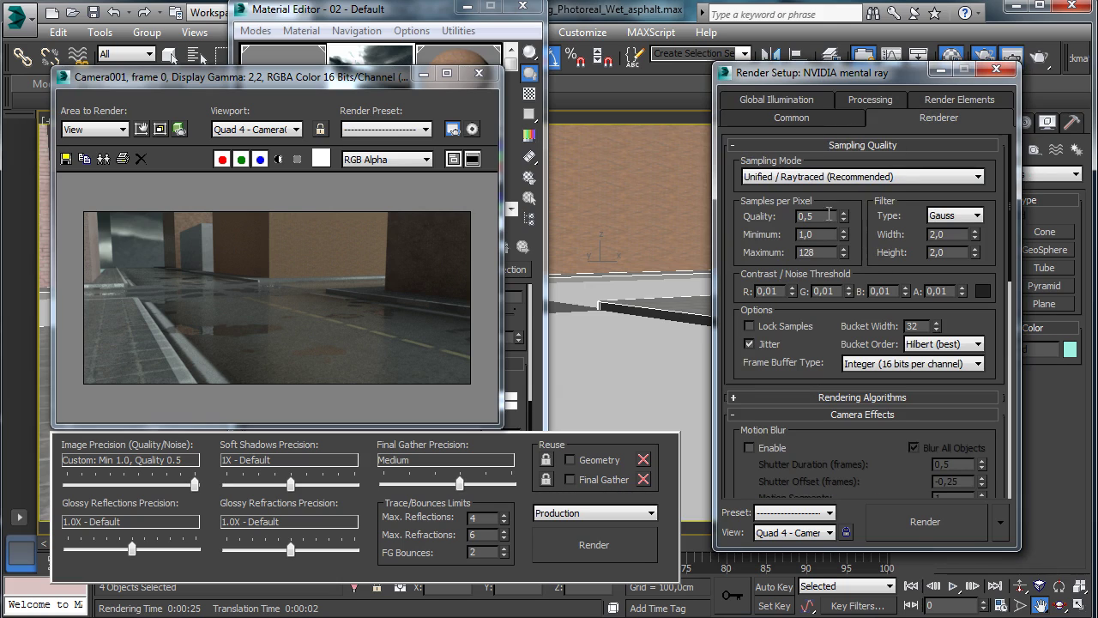
pyautogui.press('BackSpace')
pyautogui.write('75')
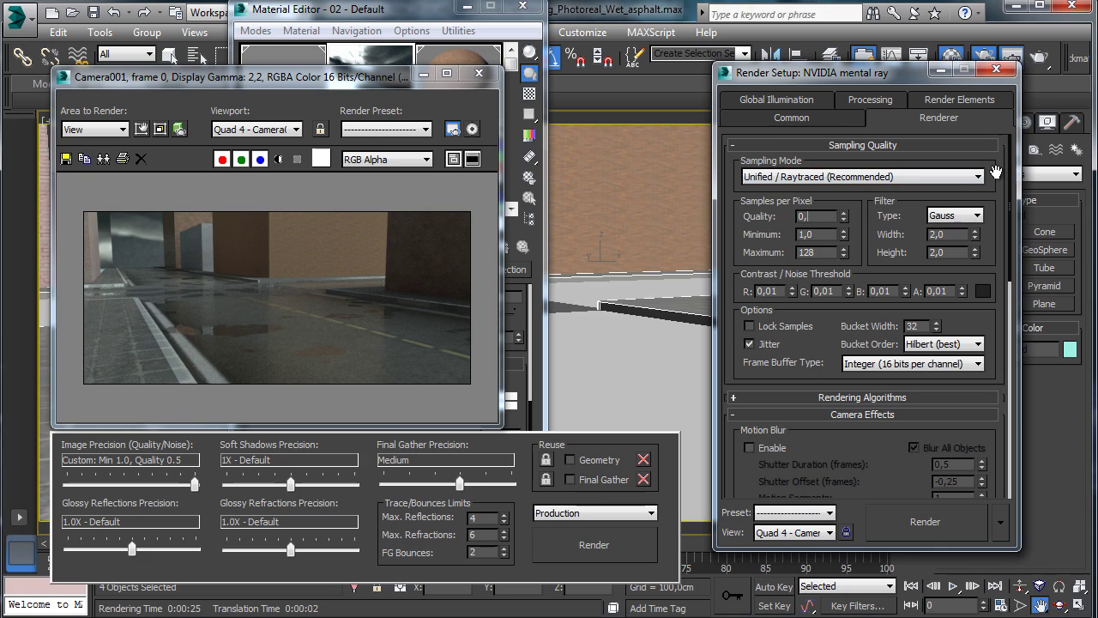
pyautogui.press('Return')
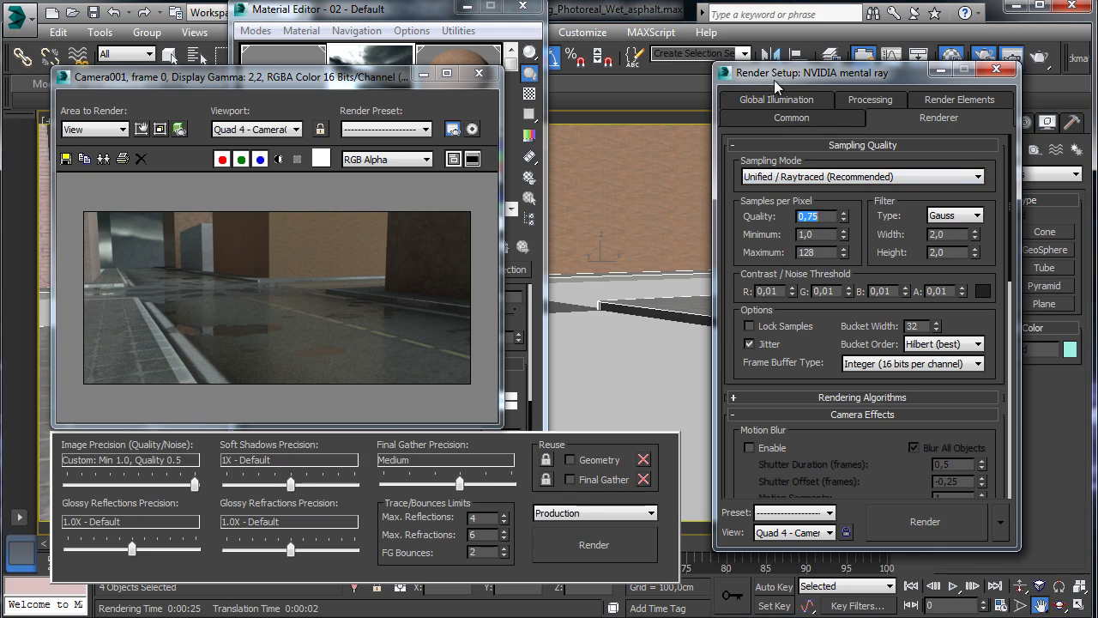
# Set the render output width to 1280 with the aspect ratio locked and save the scene.
pyautogui.click(779, 113)
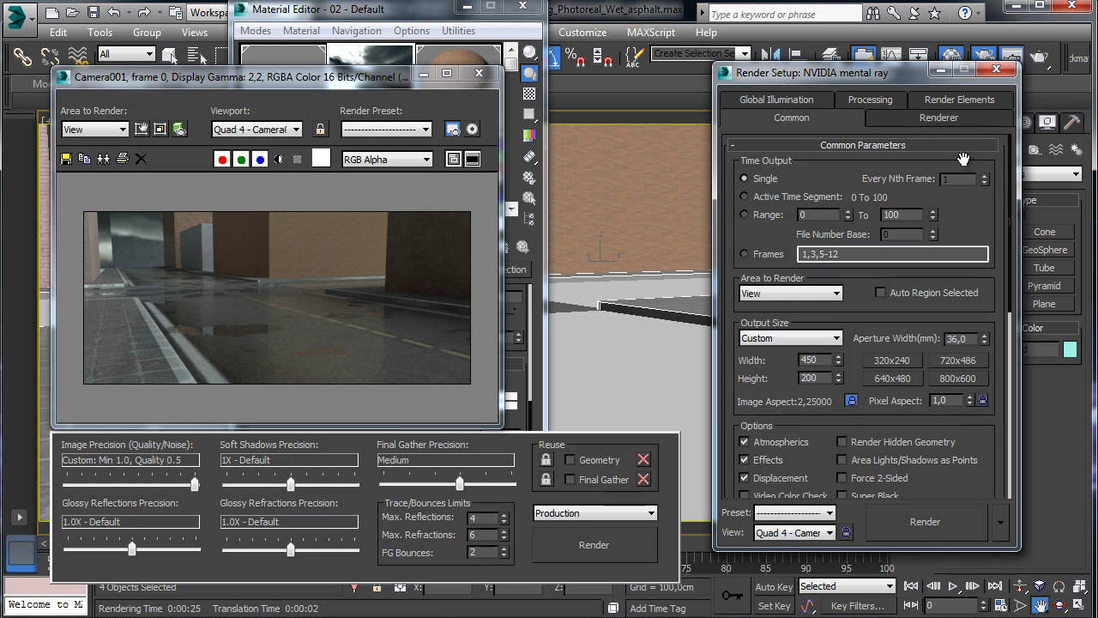
pyautogui.doubleClick(817, 360)
pyautogui.write('1280')
pyautogui.press('Return')
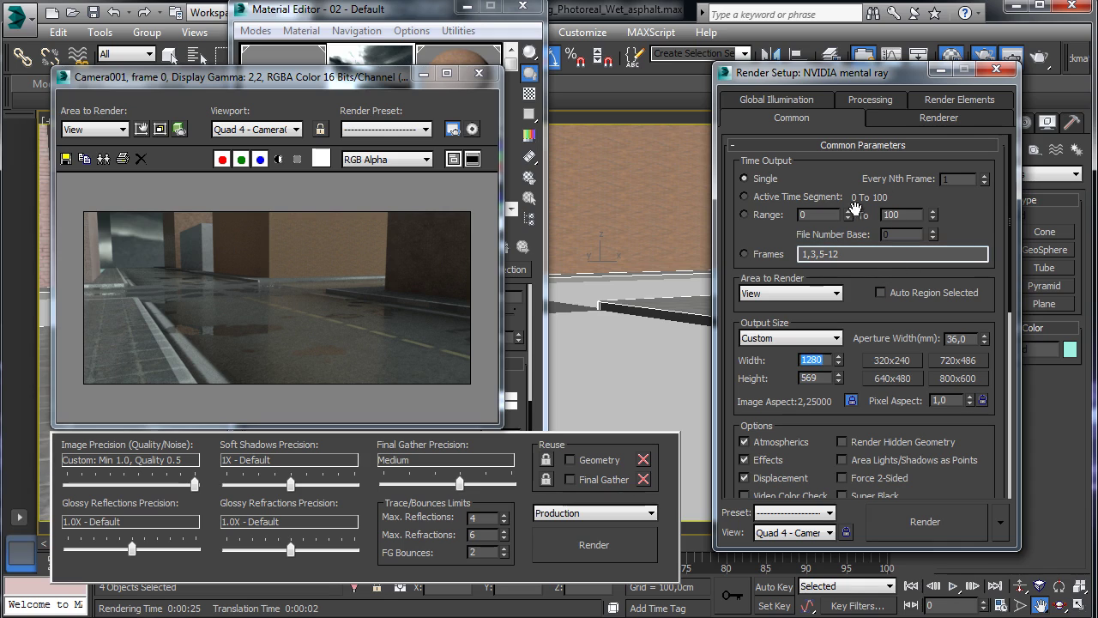
pyautogui.click(93, 12)
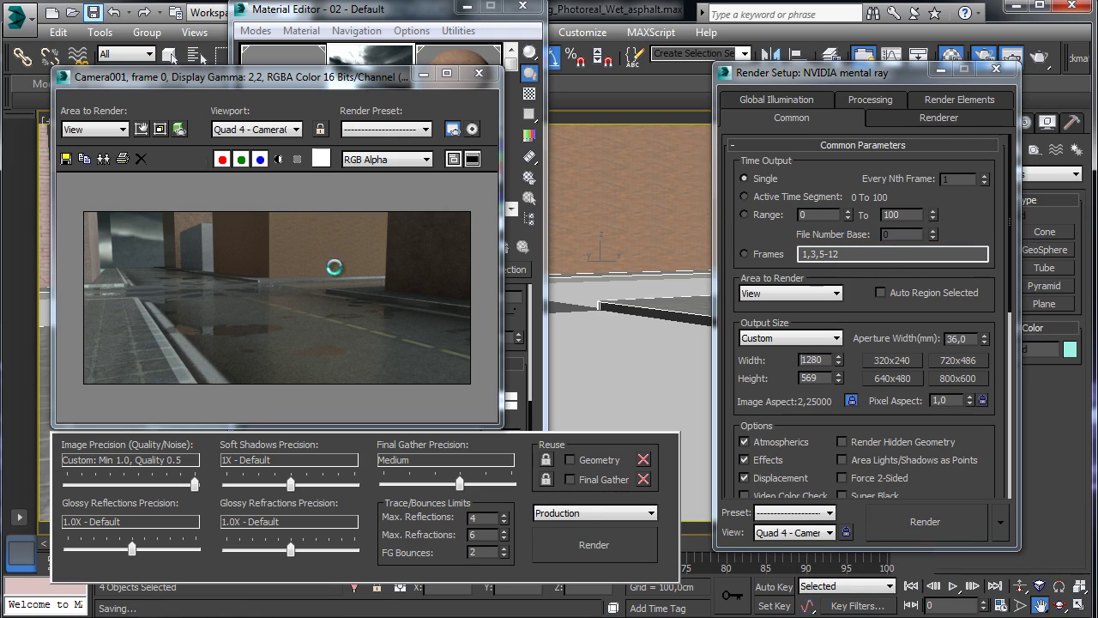